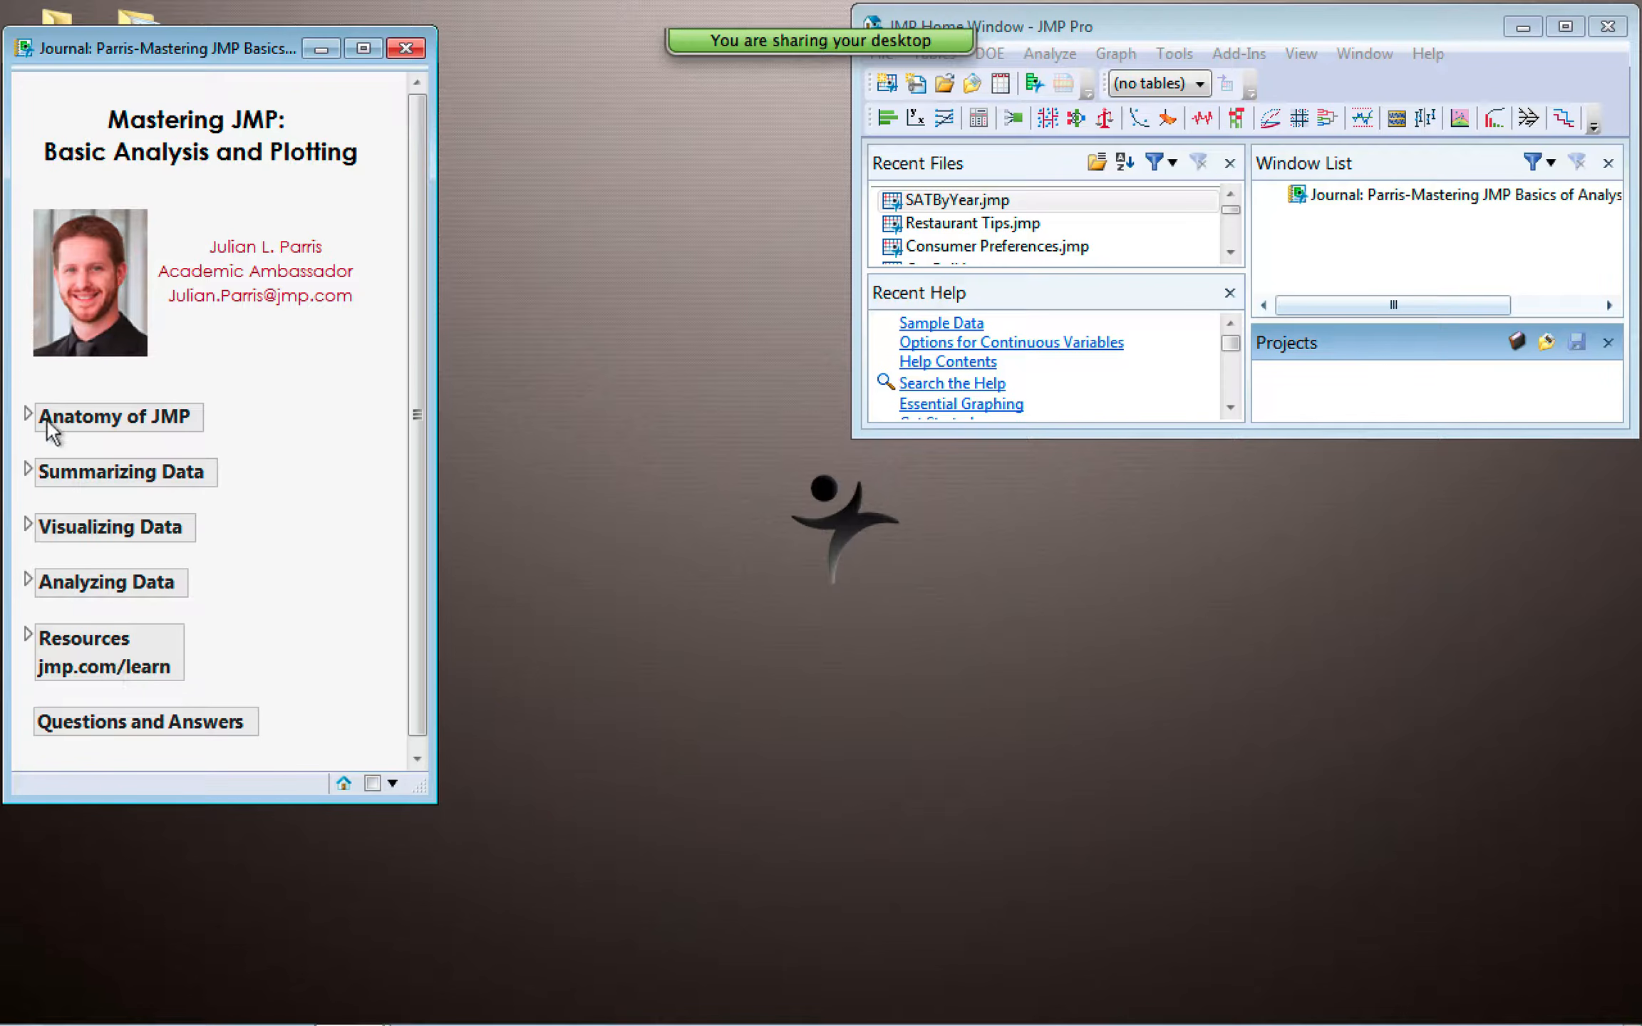
# - Expand the Anatomy of JMP section of the journal and open its Restaurant Tips sample data table
pyautogui.click(27, 414)
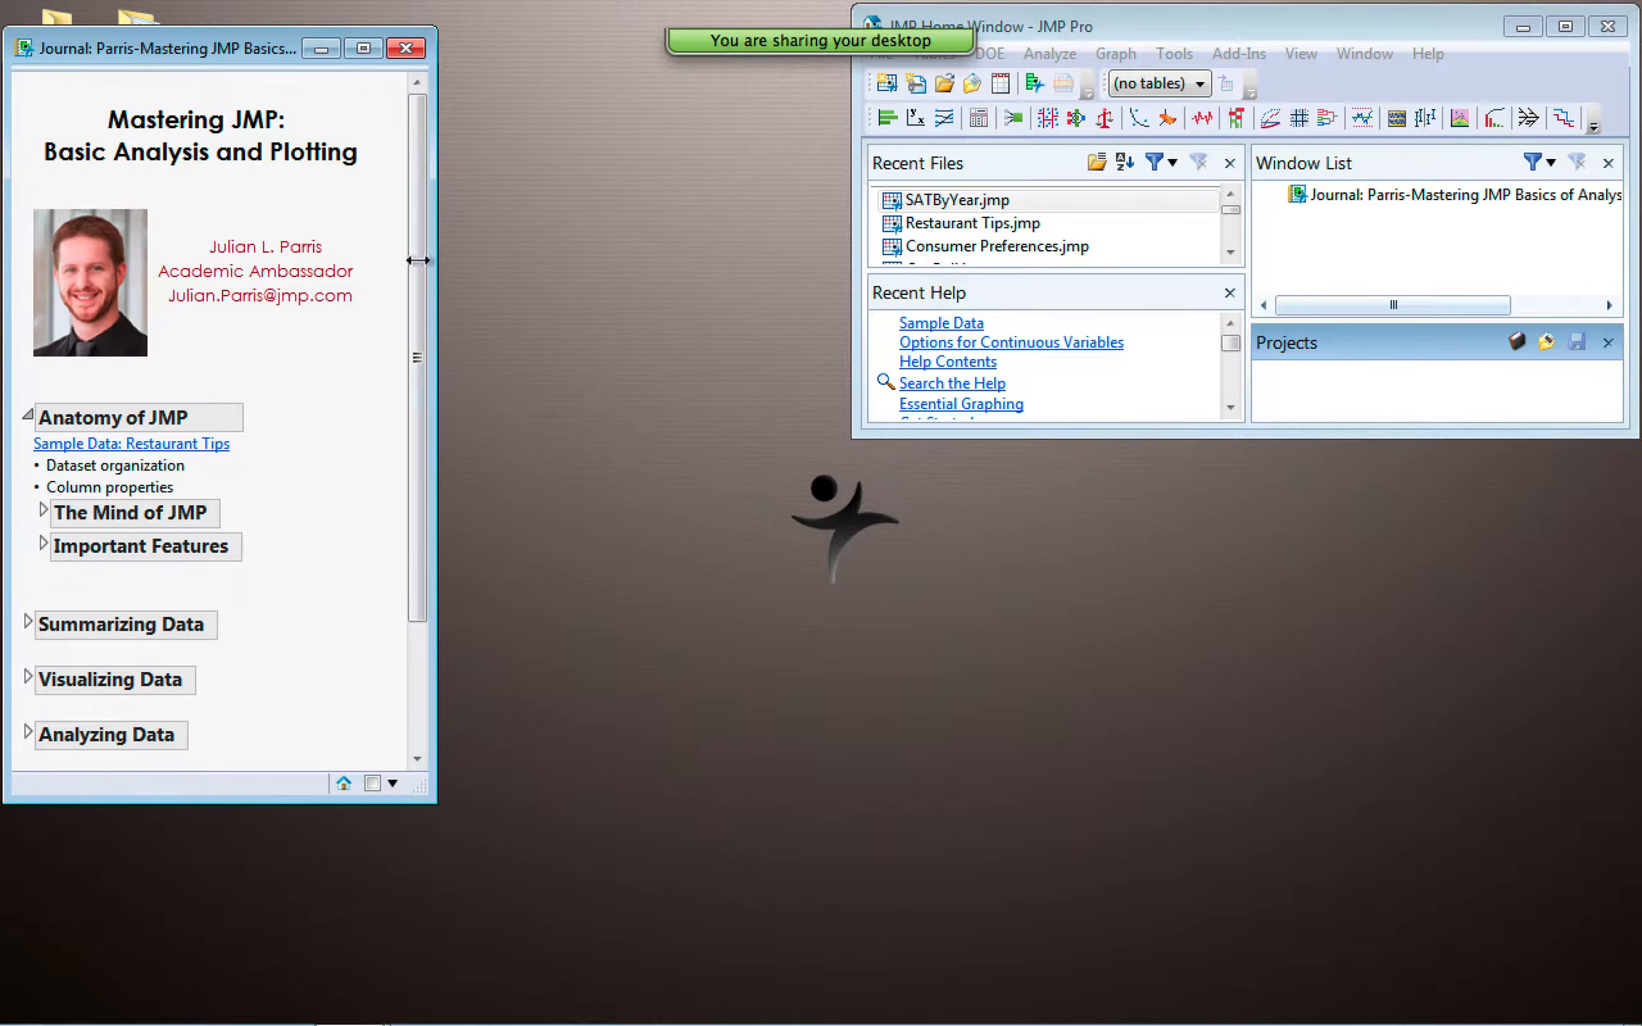
pyautogui.scroll(-1, 399, 299)
pyautogui.scroll(1, 396, 328)
pyautogui.click(171, 444)
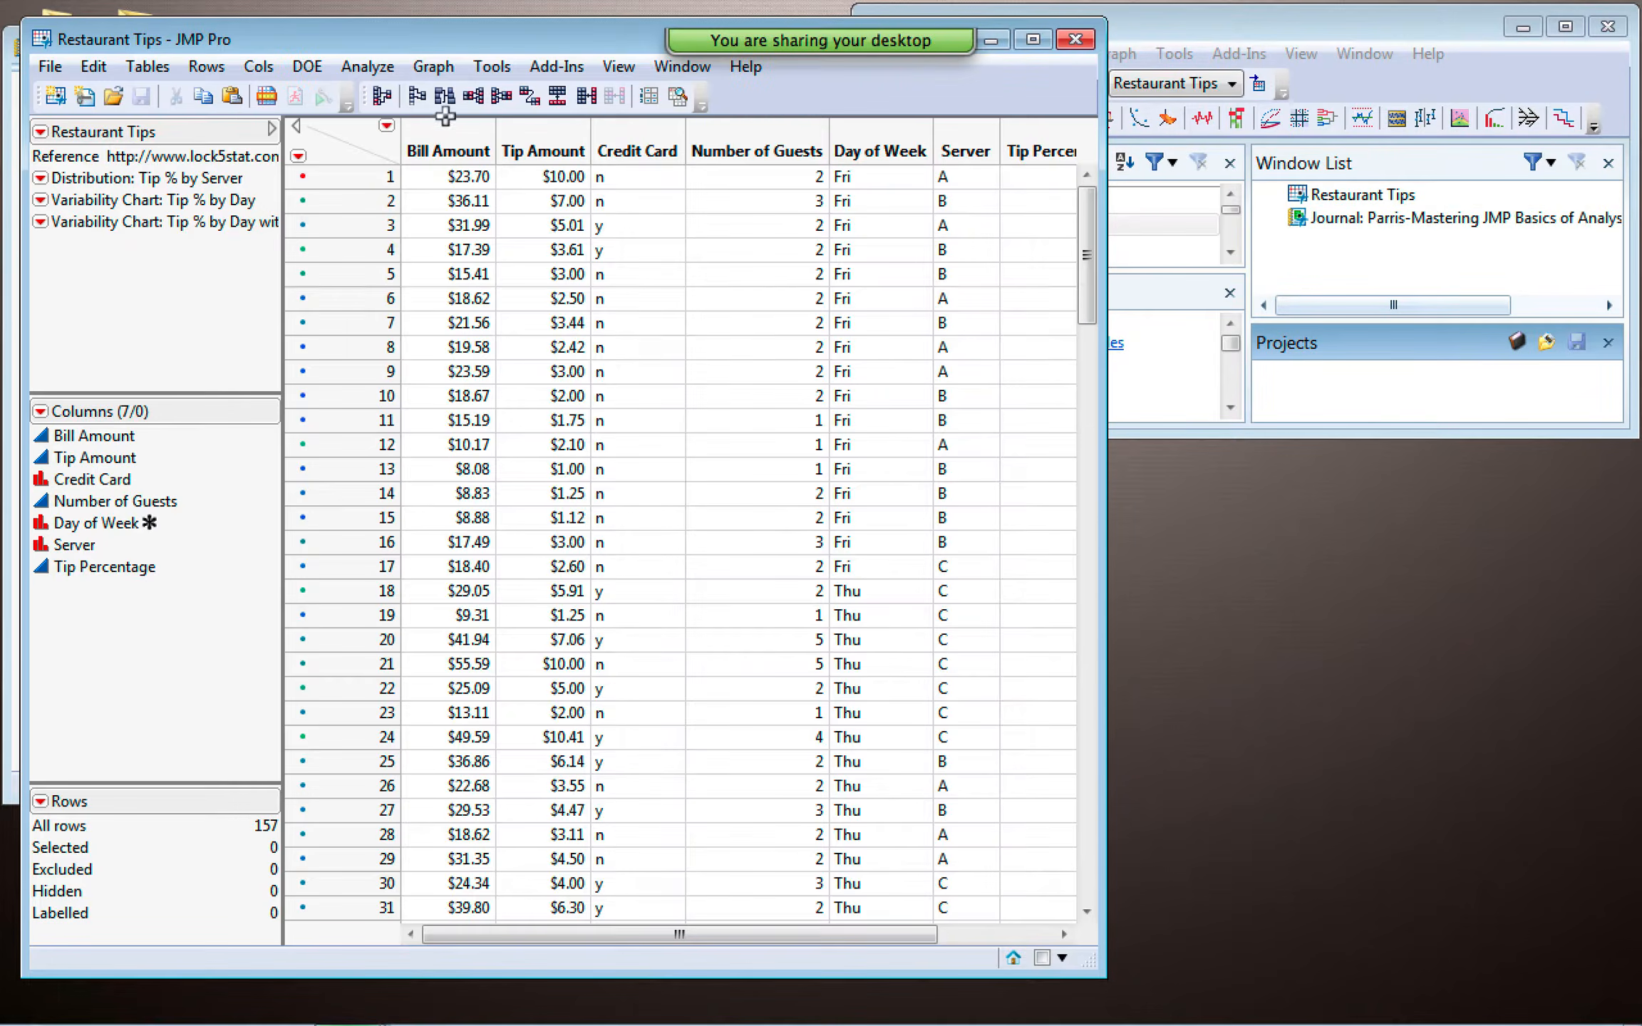
pyautogui.moveTo(497, 22); pyautogui.dragTo(742, 7)
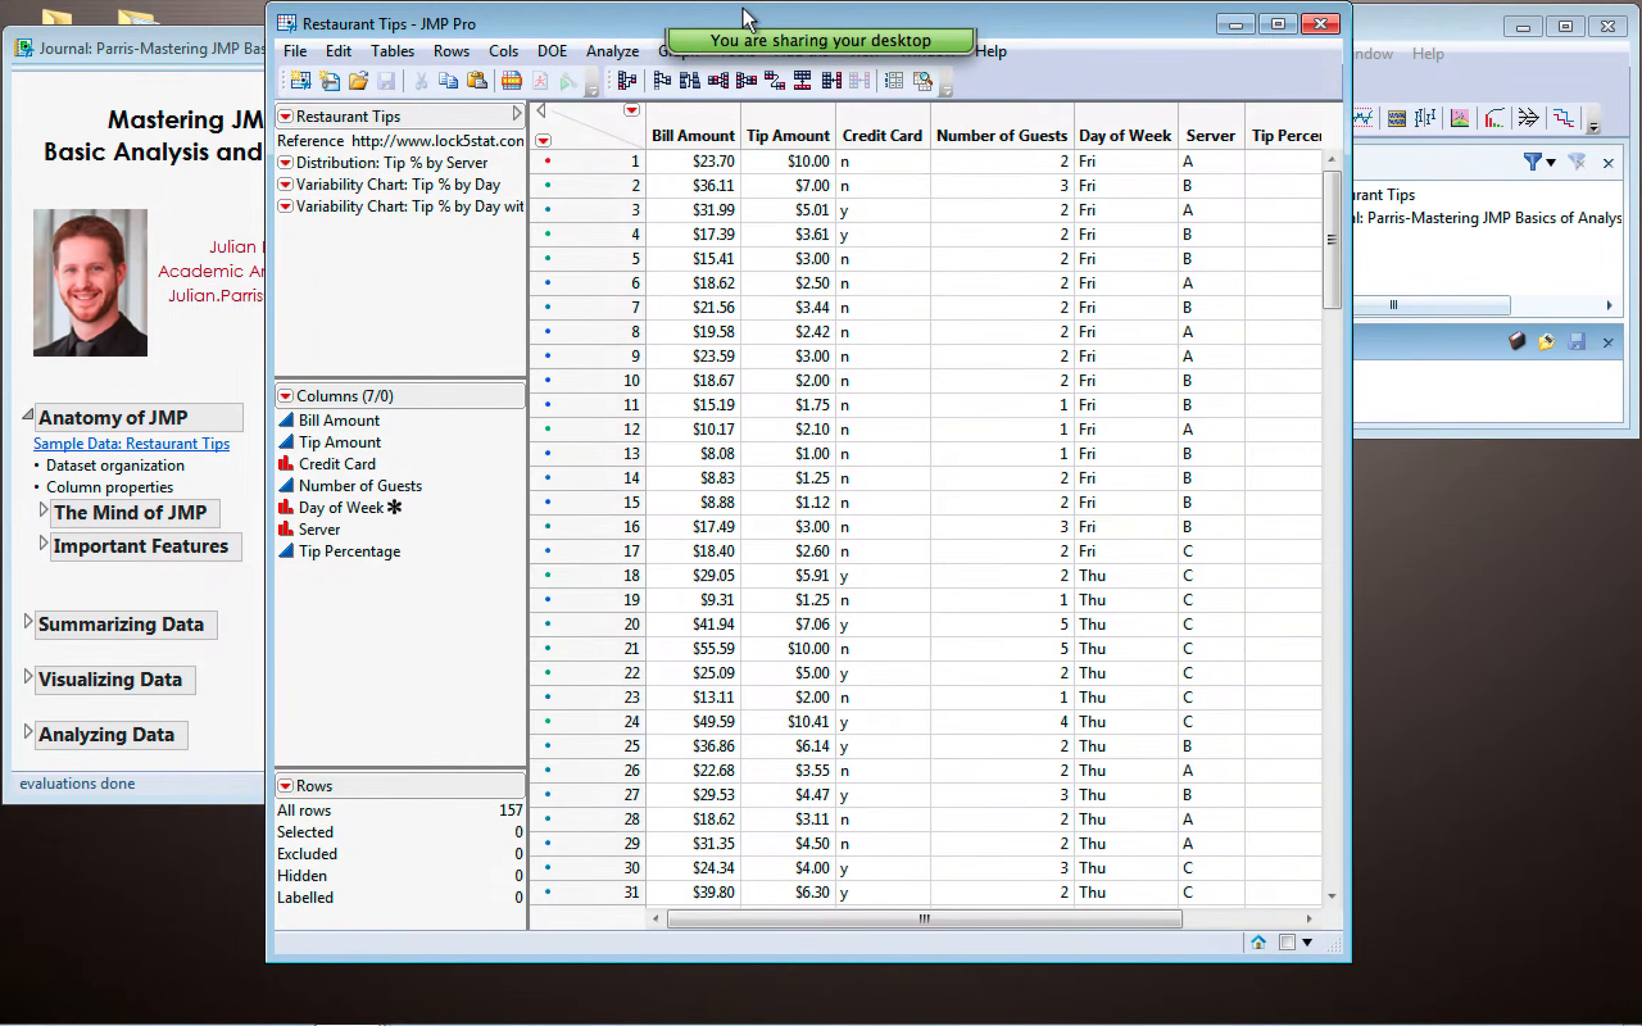
# - Open the Sample Data Index, look up files starting with "re" in the sample data directory, and close both without opening a file
pyautogui.click(990, 51)
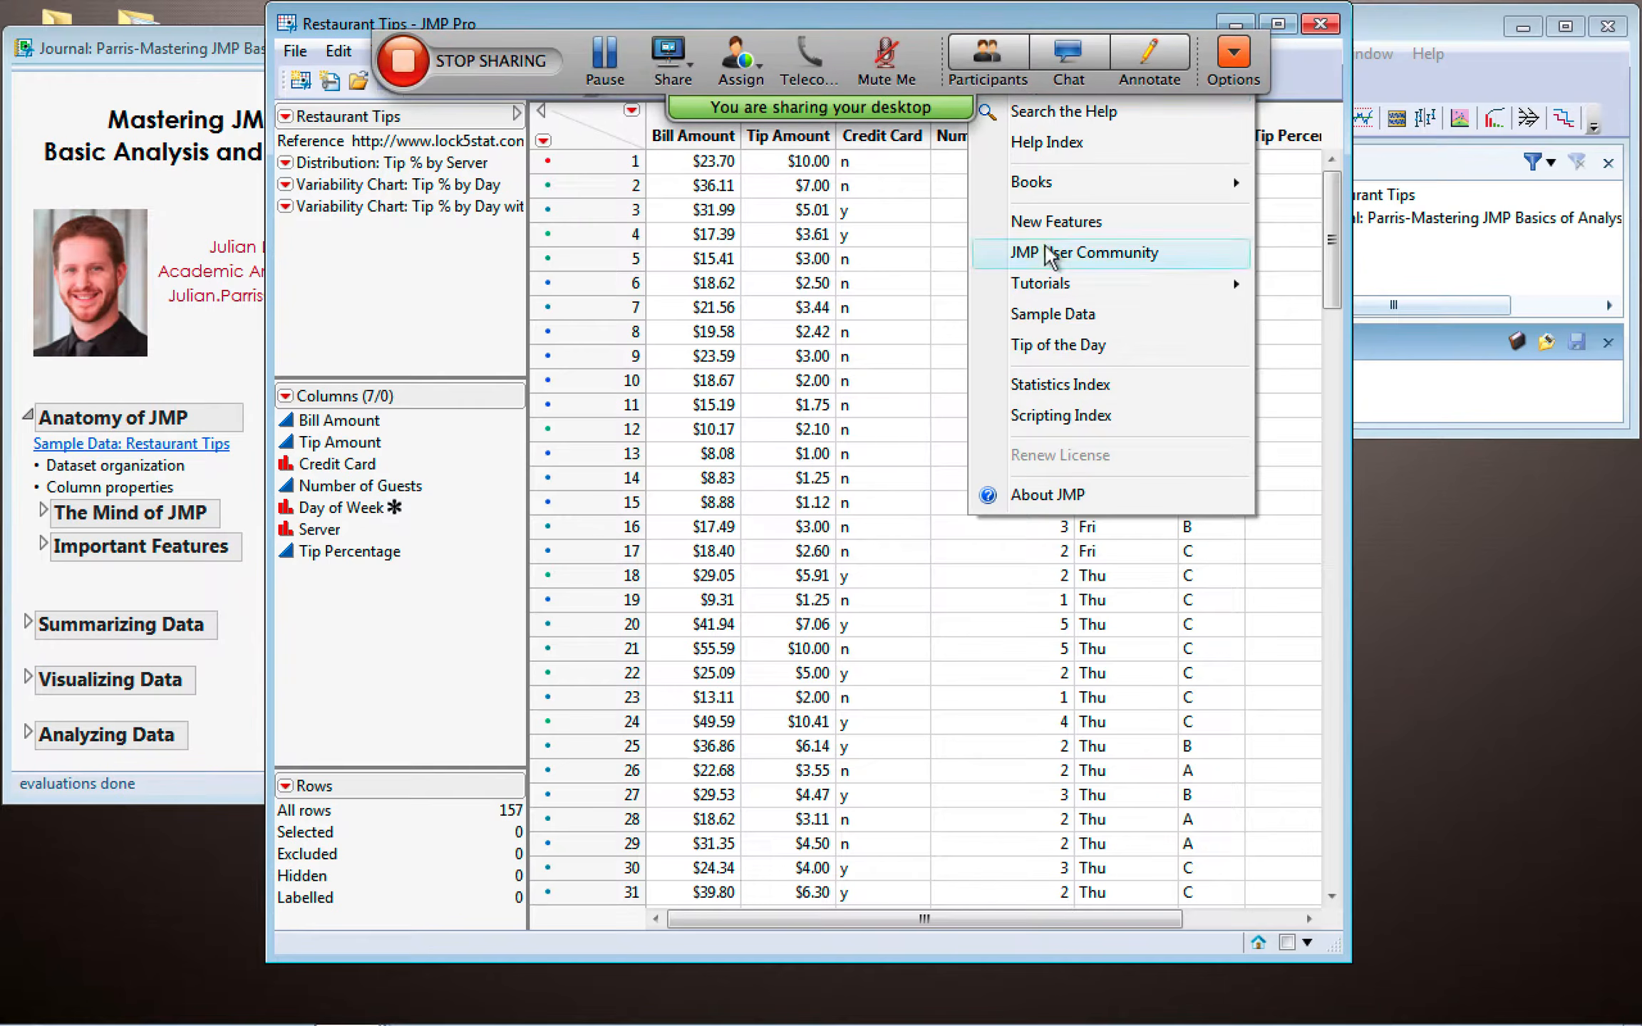
pyautogui.click(1062, 314)
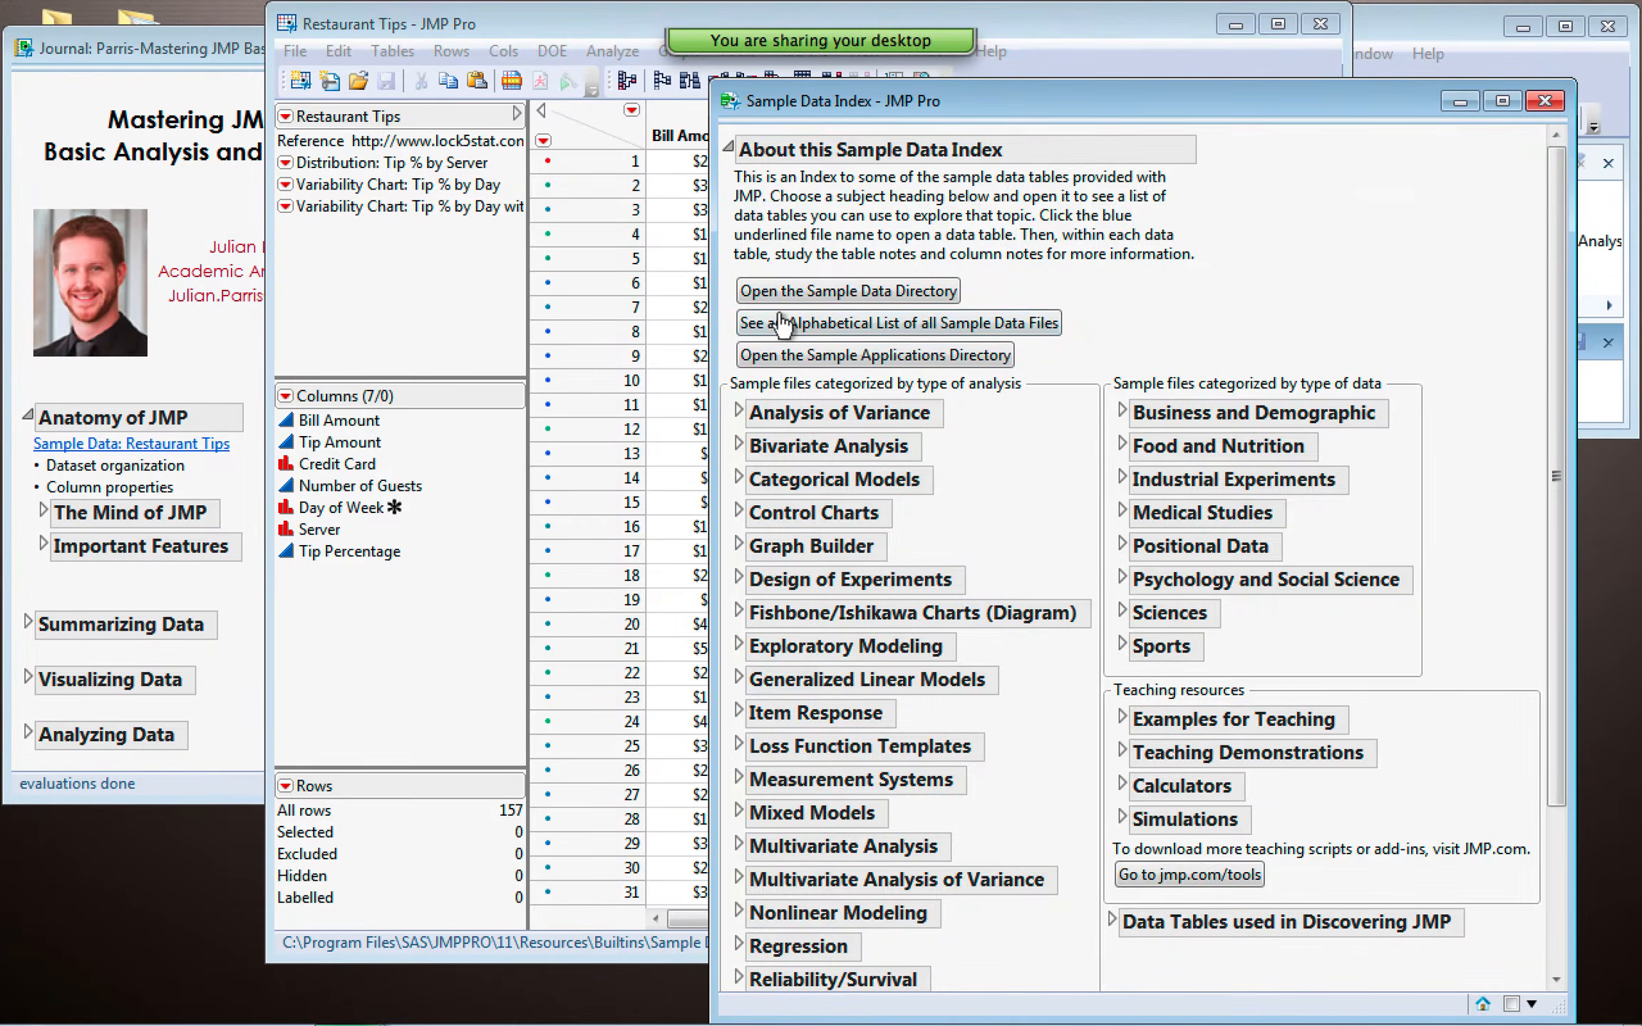
pyautogui.moveTo(1032, 99); pyautogui.dragTo(884, 82)
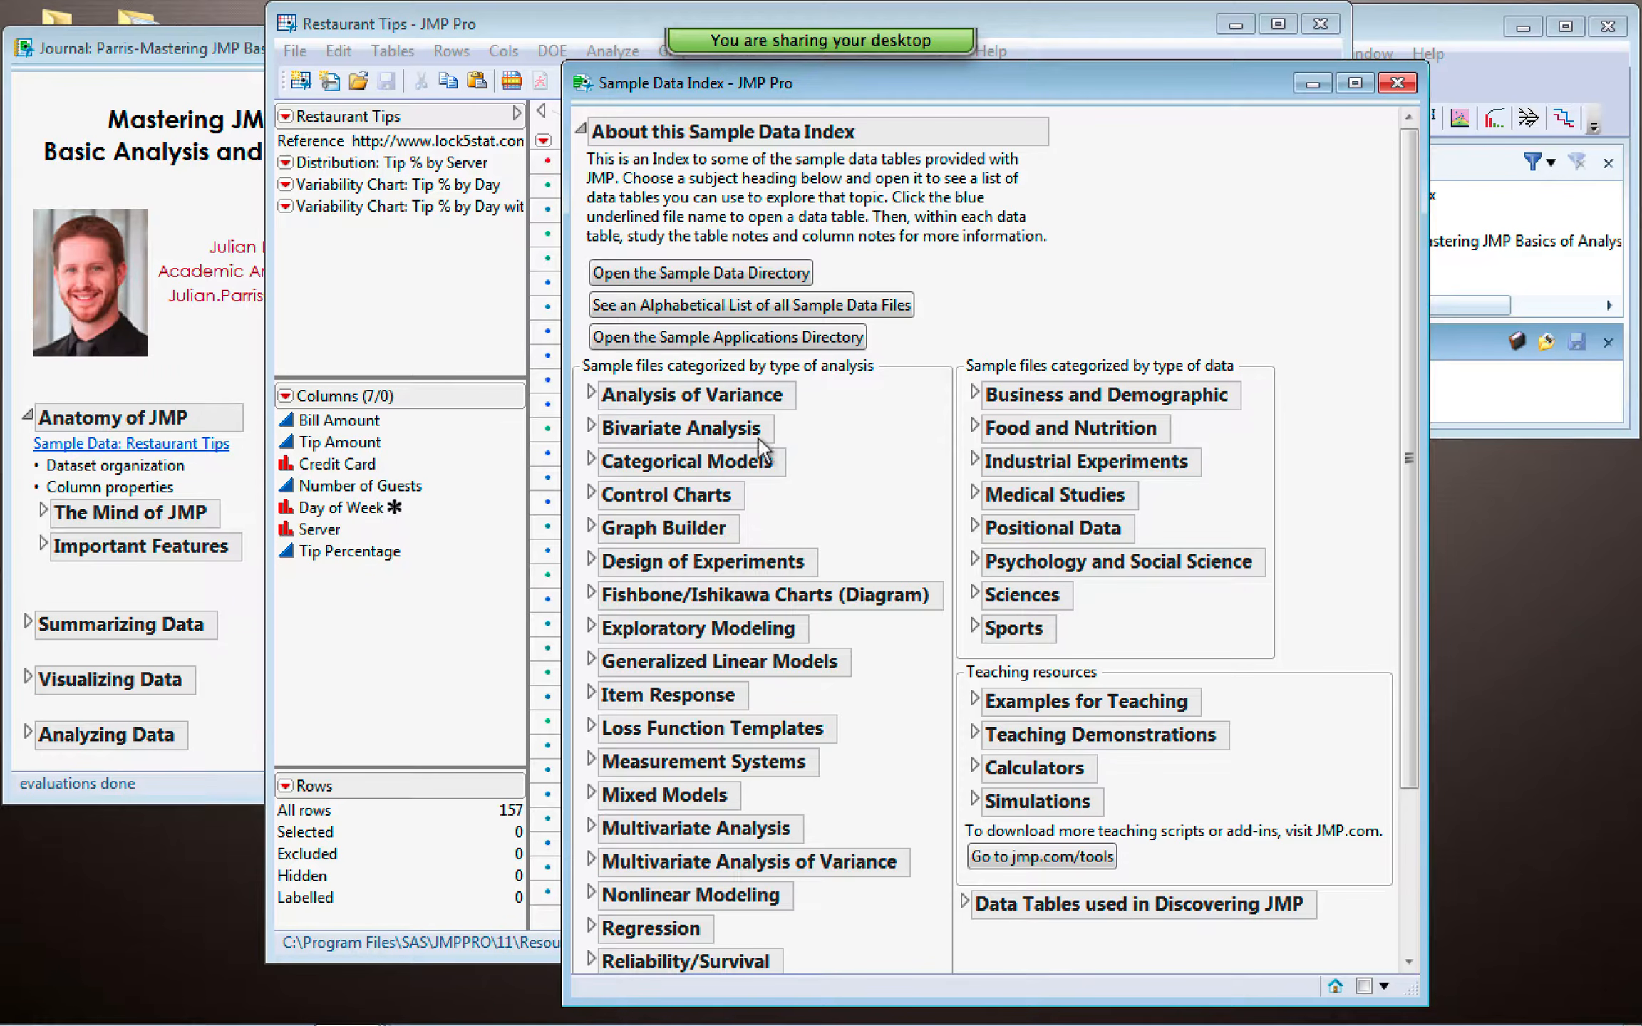
pyautogui.moveTo(1081, 71); pyautogui.dragTo(1004, 60)
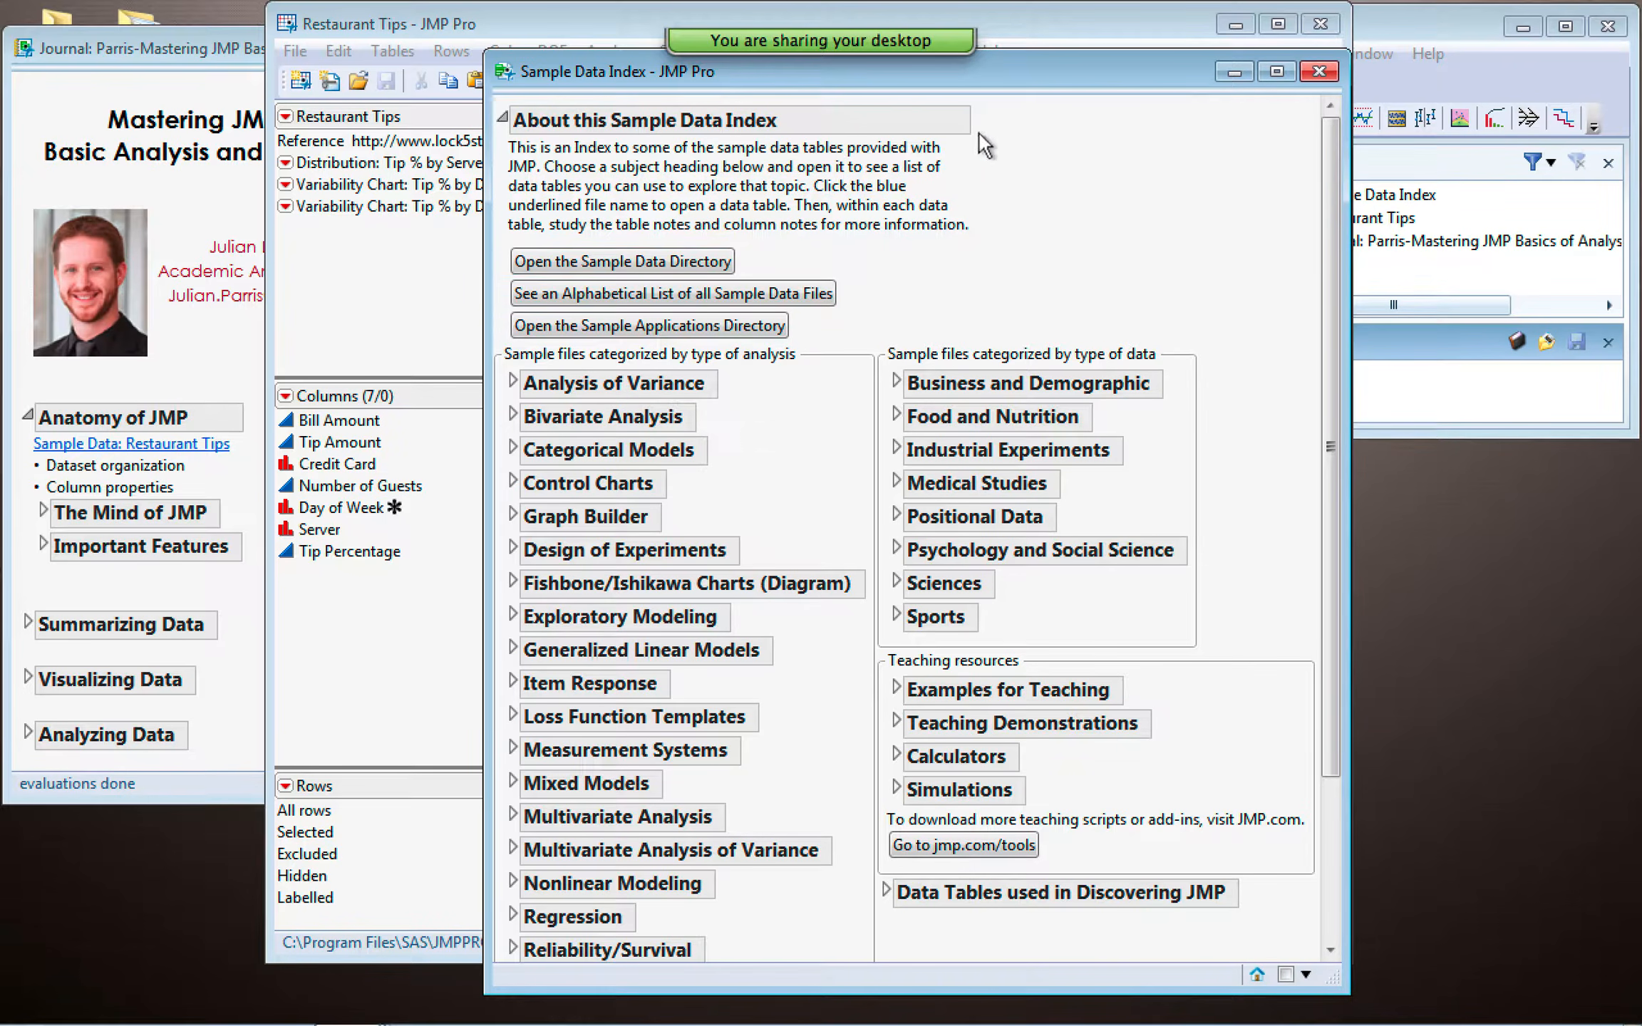
pyautogui.click(606, 265)
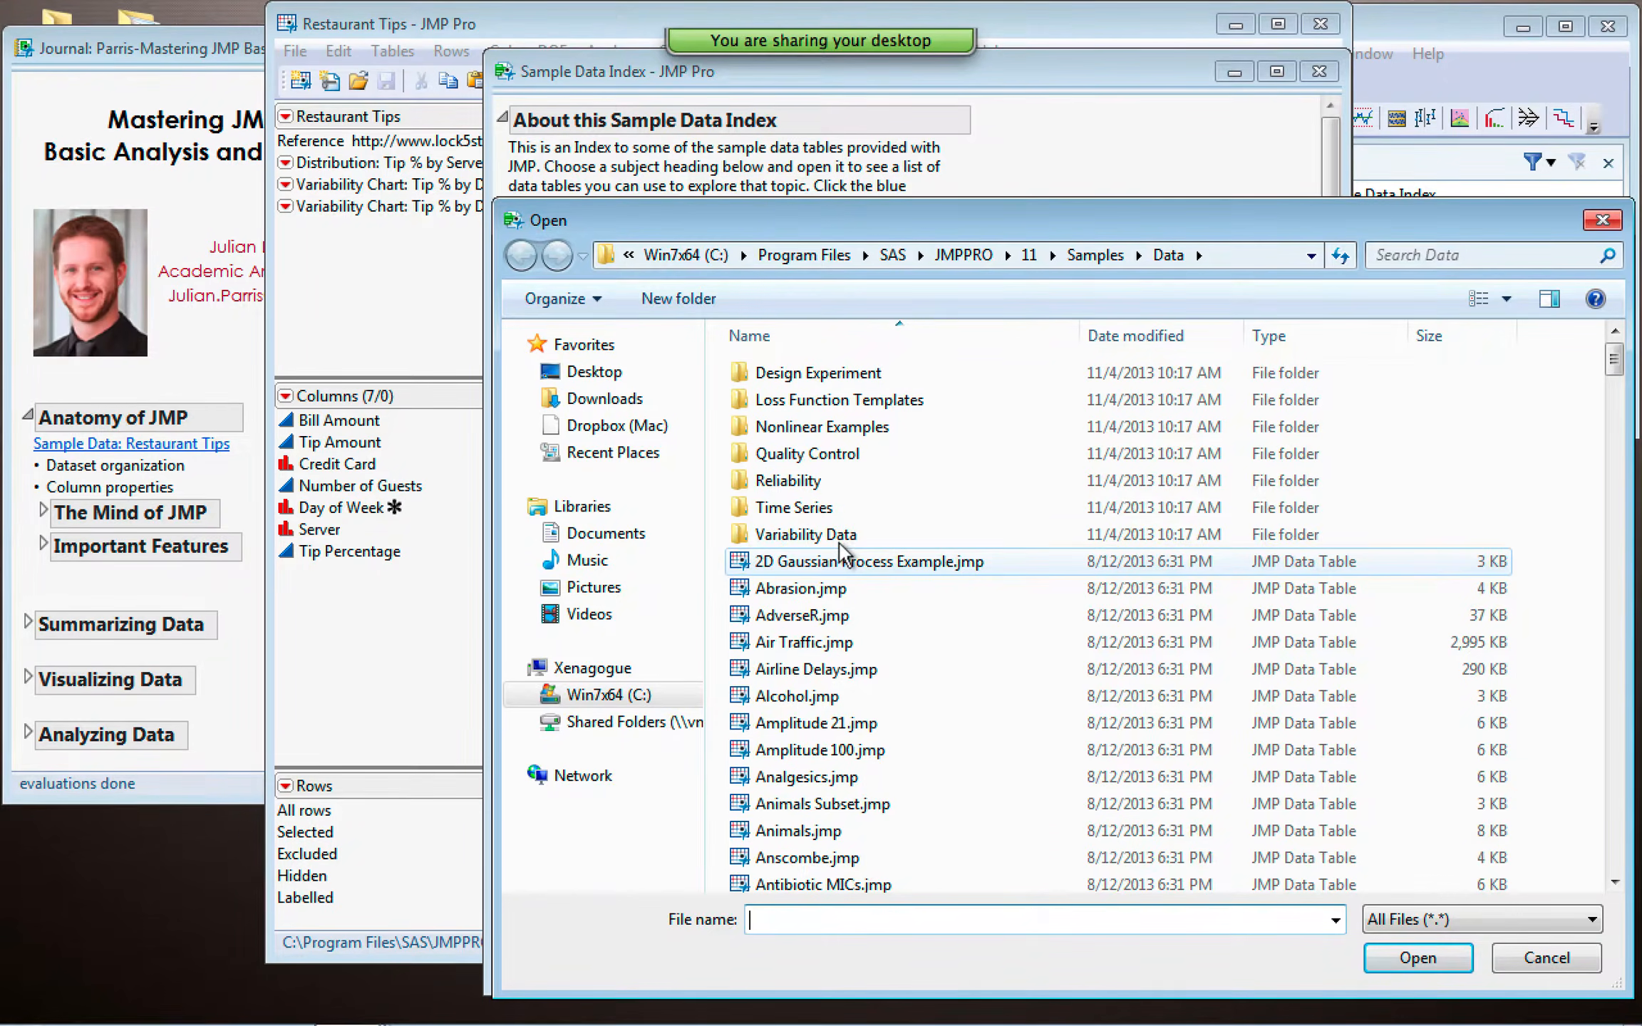
pyautogui.write('re')
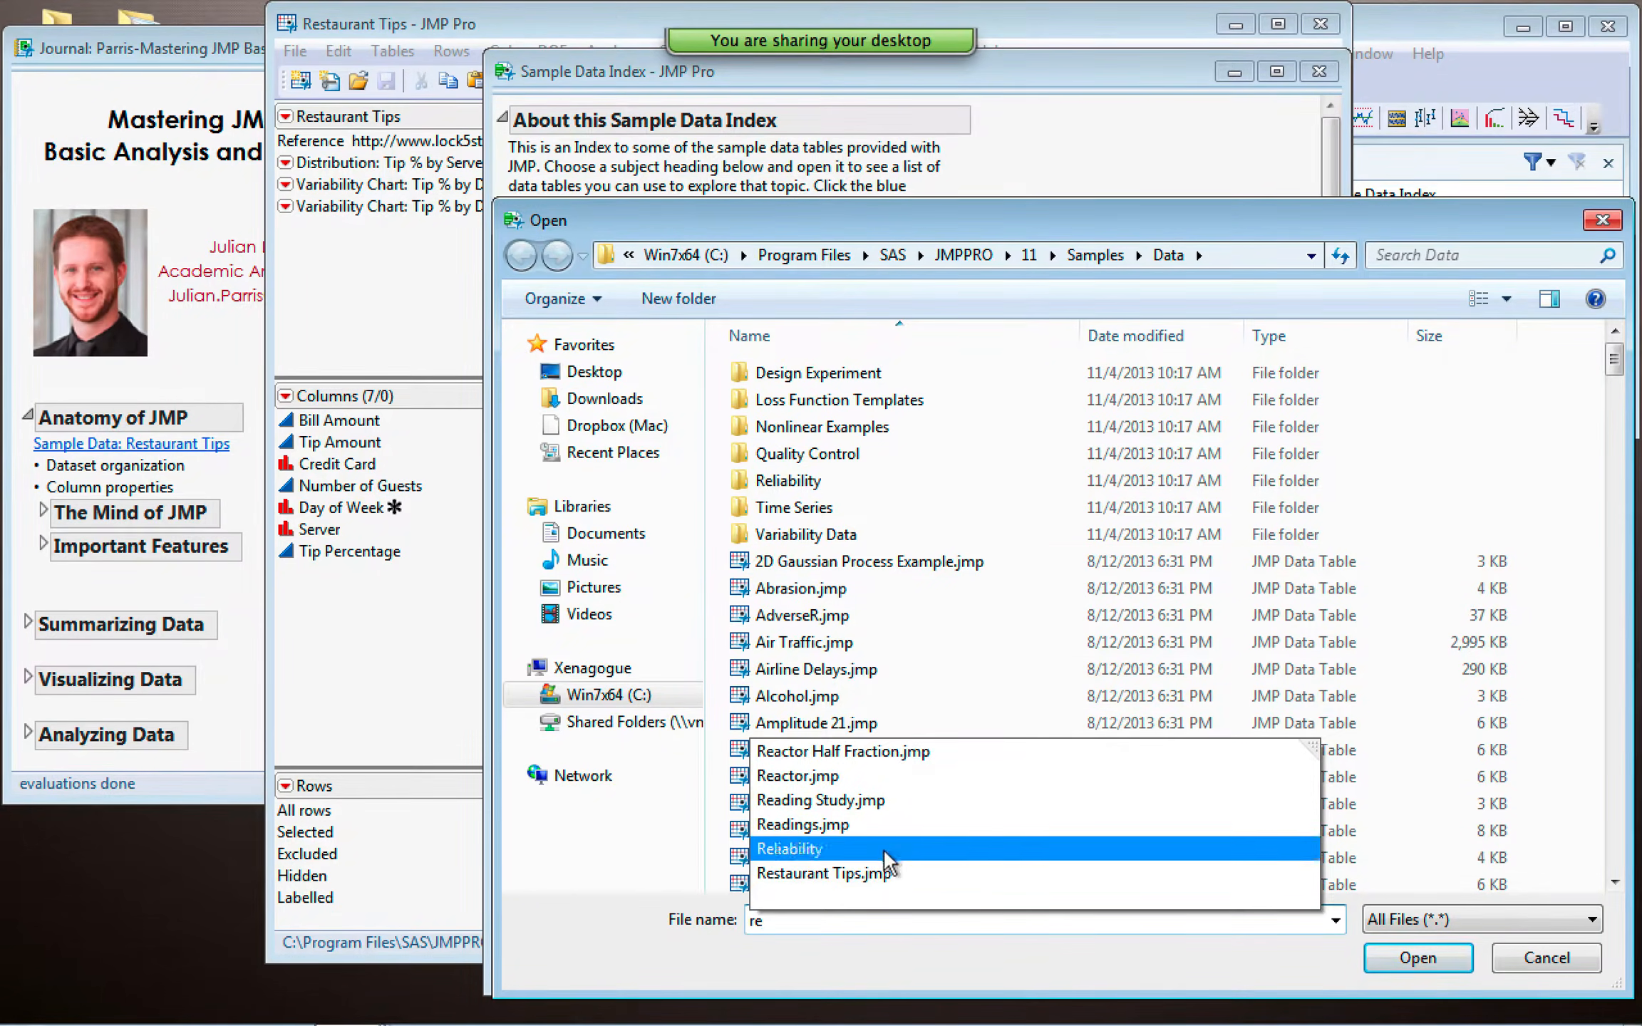
pyautogui.click(1559, 949)
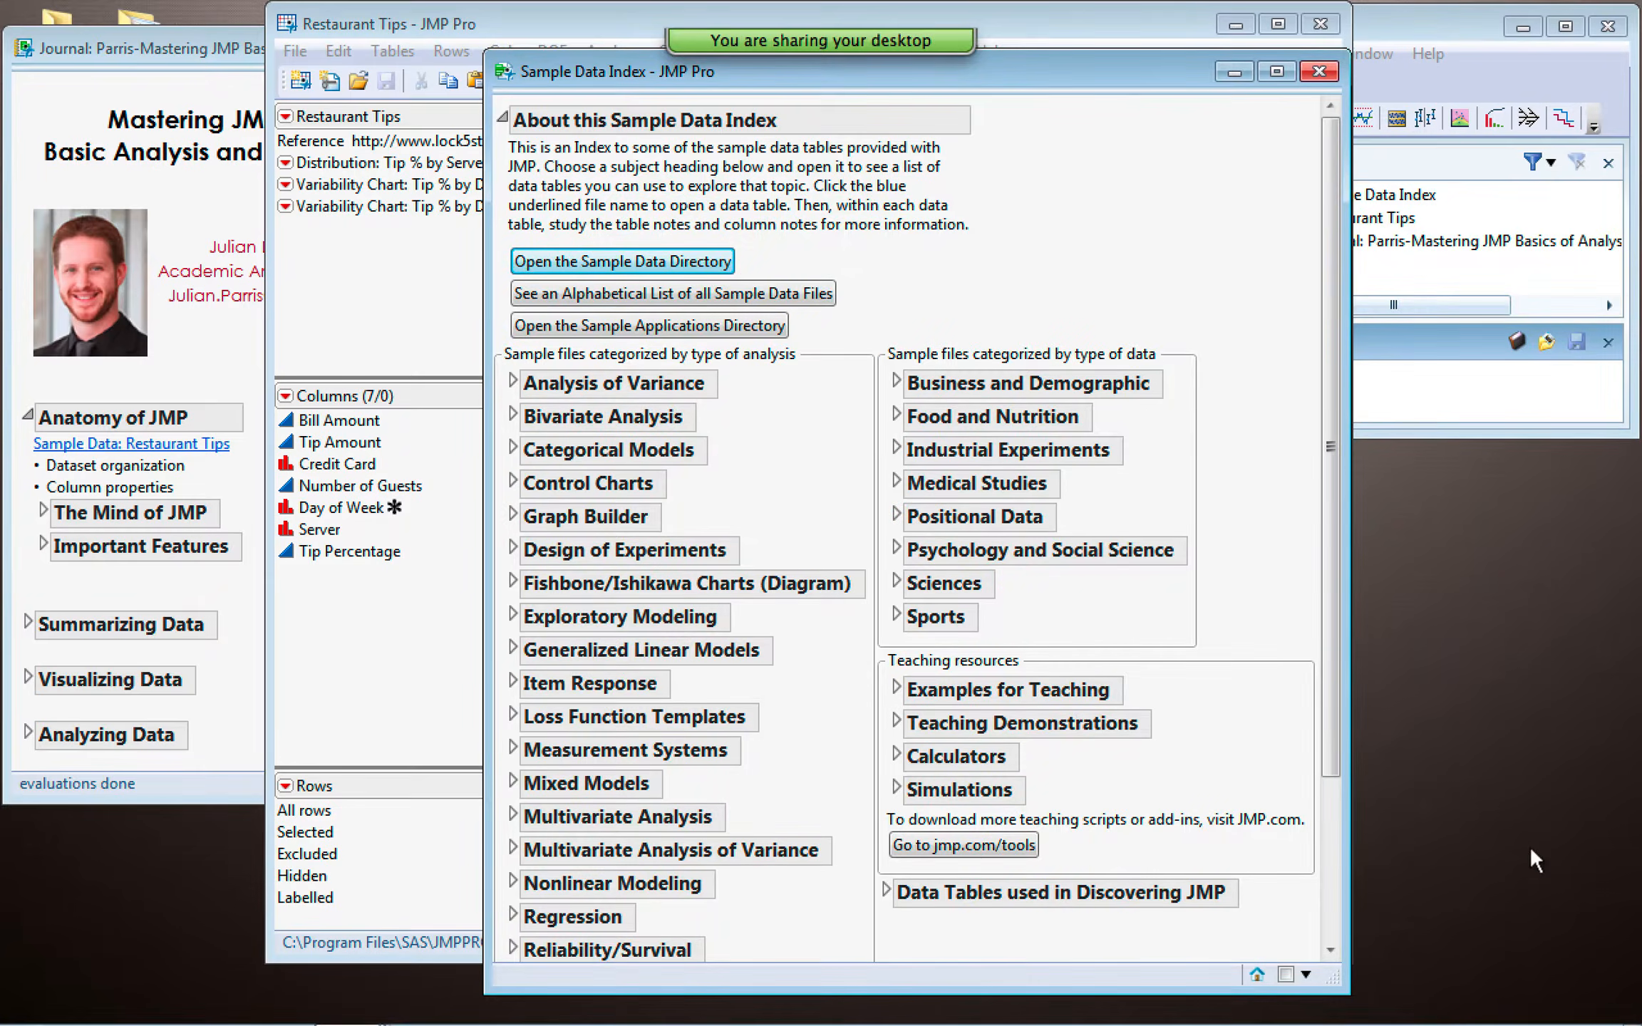
pyautogui.click(1312, 68)
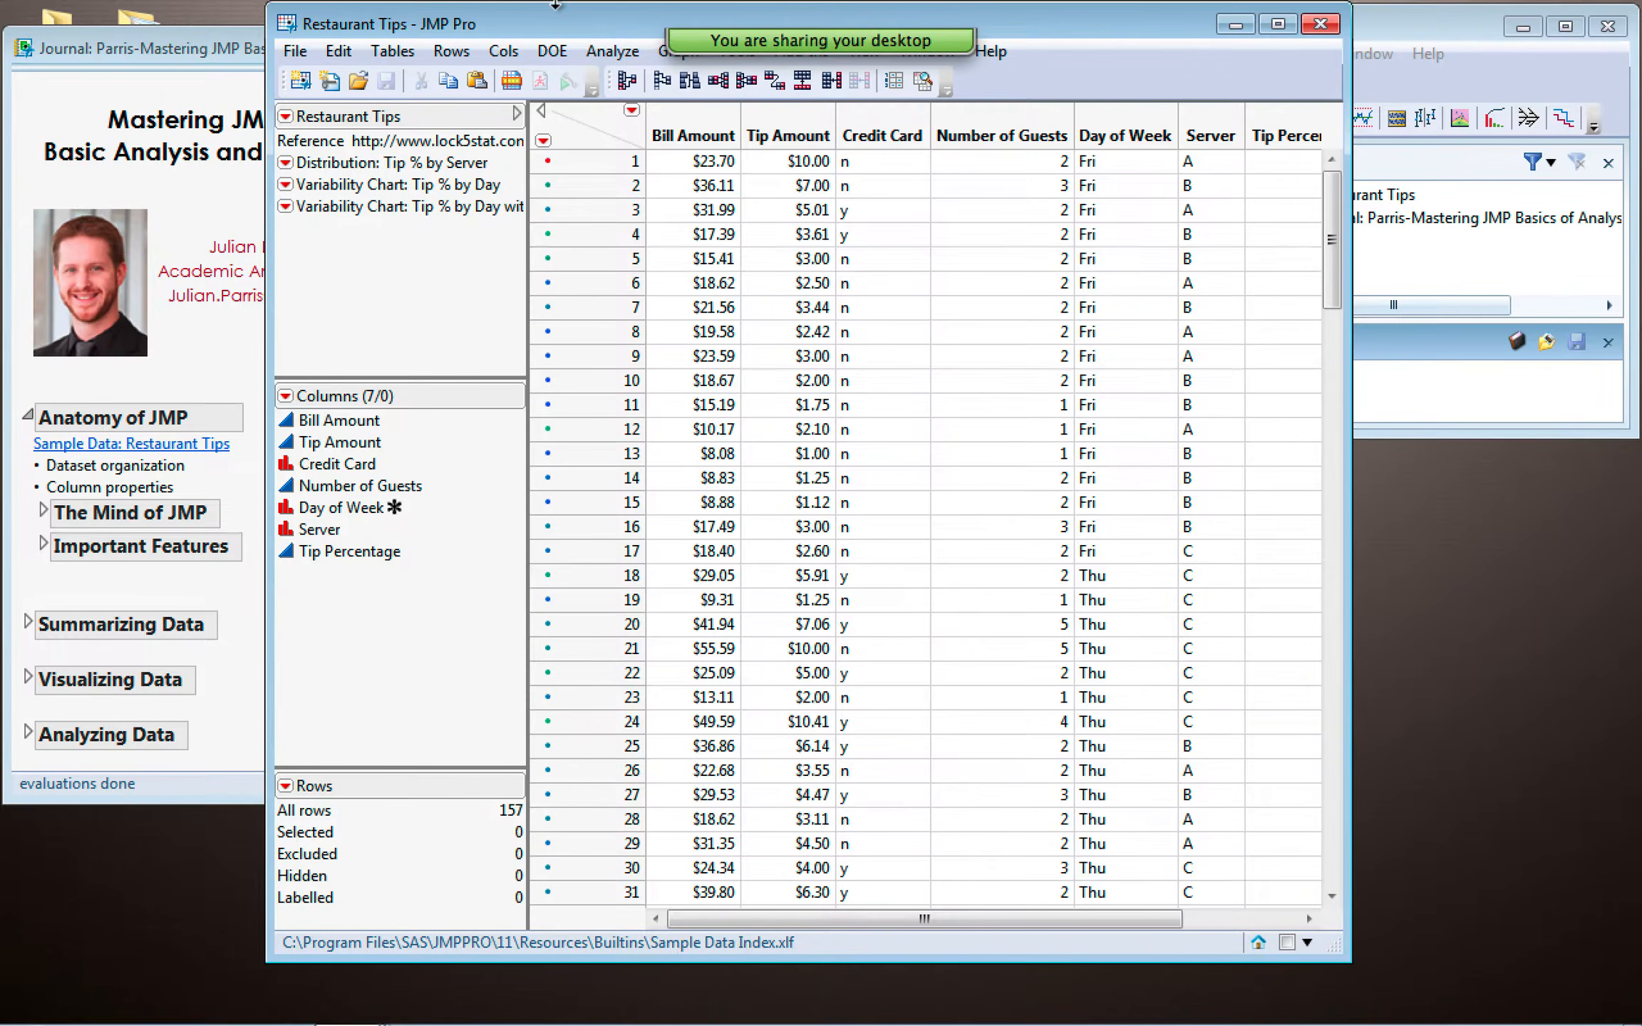
# - Reposition and widen the Restaurant Tips window to fit all columns, and look through the rows down to the last one
pyautogui.moveTo(560, 11); pyautogui.dragTo(563, 121)
pyautogui.moveTo(1320, 874); pyautogui.dragTo(1505, 921)
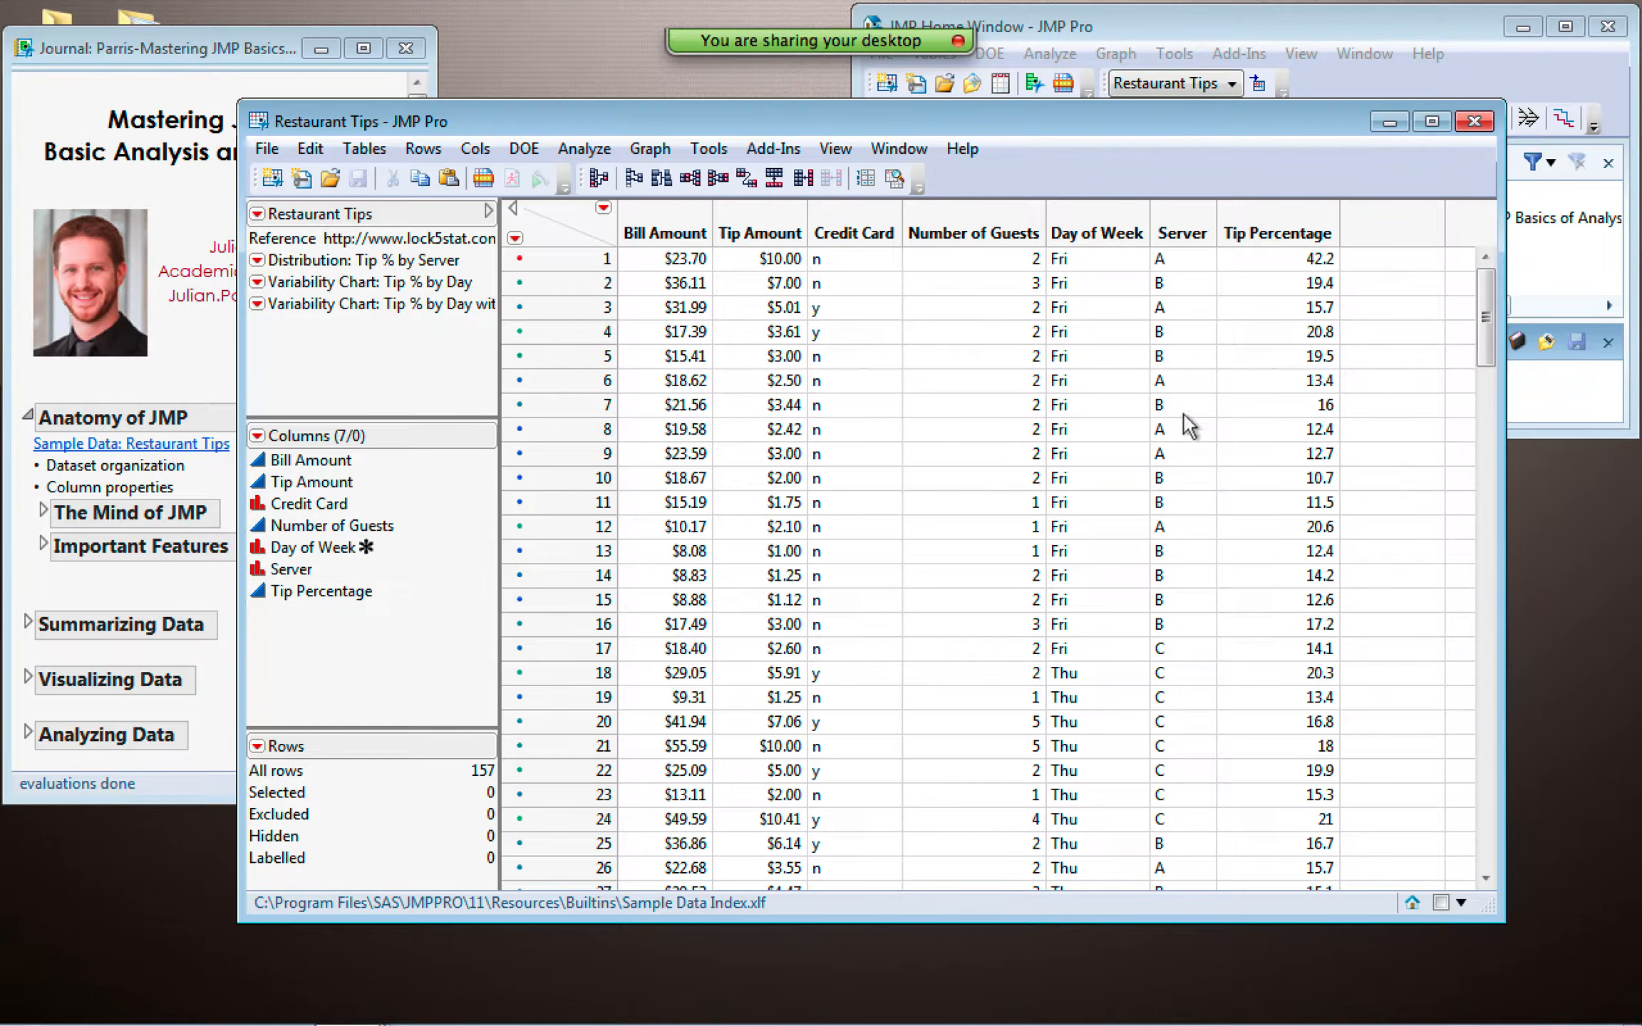
pyautogui.moveTo(1472, 300); pyautogui.dragTo(1466, 868)
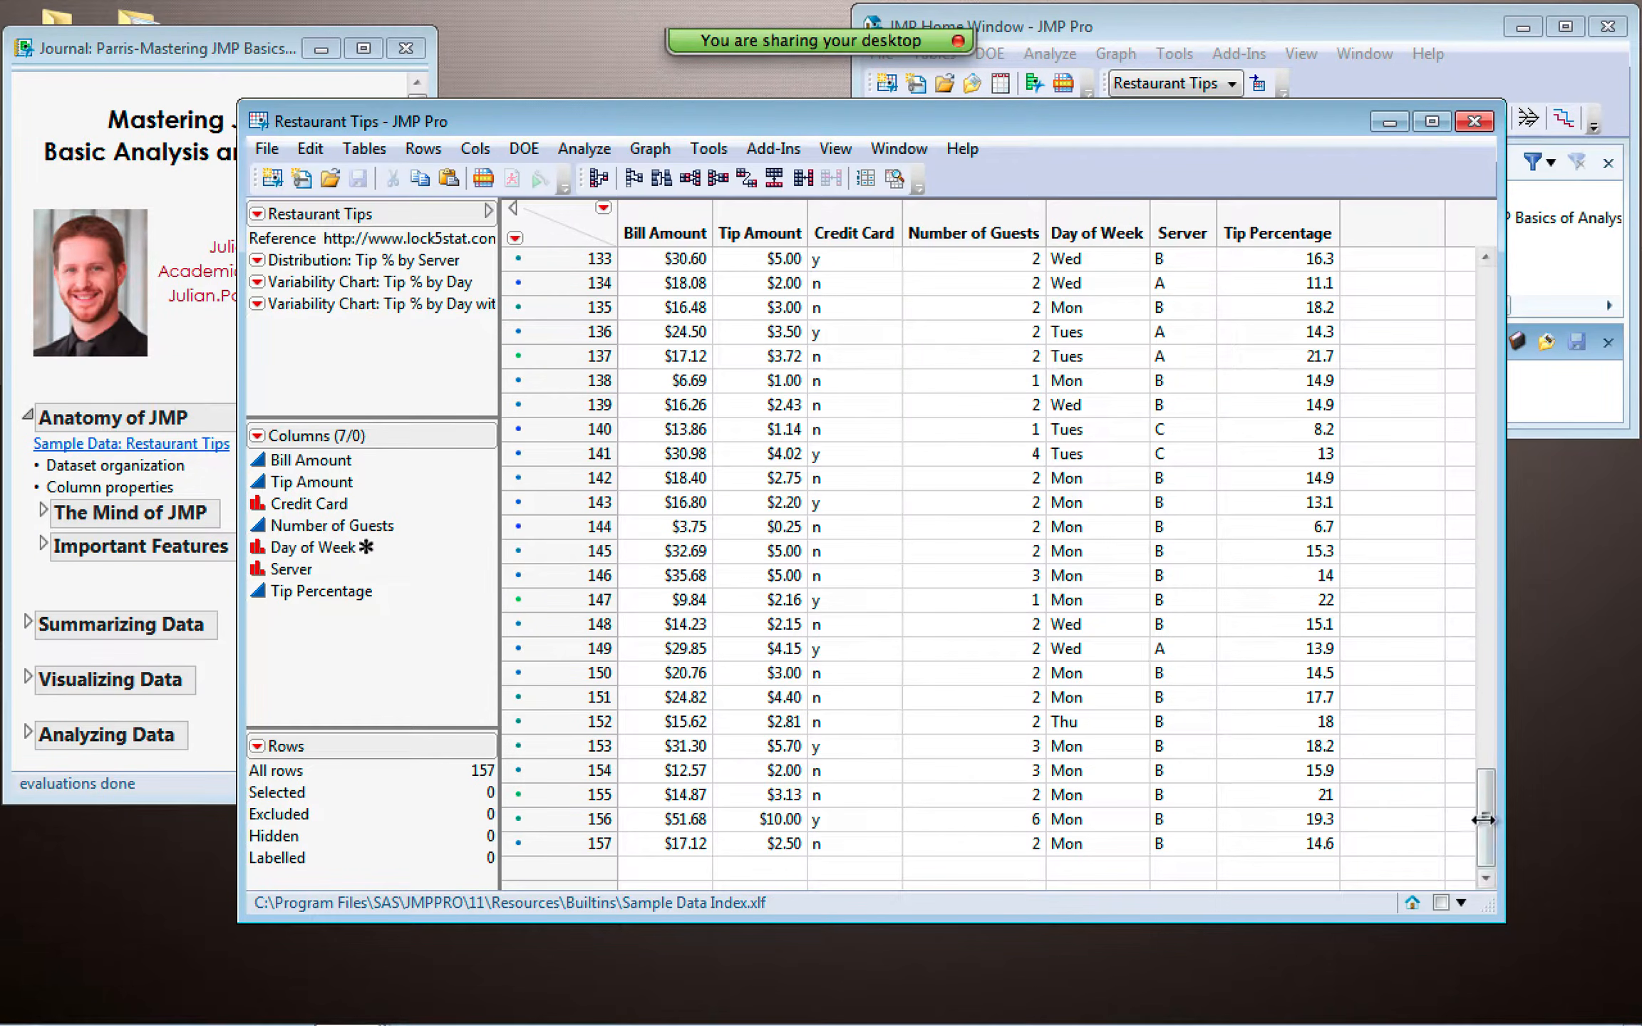
pyautogui.moveTo(1483, 820); pyautogui.dragTo(1538, 281)
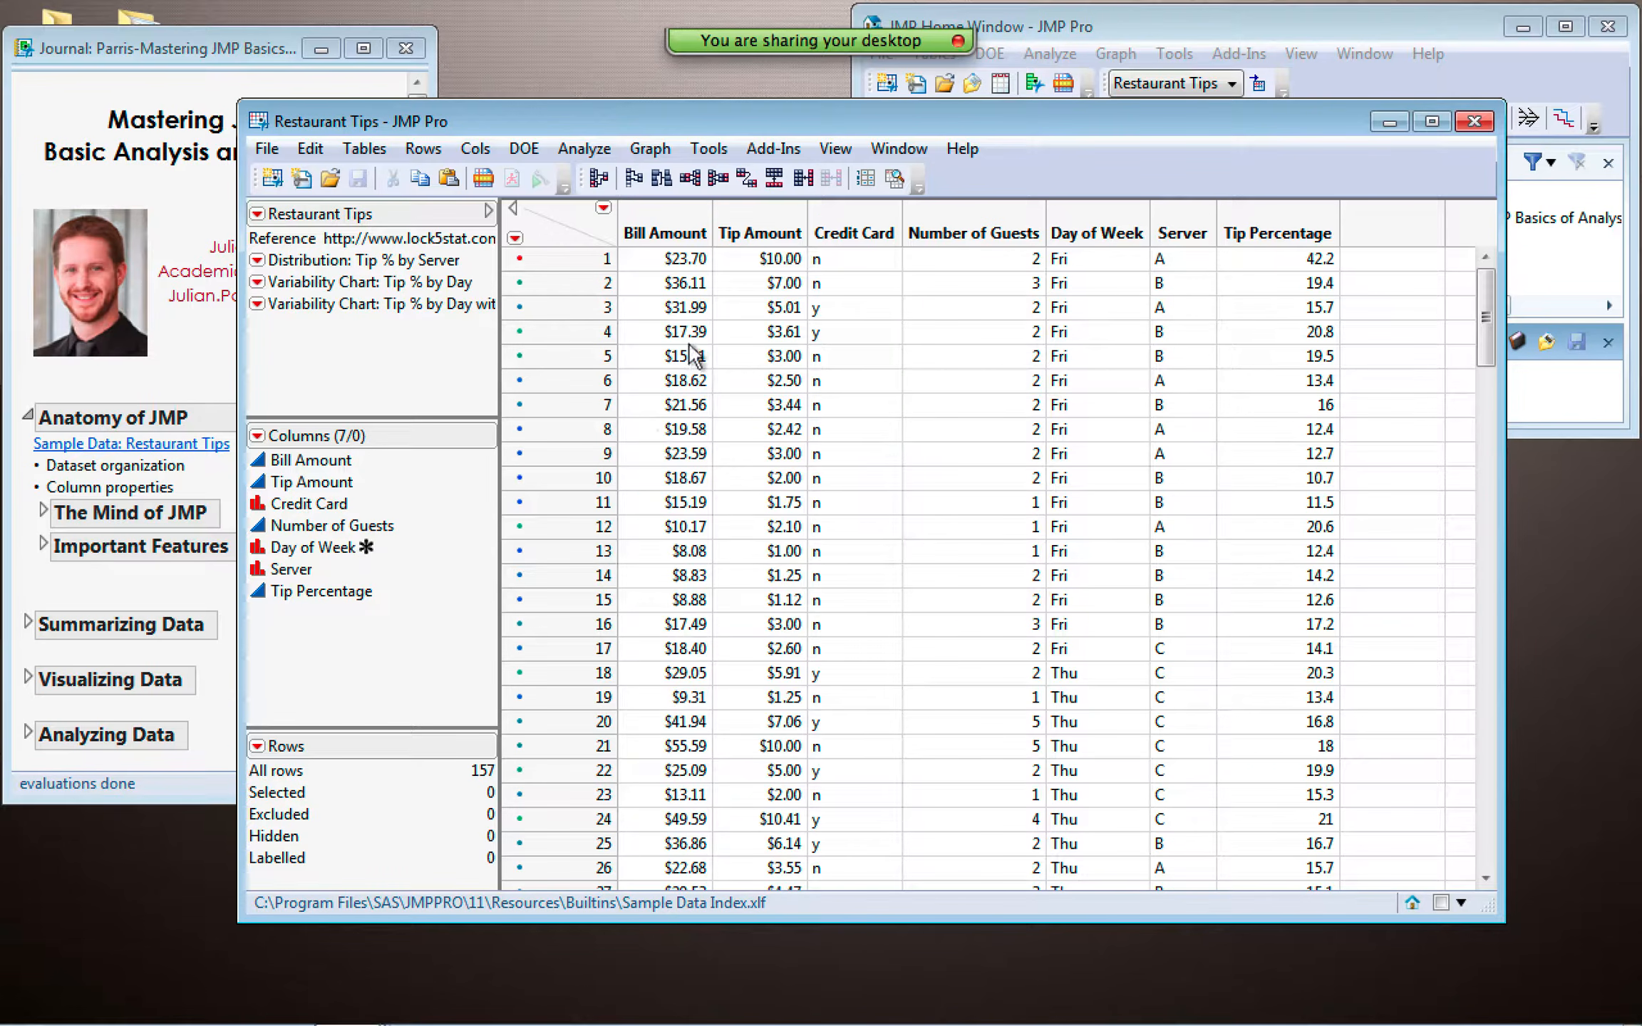
# - Open the column info for Bill Amount and review the list of available column properties
pyautogui.click(659, 225)
pyautogui.rightClick(672, 218)
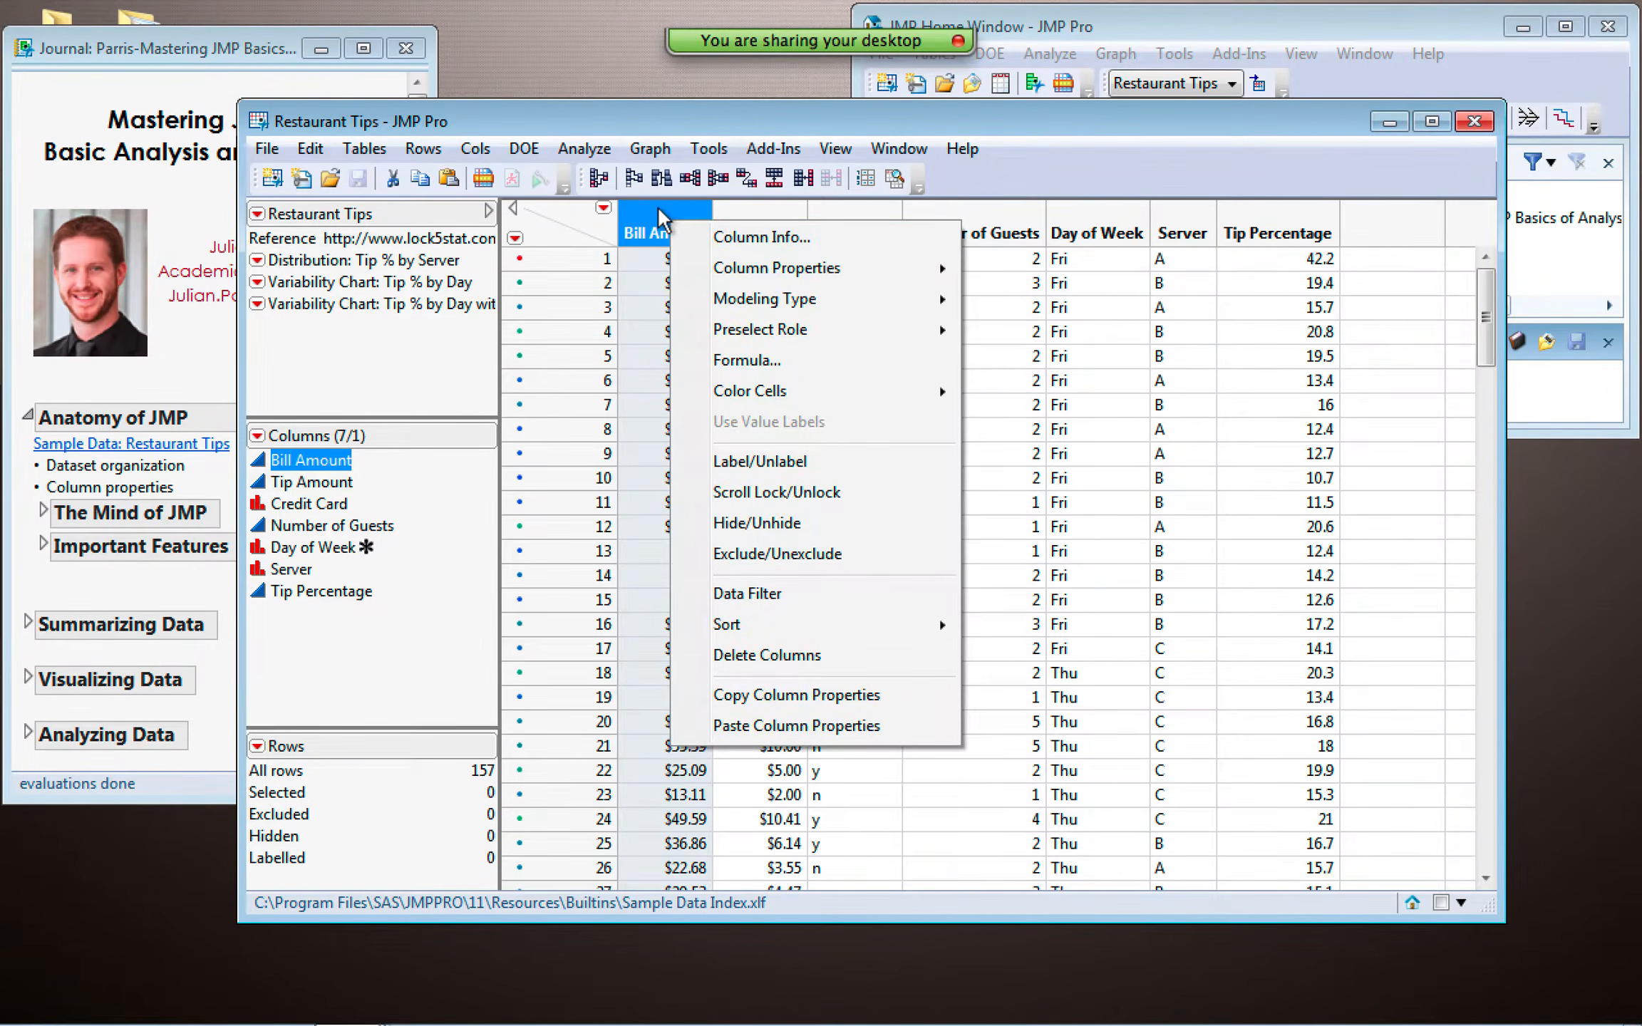
pyautogui.click(749, 222)
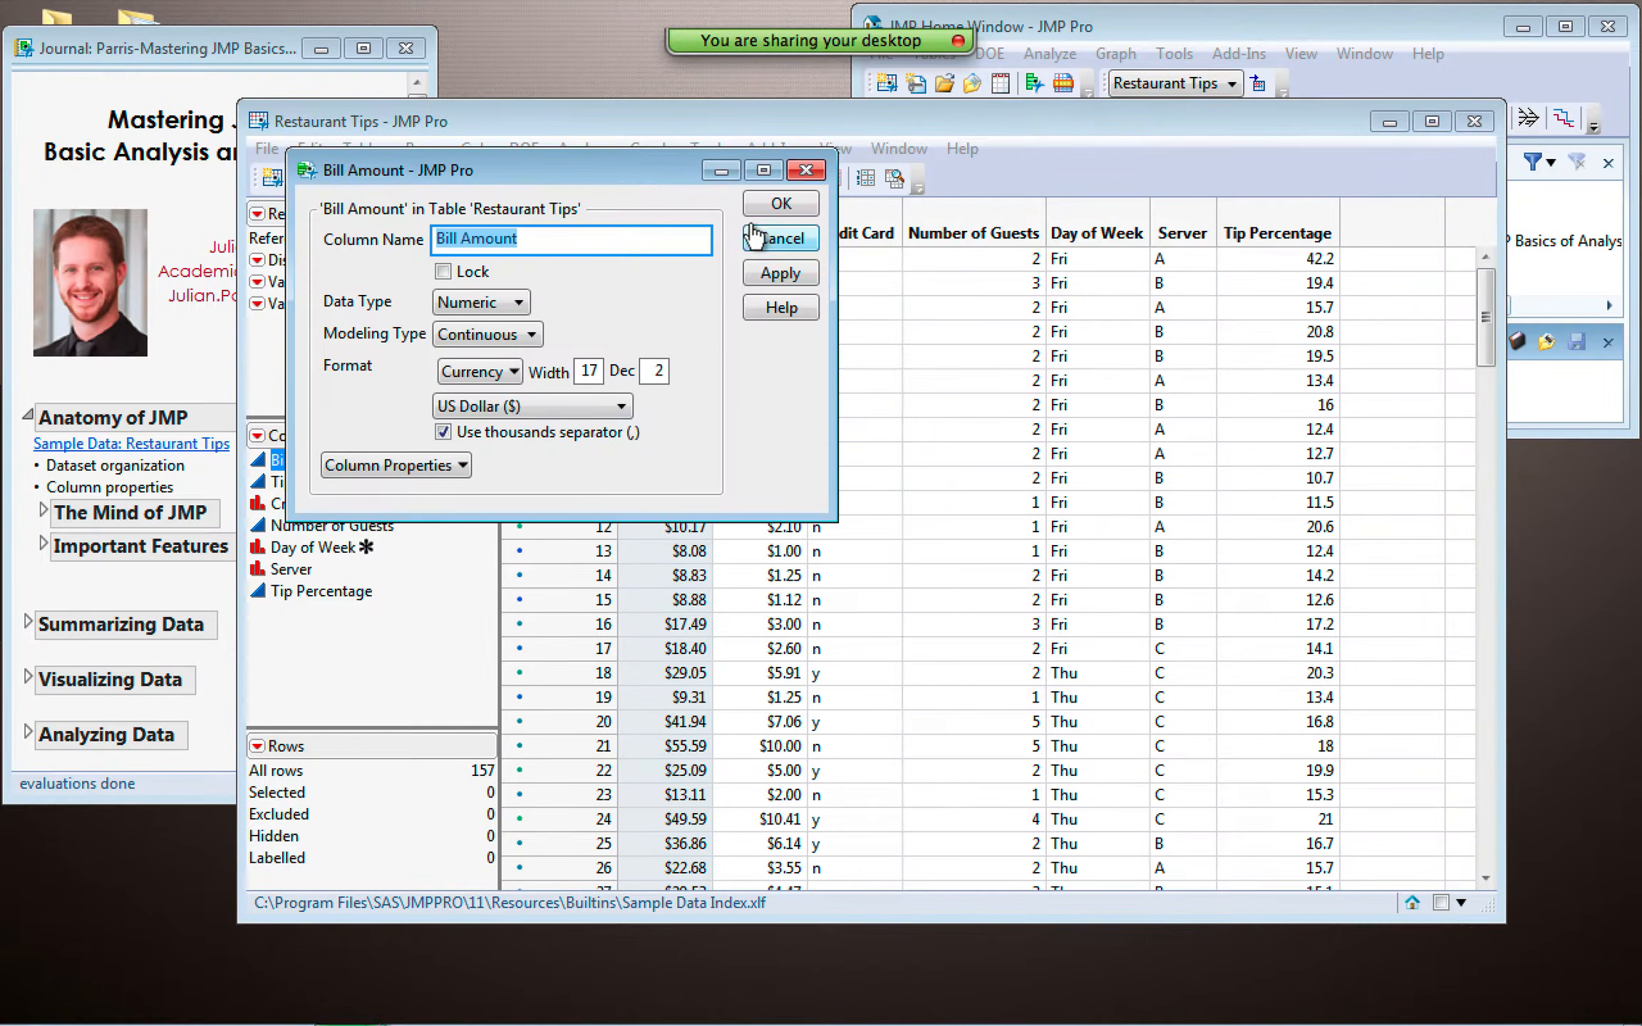
pyautogui.moveTo(616, 151); pyautogui.dragTo(856, 270)
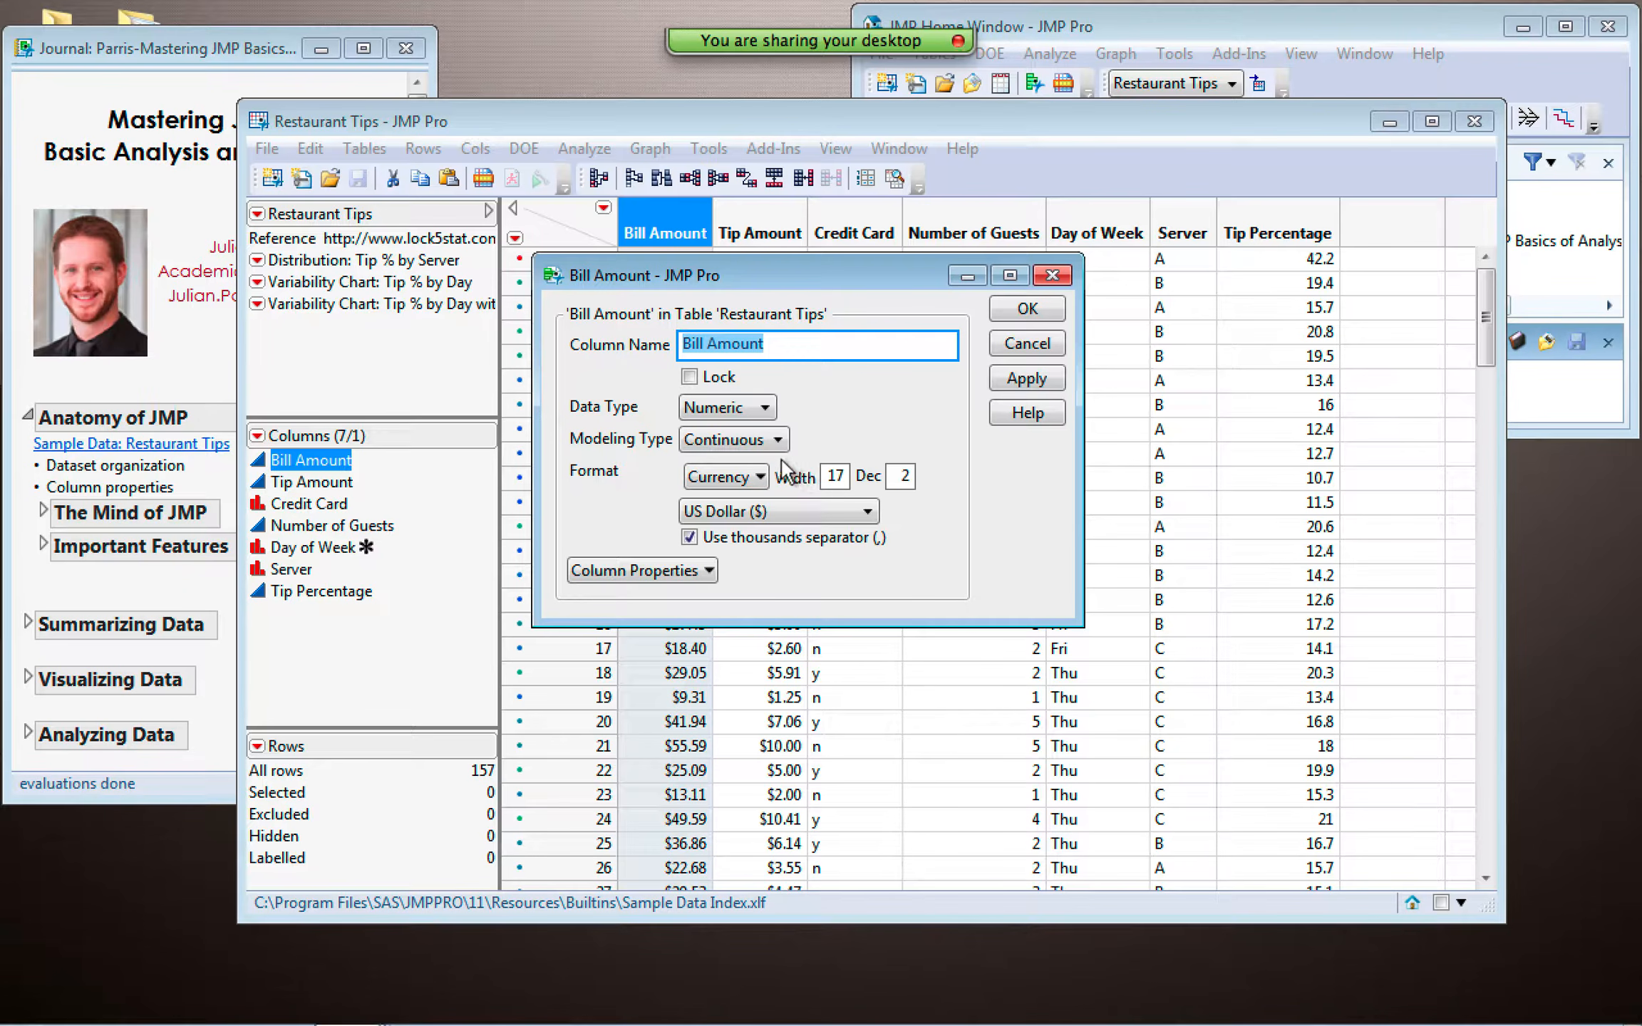
pyautogui.click(582, 569)
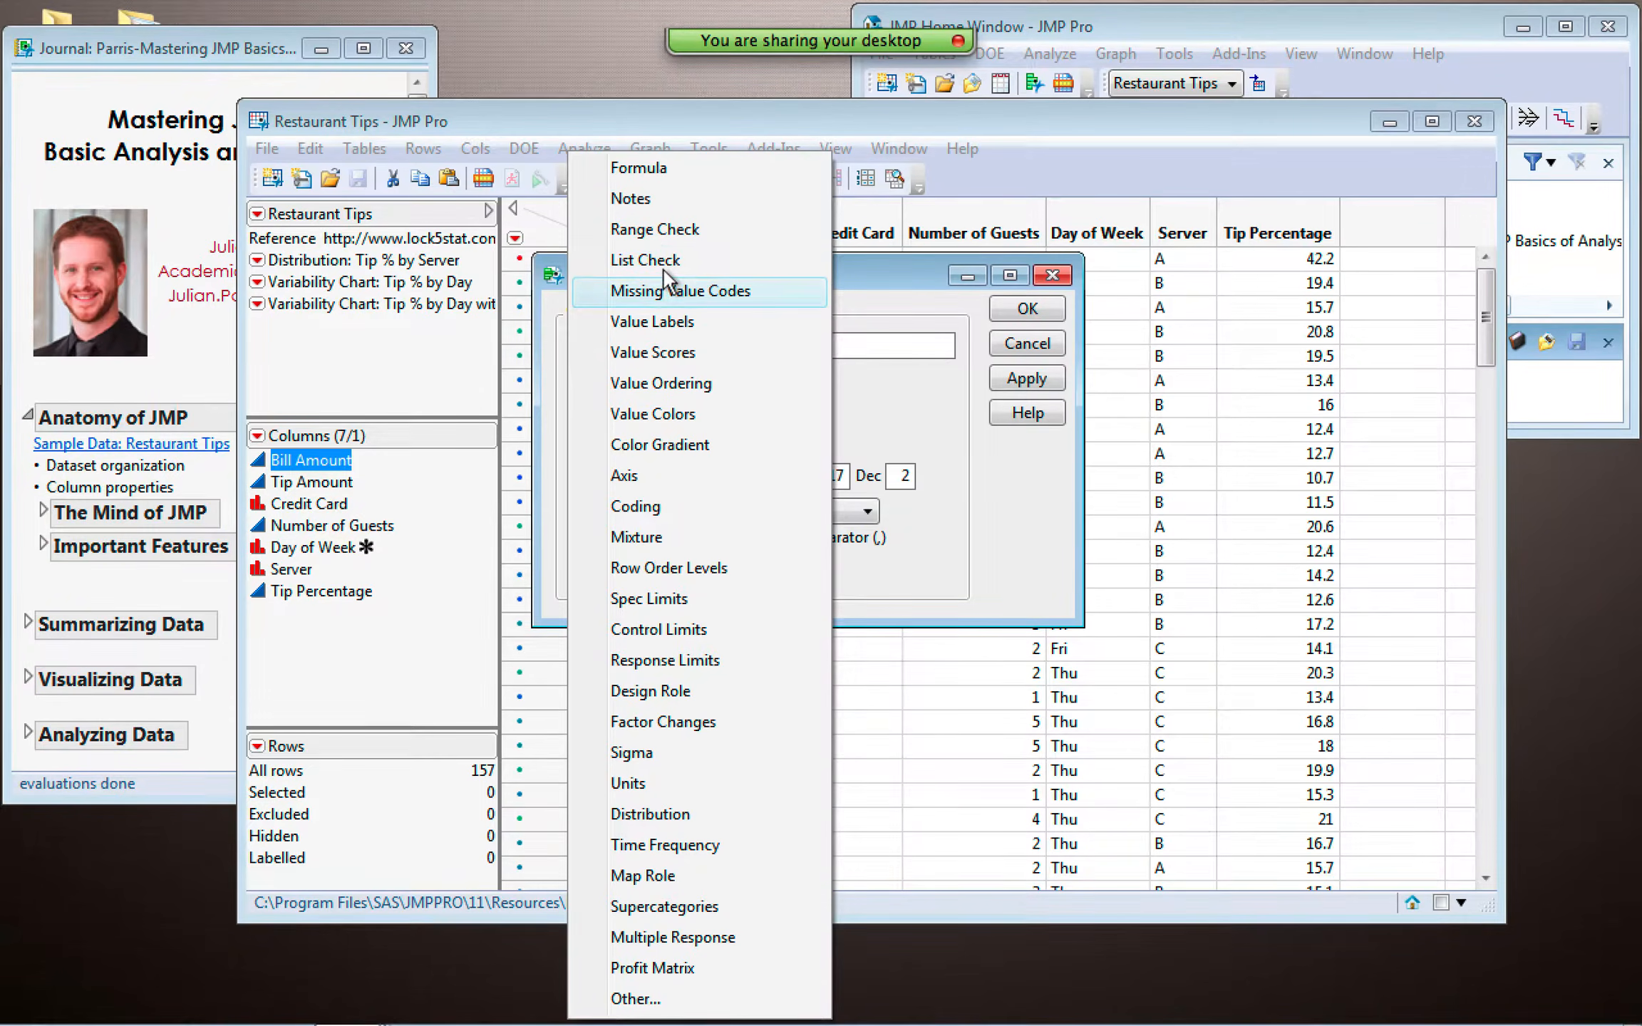
pyautogui.click(989, 582)
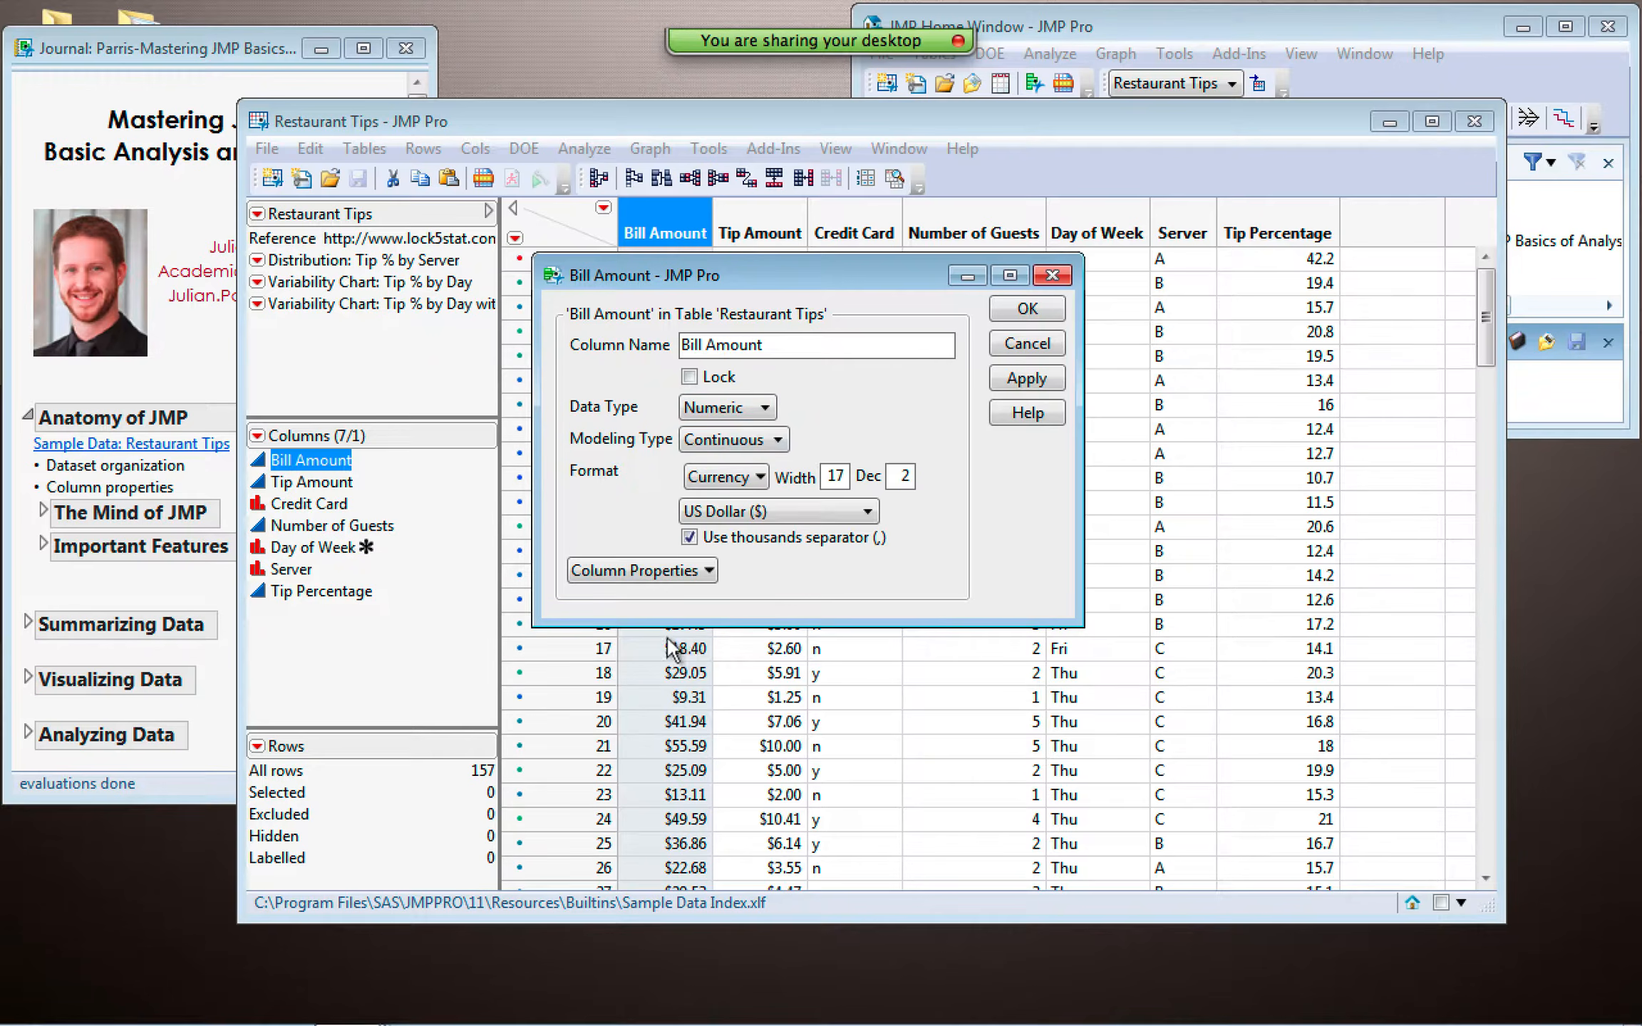
# - Review the data type and modeling type options for Bill Amount, and close the column info without changes
pyautogui.click(715, 412)
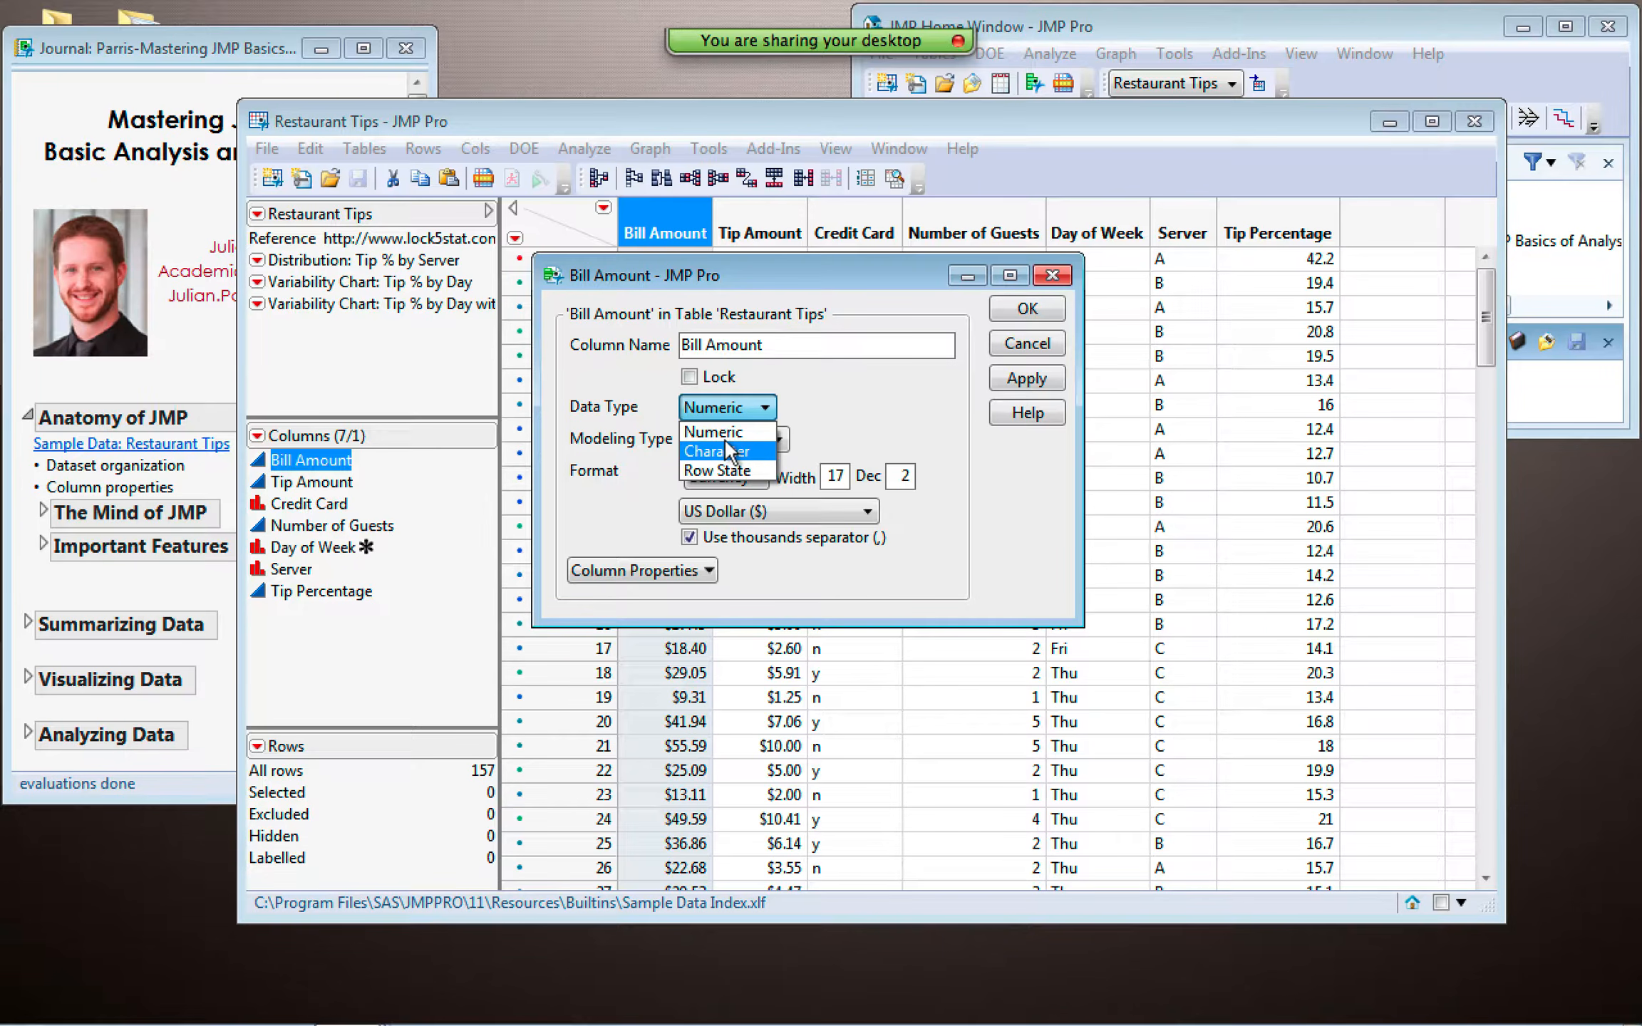
pyautogui.click(791, 417)
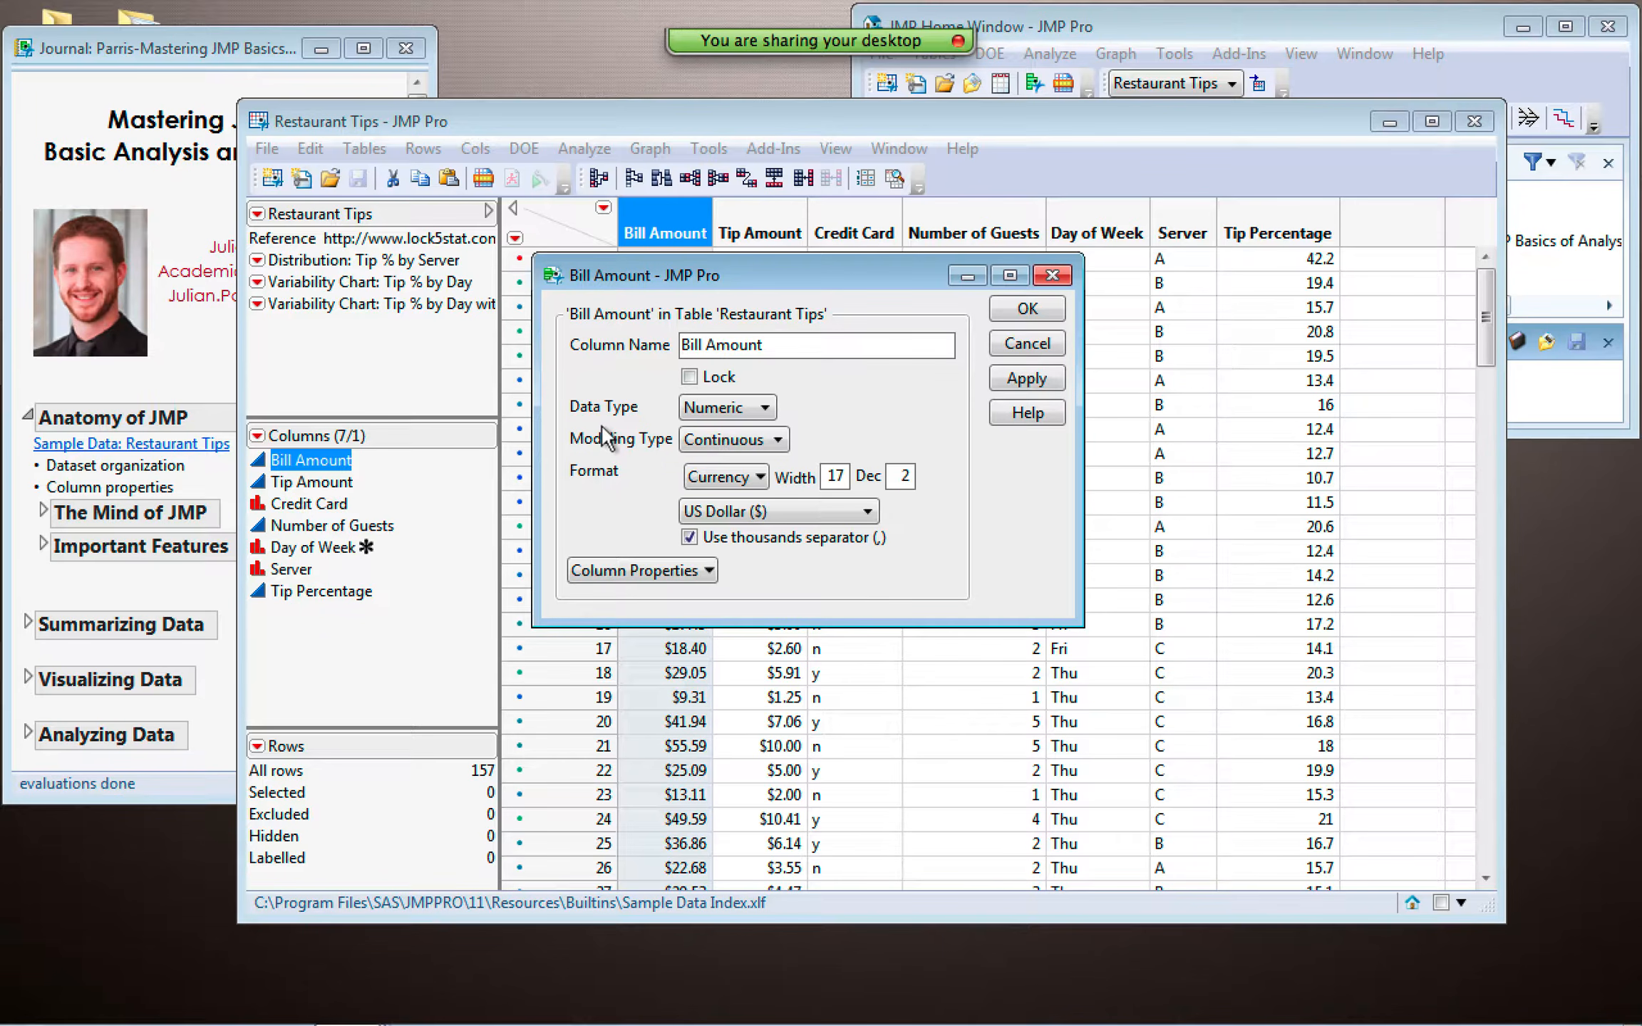
pyautogui.click(709, 436)
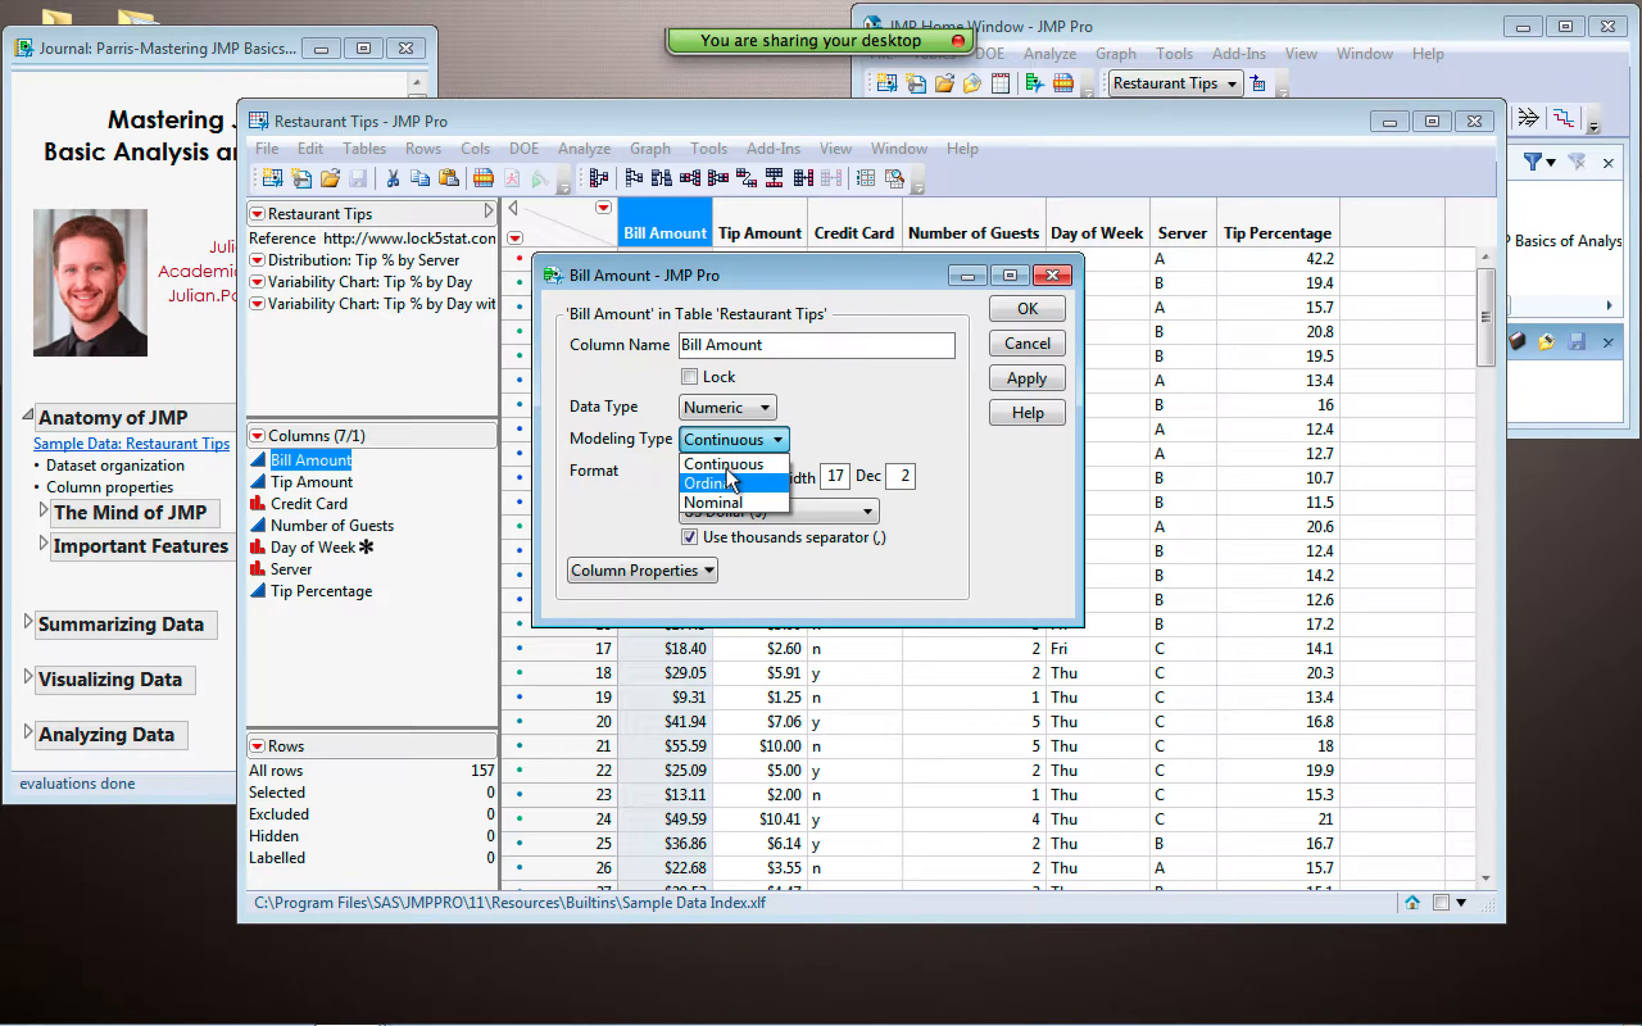
pyautogui.click(831, 414)
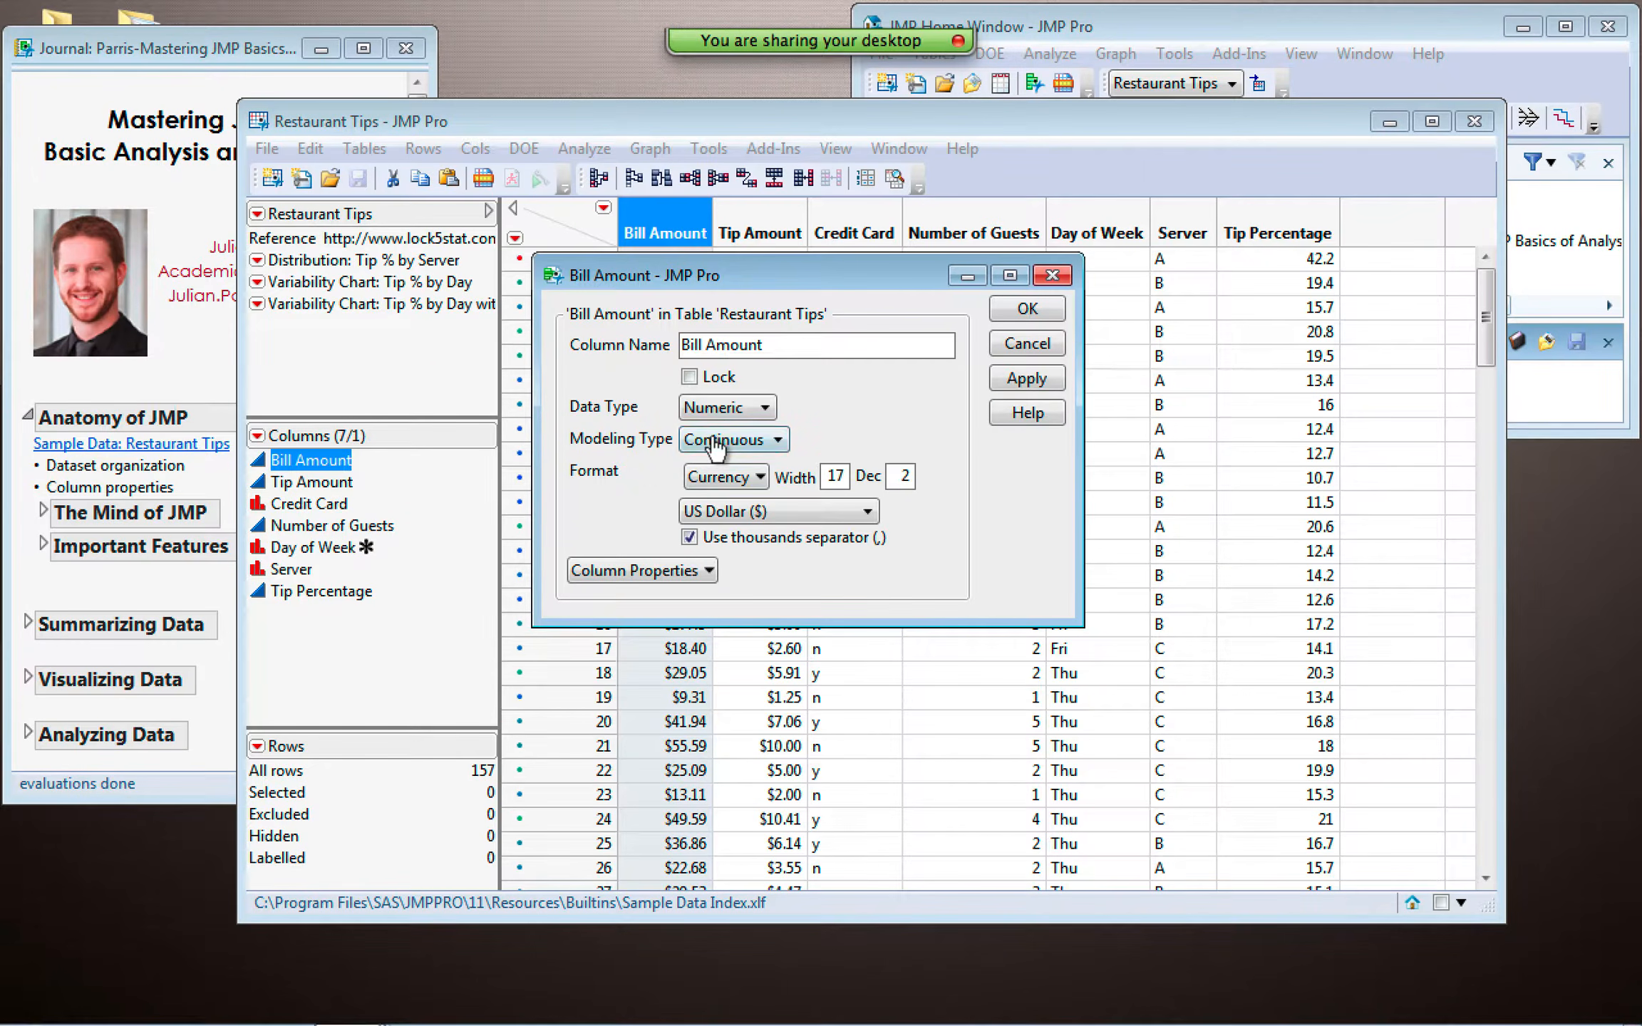
pyautogui.click(1009, 332)
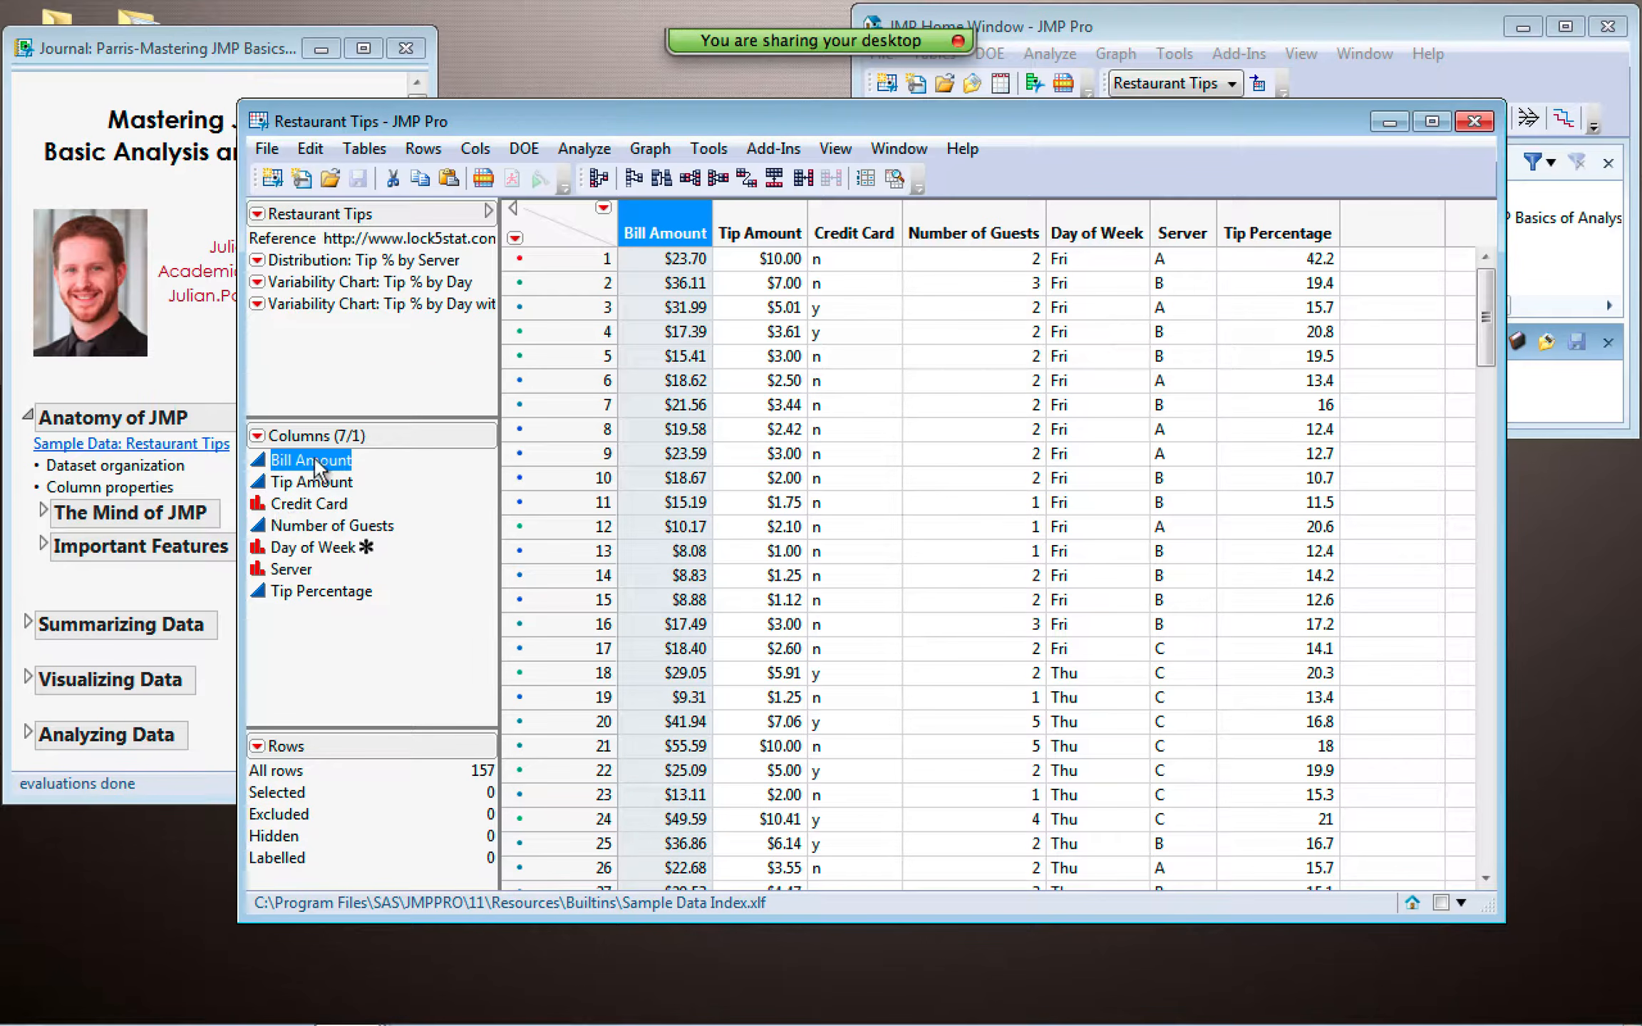
# - Go through the first columns in the column list and view the modeling type choices for Bill Amount
pyautogui.press('Down')
pyautogui.press('Down')
pyautogui.press('Down')
pyautogui.press('Up')
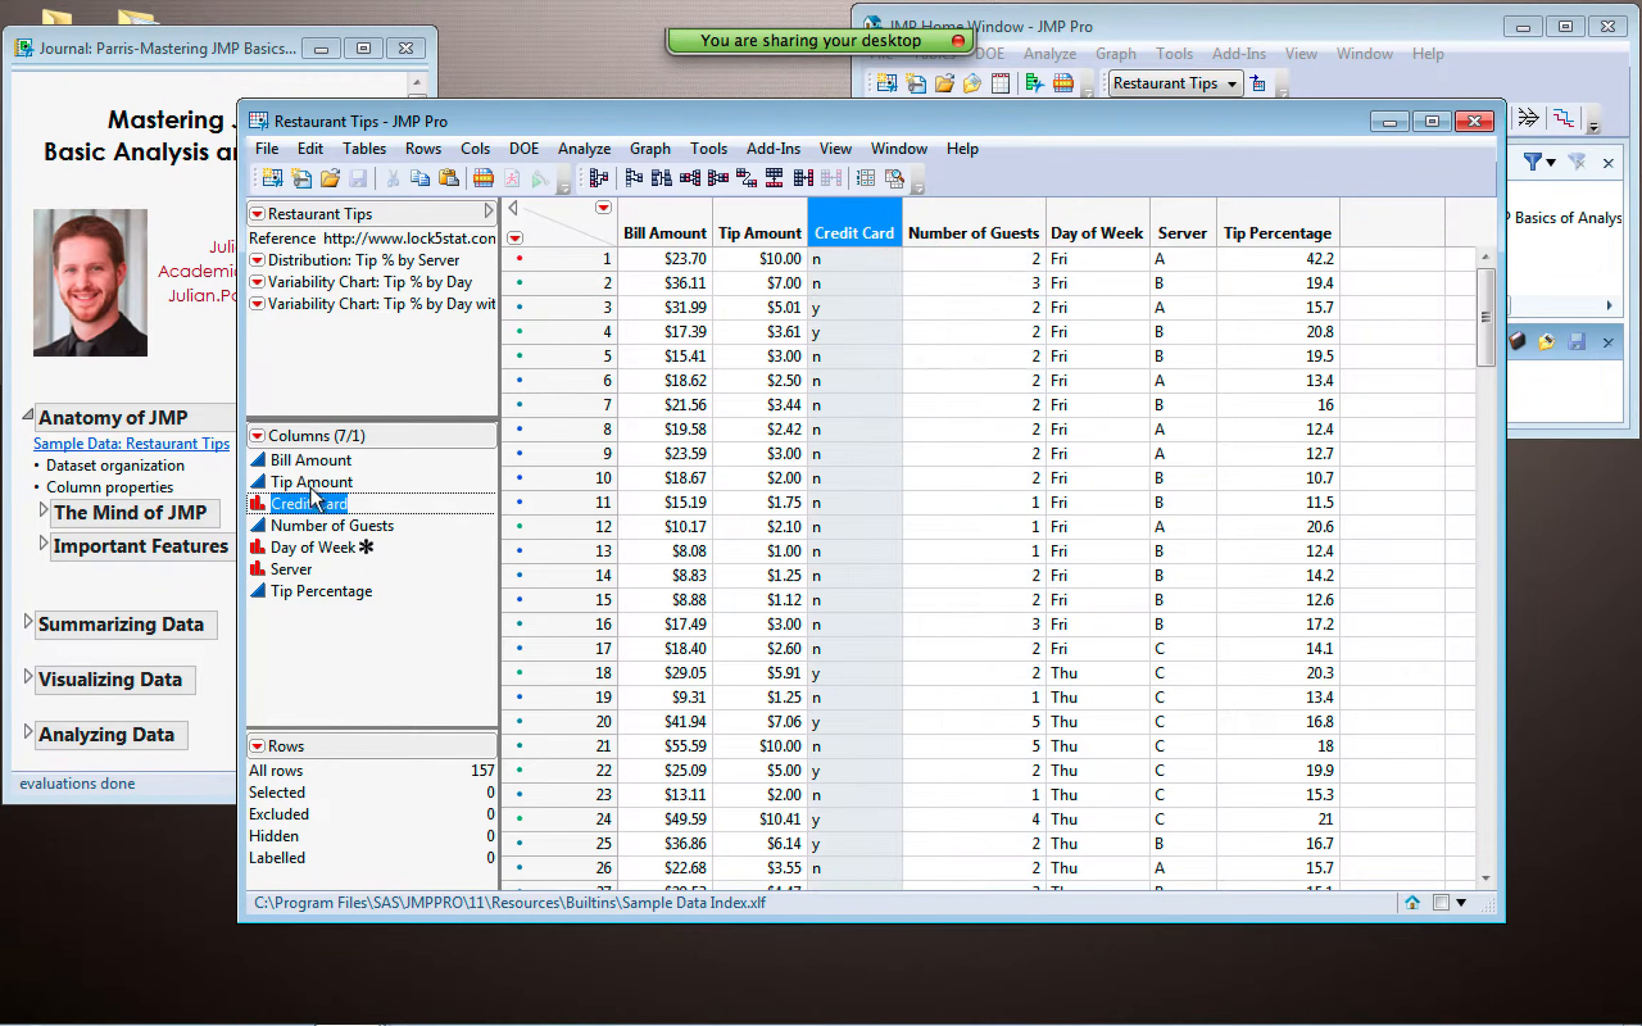
pyautogui.press('Up')
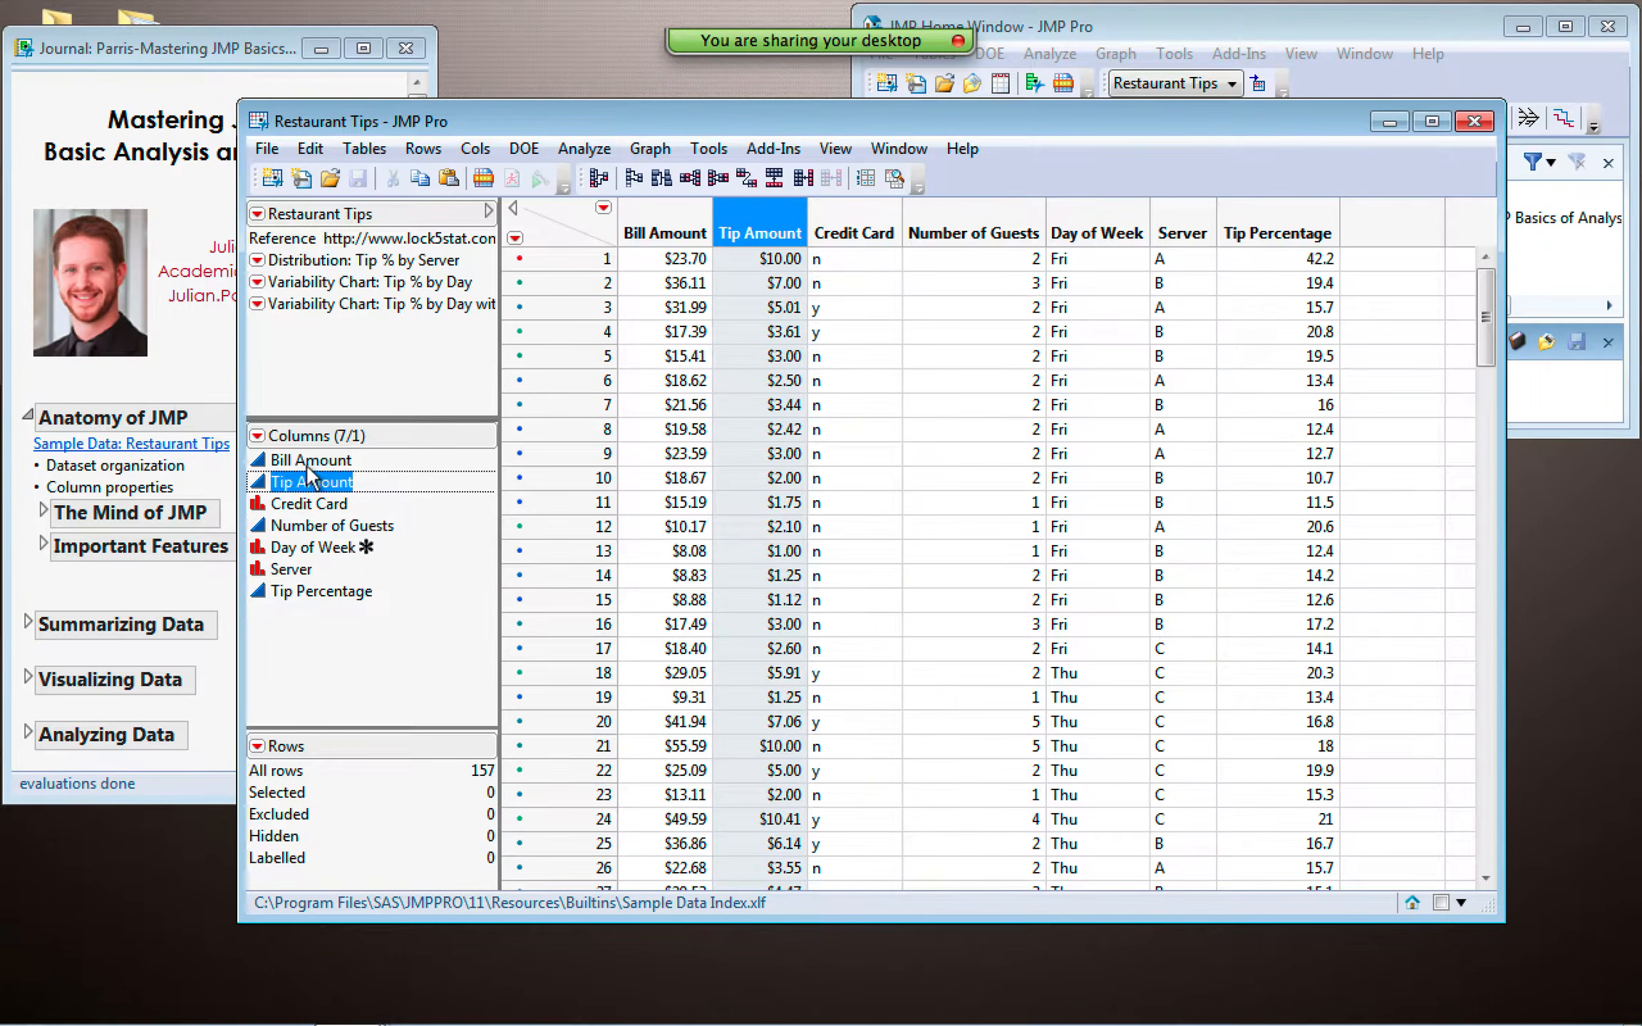
pyautogui.click(258, 460)
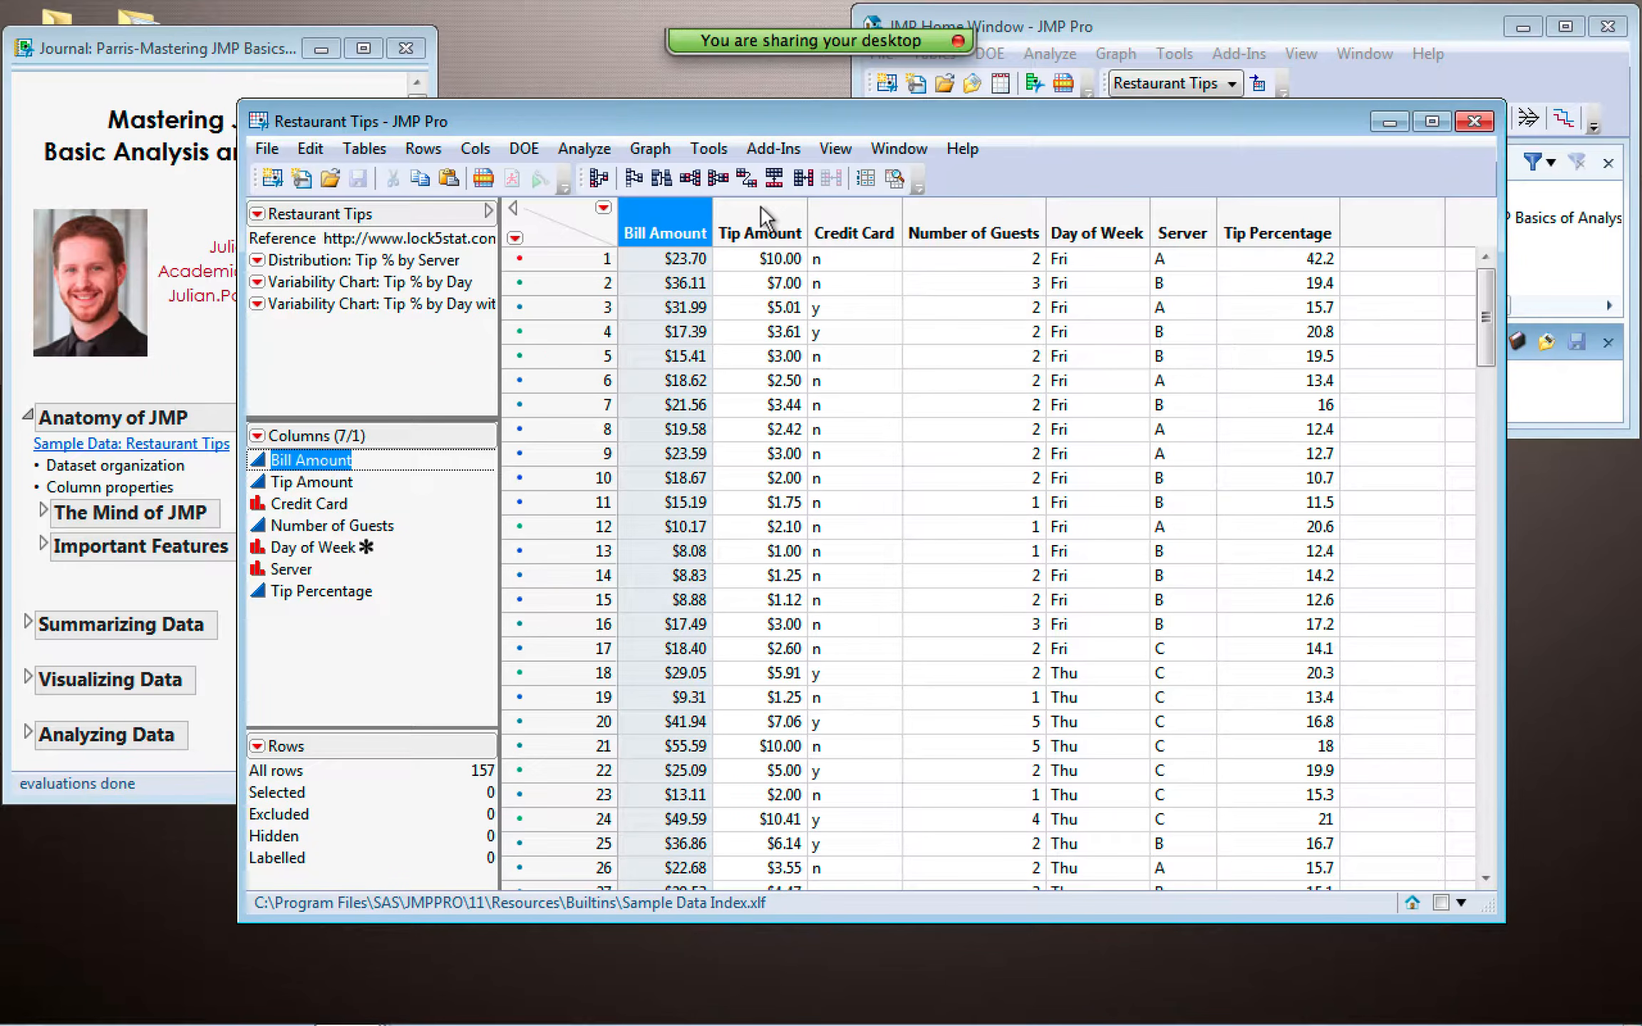
pyautogui.click(250, 459)
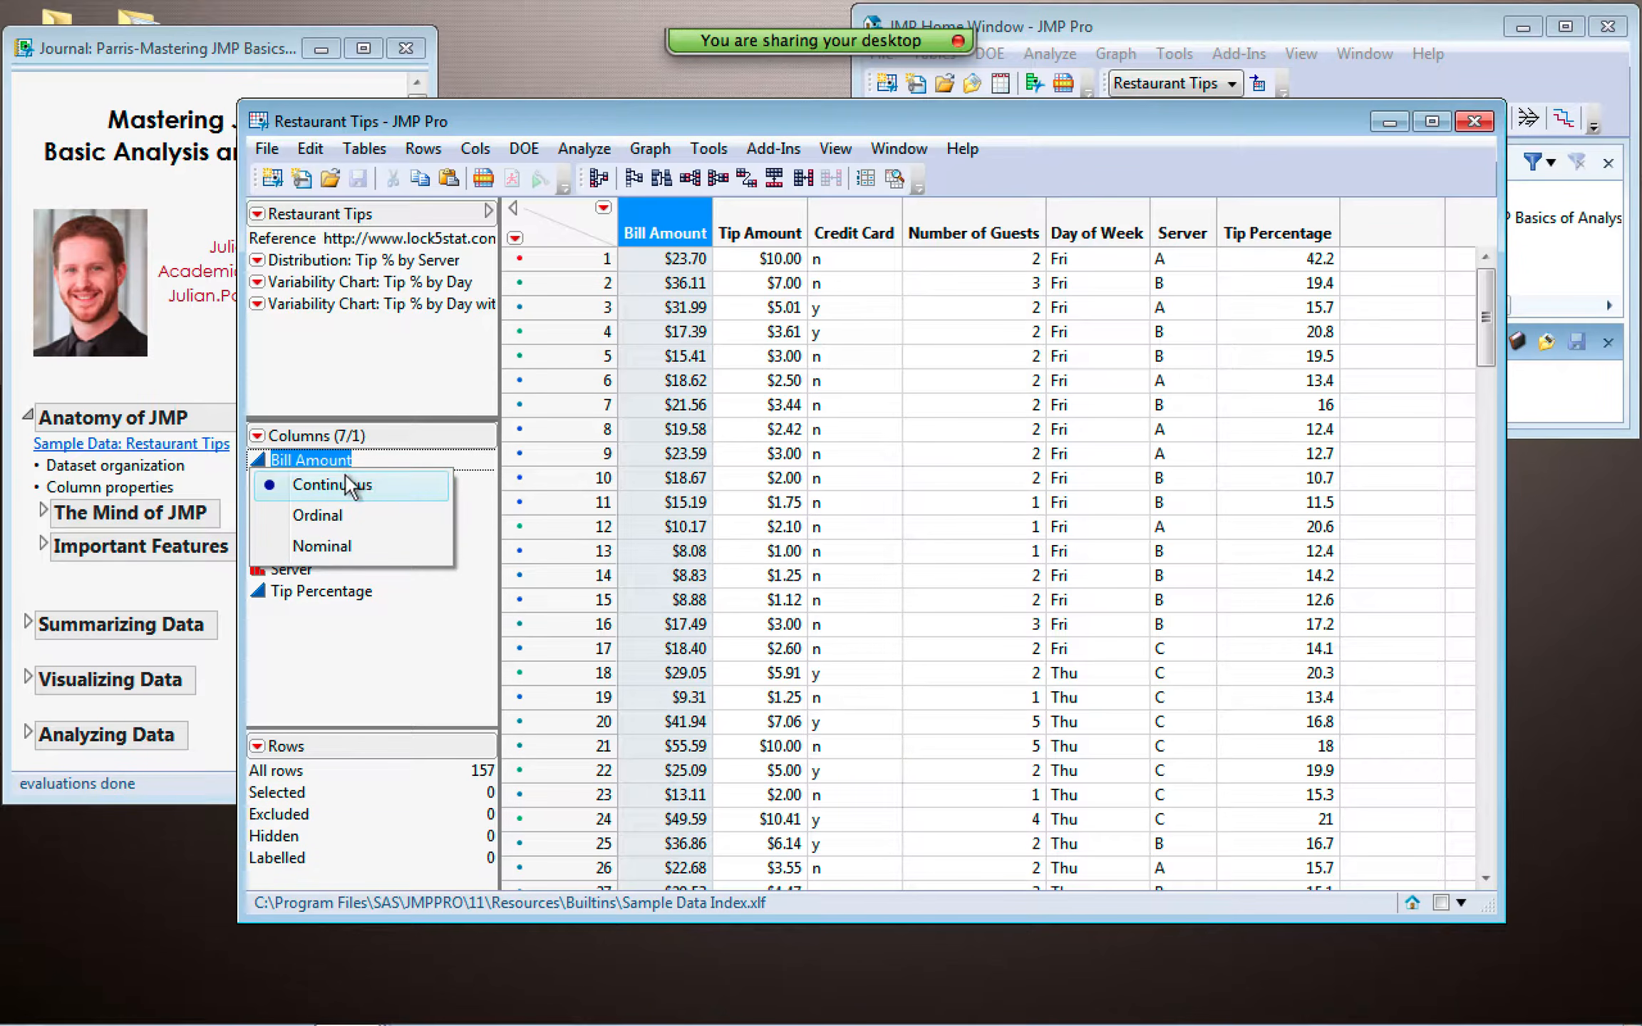
pyautogui.click(385, 591)
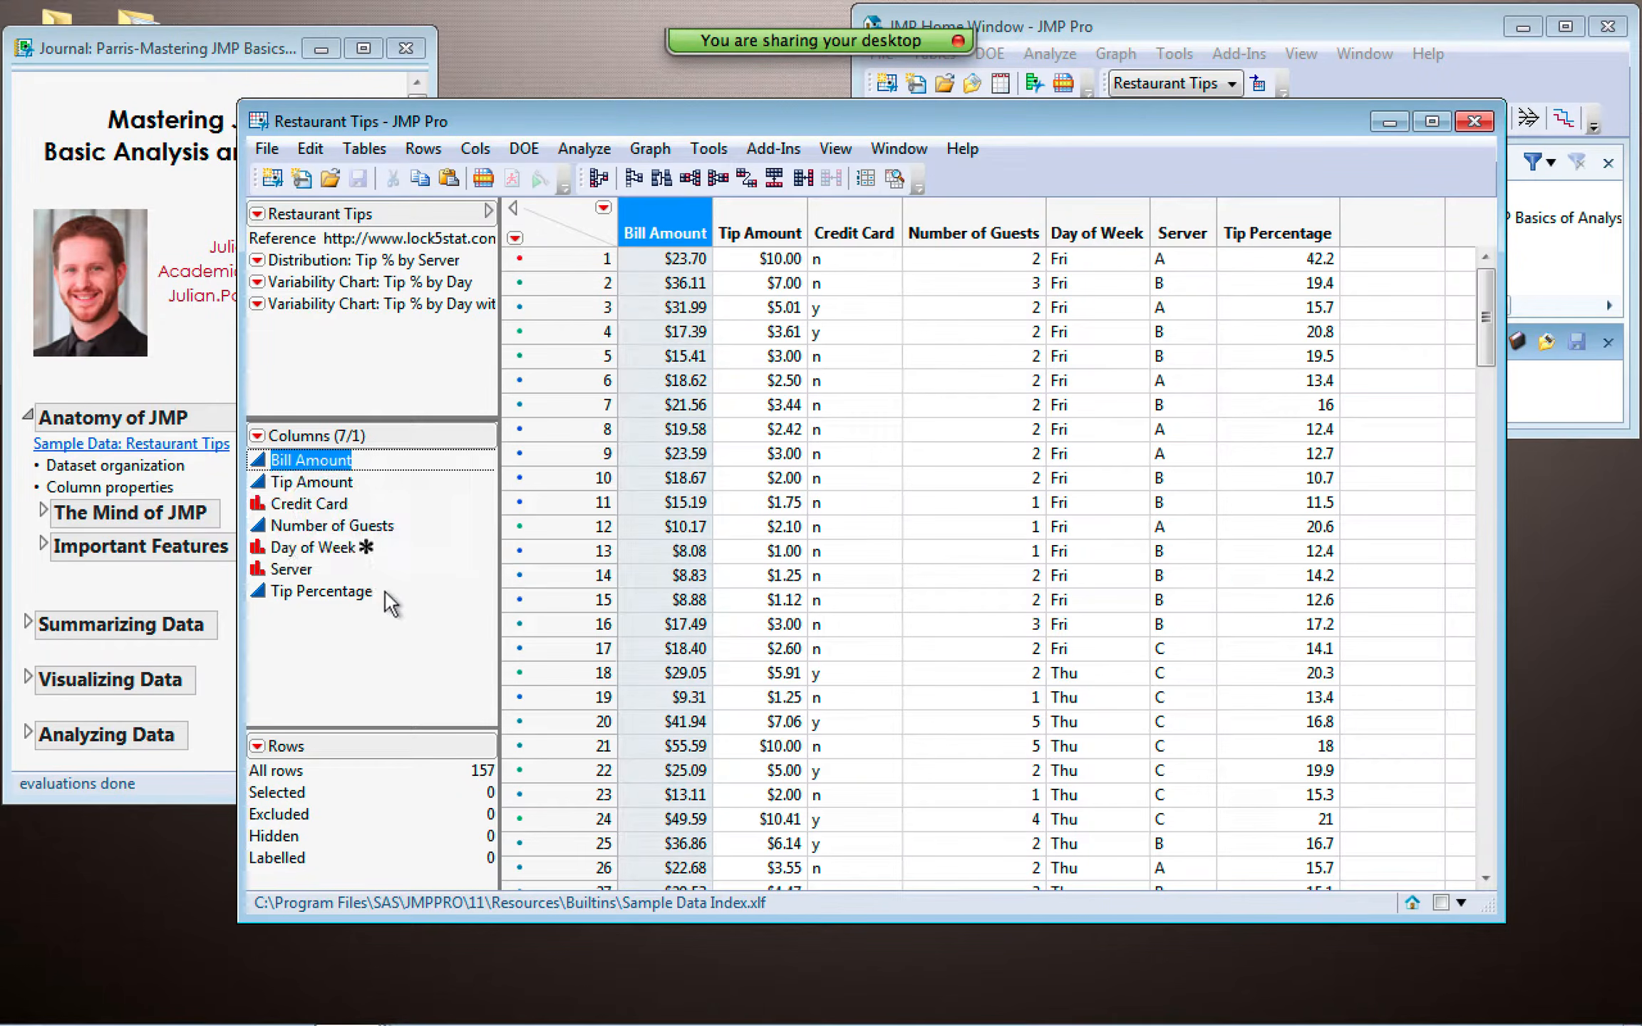
# - View the modeling type choices available for the Credit Card column
pyautogui.click(287, 499)
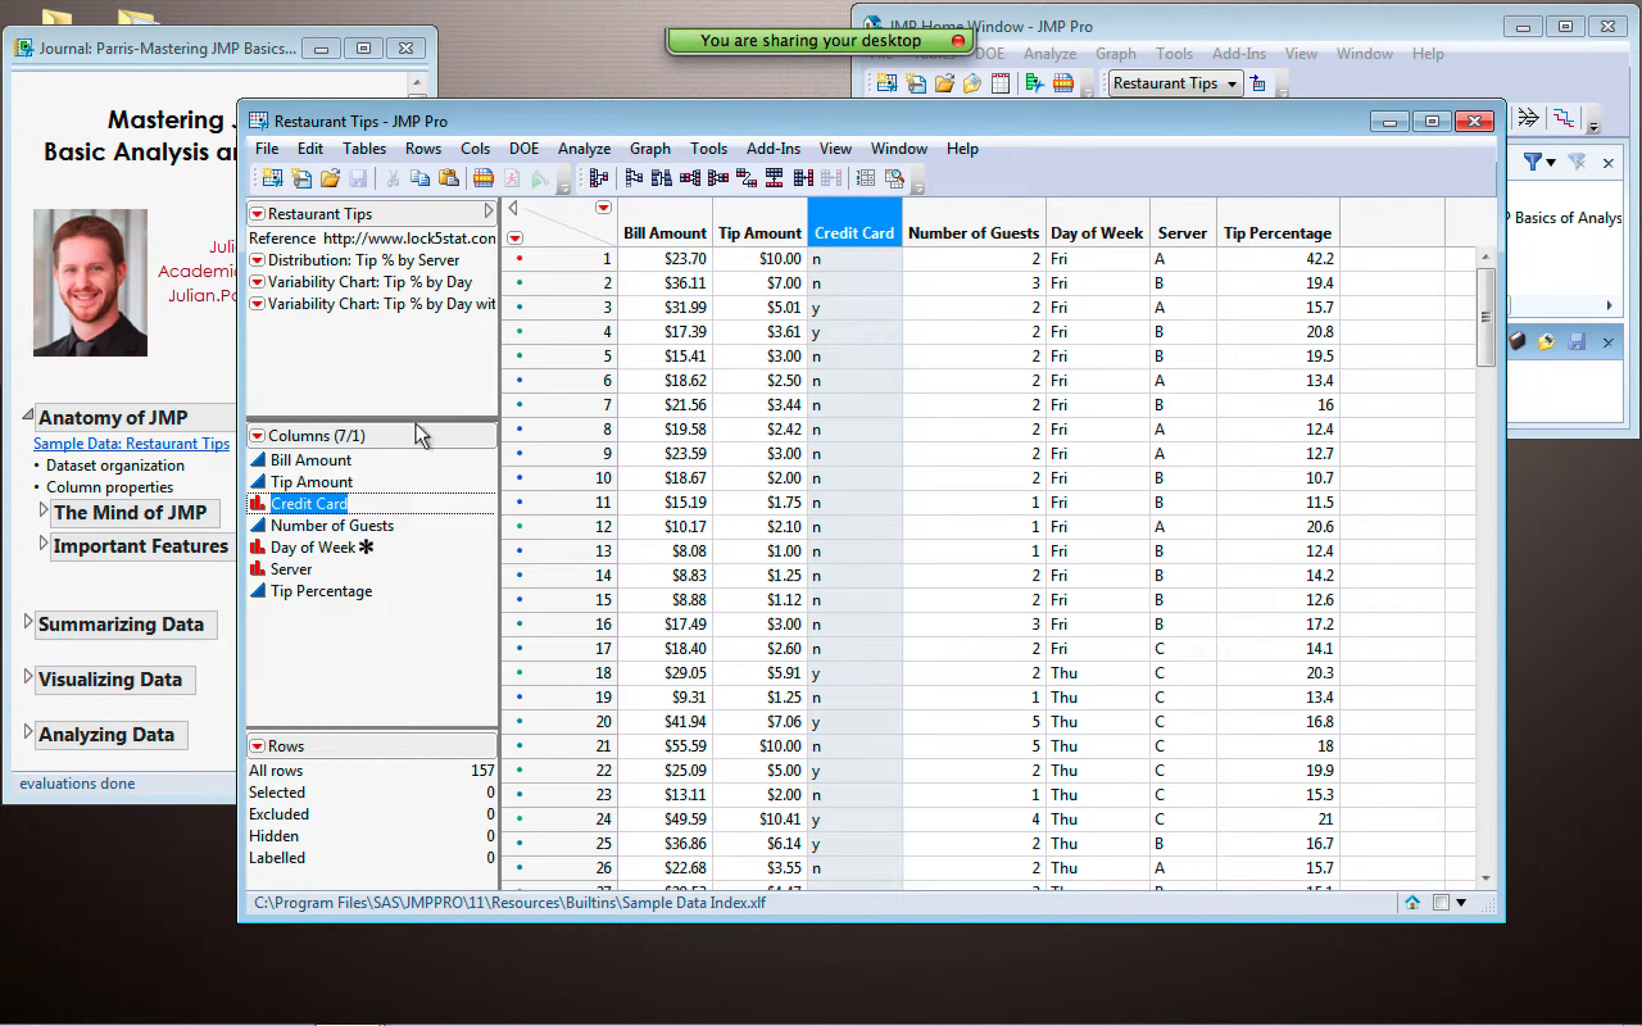
pyautogui.click(251, 503)
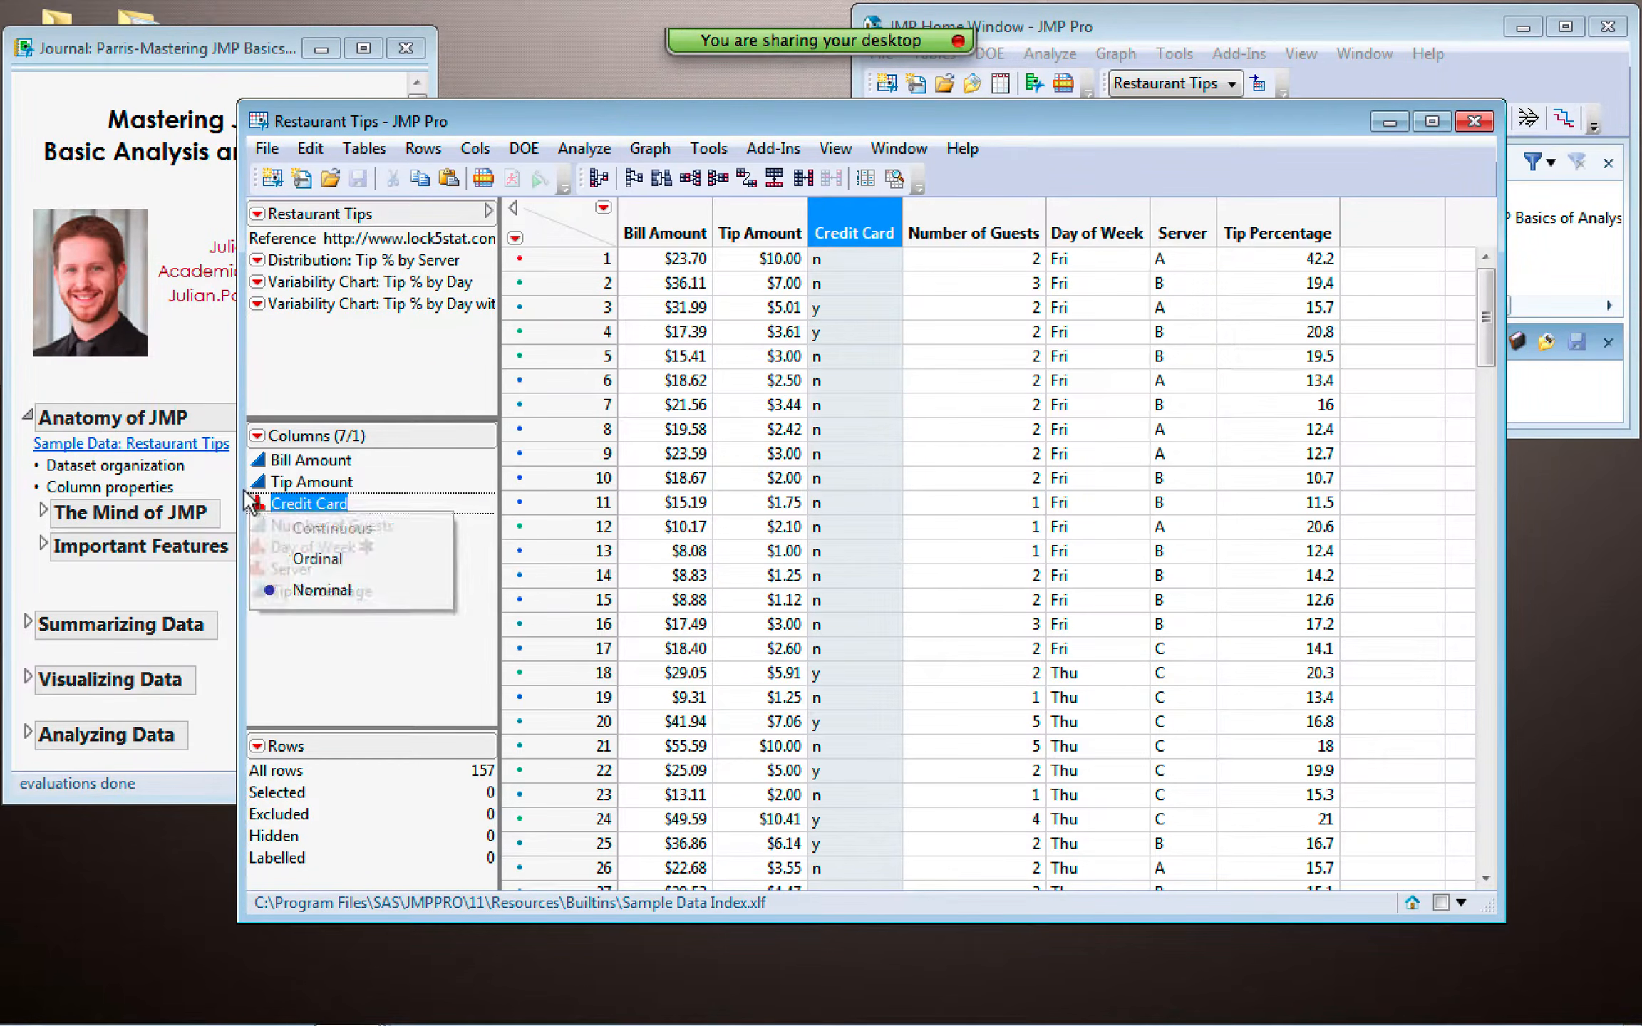
pyautogui.click(306, 611)
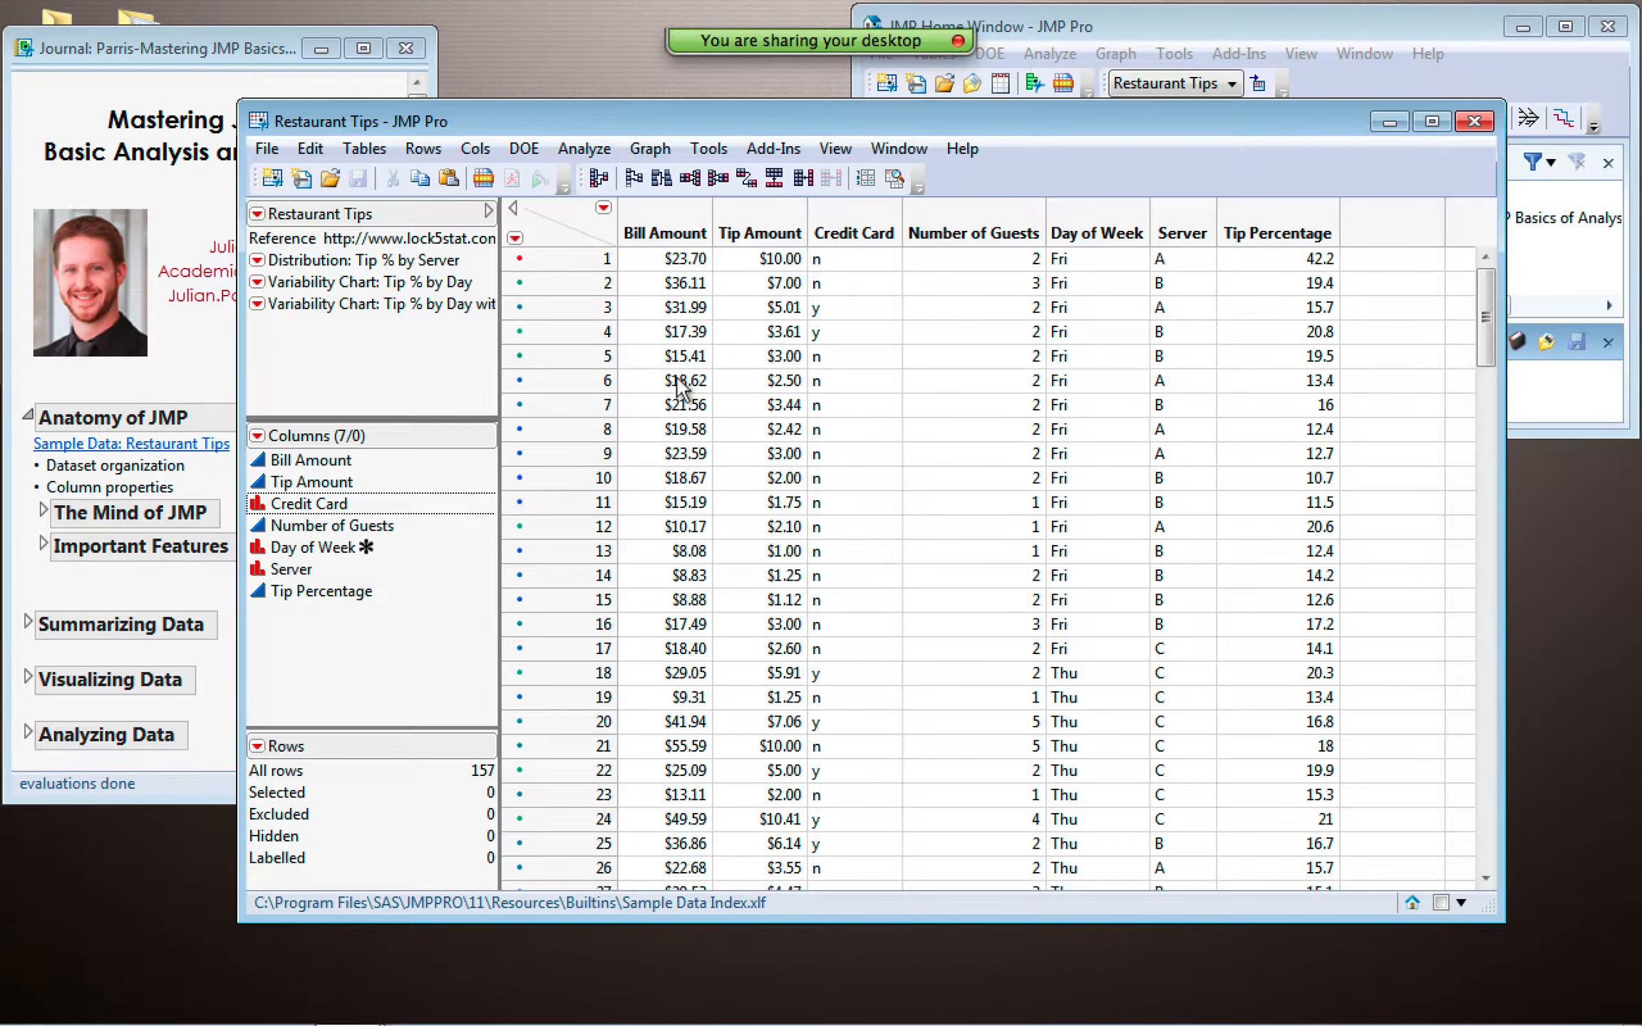
# - Highlight the Bill Amount and Tip Amount columns one after the other in the data grid, and return to the journal
pyautogui.click(854, 231)
pyautogui.click(673, 218)
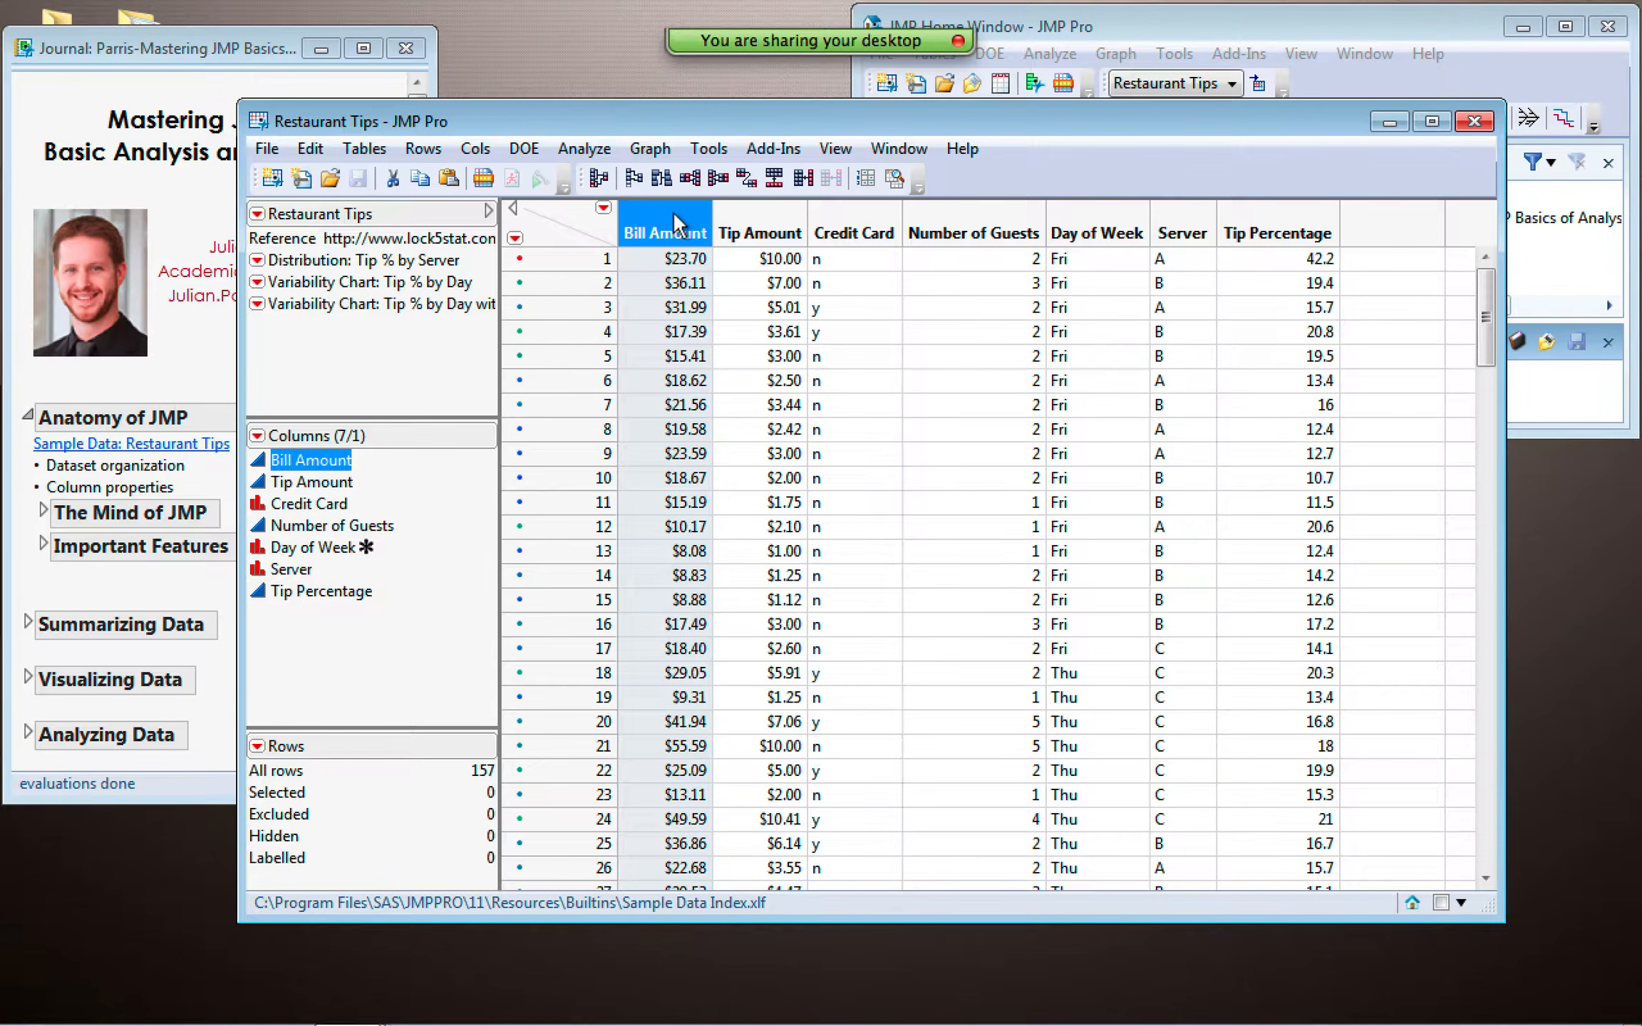
pyautogui.click(755, 221)
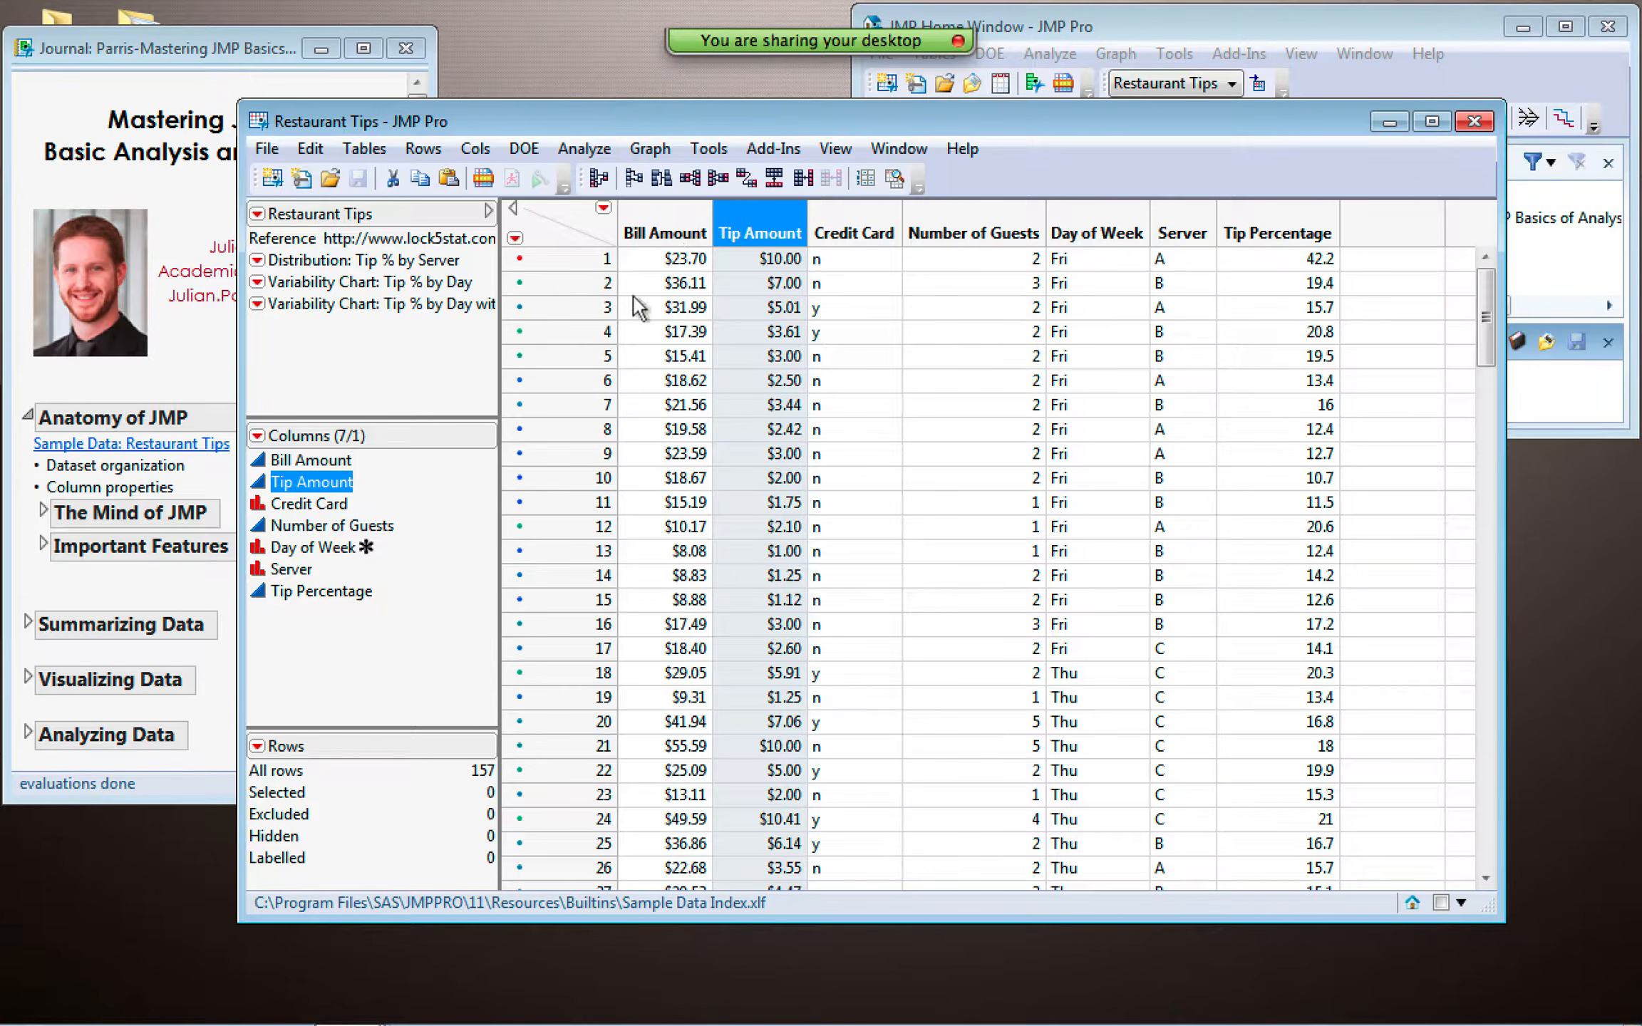
pyautogui.click(198, 486)
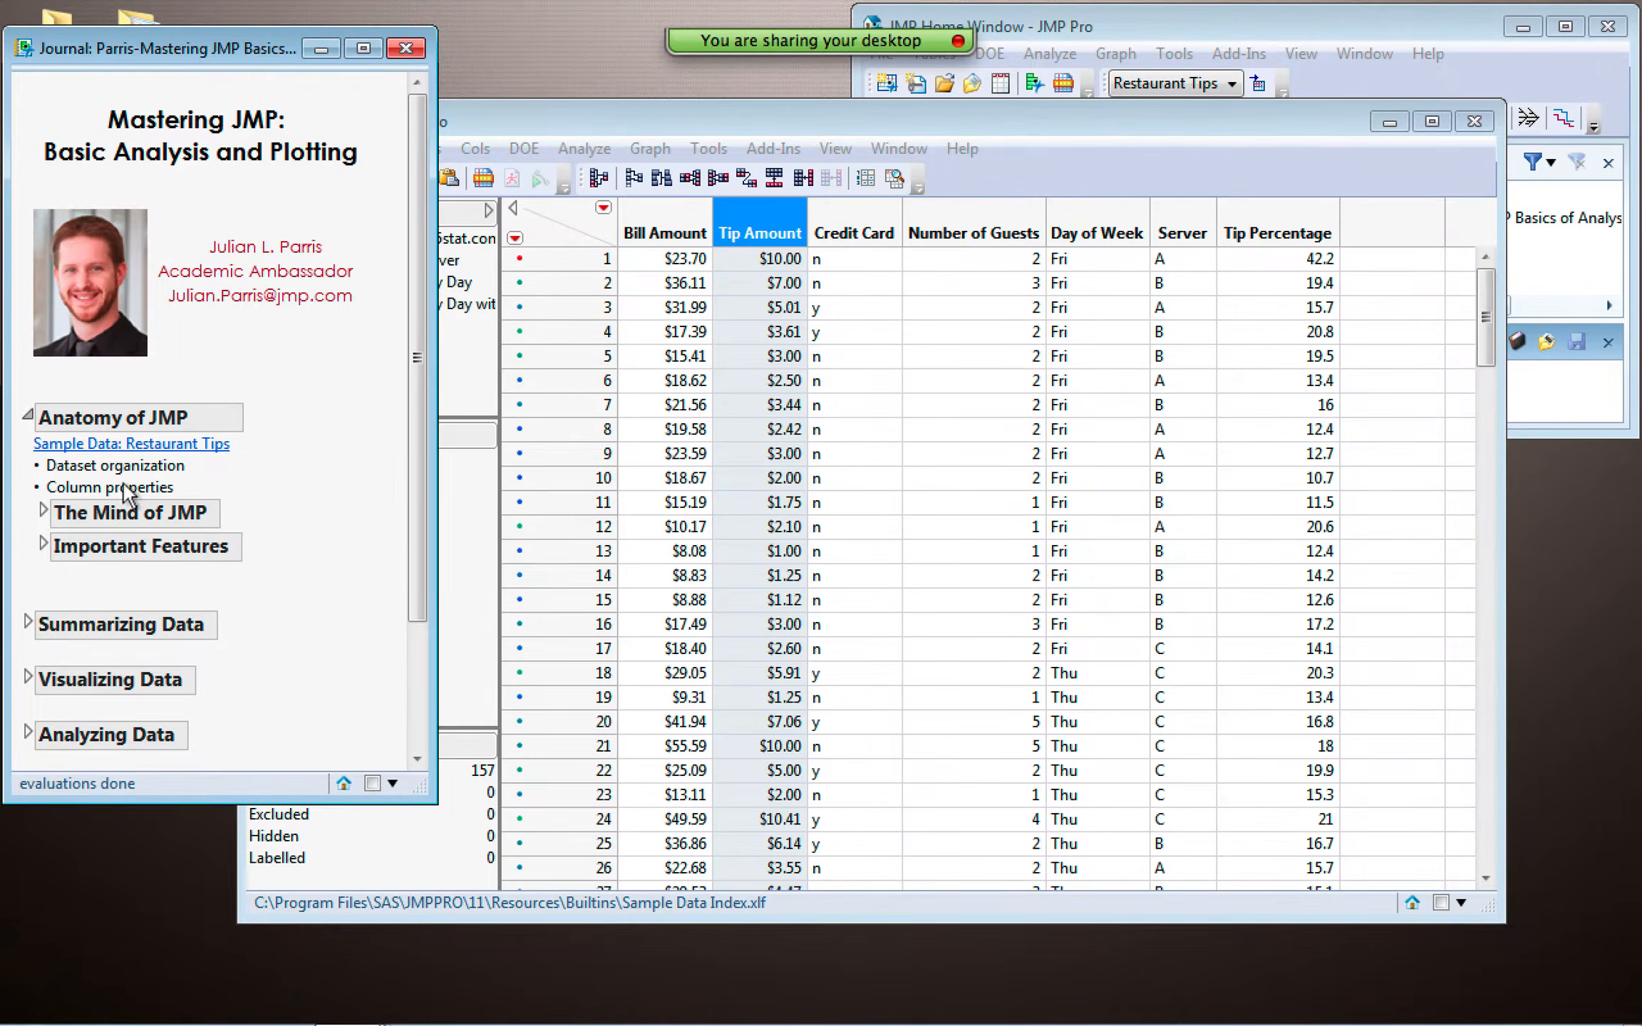
# - Expand The Mind of JMP section in the journal and widen the journal window to fit its text
pyautogui.click(30, 507)
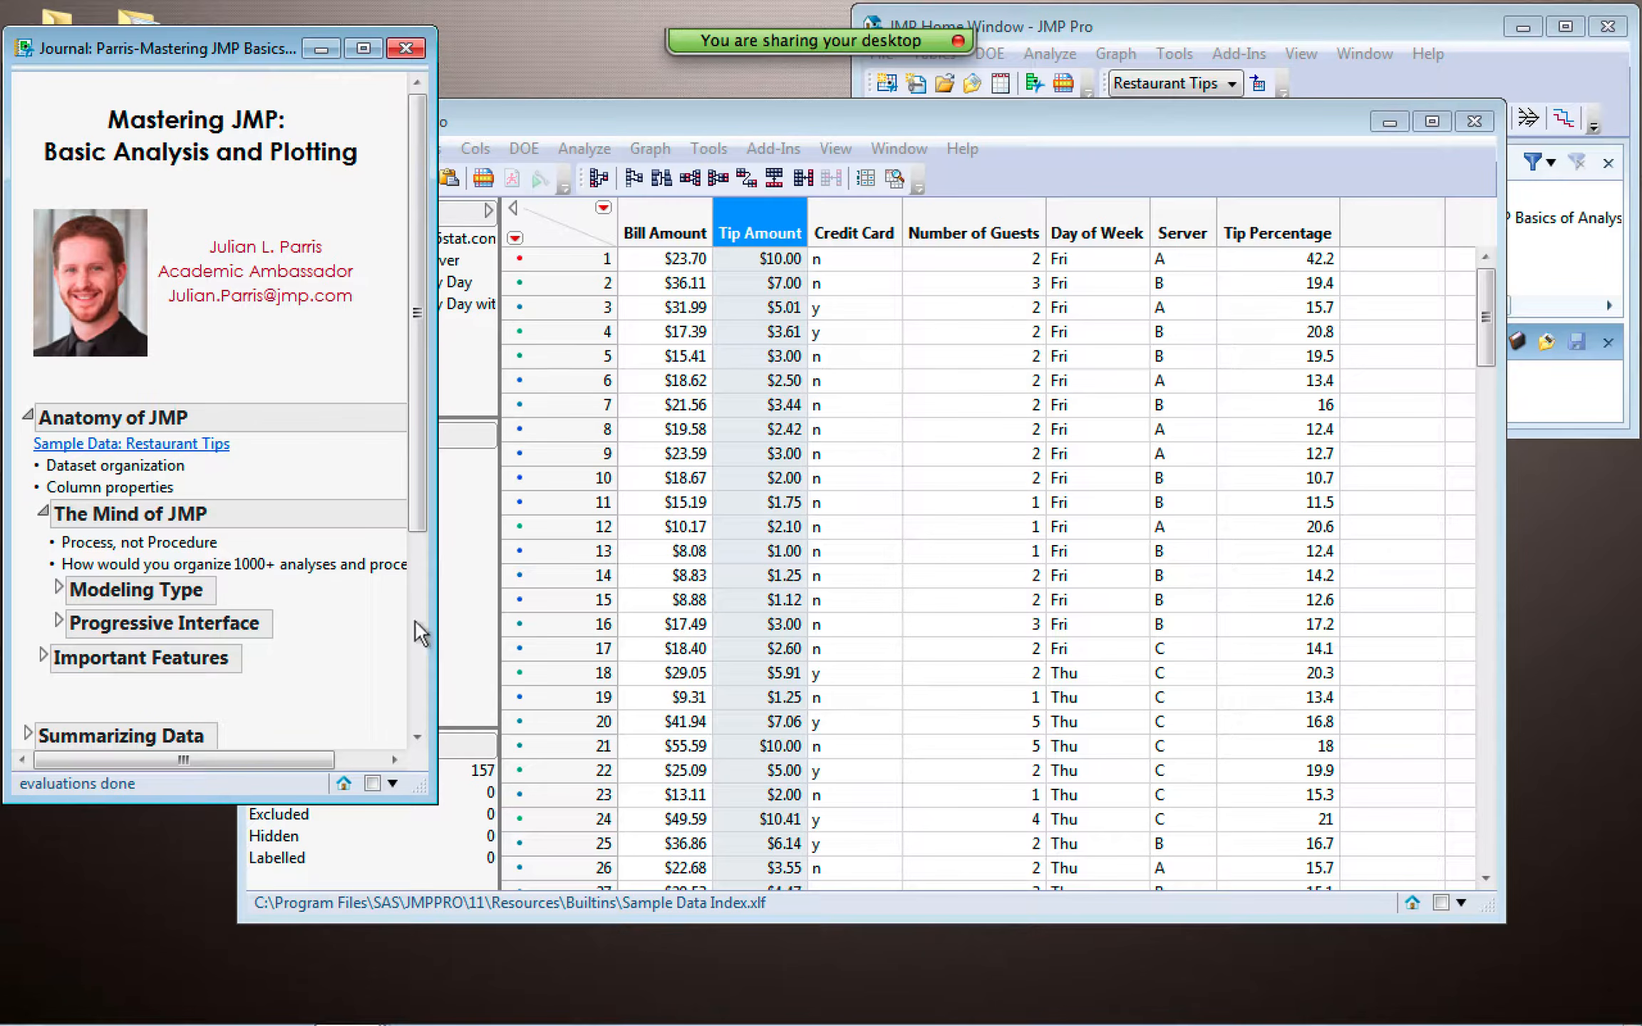
pyautogui.moveTo(437, 776); pyautogui.dragTo(520, 776)
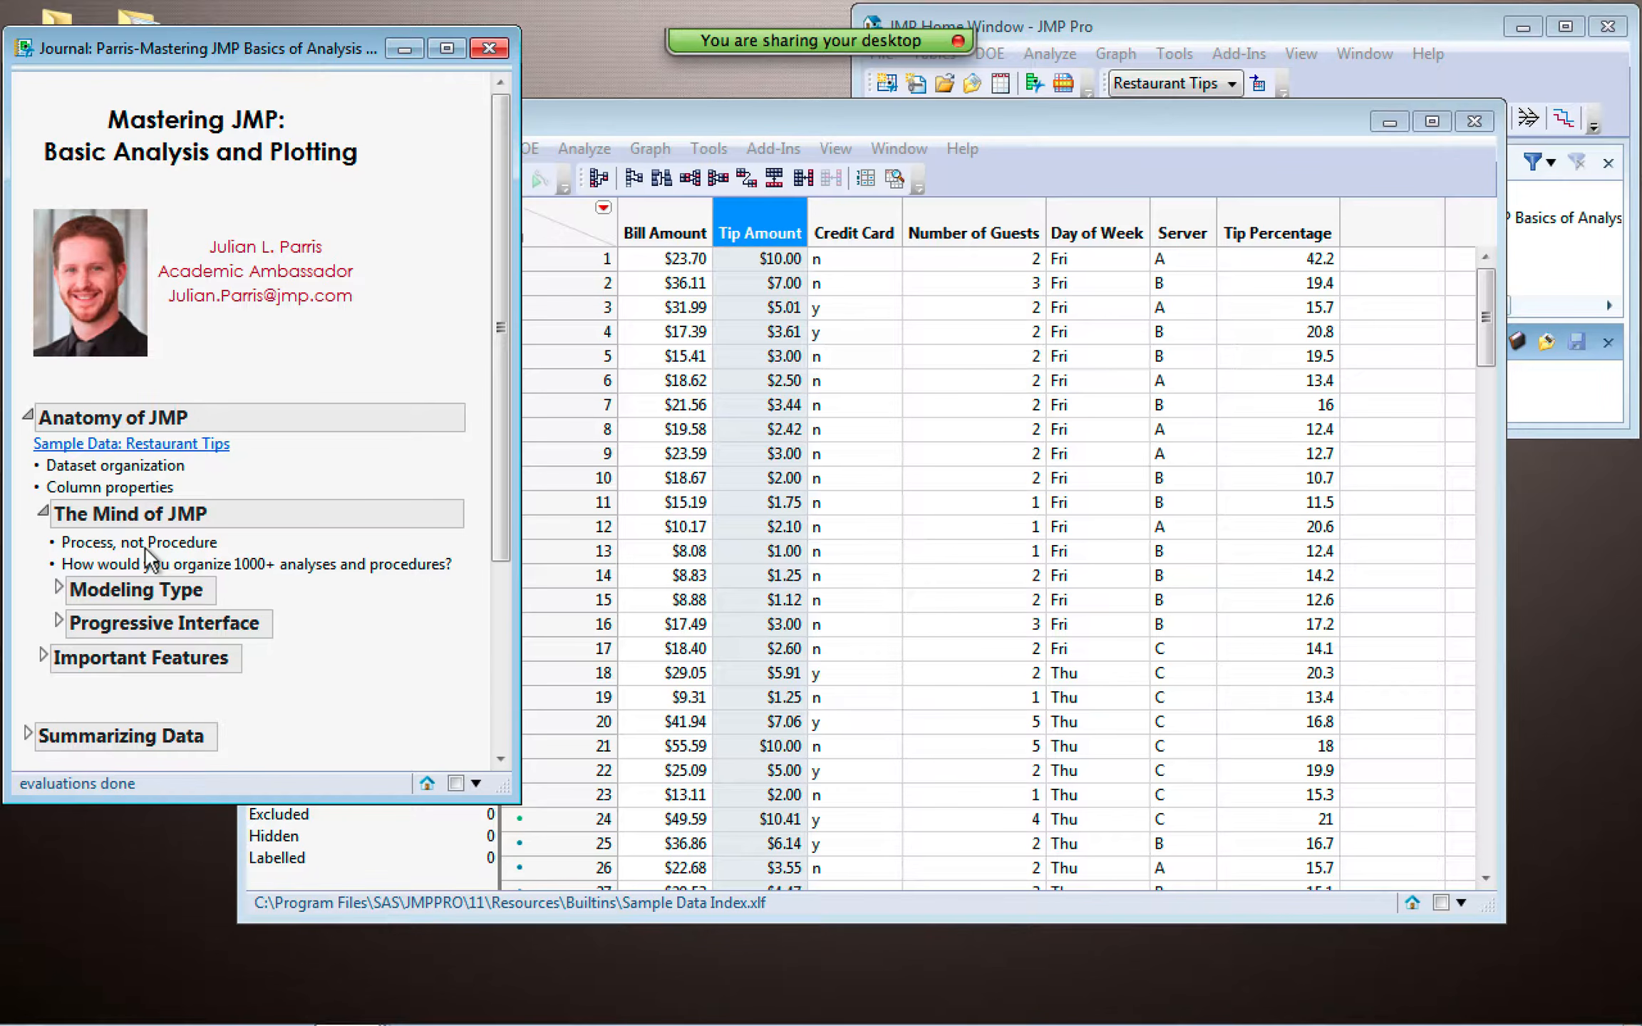
pyautogui.click(612, 107)
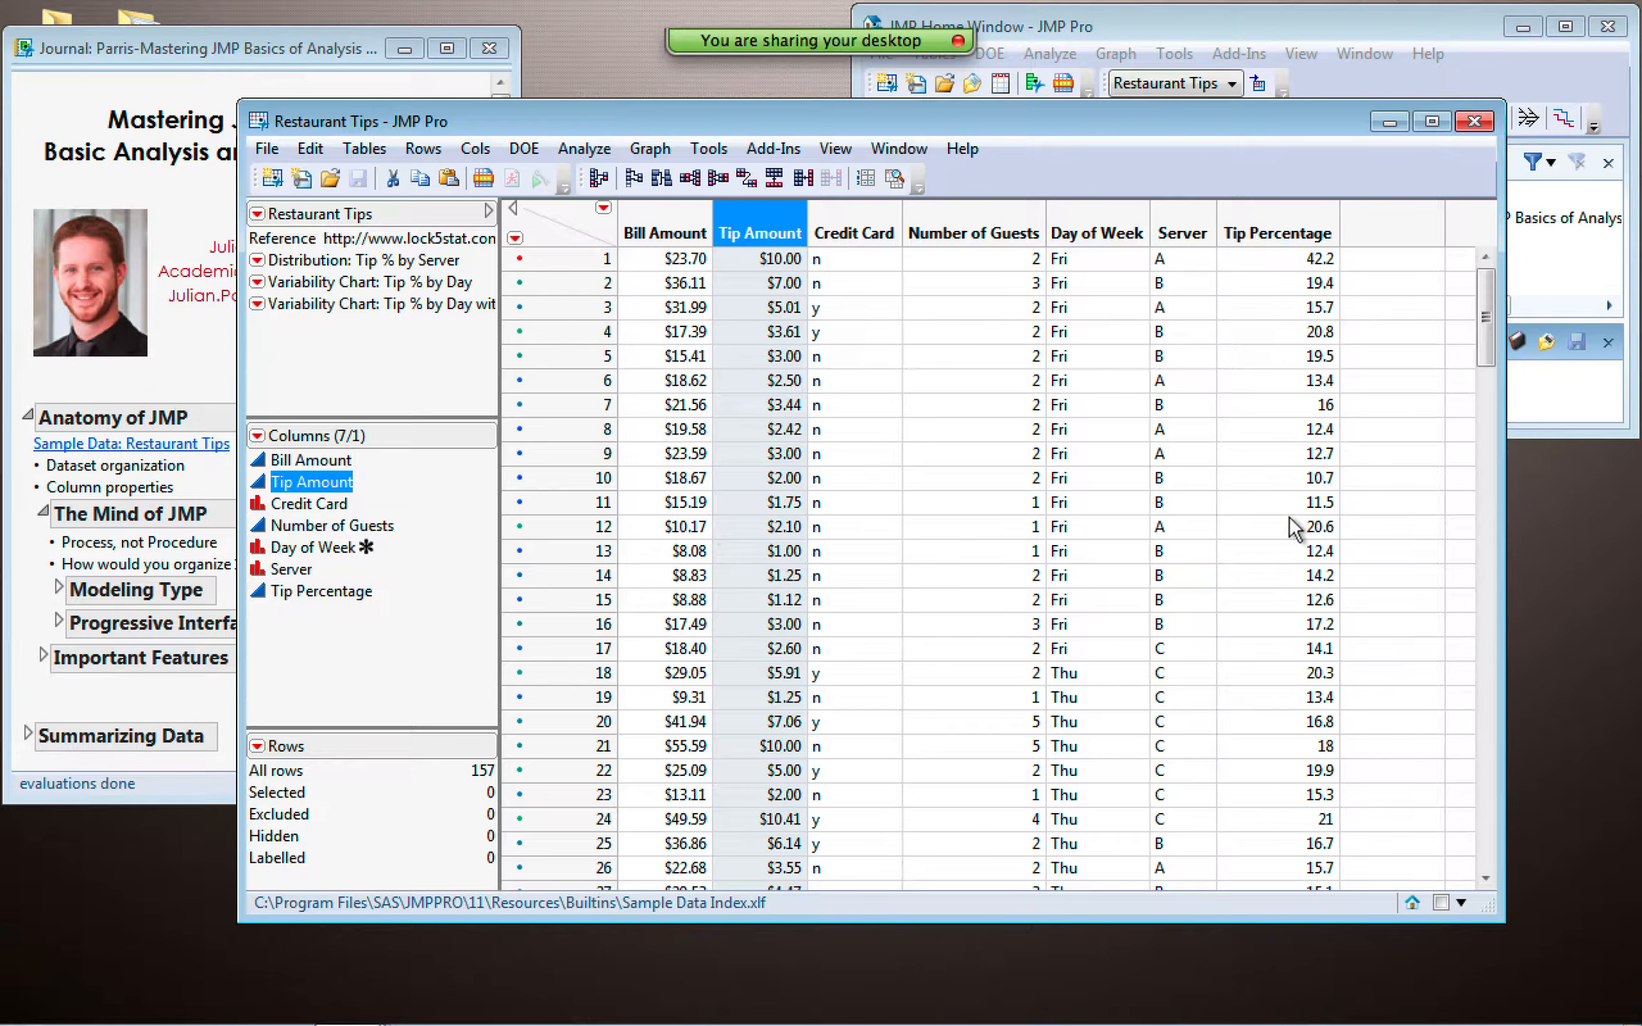
pyautogui.click(160, 562)
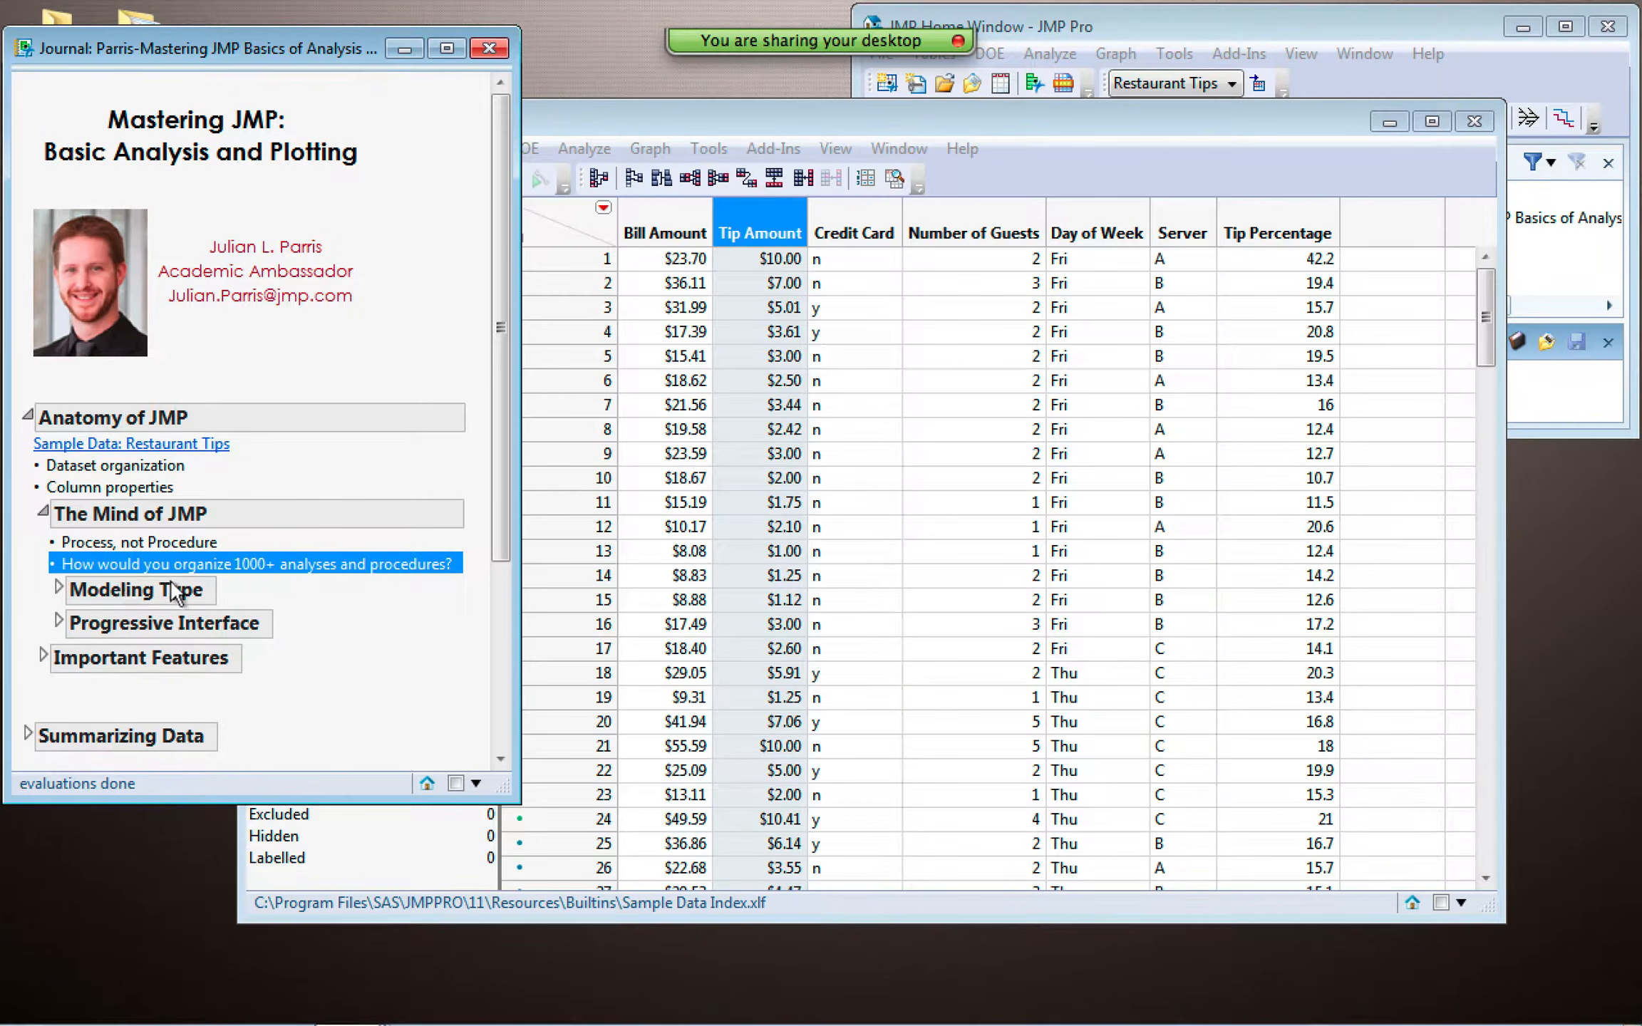
# - Highlight the Number of Guests and Credit Card columns one after the other in the Restaurant Tips data grid
pyautogui.hotkey('alt', 'Tab')
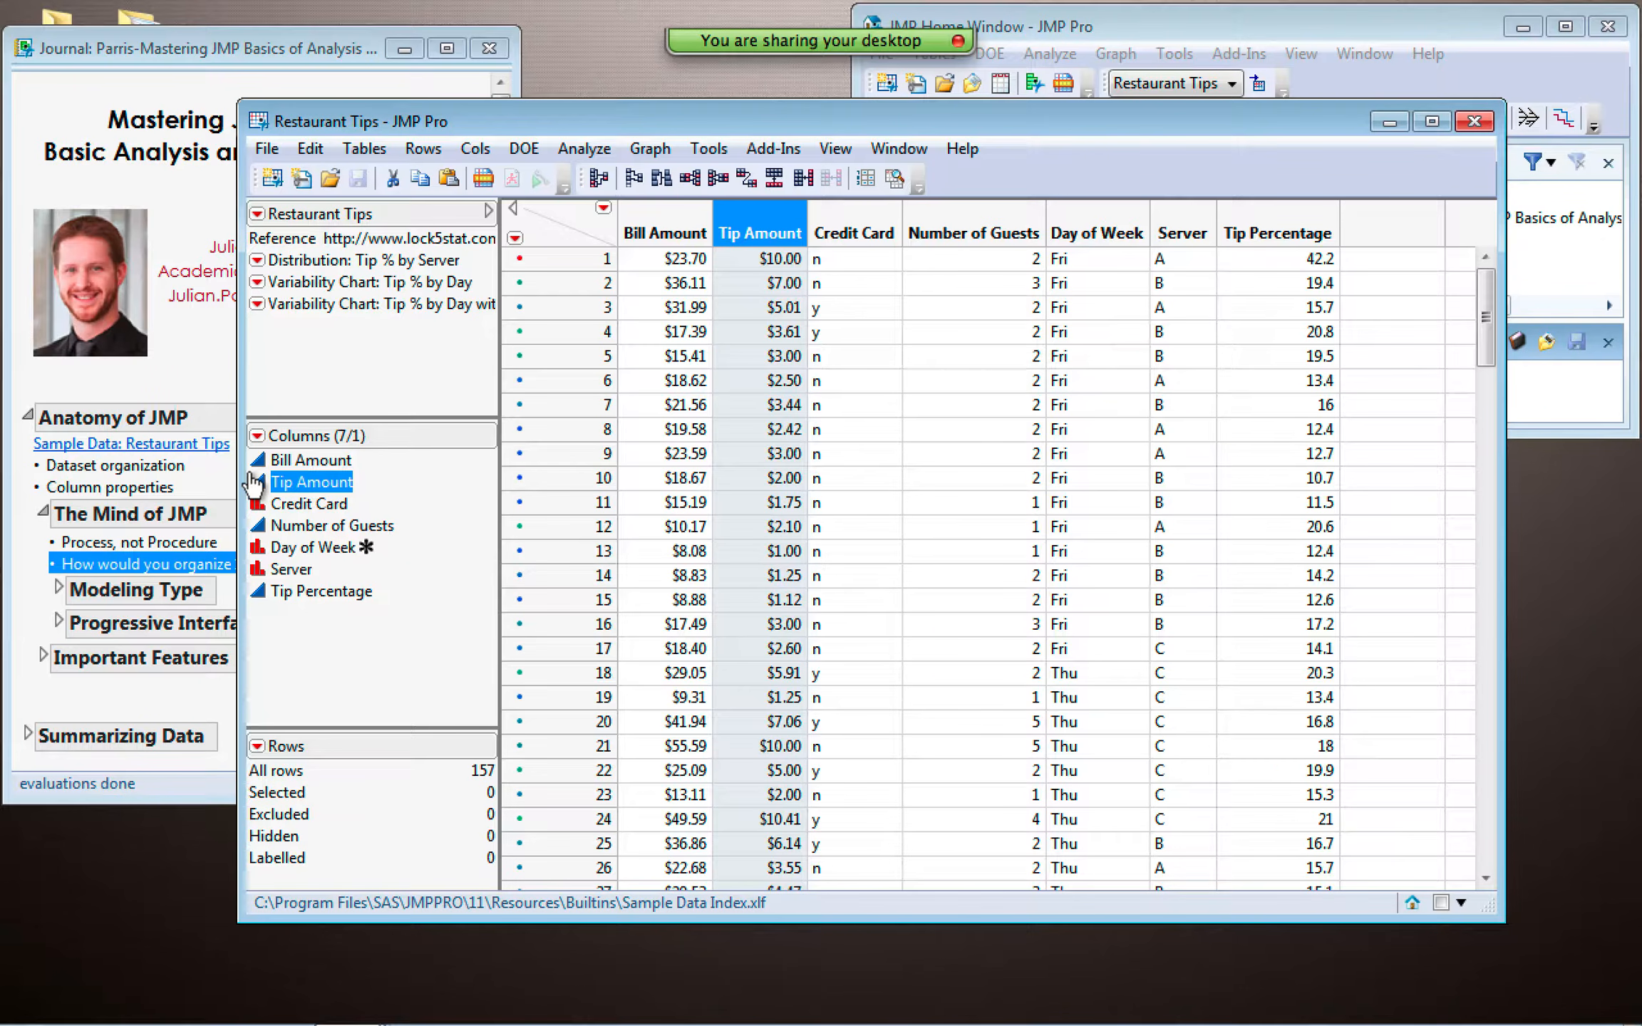
pyautogui.click(909, 214)
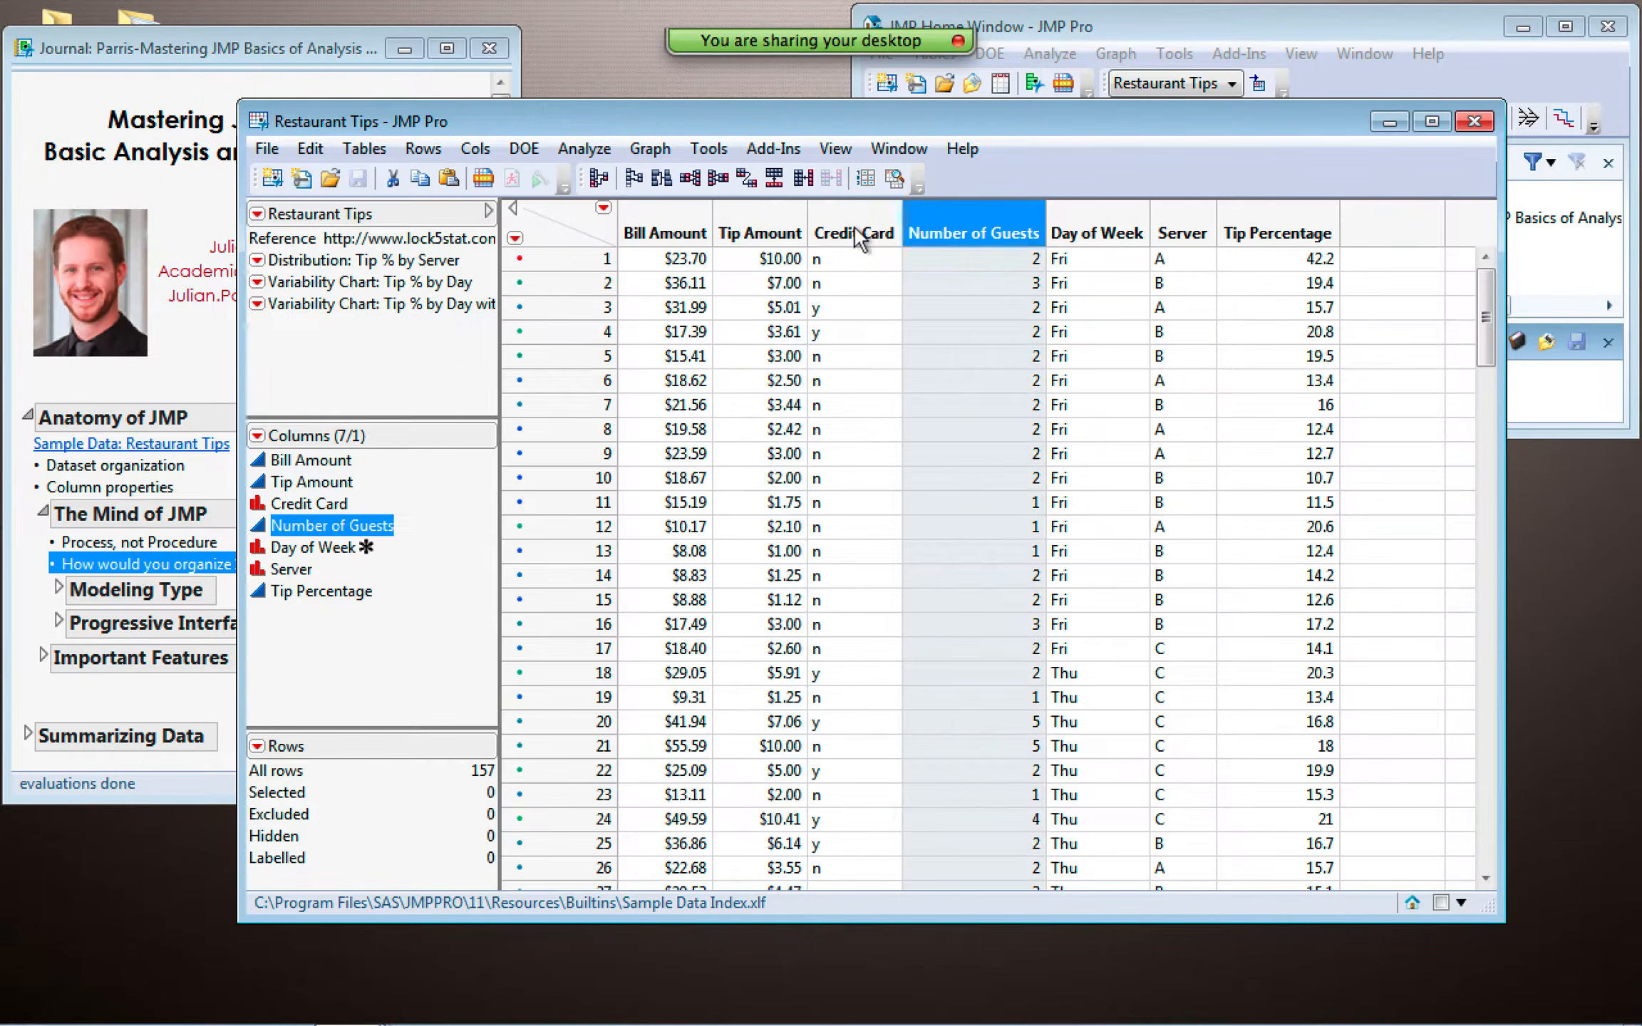
pyautogui.click(845, 215)
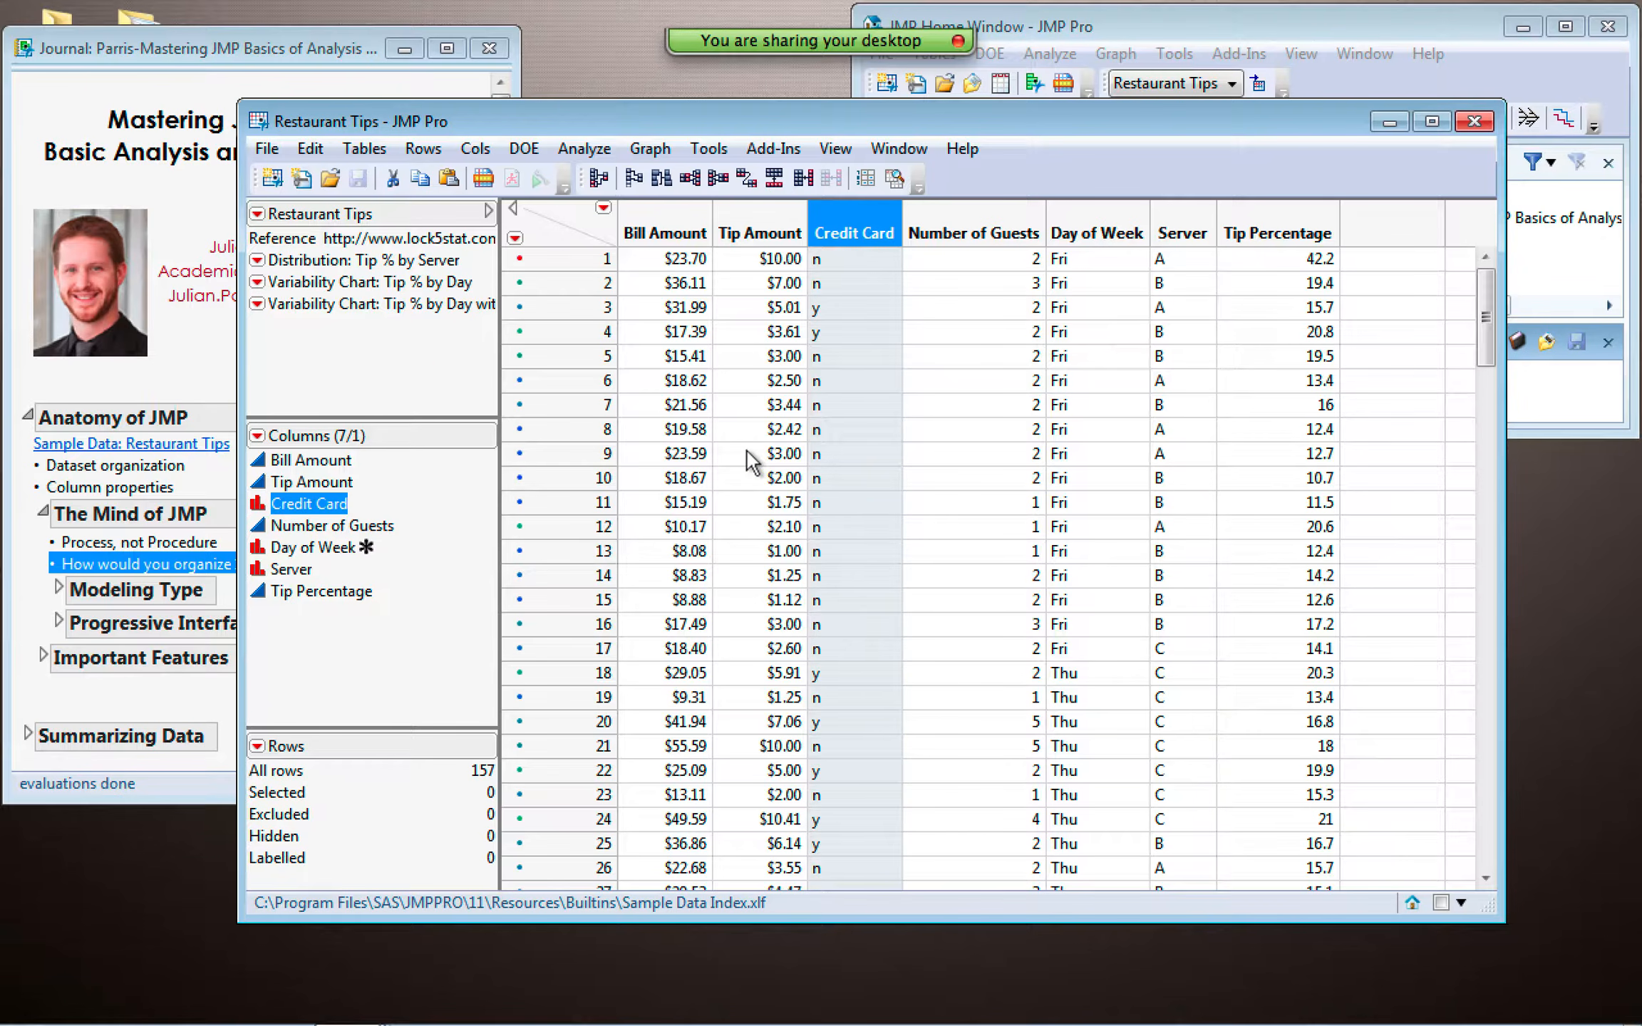
# - Return to the journal and expand its Progressive Interface section
pyautogui.click(164, 554)
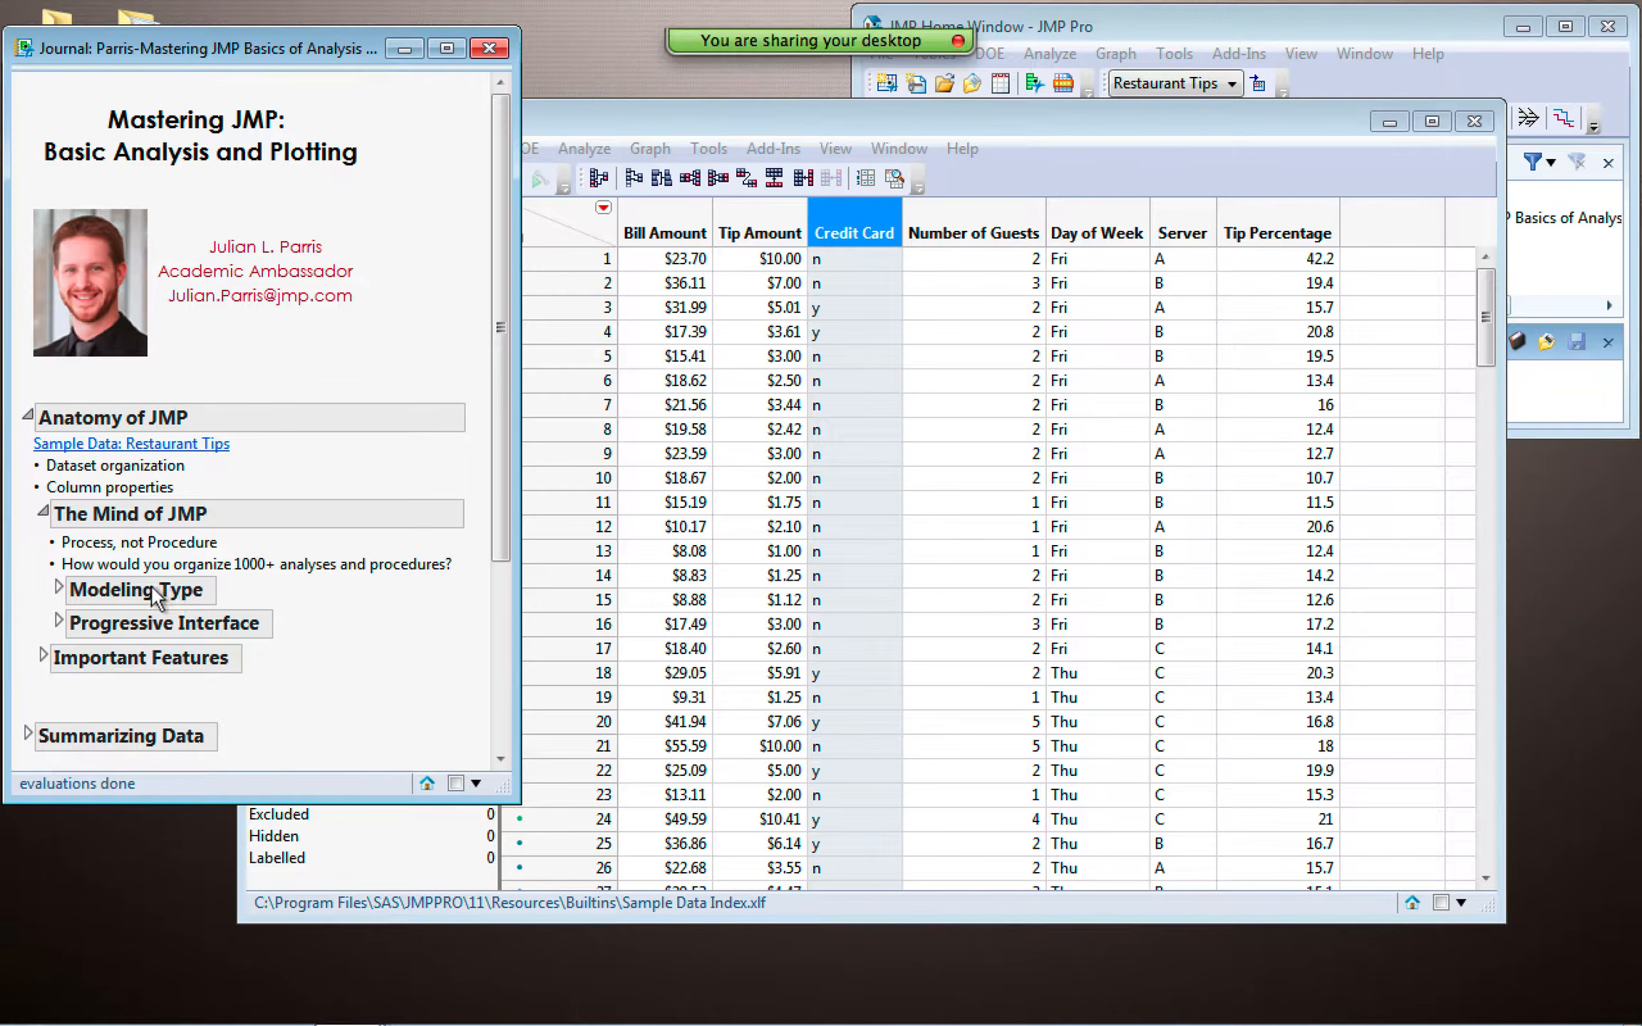
pyautogui.click(48, 618)
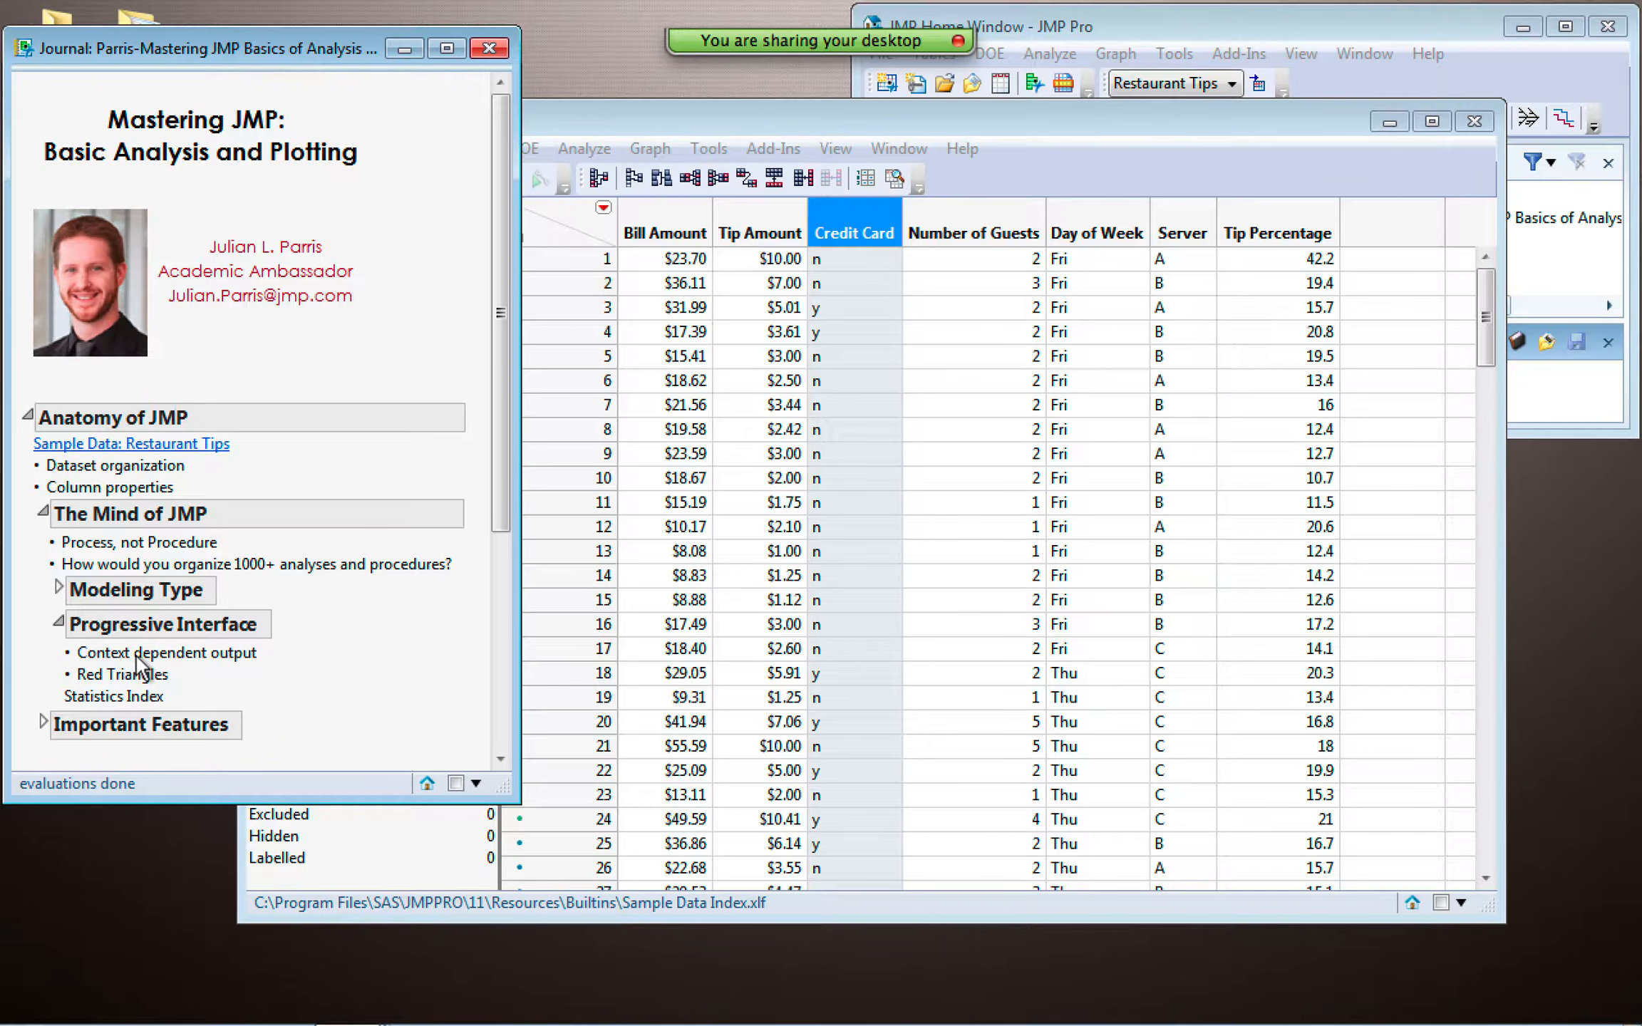
# - Create a Distribution report with Tip Amount and Credit Card as the Y columns, and reposition the report window over the data table
pyautogui.click(948, 401)
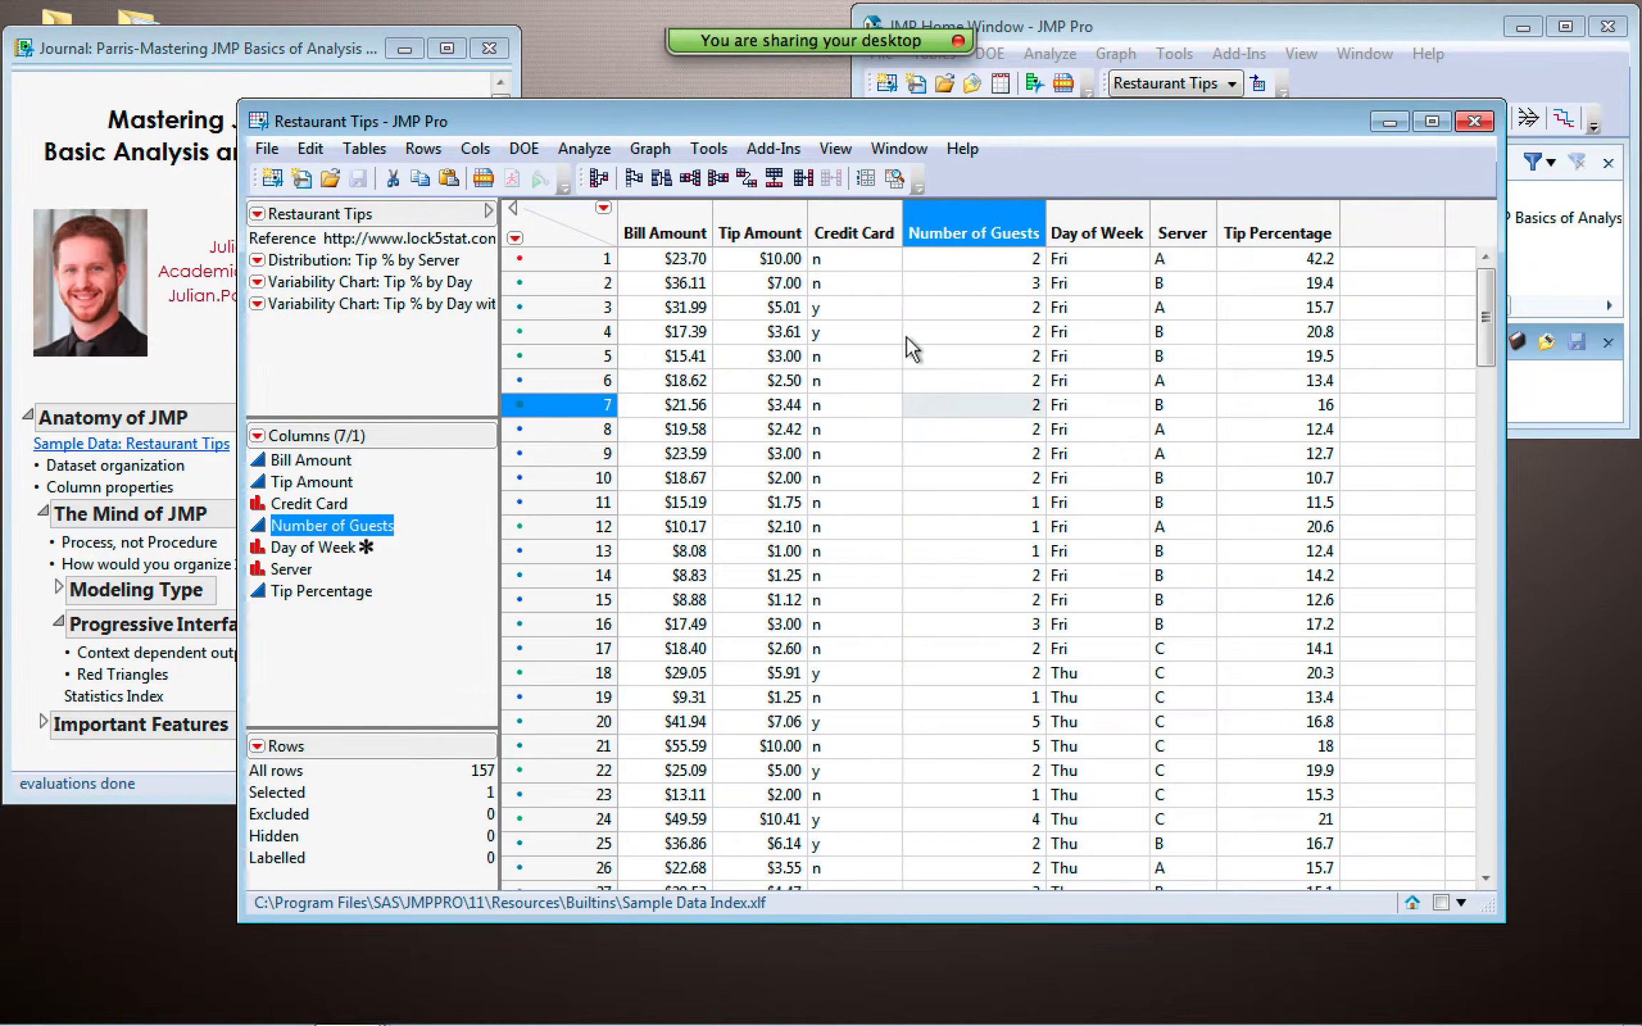
pyautogui.click(587, 148)
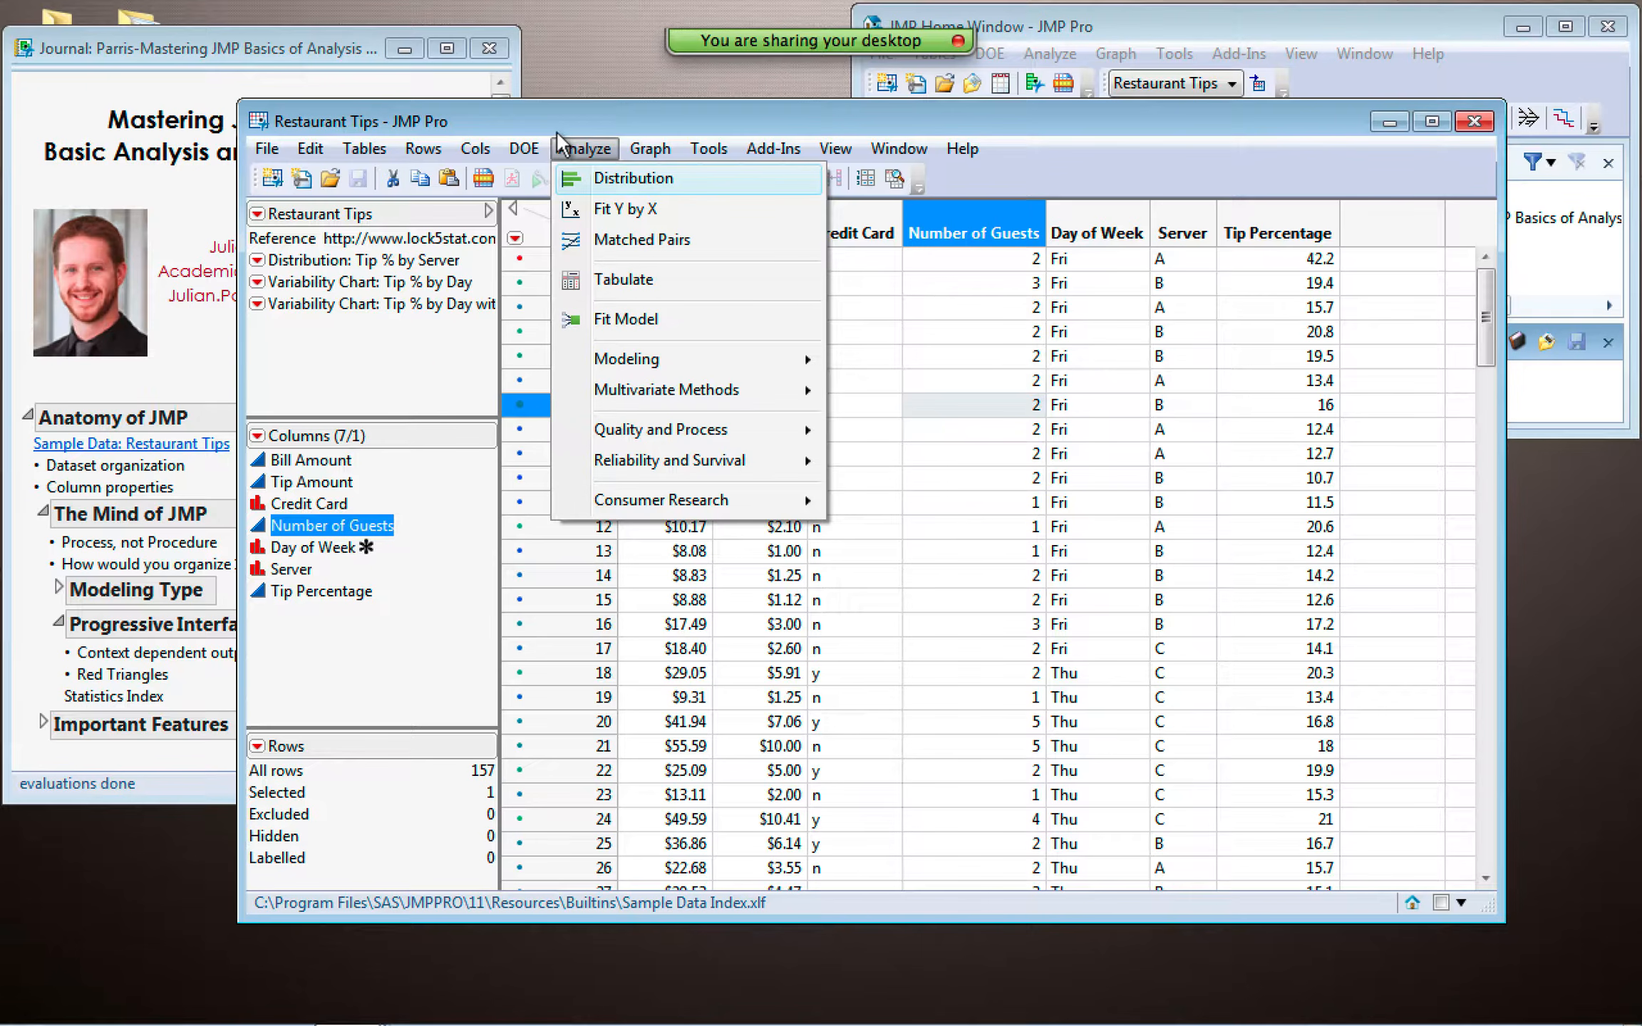
pyautogui.click(629, 166)
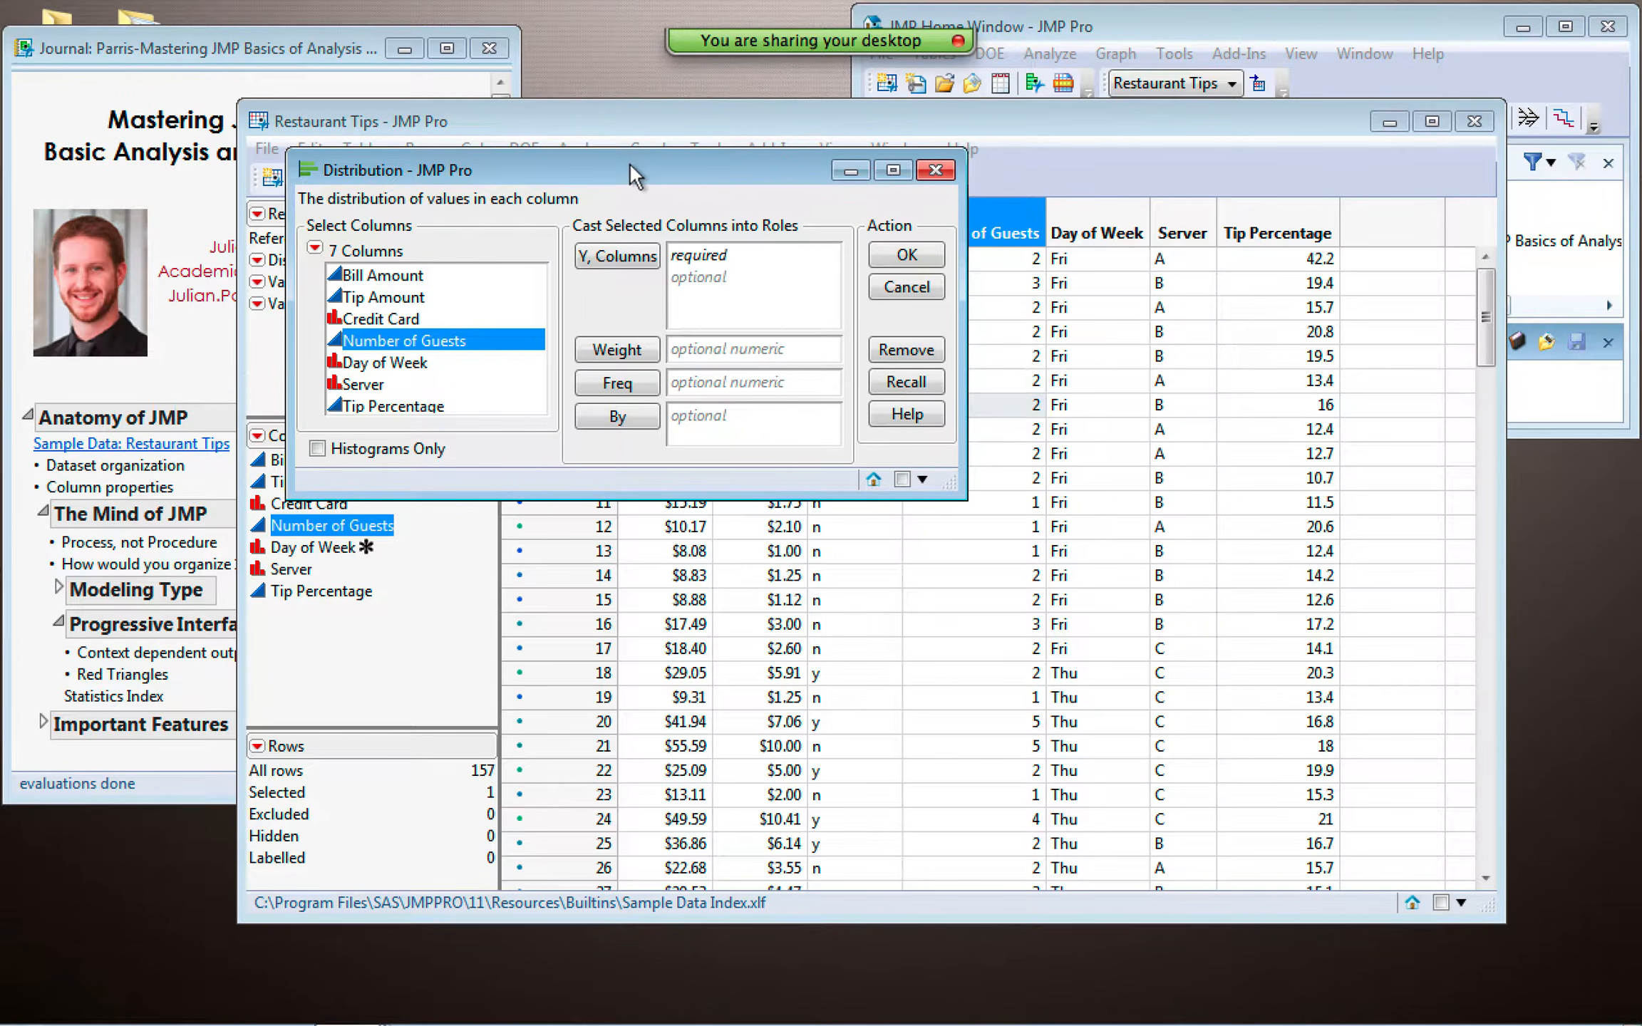
pyautogui.moveTo(634, 163); pyautogui.dragTo(836, 222)
pyautogui.click(539, 356)
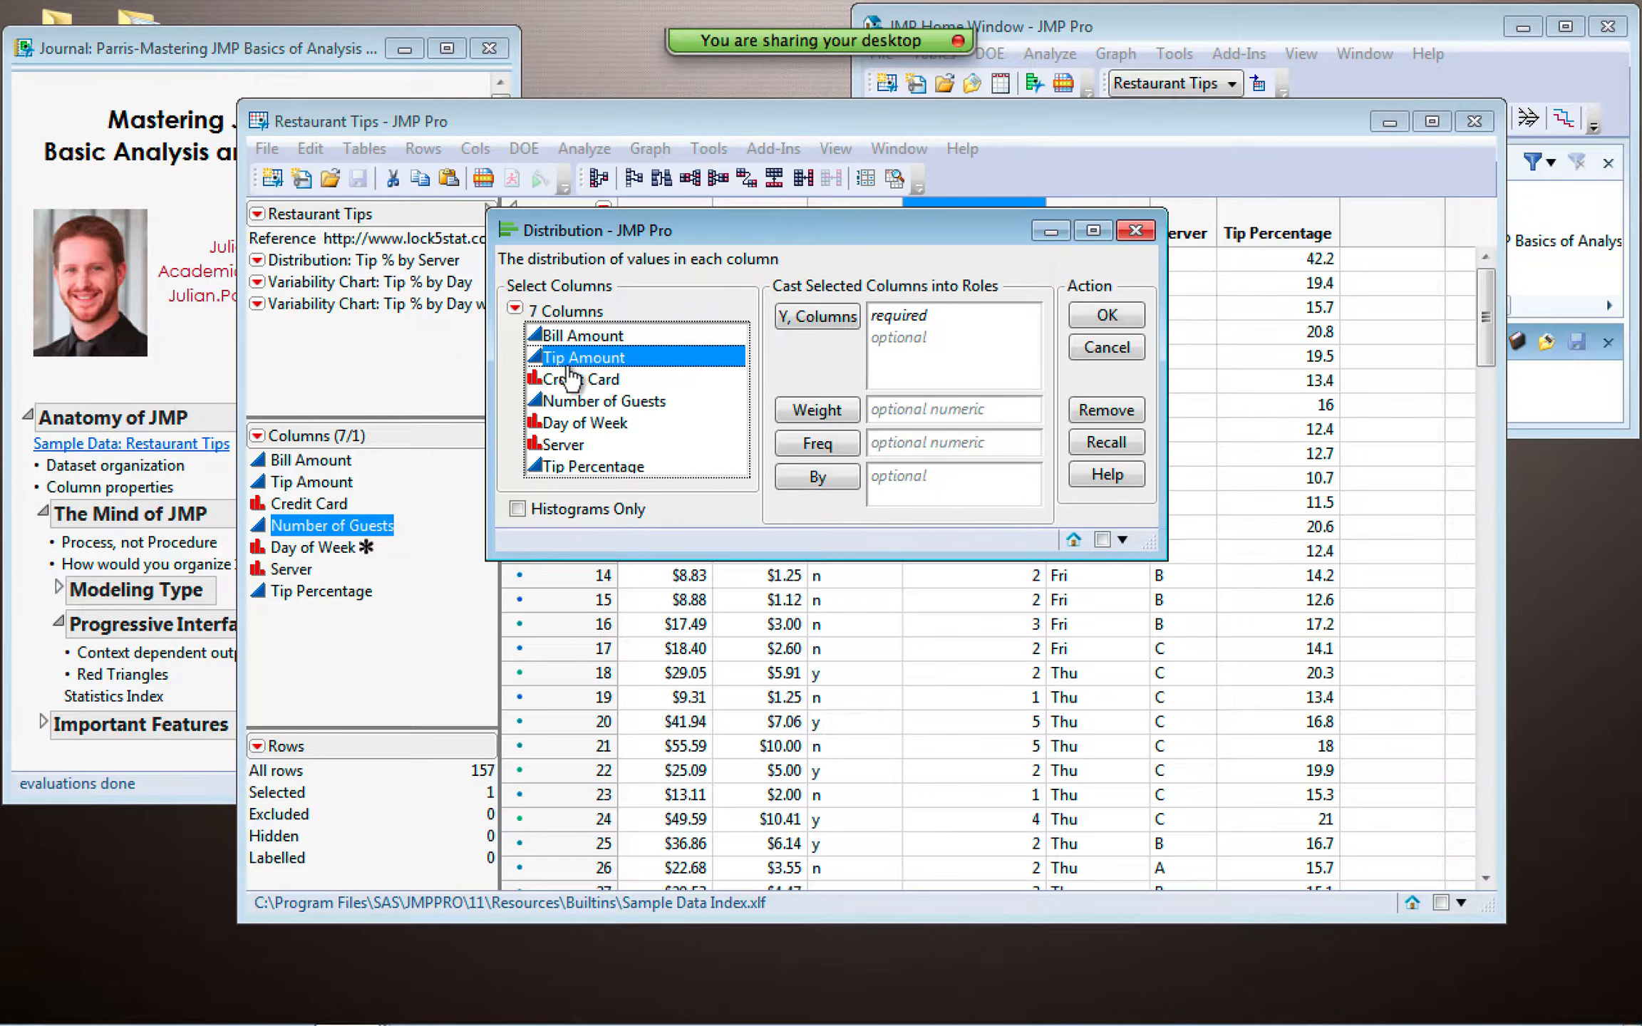
pyautogui.click(584, 378)
pyautogui.keyDown('shift'); pyautogui.click(606, 356); pyautogui.keyUp('shift')
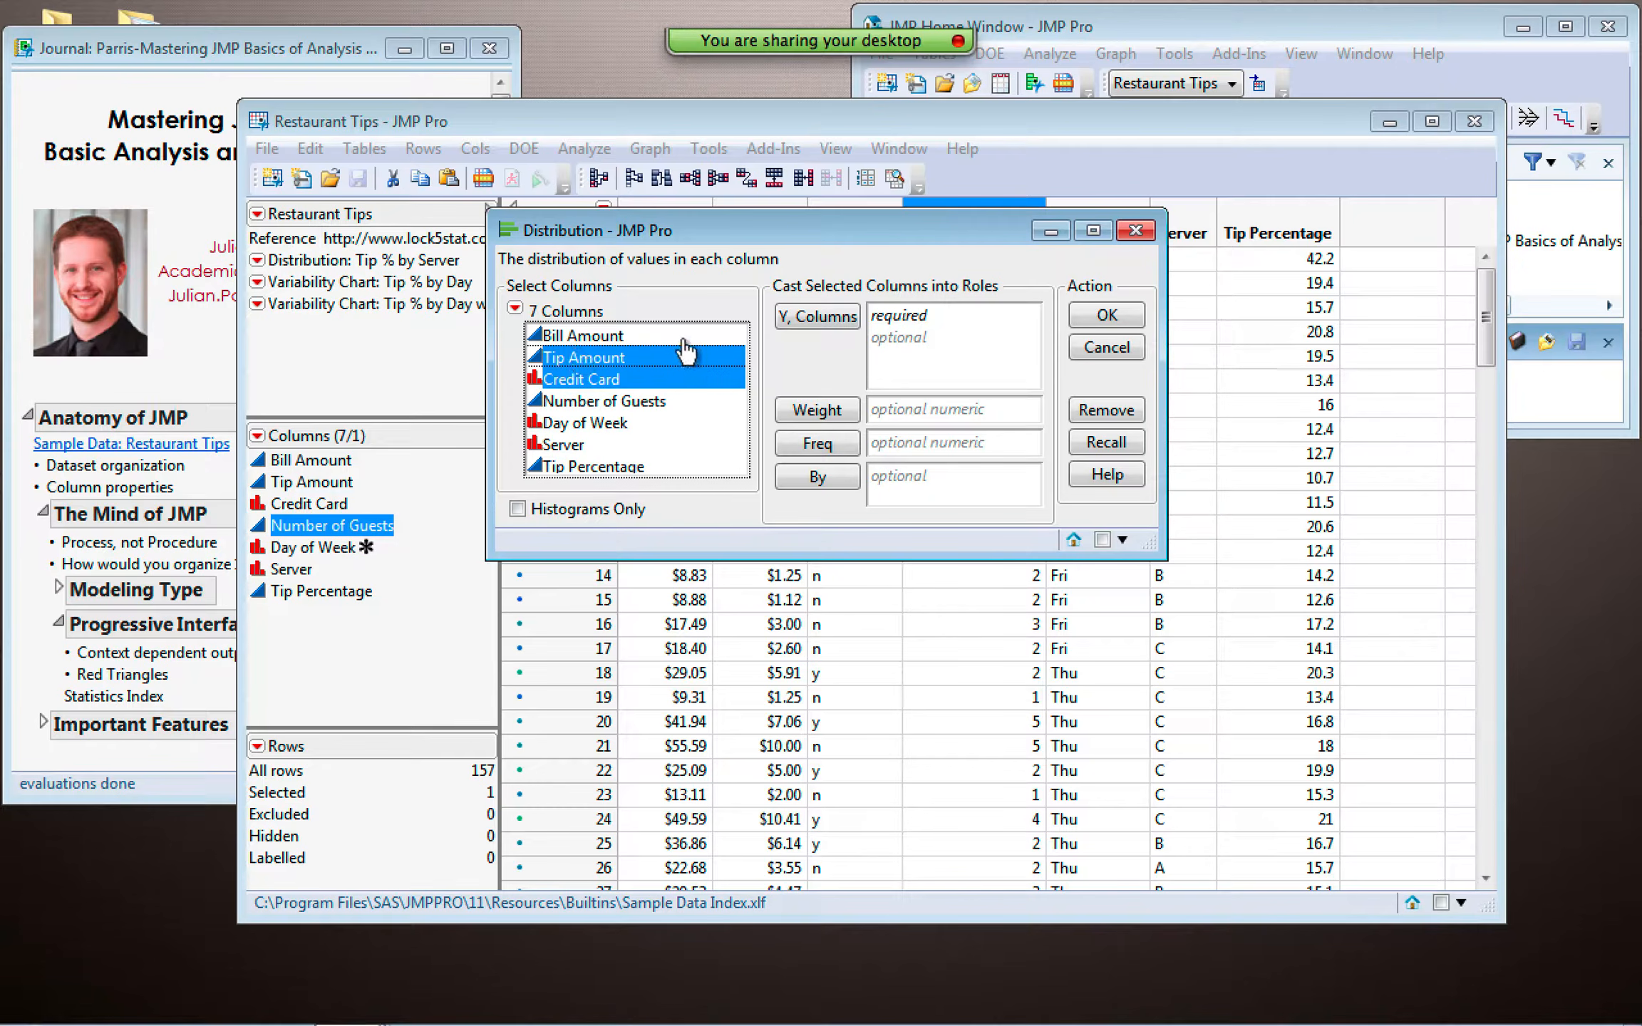
pyautogui.click(818, 316)
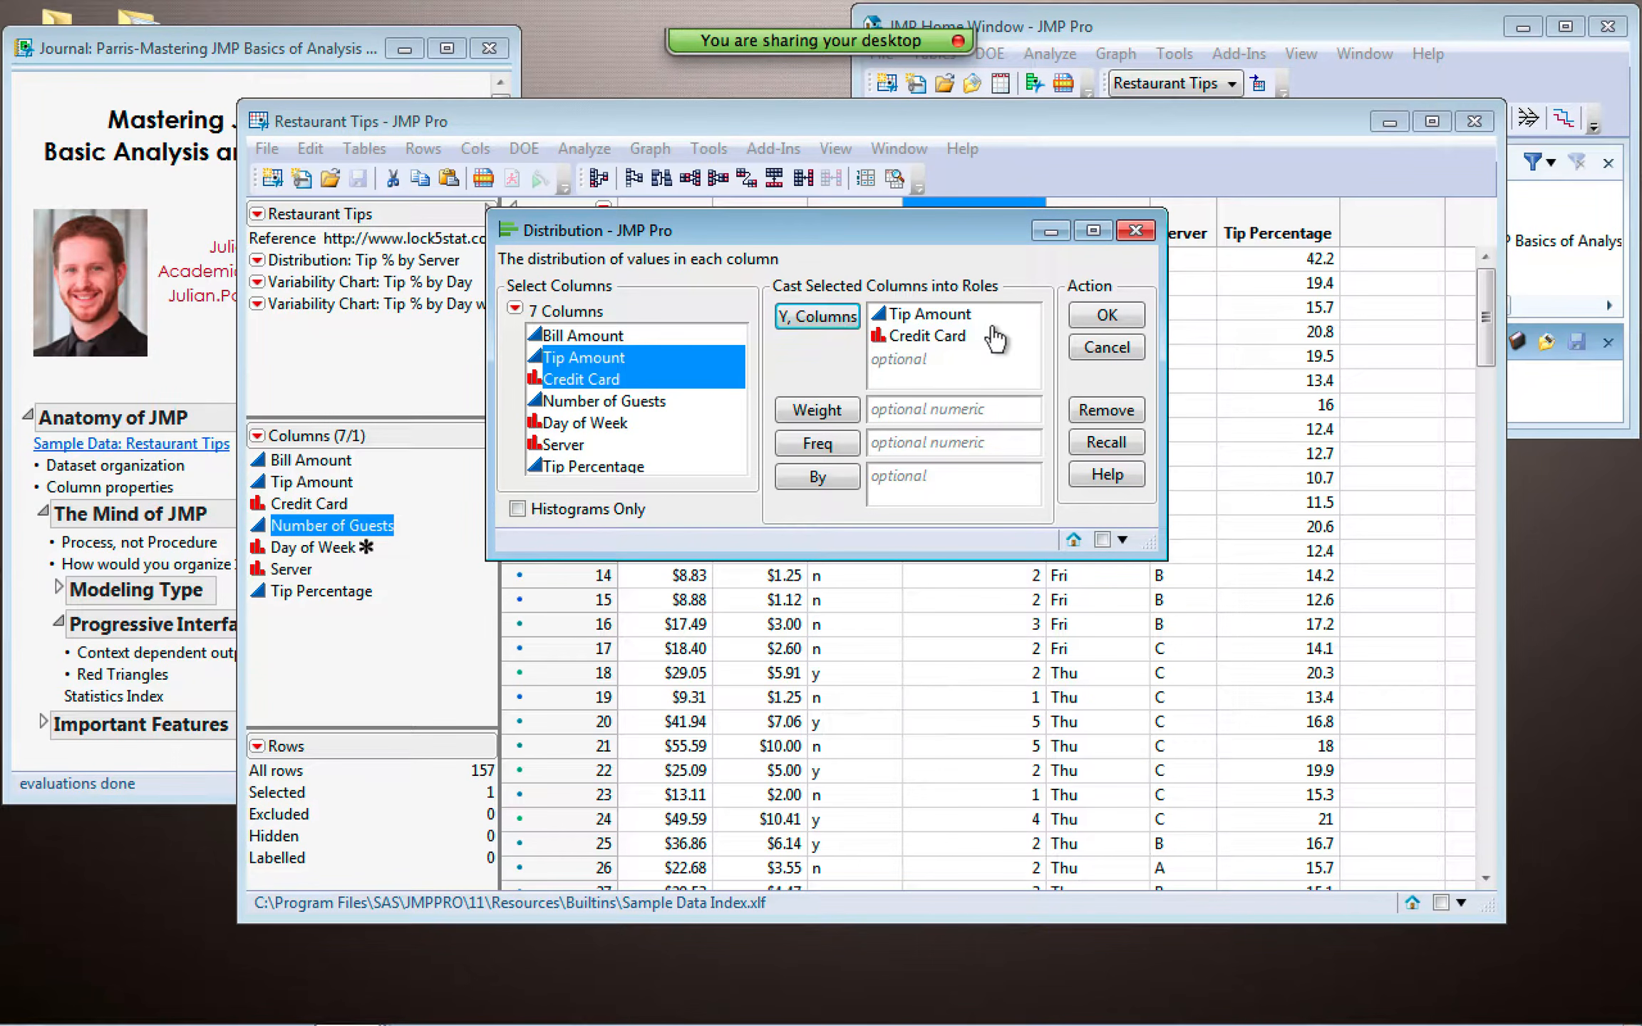
pyautogui.click(1105, 315)
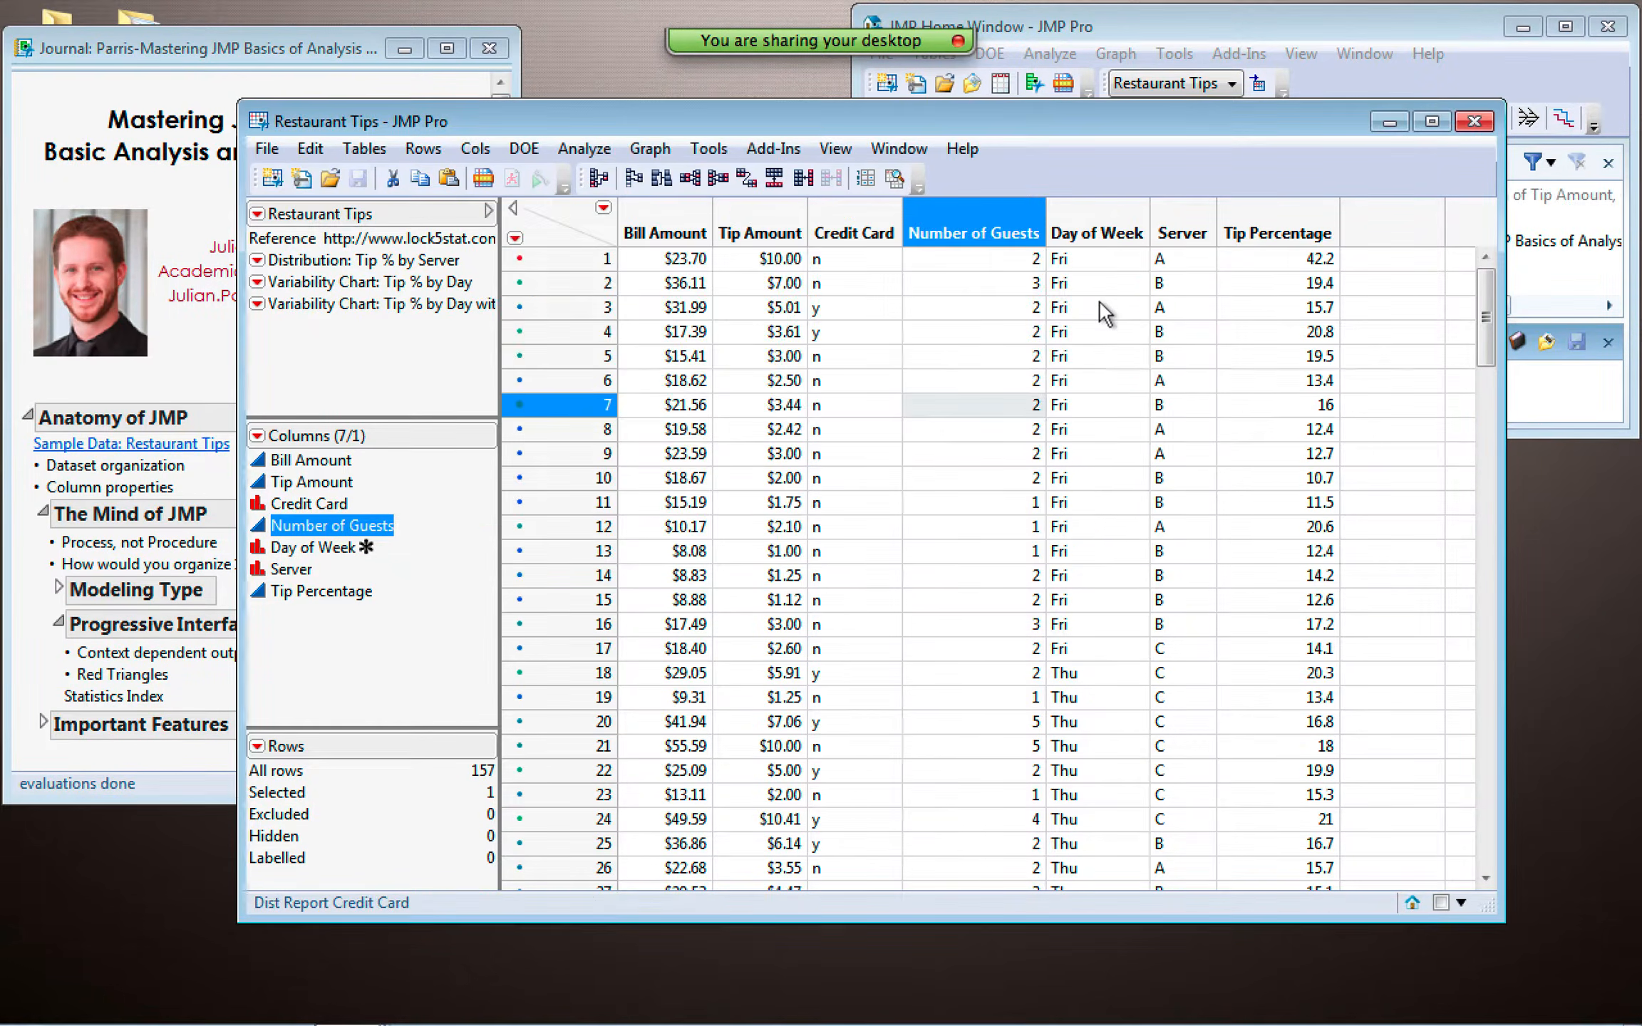
pyautogui.moveTo(735, 192); pyautogui.dragTo(1005, 104)
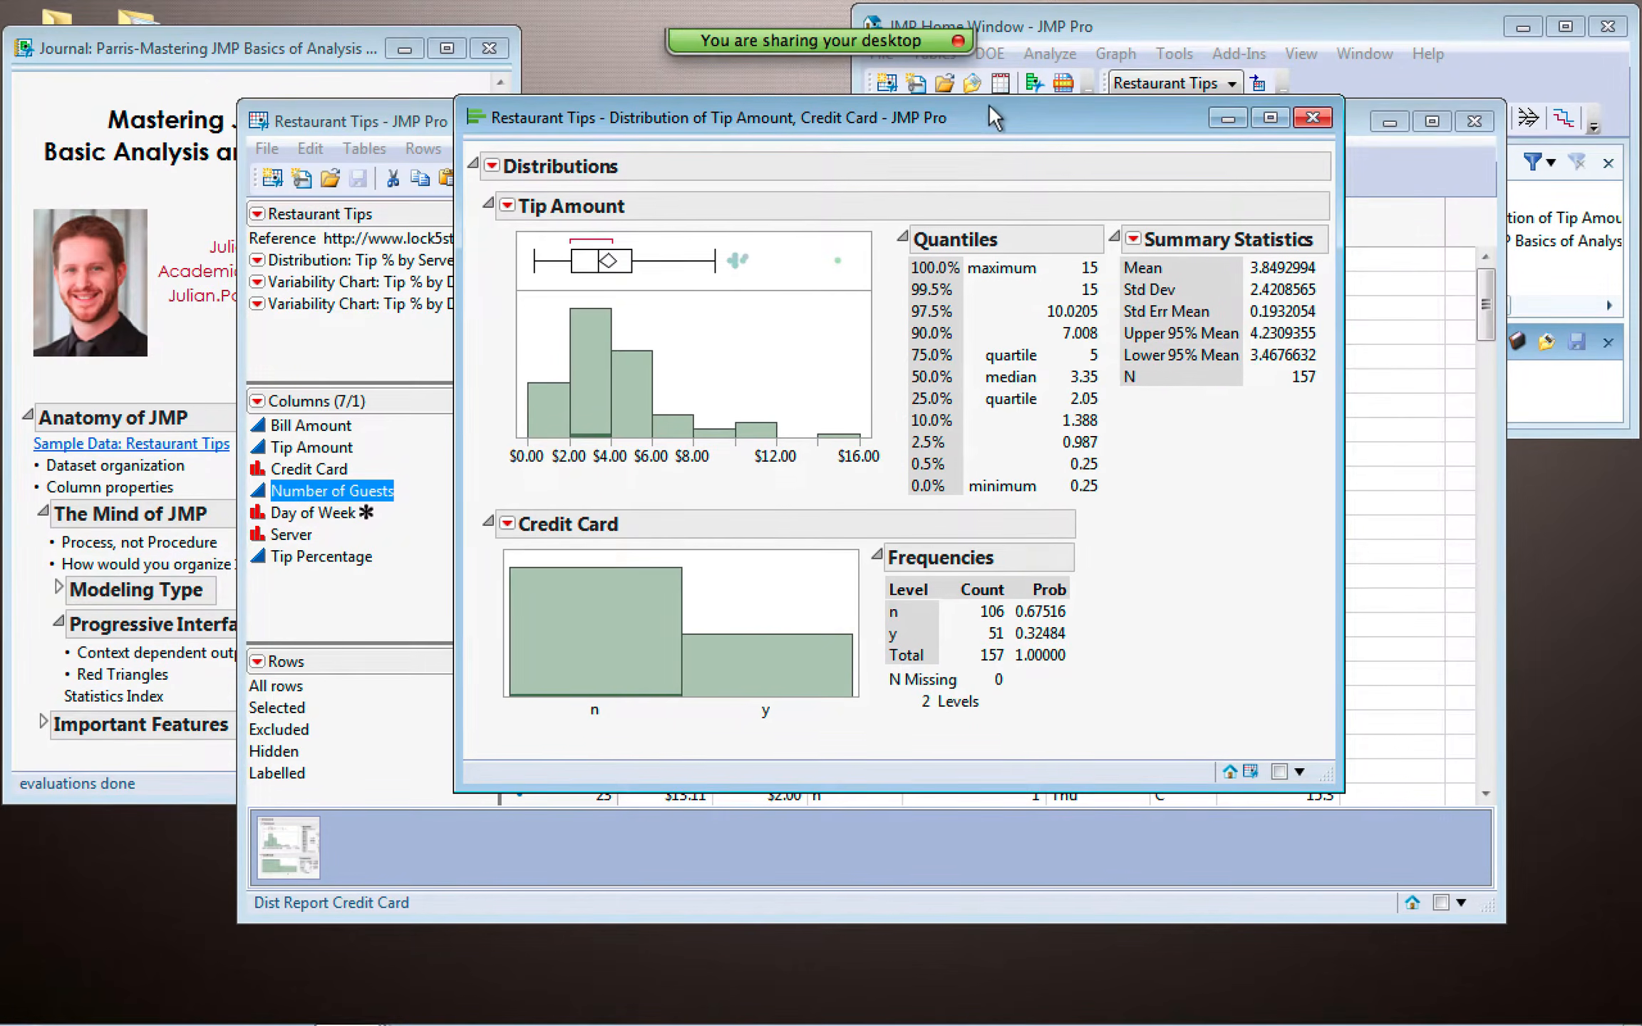
# - Highlight the $10 to $12 bar in the Tip Amount histogram, and add a Normal Quantile Plot to the Tip Amount report
pyautogui.click(748, 353)
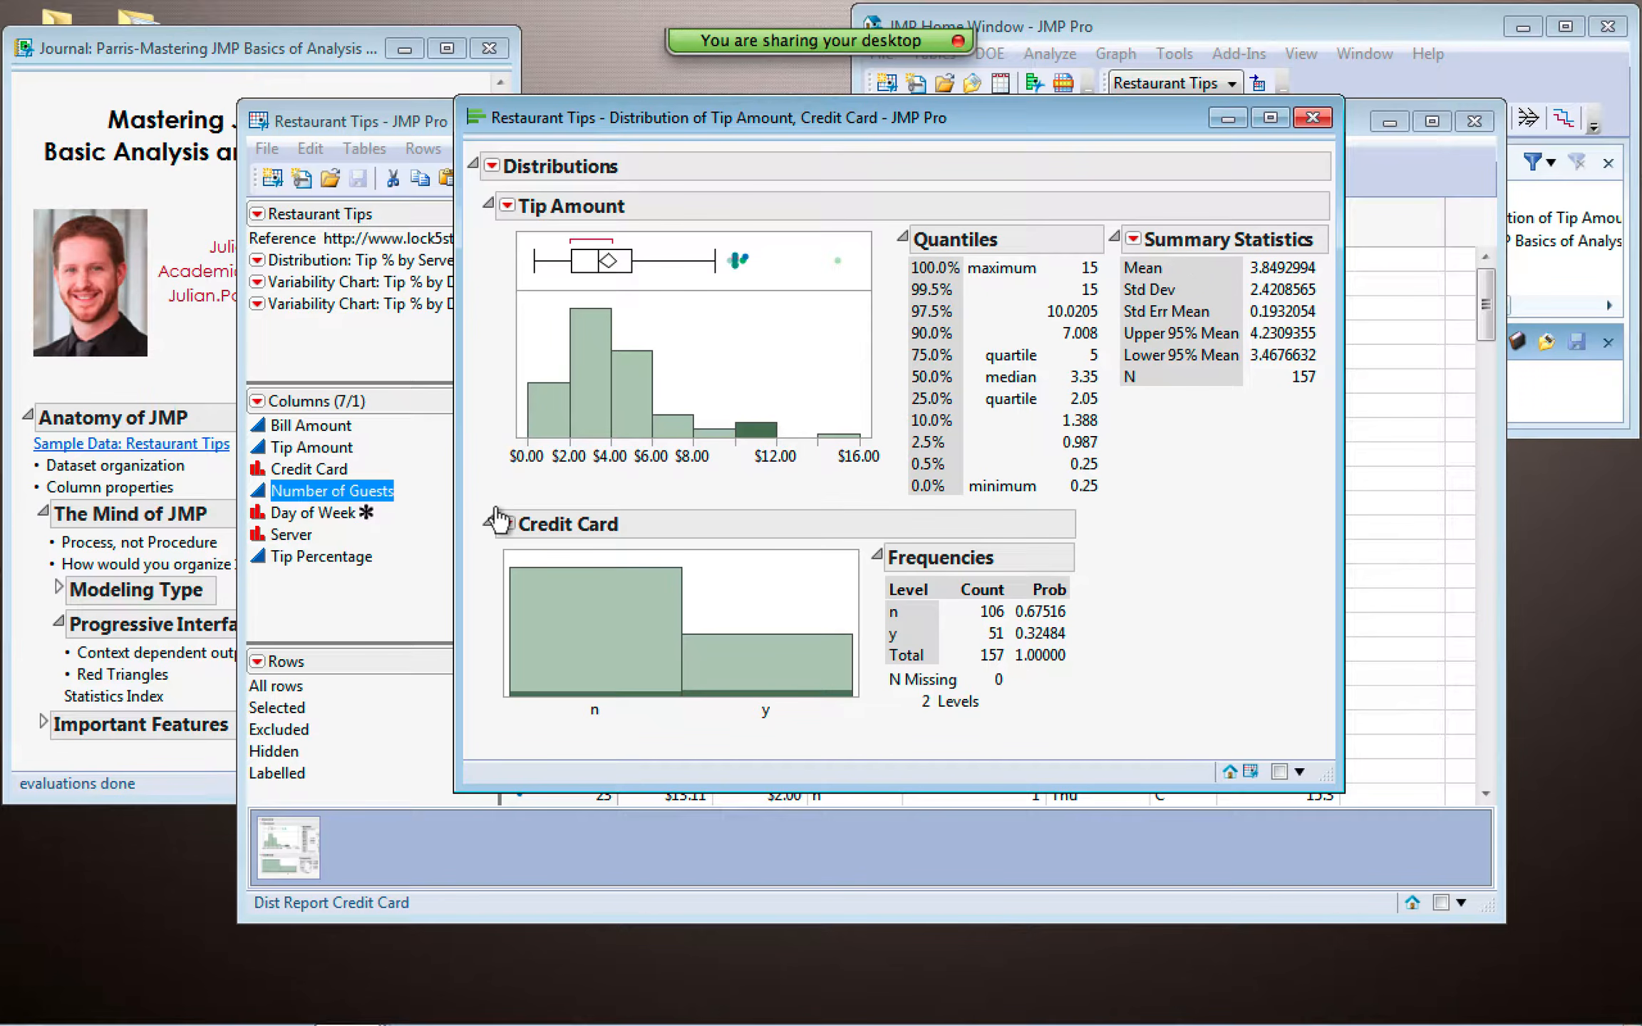
pyautogui.click(503, 207)
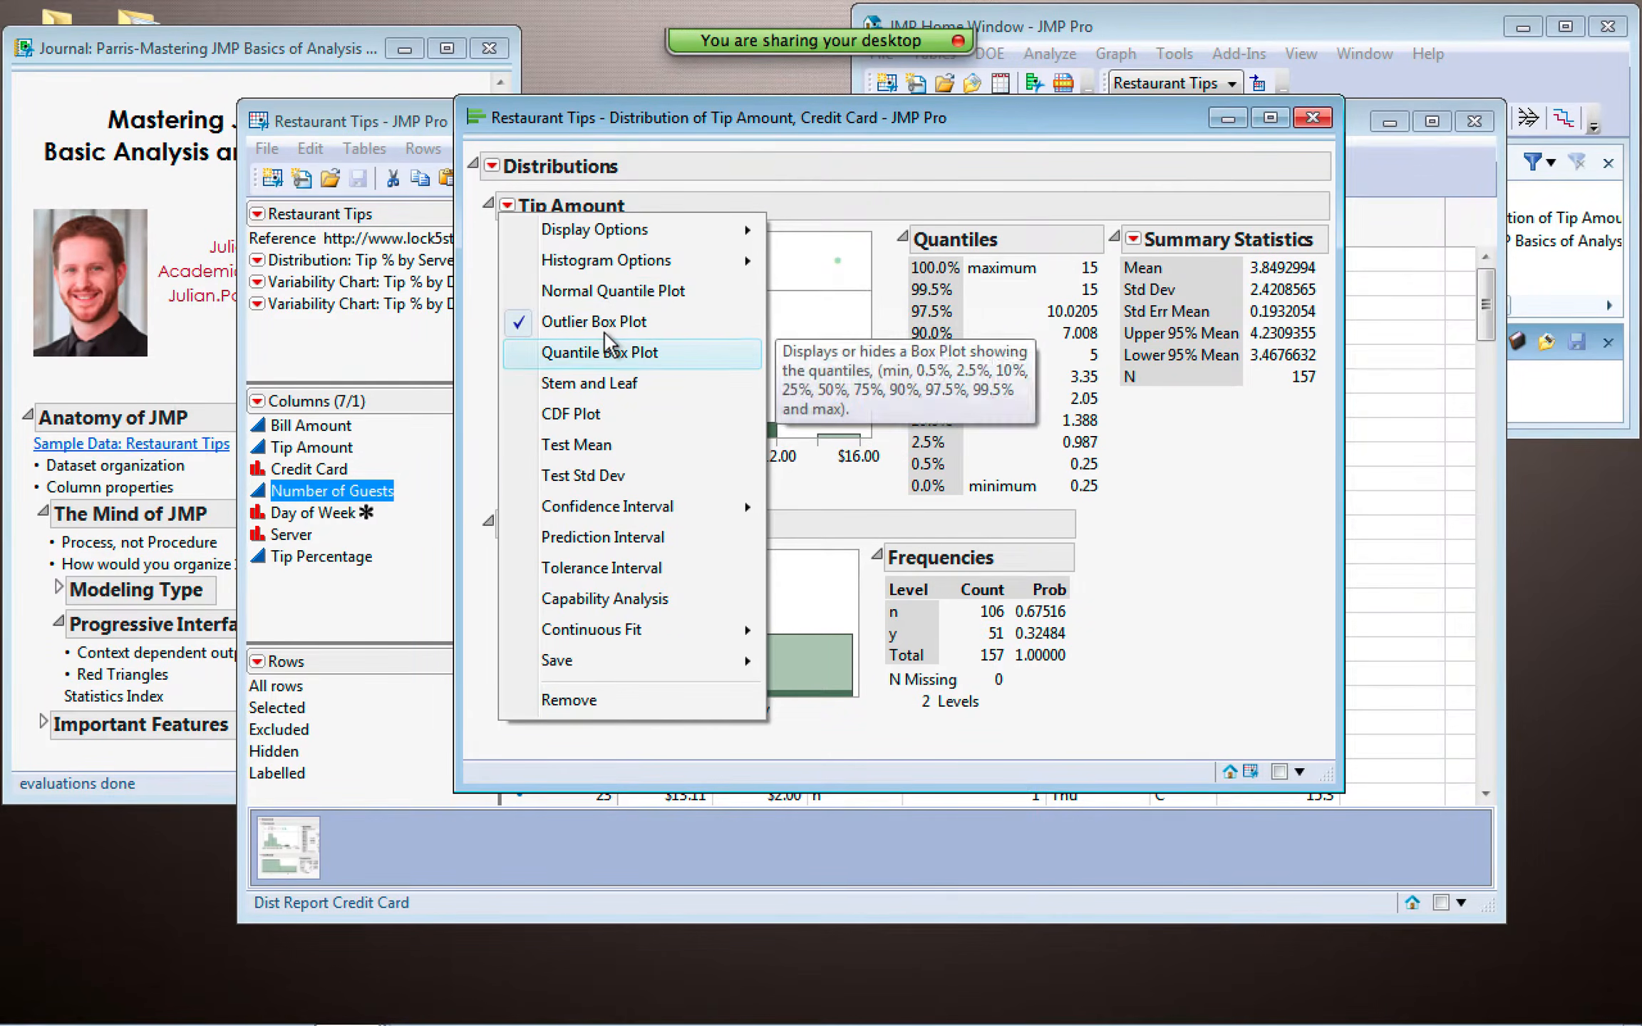
pyautogui.click(623, 299)
pyautogui.click(719, 319)
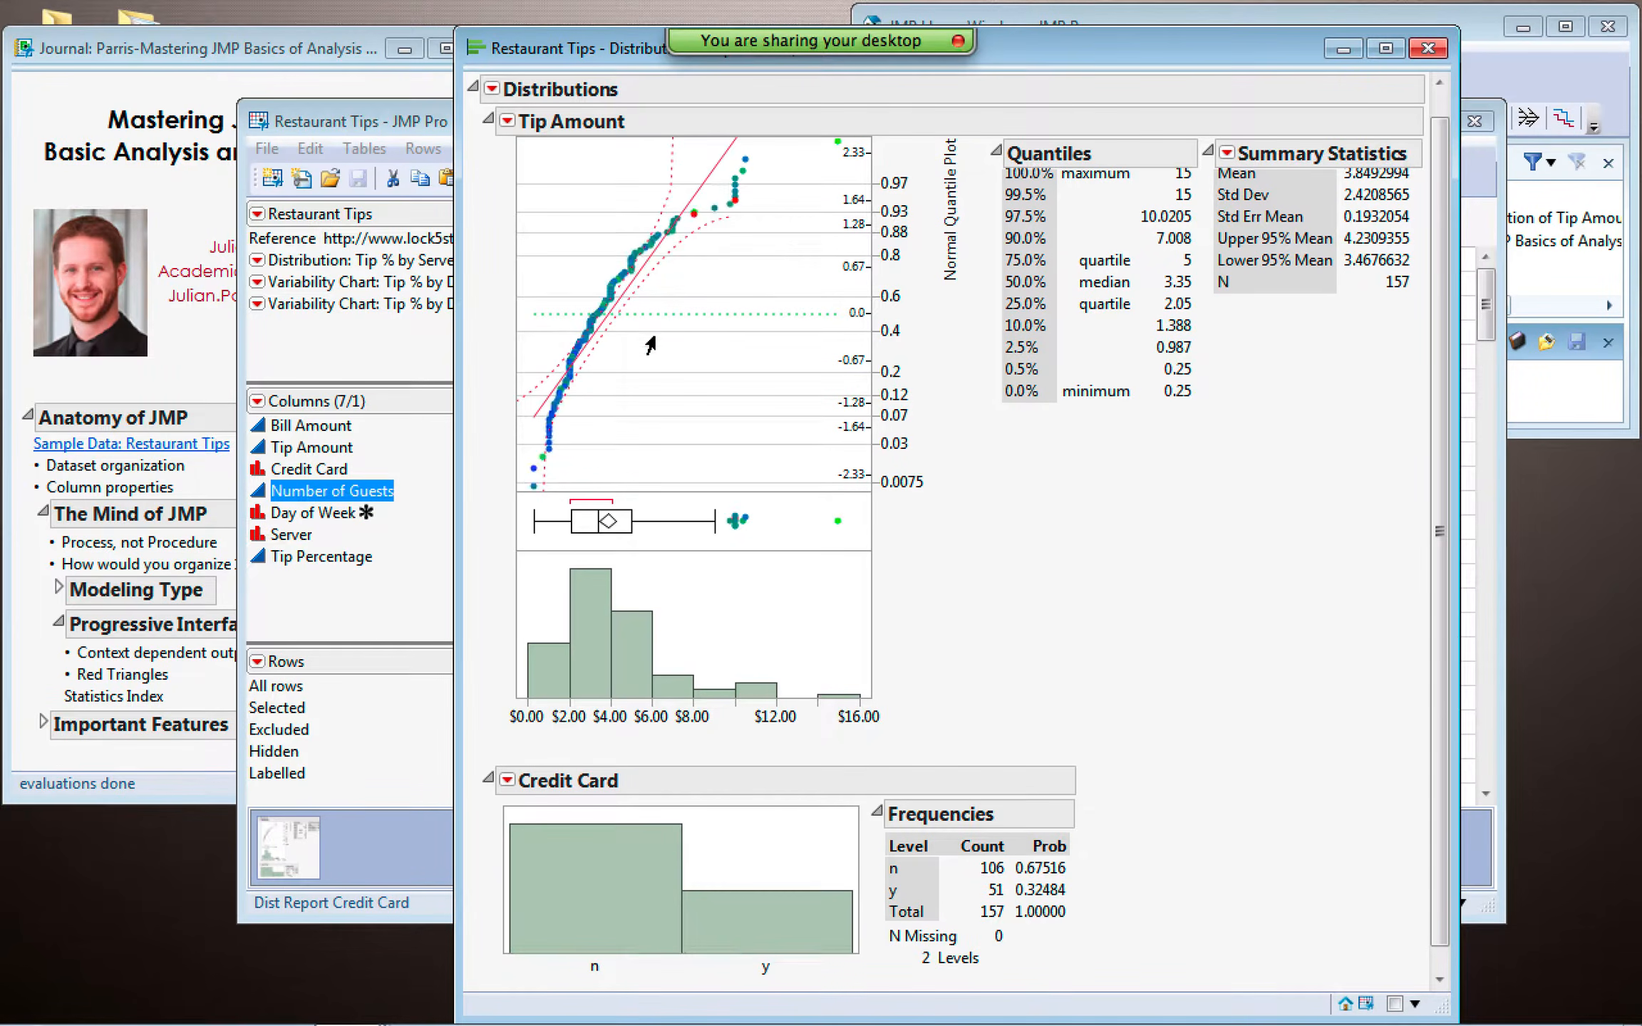
pyautogui.click(1440, 82)
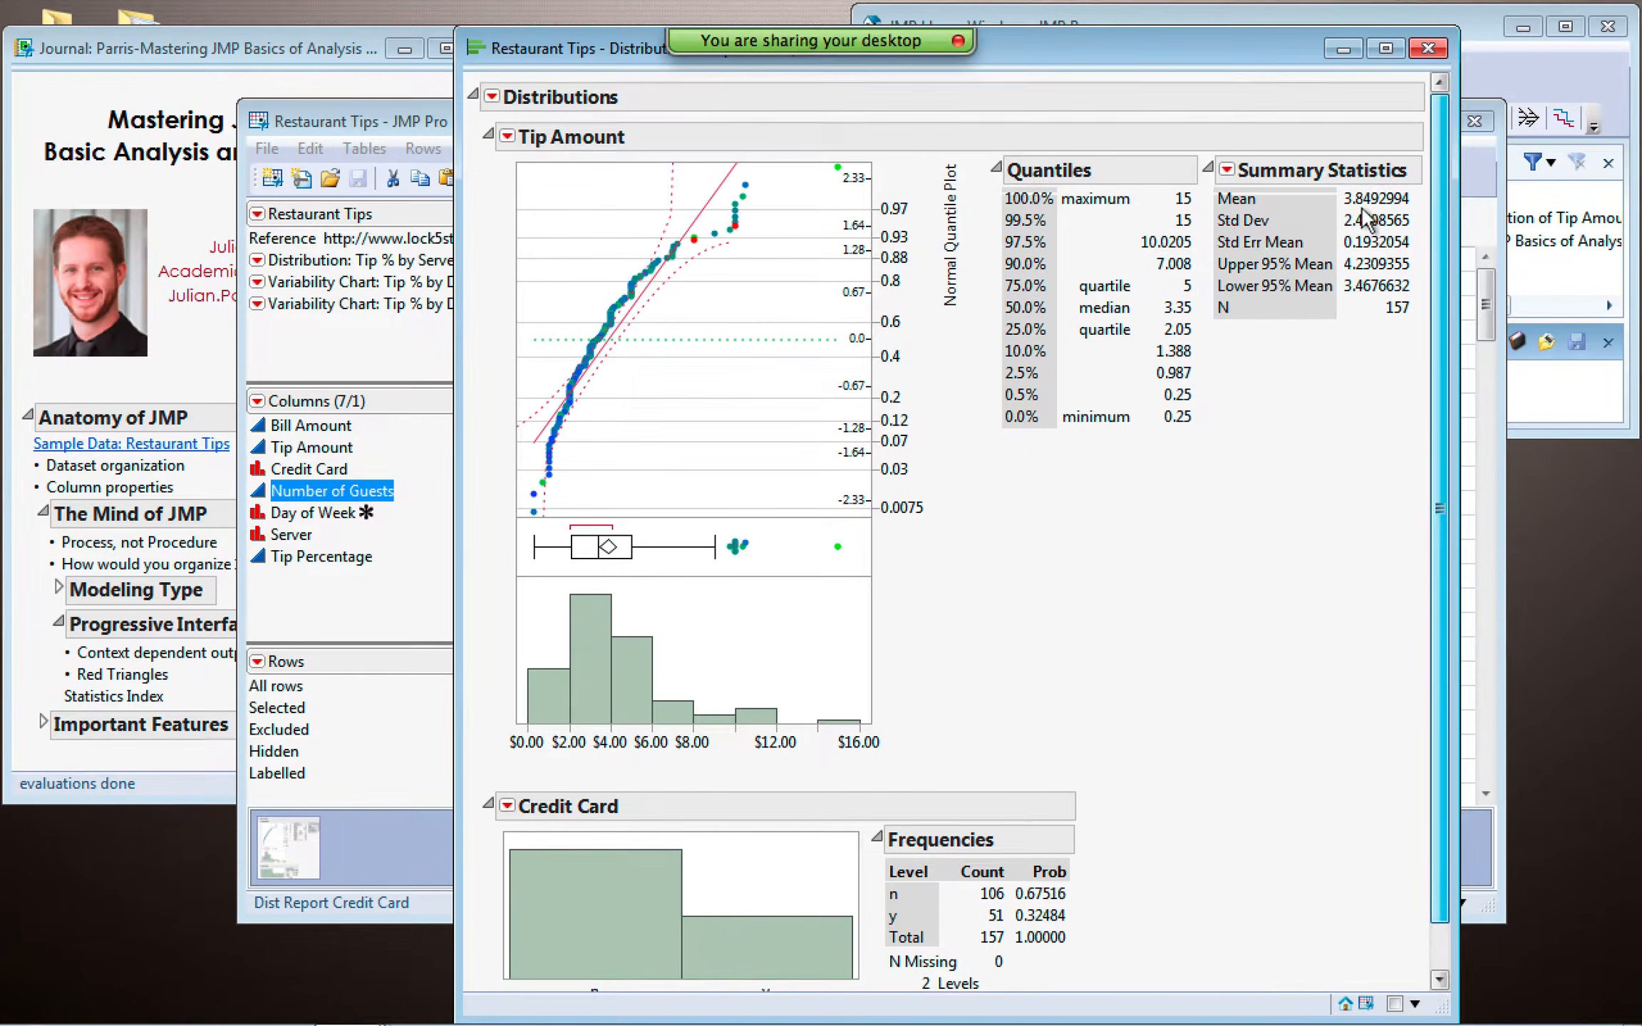
# - View the Continuous Fit distributions offered for Tip Amount without choosing one
pyautogui.click(502, 135)
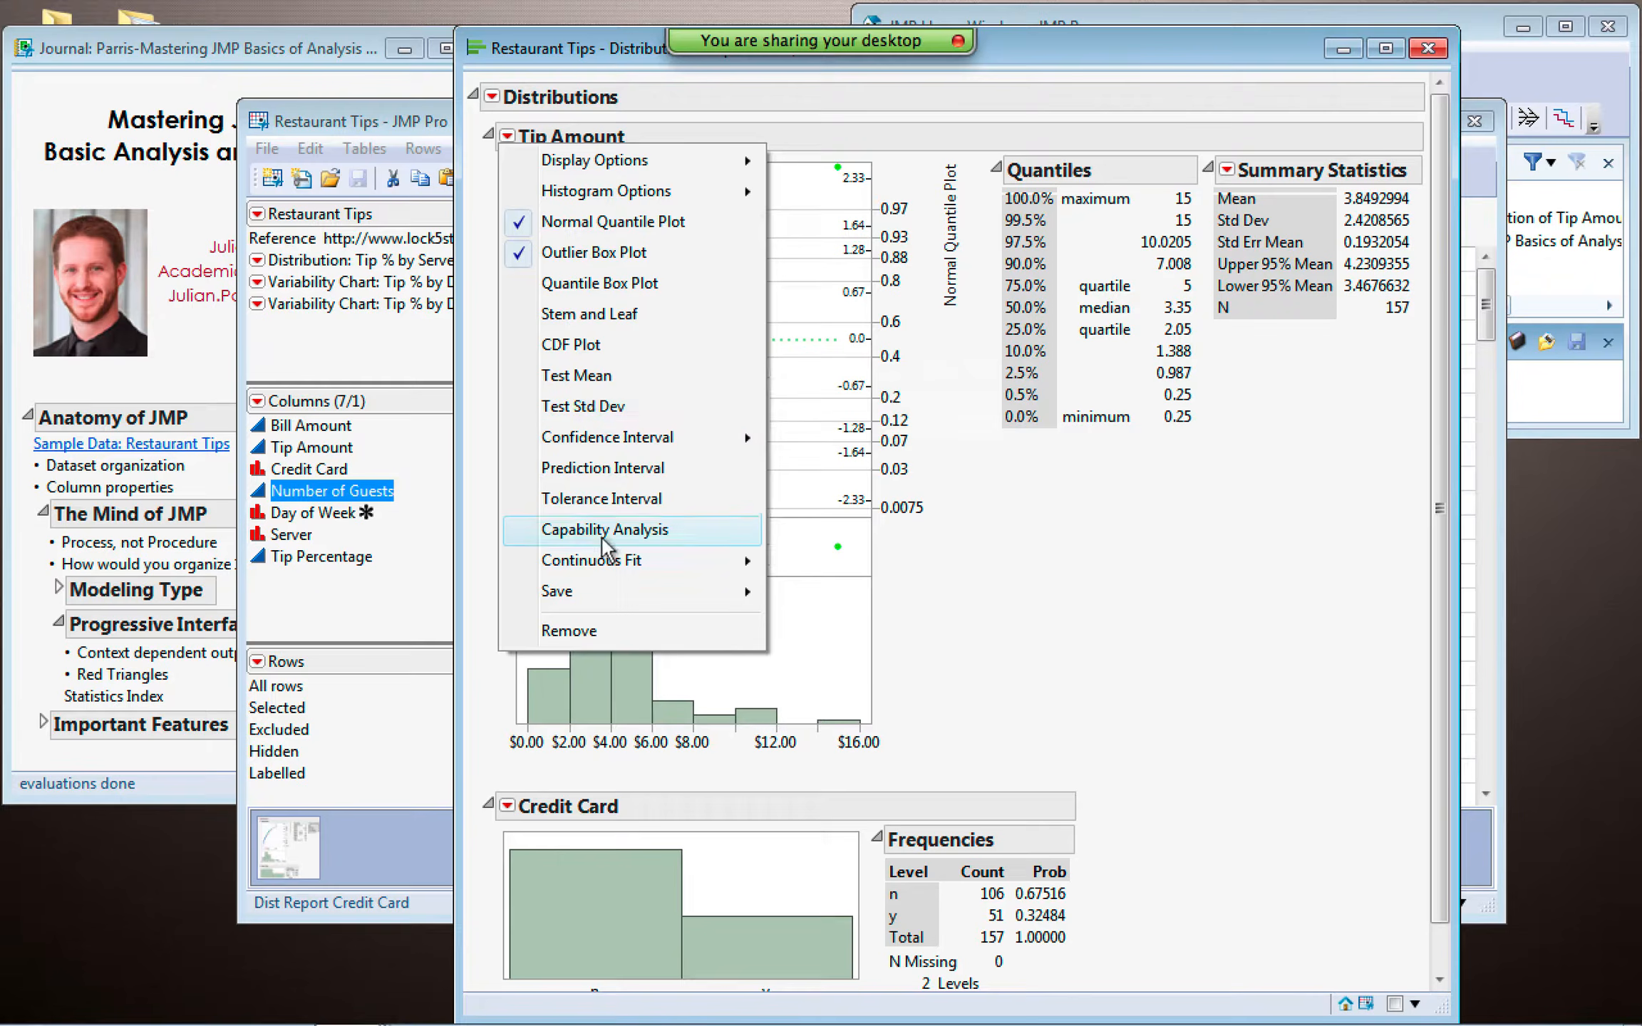
pyautogui.moveTo(618, 562)
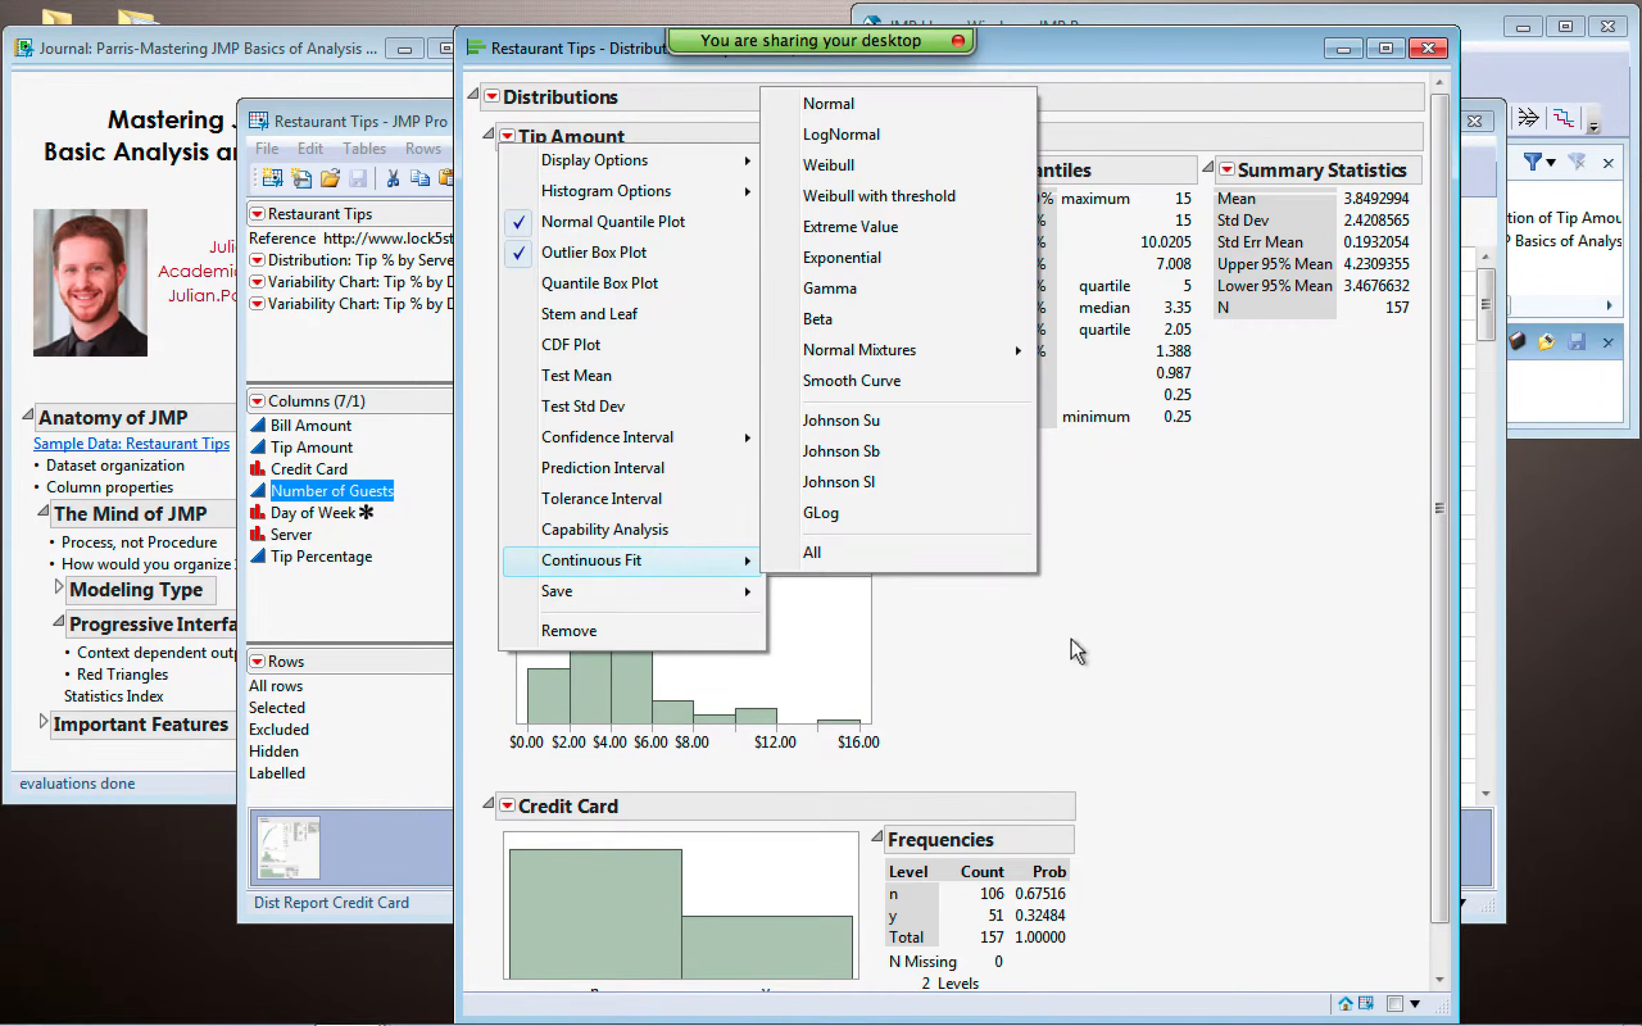
pyautogui.click(1095, 641)
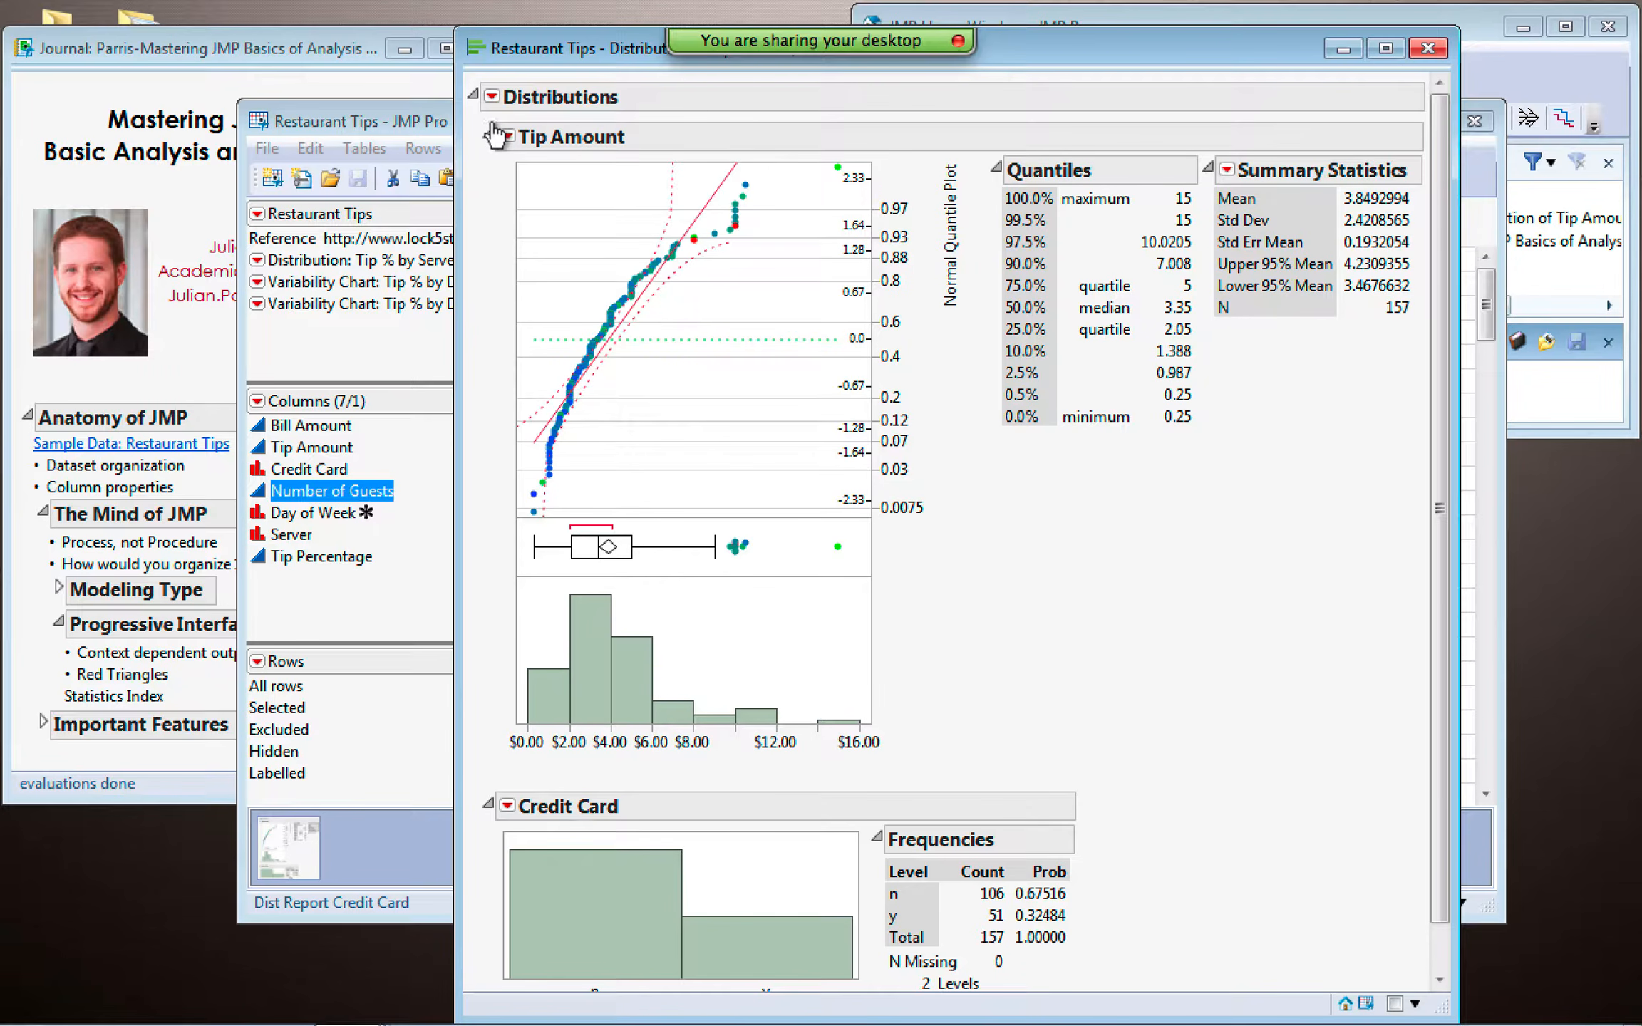
# - Review the analysis options offered for the categorical Credit Card column, and close the distribution report
pyautogui.scroll(-1, 948, 369)
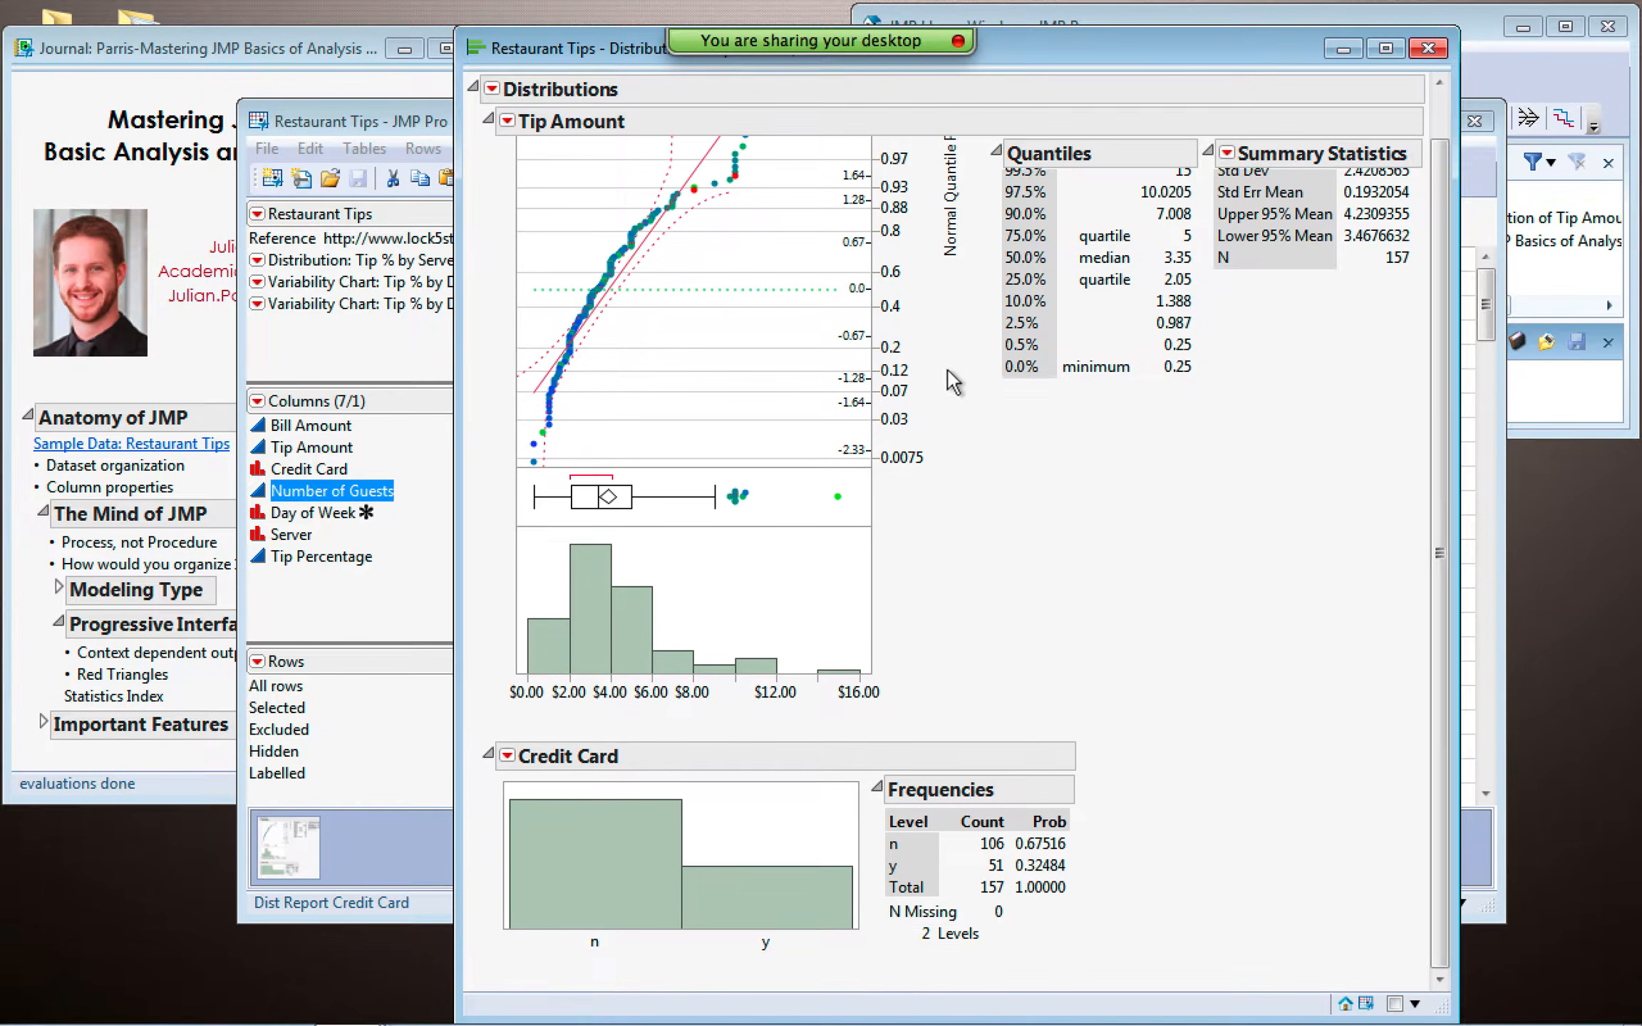
pyautogui.click(506, 756)
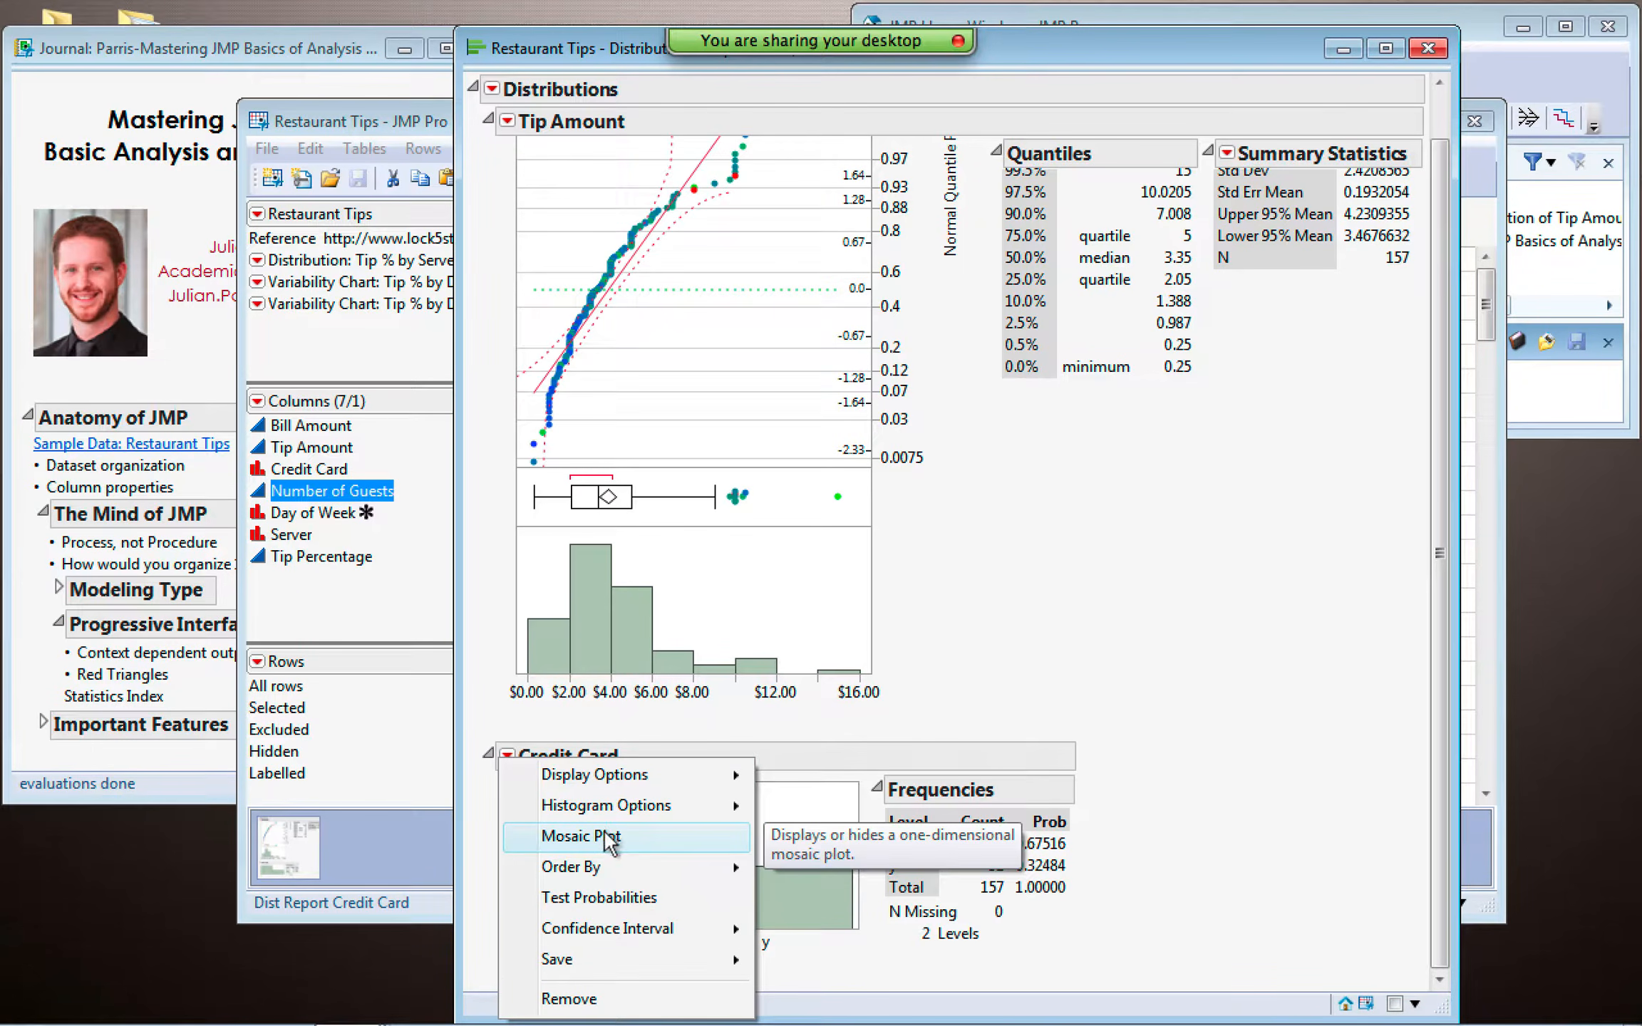
pyautogui.moveTo(610, 916)
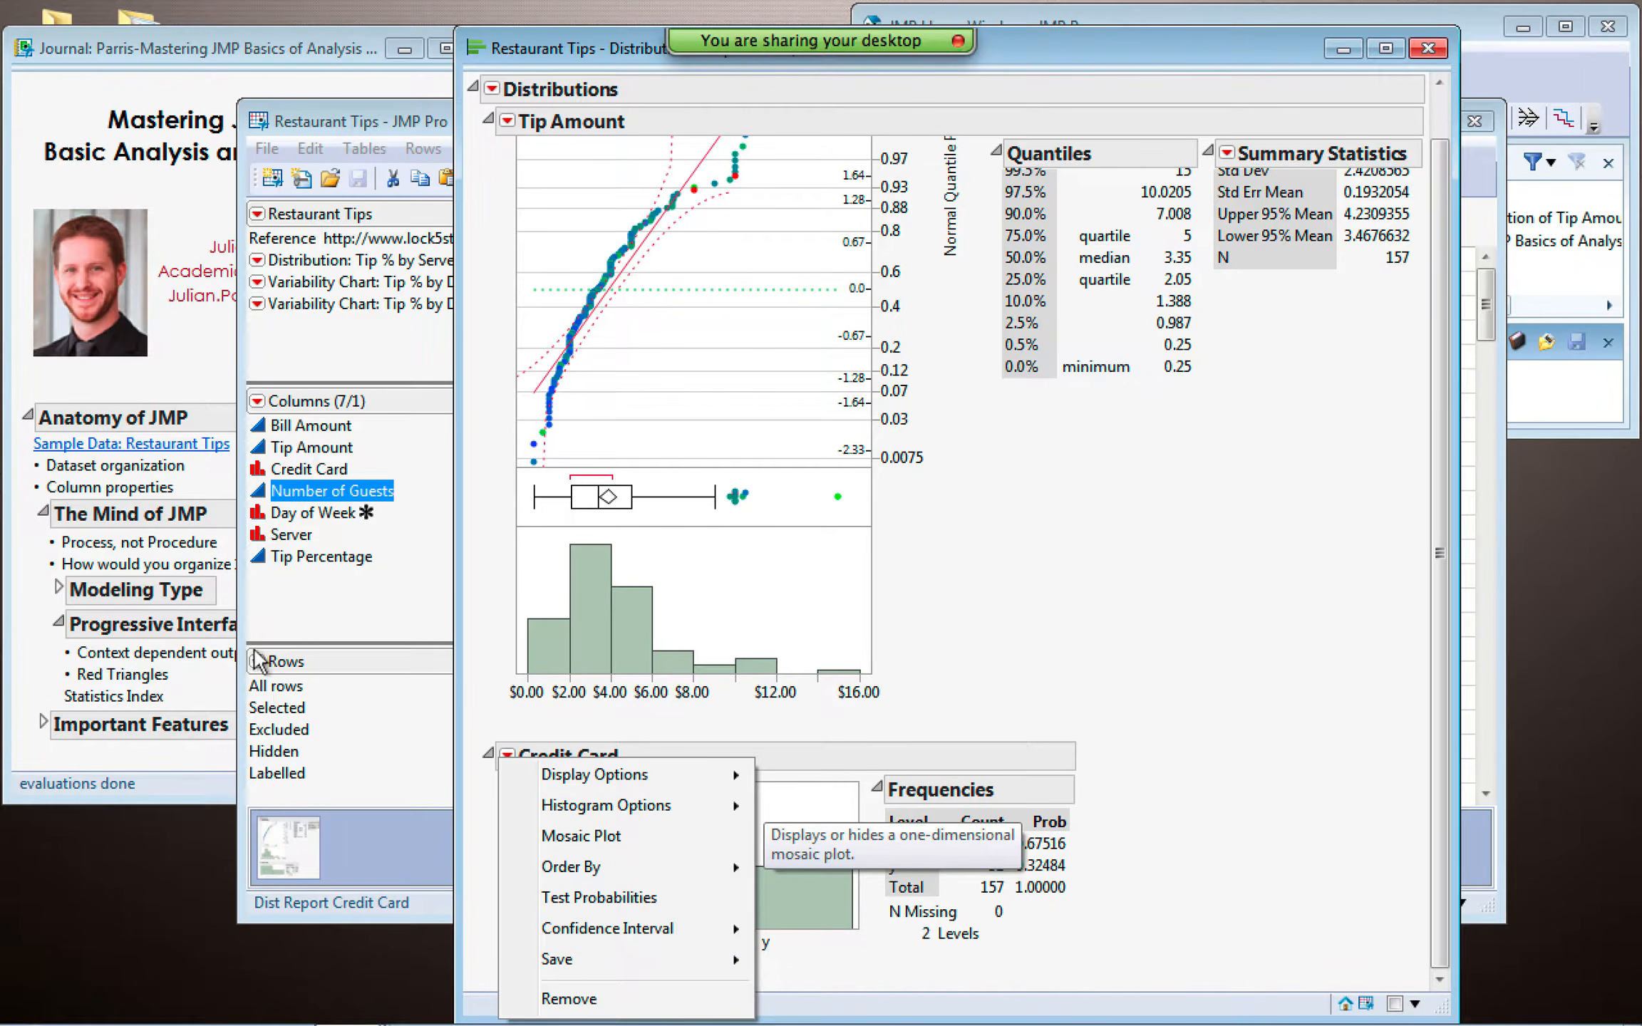
pyautogui.click(980, 659)
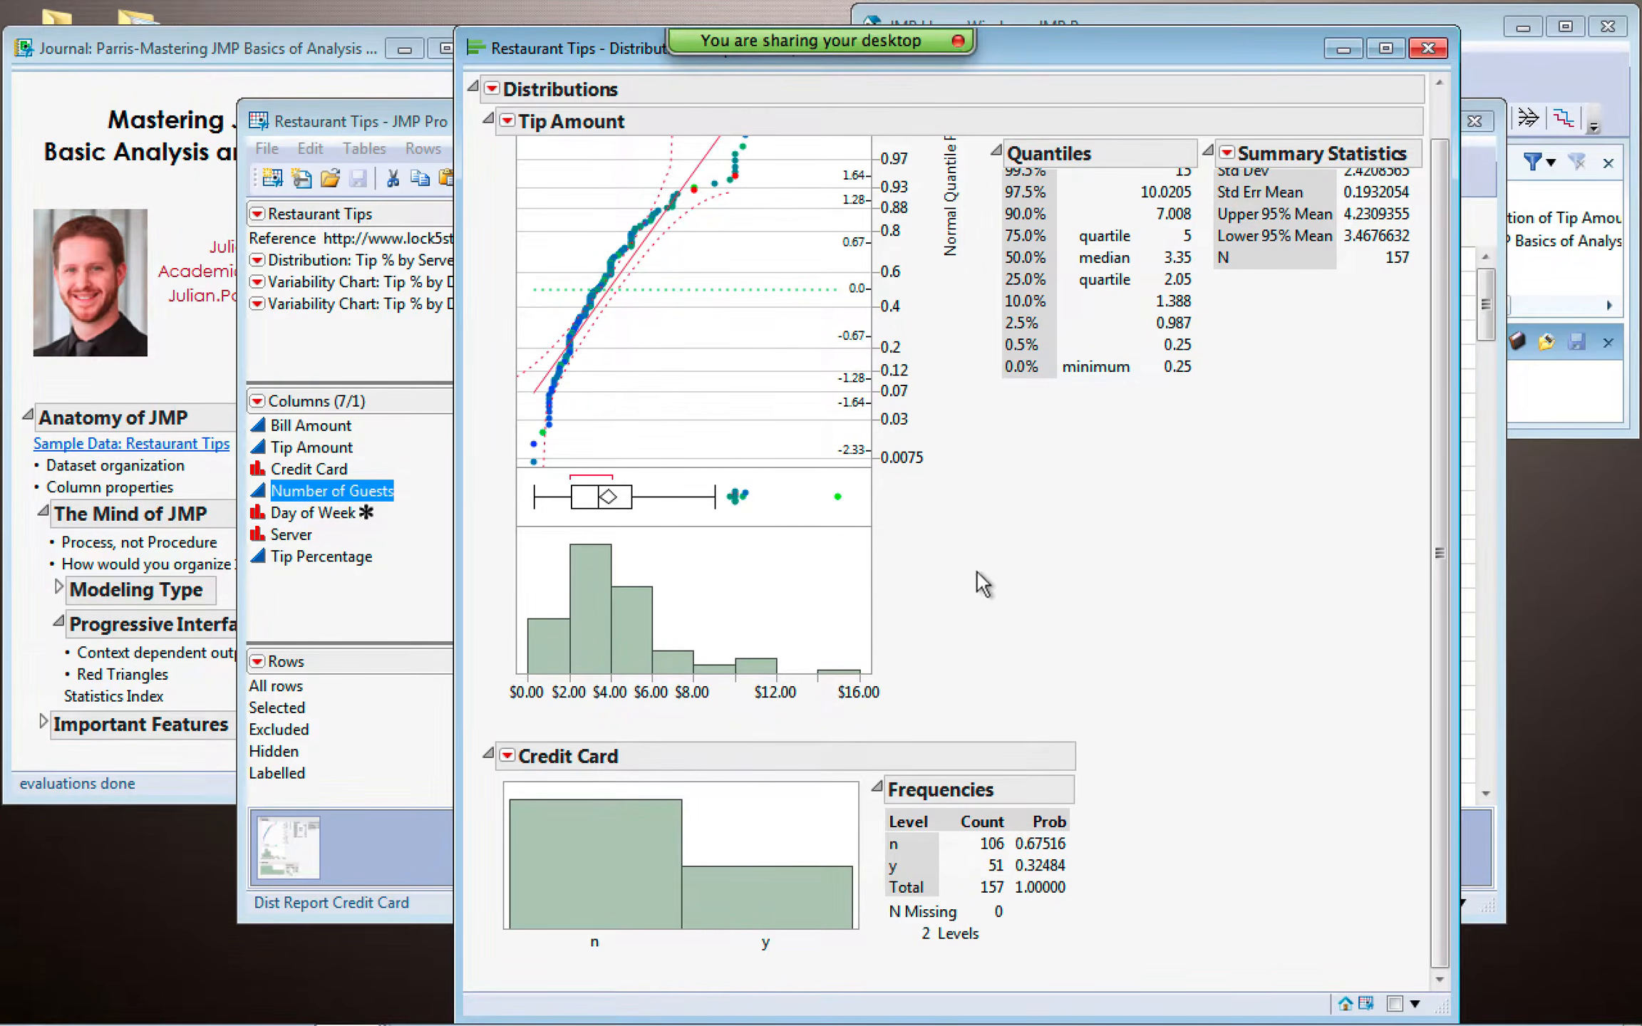
pyautogui.click(1426, 48)
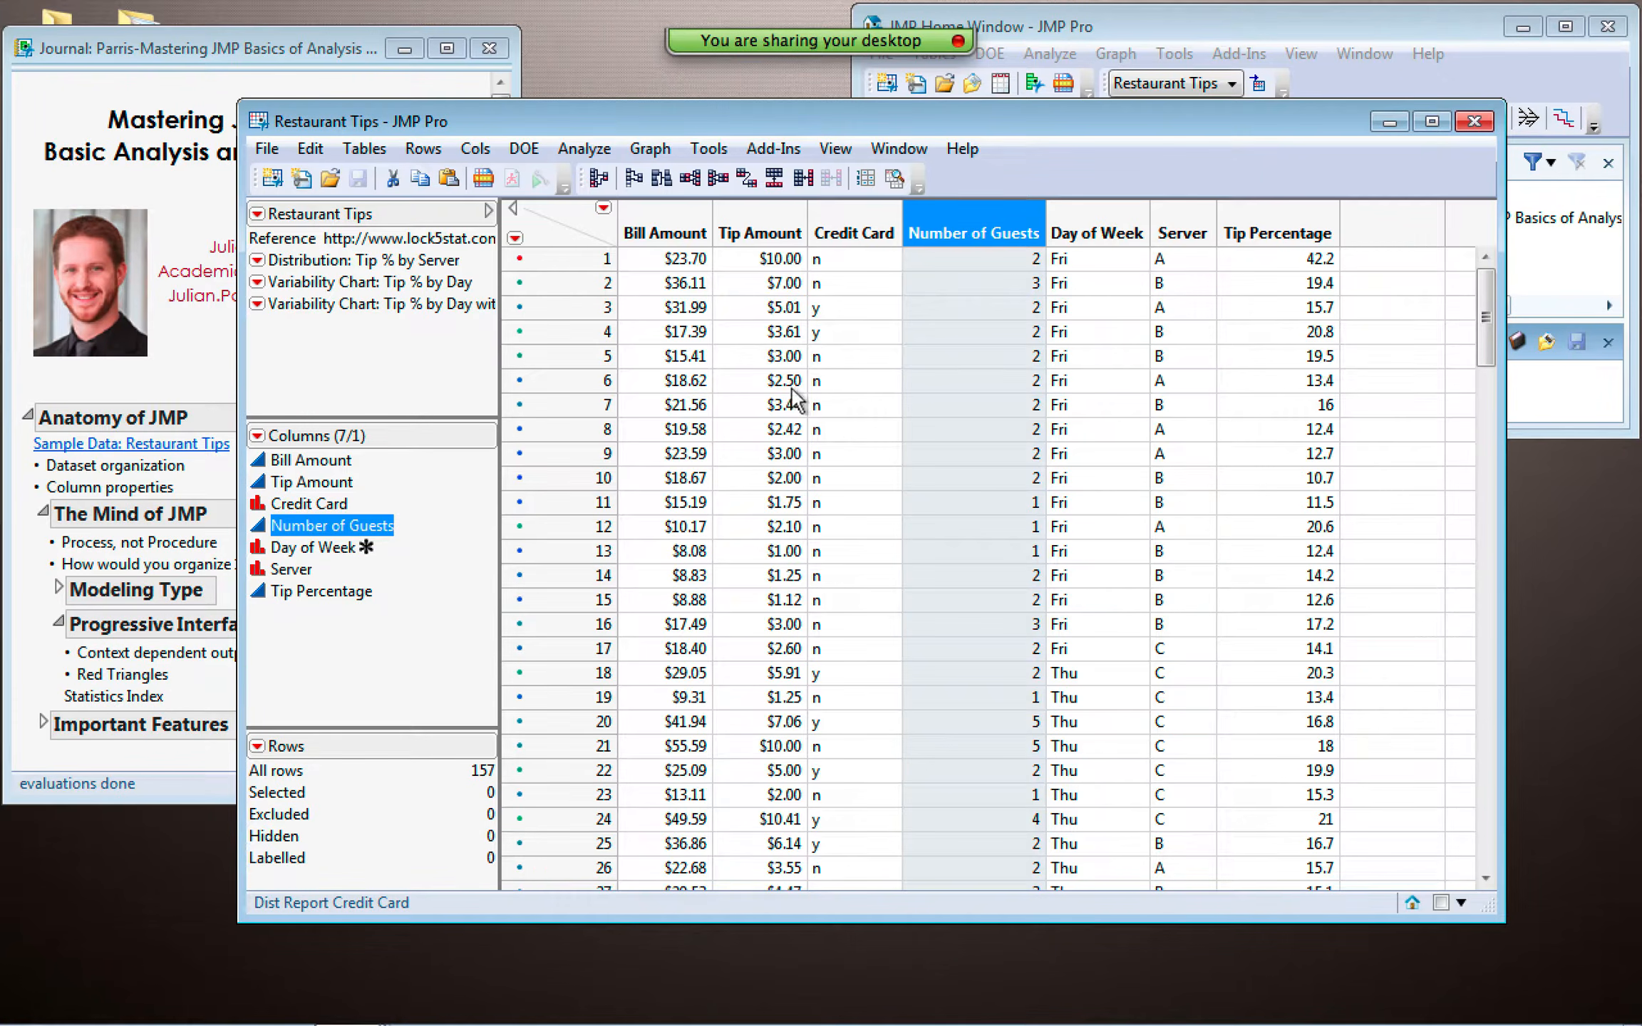
# - Open the Statistics Index from the data table and jump to the entries beginning with M
pyautogui.click(152, 671)
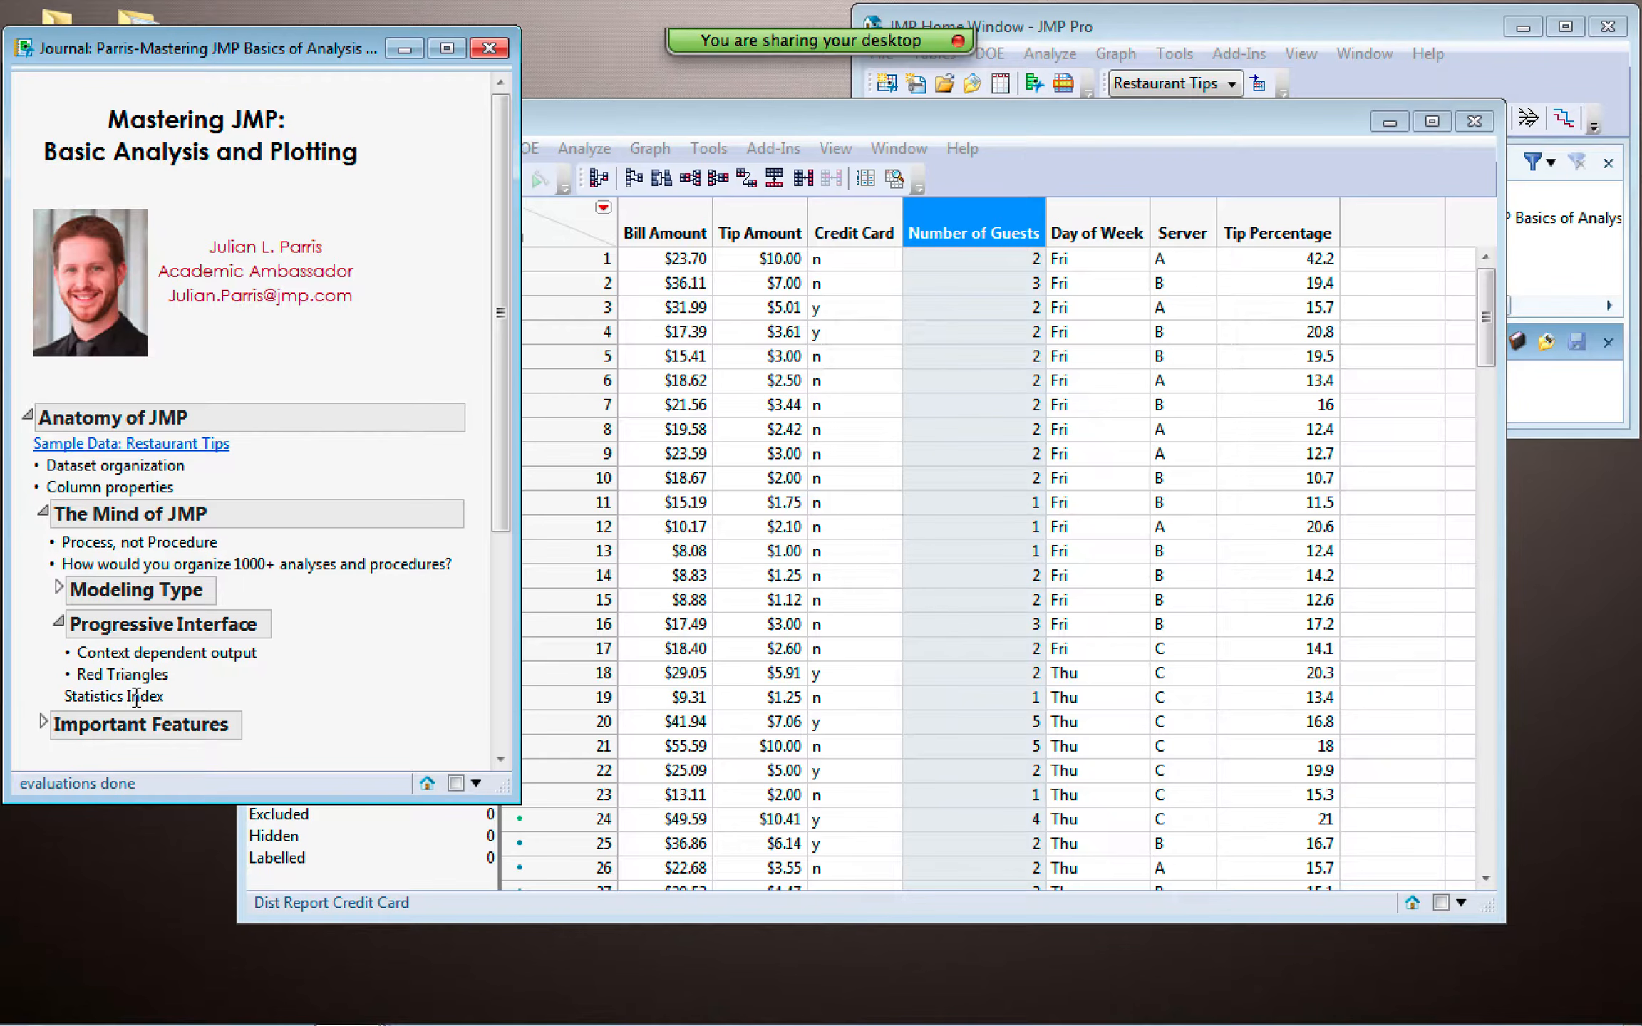
pyautogui.click(713, 122)
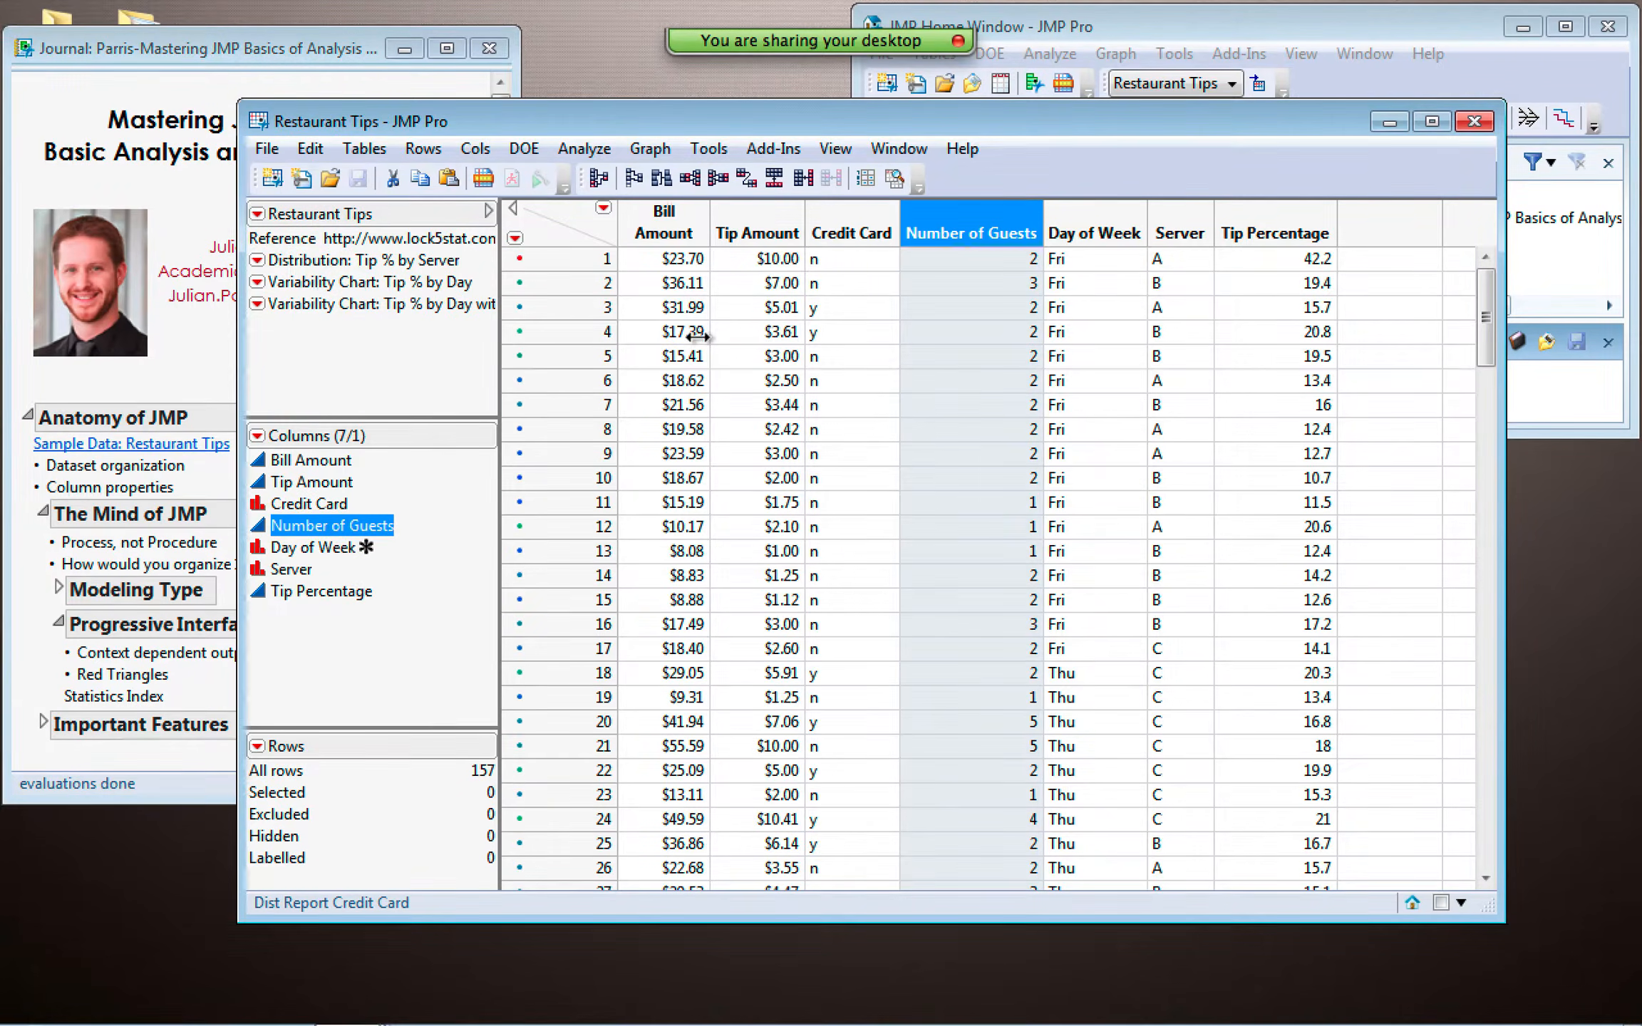
pyautogui.click(569, 129)
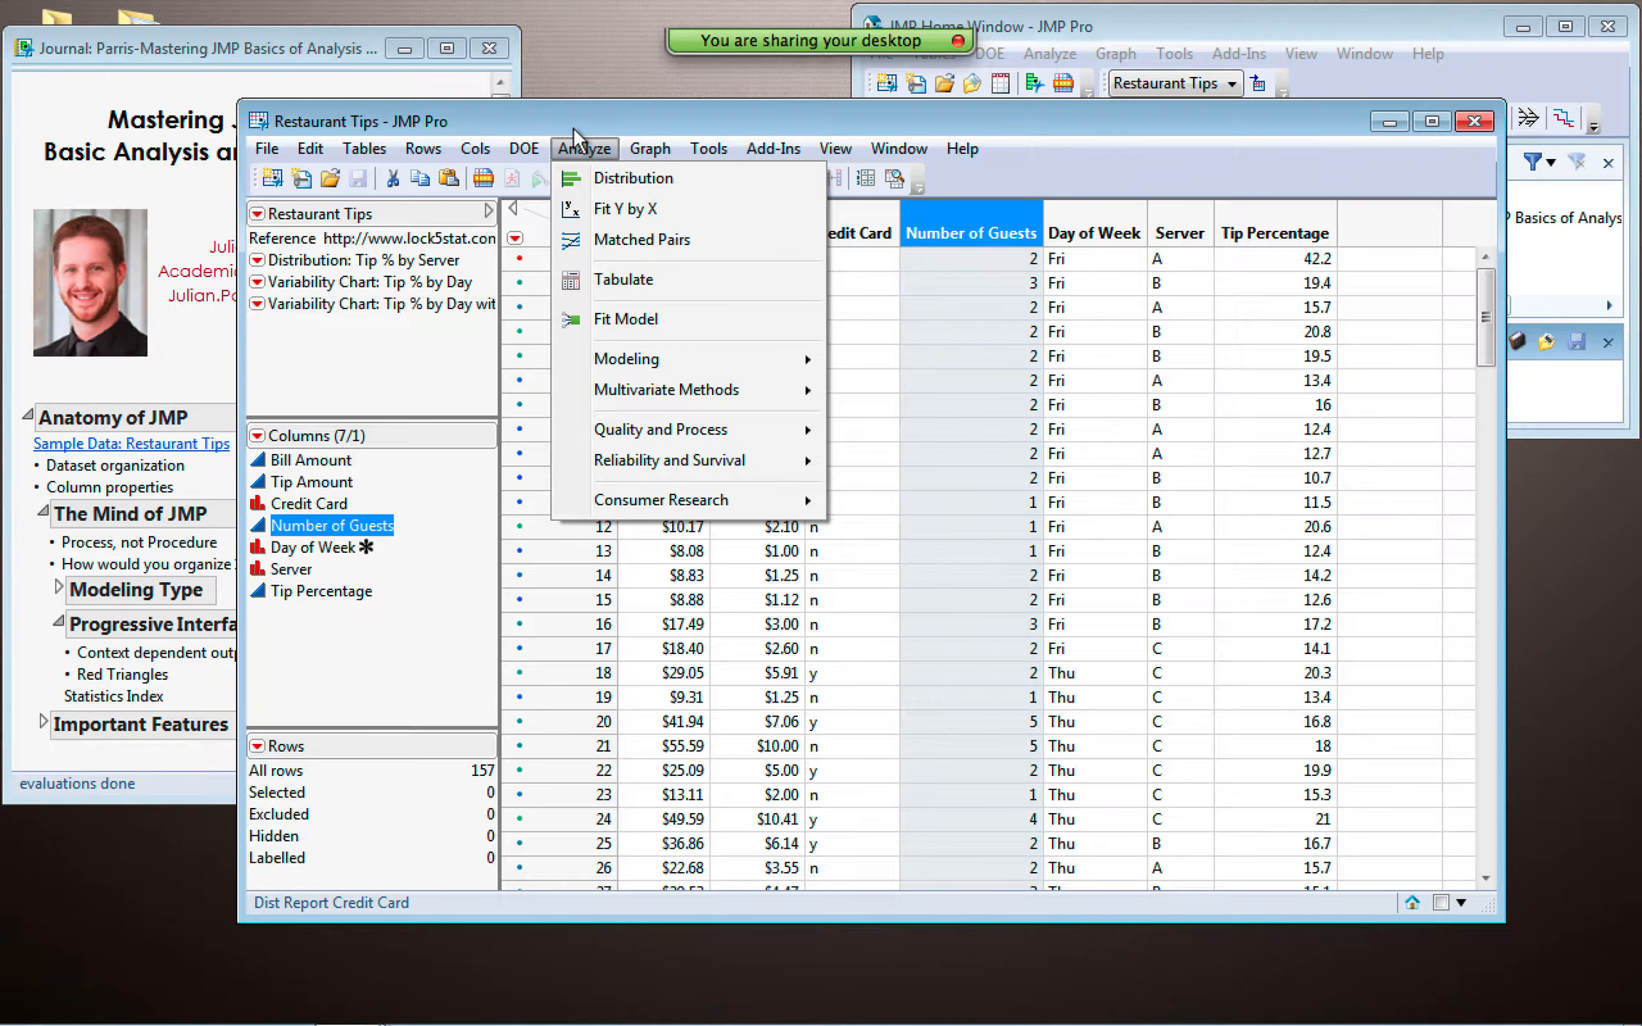
pyautogui.moveTo(959, 141)
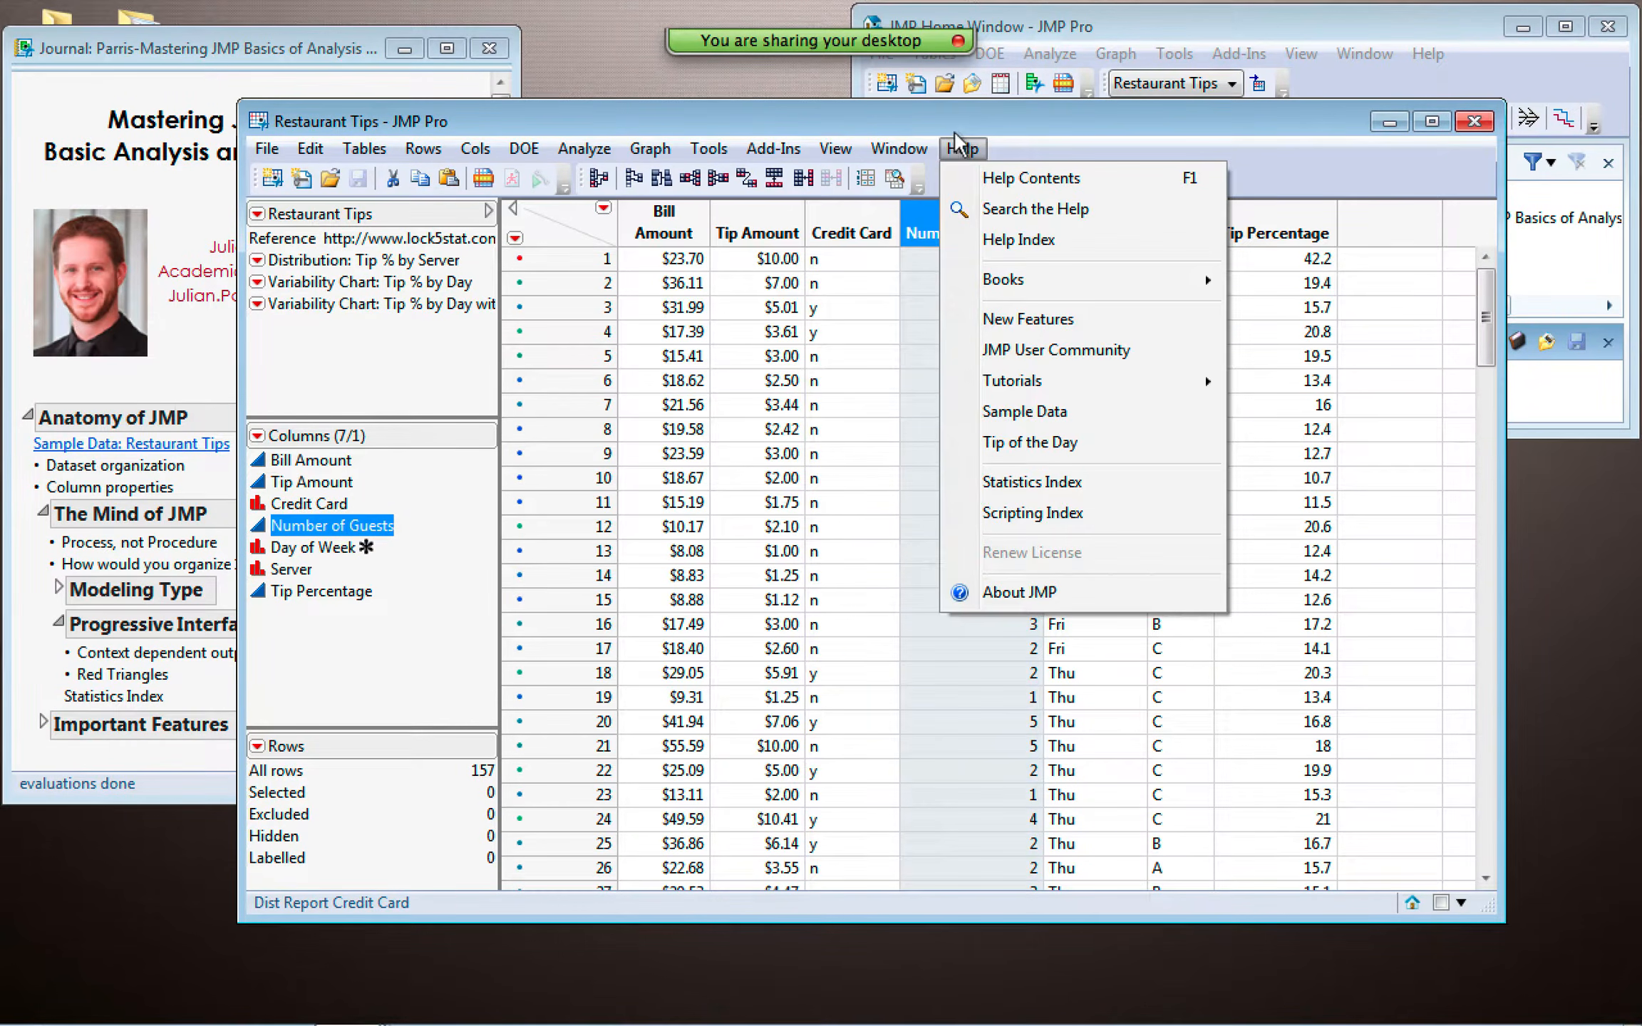
pyautogui.click(1027, 482)
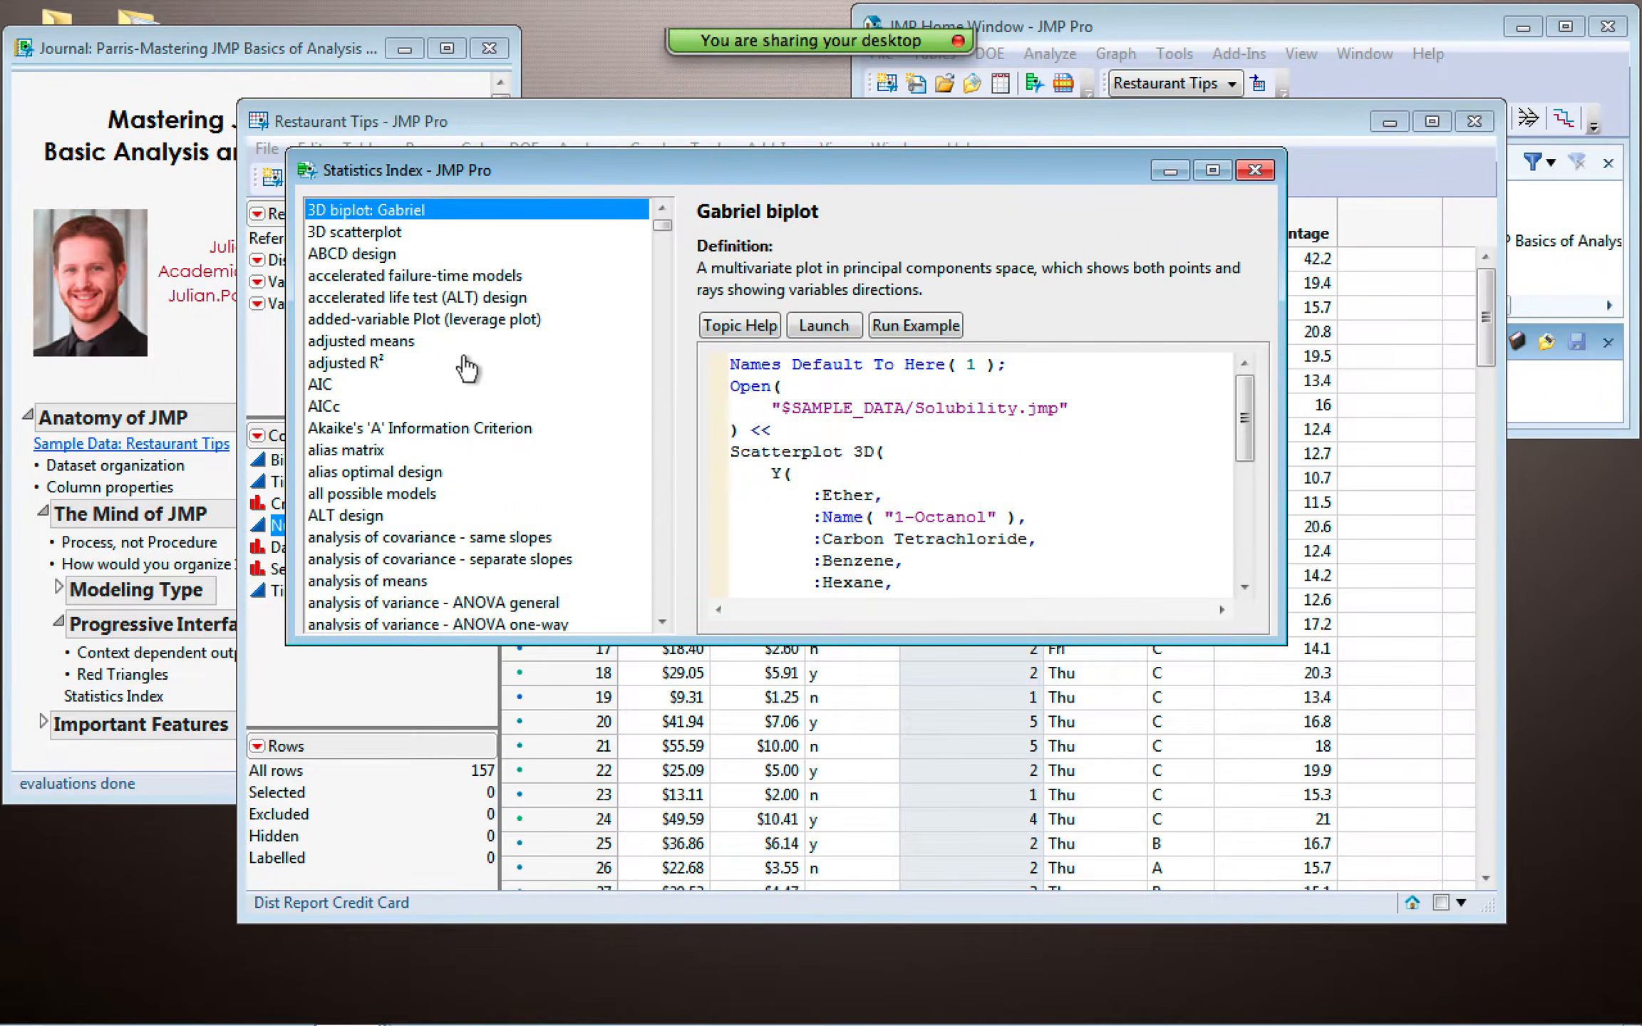
pyautogui.click(439, 364)
pyautogui.press('m')
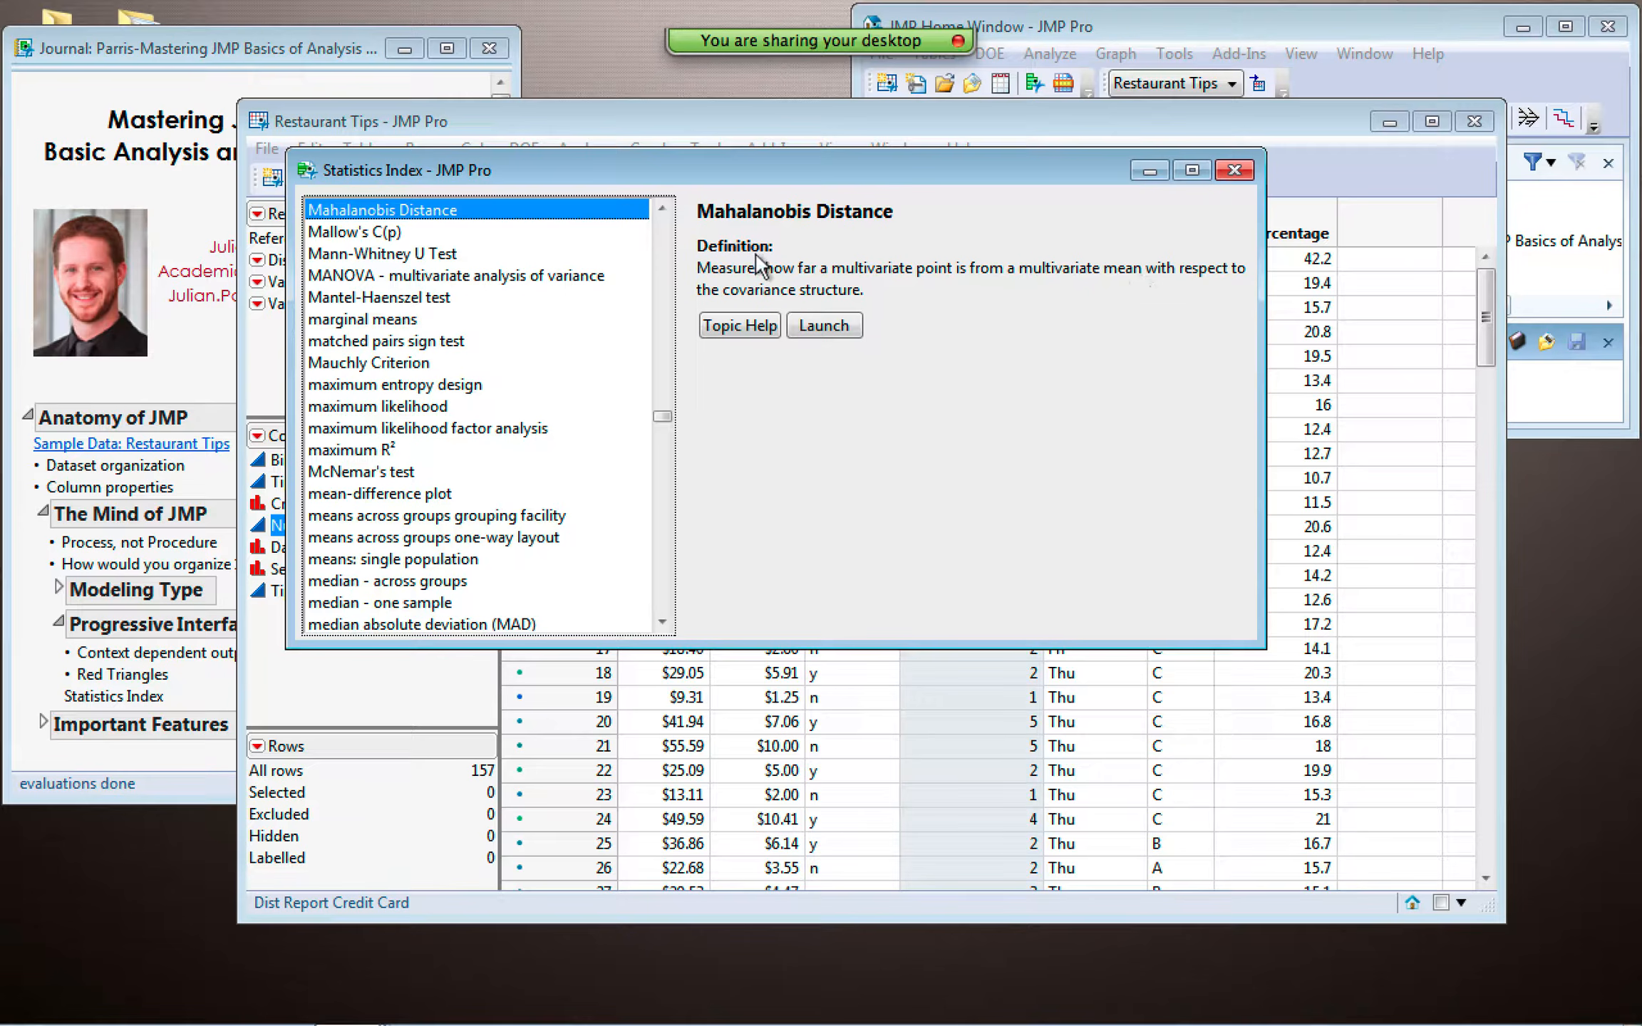
# - Consult the help topic for Mahalanobis Distance, and launch its analysis platform from the Statistics Index
pyautogui.click(732, 325)
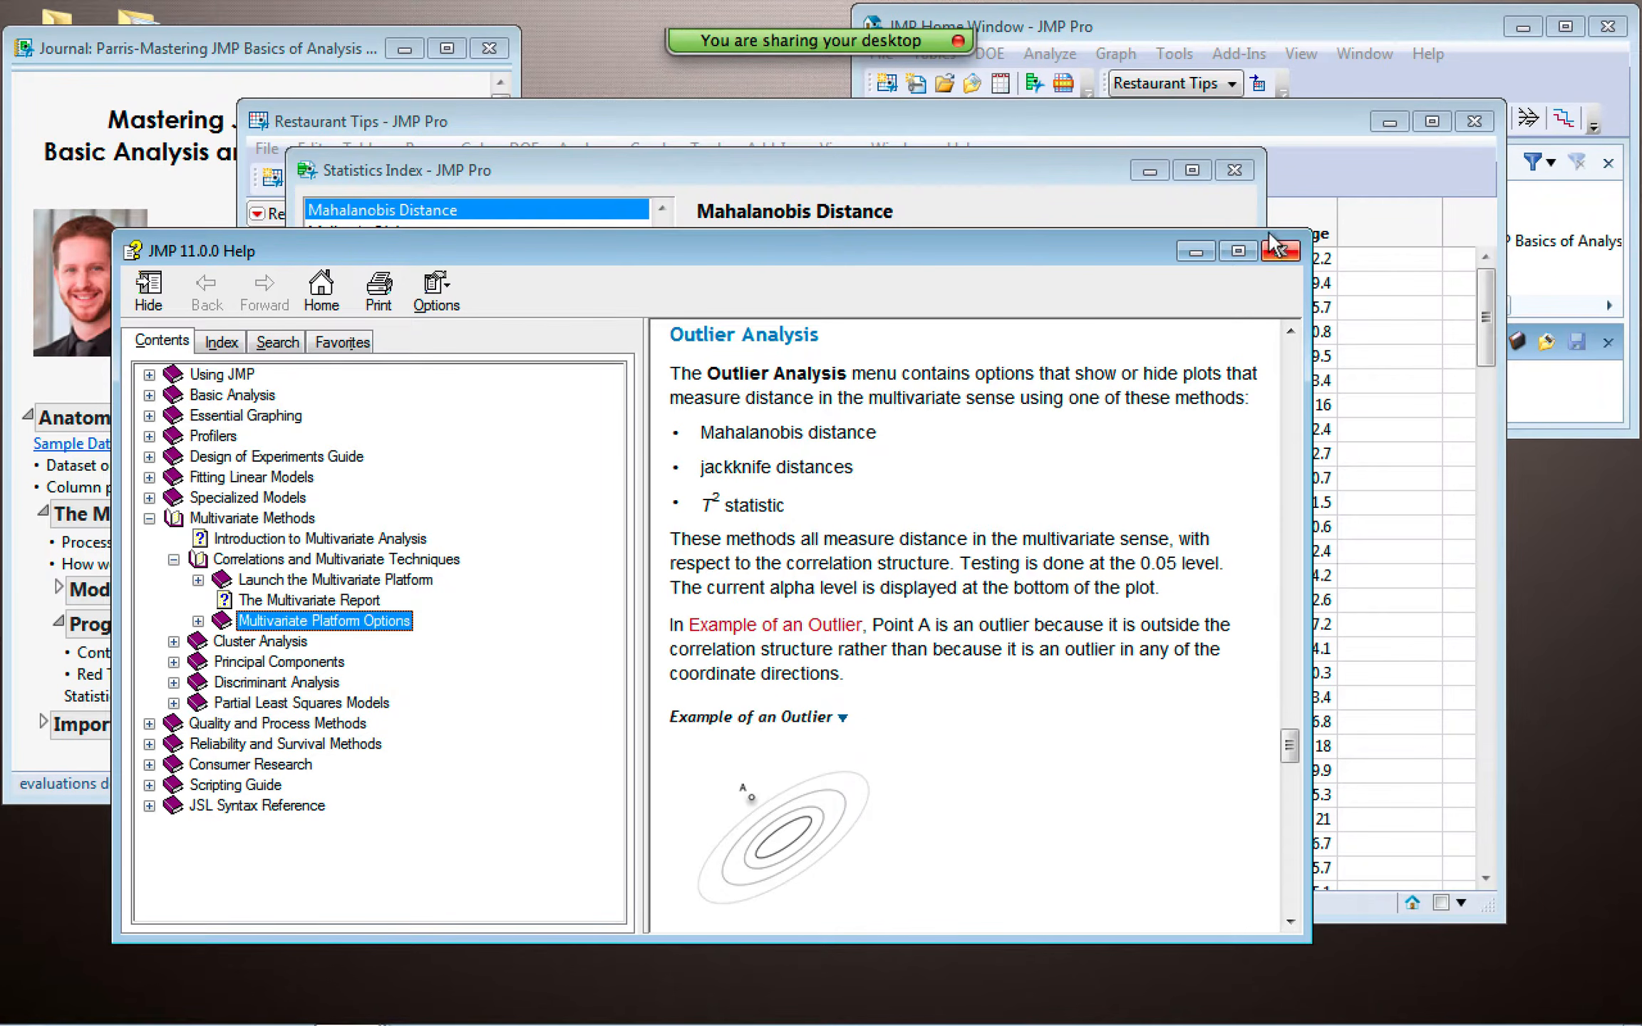
pyautogui.click(1281, 251)
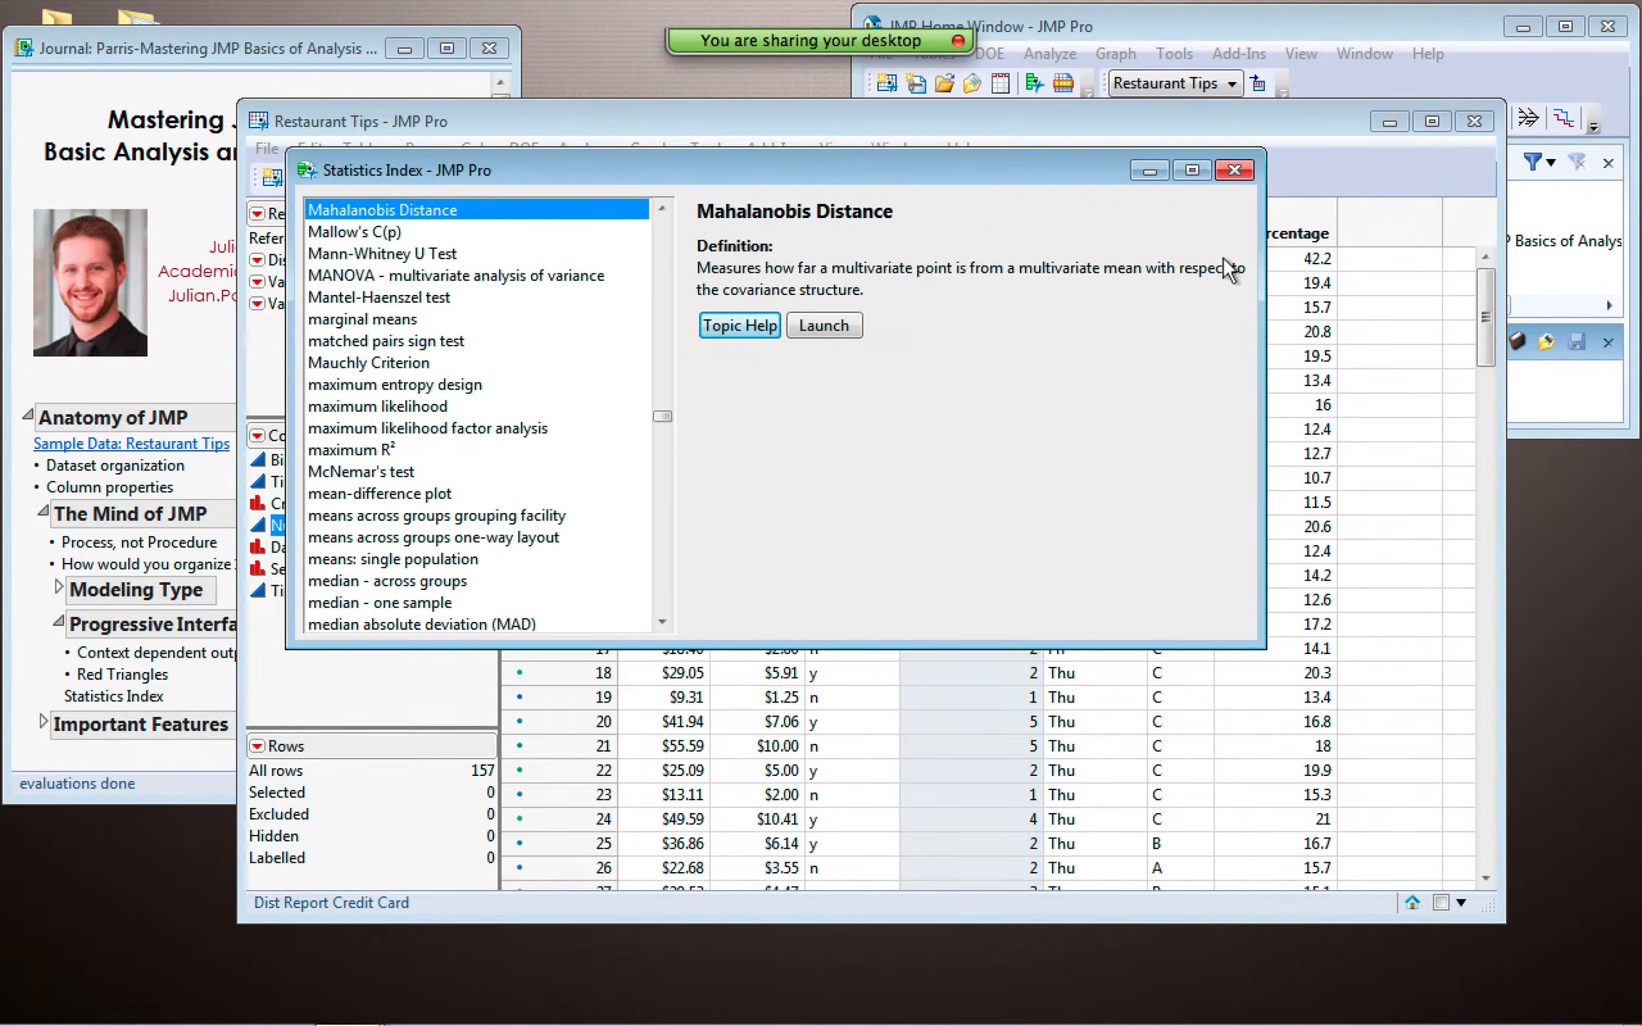
pyautogui.click(837, 324)
pyautogui.moveTo(670, 175); pyautogui.dragTo(748, 207)
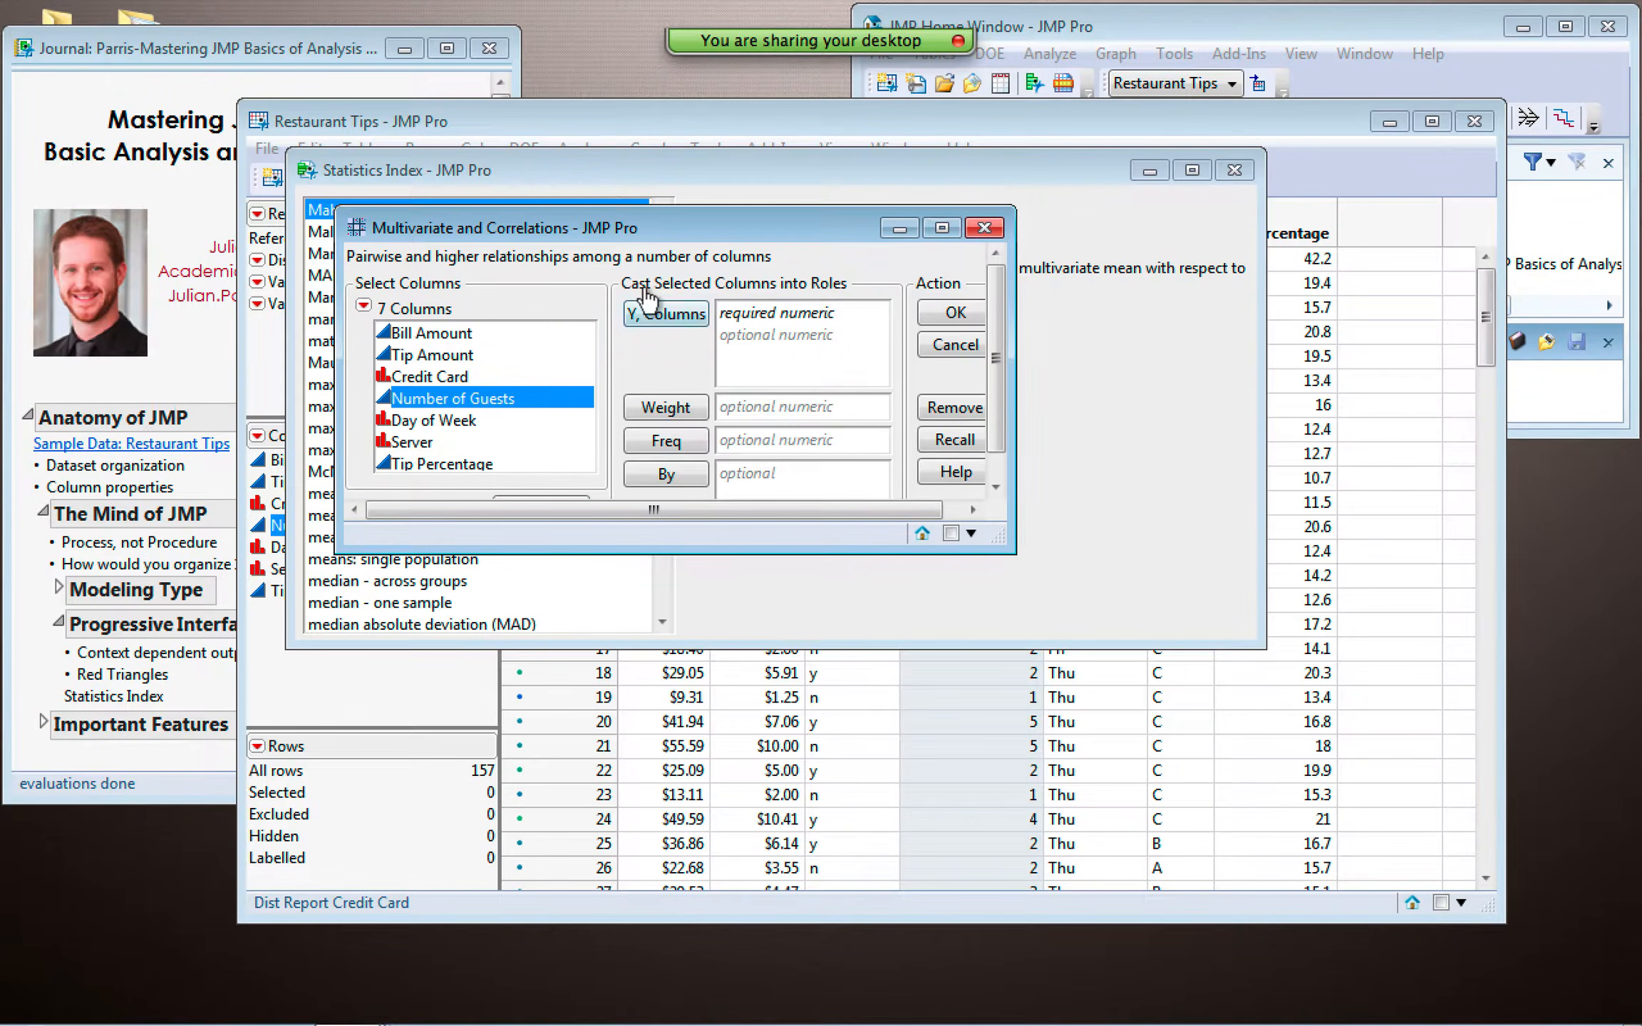
# - Run the Multivariate analysis with Bill Amount, Tip Amount, Number of Guests and Tip Percentage as Y columns
pyautogui.click(426, 354)
pyautogui.click(431, 333)
pyautogui.keyDown('shift'); pyautogui.click(431, 355); pyautogui.keyUp('shift')
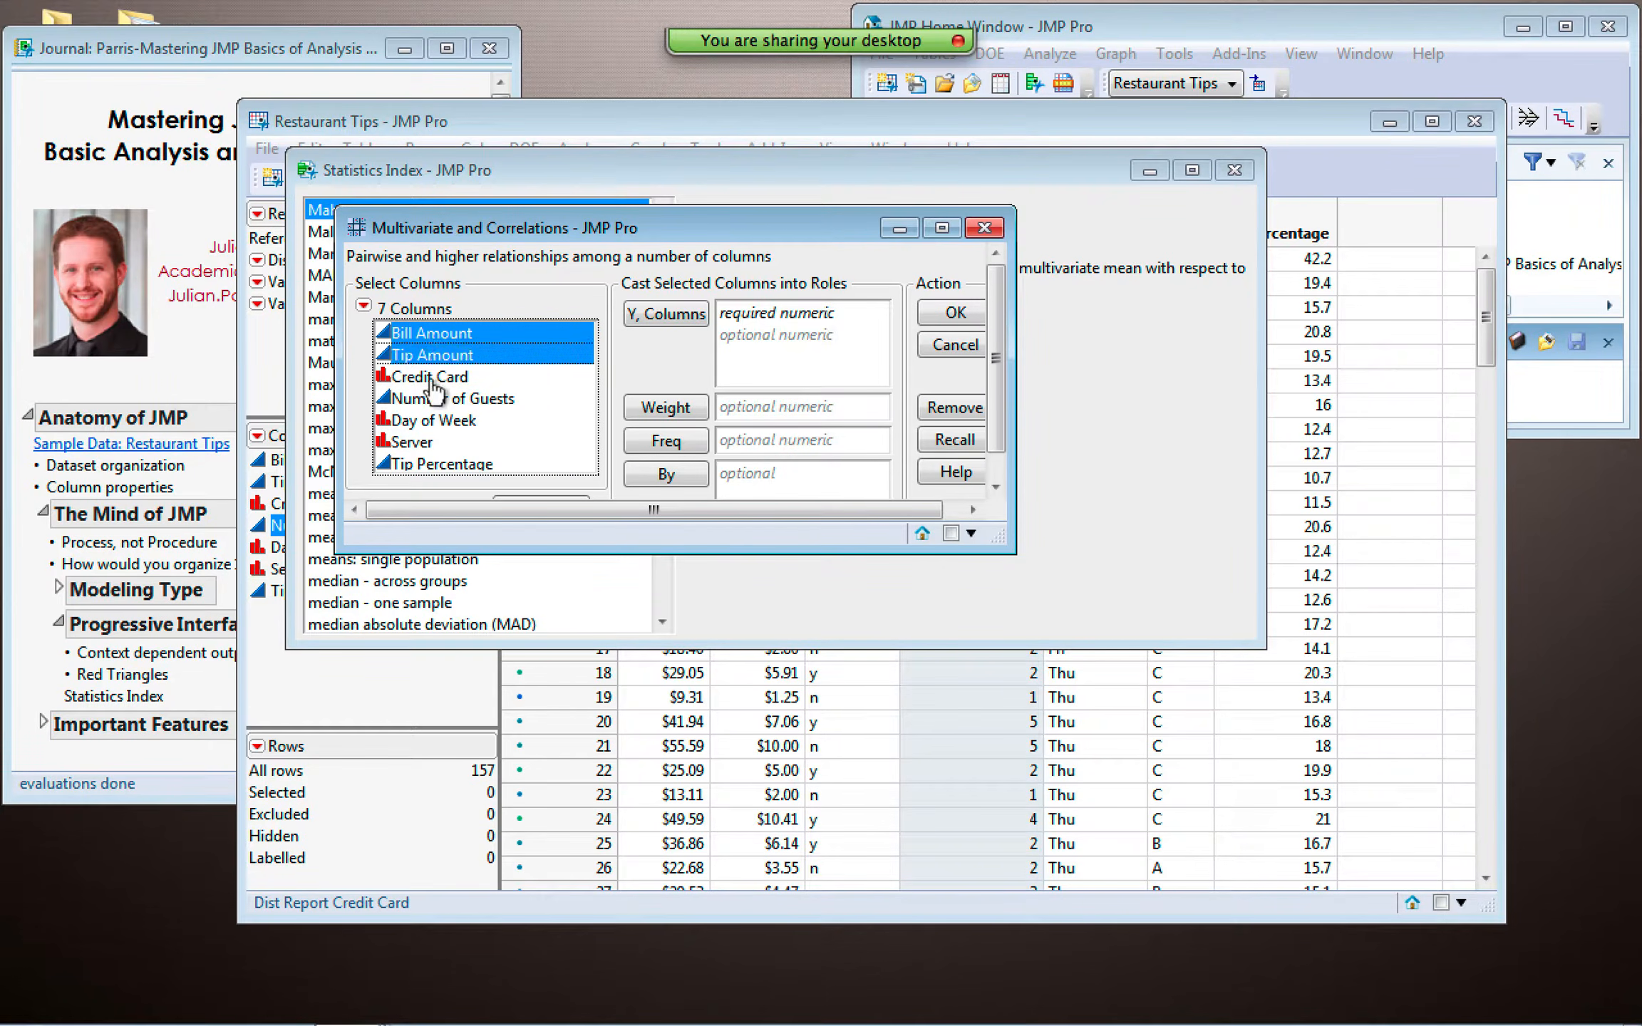
pyautogui.keyDown('ctrl'); pyautogui.click(446, 398); pyautogui.keyUp('ctrl')
pyautogui.keyDown('ctrl'); pyautogui.click(474, 463); pyautogui.keyUp('ctrl')
pyautogui.click(696, 315)
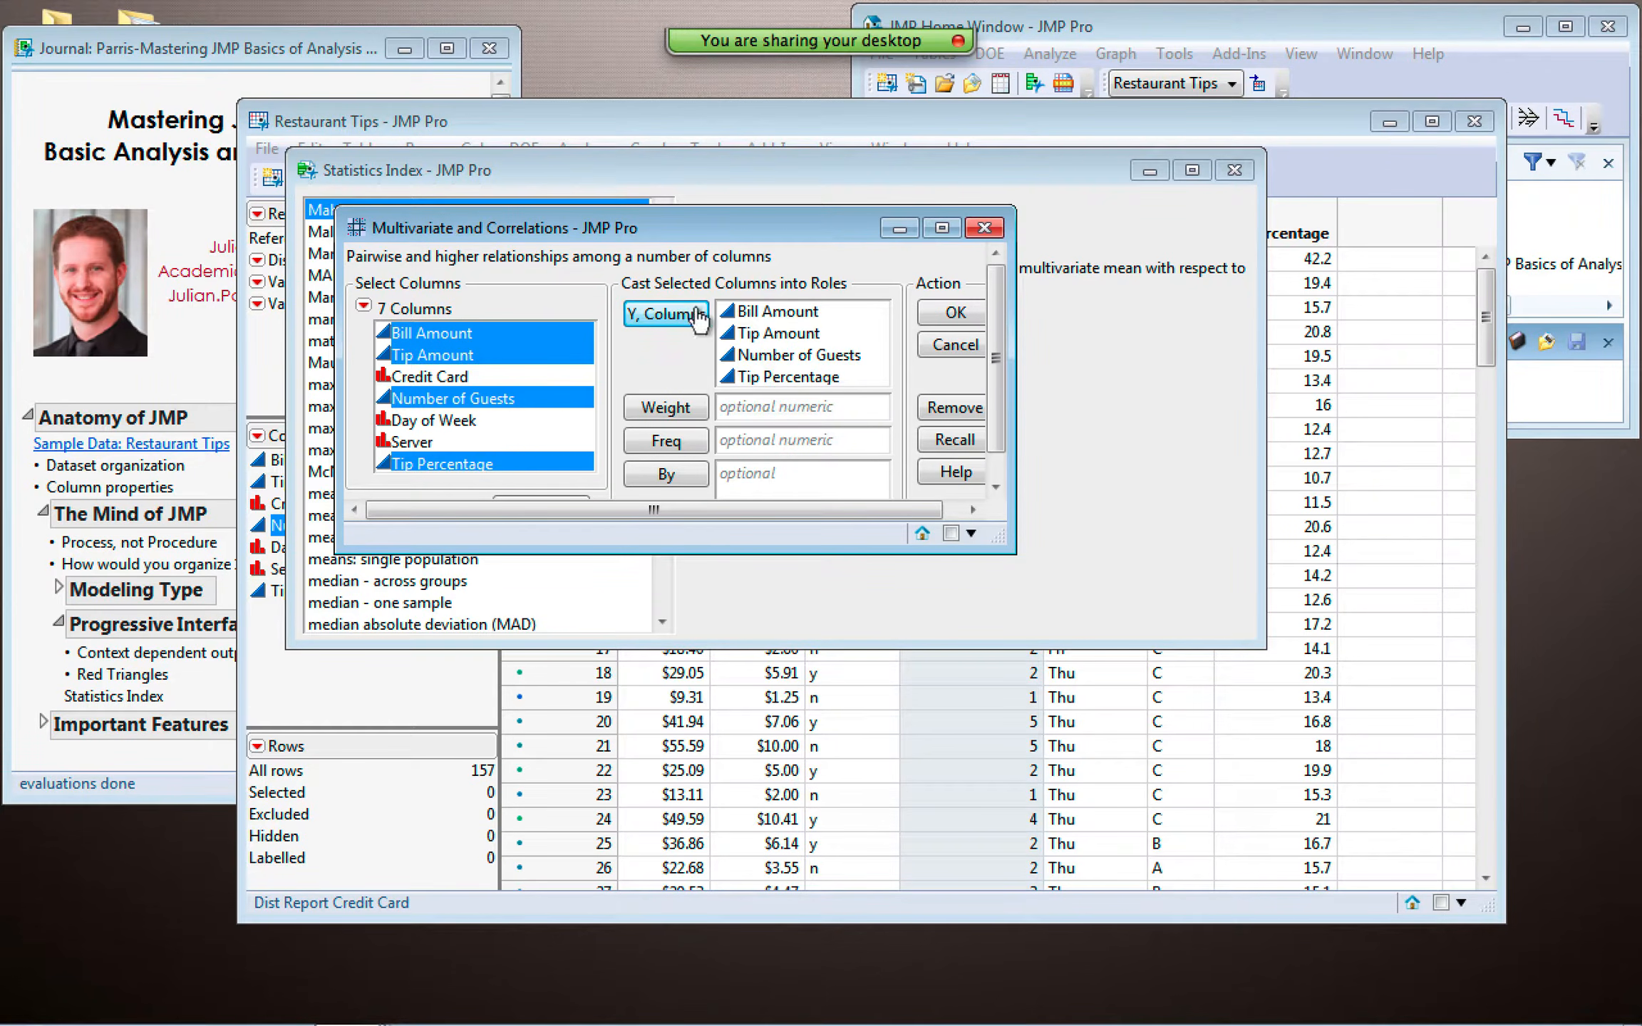
pyautogui.click(955, 312)
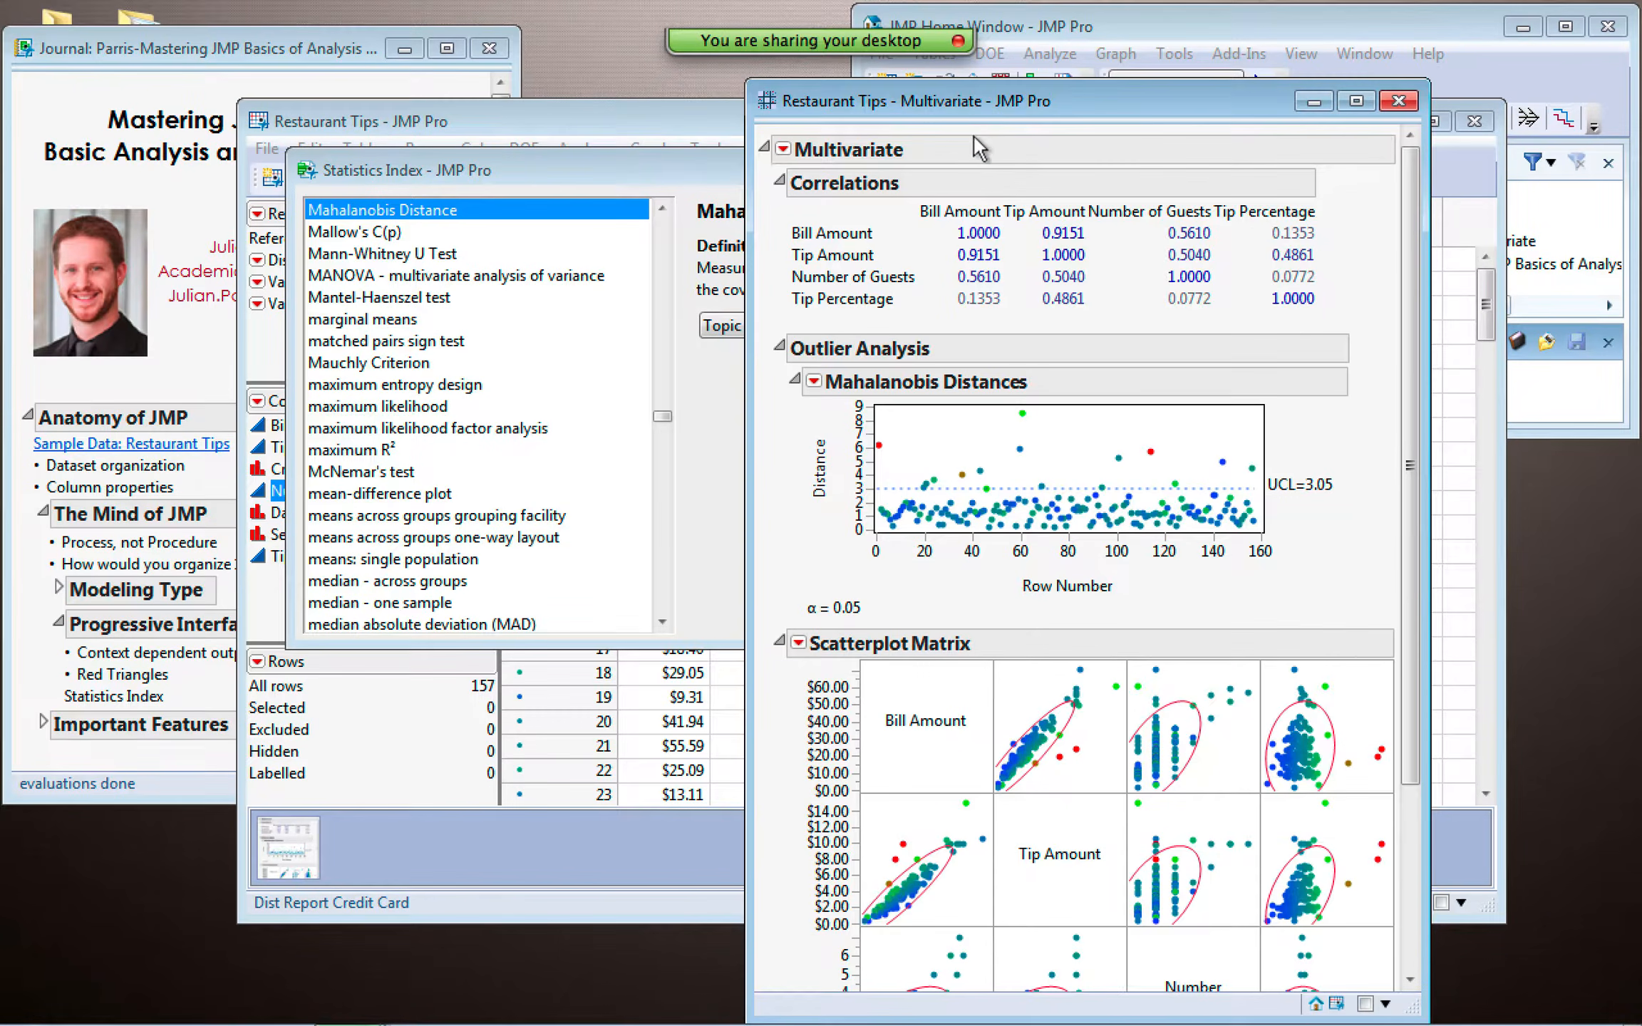
# - Select the most distant point in the Mahalanobis Distances plot, examine it across the scatterplot matrix, and close the Multivariate report
pyautogui.moveTo(970, 91); pyautogui.dragTo(825, 67)
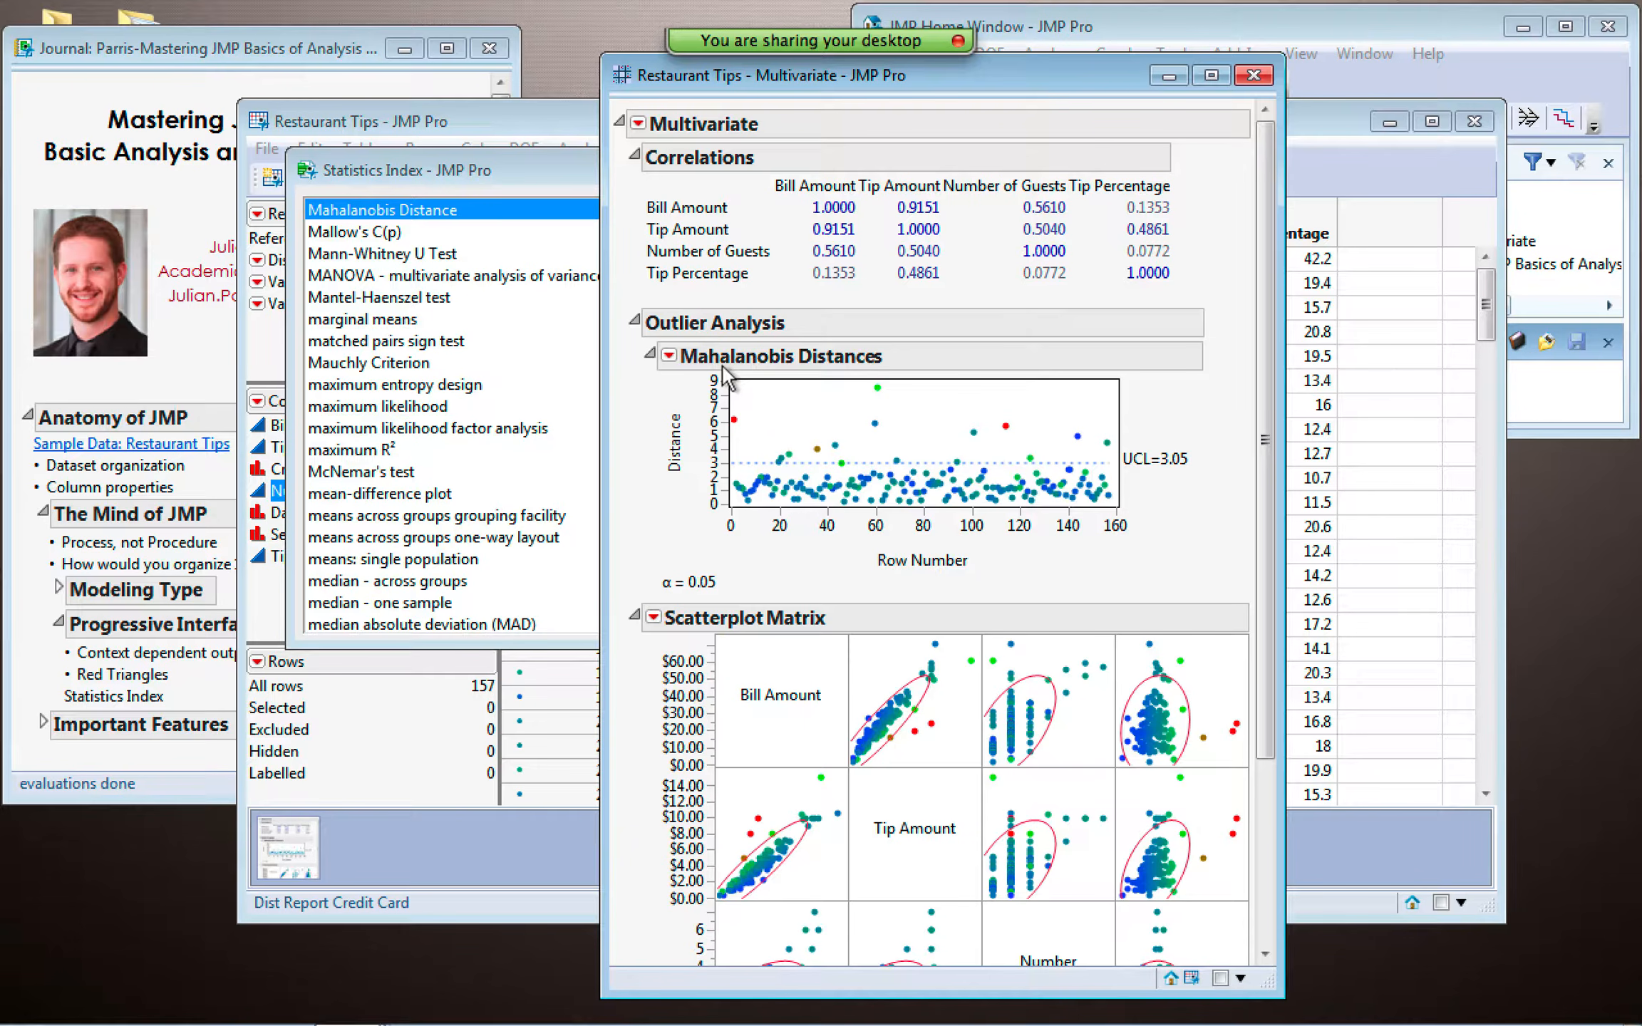
pyautogui.click(876, 389)
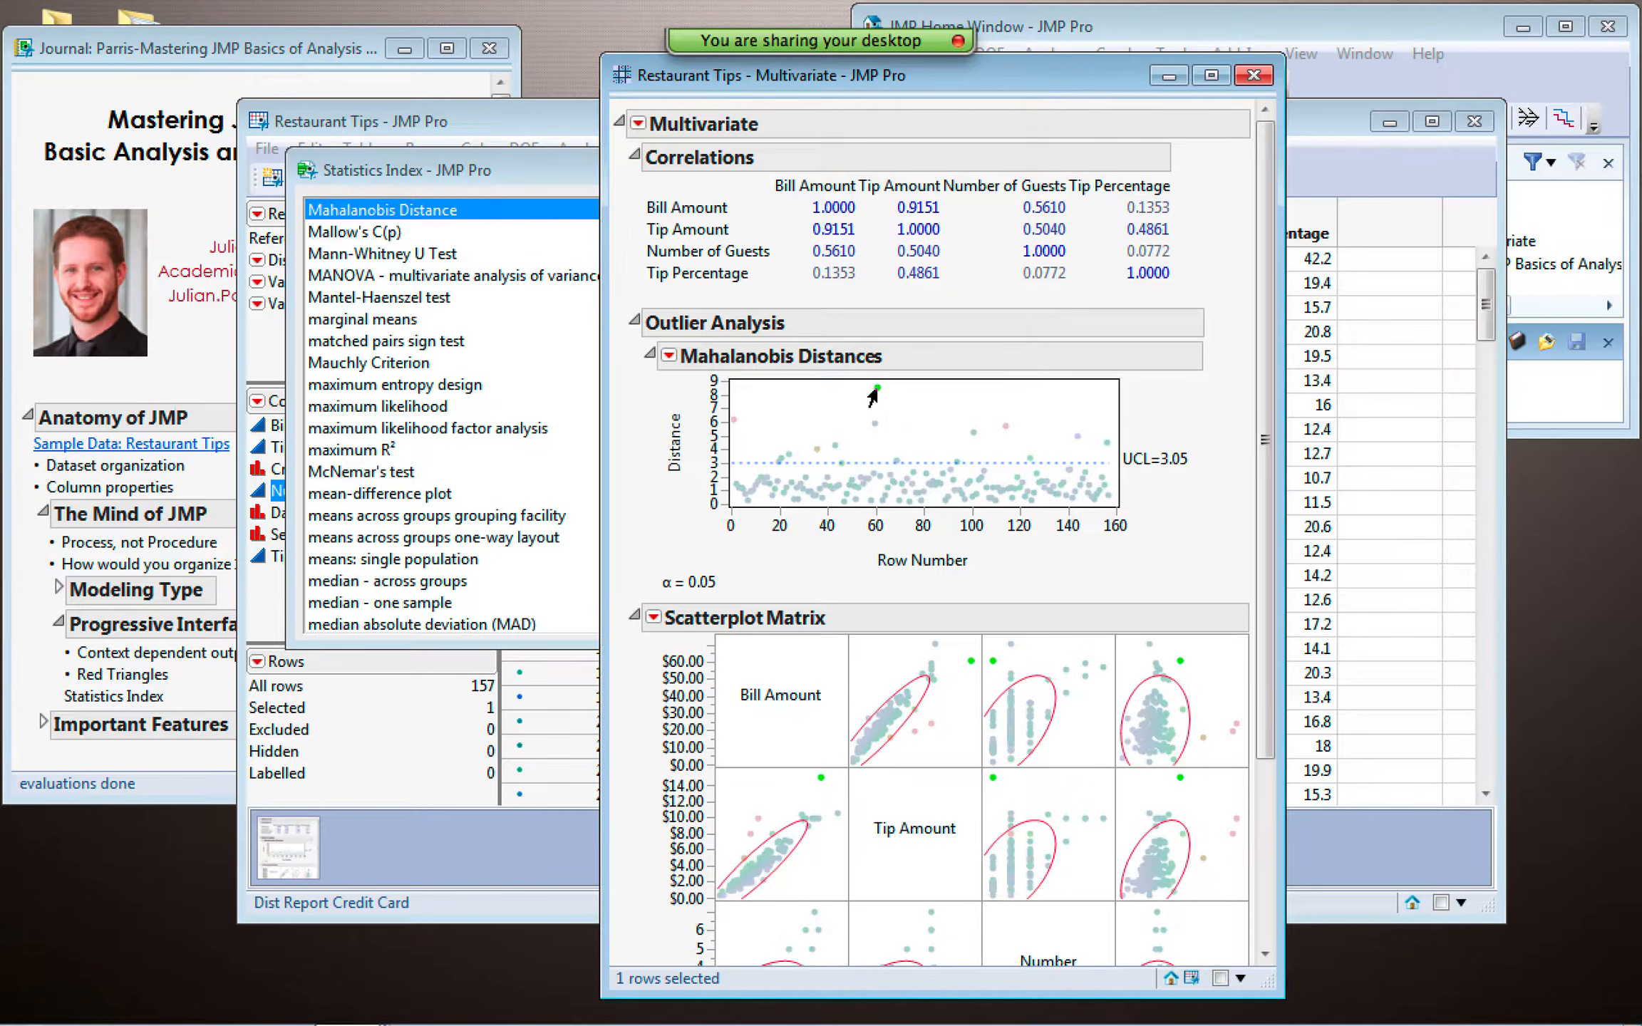
pyautogui.moveTo(873, 392)
pyautogui.moveTo(1263, 485); pyautogui.dragTo(1264, 712)
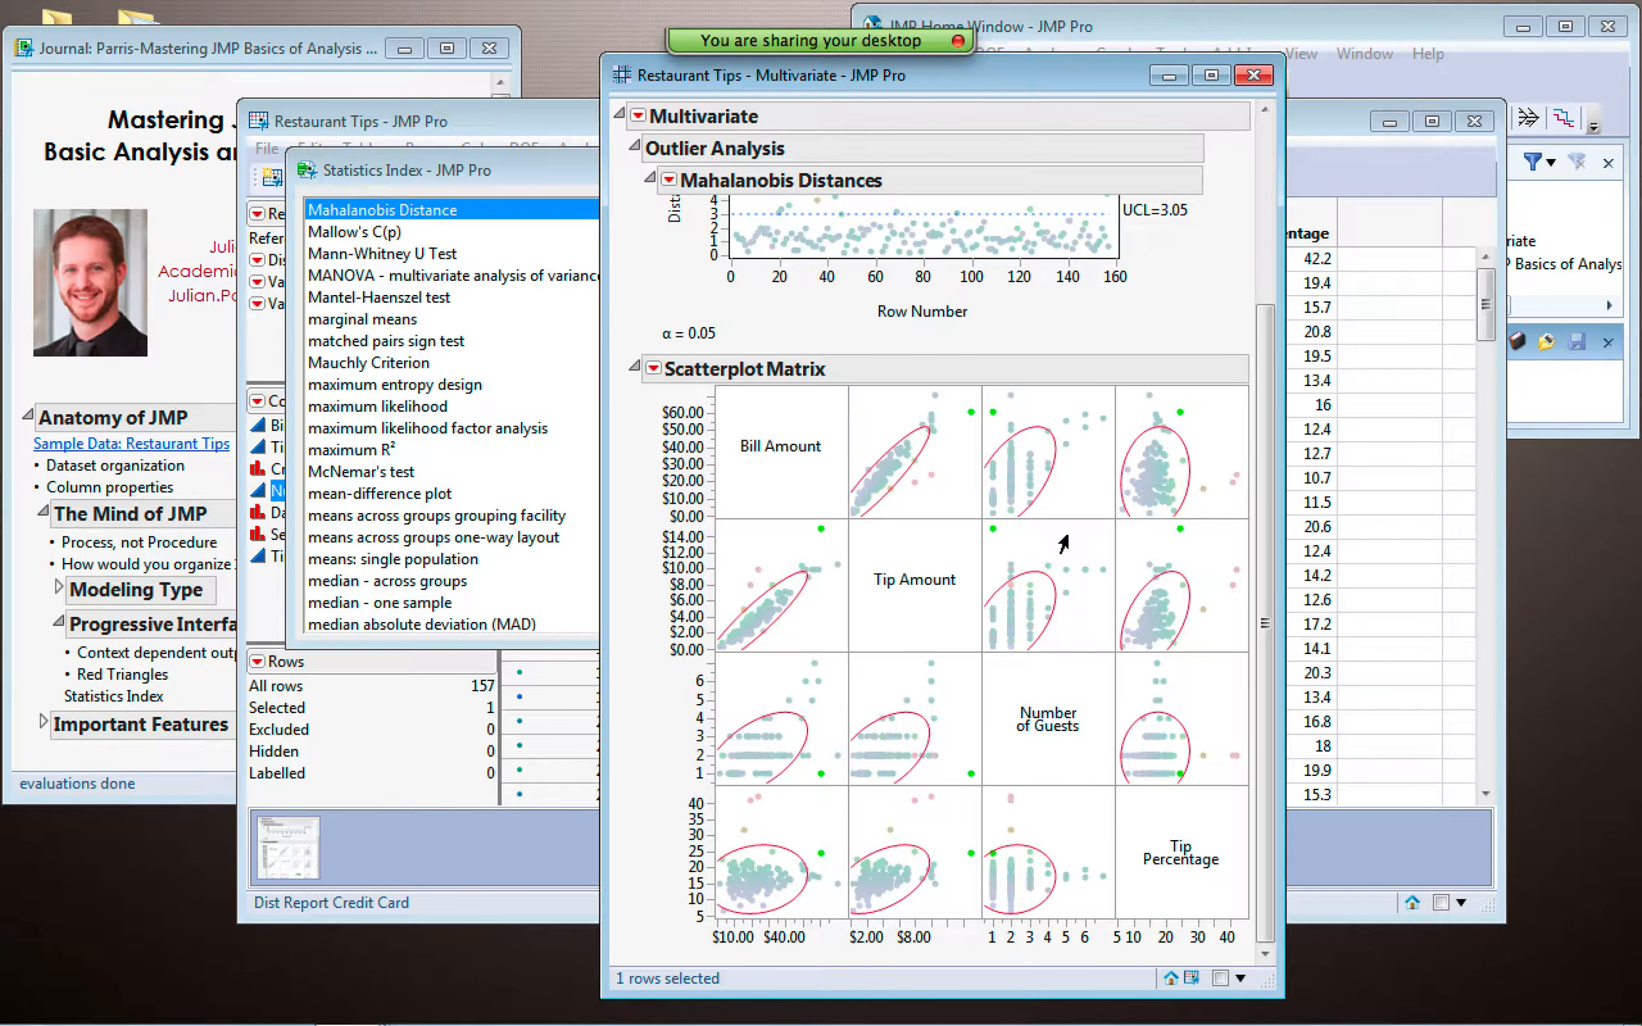
pyautogui.moveTo(1260, 430); pyautogui.dragTo(1047, 312)
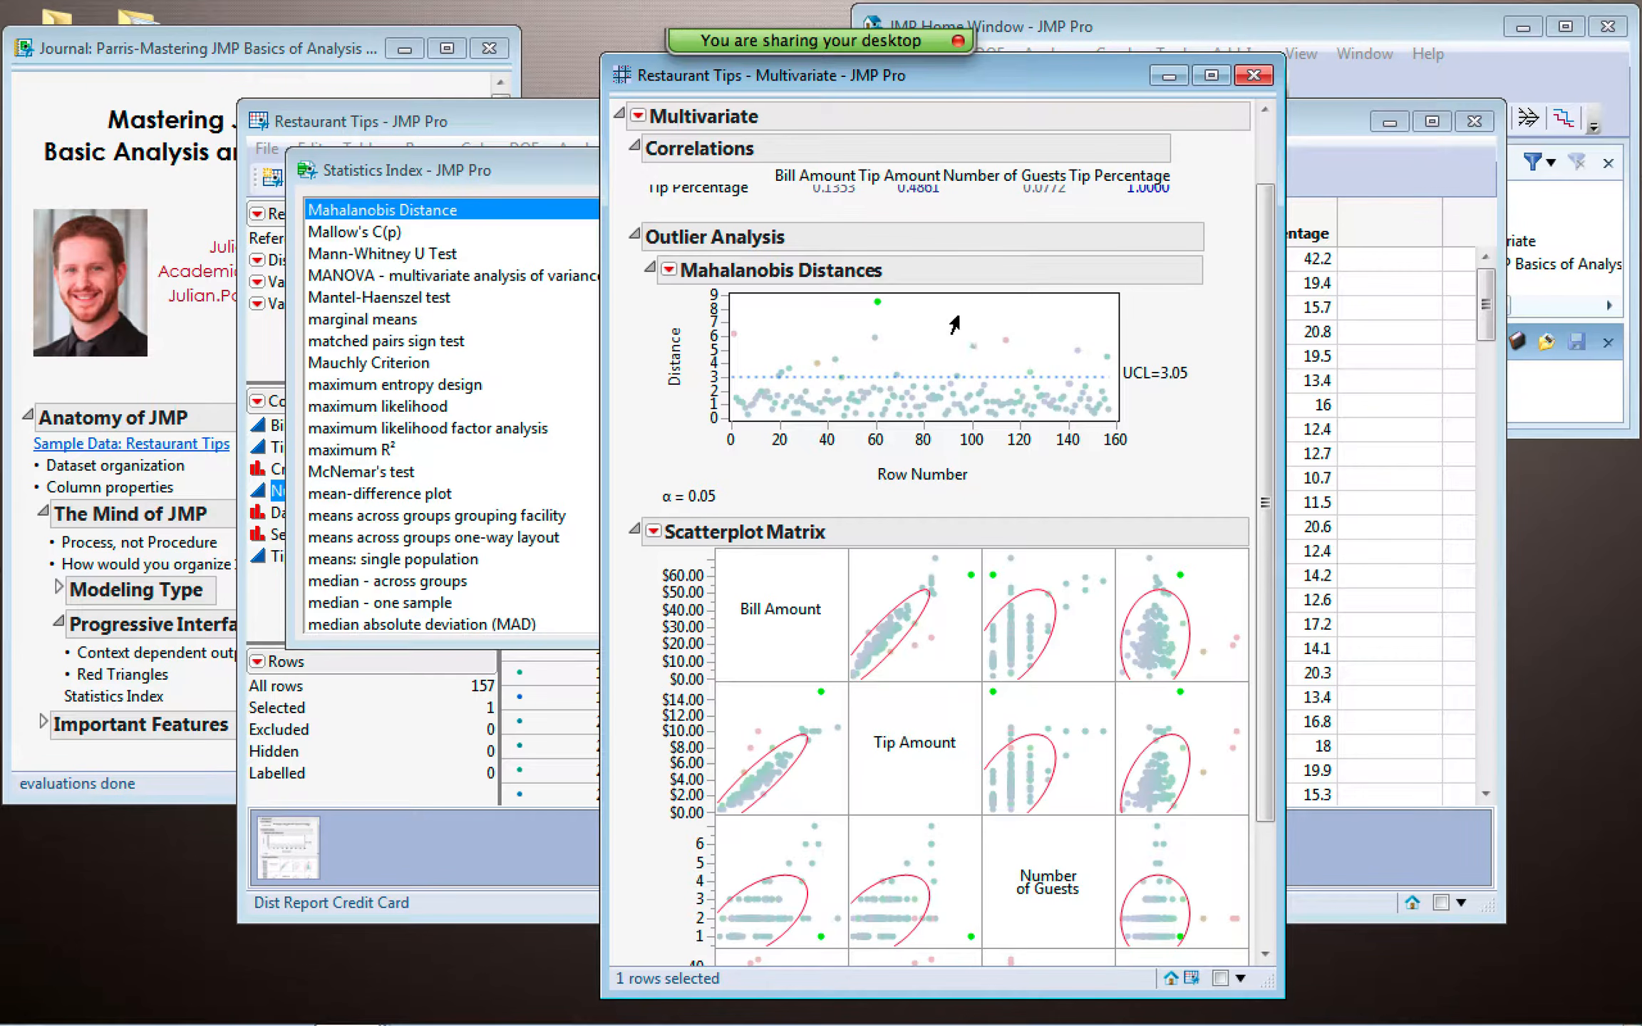
pyautogui.click(1254, 74)
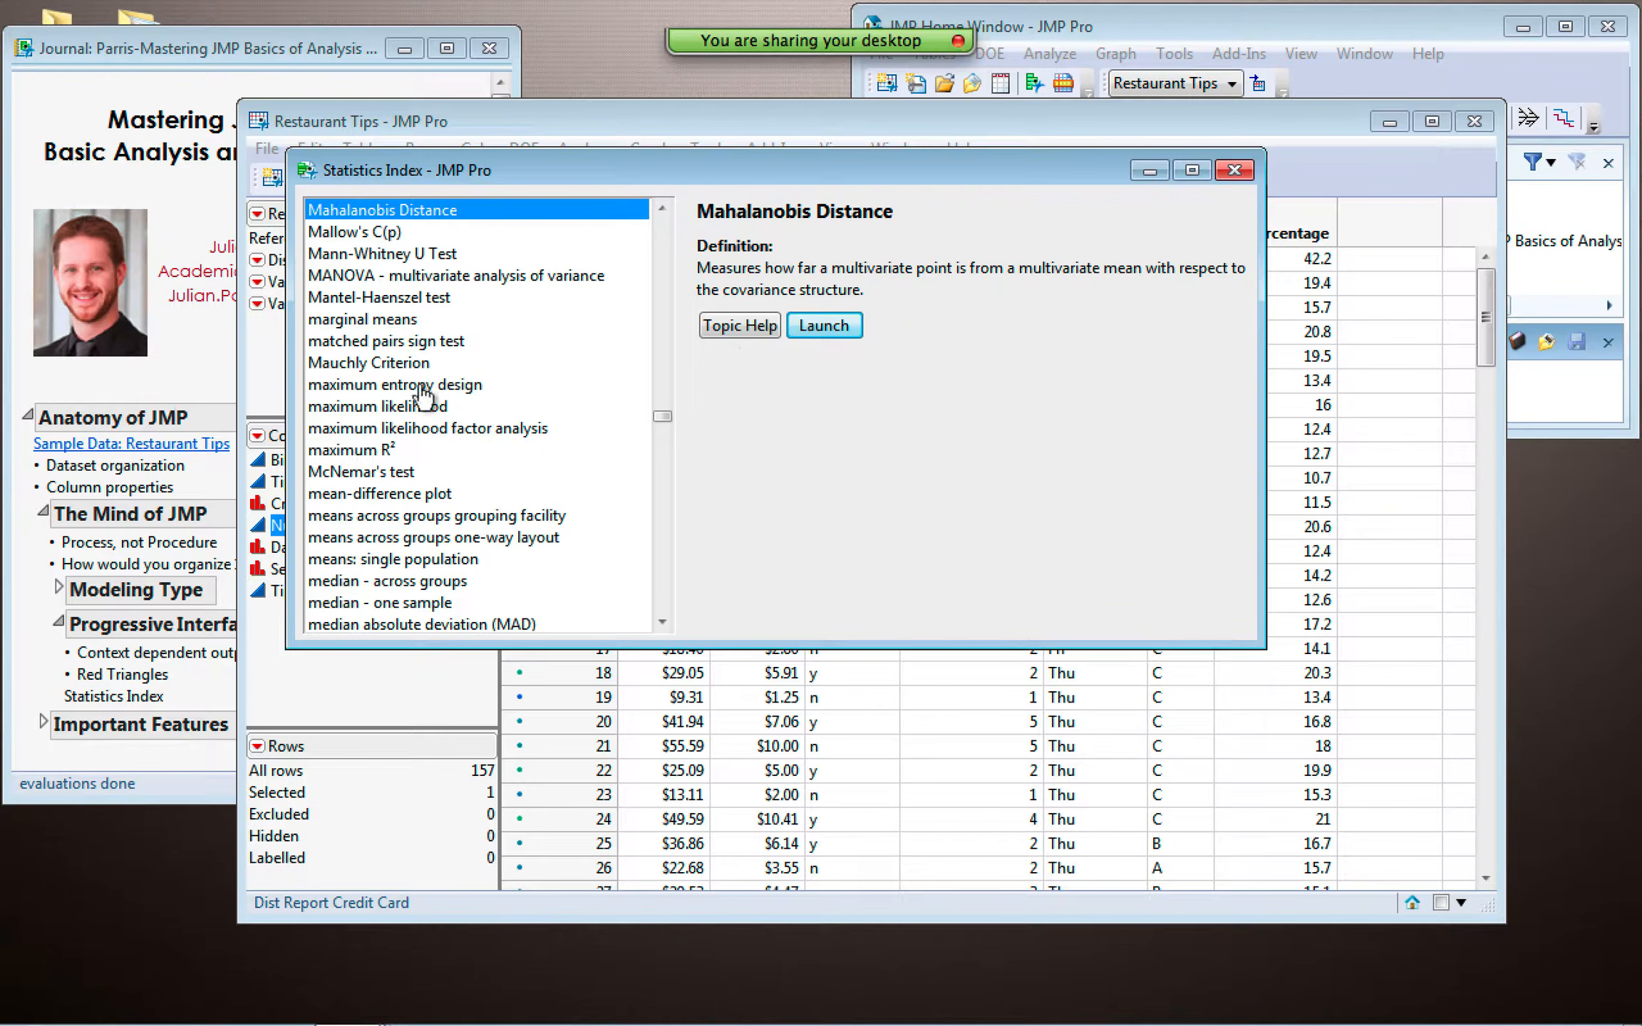
# - Close the Statistics Index, and collapse the Progressive Interface and The Mind of JMP sections of the journal
pyautogui.click(1232, 168)
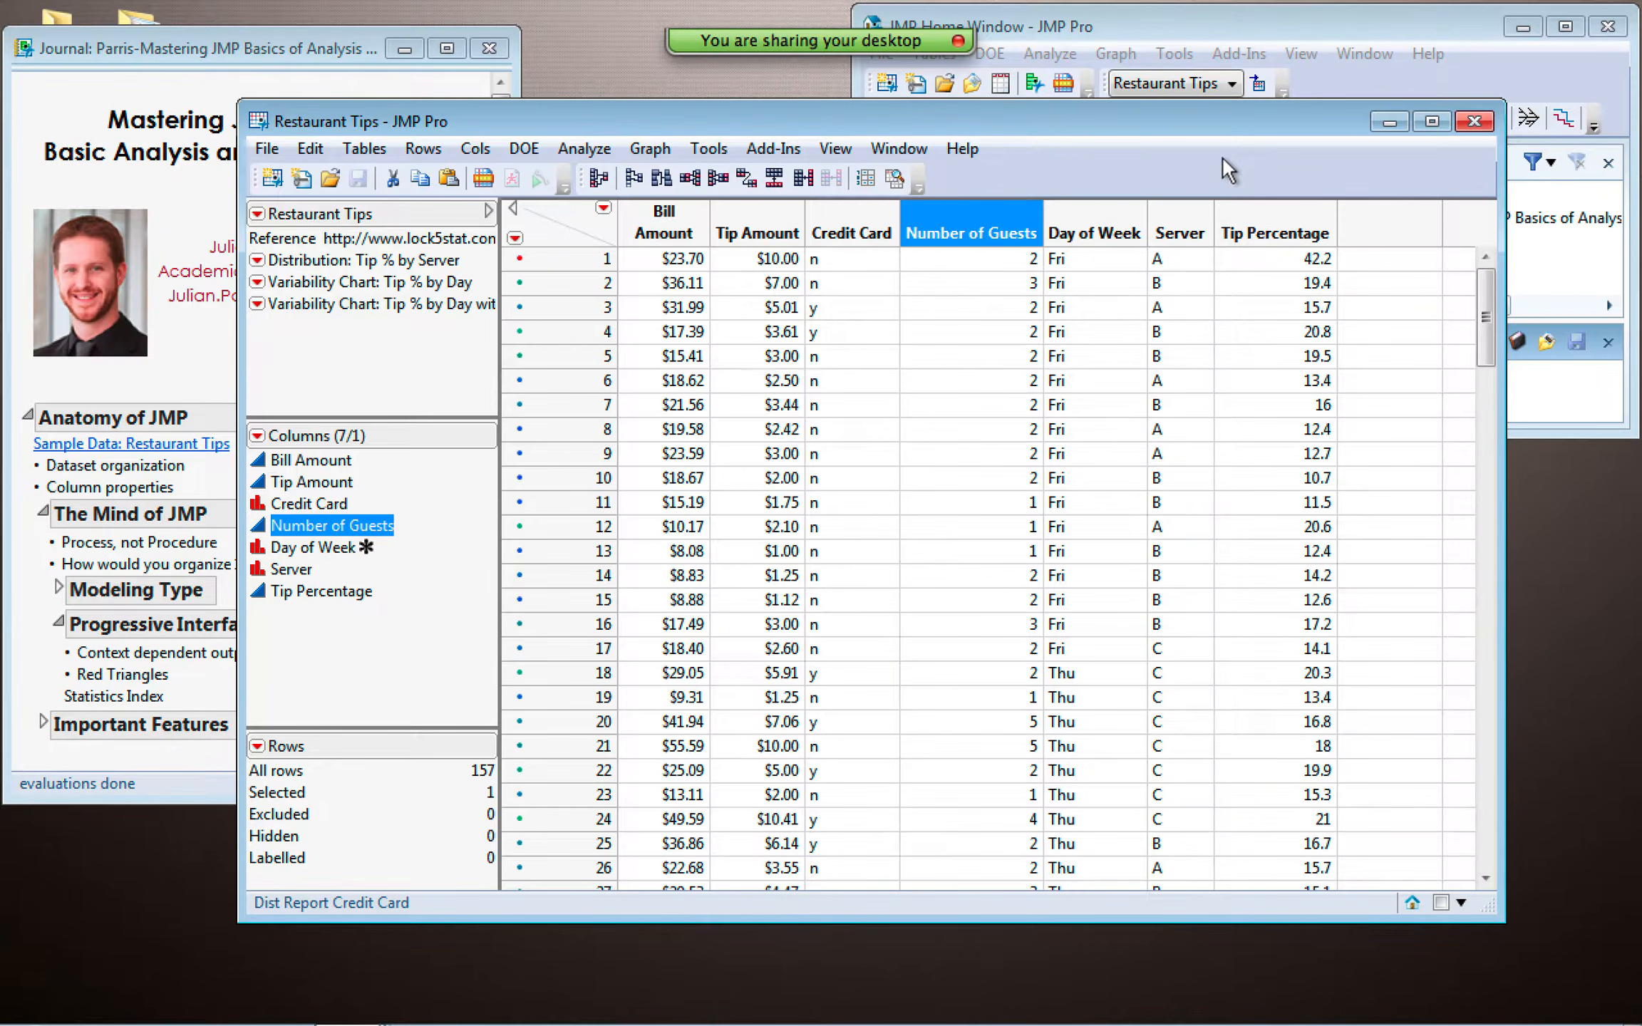
pyautogui.click(206, 653)
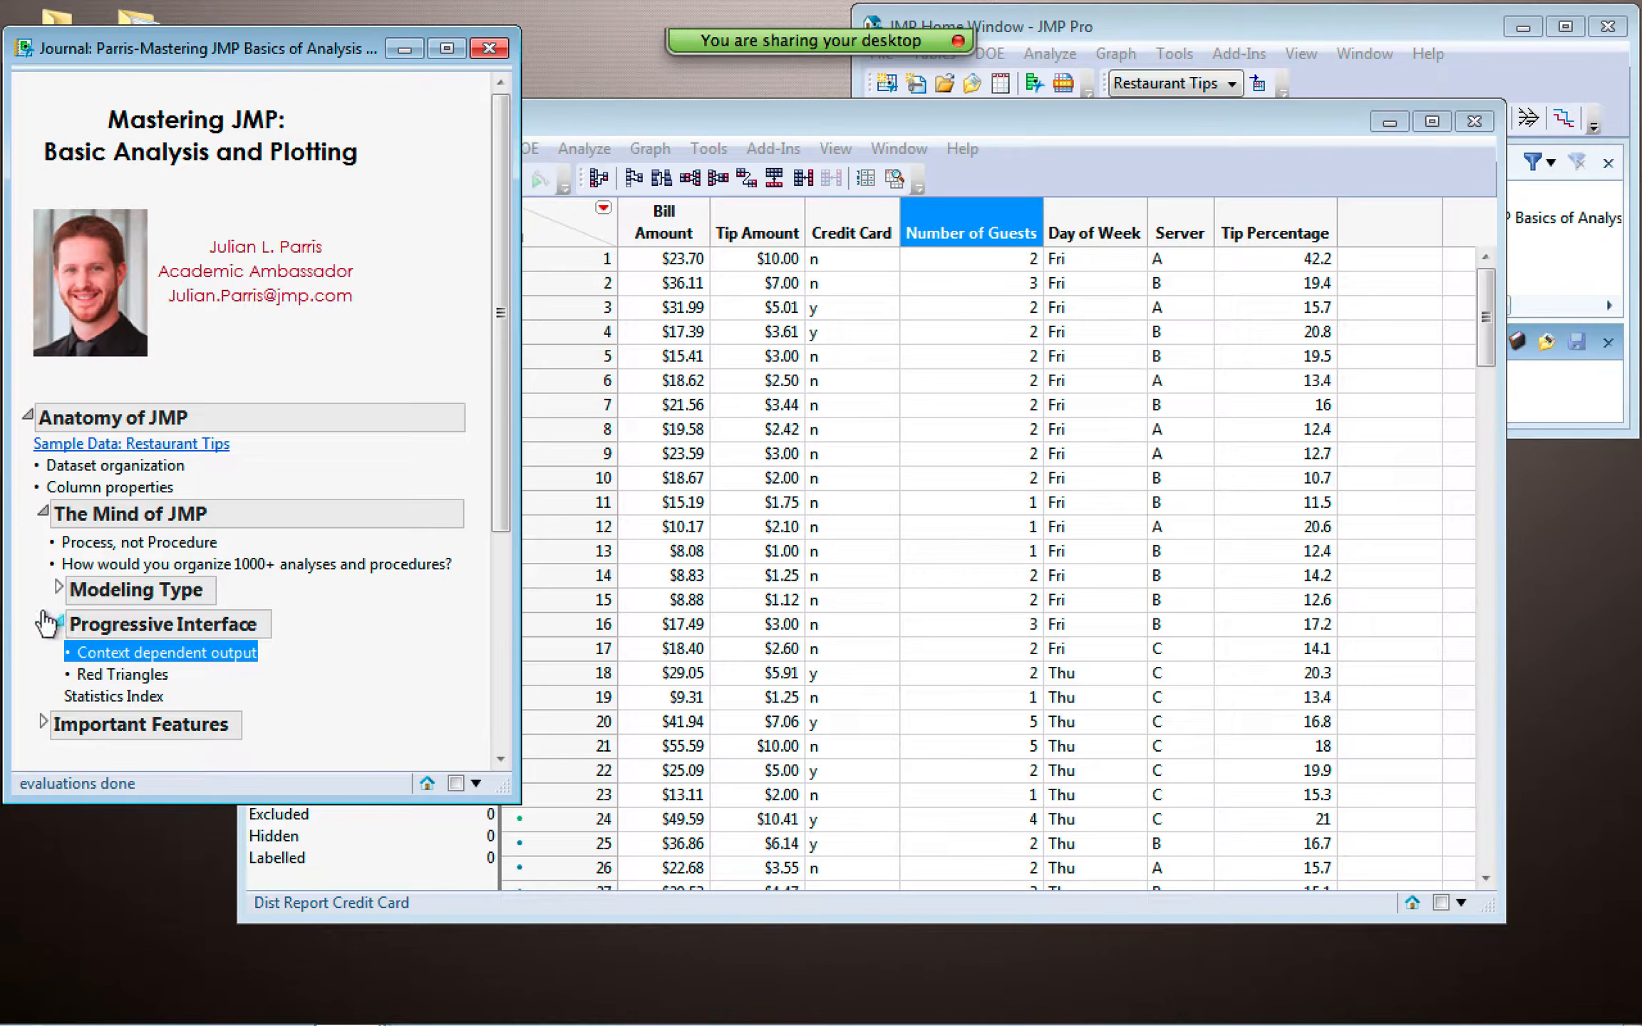
pyautogui.click(50, 622)
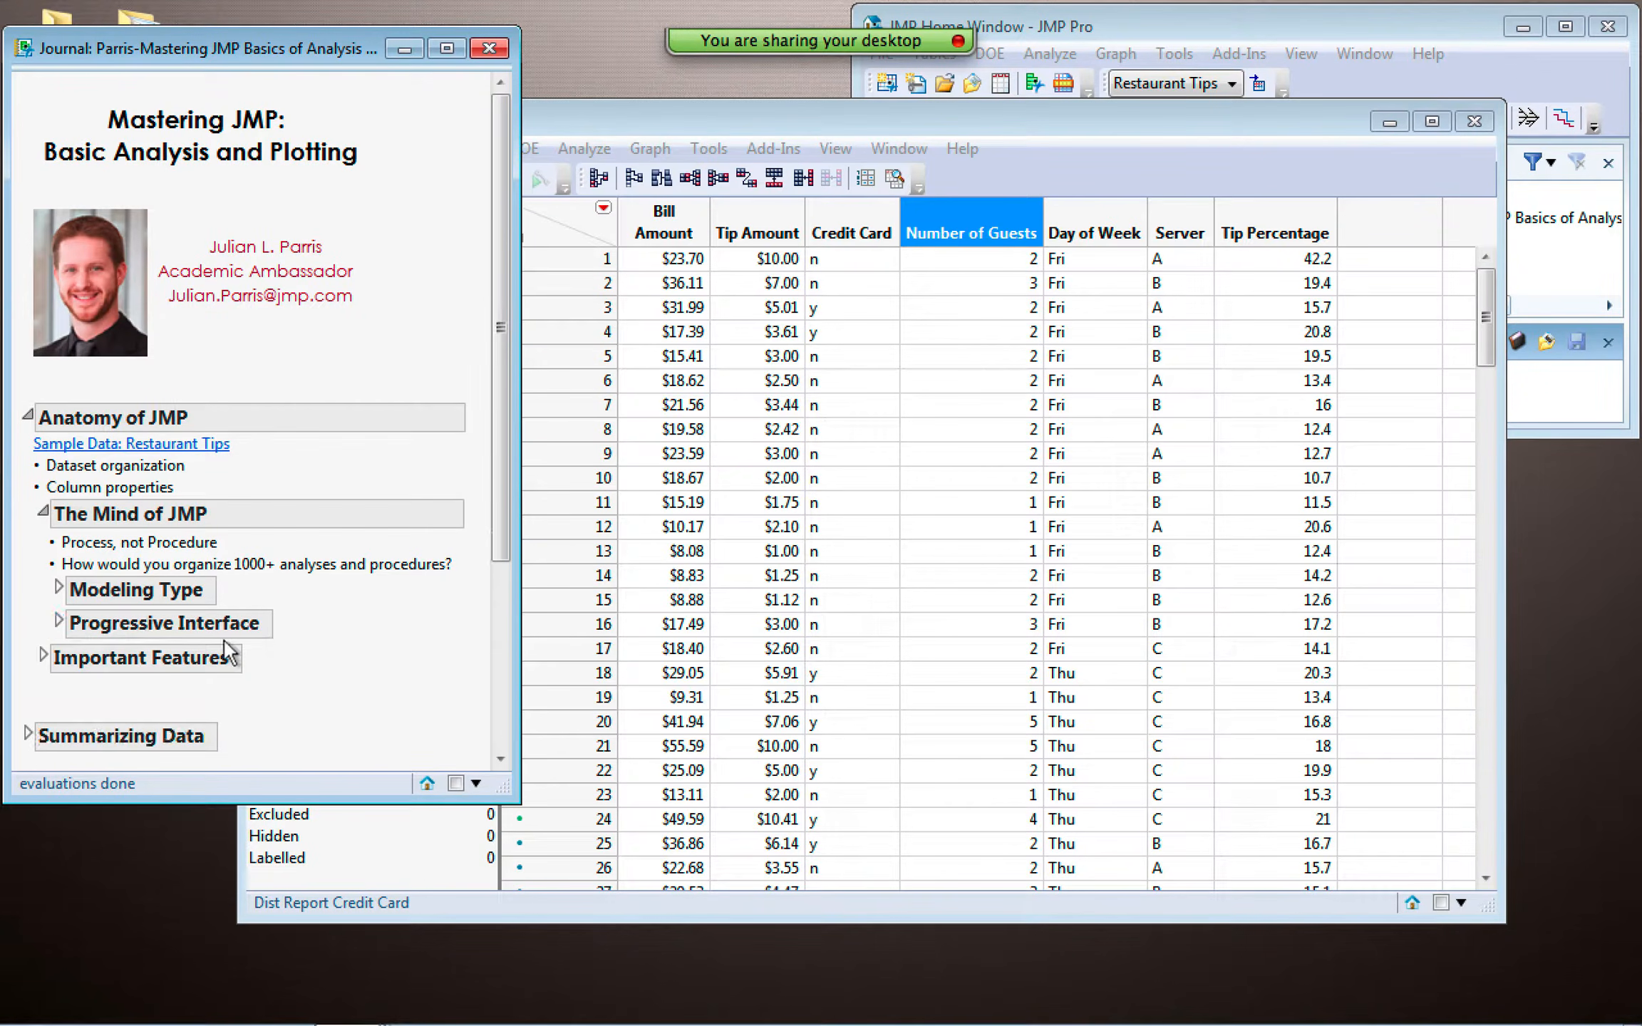
pyautogui.click(42, 510)
pyautogui.click(796, 108)
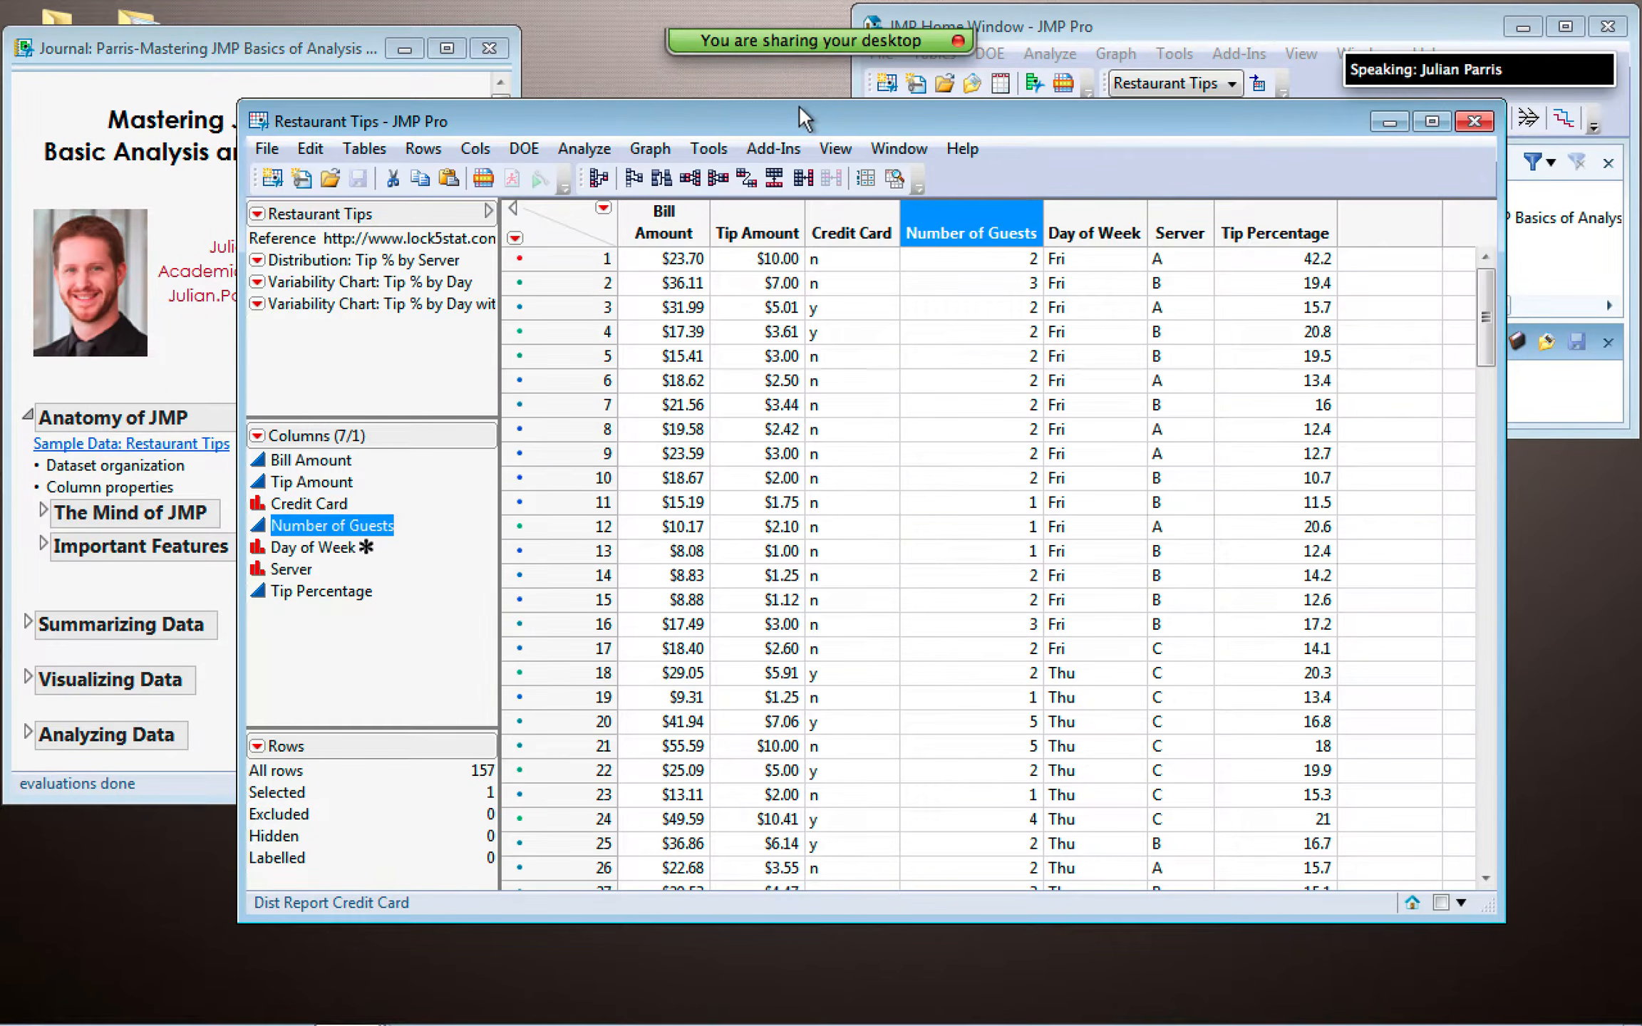
# - Expand the Important Features section of the journal
pyautogui.click(553, 149)
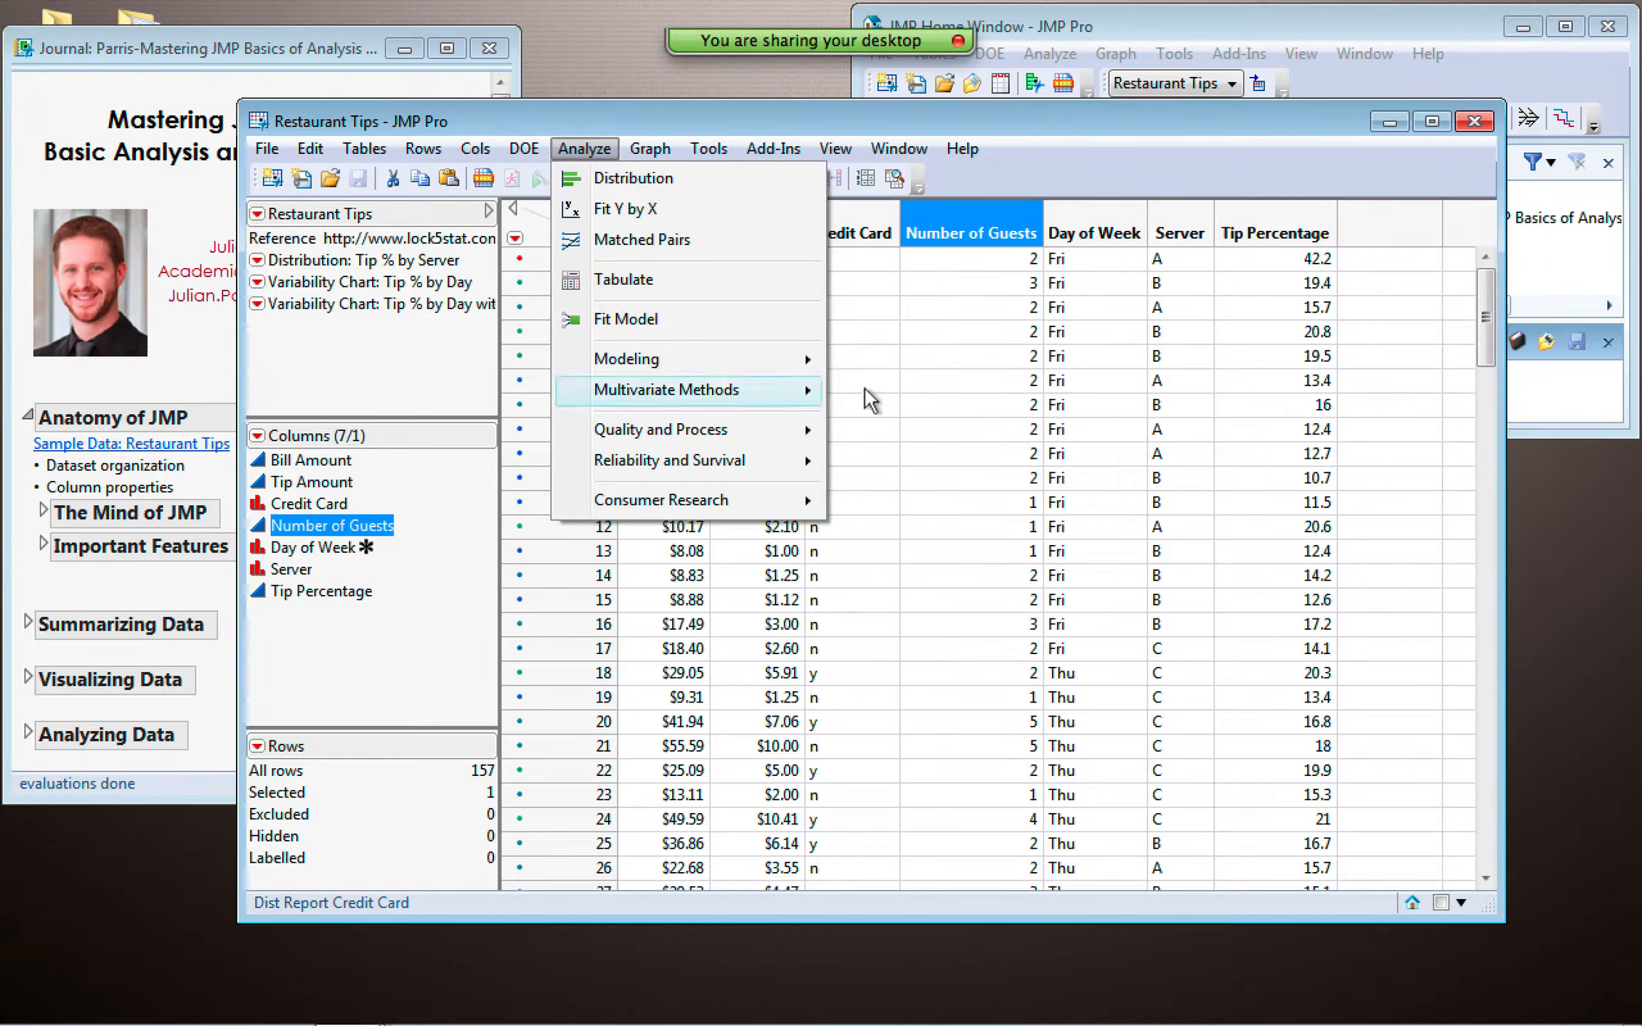
pyautogui.click(144, 562)
pyautogui.click(39, 544)
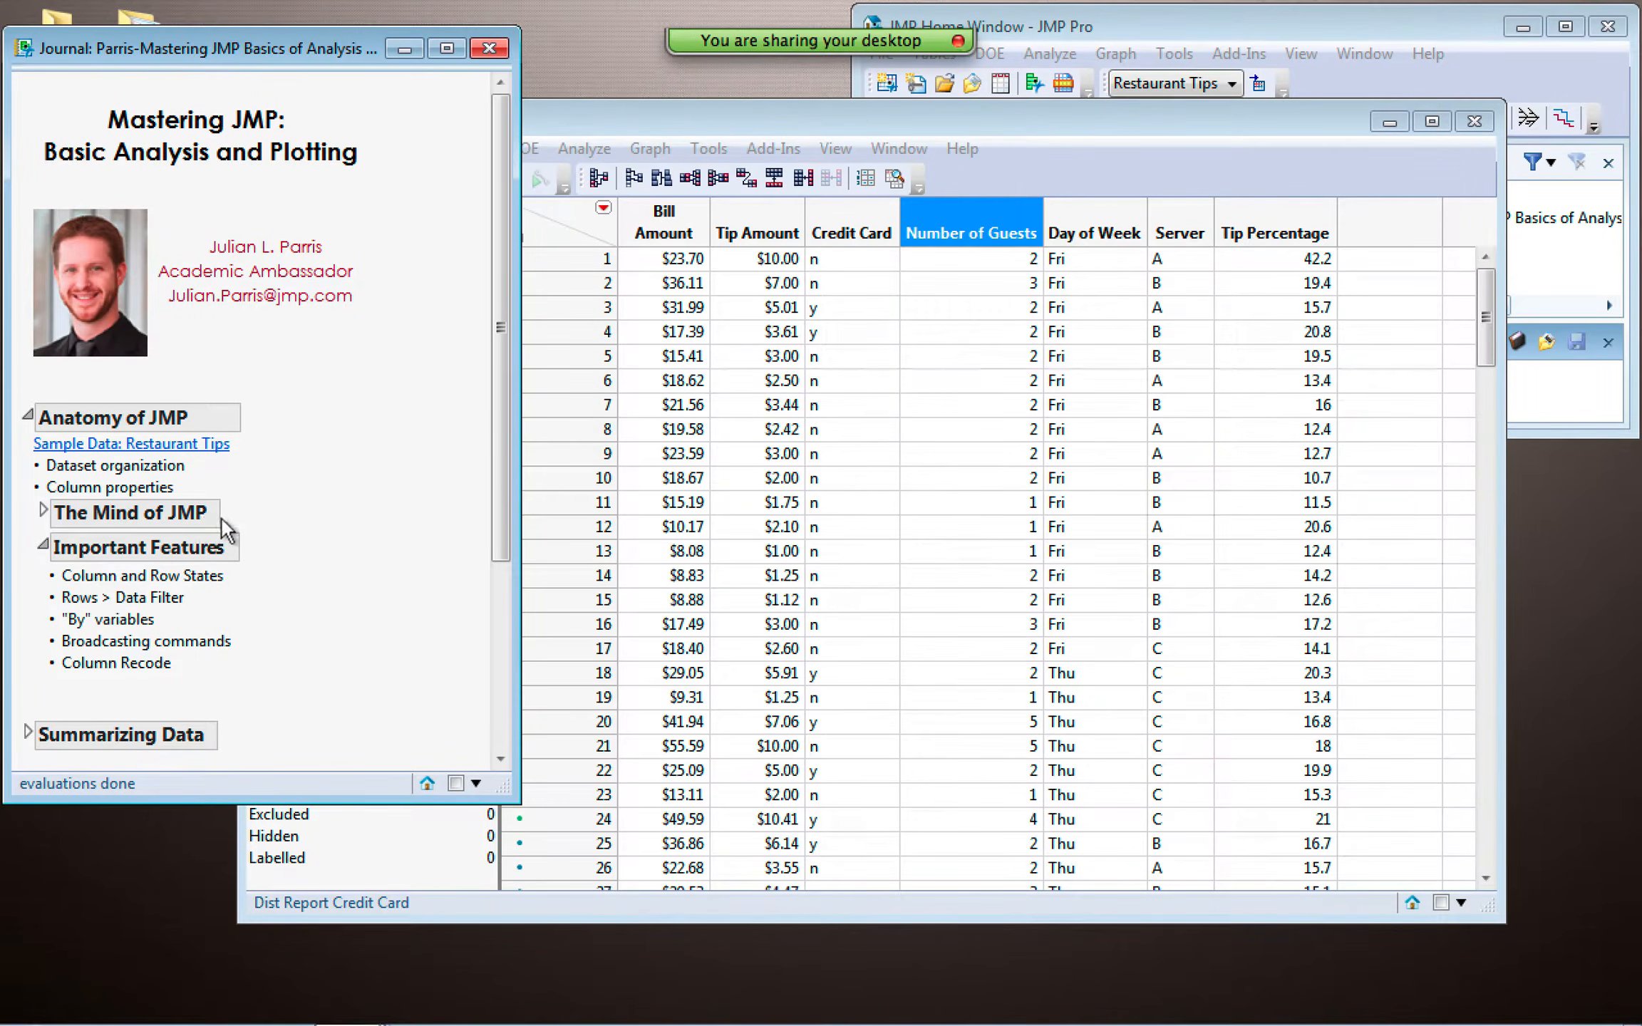
# - Select rows 9 to 13 of the data table and review the row state options without applying any
pyautogui.click(568, 527)
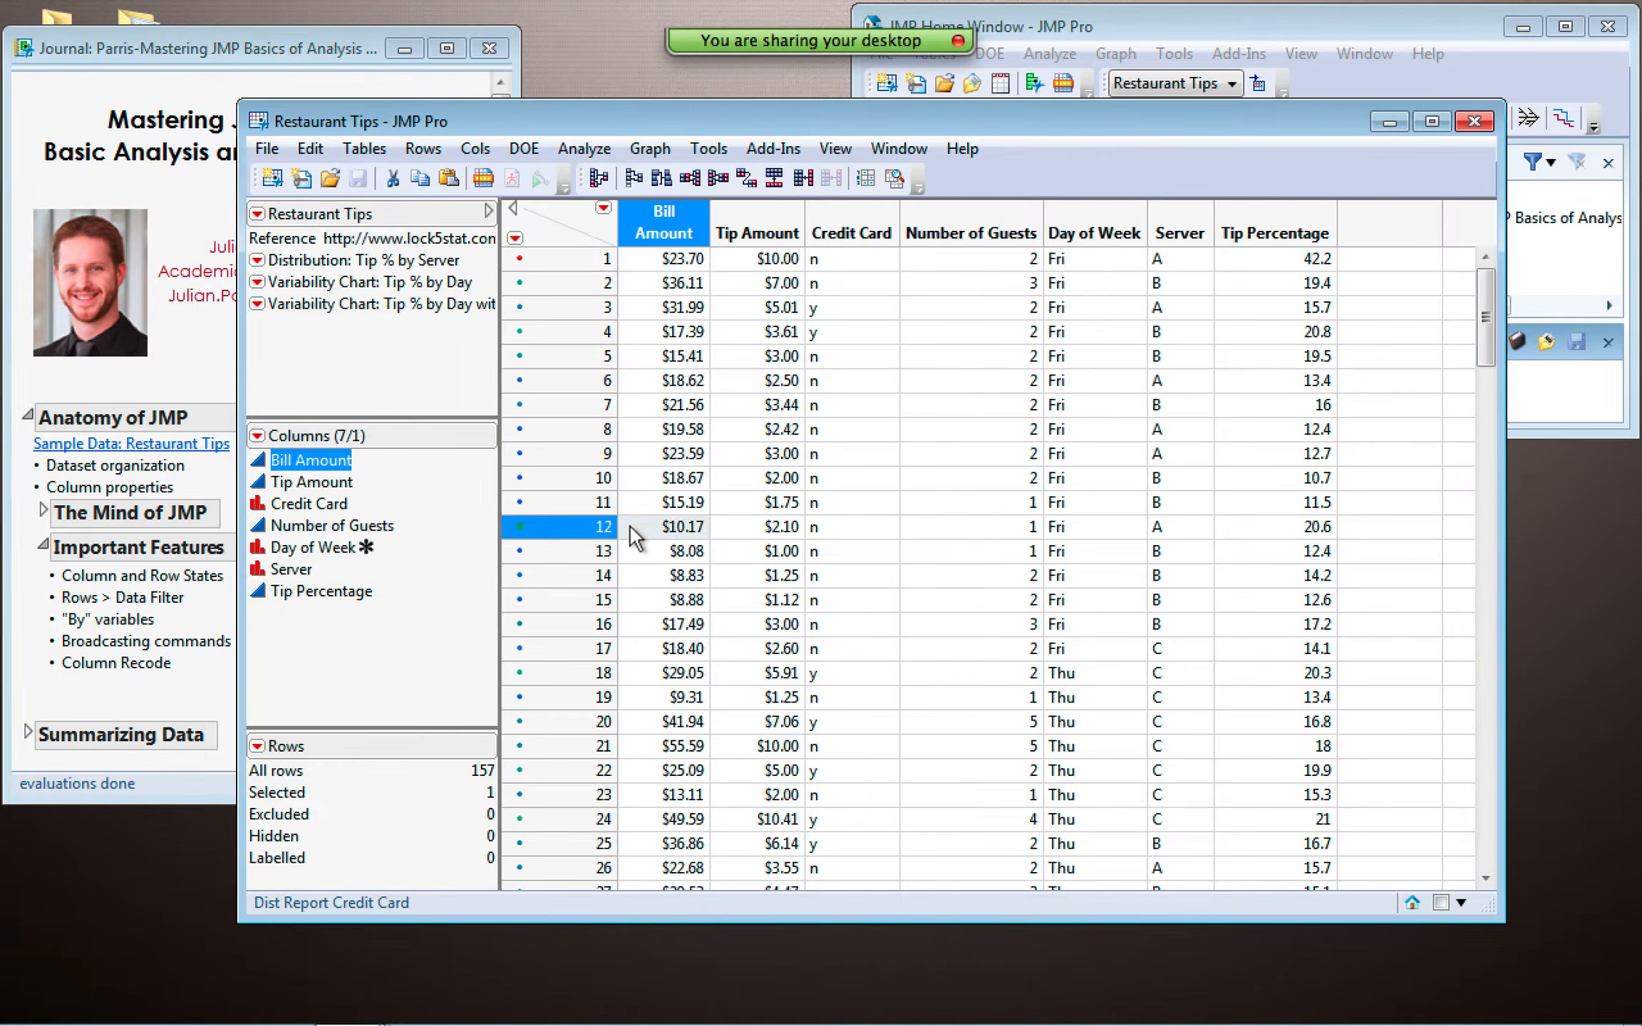
pyautogui.moveTo(563, 453); pyautogui.dragTo(564, 551)
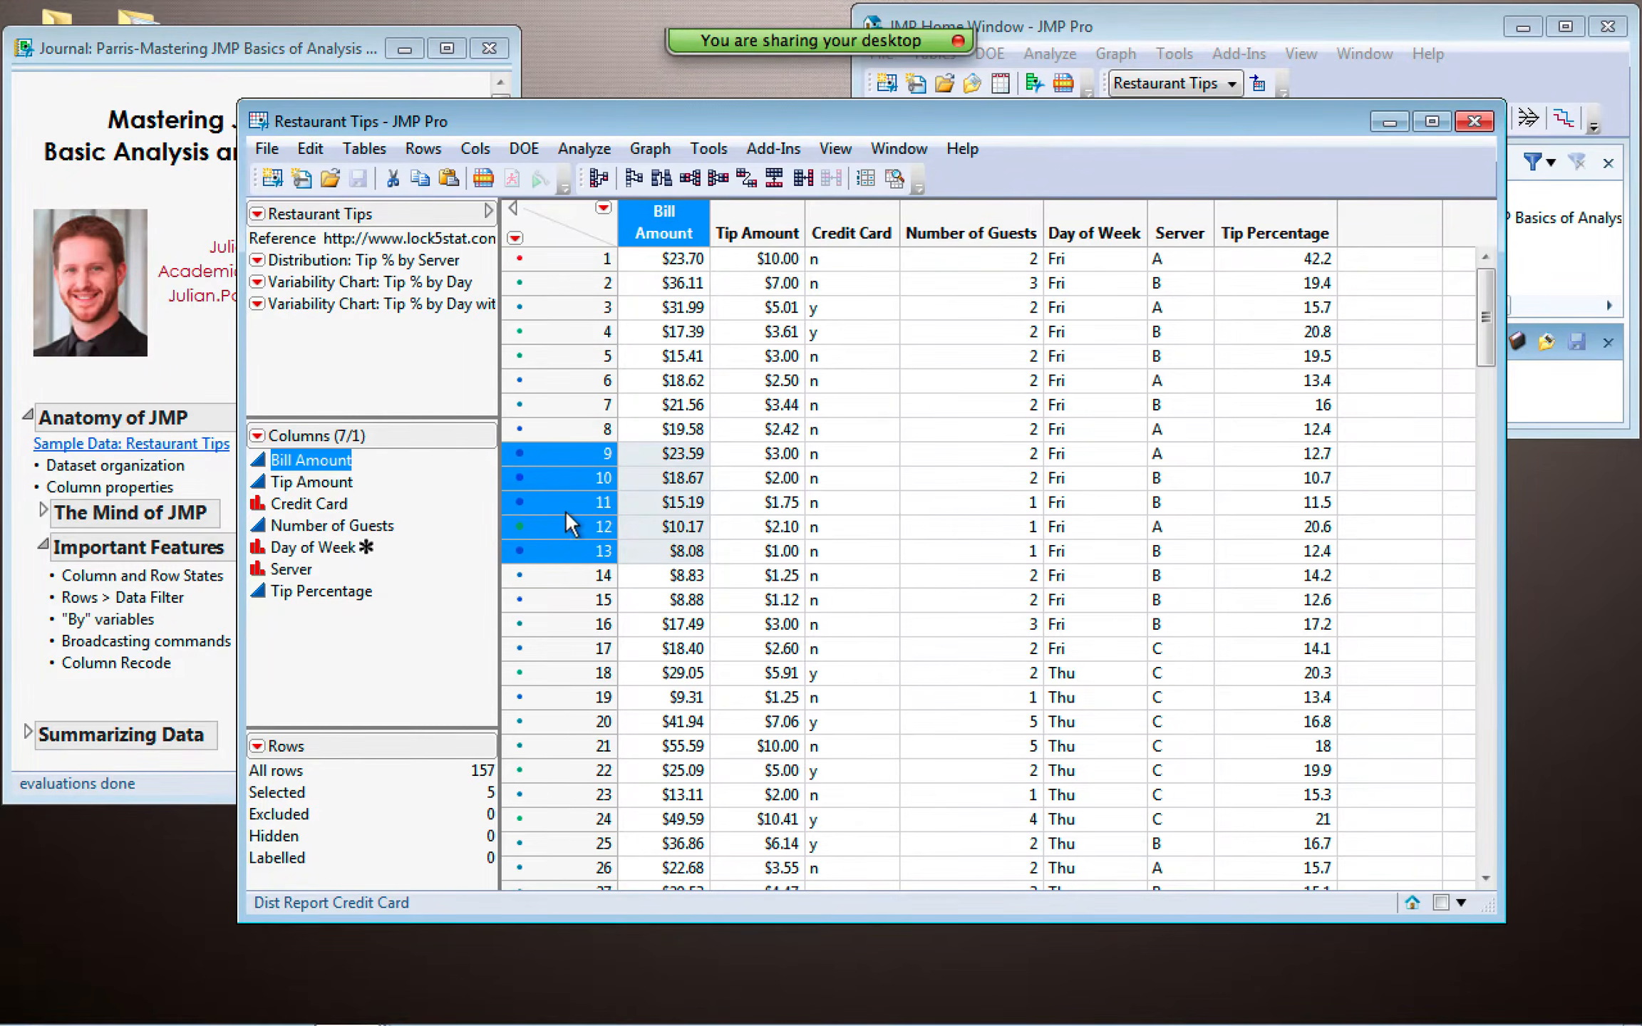
pyautogui.rightClick(566, 512)
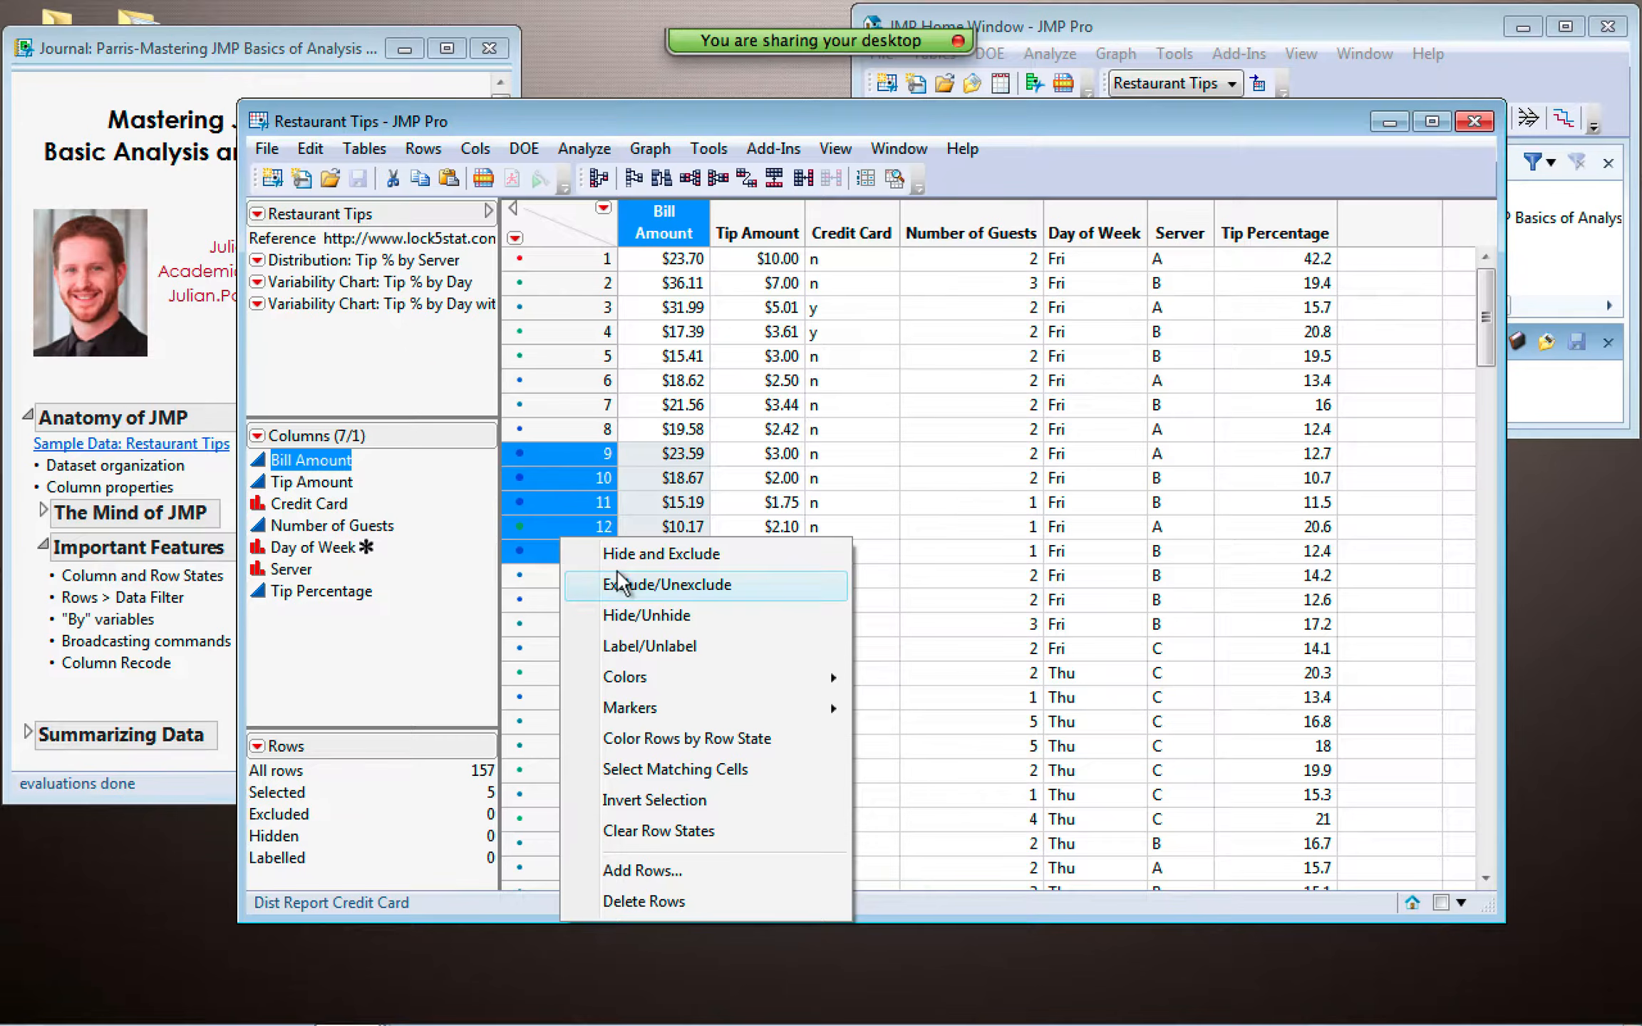
pyautogui.click(555, 452)
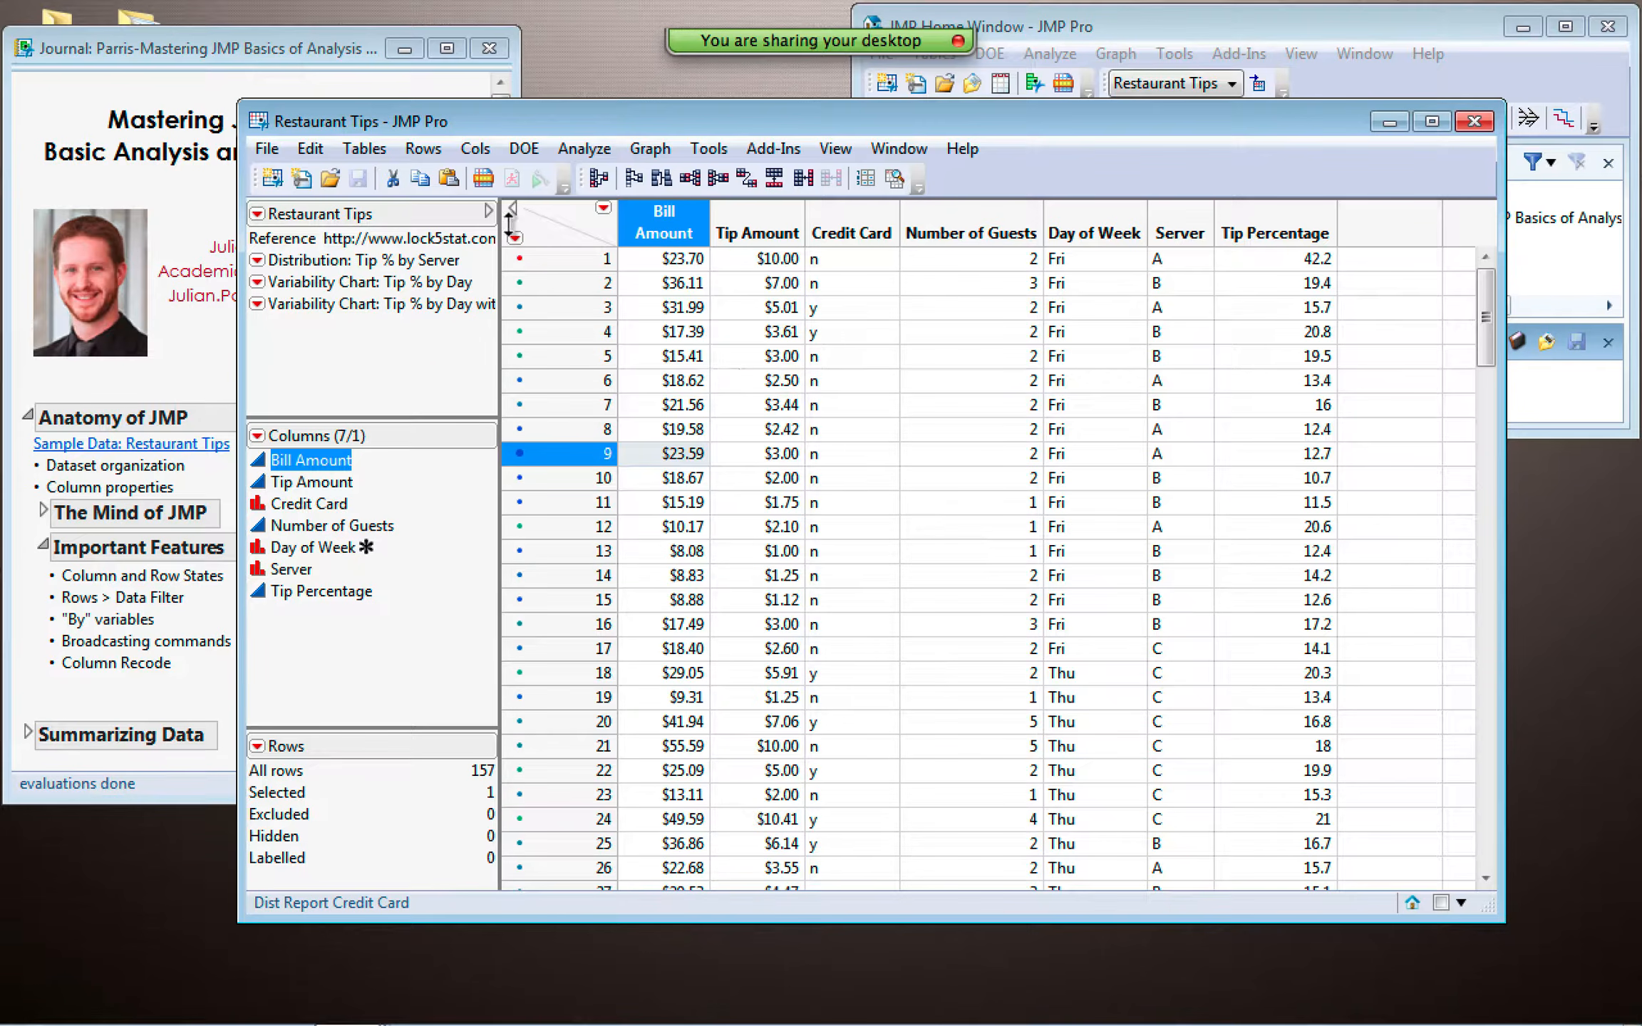
# - Open the Data Filter for the Restaurant Tips table and add Server as the filter column
pyautogui.click(424, 138)
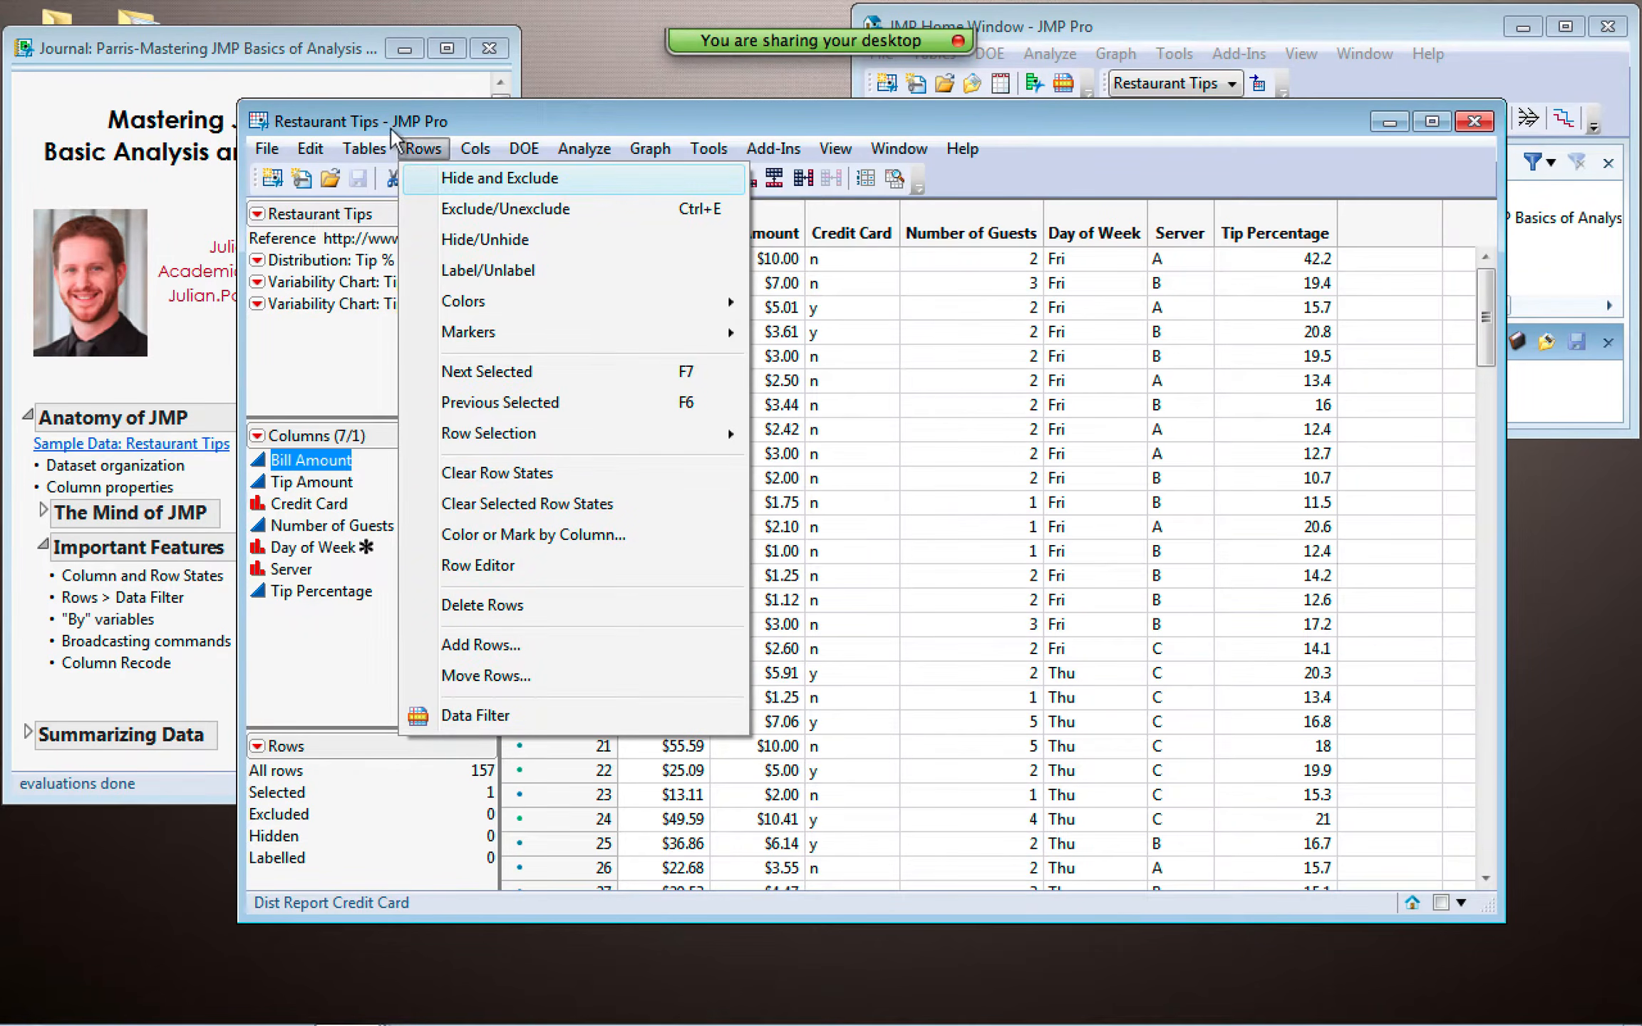
pyautogui.click(423, 139)
pyautogui.click(423, 143)
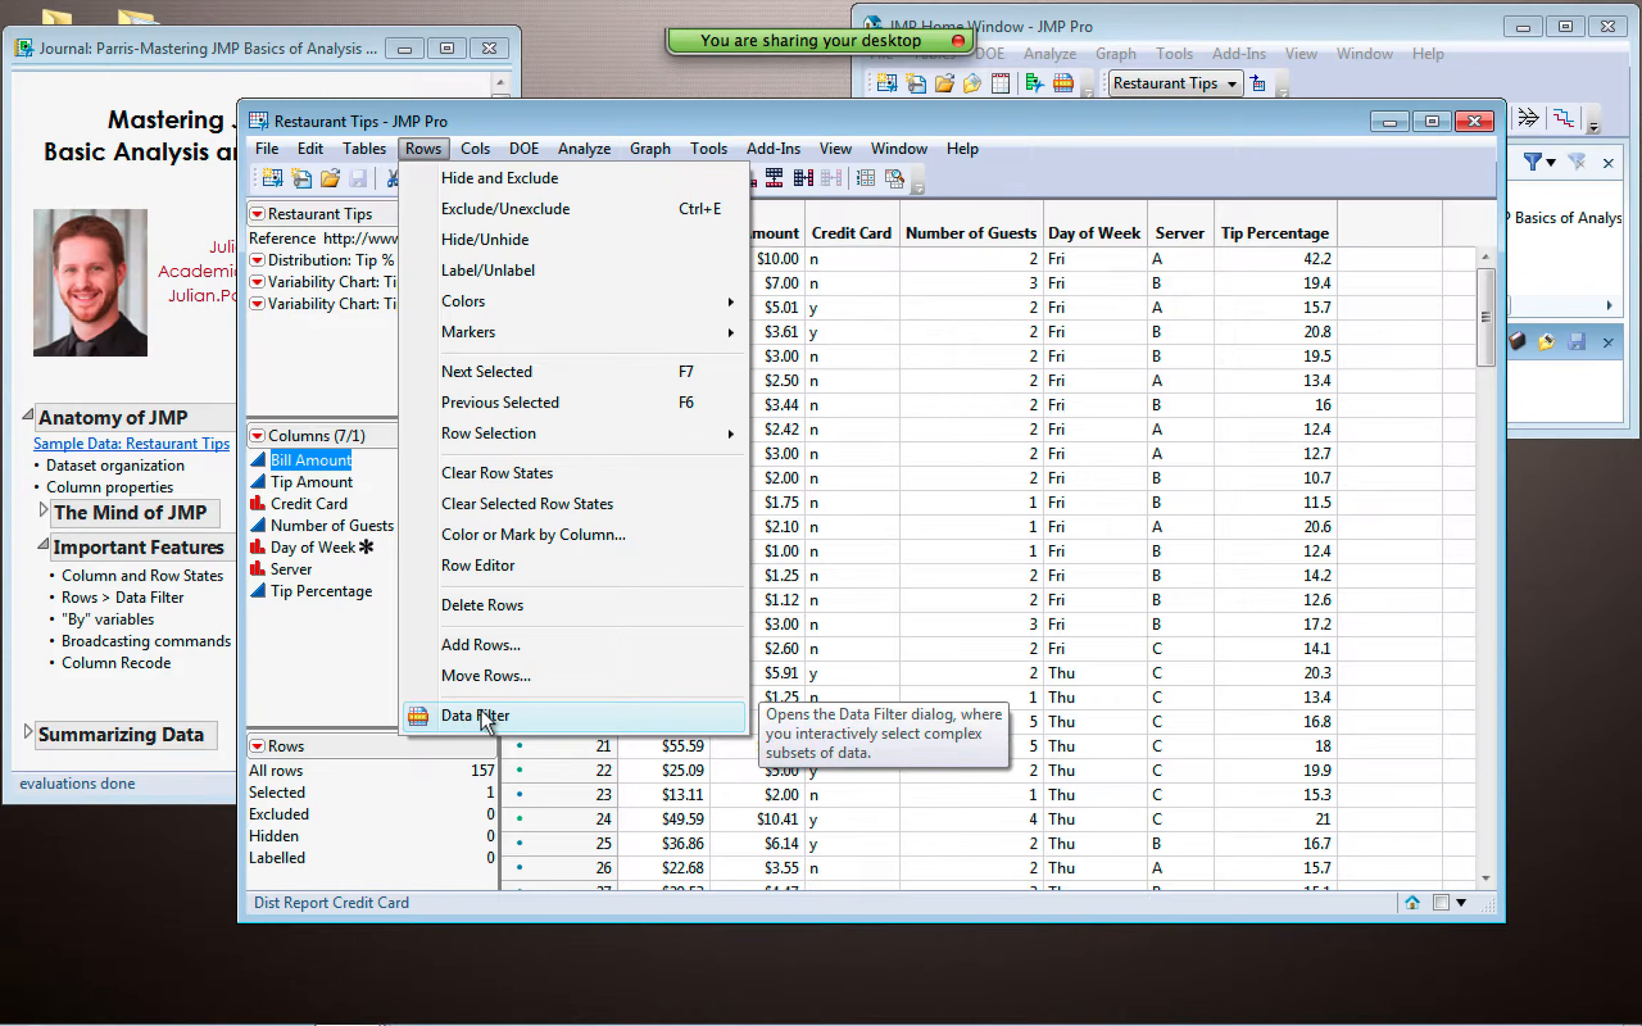
pyautogui.click(531, 711)
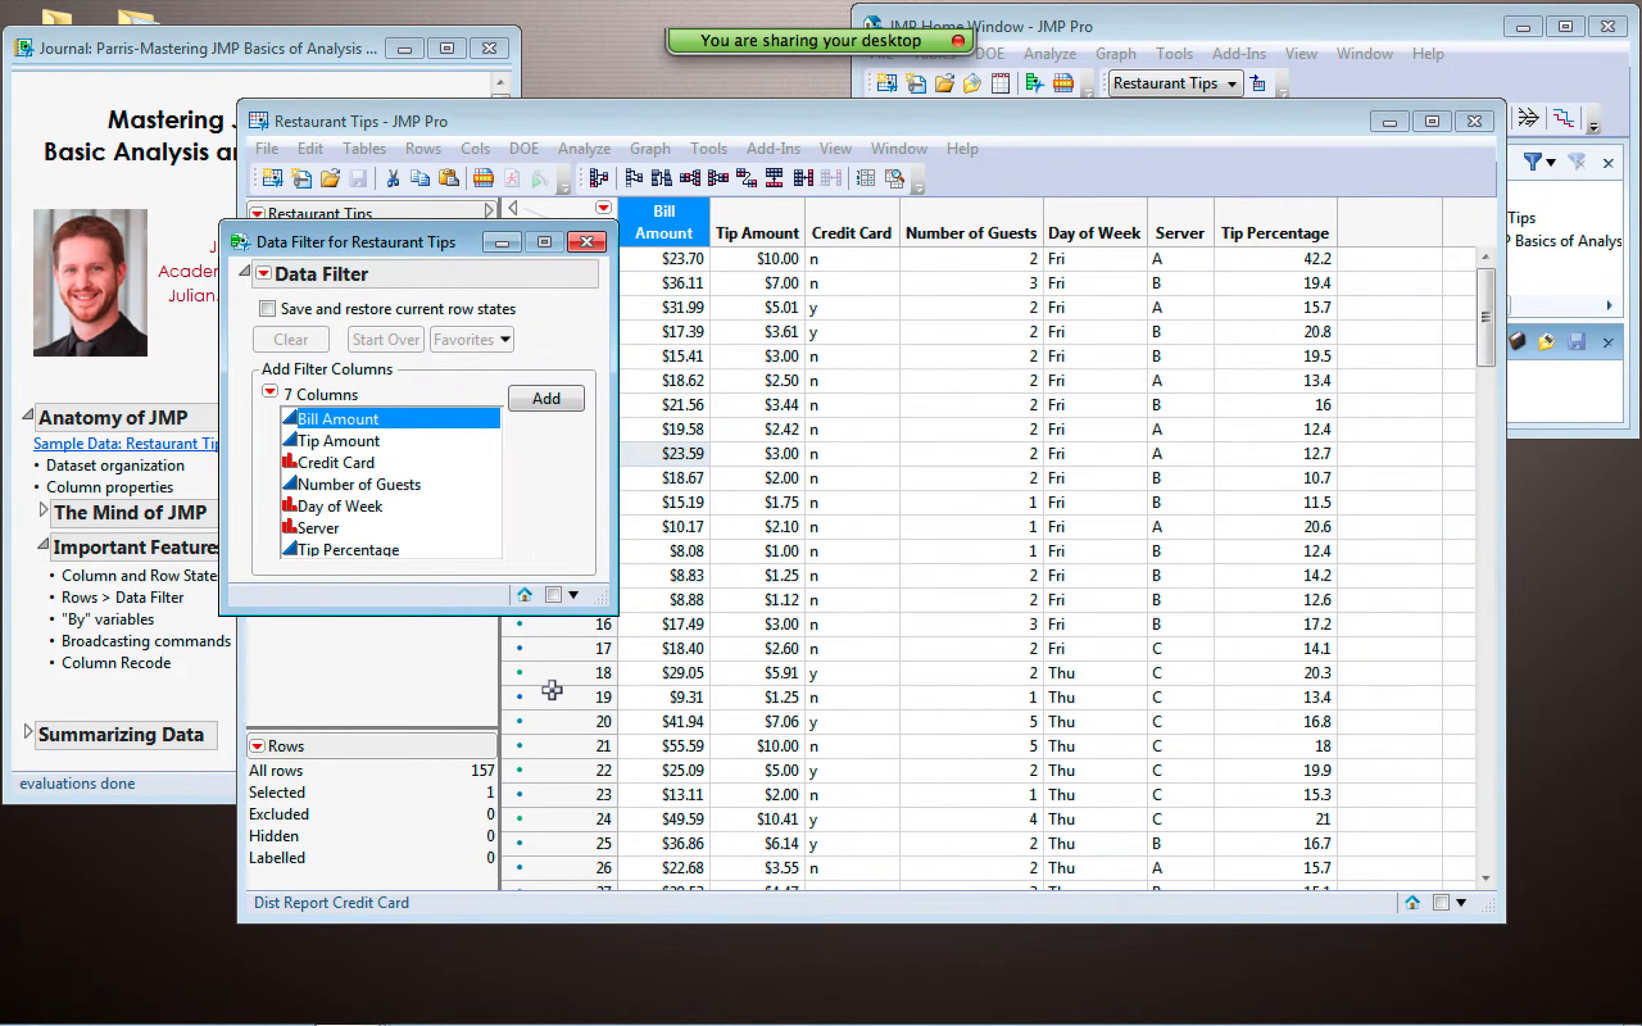
pyautogui.moveTo(448, 244); pyautogui.dragTo(830, 239)
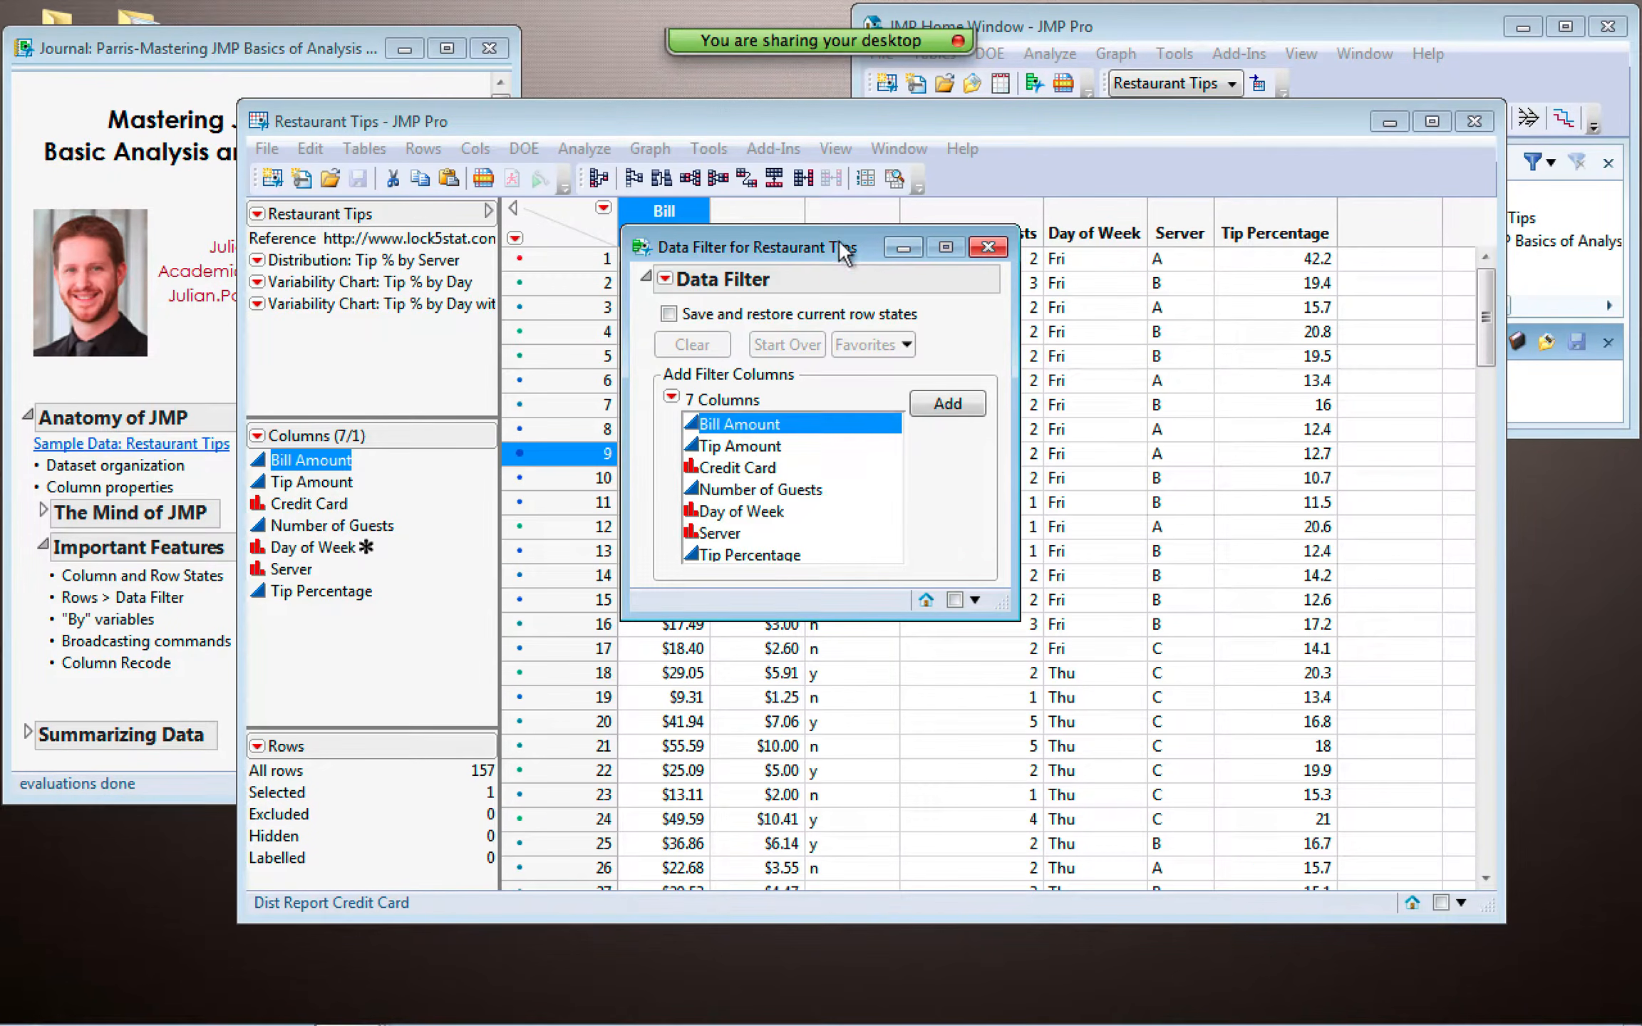
pyautogui.click(714, 534)
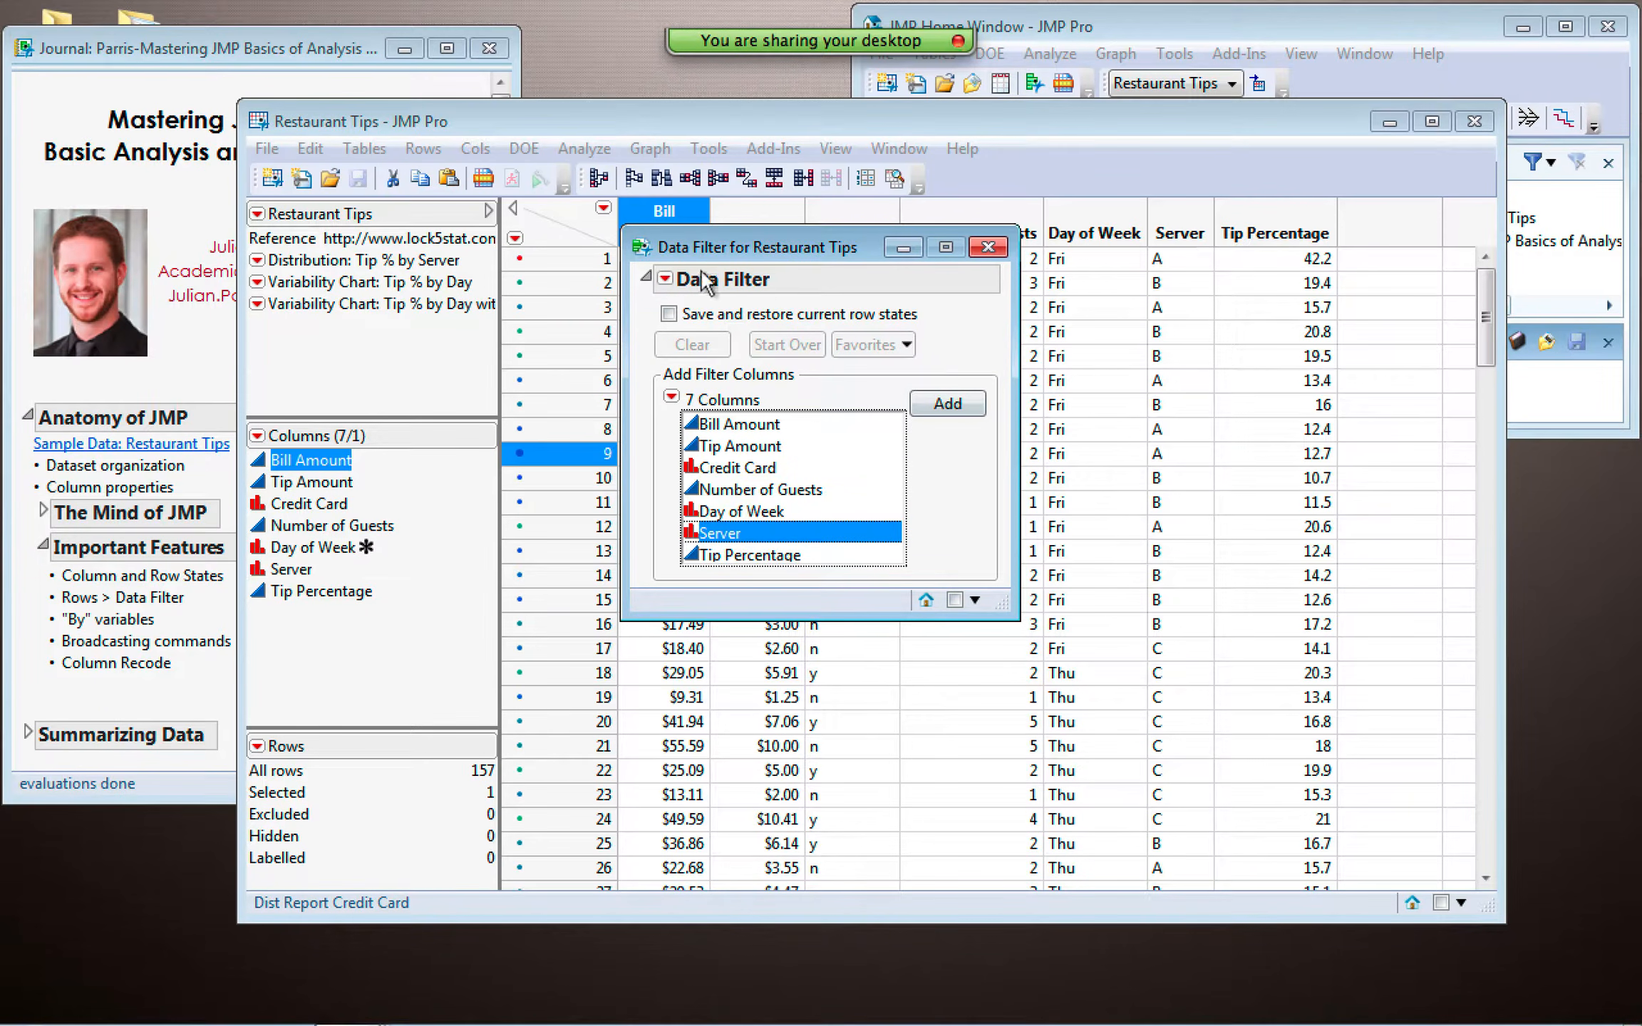
pyautogui.click(947, 405)
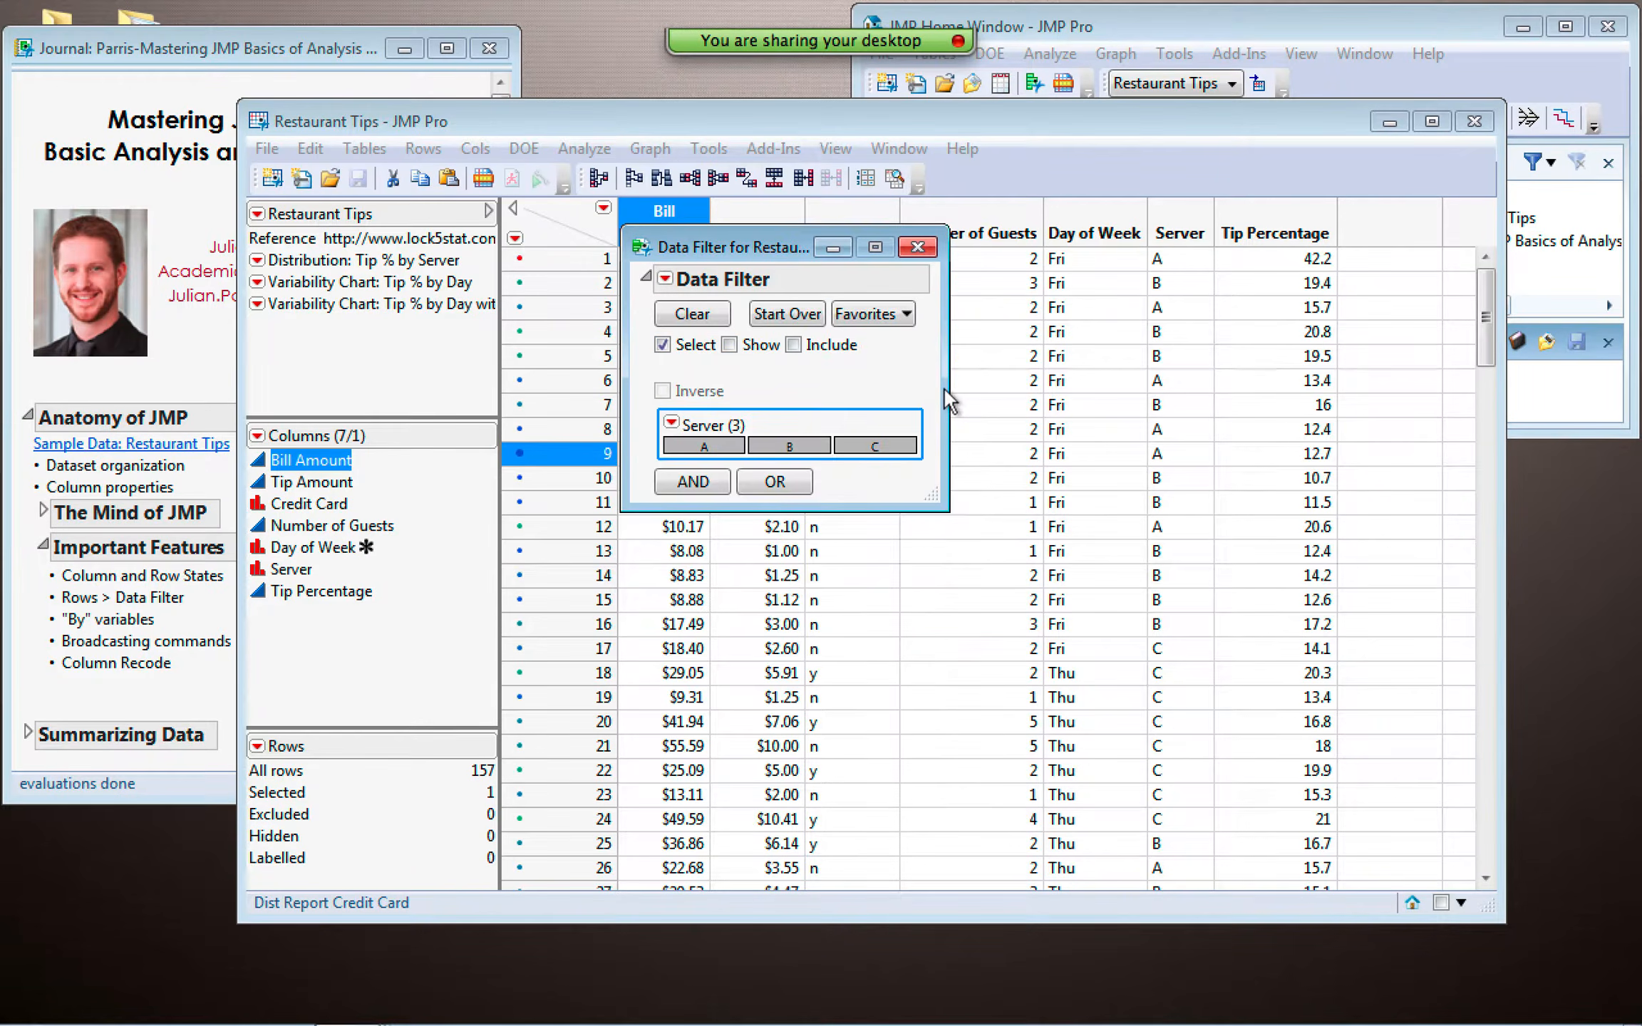
# - Filter the table to Server A with Show and Include enabled, and move the filter window clear of the data
pyautogui.click(713, 457)
pyautogui.moveTo(759, 246); pyautogui.dragTo(1033, 304)
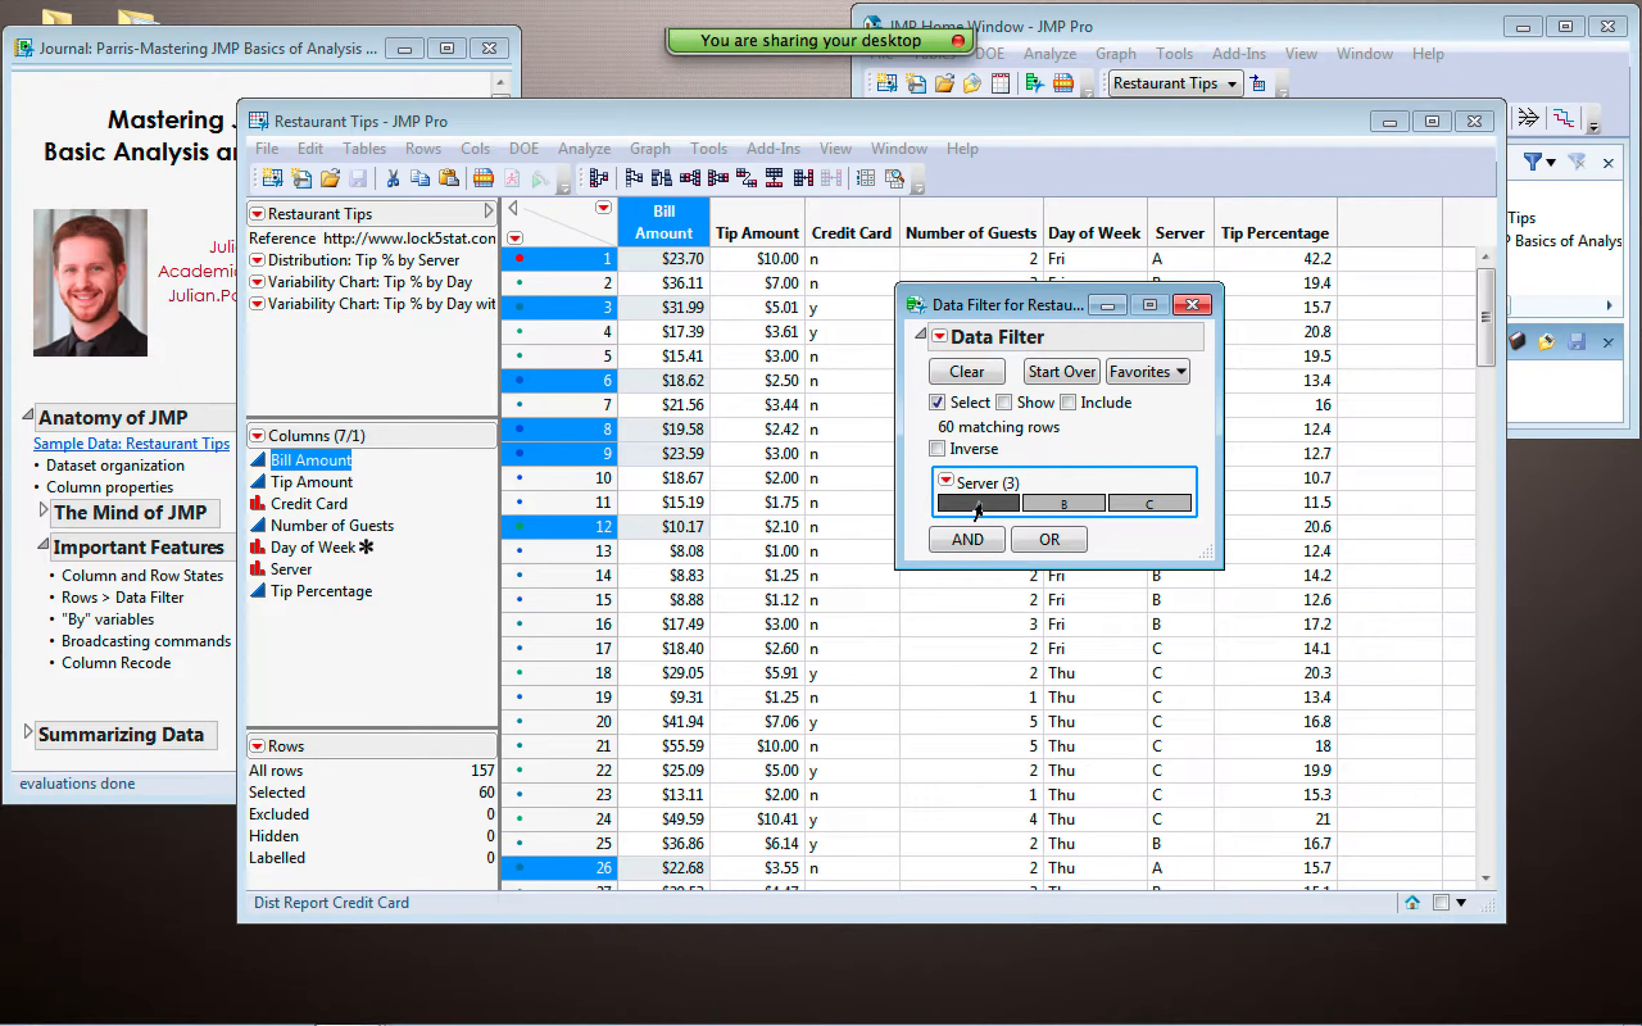
pyautogui.click(1030, 403)
pyautogui.click(1069, 401)
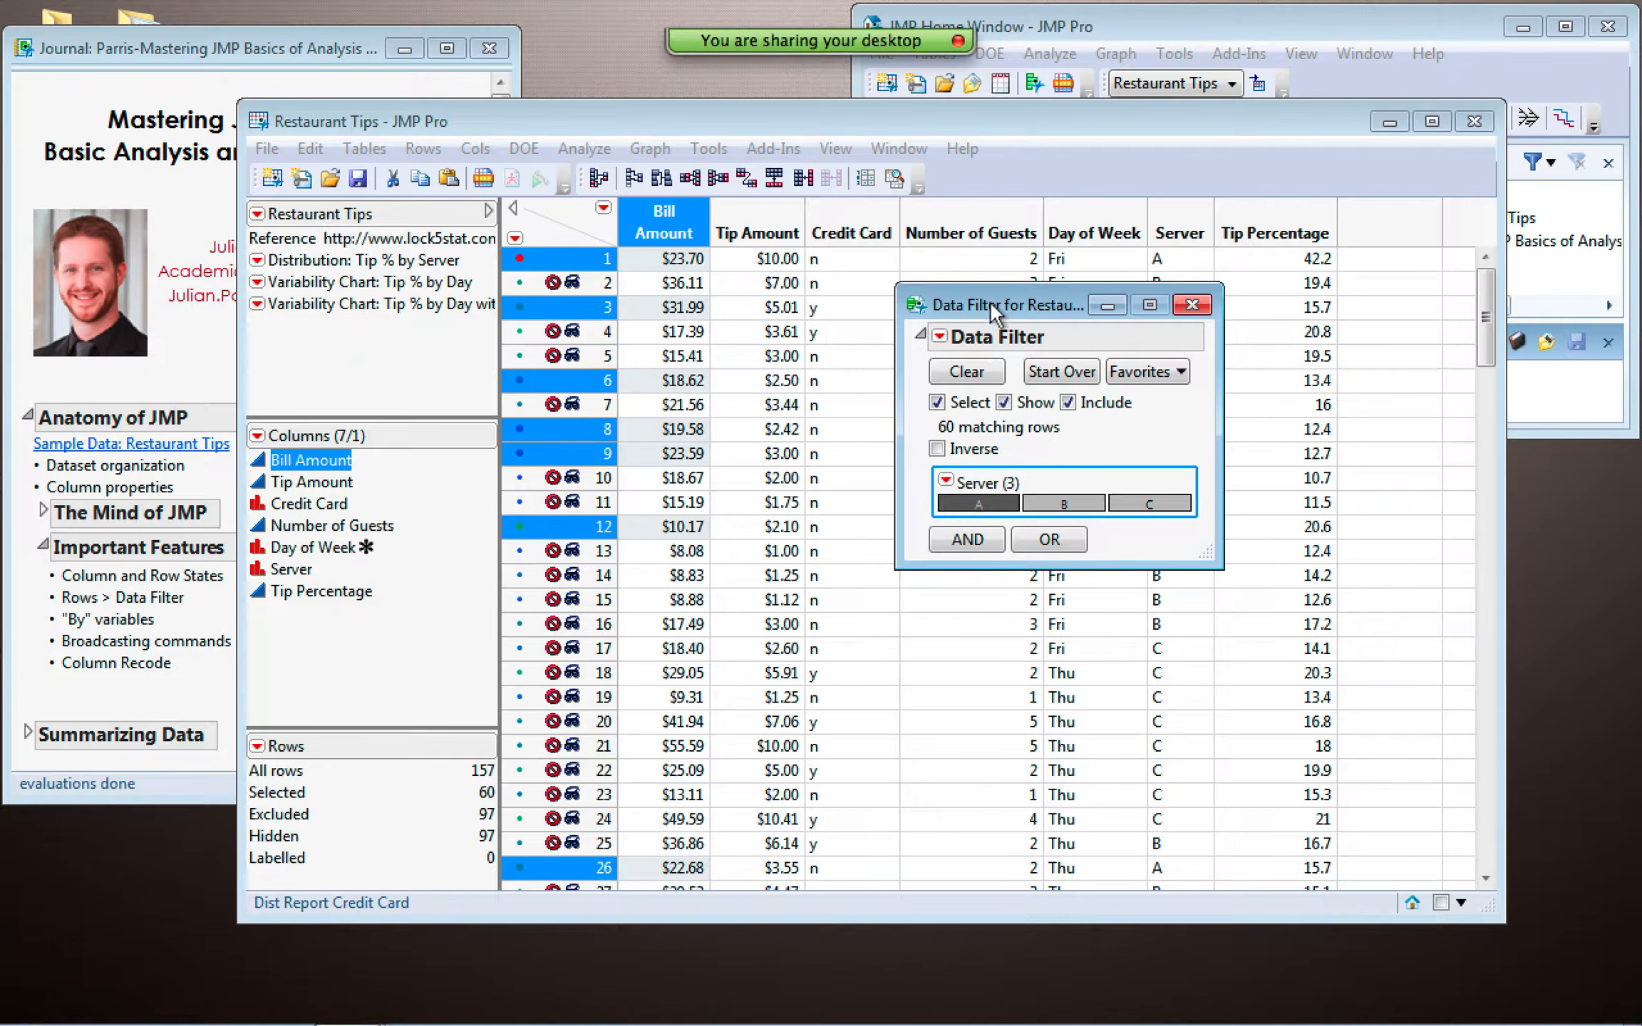
pyautogui.moveTo(991, 300); pyautogui.dragTo(1047, 64)
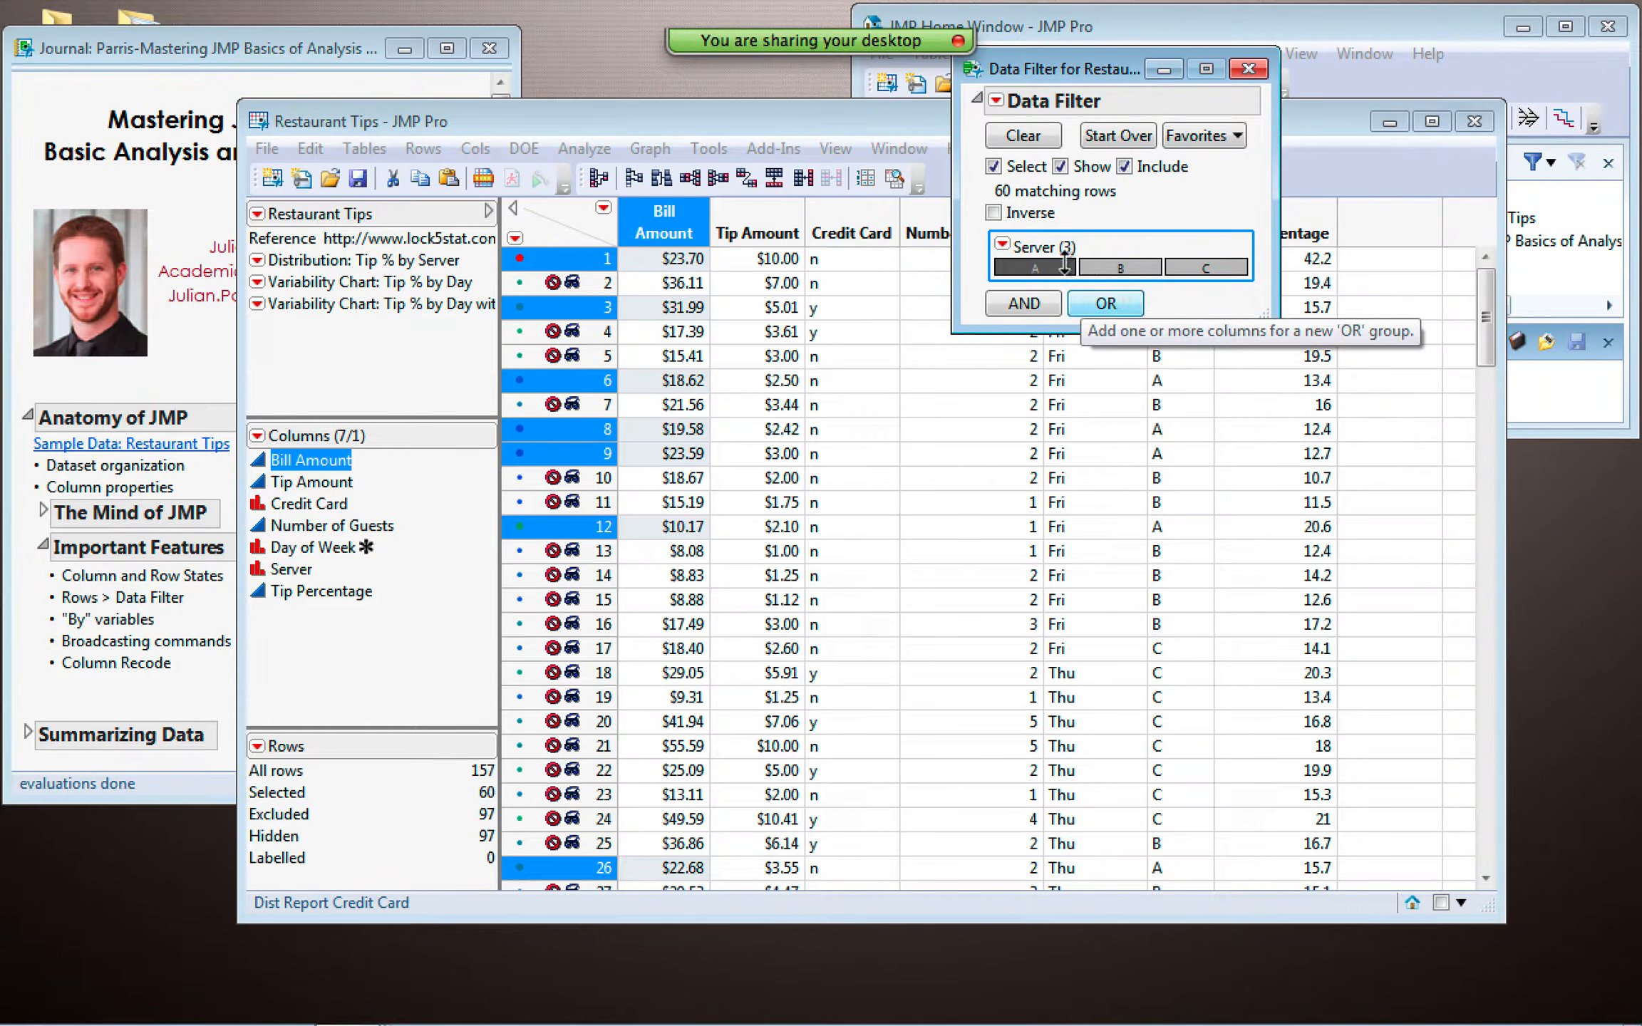
# - Create a Distribution report of Tip Amount for the filtered rows
pyautogui.click(583, 146)
pyautogui.click(587, 153)
pyautogui.click(586, 155)
pyautogui.click(589, 165)
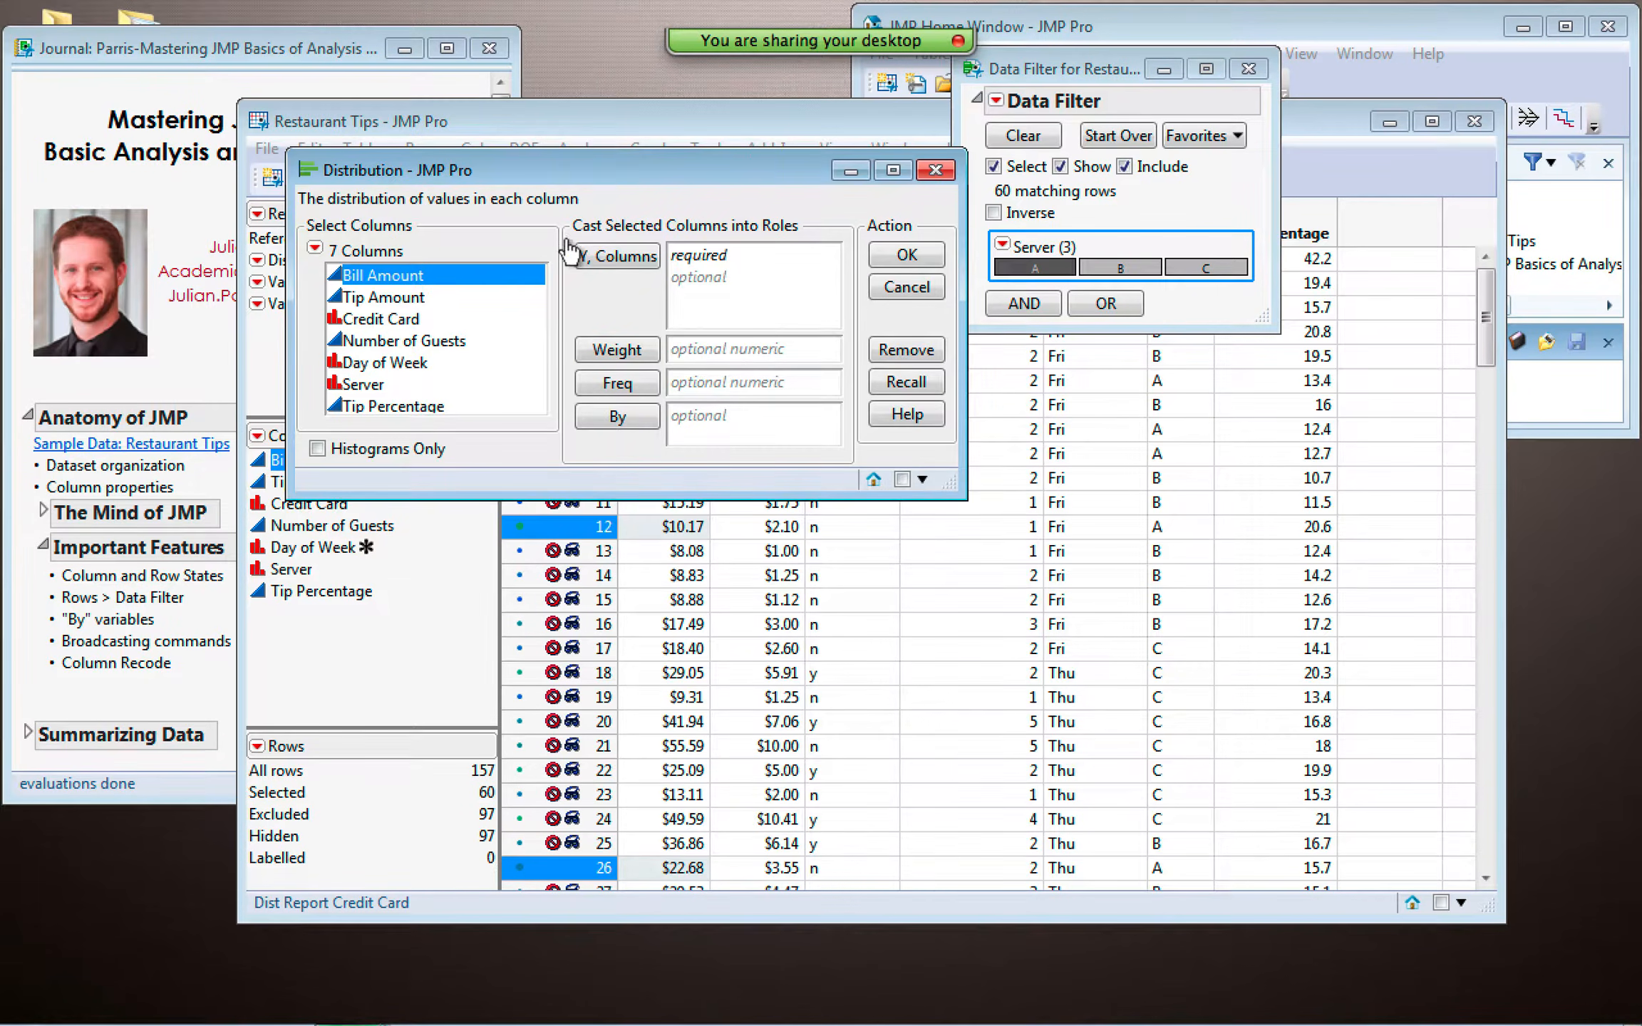
pyautogui.click(420, 297)
pyautogui.click(619, 255)
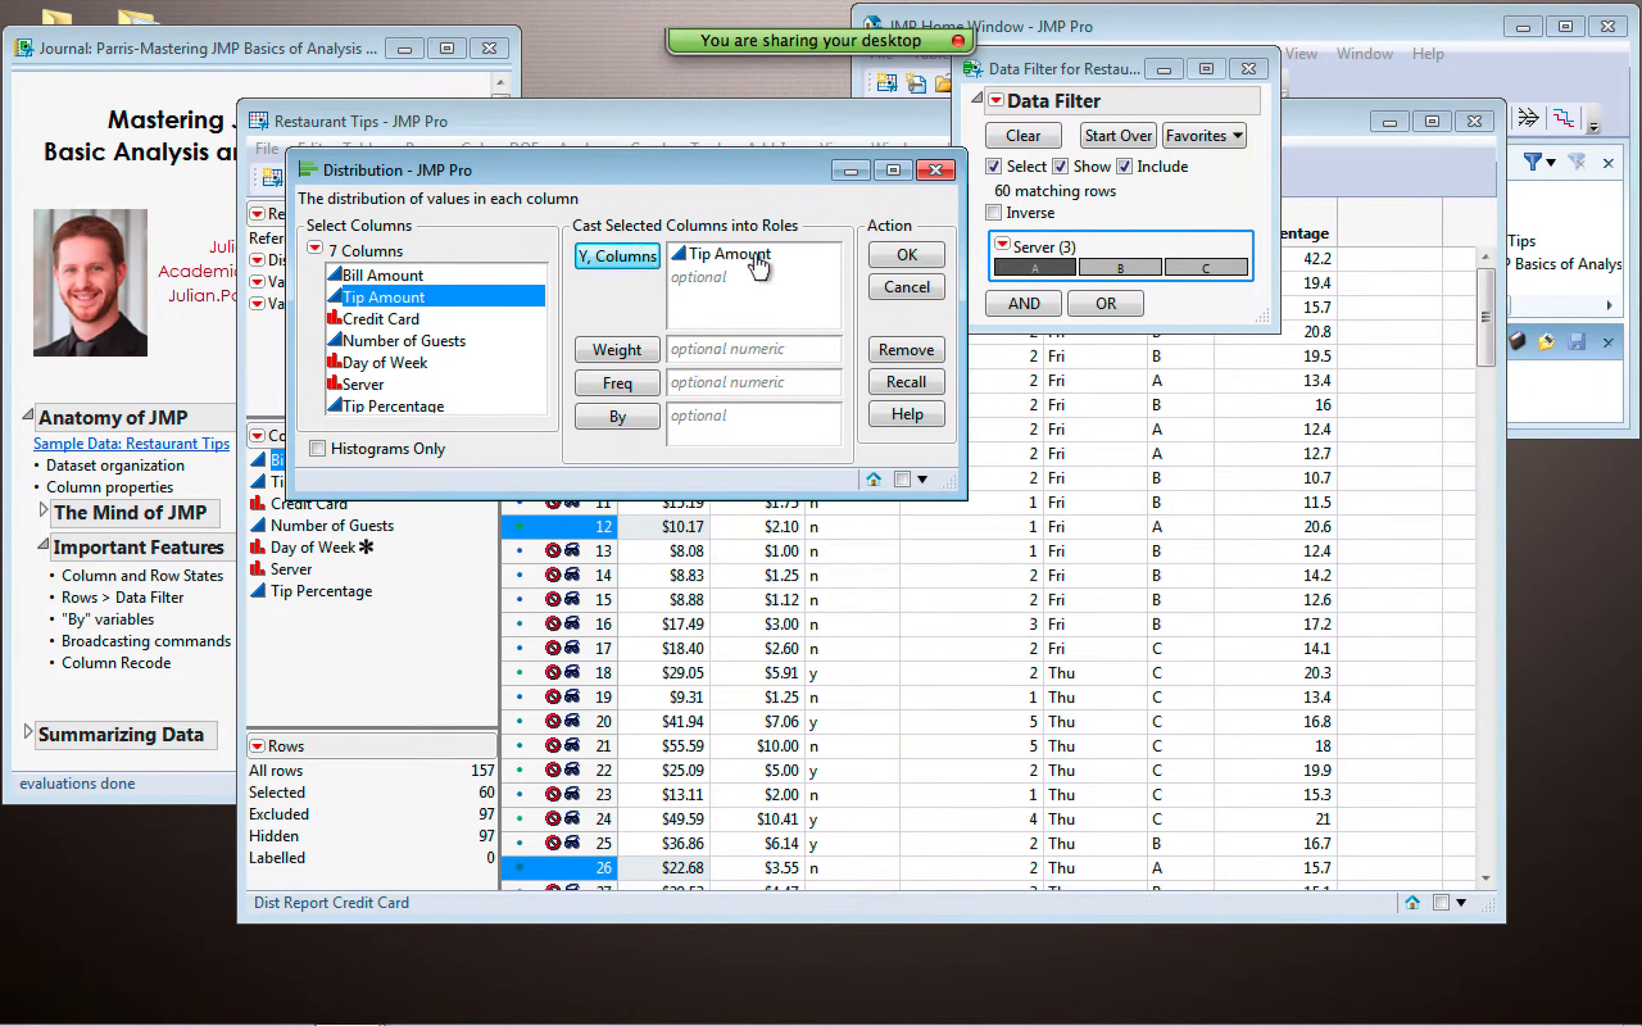
pyautogui.click(907, 255)
pyautogui.moveTo(893, 239); pyautogui.dragTo(628, 406)
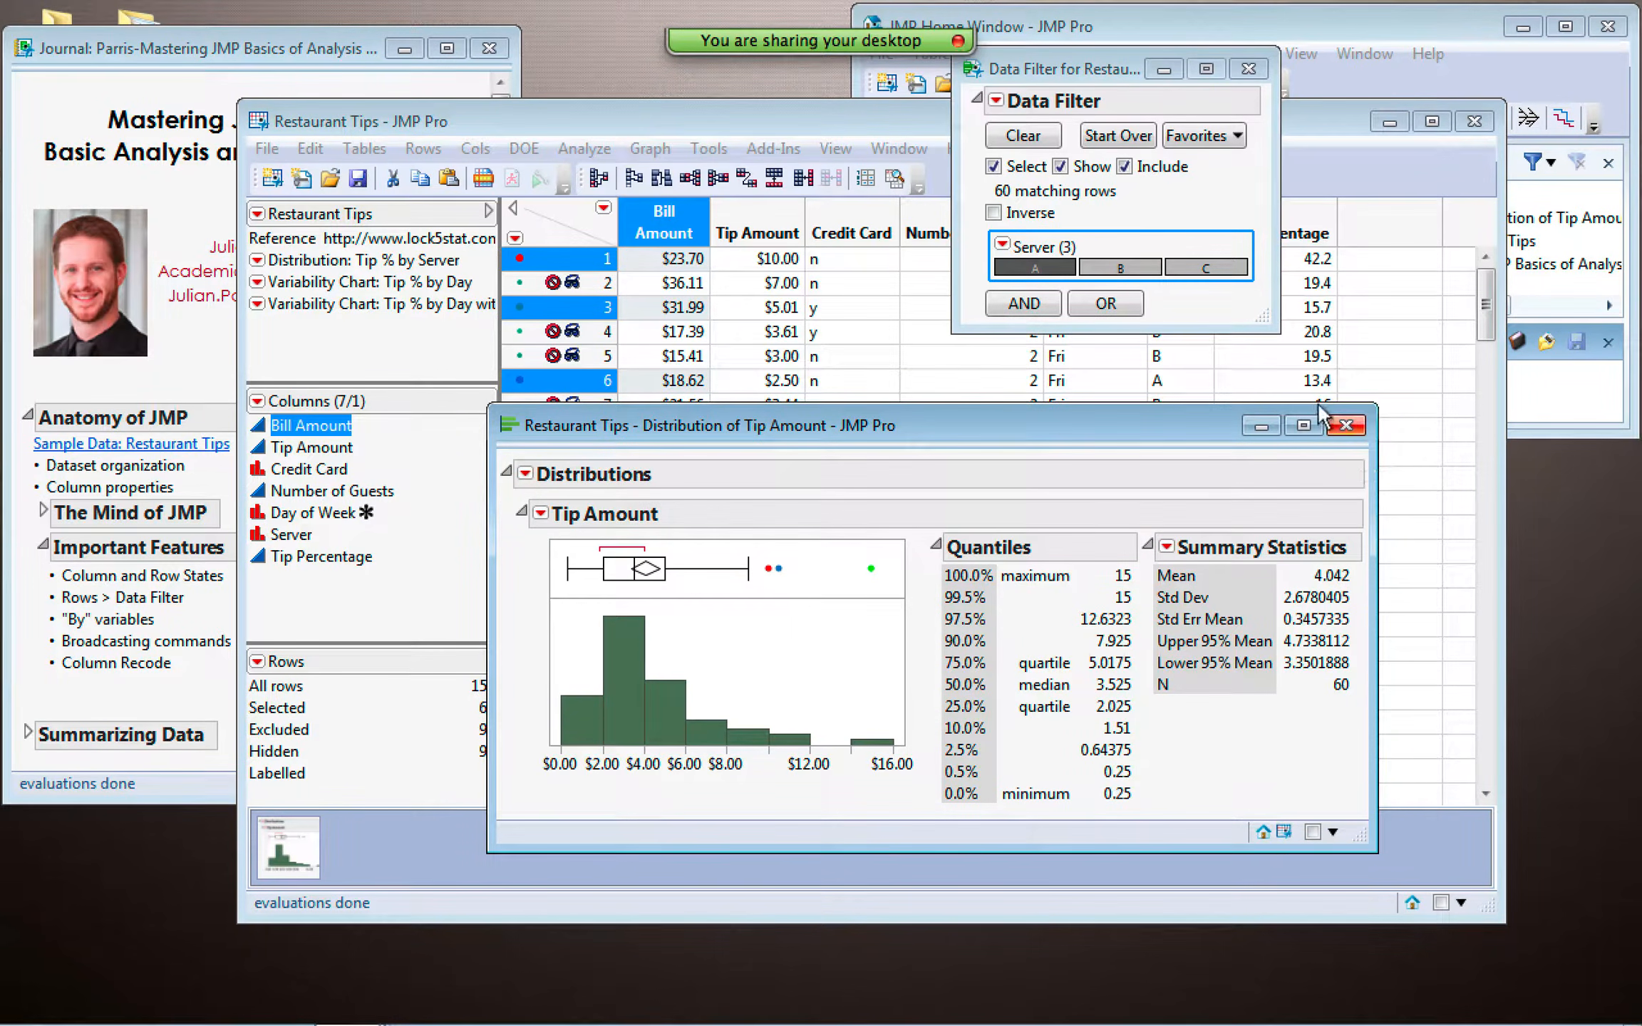
# - Close the Tip Amount distribution report and clear the Server selection in the Data Filter
pyautogui.click(1346, 426)
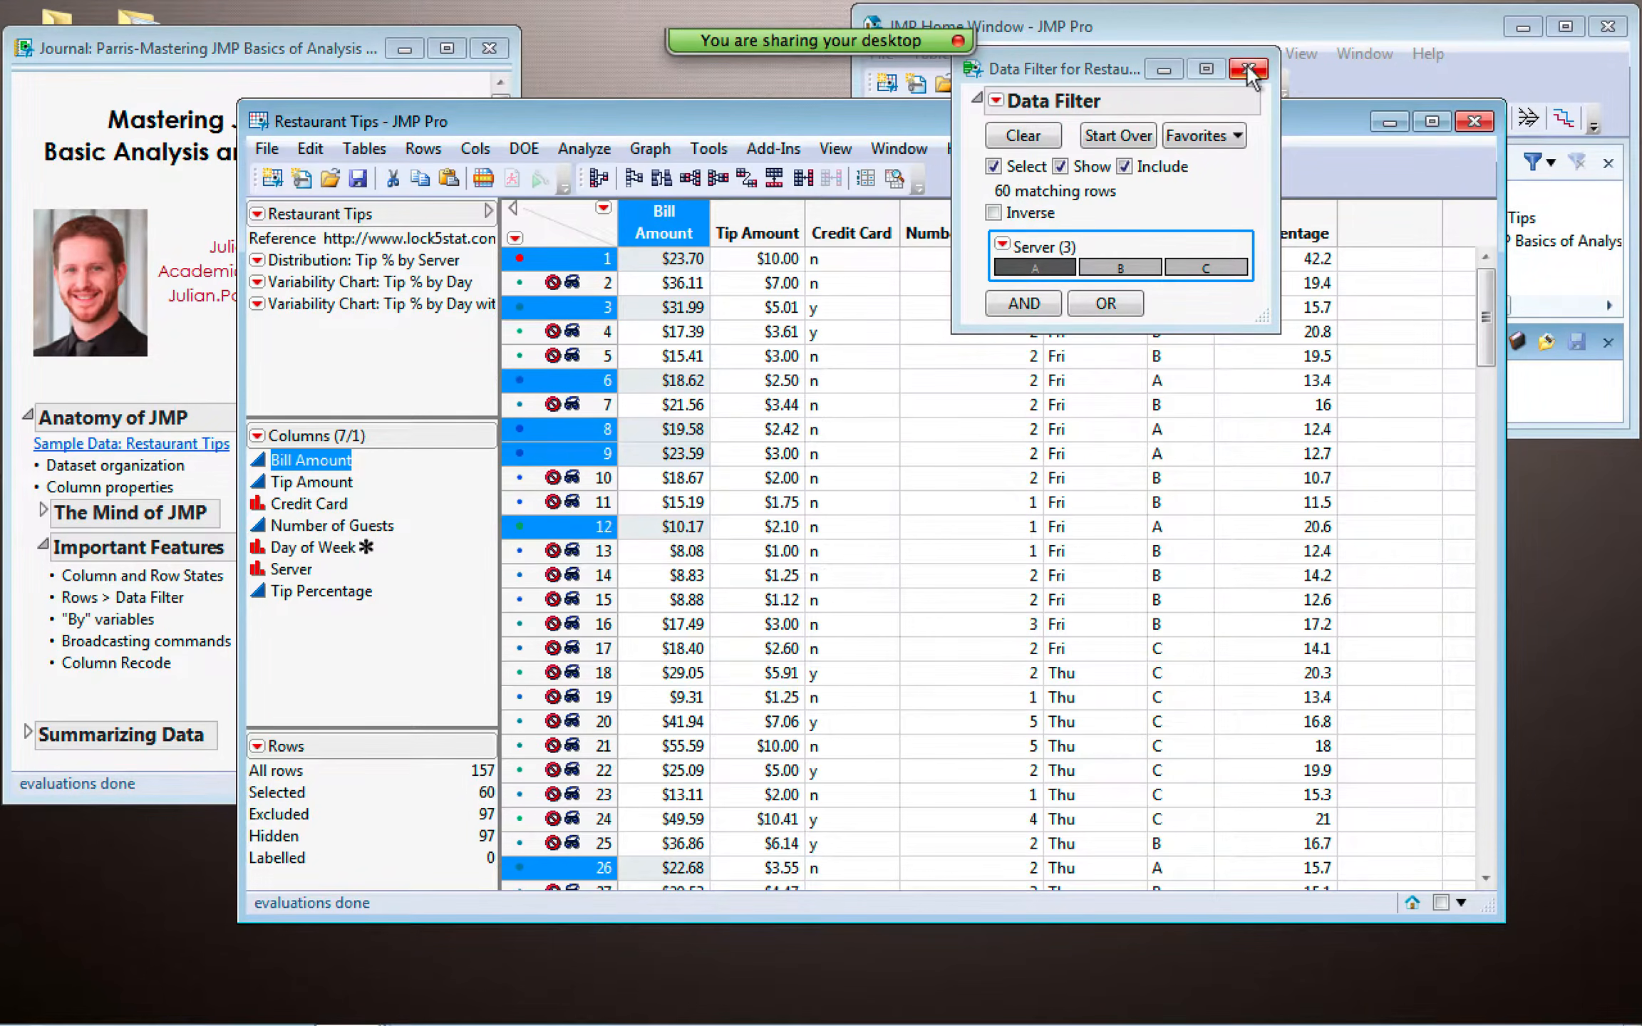
pyautogui.click(1025, 134)
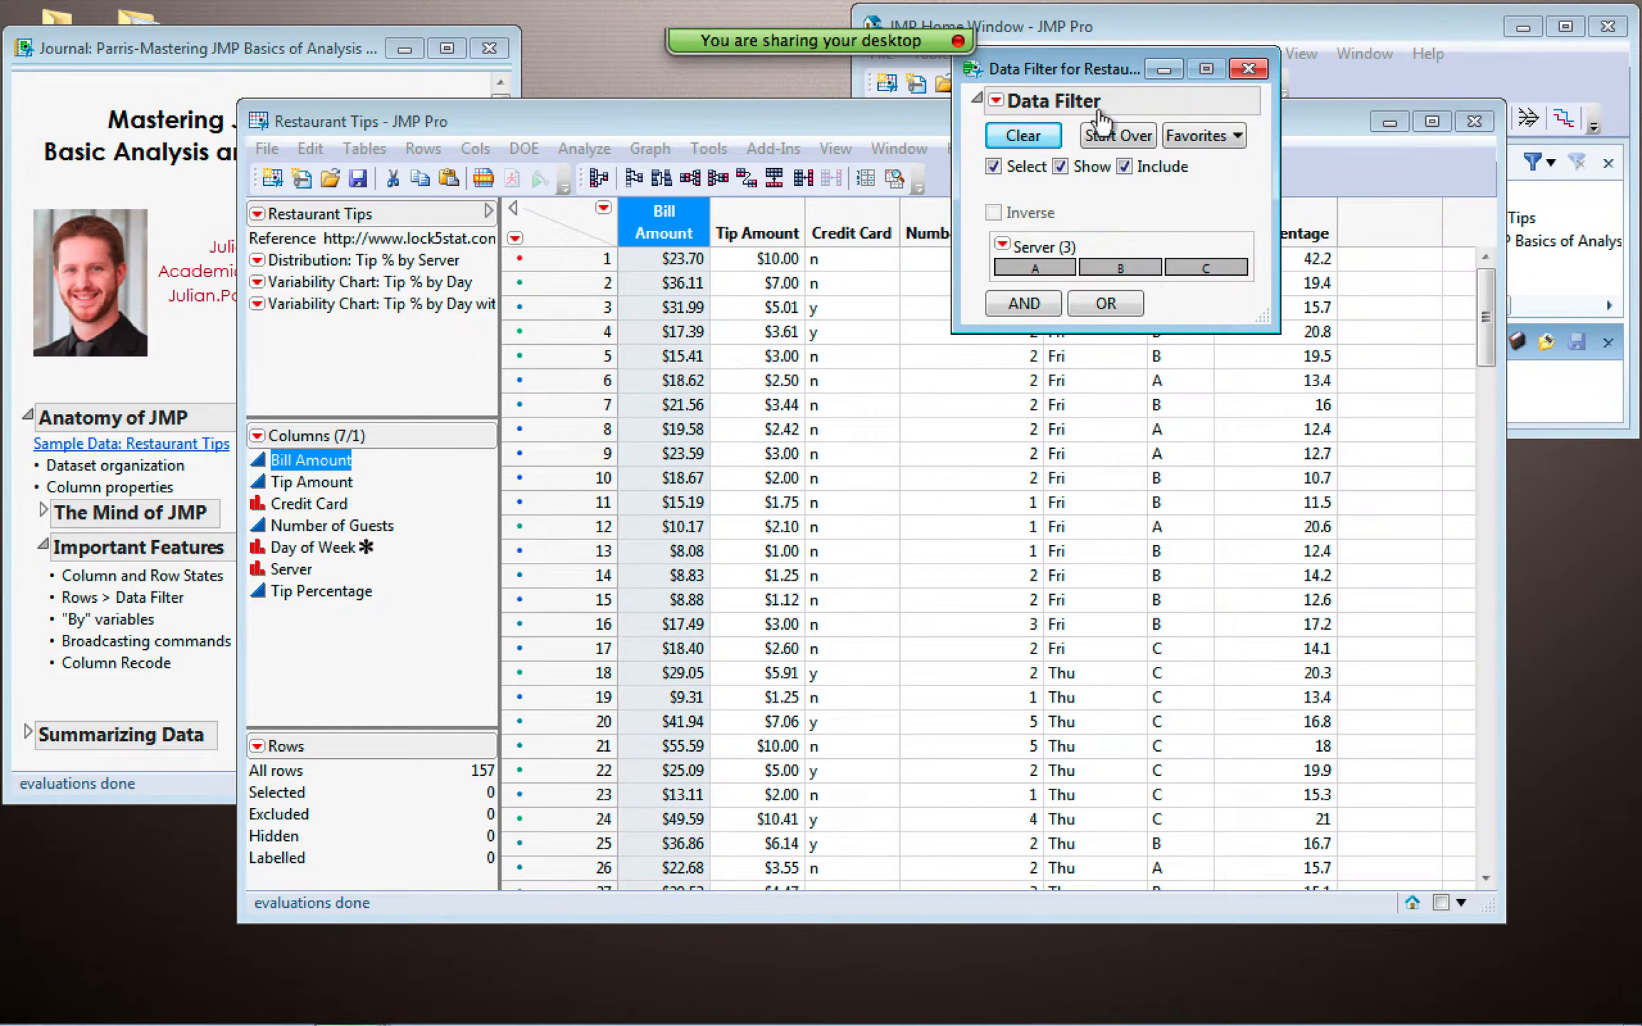
# - Close the Data Filter, highlight the "By" variables topic in the journal, and return to the Restaurant Tips table
pyautogui.click(1249, 69)
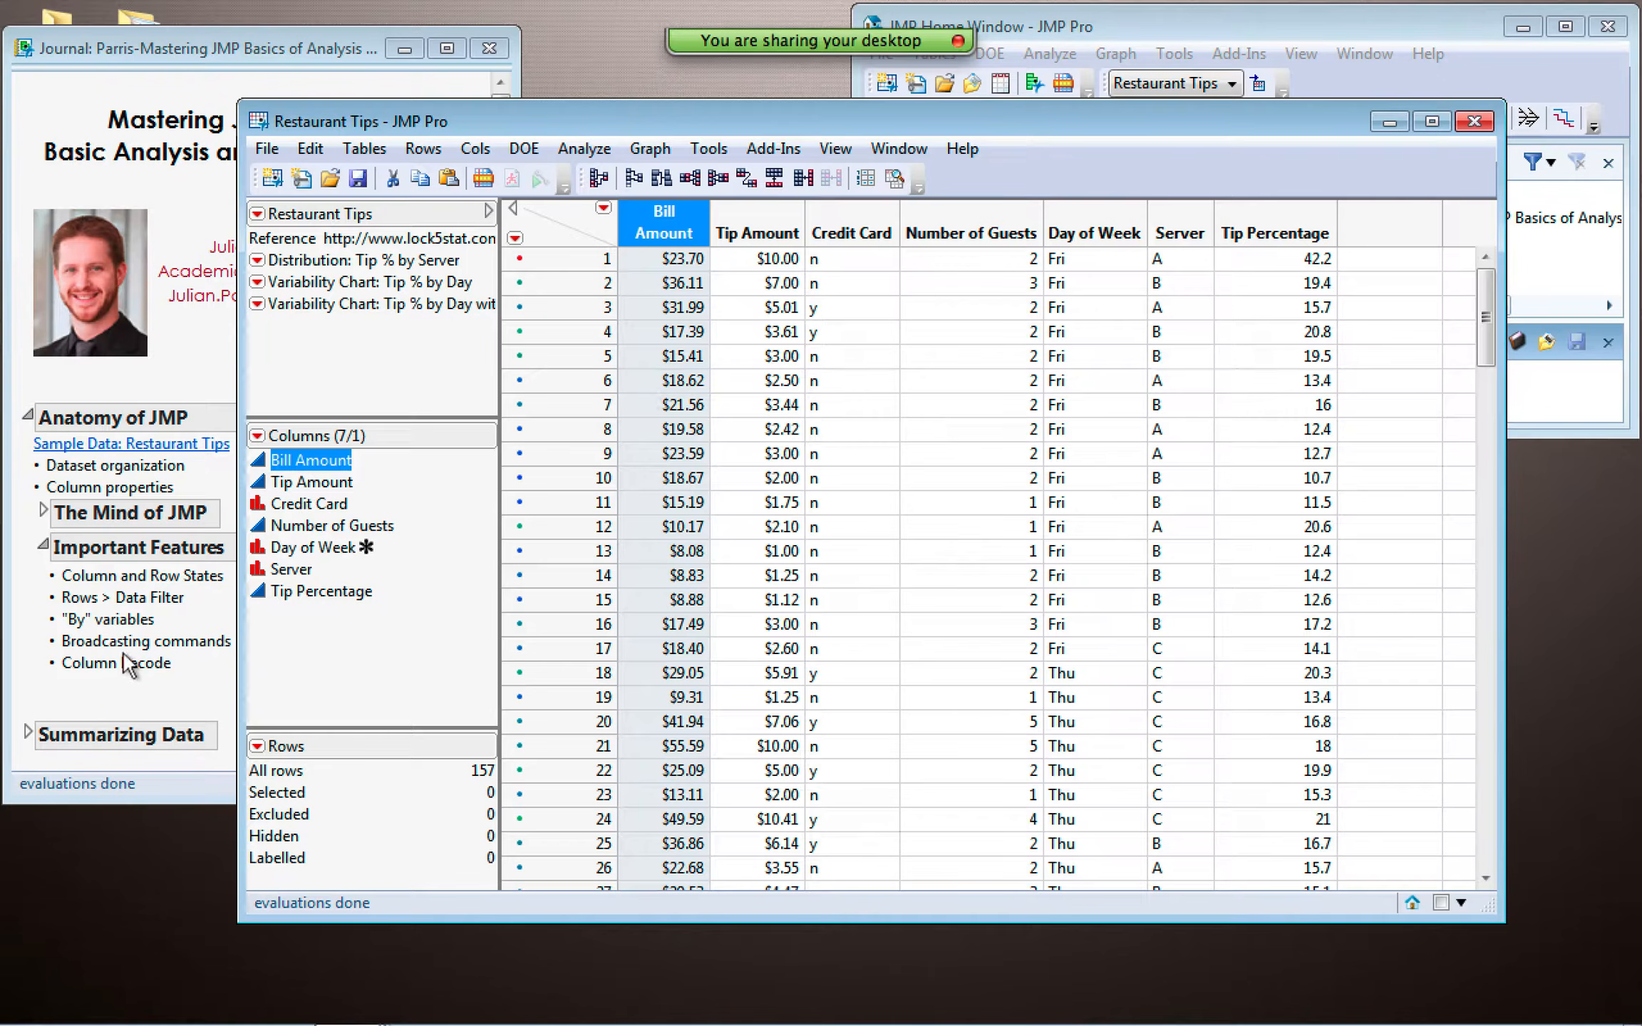
pyautogui.click(125, 617)
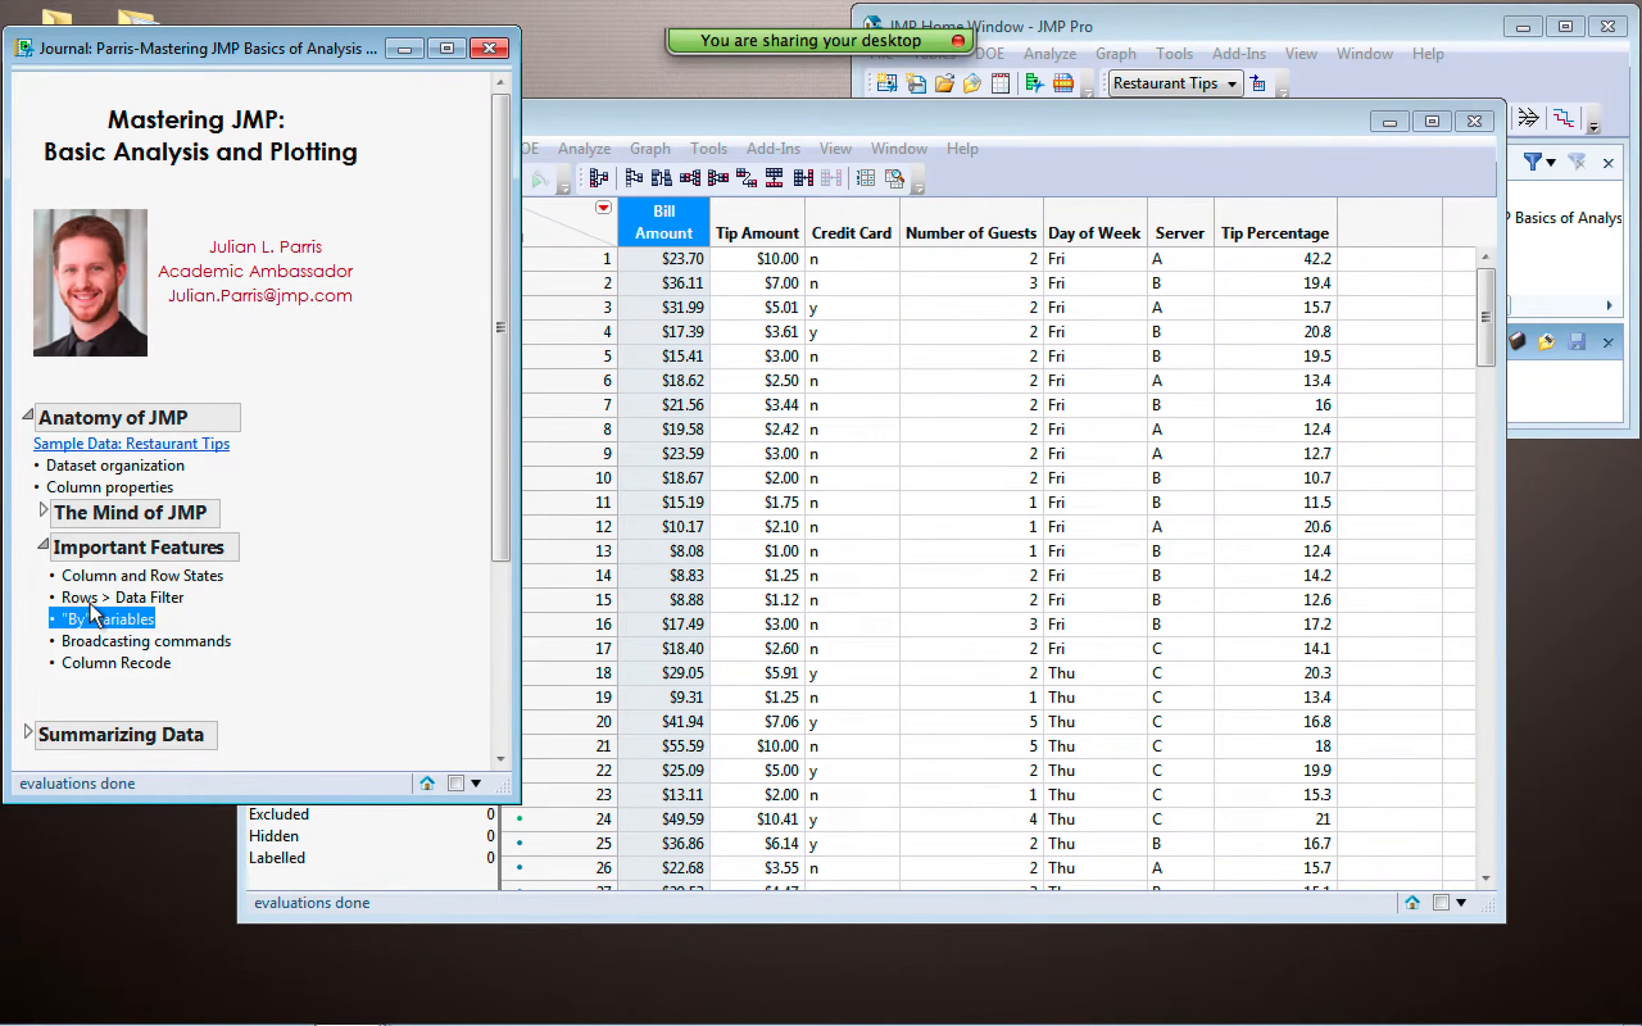
pyautogui.click(666, 492)
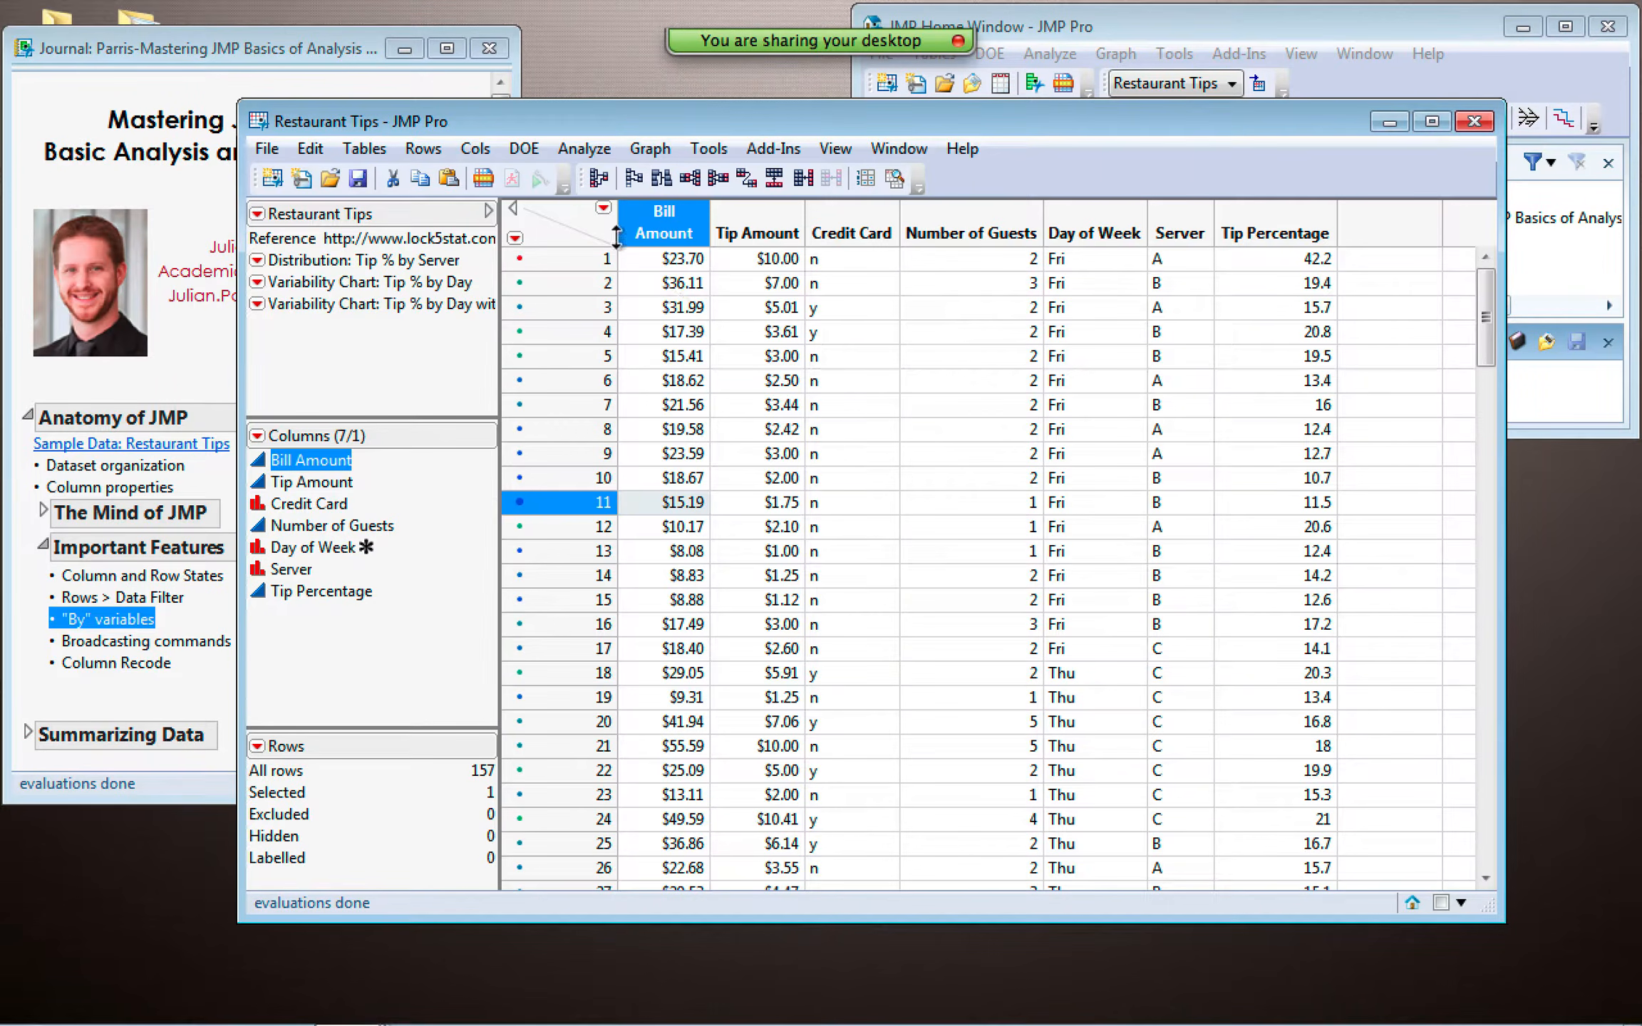
# - Create a Distribution report with Tip Amount as the Y column and Server as the By variable
pyautogui.click(578, 148)
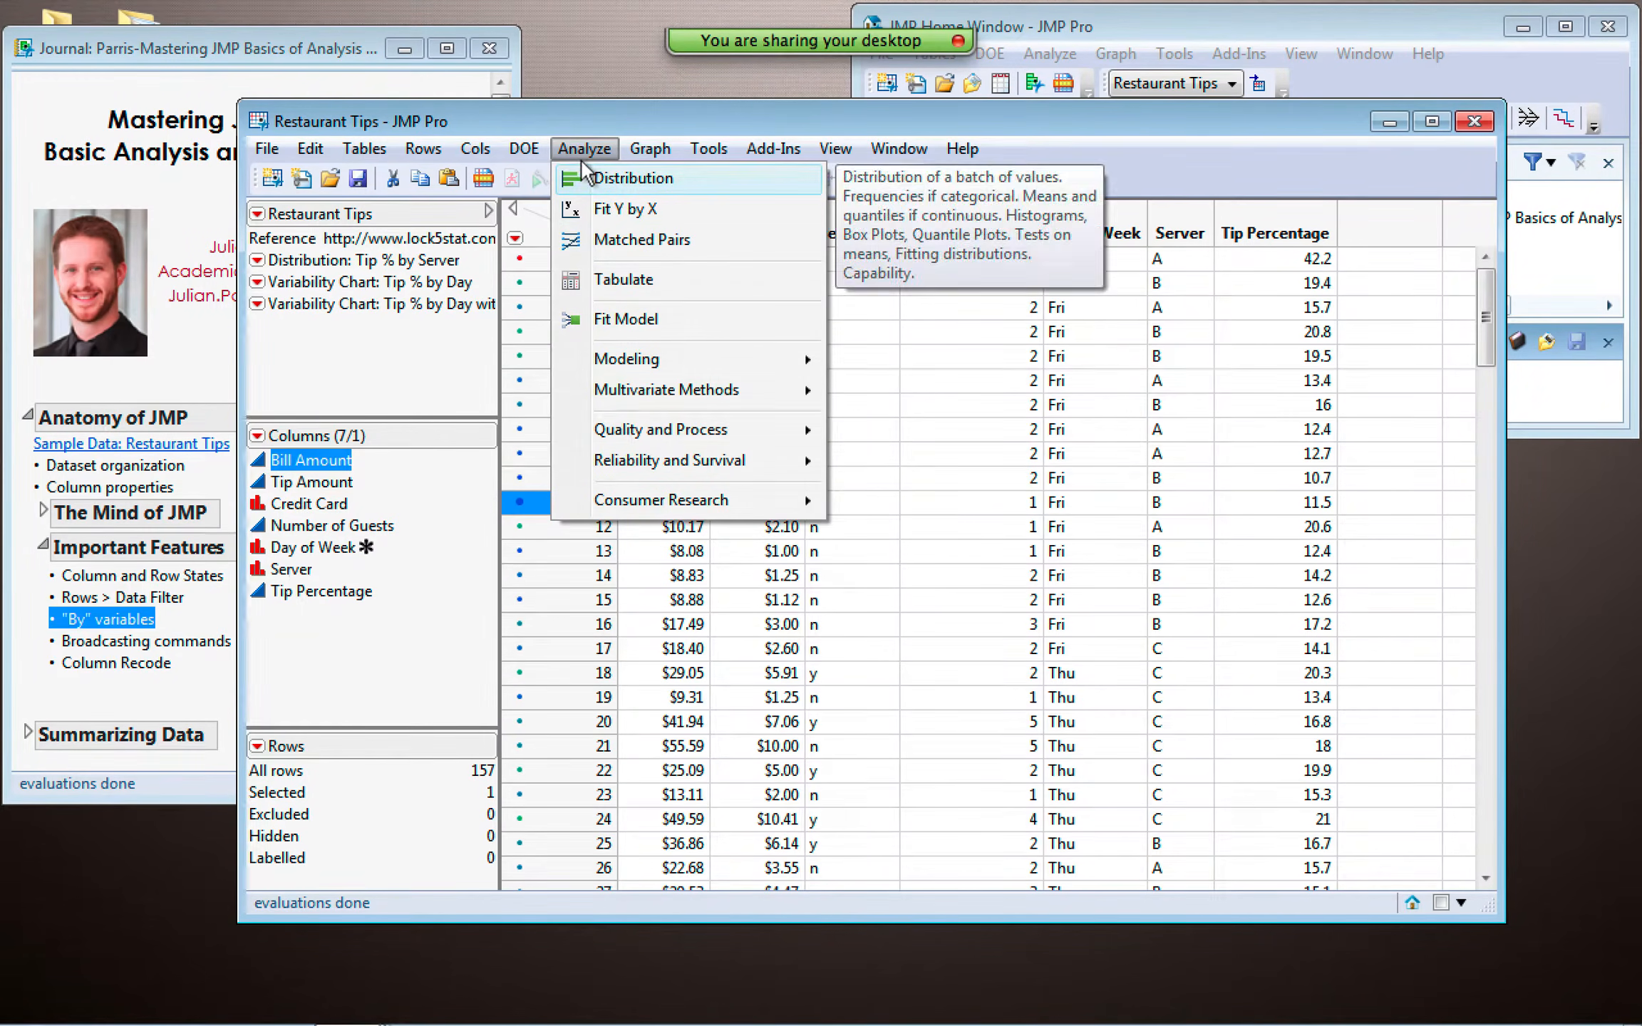
pyautogui.click(581, 160)
pyautogui.moveTo(587, 170); pyautogui.dragTo(801, 174)
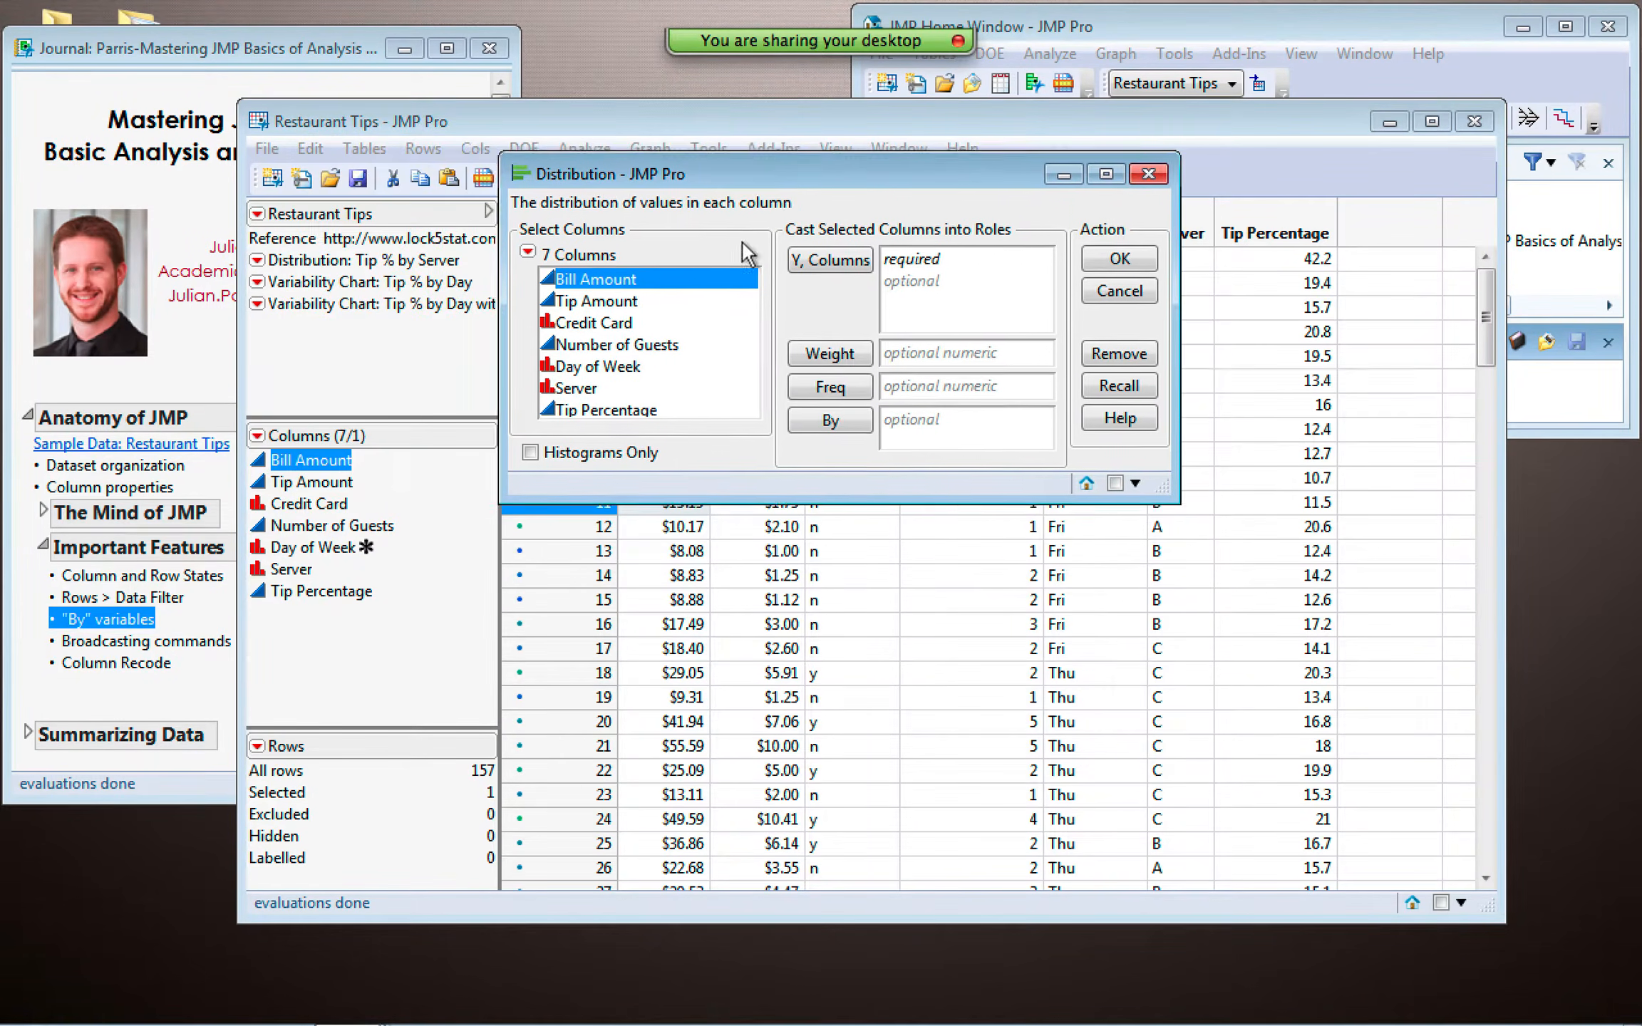
pyautogui.click(745, 301)
pyautogui.click(801, 261)
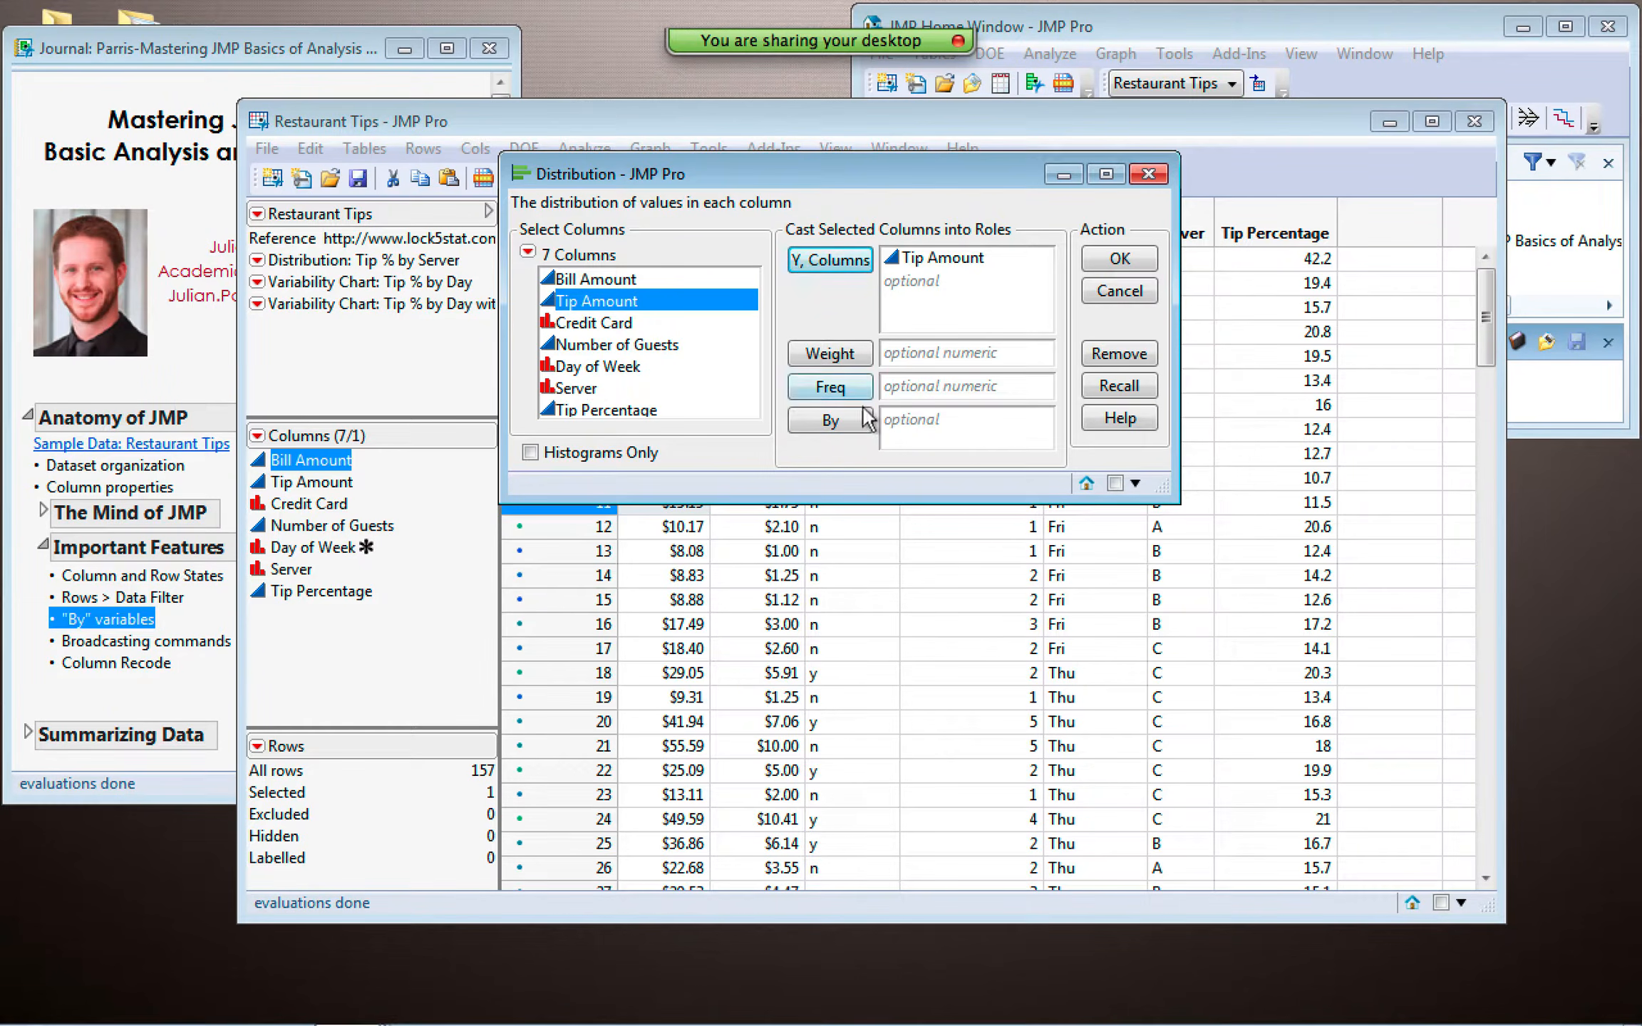
pyautogui.click(584, 388)
pyautogui.click(822, 418)
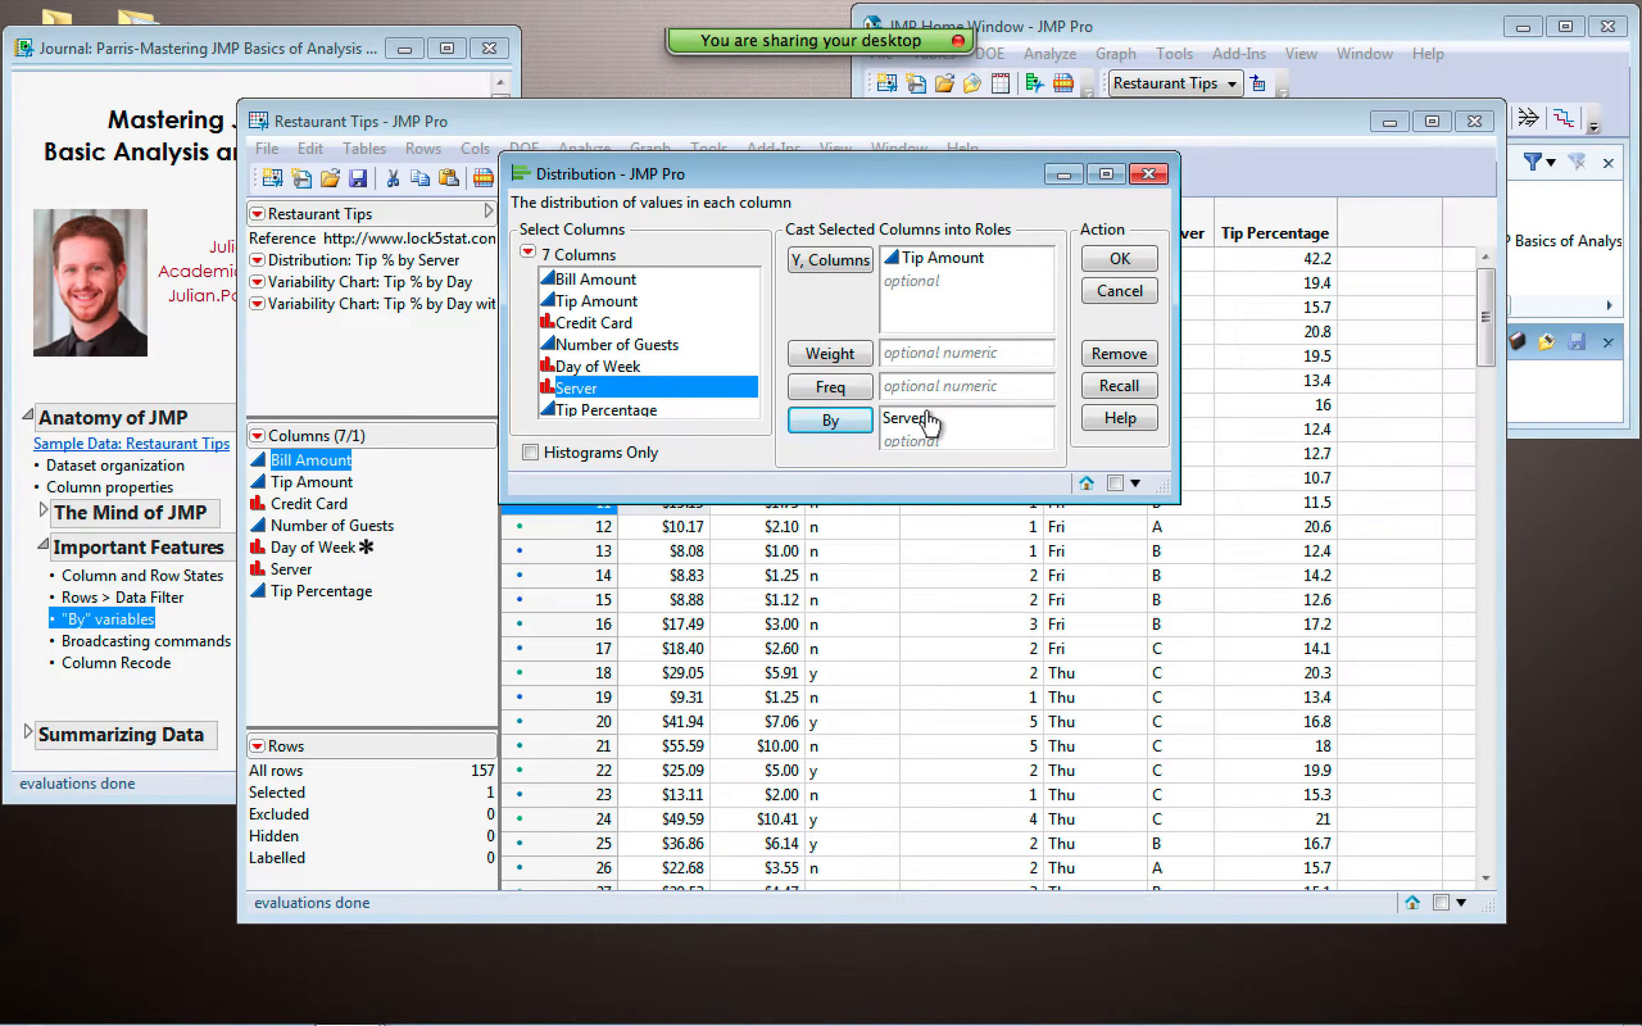
pyautogui.click(1119, 258)
# - Compare the Tip Amount distributions for servers A, B and C, and view the Tip Amount options for Server A
pyautogui.moveTo(772, 77); pyautogui.dragTo(894, 60)
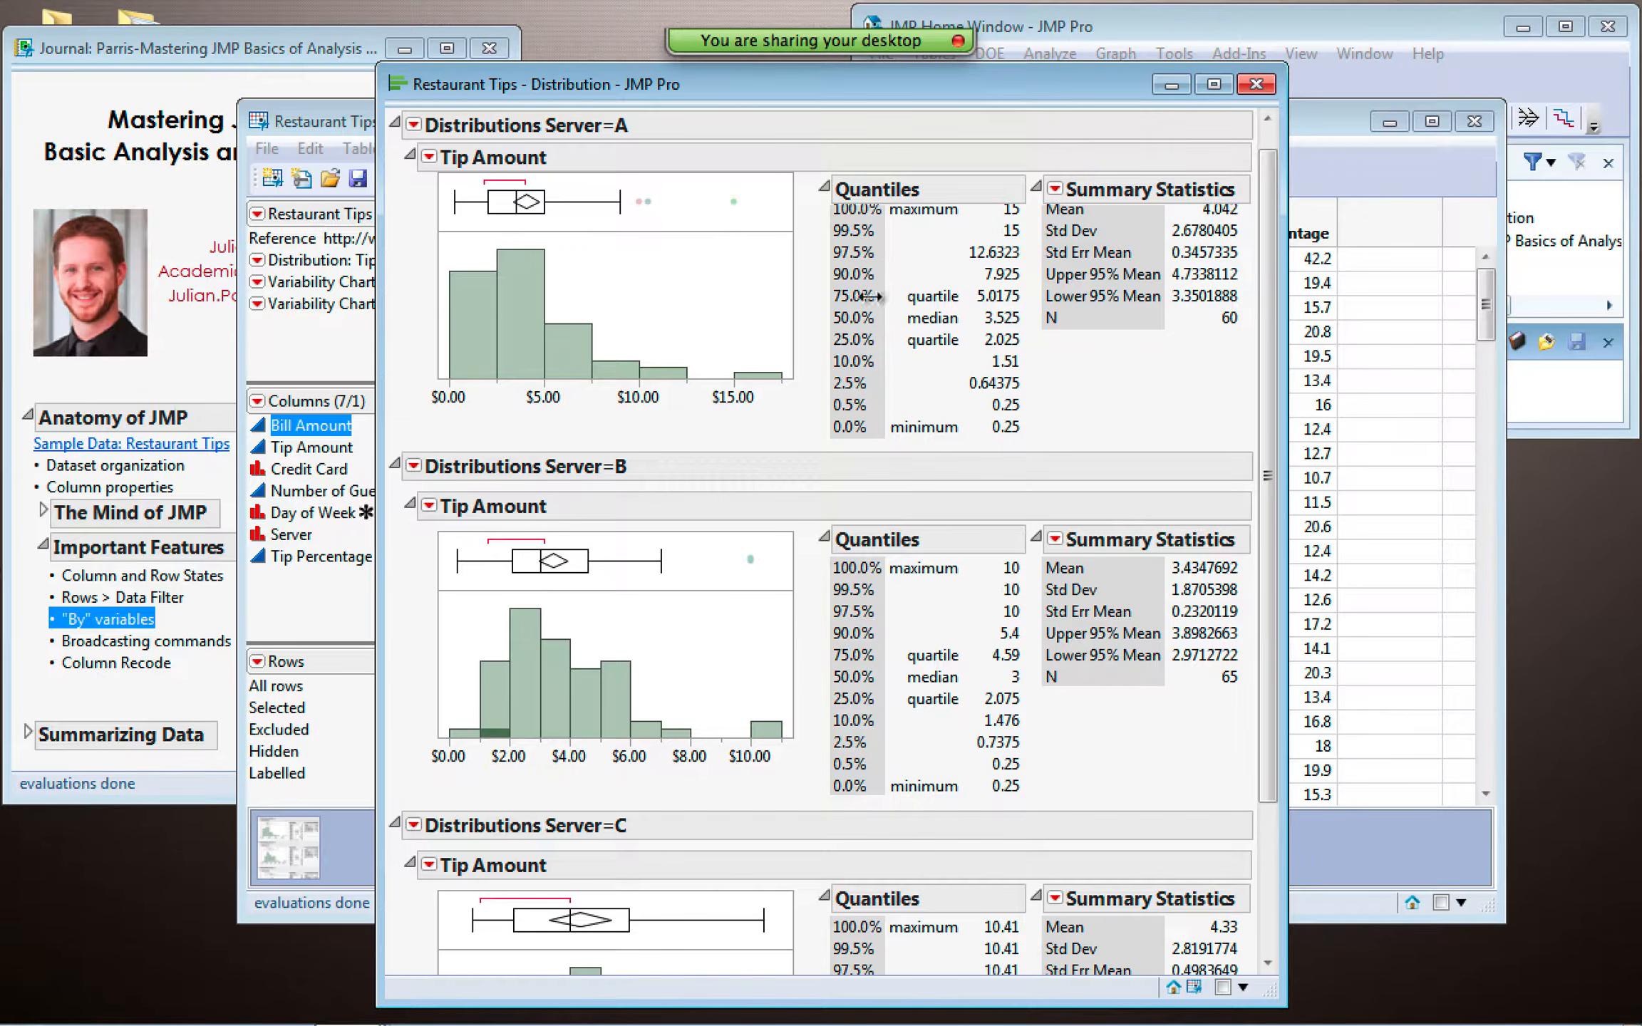
pyautogui.scroll(-5, 1241, 472)
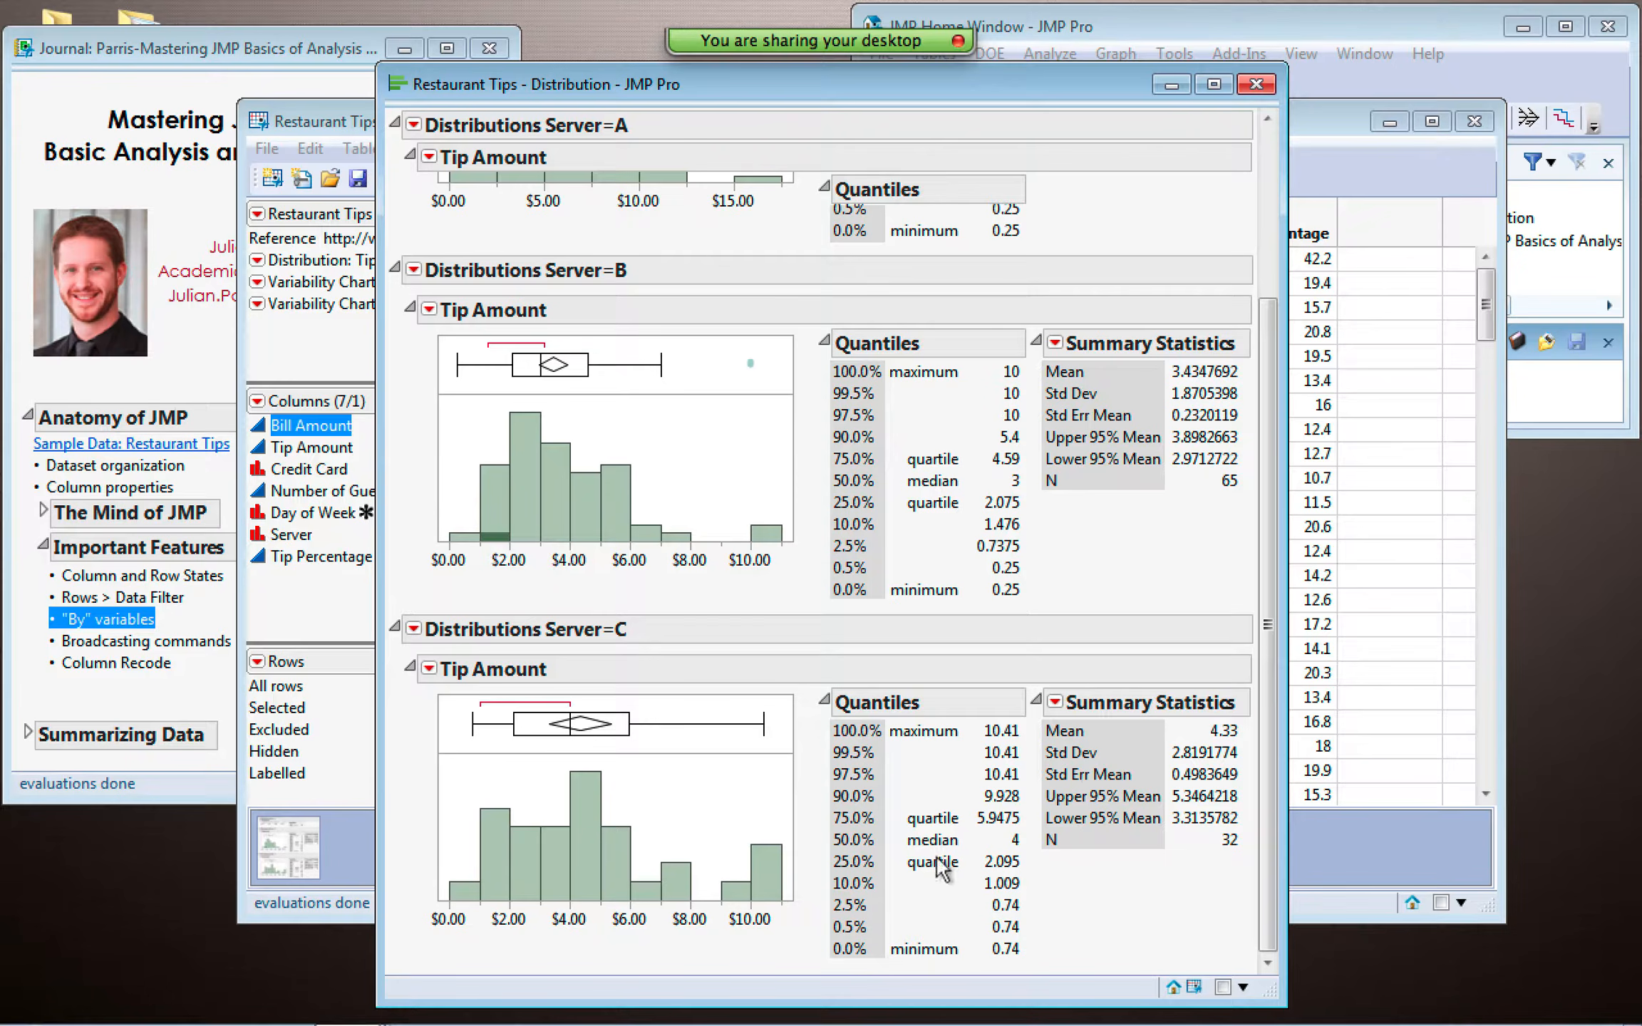
pyautogui.moveTo(1266, 695); pyautogui.dragTo(1269, 525)
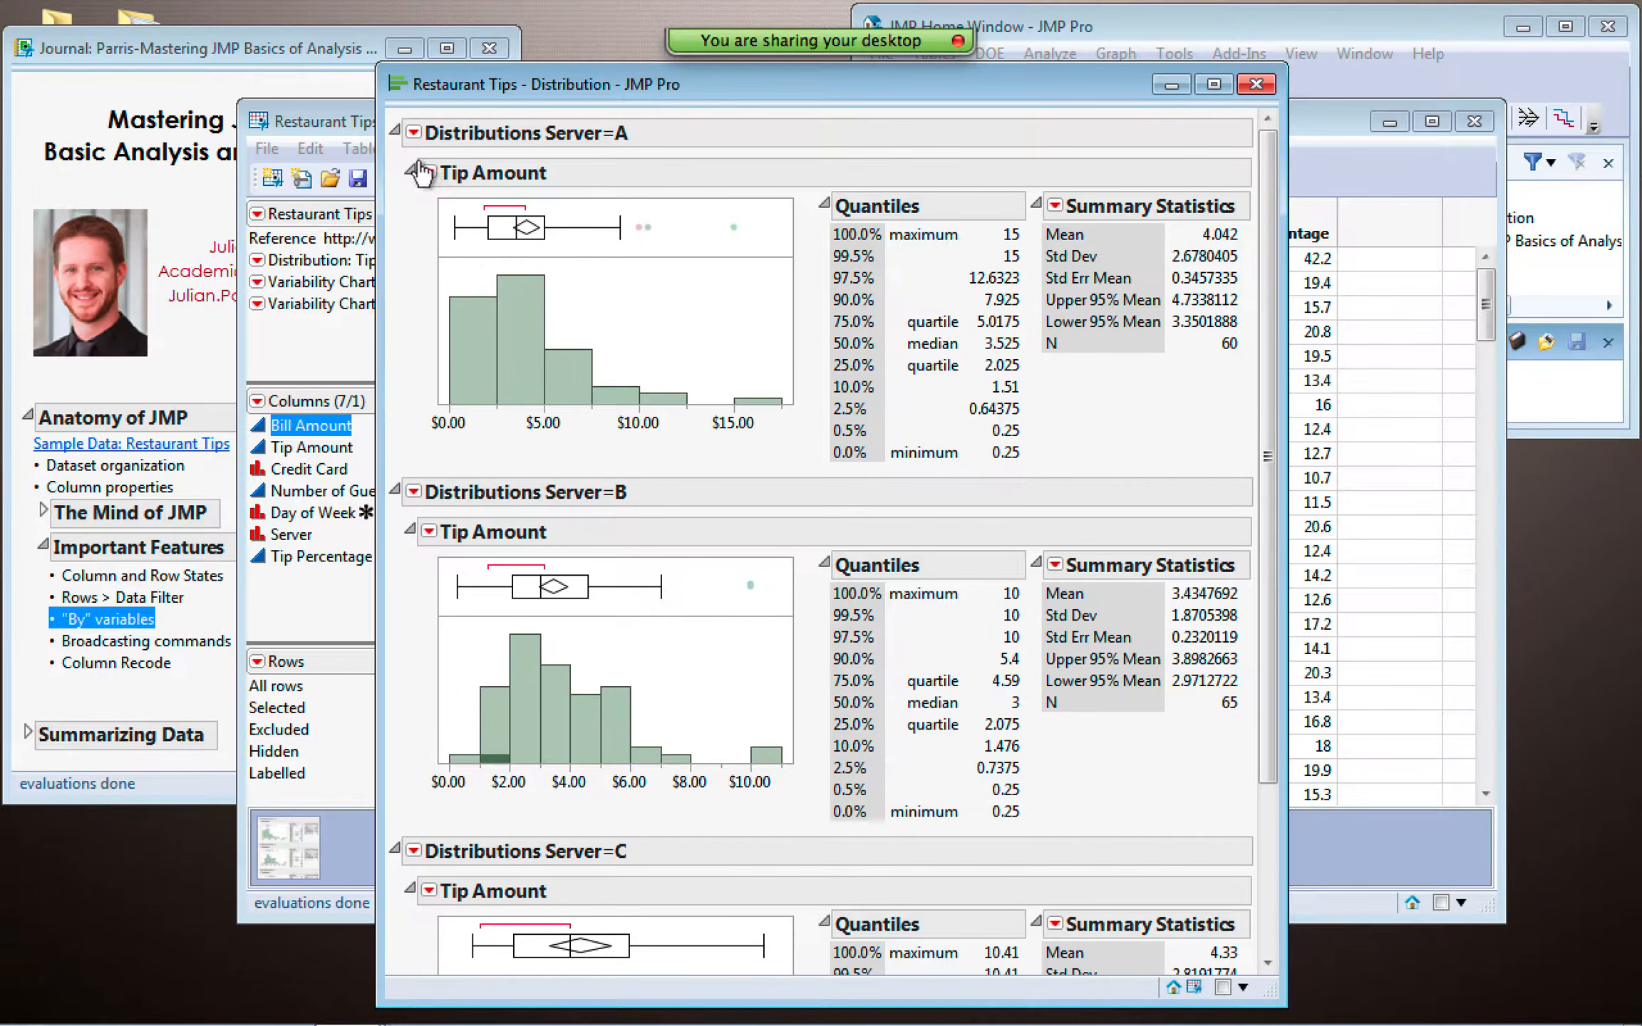
pyautogui.moveTo(596, 64); pyautogui.dragTo(571, 42)
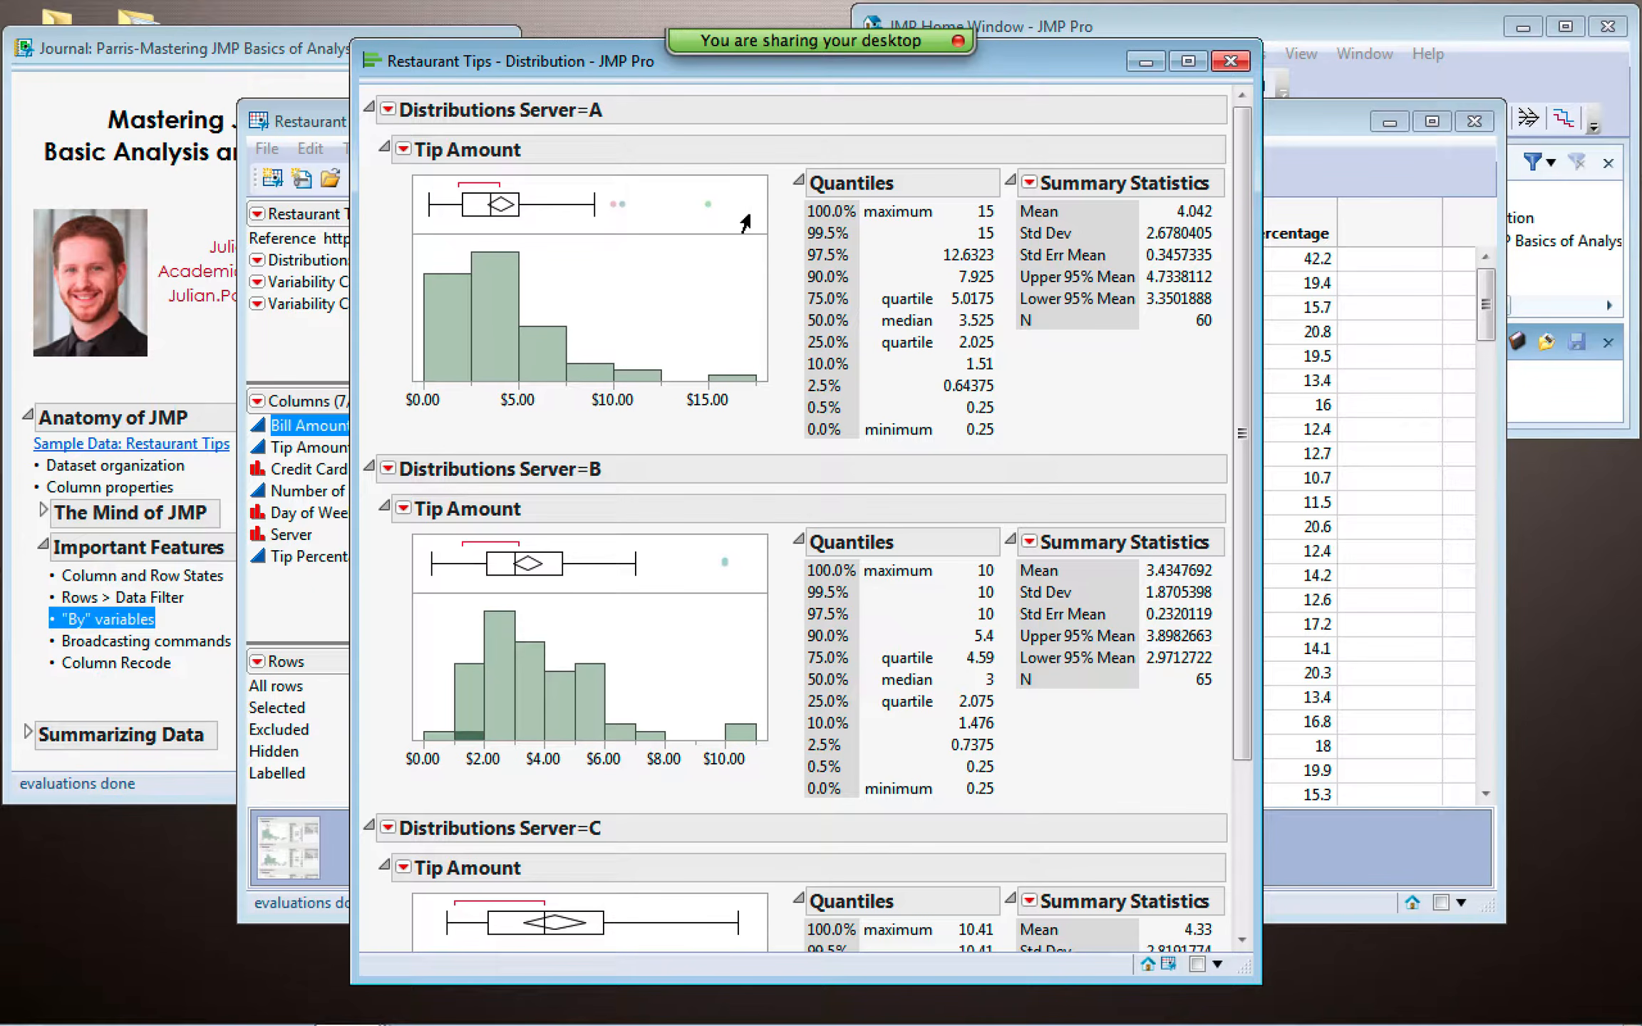
pyautogui.moveTo(1237, 184); pyautogui.dragTo(1216, 465)
pyautogui.moveTo(1236, 259); pyautogui.dragTo(1256, 91)
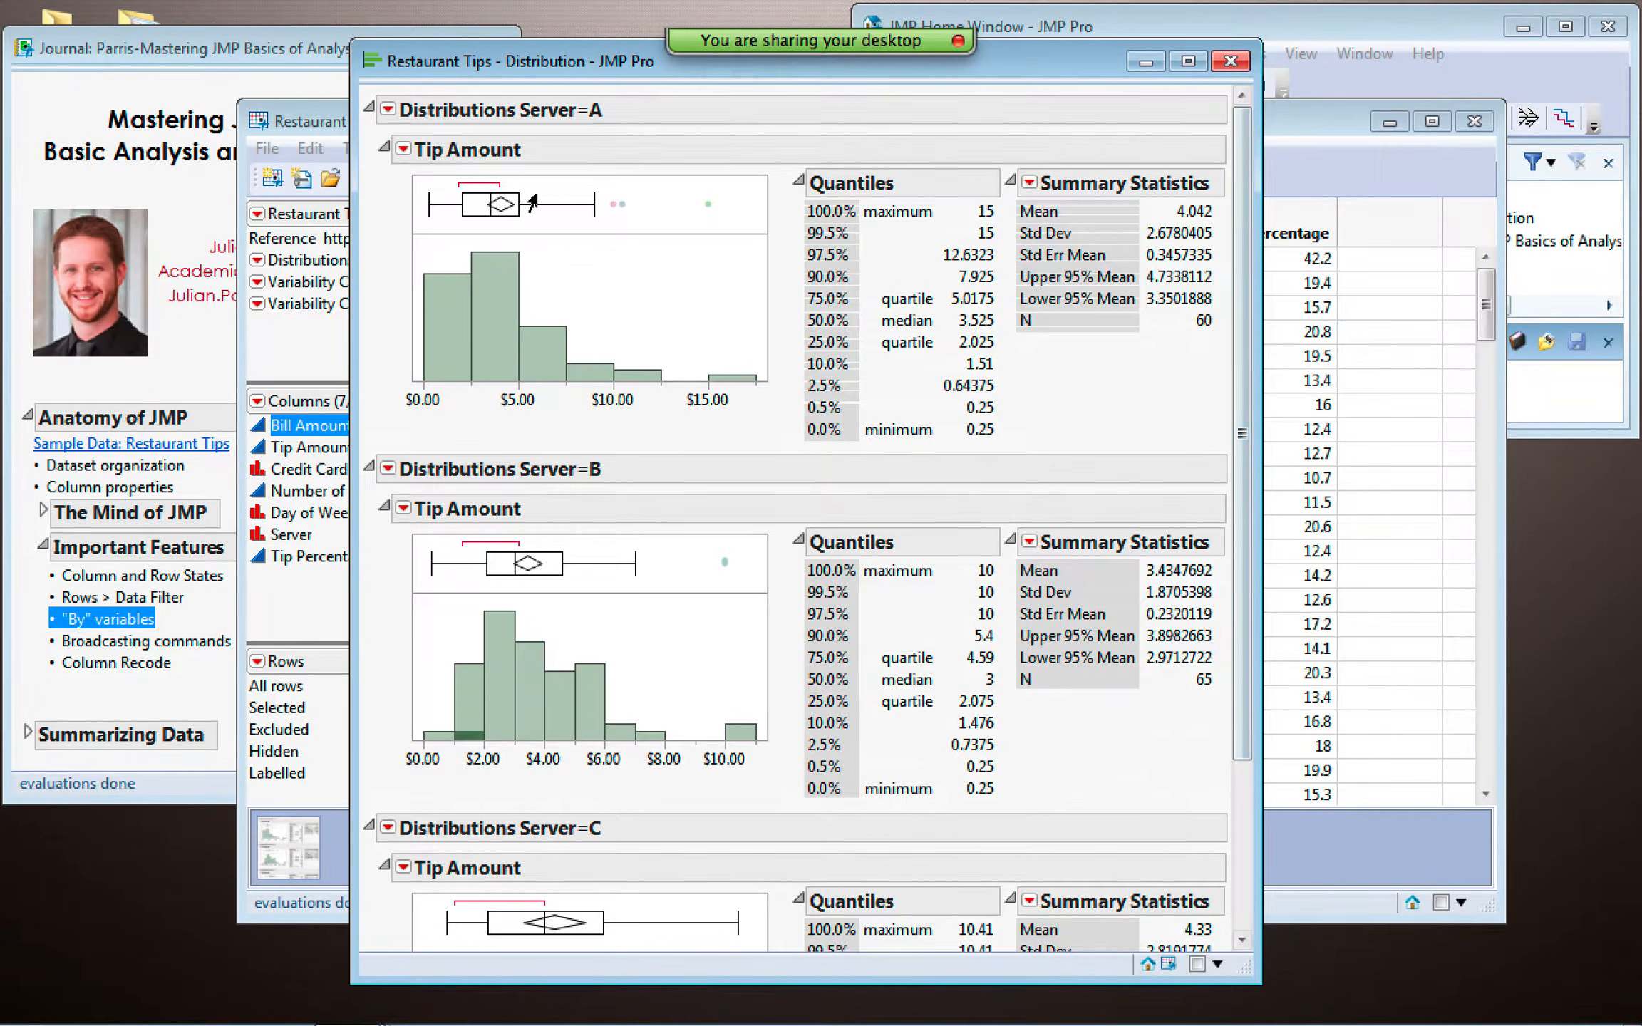
pyautogui.click(395, 145)
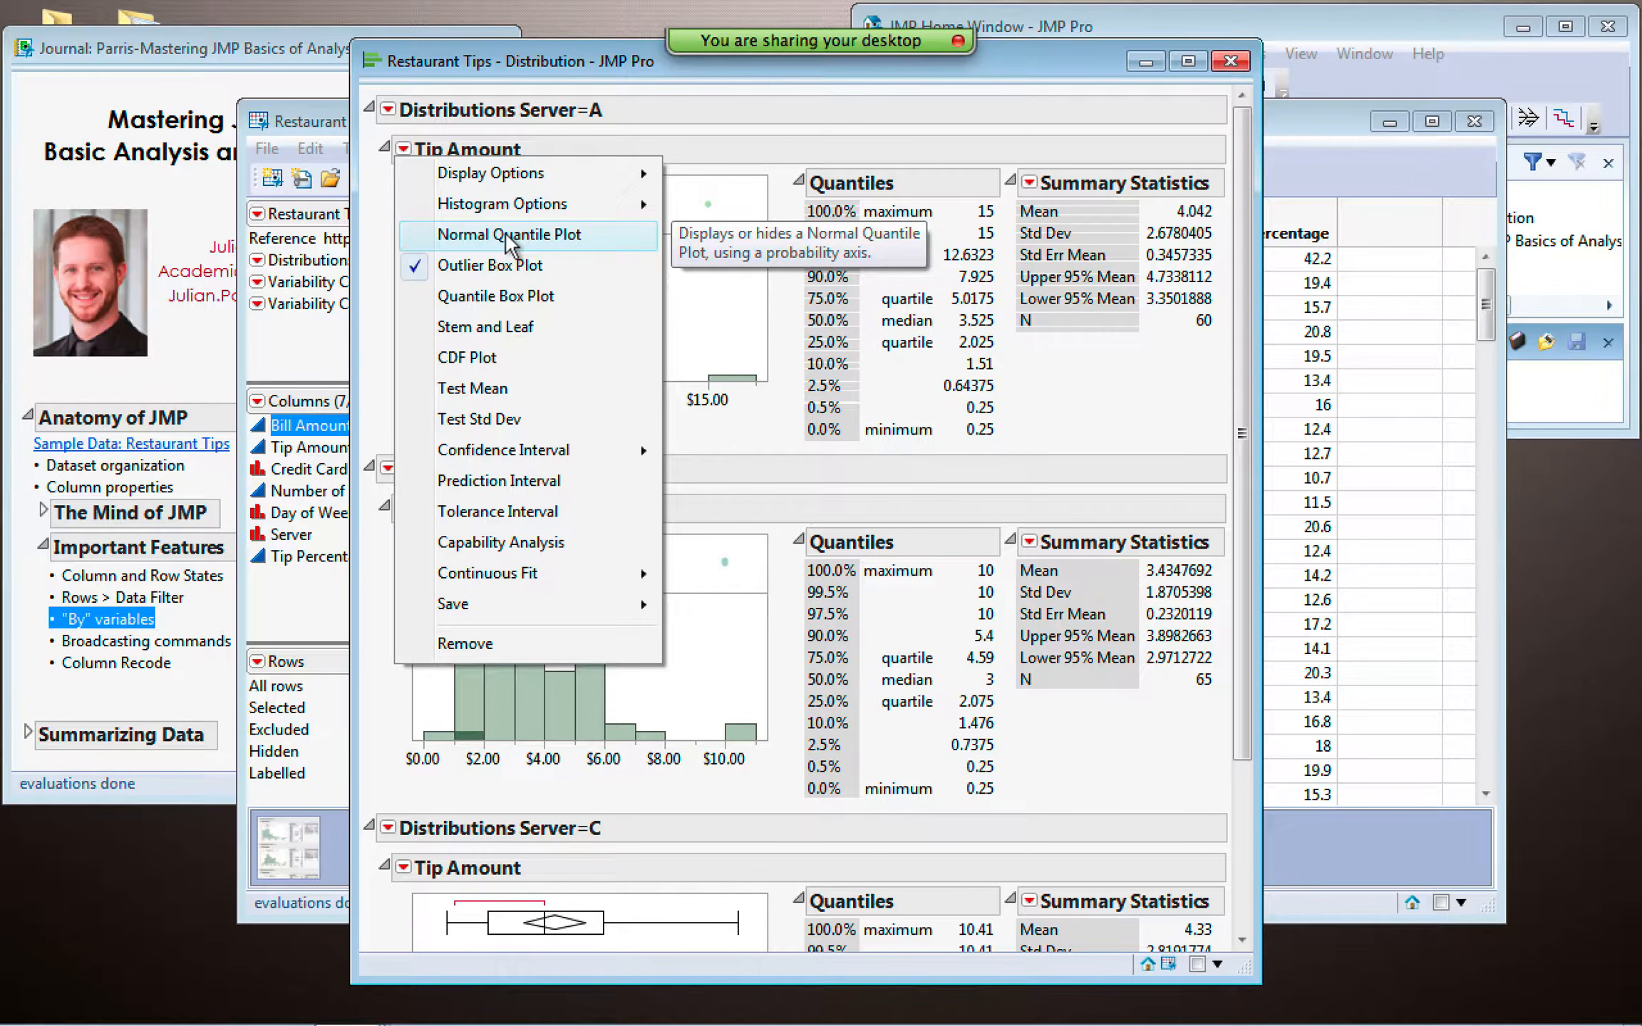
pyautogui.click(770, 428)
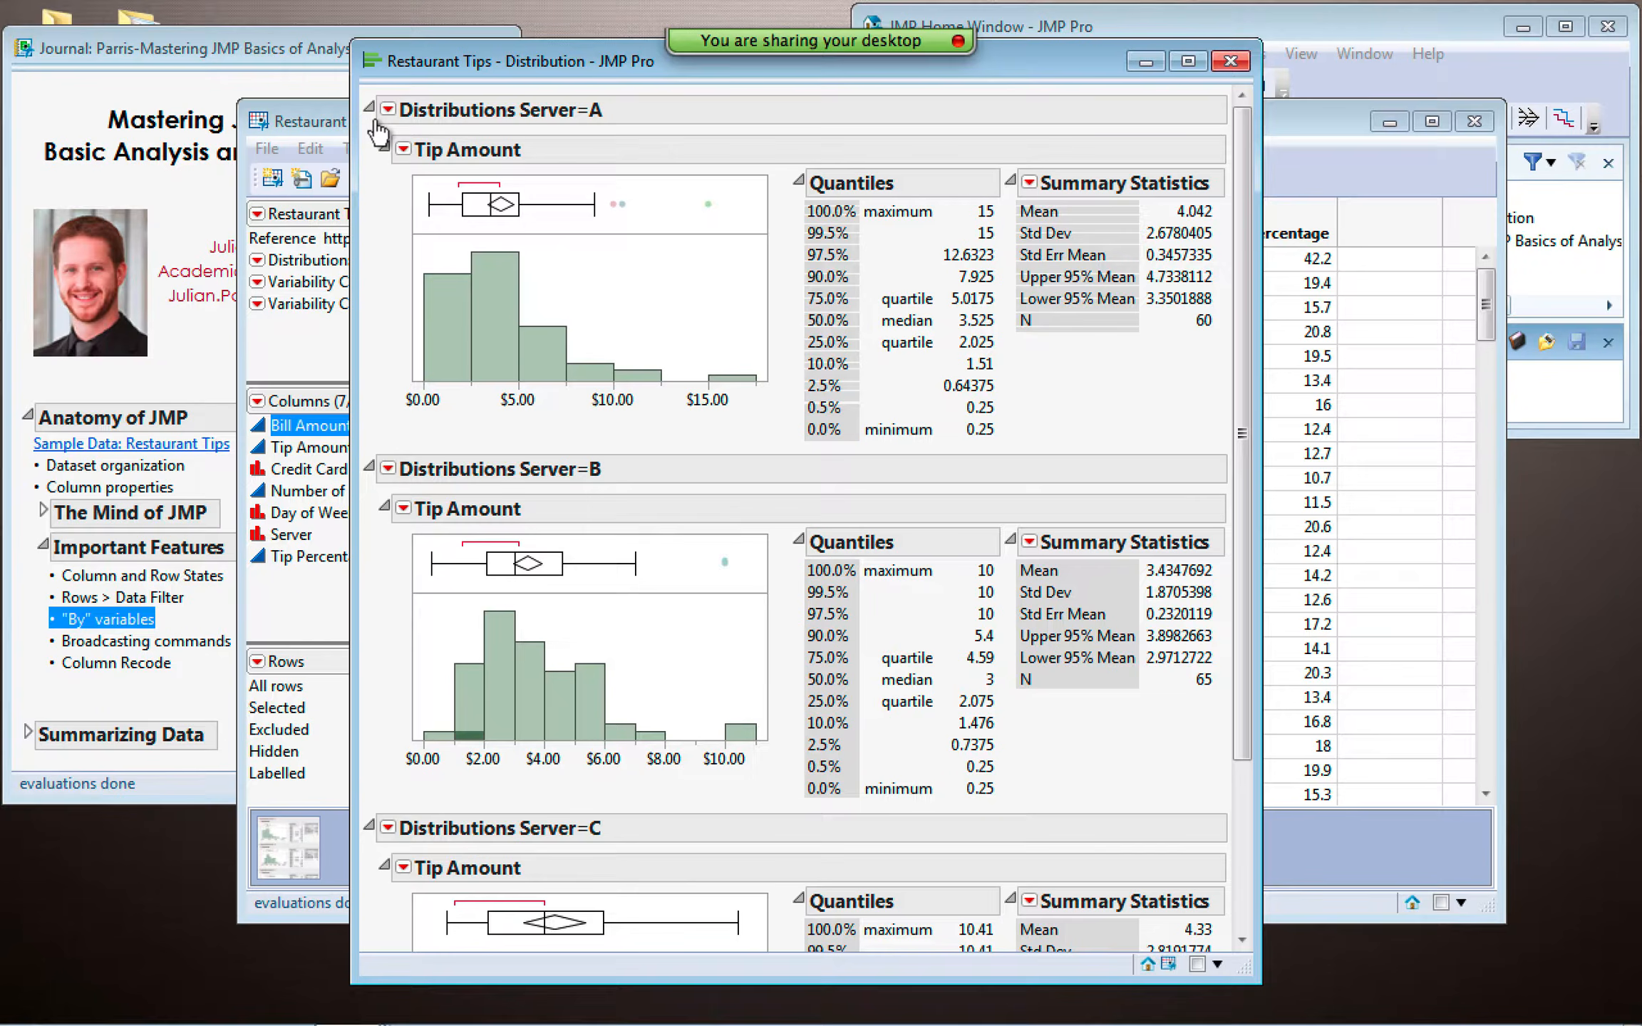
# - Try a Normal Quantile Plot on Server A's Tip Amount report alone, and remove it again
pyautogui.click(402, 149)
pyautogui.click(452, 238)
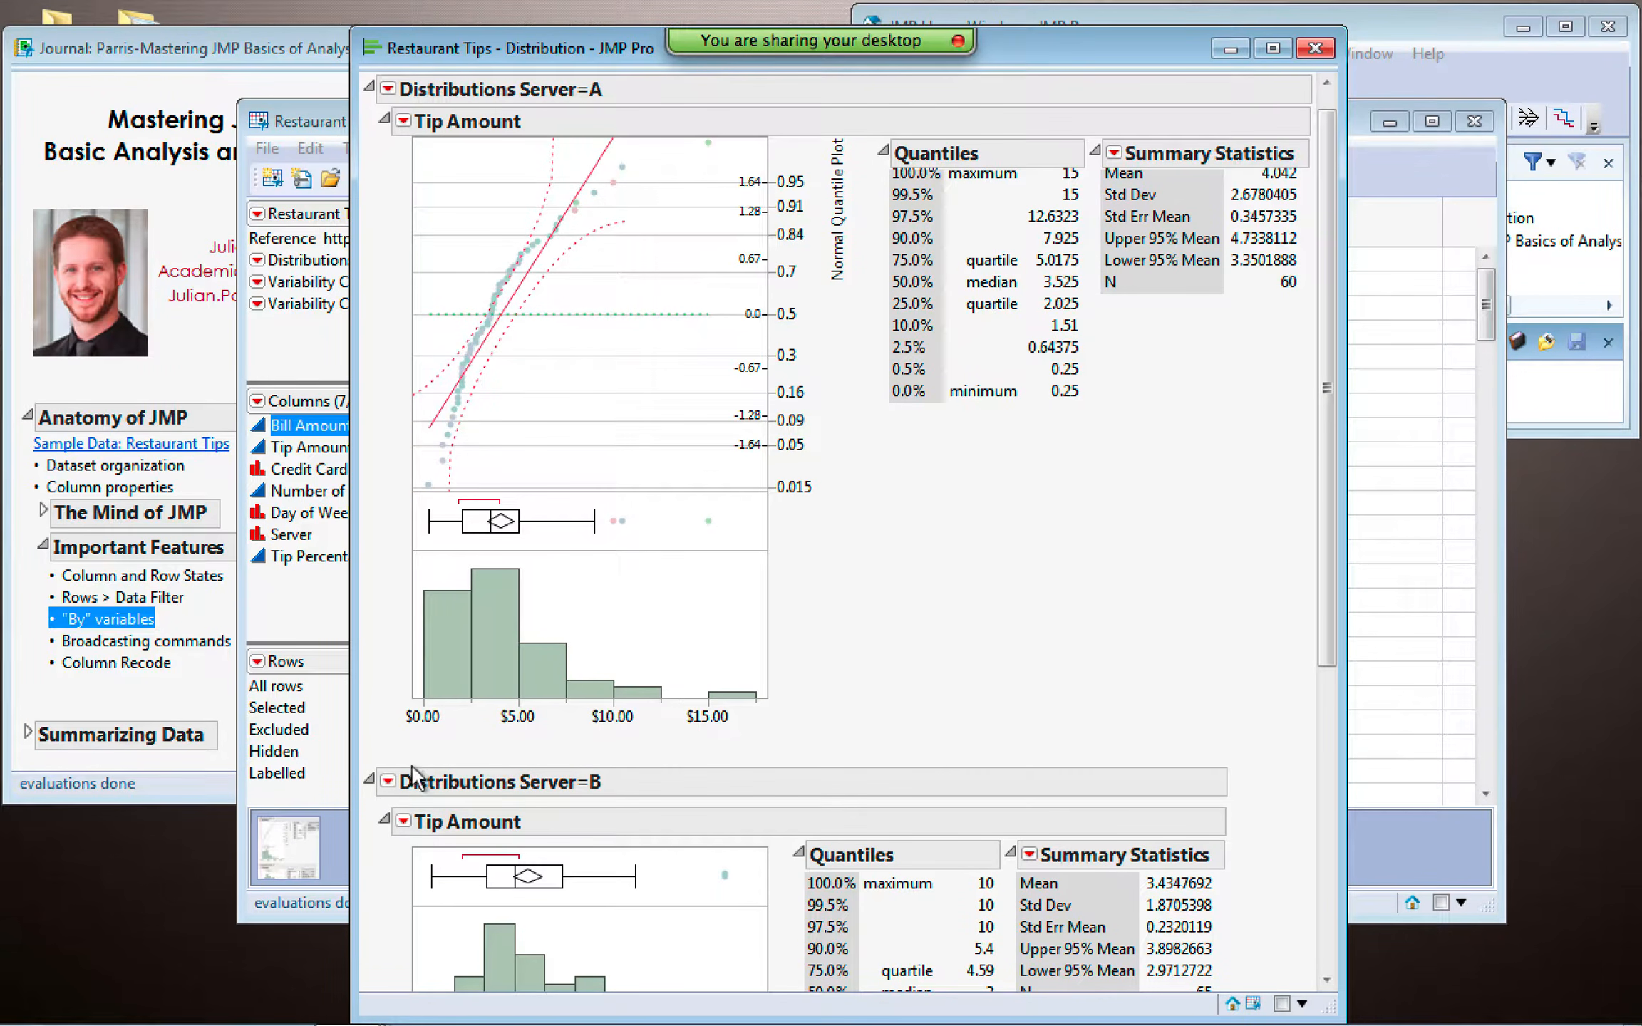
pyautogui.click(397, 819)
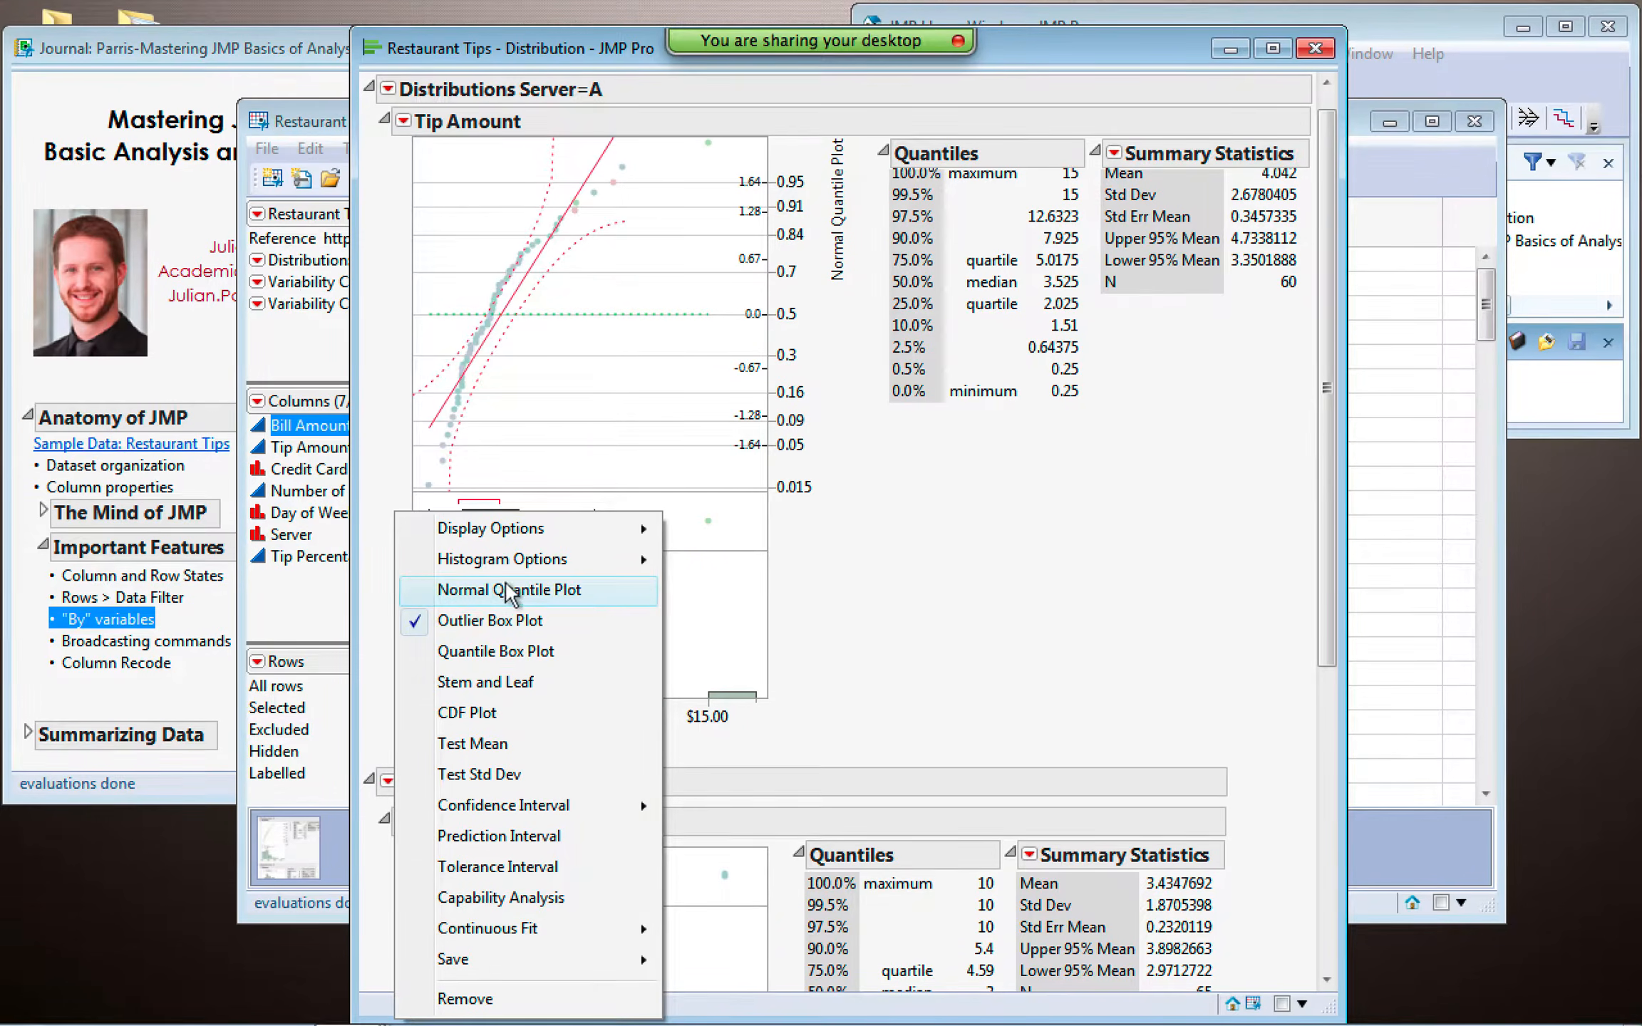
pyautogui.click(1095, 649)
pyautogui.scroll(1, 1308, 510)
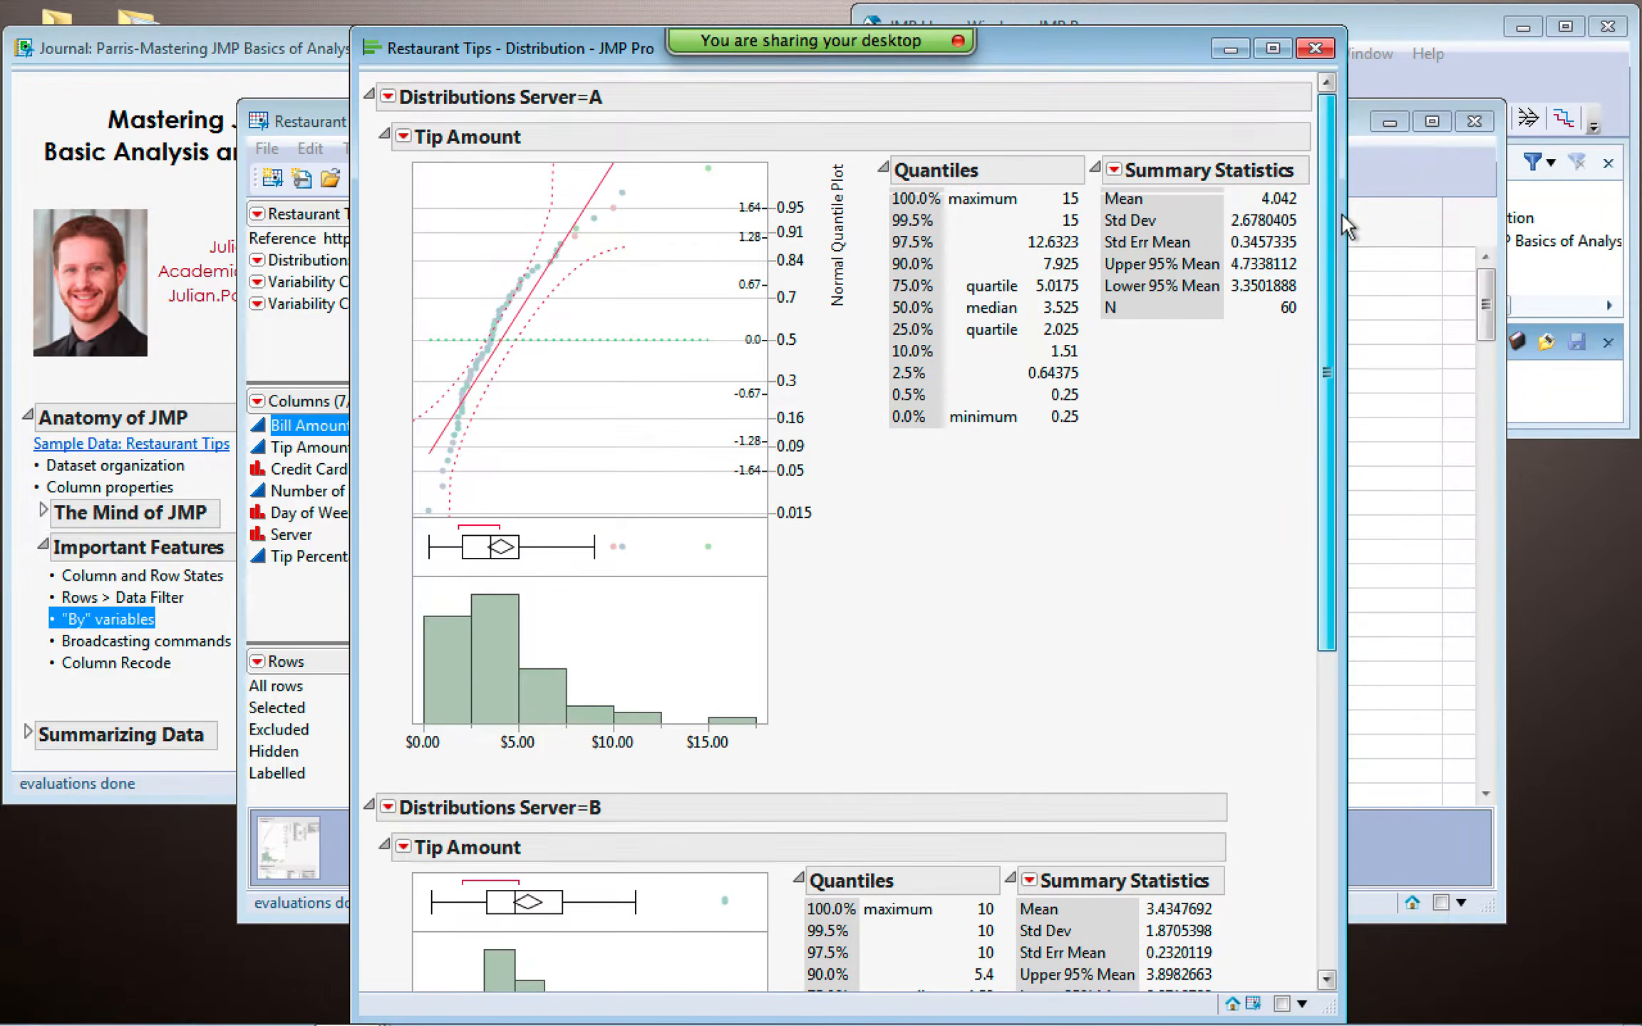
pyautogui.click(399, 136)
pyautogui.click(425, 199)
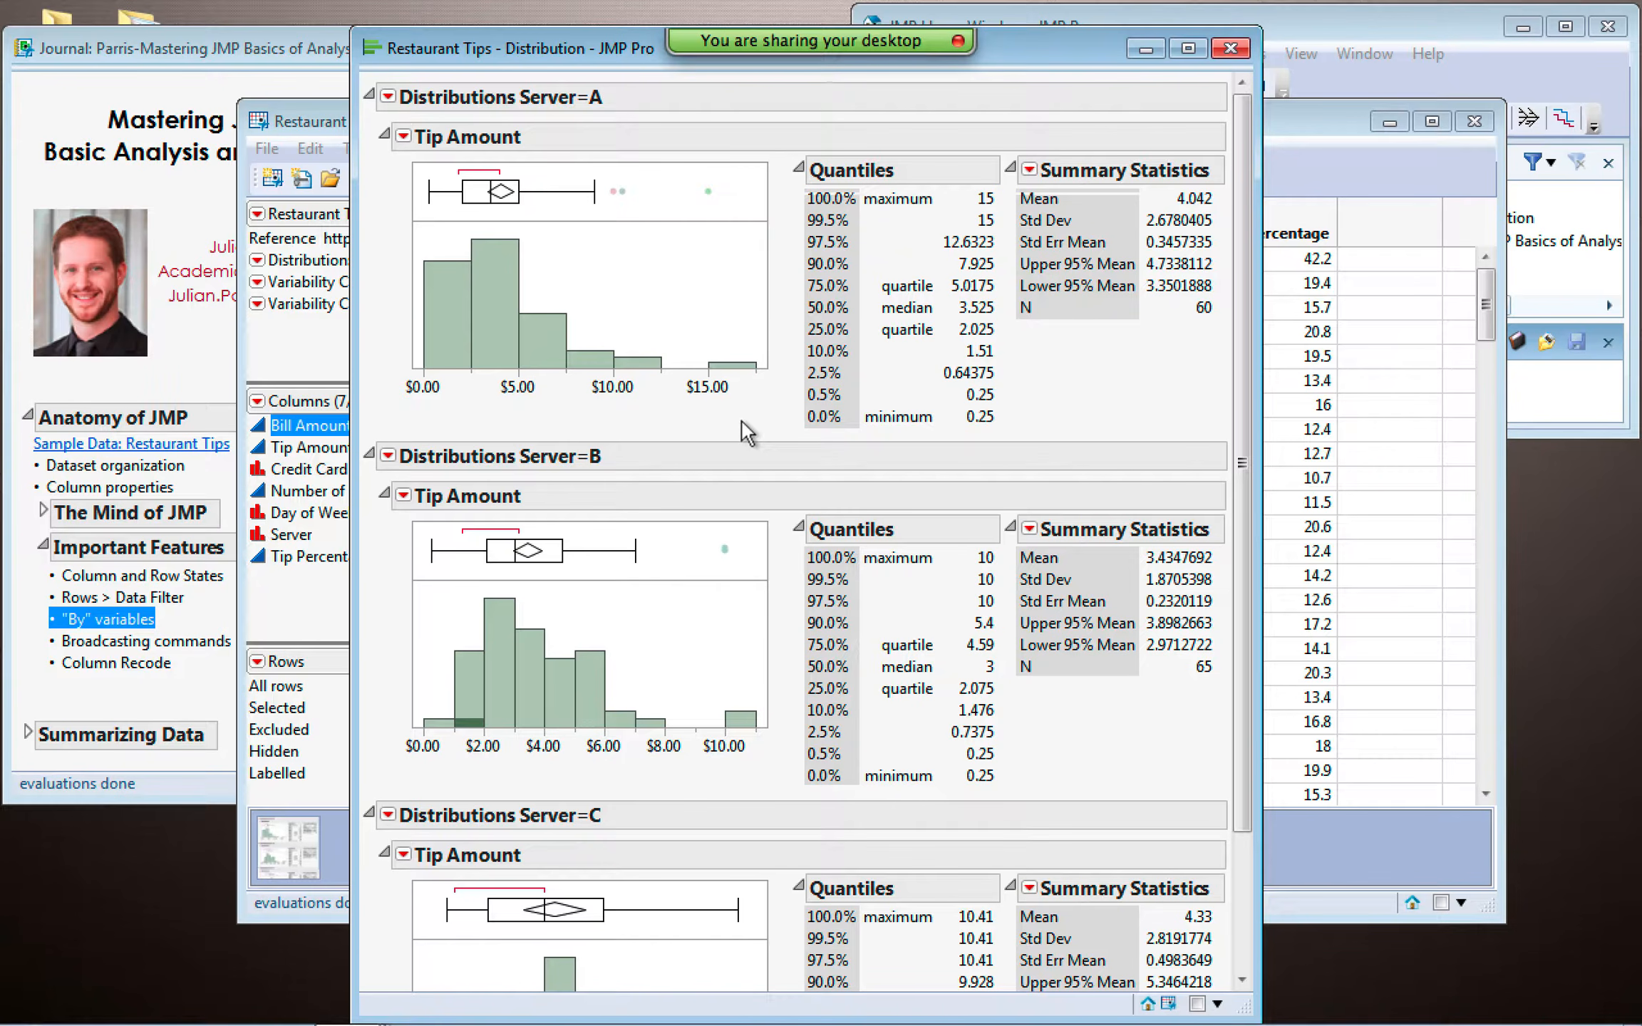
pyautogui.click(402, 137)
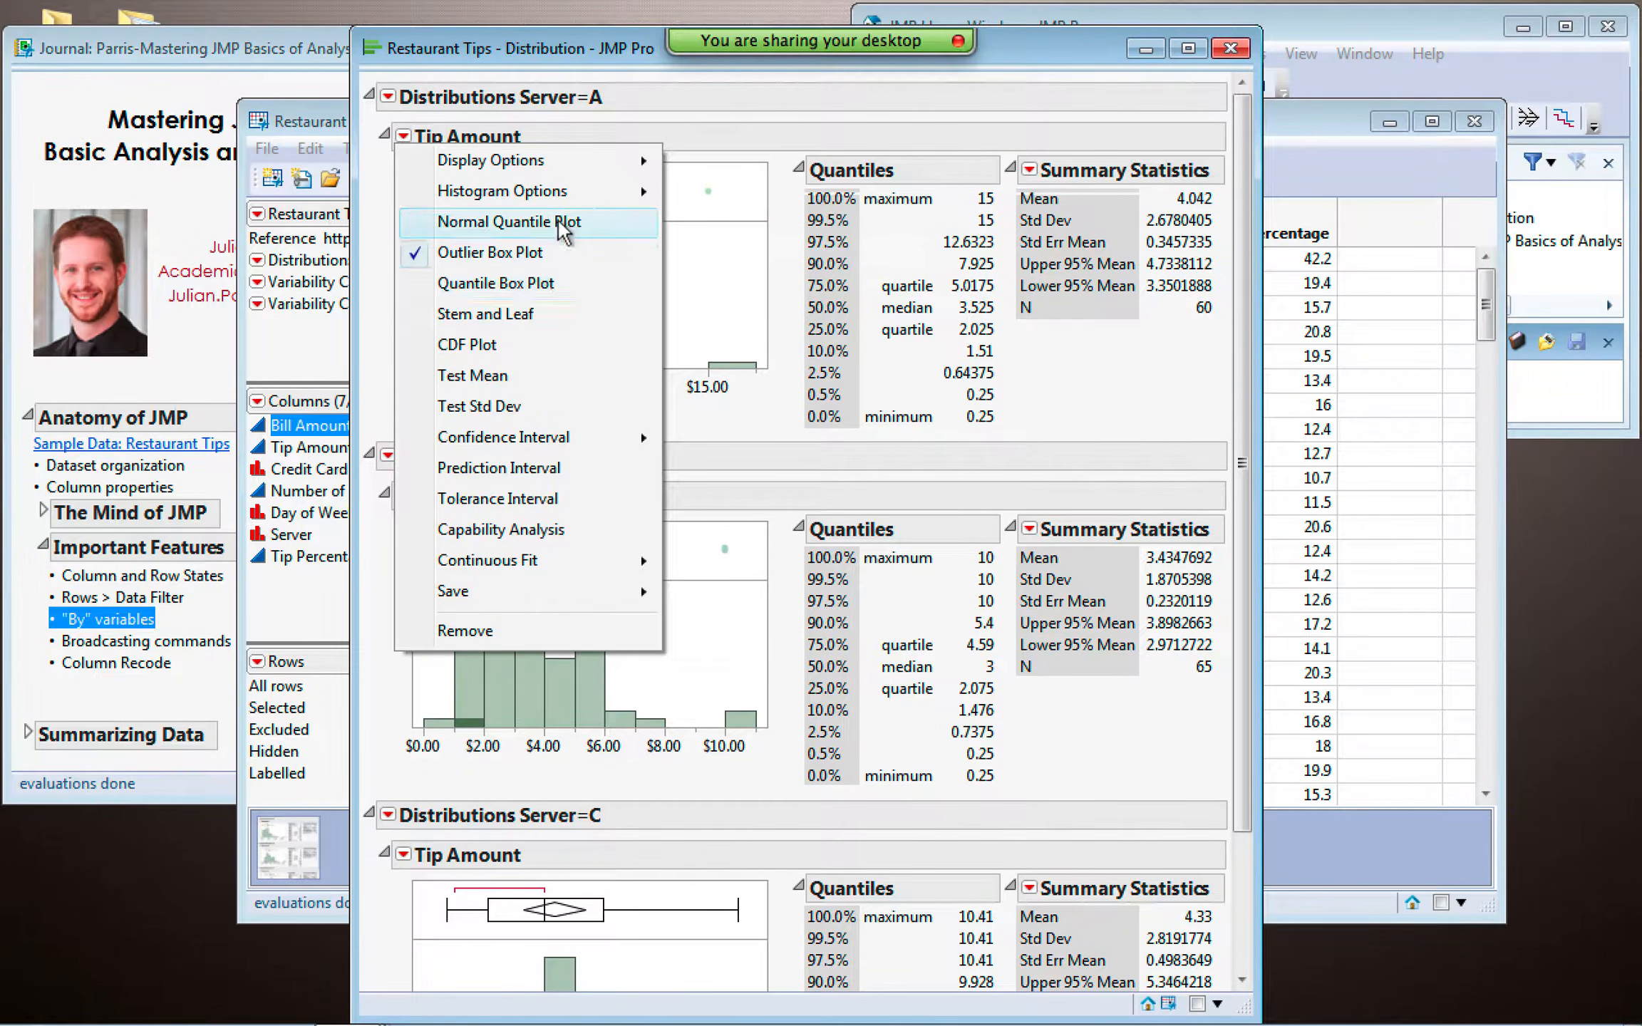
pyautogui.click(397, 126)
pyautogui.click(465, 138)
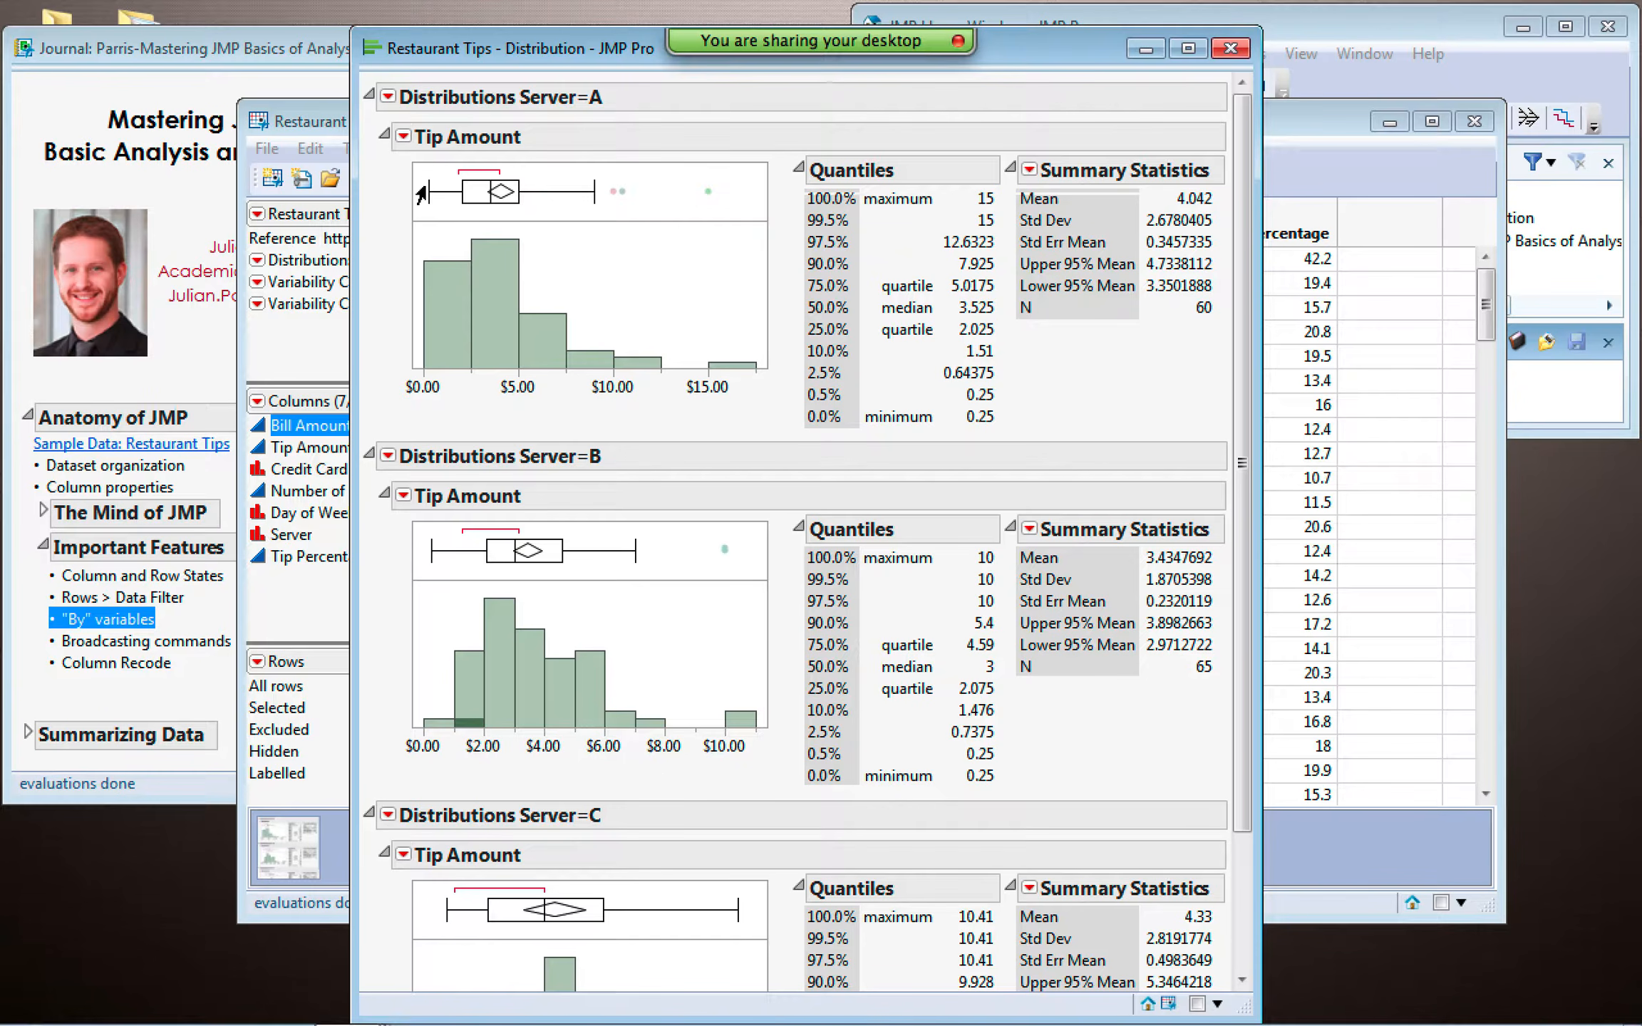
pyautogui.click(395, 136)
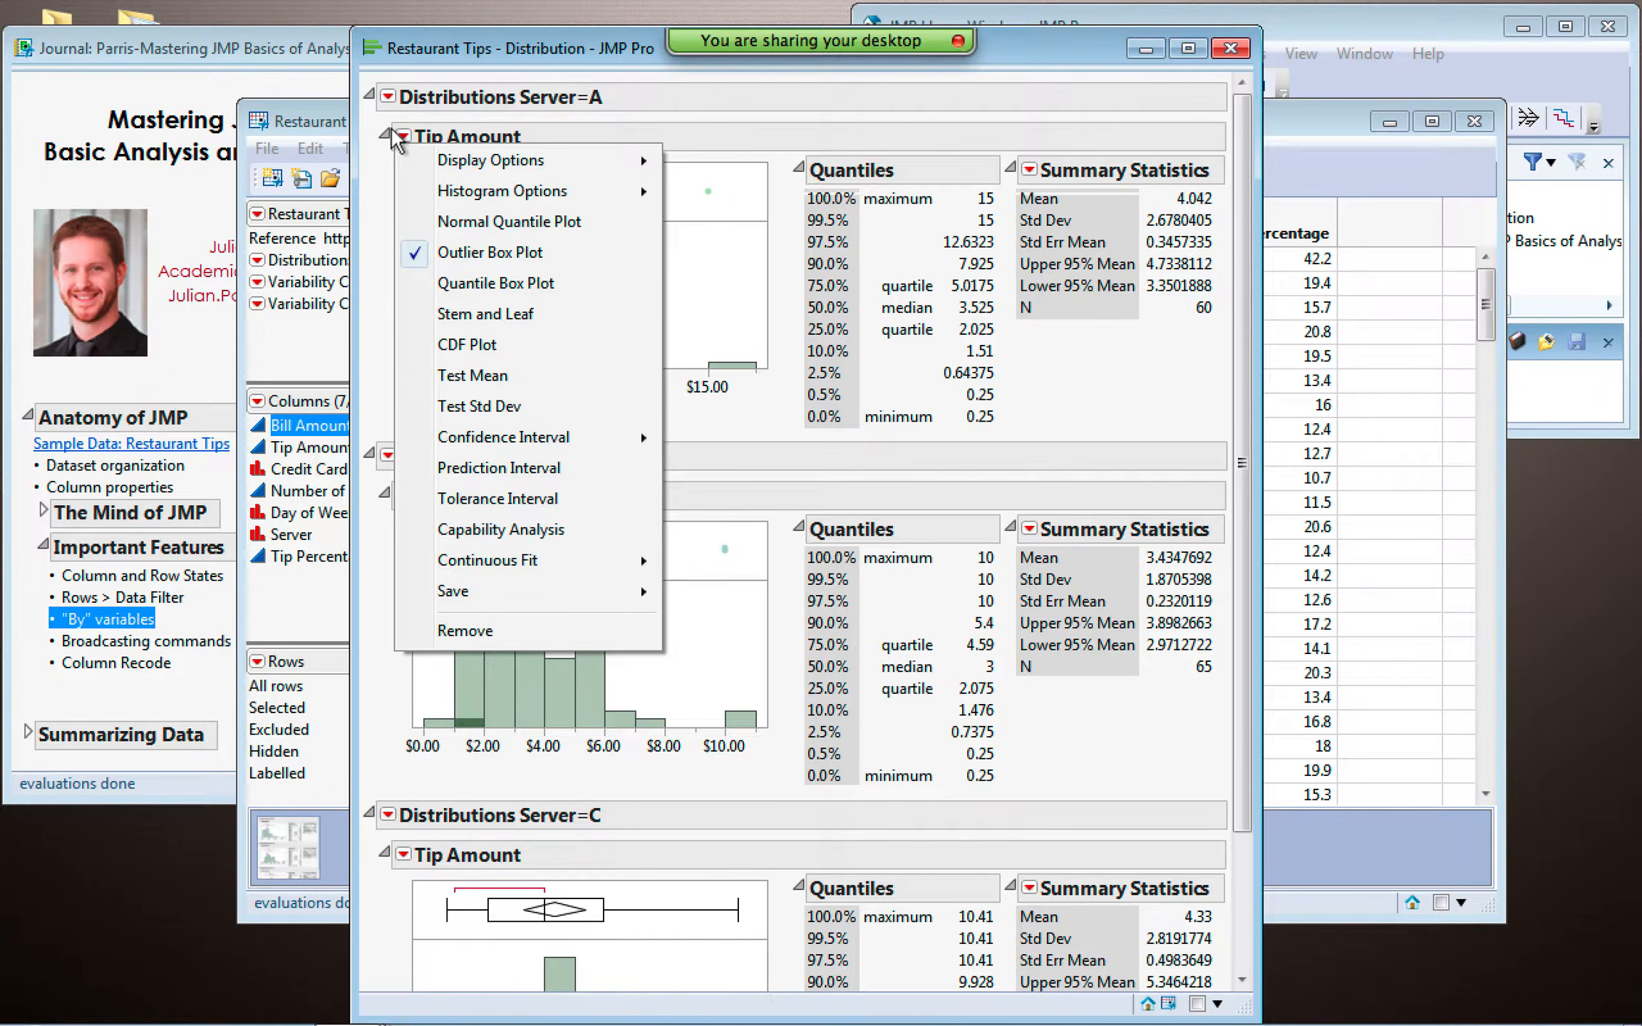
pyautogui.click(371, 178)
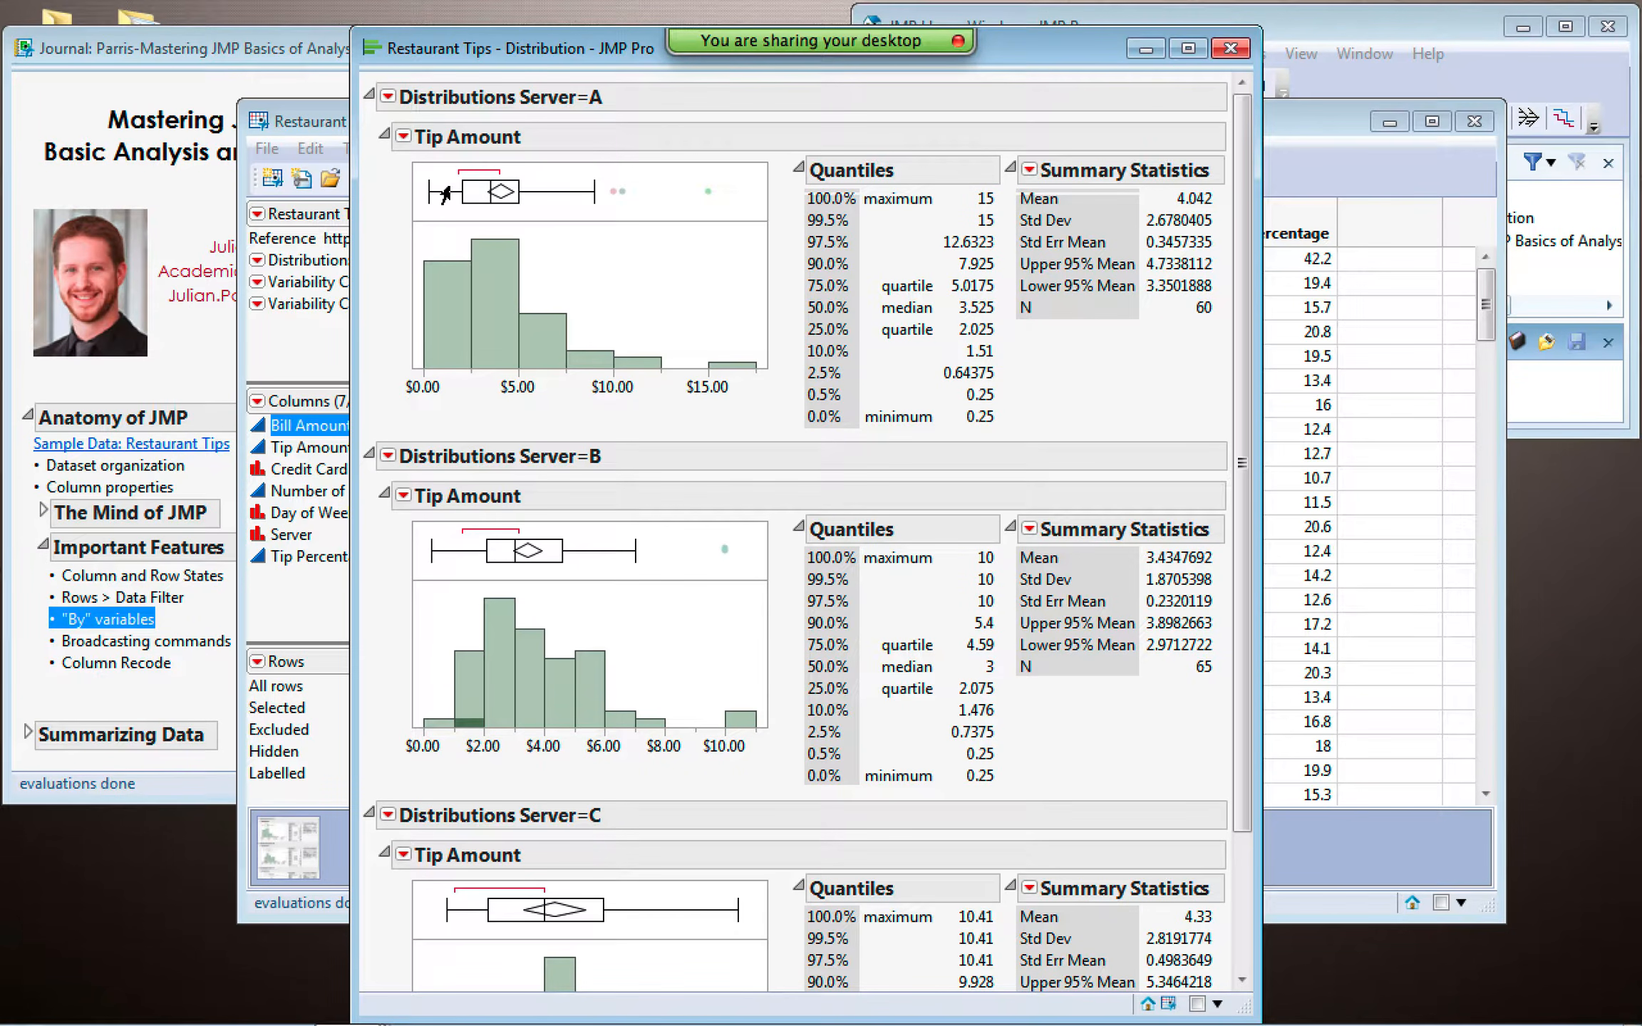
# - Broadcast the Normal Quantile Plot option from Server A's Tip Amount report to all server groups
pyautogui.click(403, 136)
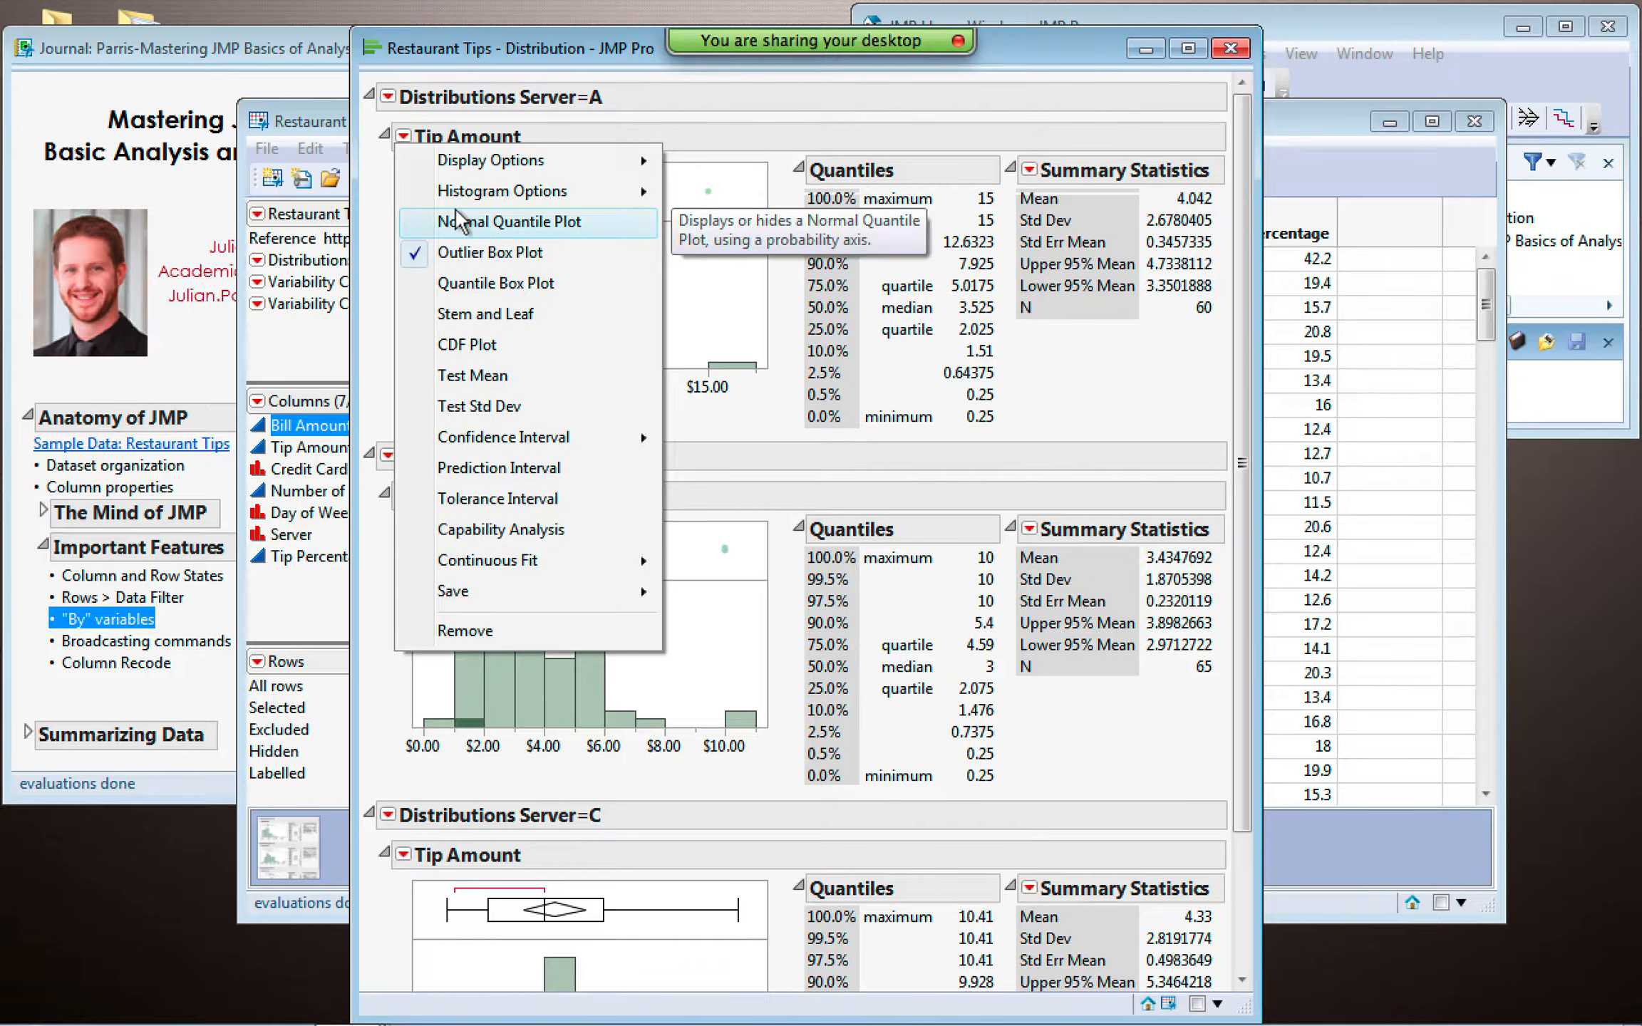
pyautogui.click(472, 224)
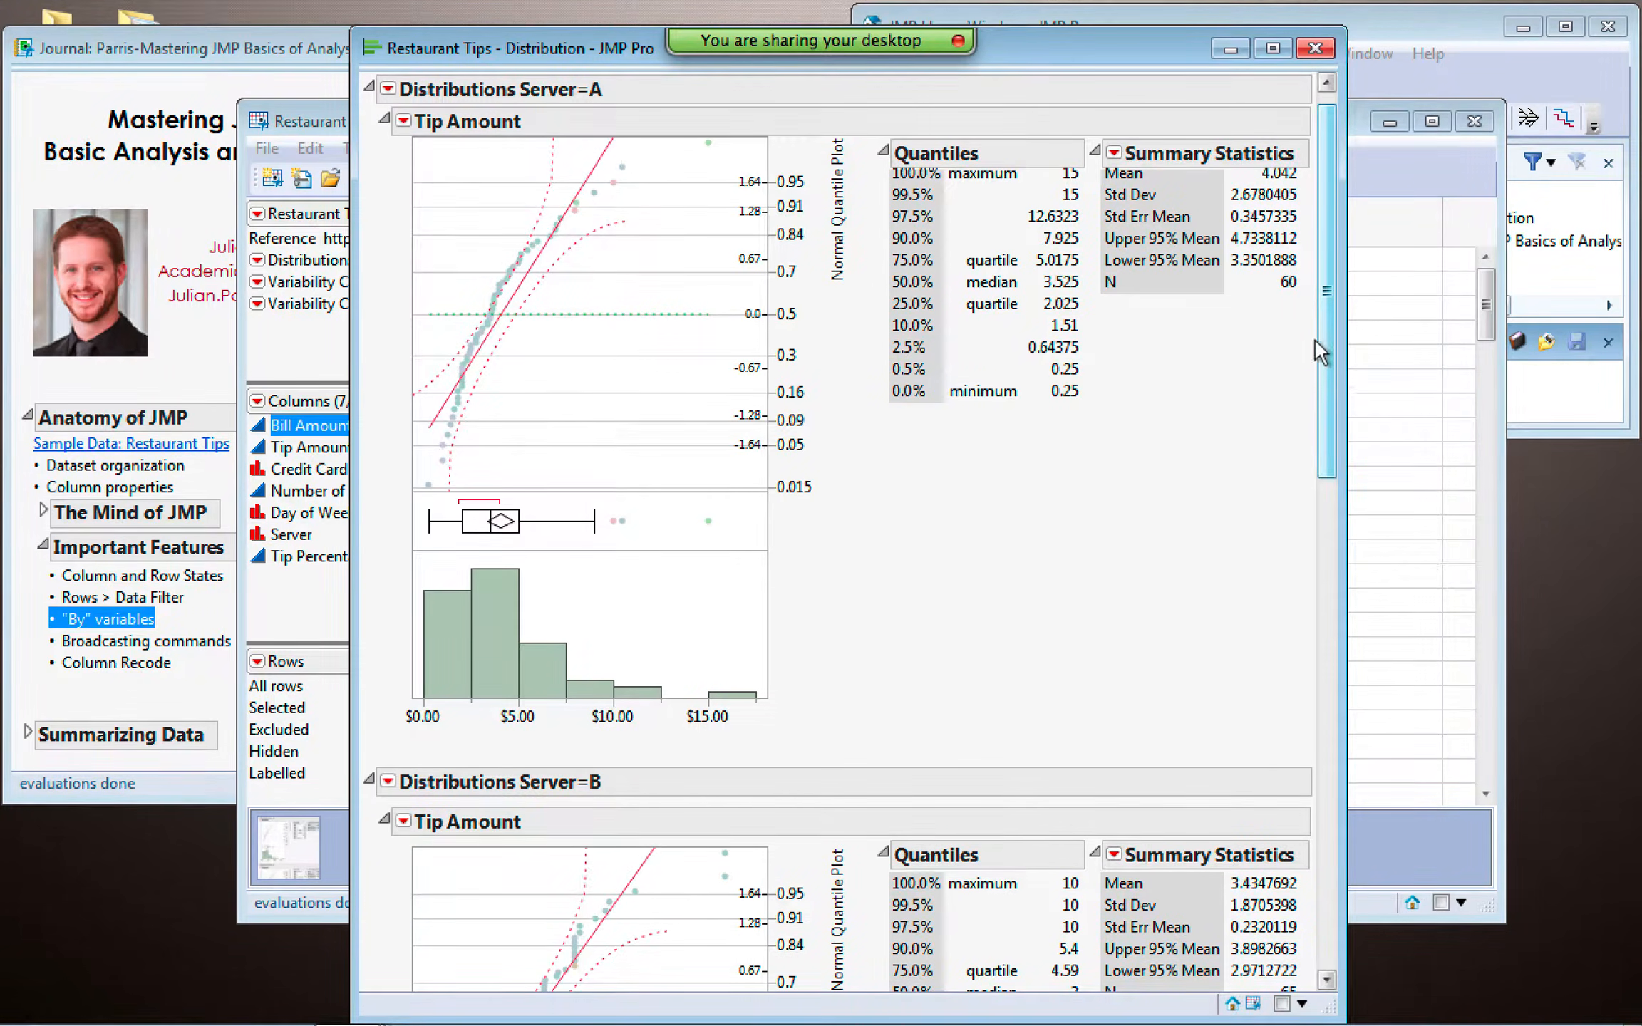
pyautogui.moveTo(1316, 340); pyautogui.dragTo(1327, 202)
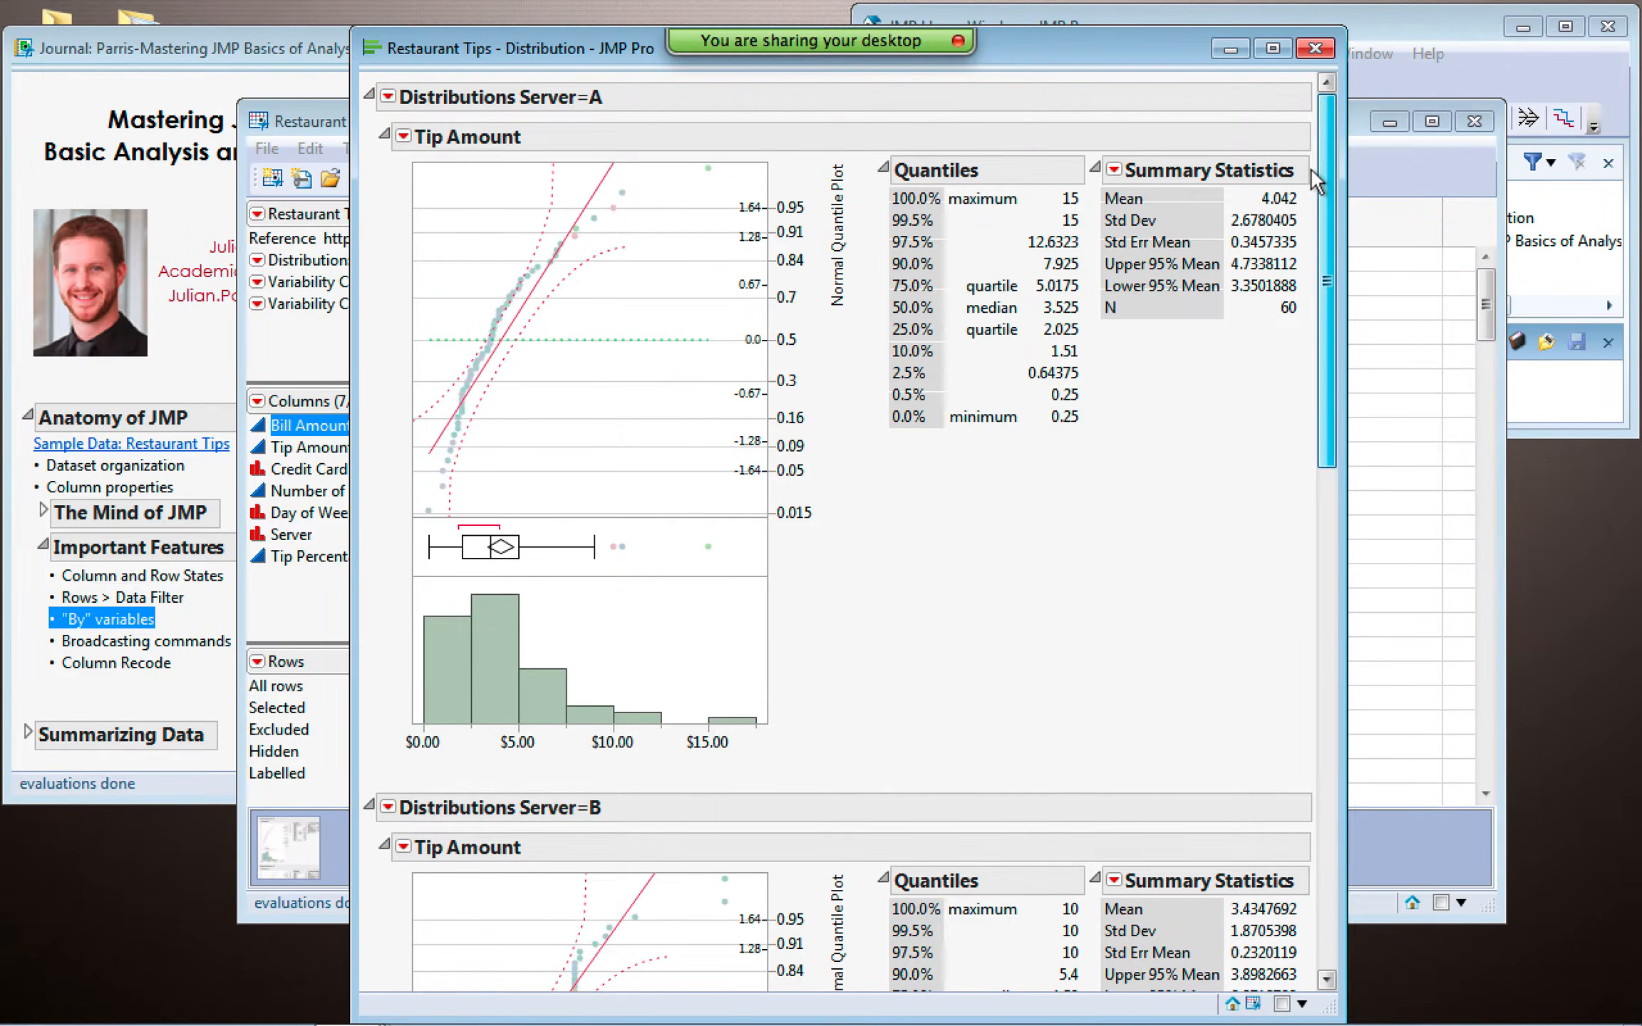
# - Shrink the quantile plots and histograms in all server groups at once, and collapse every Quantiles and Summary Statistics section
pyautogui.click(640, 495)
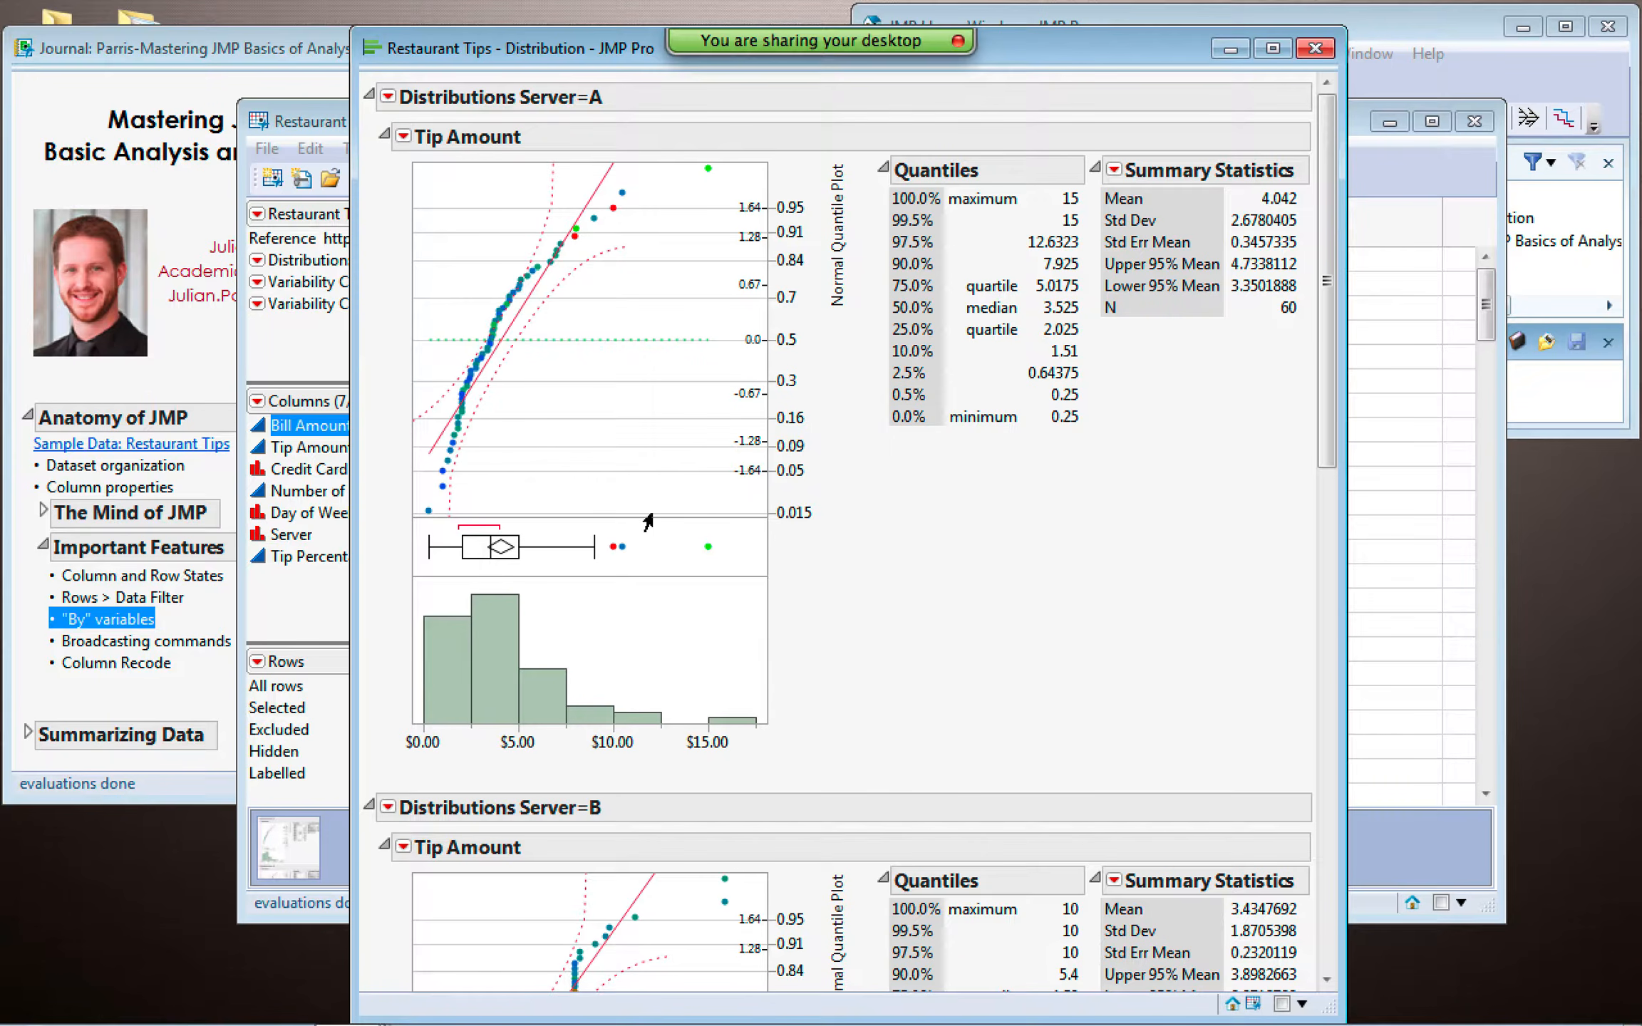
pyautogui.moveTo(646, 514); pyautogui.dragTo(683, 250)
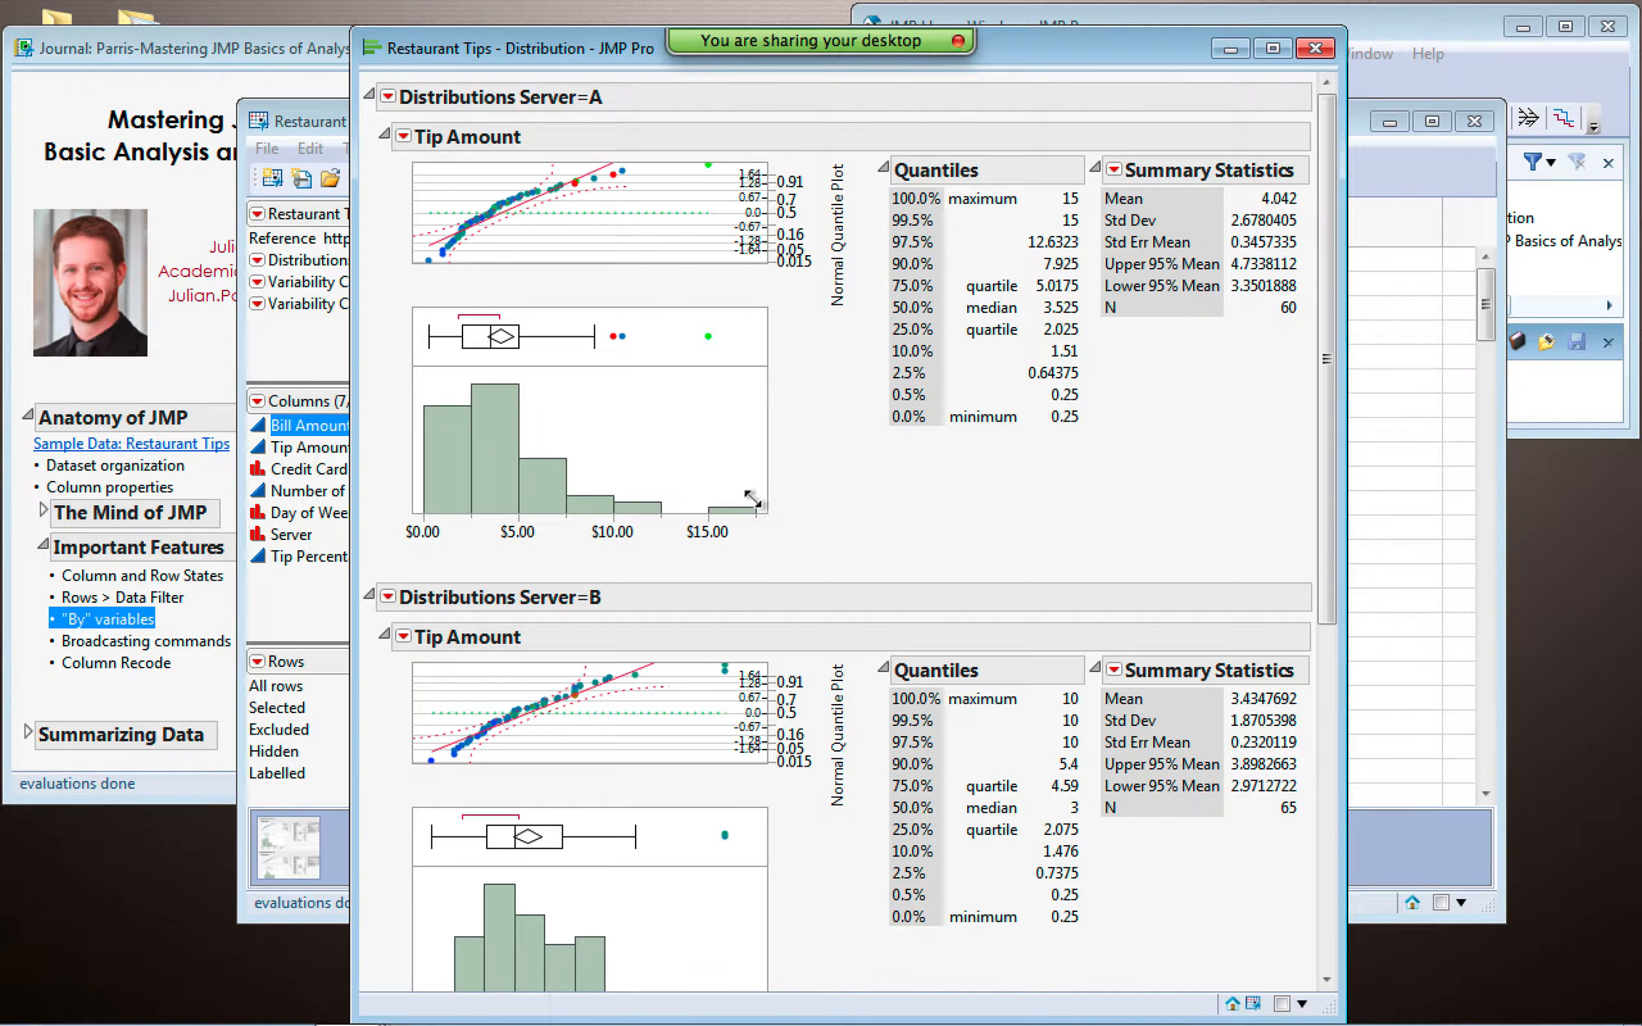
pyautogui.moveTo(753, 499); pyautogui.dragTo(823, 419)
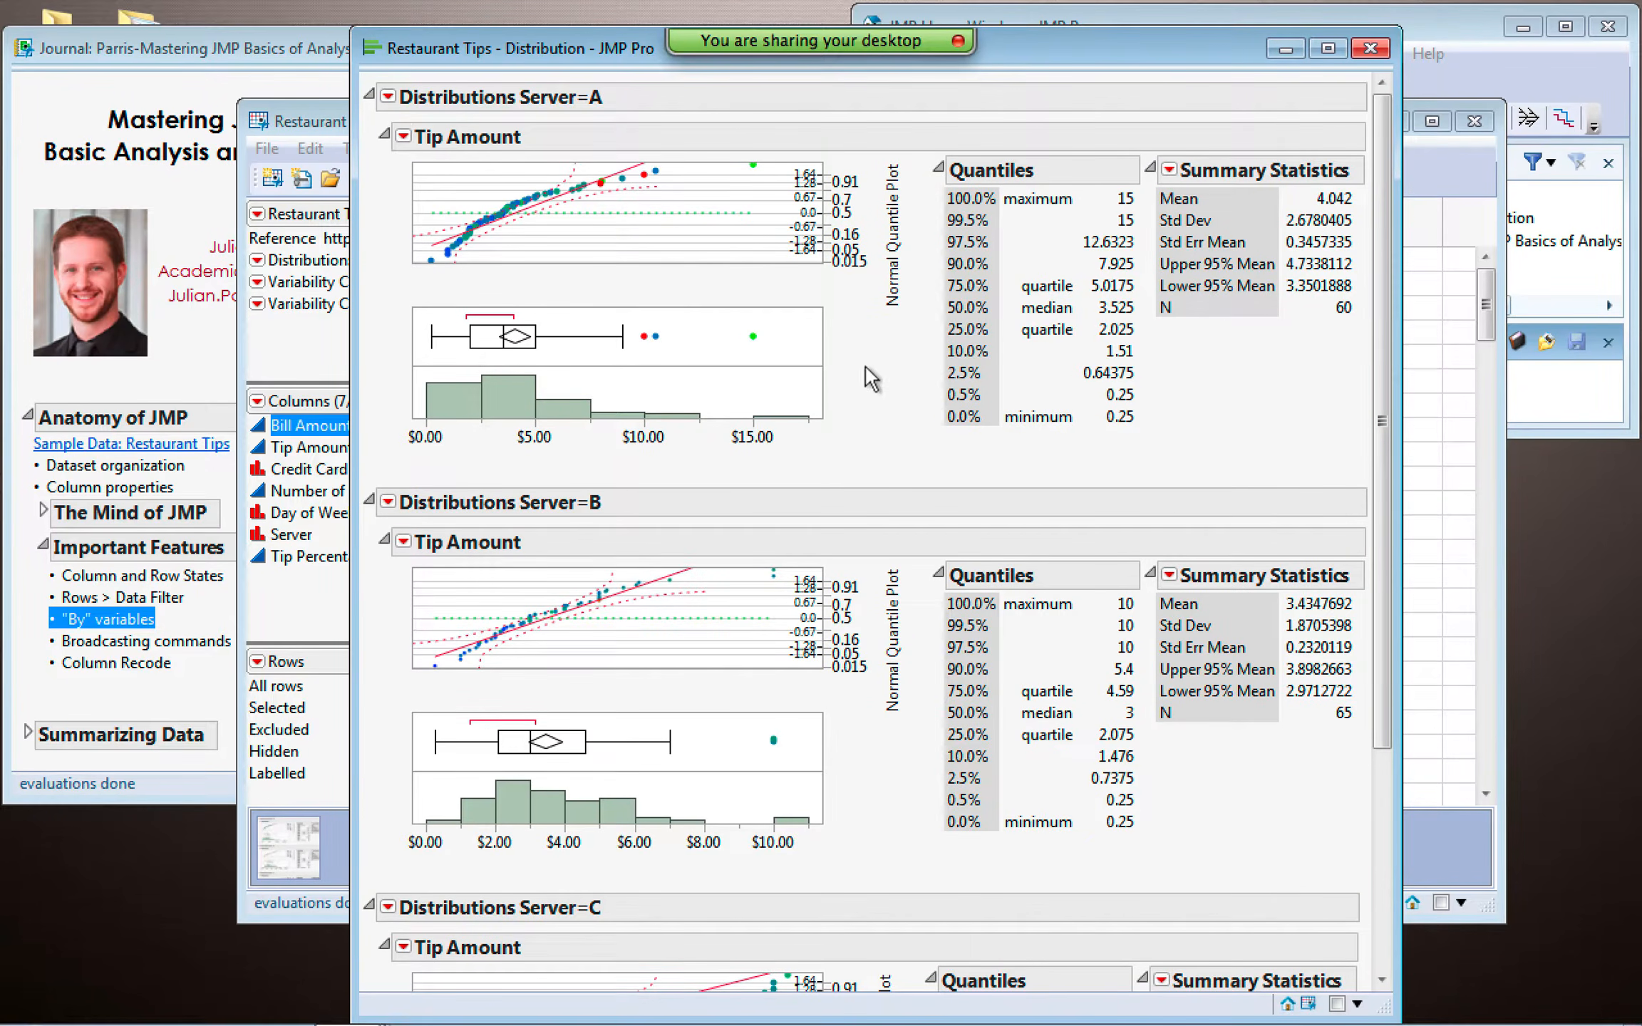
pyautogui.keyDown('ctrl'); pyautogui.click(929, 165); pyautogui.keyUp('ctrl')
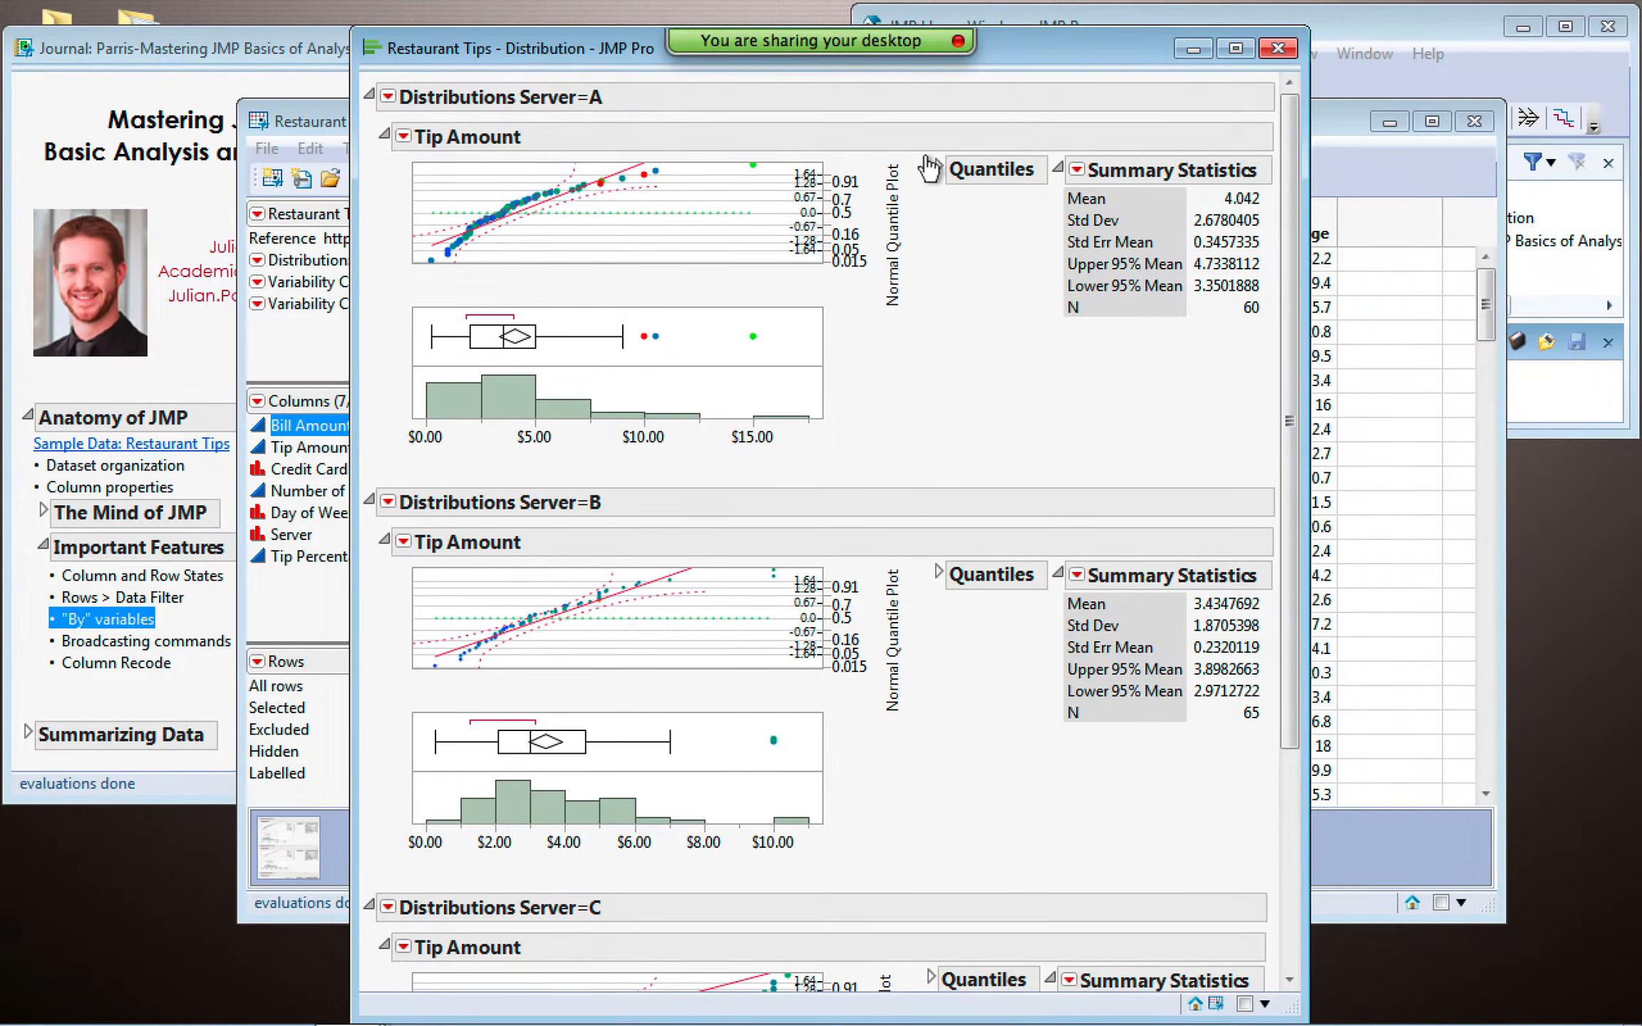
pyautogui.keyDown('ctrl'); pyautogui.click(1057, 167); pyautogui.keyUp('ctrl')
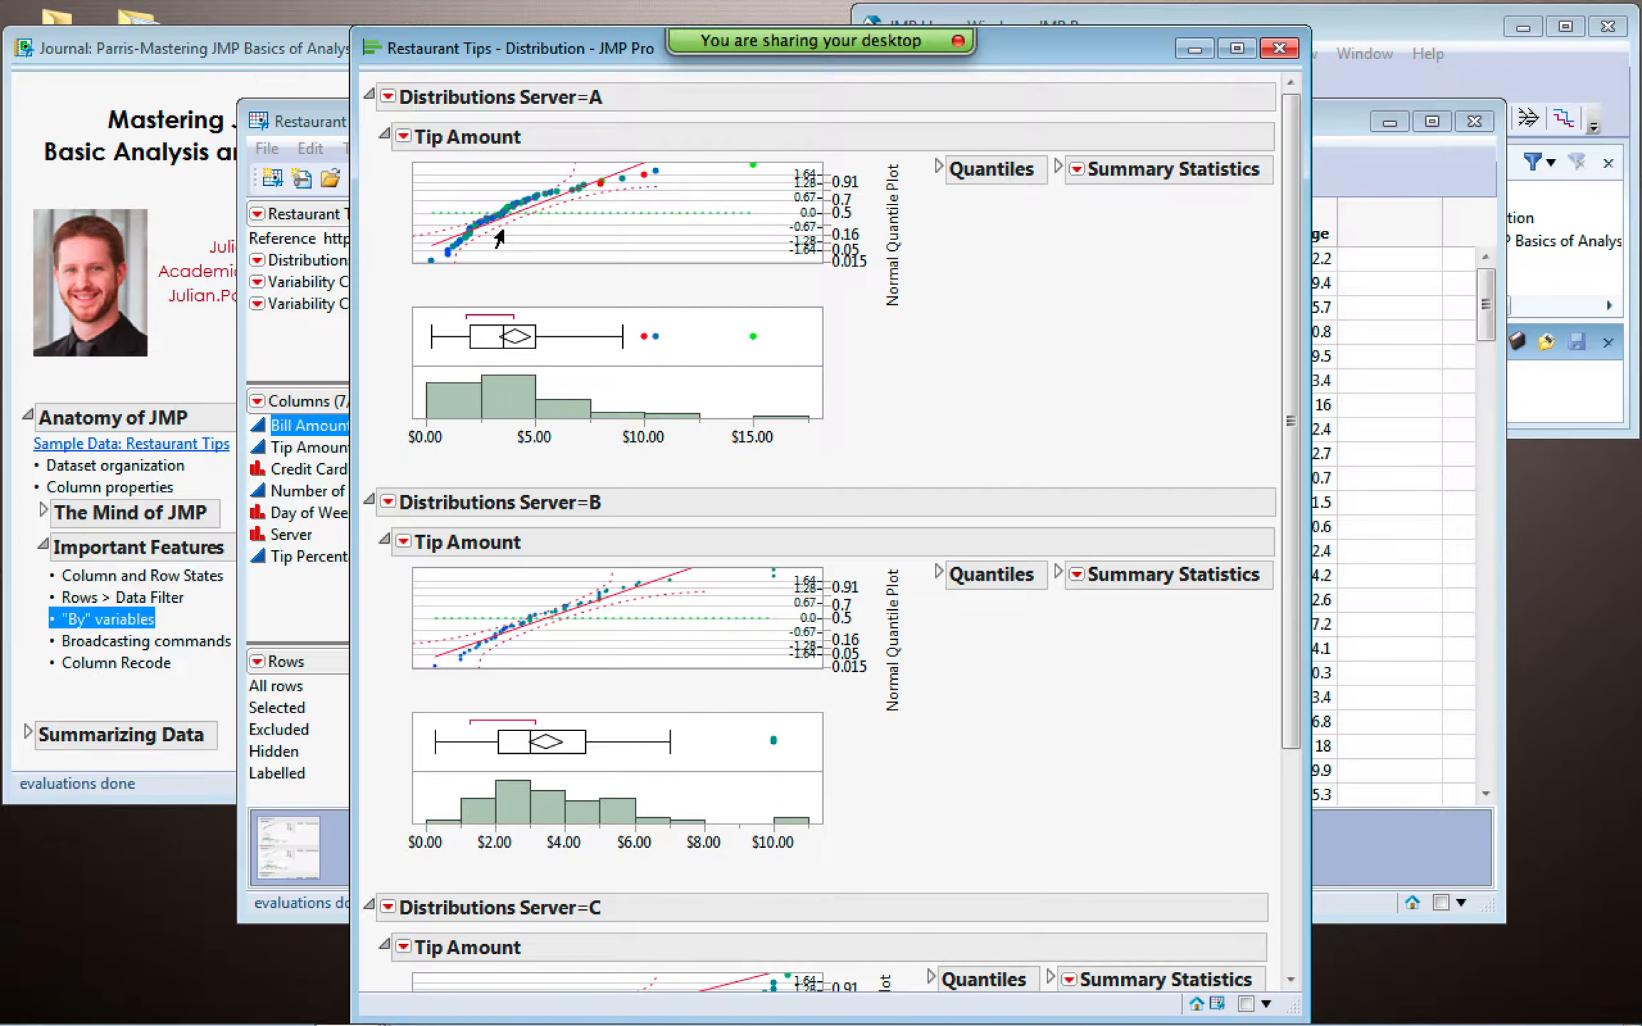
# - Close the Distribution report and highlight the Column Recode topic in the journal
pyautogui.click(1279, 48)
pyautogui.click(137, 619)
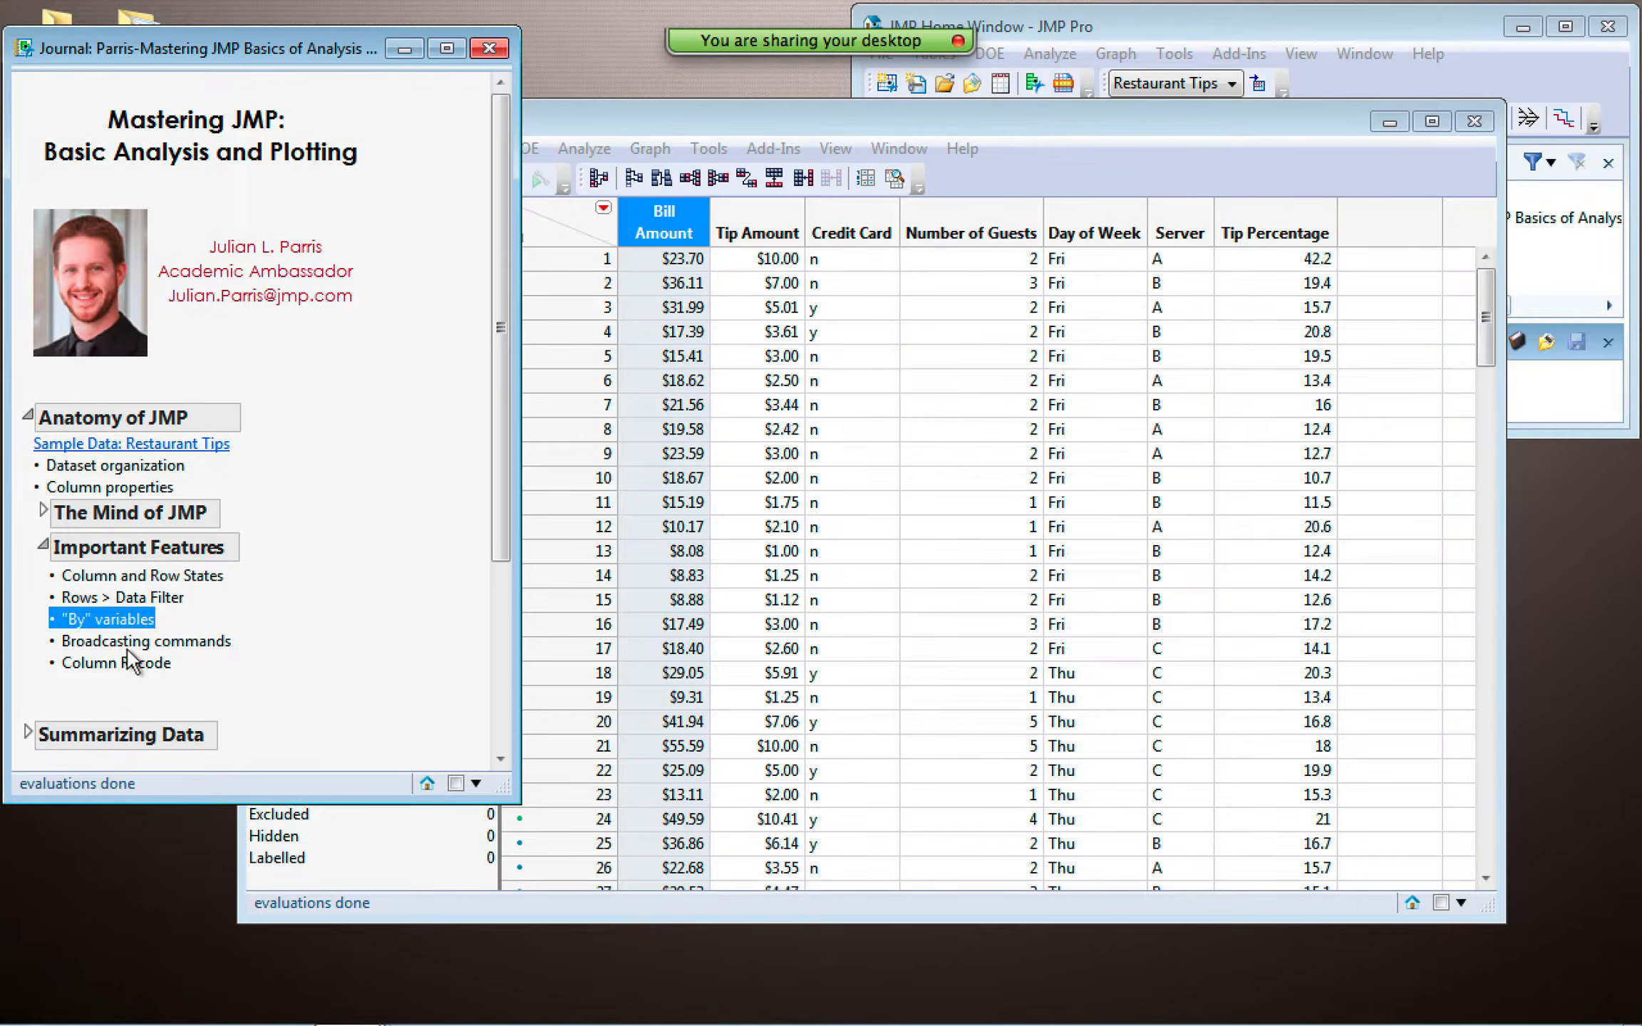
pyautogui.click(125, 661)
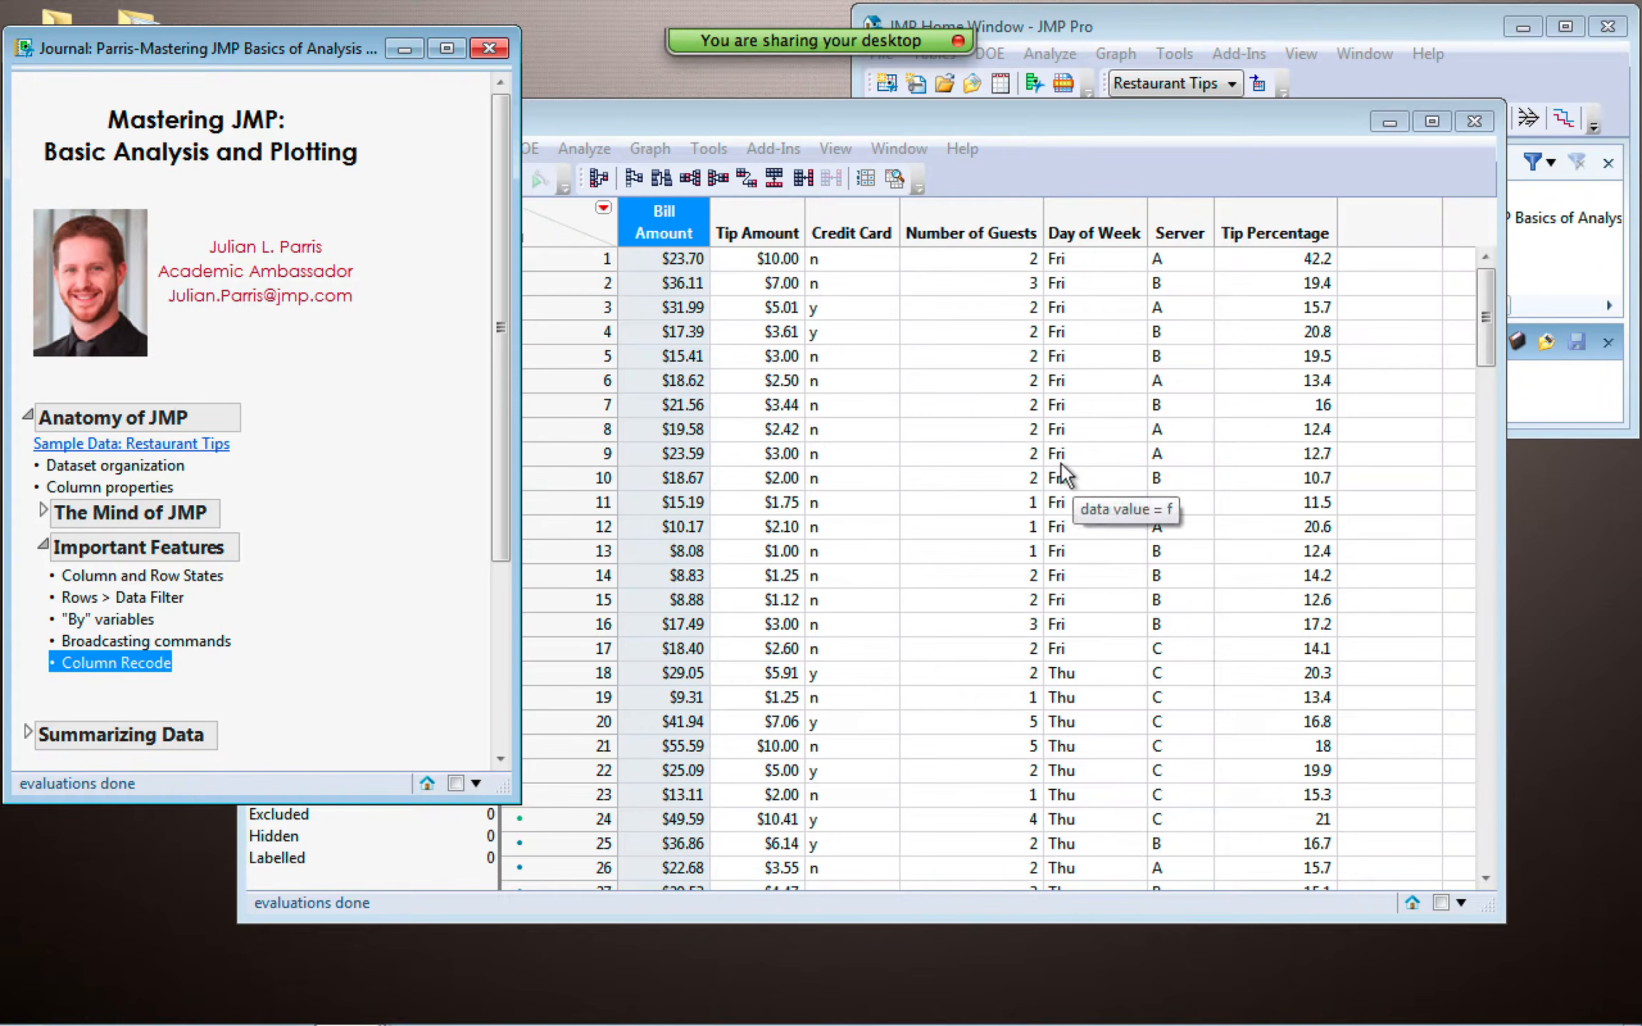
# - Change the Server values in rows 1 and 3 of the Restaurant Tips table to lowercase a
pyautogui.click(722, 454)
pyautogui.click(855, 399)
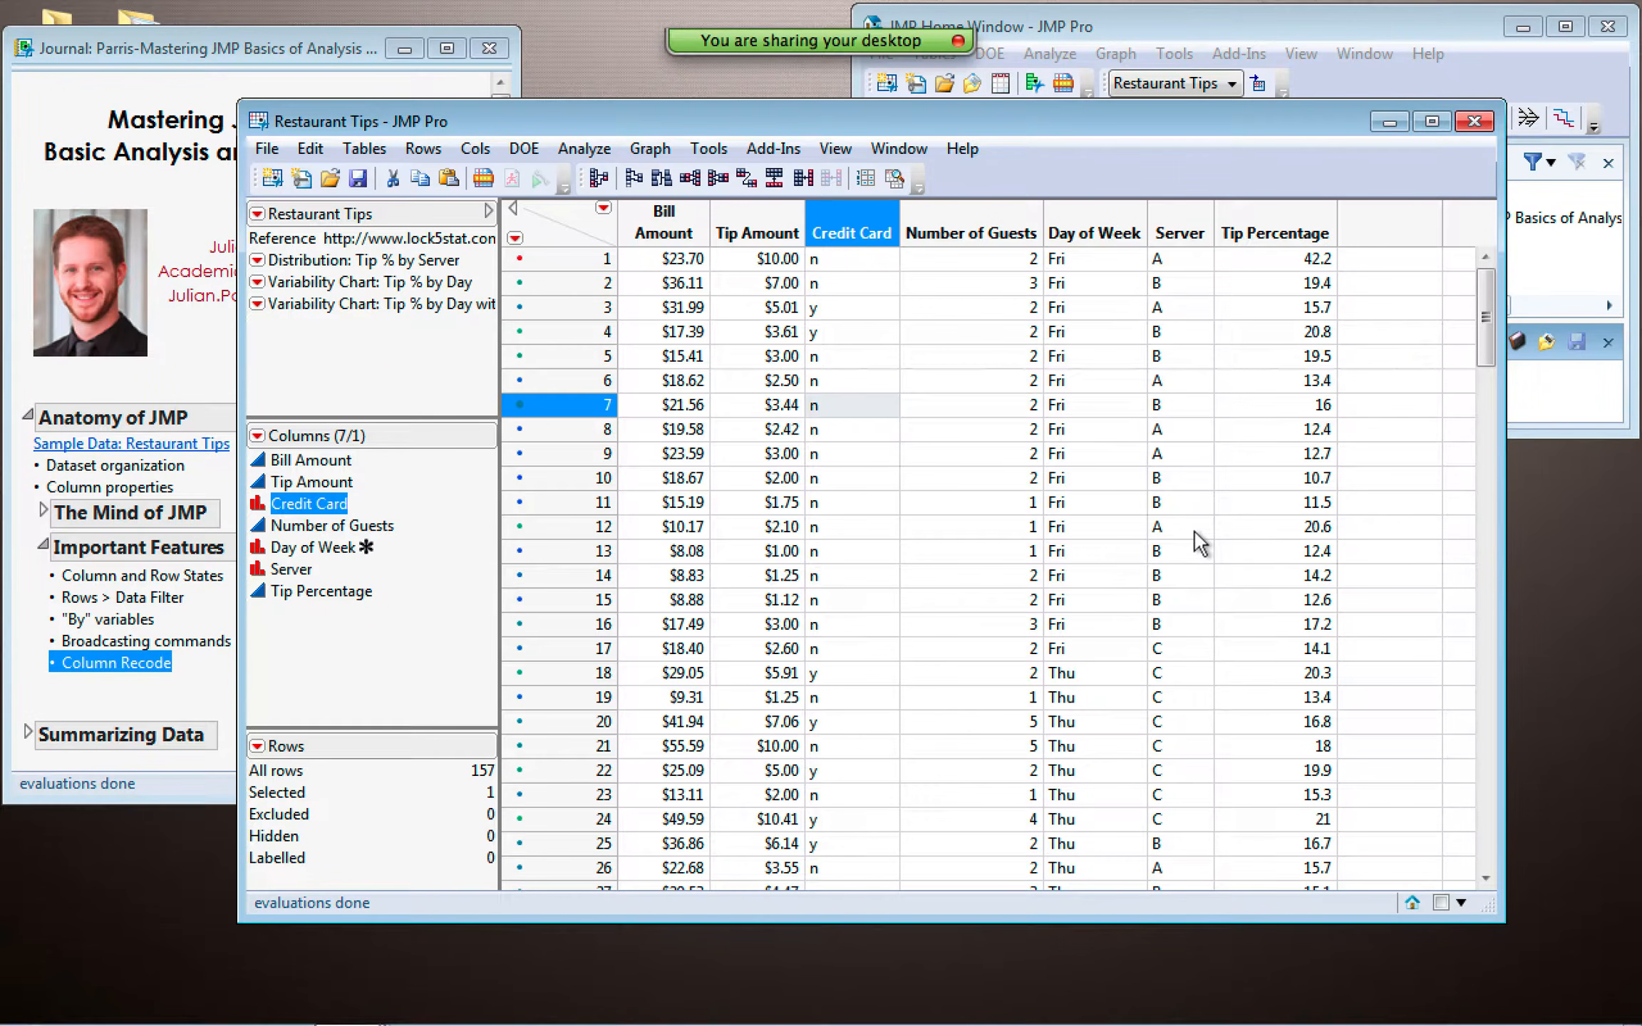
pyautogui.click(1172, 261)
pyautogui.click(1174, 262)
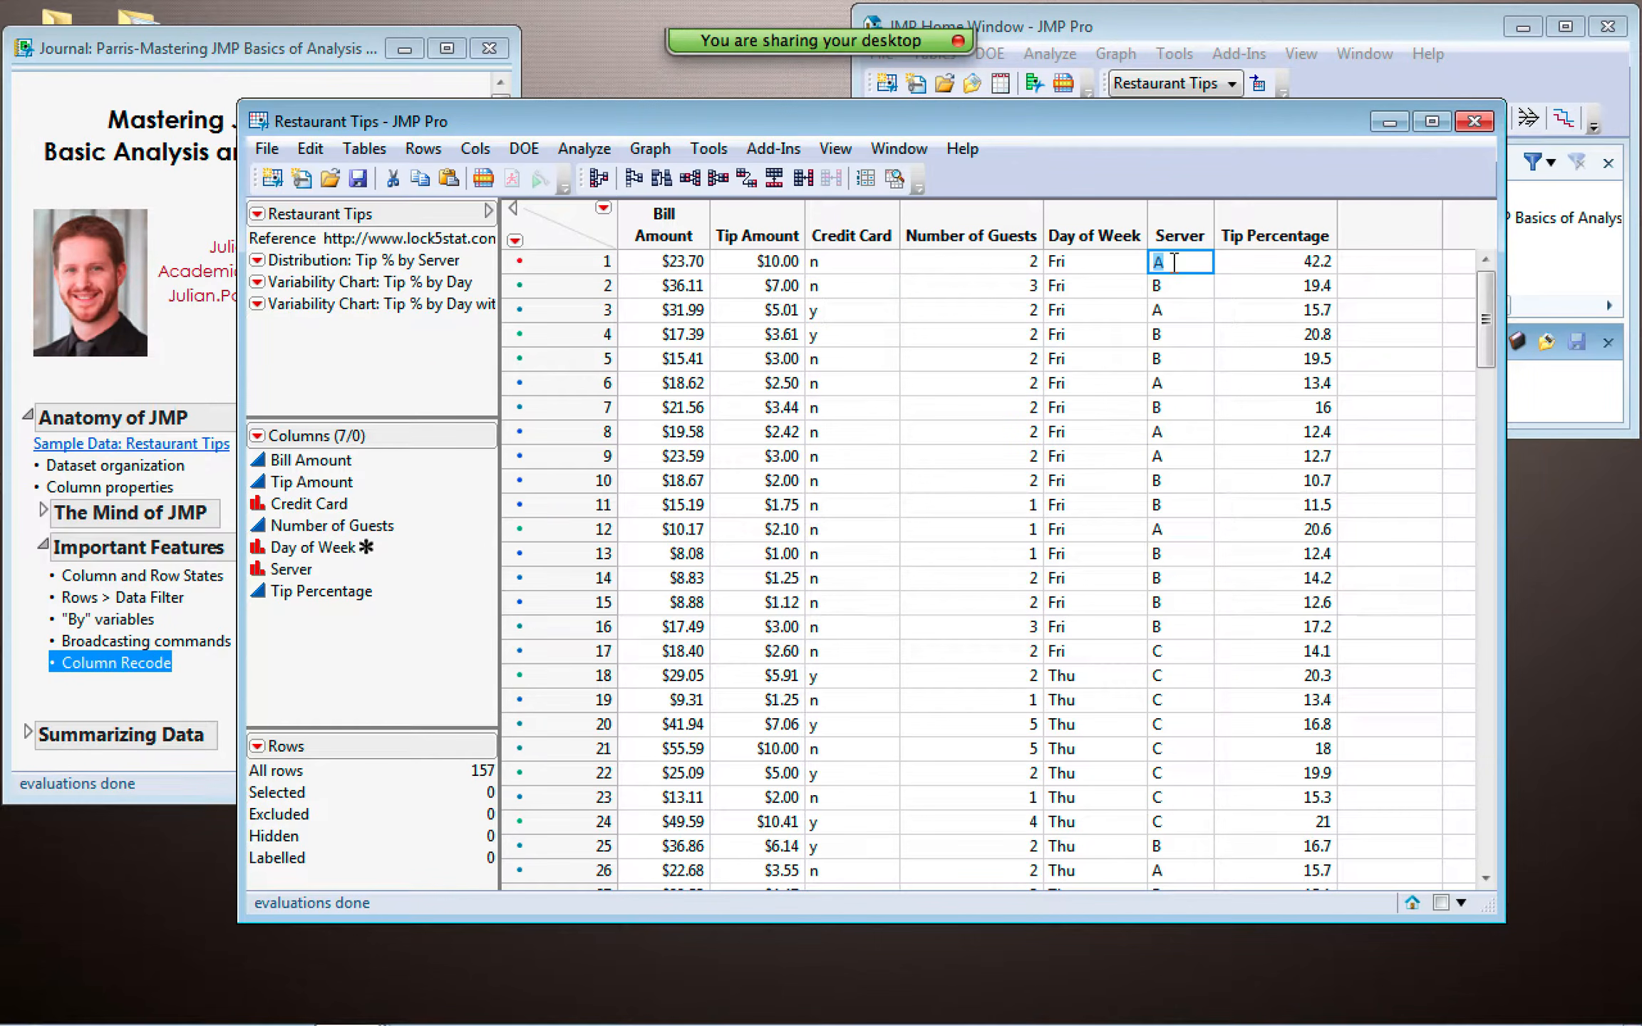
pyautogui.write('a')
pyautogui.click(1165, 301)
pyautogui.write('a')
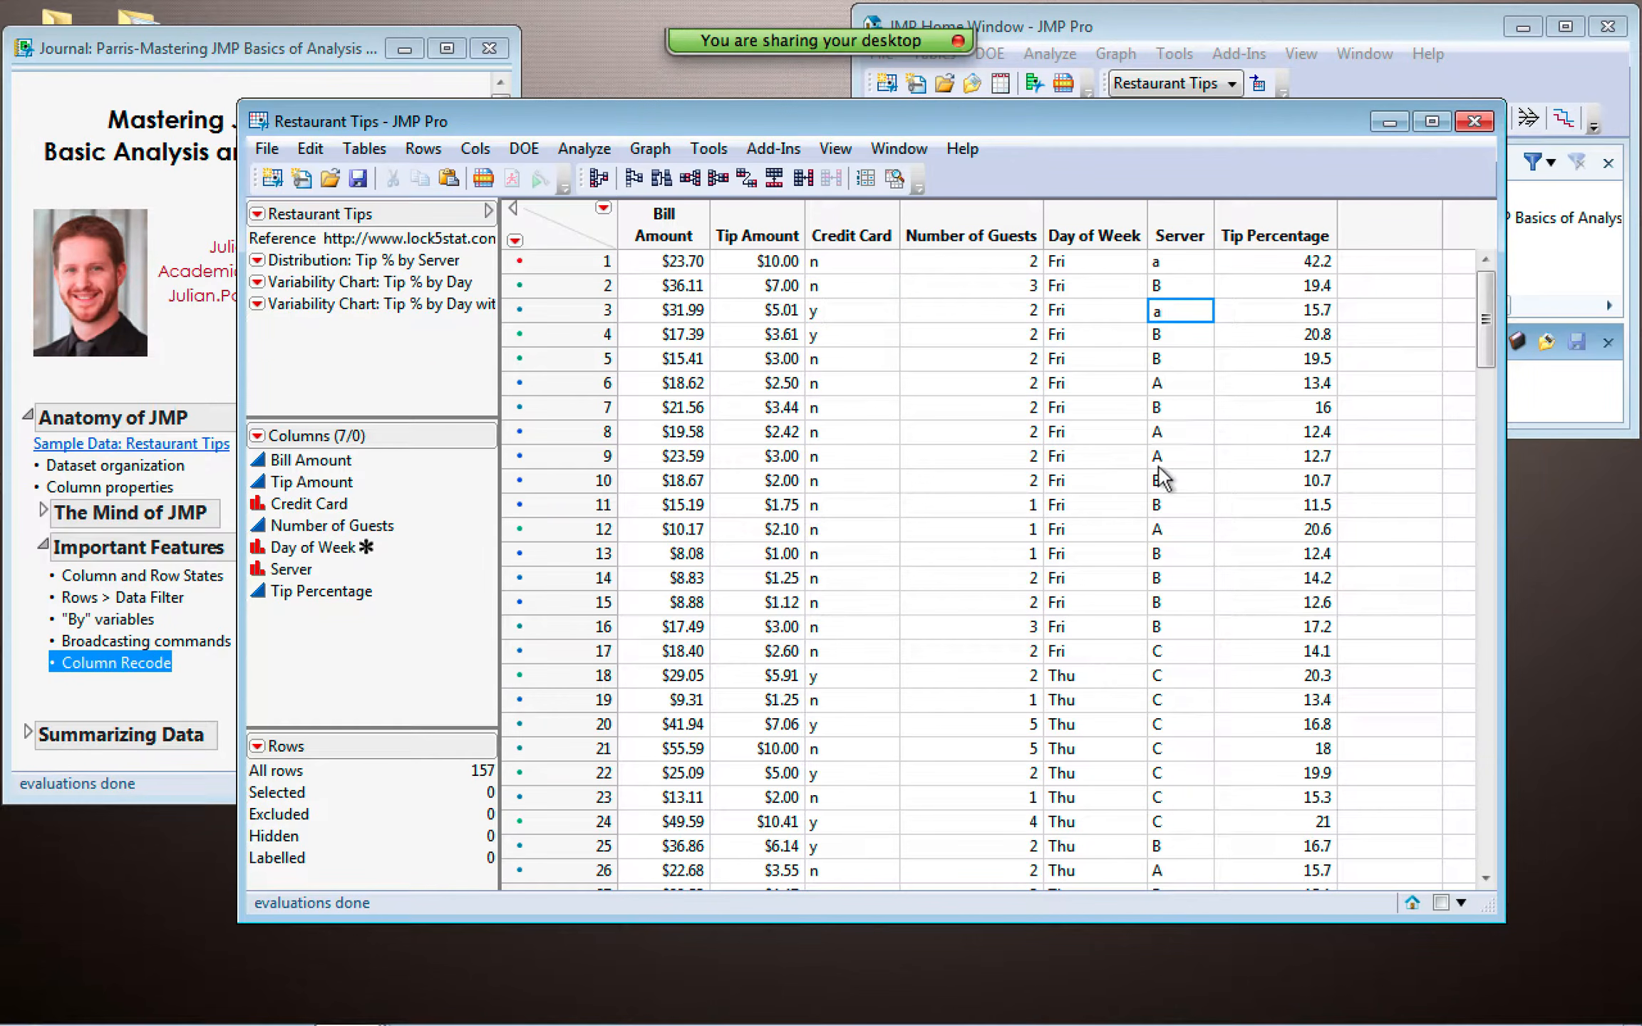
# - Change the Server values to lowercase a in row 9, b in row 15 and c in row 20
pyautogui.click(1159, 460)
pyautogui.write('a')
pyautogui.click(1159, 581)
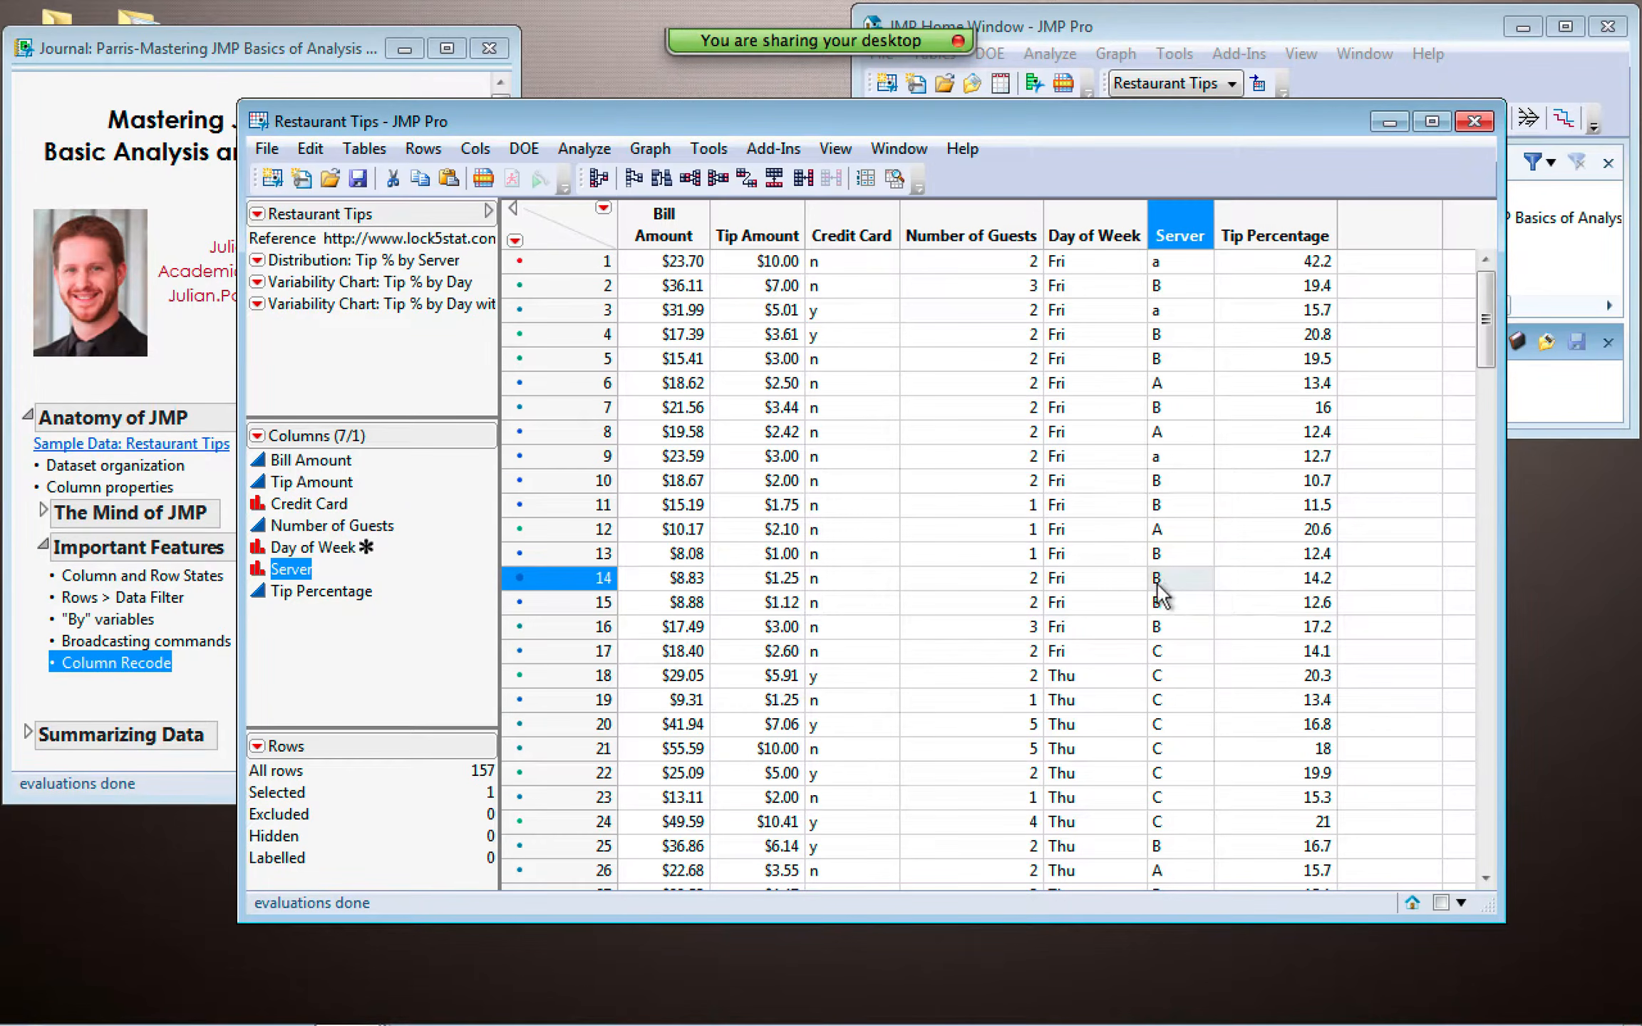
pyautogui.click(1160, 602)
pyautogui.write('b')
pyautogui.click(1158, 700)
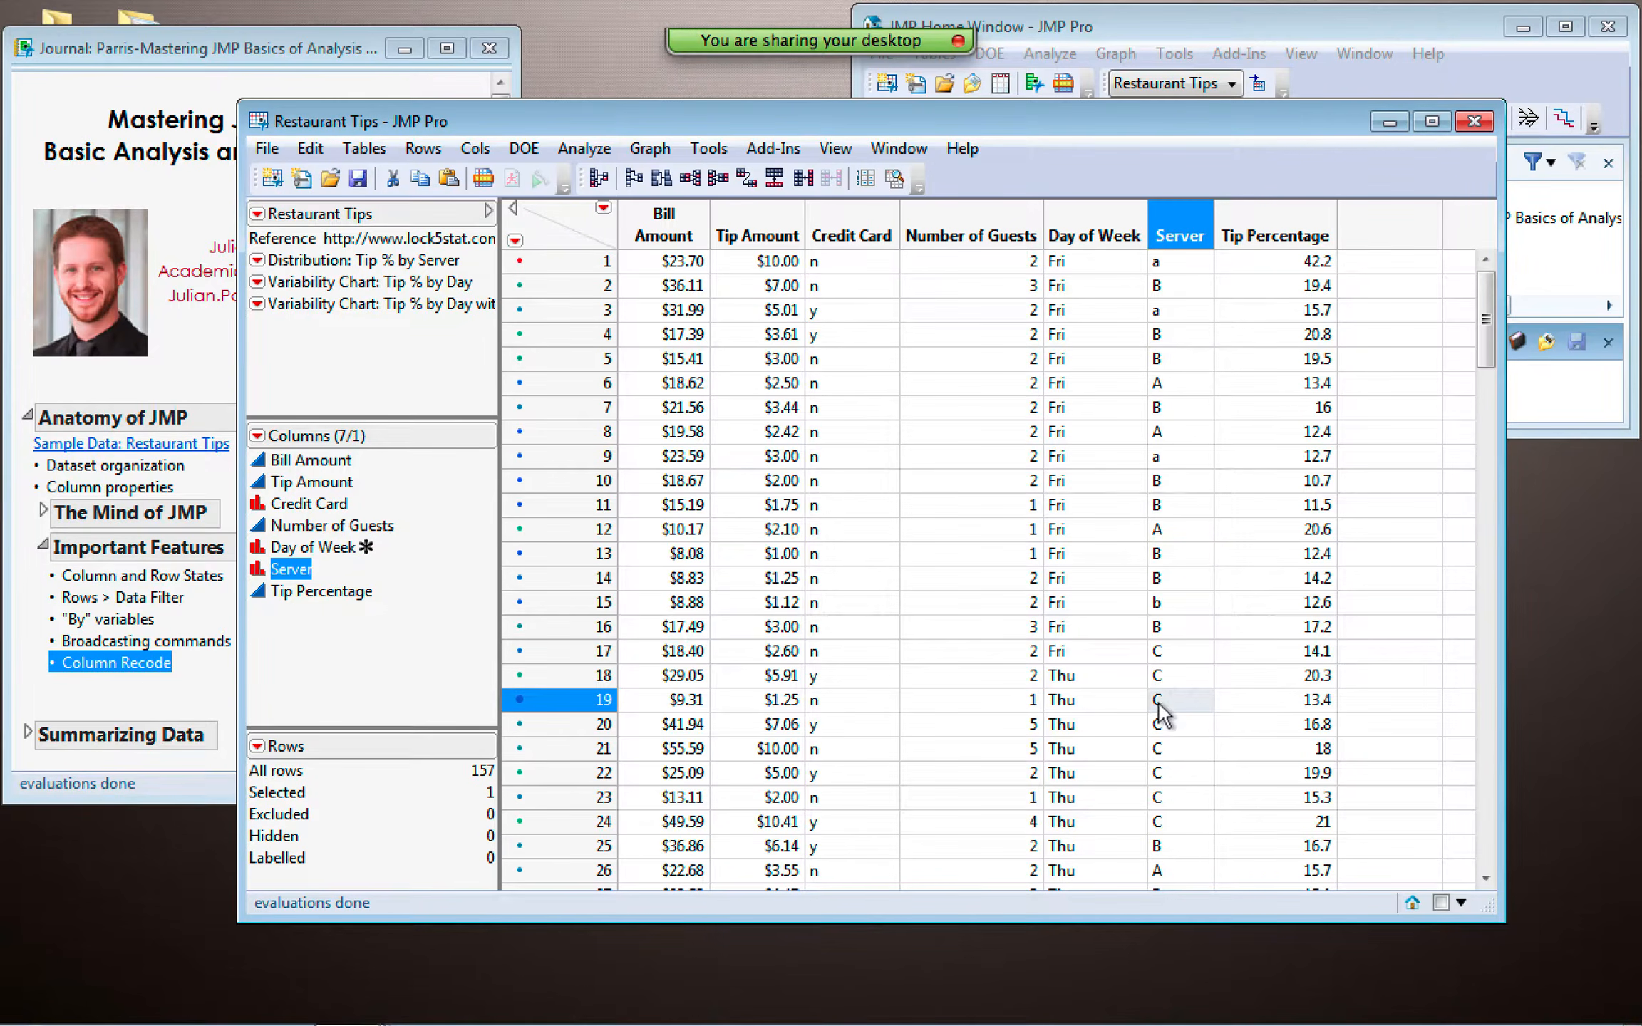
pyautogui.click(1163, 725)
pyautogui.click(1177, 724)
pyautogui.write('c')
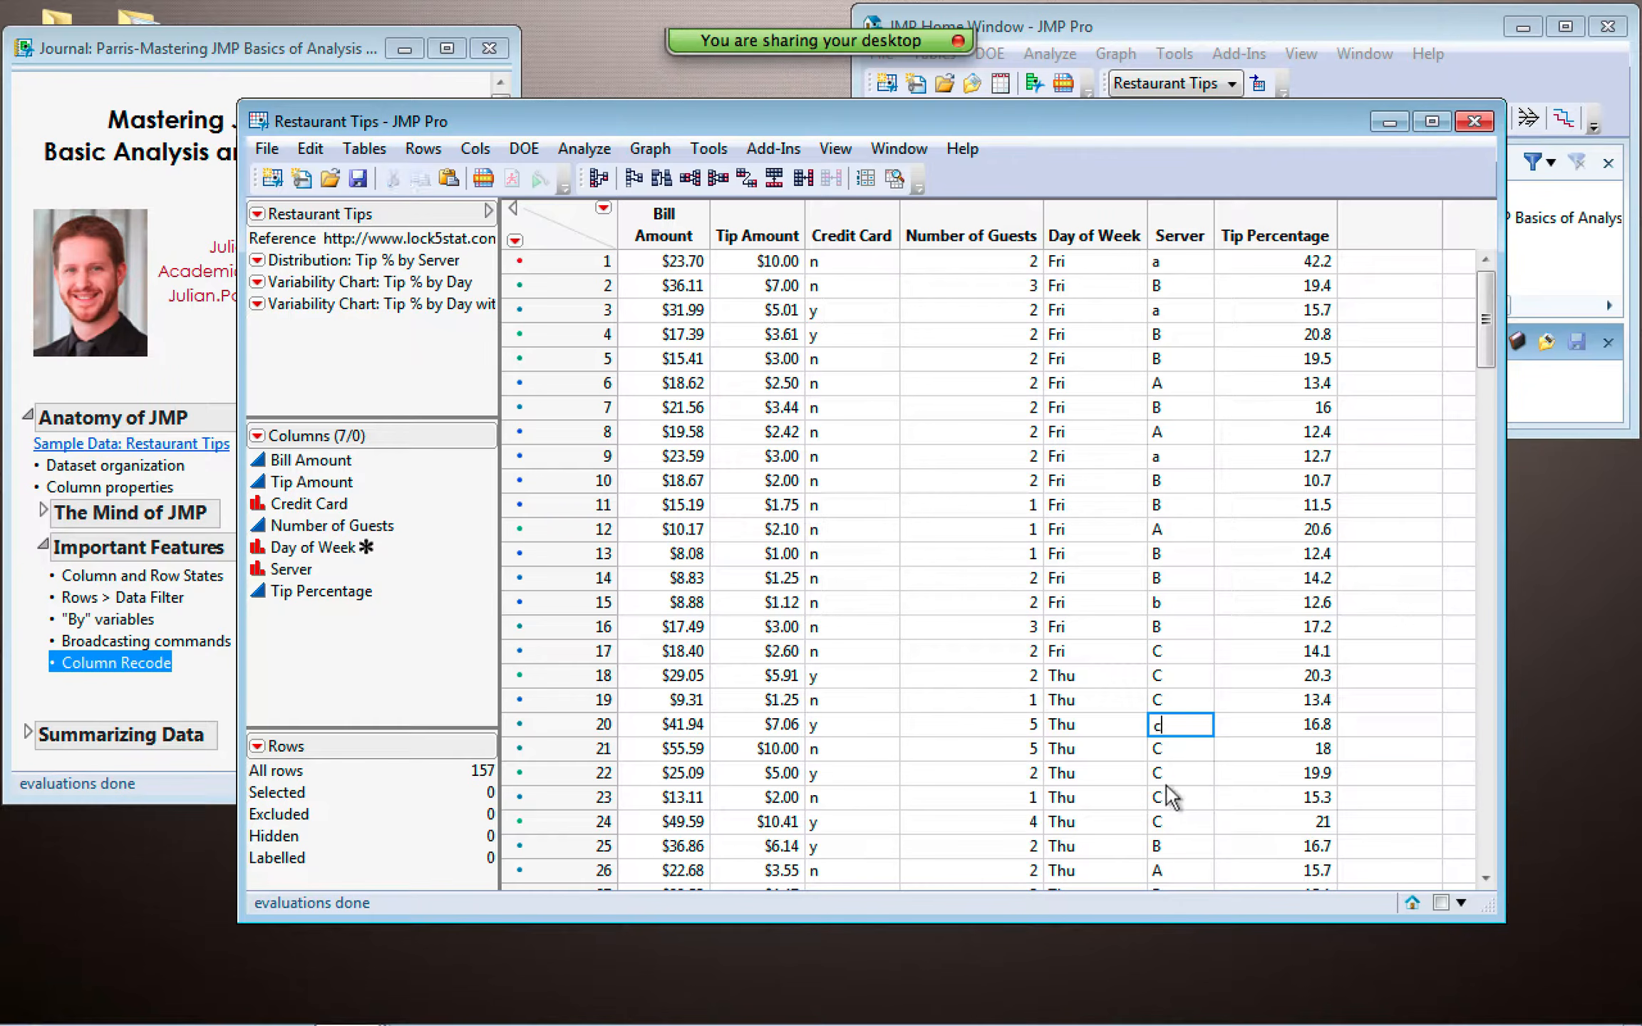
pyautogui.click(1174, 797)
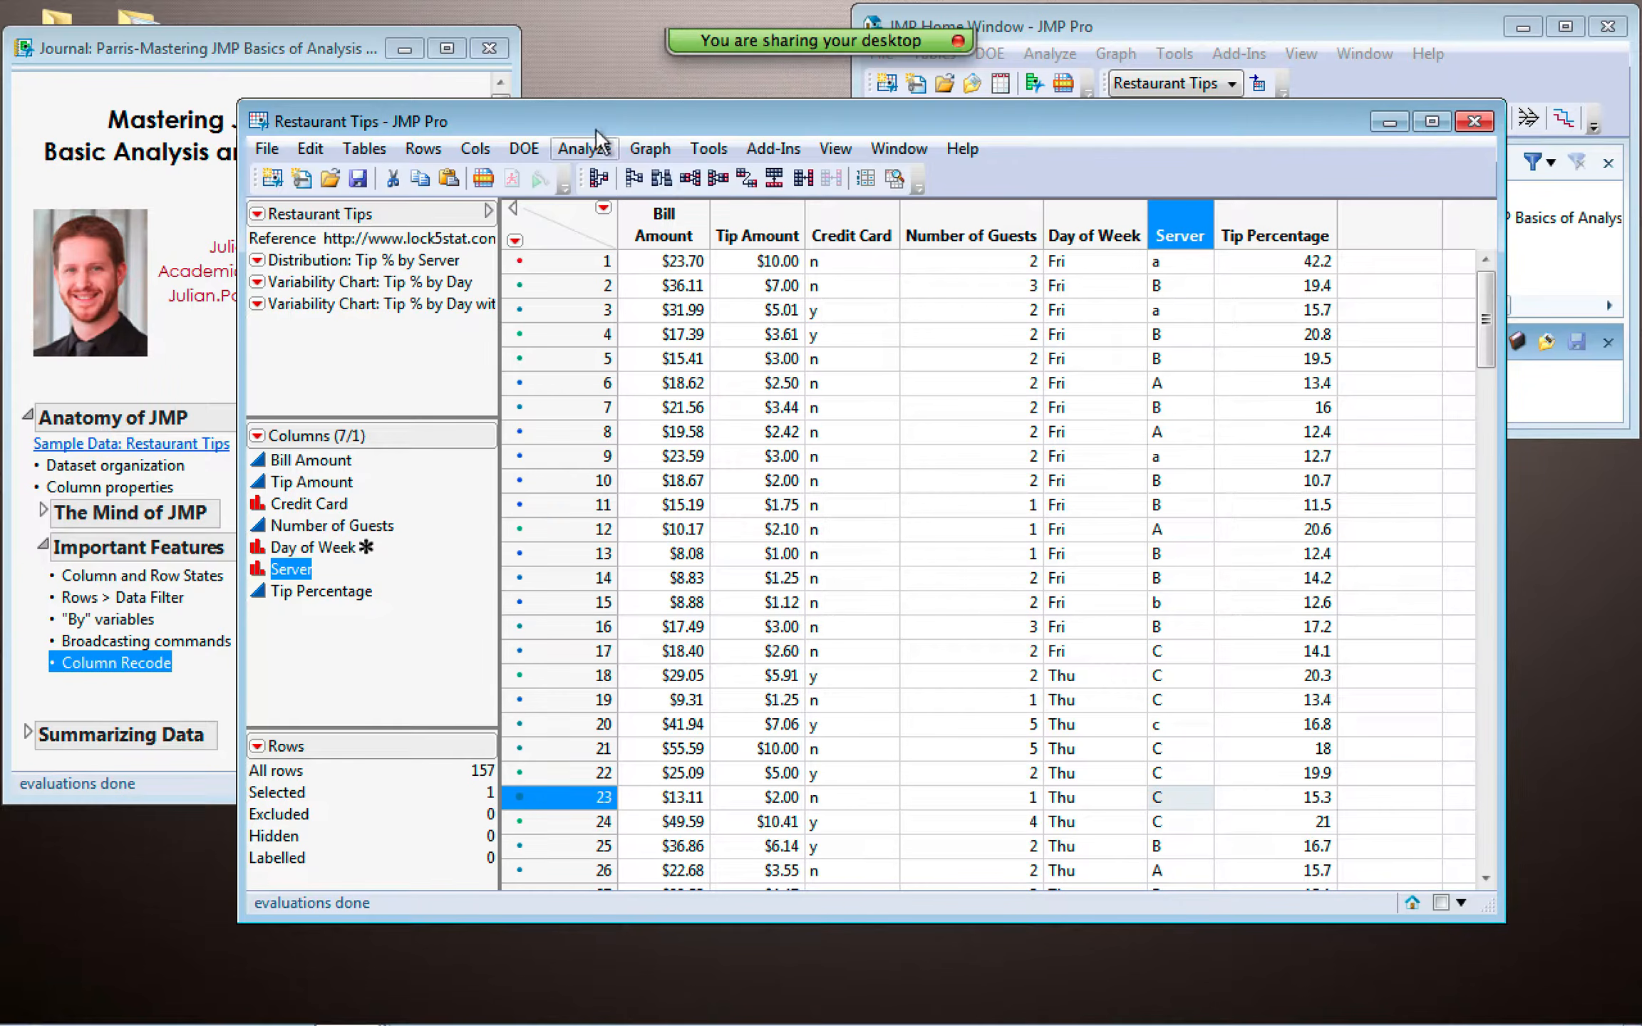
# - Run a Distribution of the Server column to inspect its levels, and close the report
pyautogui.click(594, 150)
pyautogui.click(600, 171)
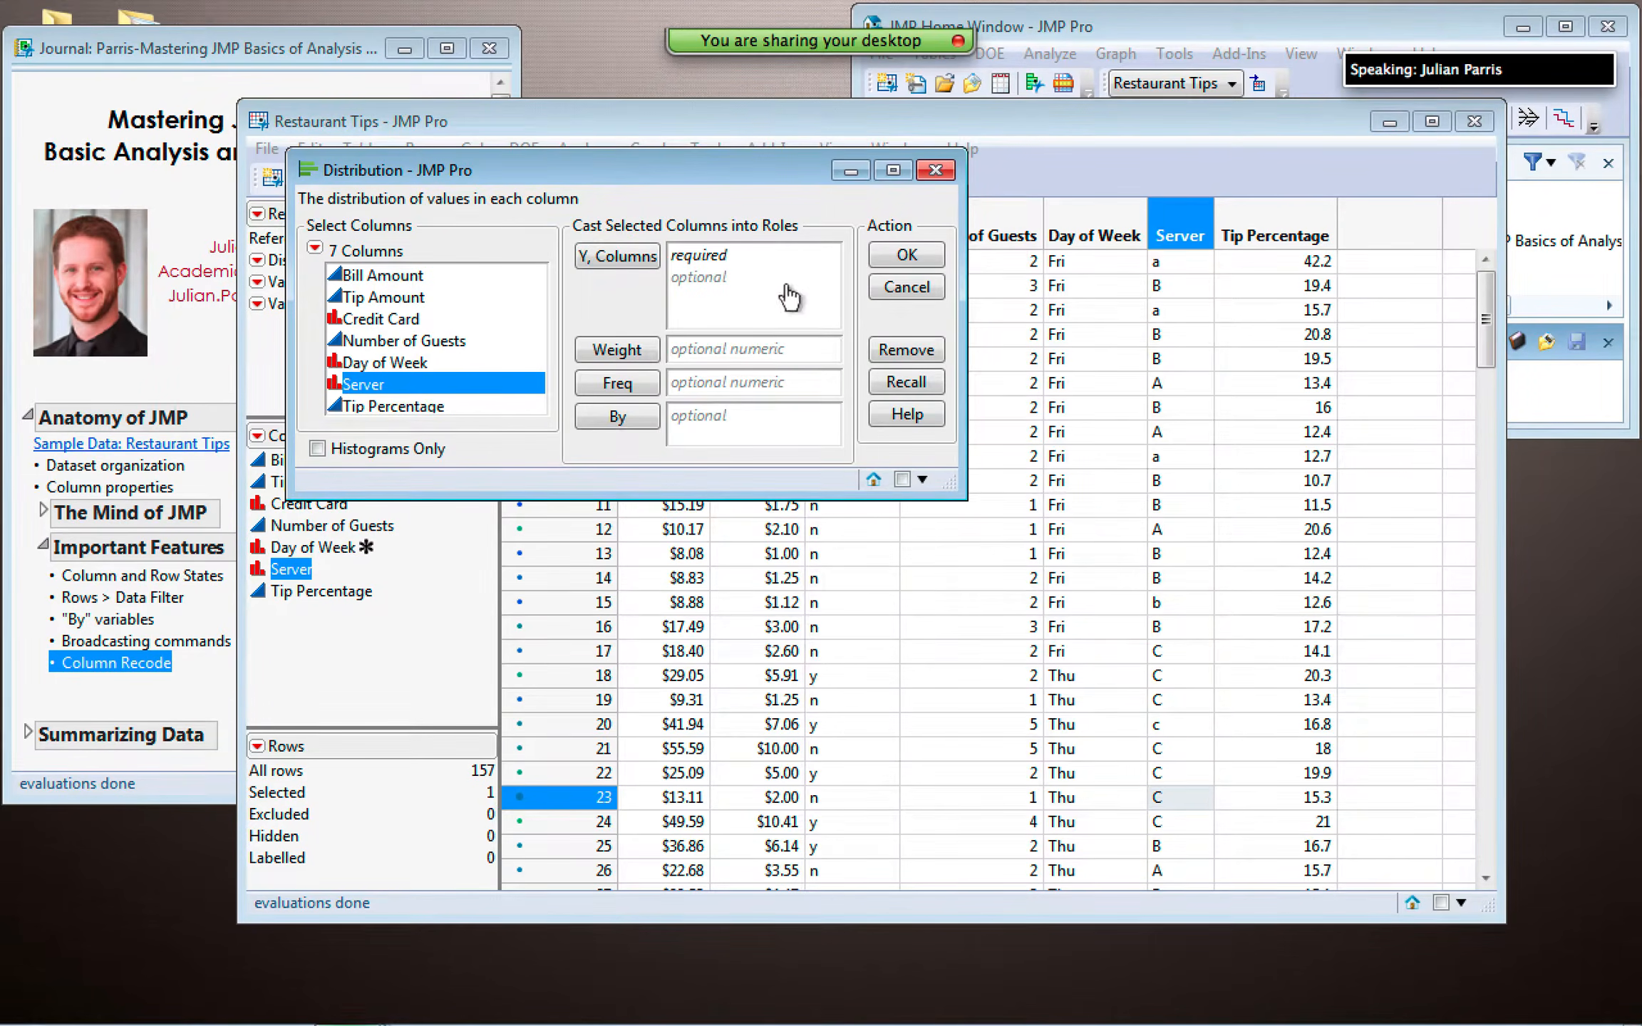
pyautogui.click(577, 243)
pyautogui.click(888, 246)
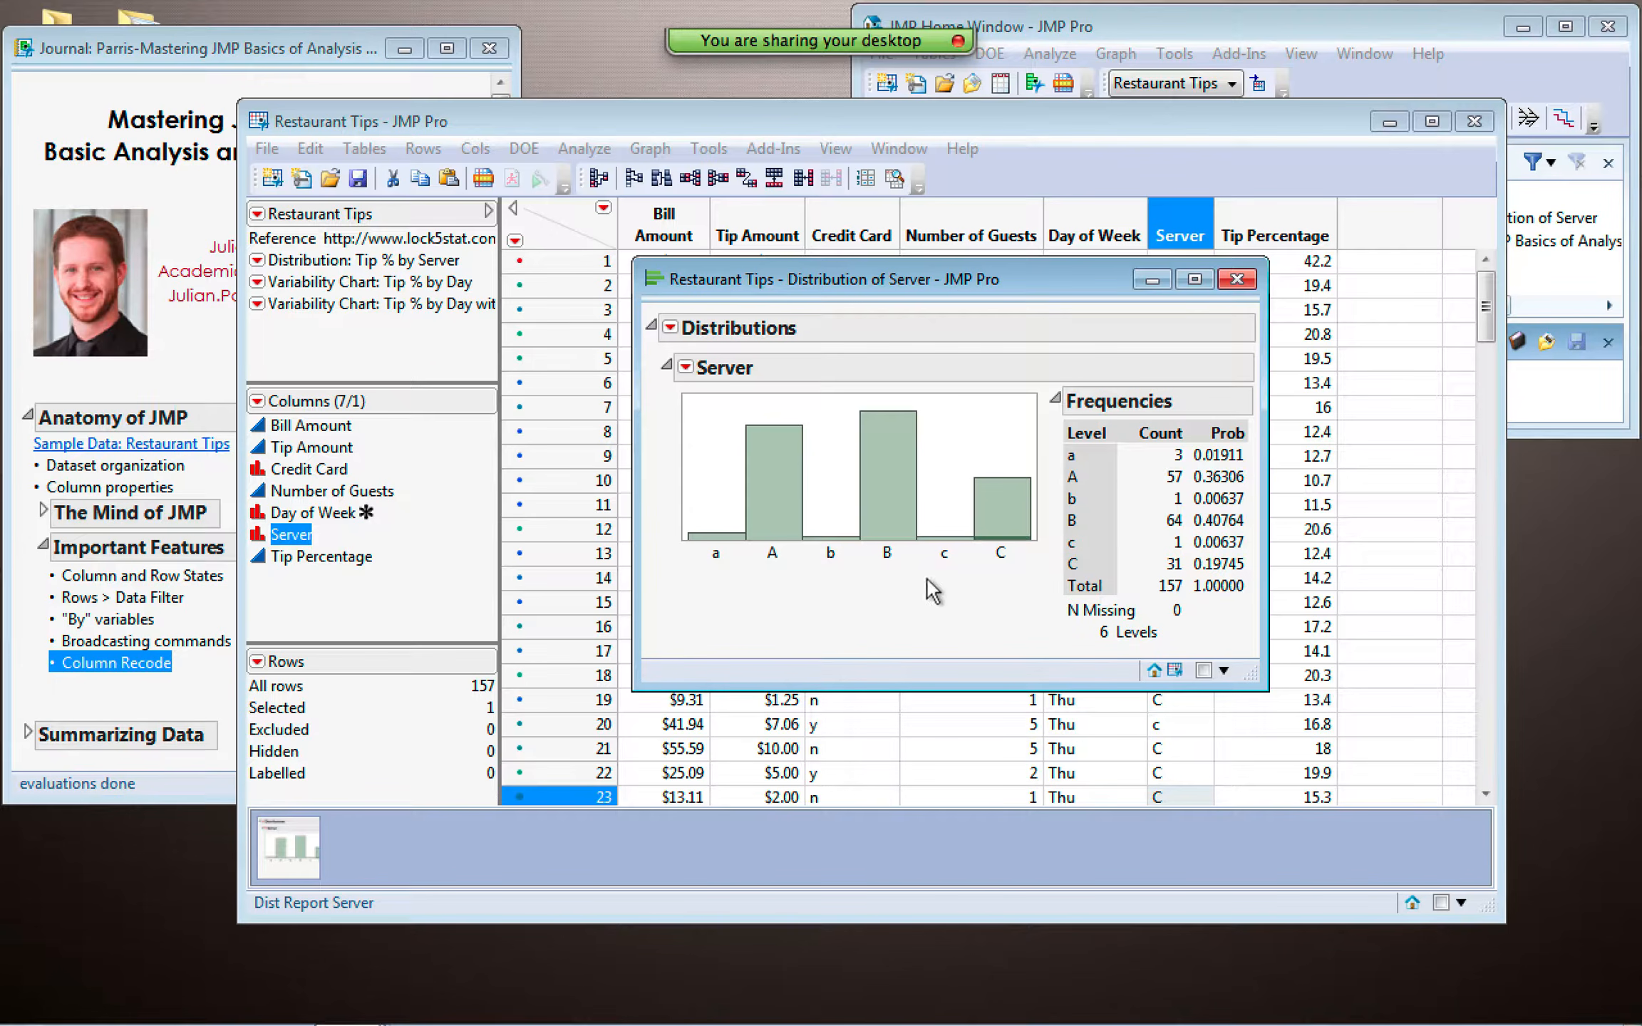
pyautogui.moveTo(1058, 275); pyautogui.dragTo(882, 277)
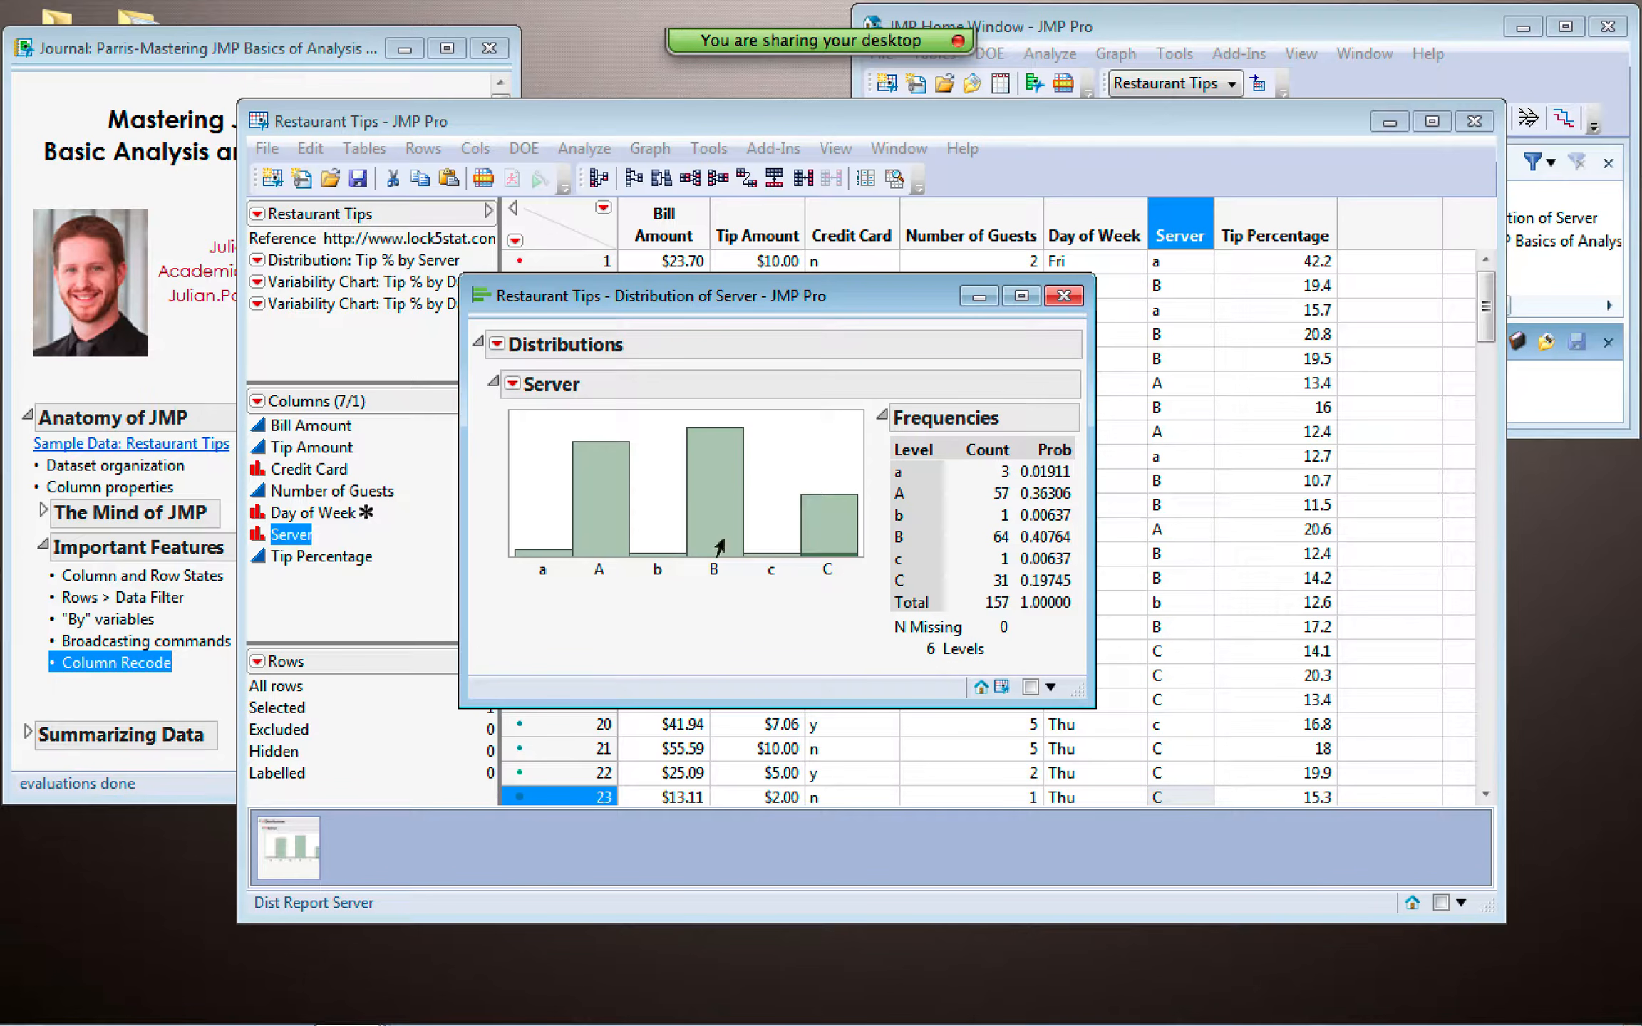
pyautogui.click(1063, 295)
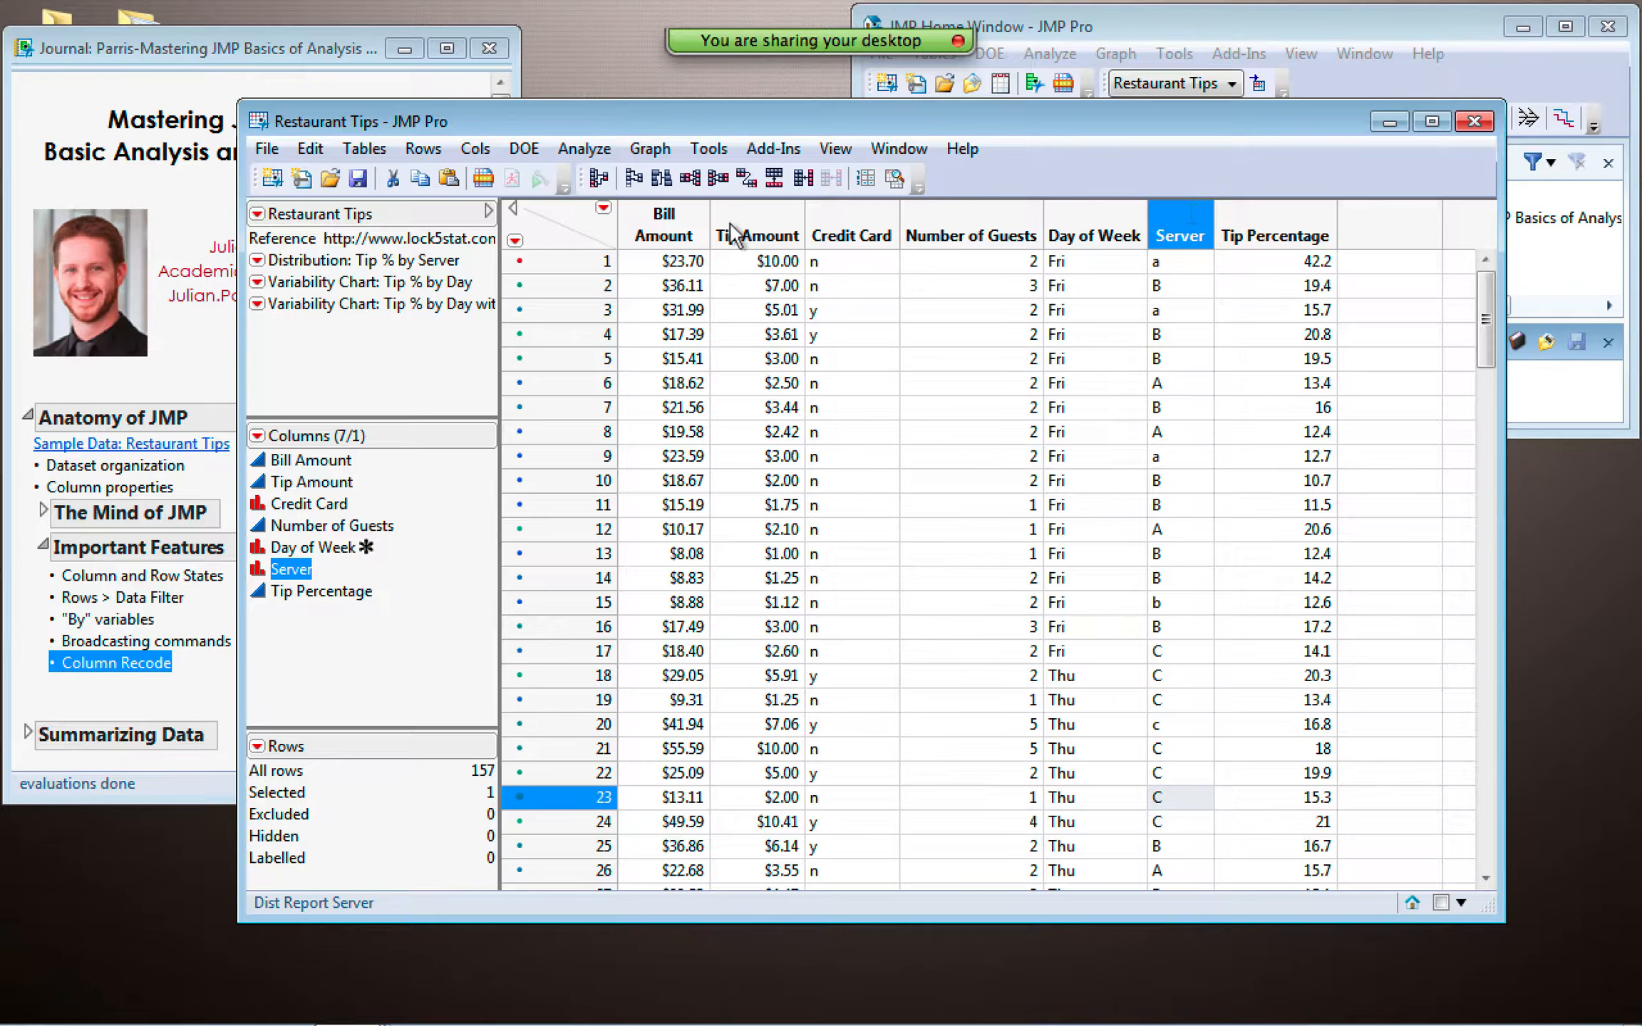
# - Recode the Server column with new values A for a, B for b and C for c
pyautogui.click(474, 149)
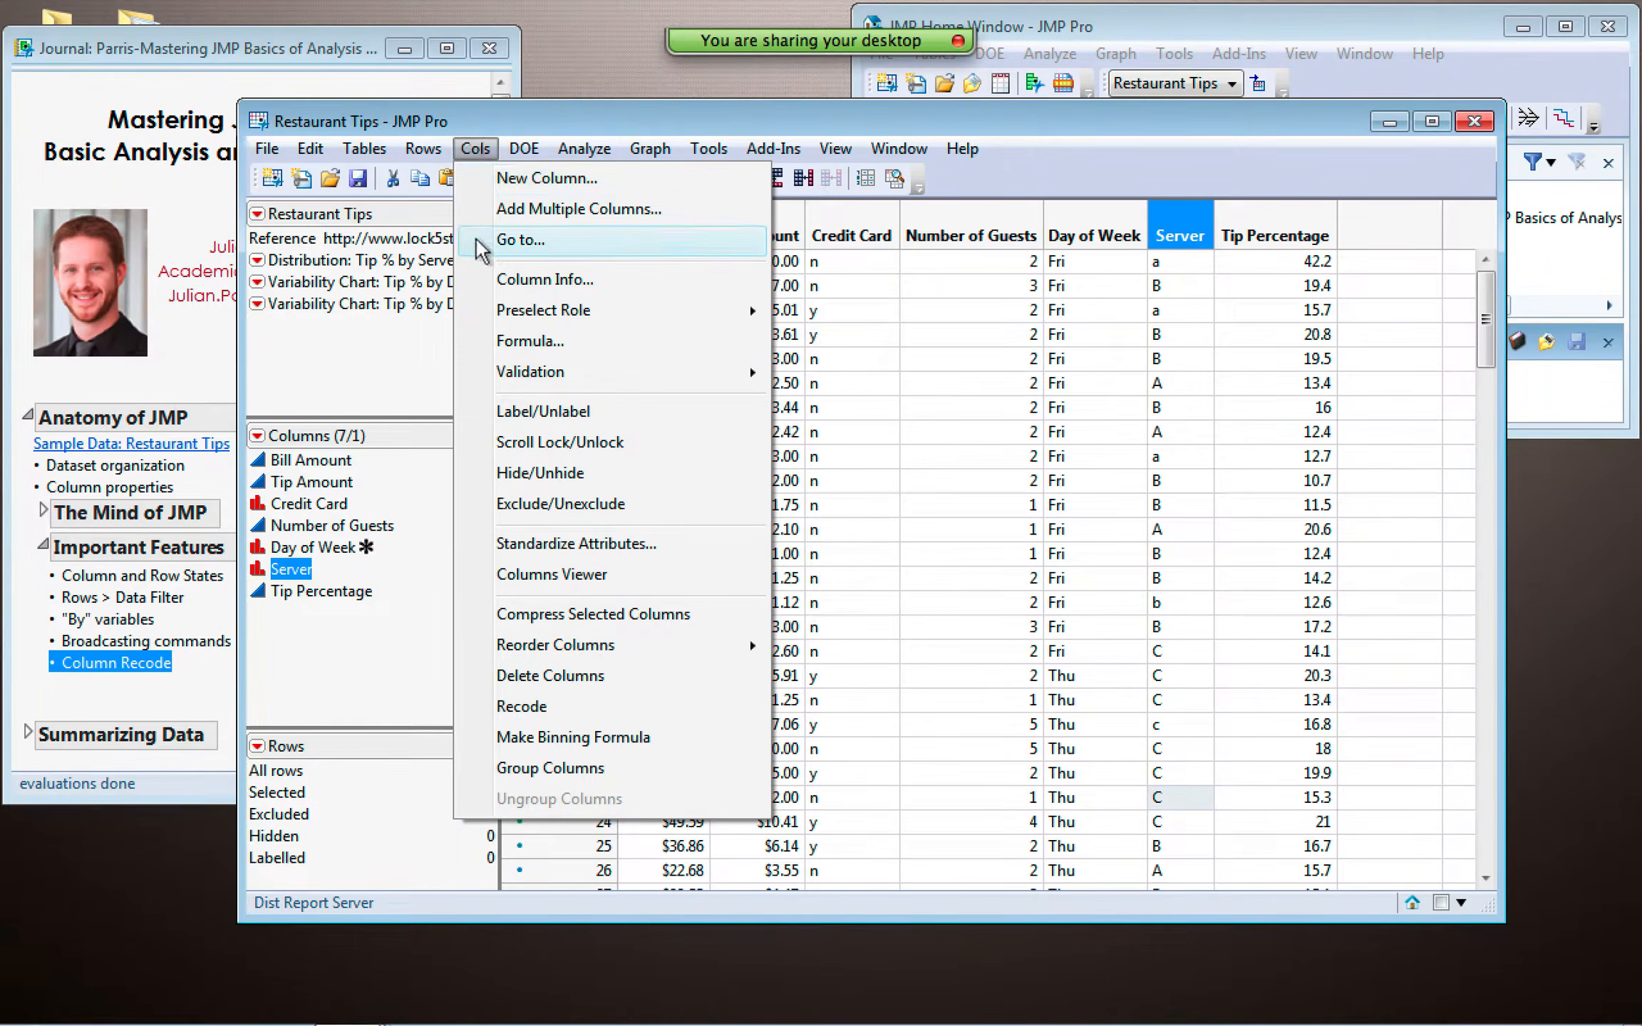
pyautogui.click(544, 696)
pyautogui.moveTo(502, 153); pyautogui.dragTo(903, 284)
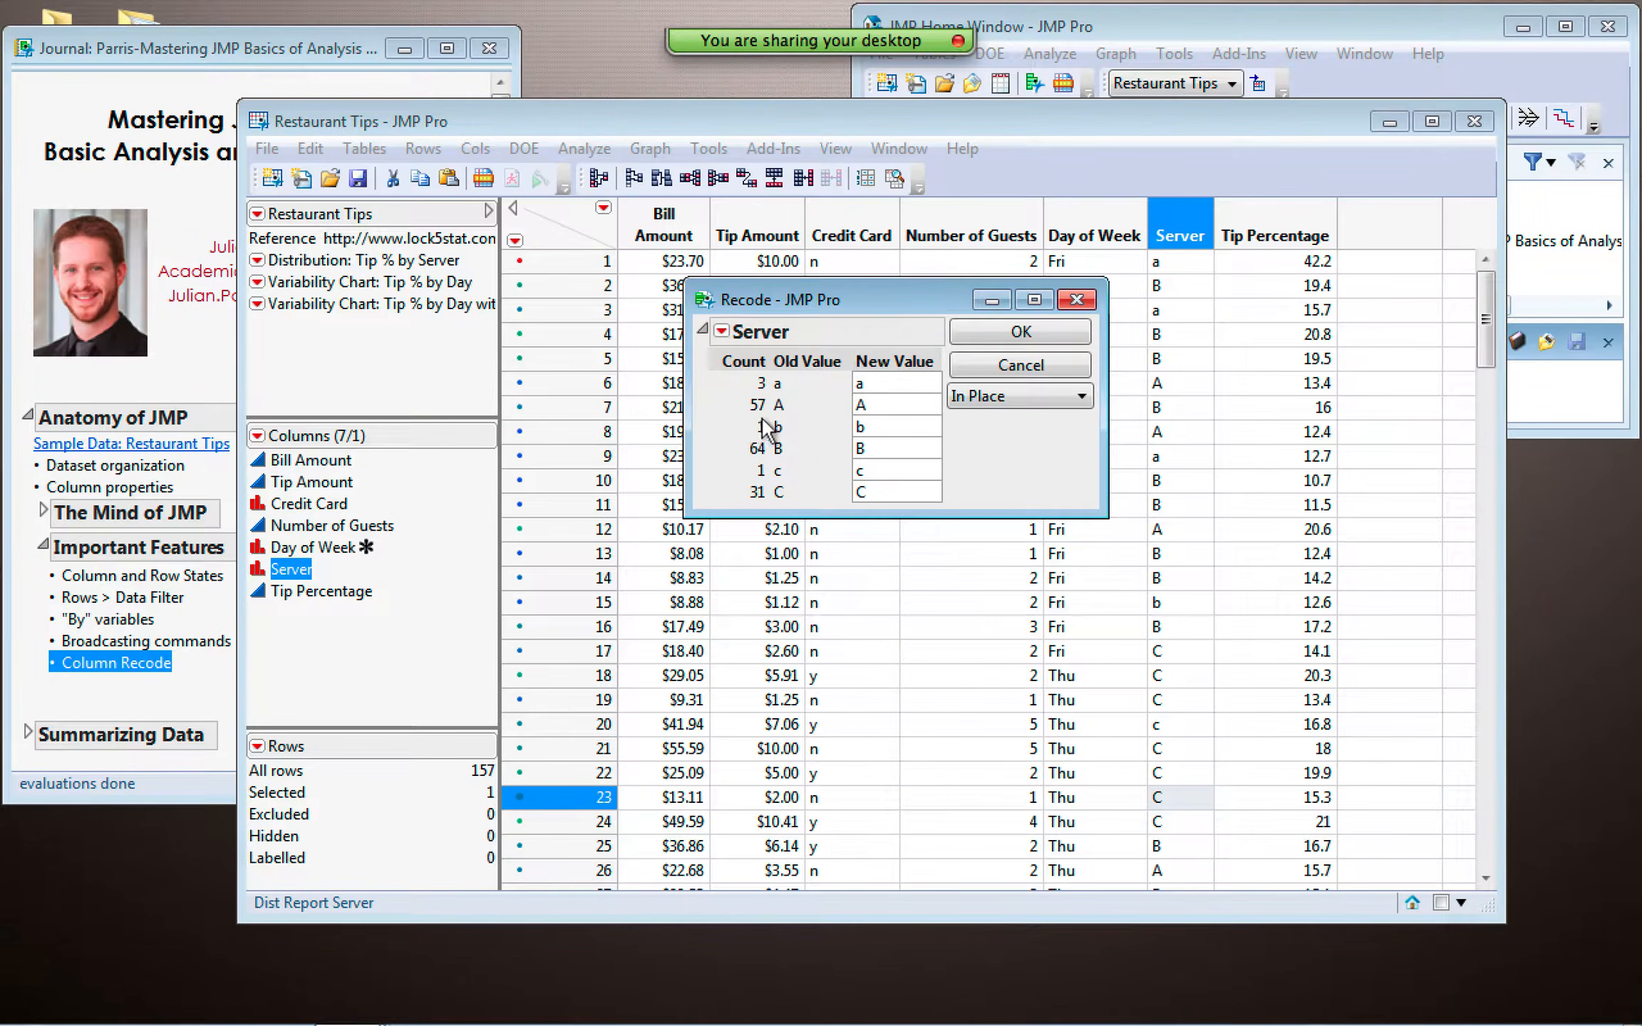
pyautogui.click(882, 385)
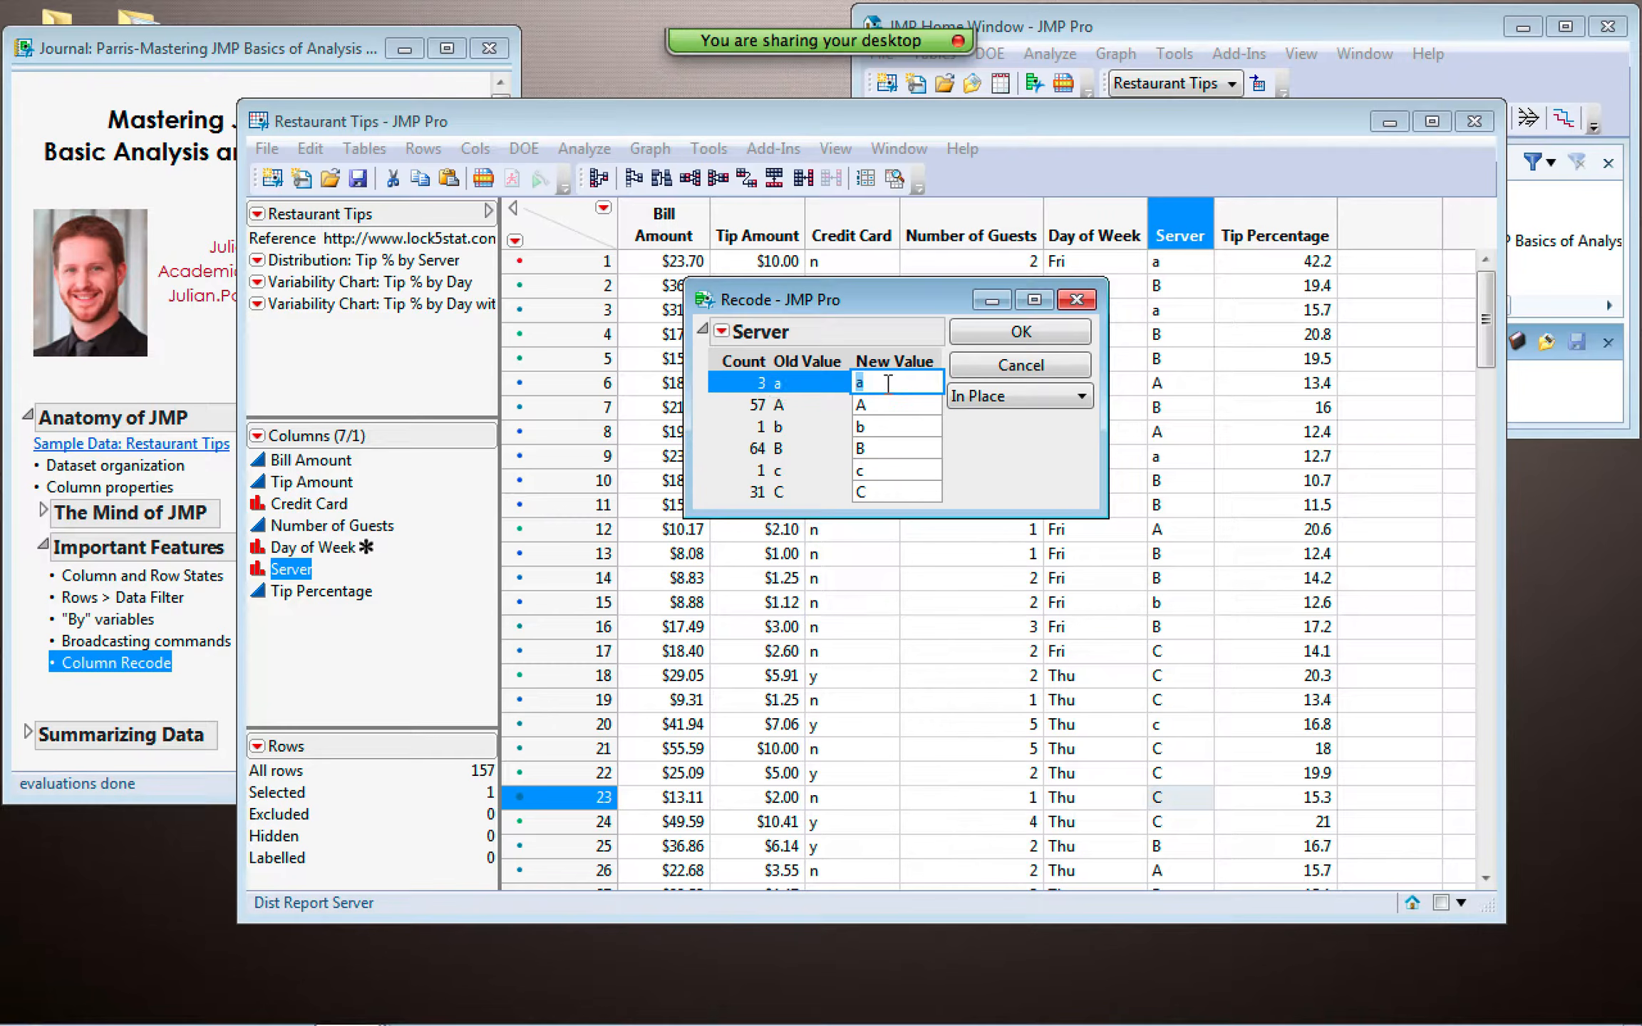
pyautogui.write('A')
pyautogui.click(878, 426)
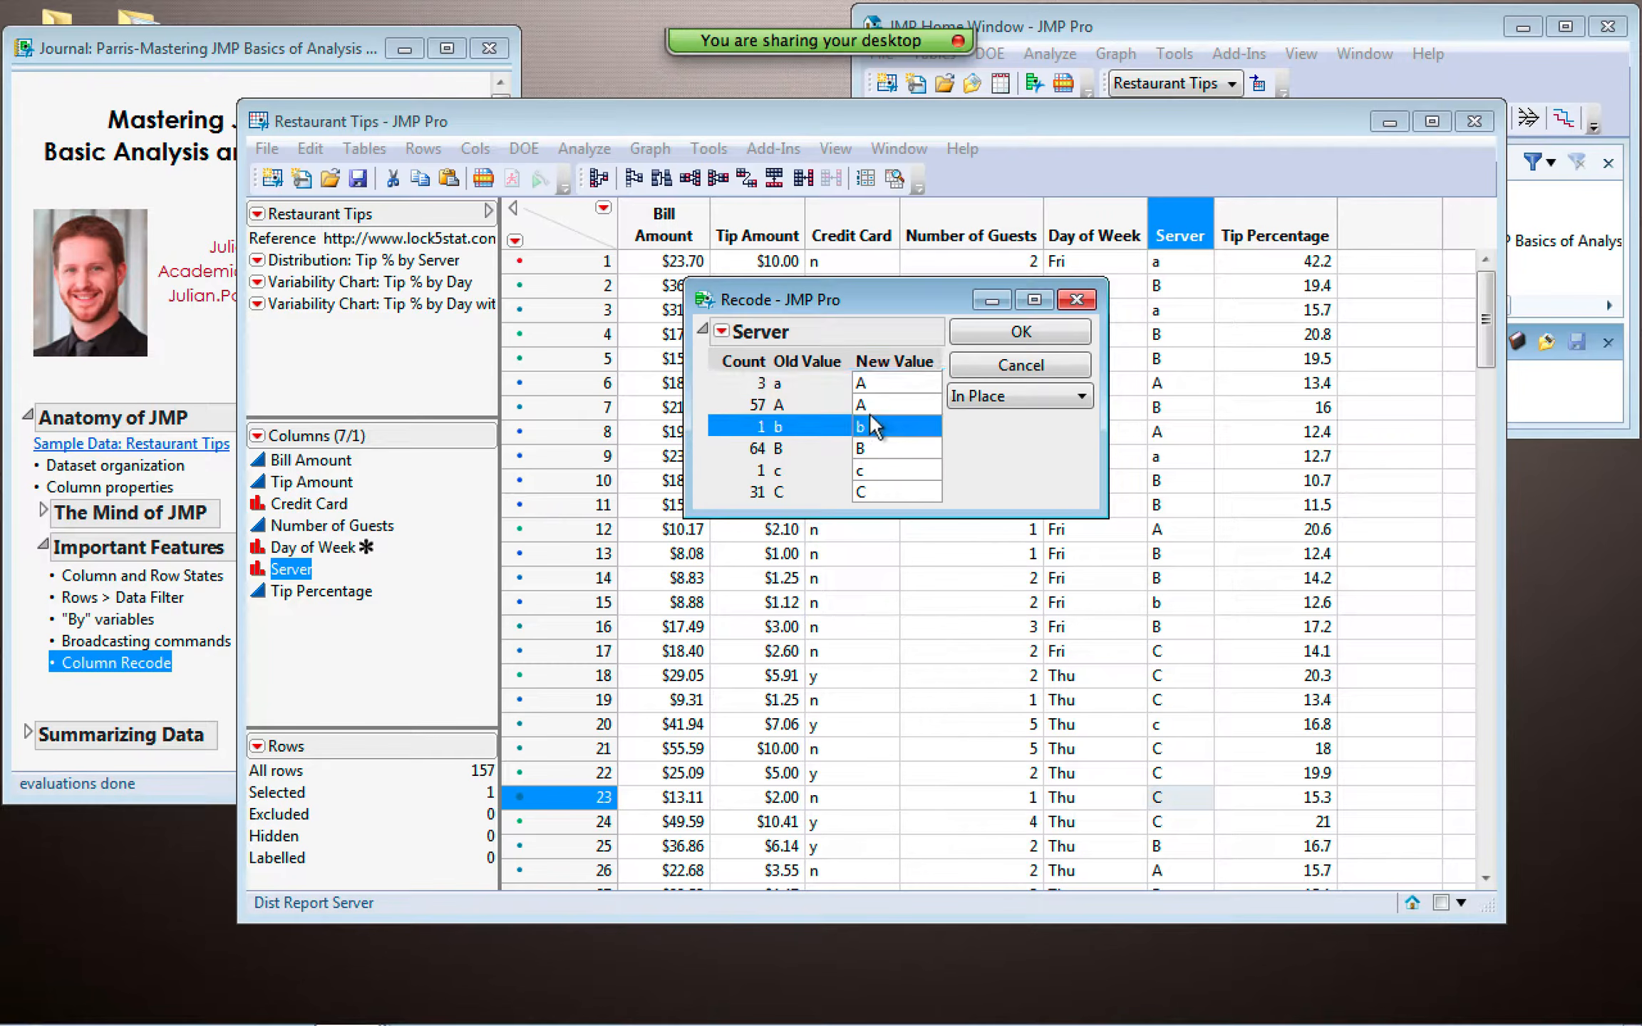
pyautogui.write('B')
pyautogui.click(858, 467)
pyautogui.write('V')
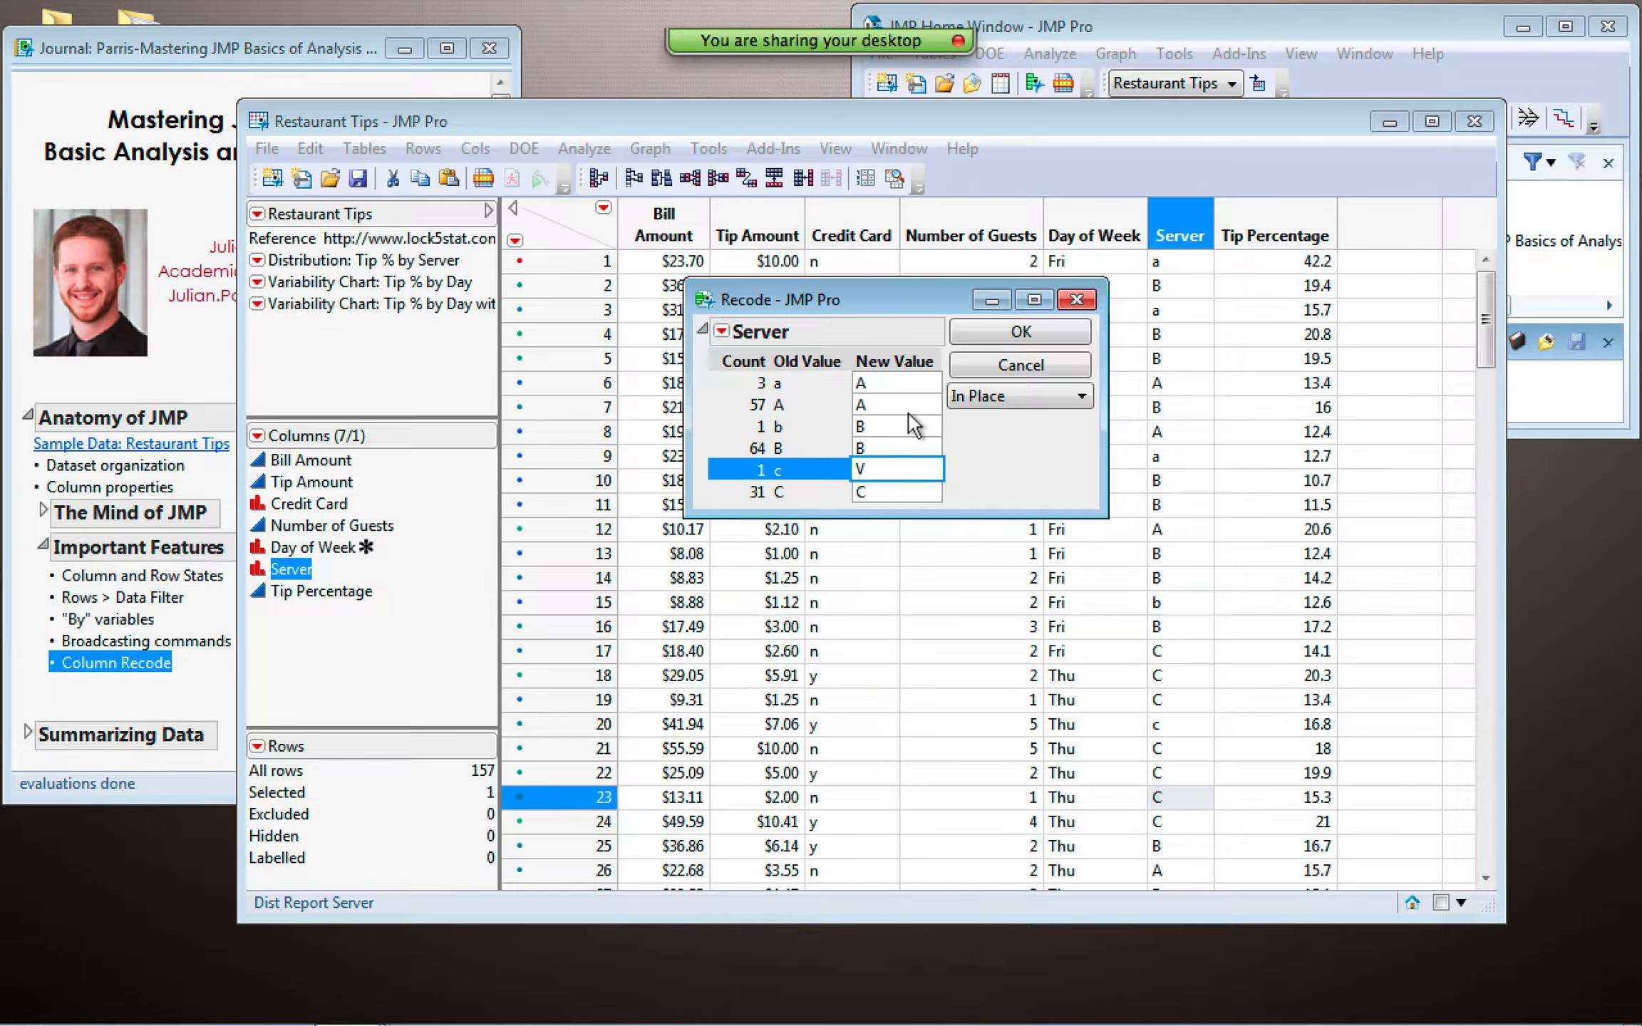
pyautogui.press('BackSpace')
pyautogui.write('C')
pyautogui.press('Return')
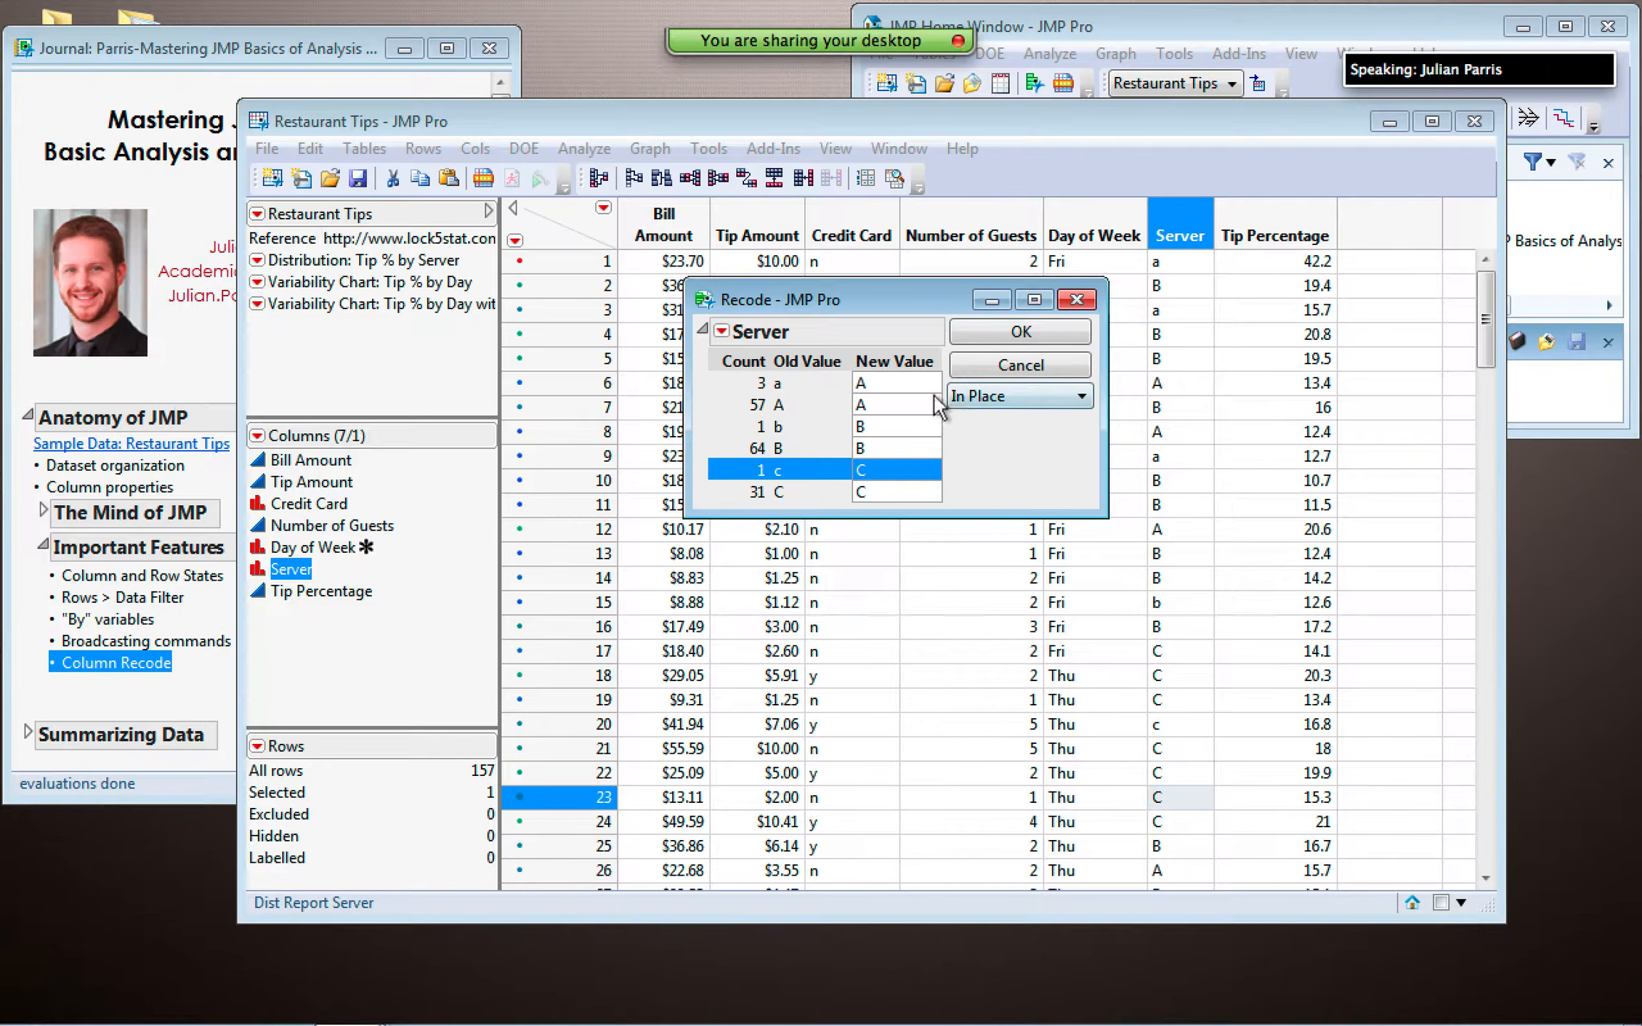
# - Choose Formula Column as the output of the Server recode and apply it
pyautogui.click(1037, 403)
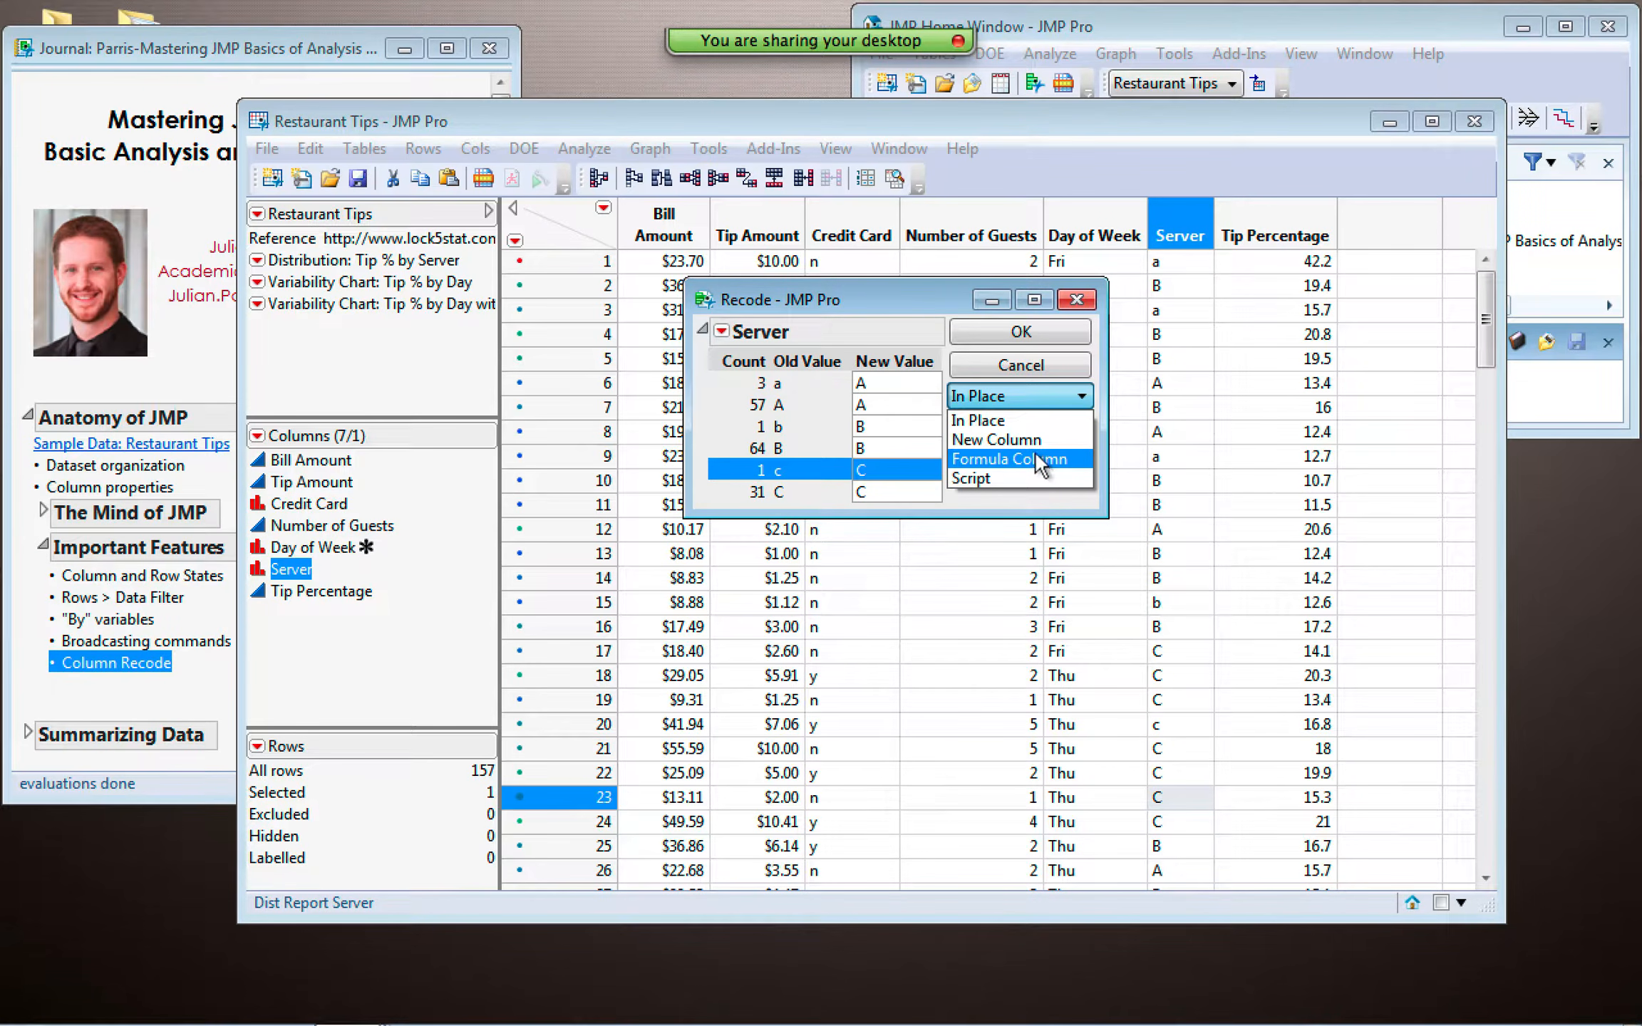
pyautogui.click(970, 428)
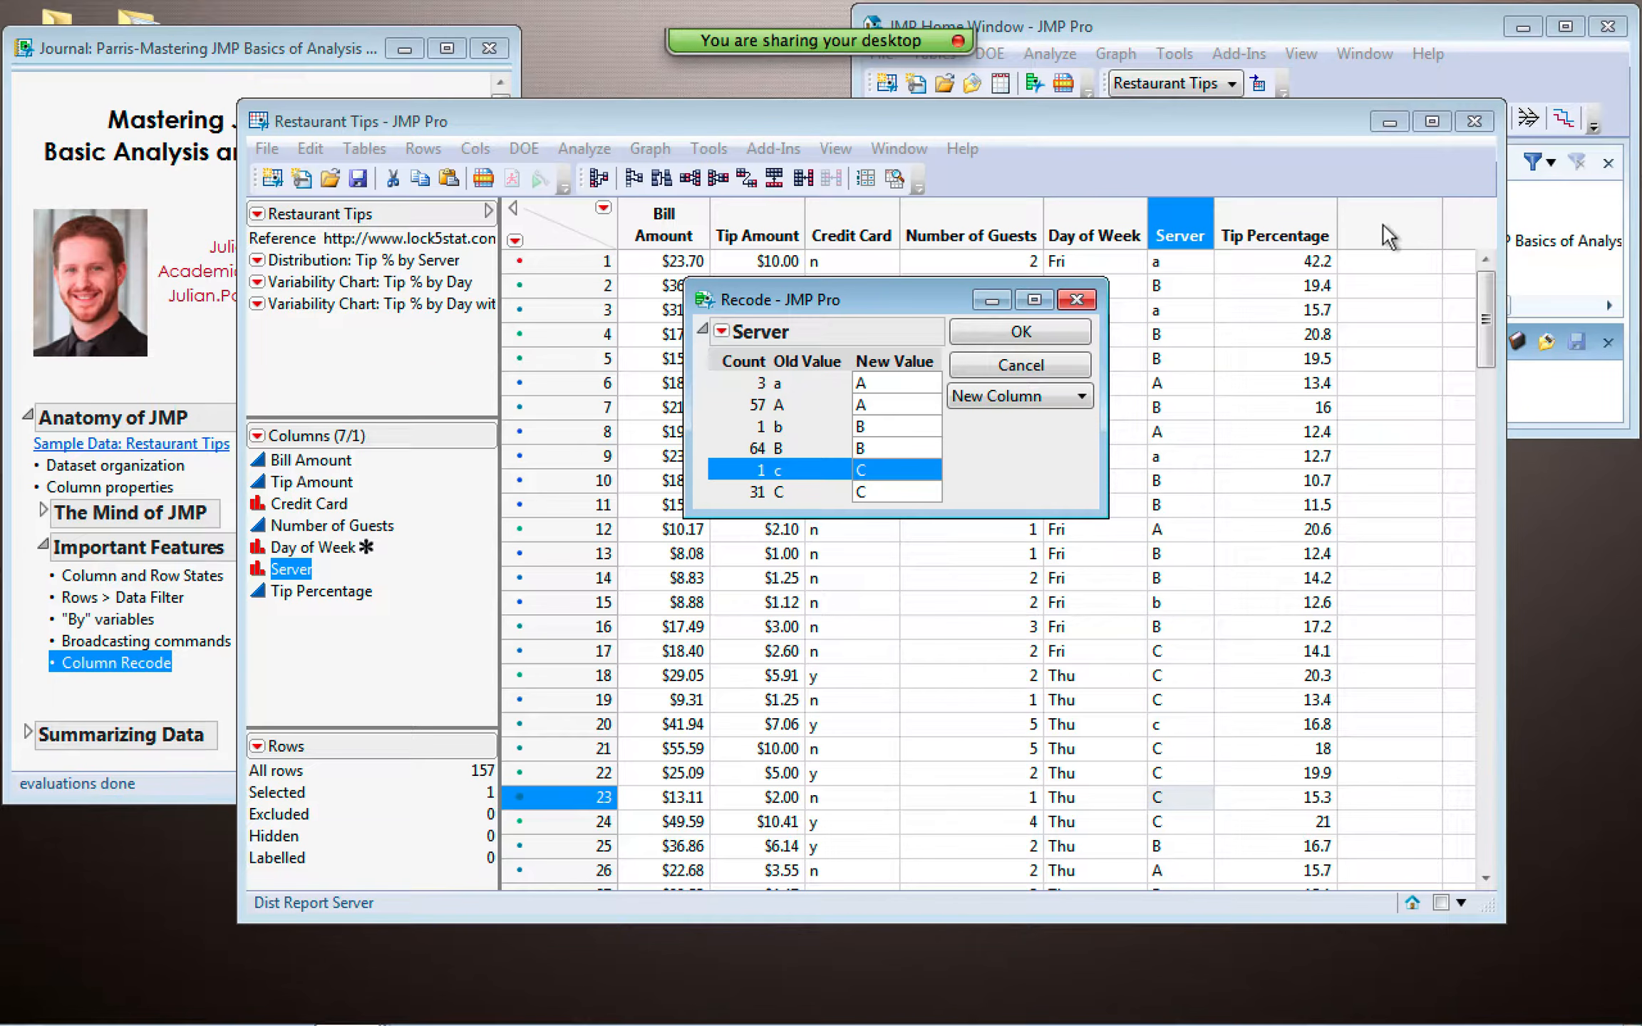
pyautogui.click(995, 397)
pyautogui.click(1018, 329)
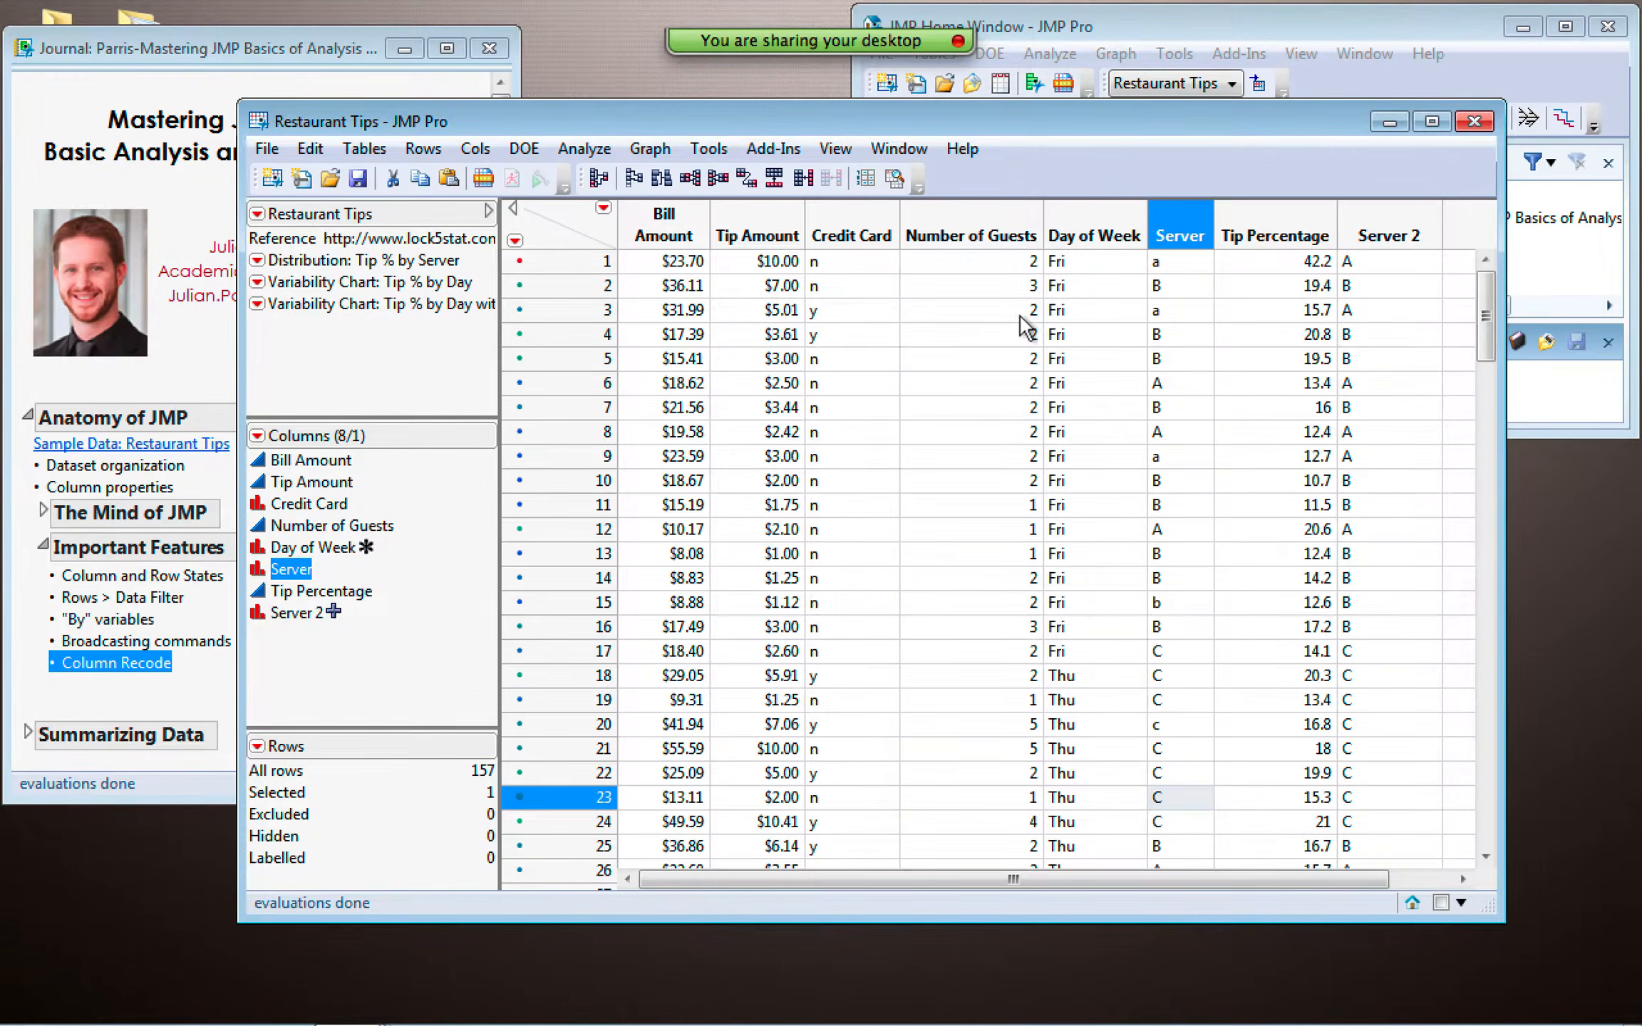
# - Compare the Server and Server 2 columns, examine Server 2's Match formula in both display forms, and cancel the formula editor
pyautogui.click(1394, 238)
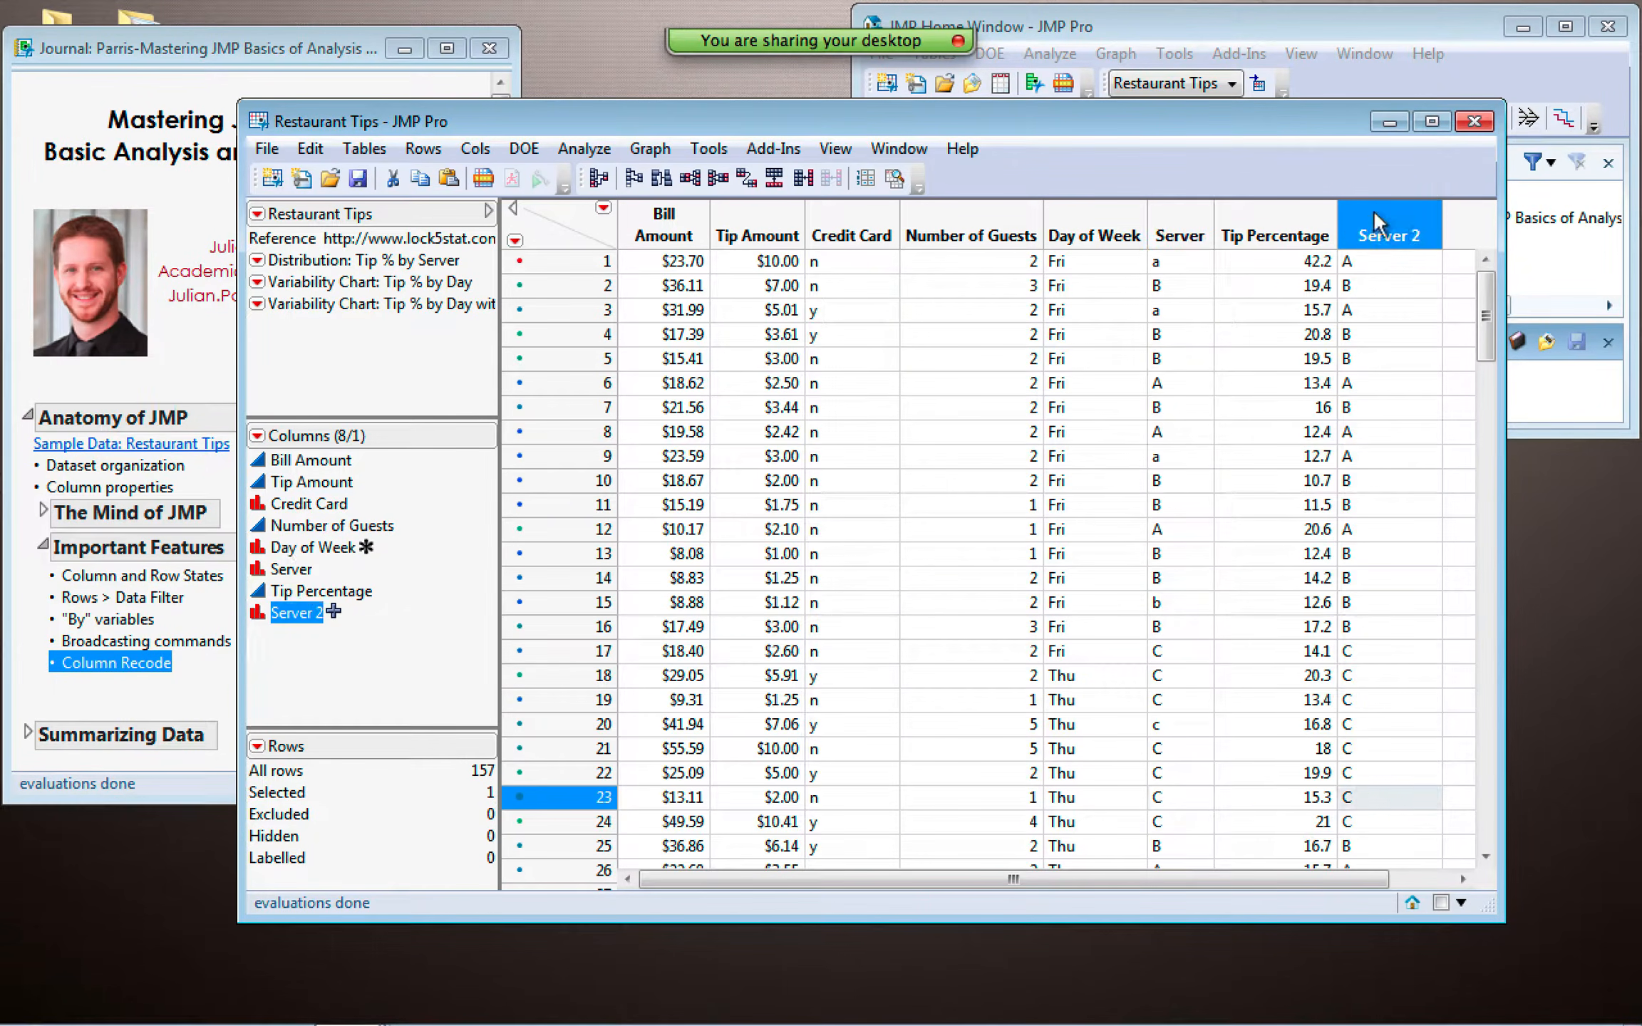
pyautogui.click(1368, 255)
pyautogui.click(1147, 247)
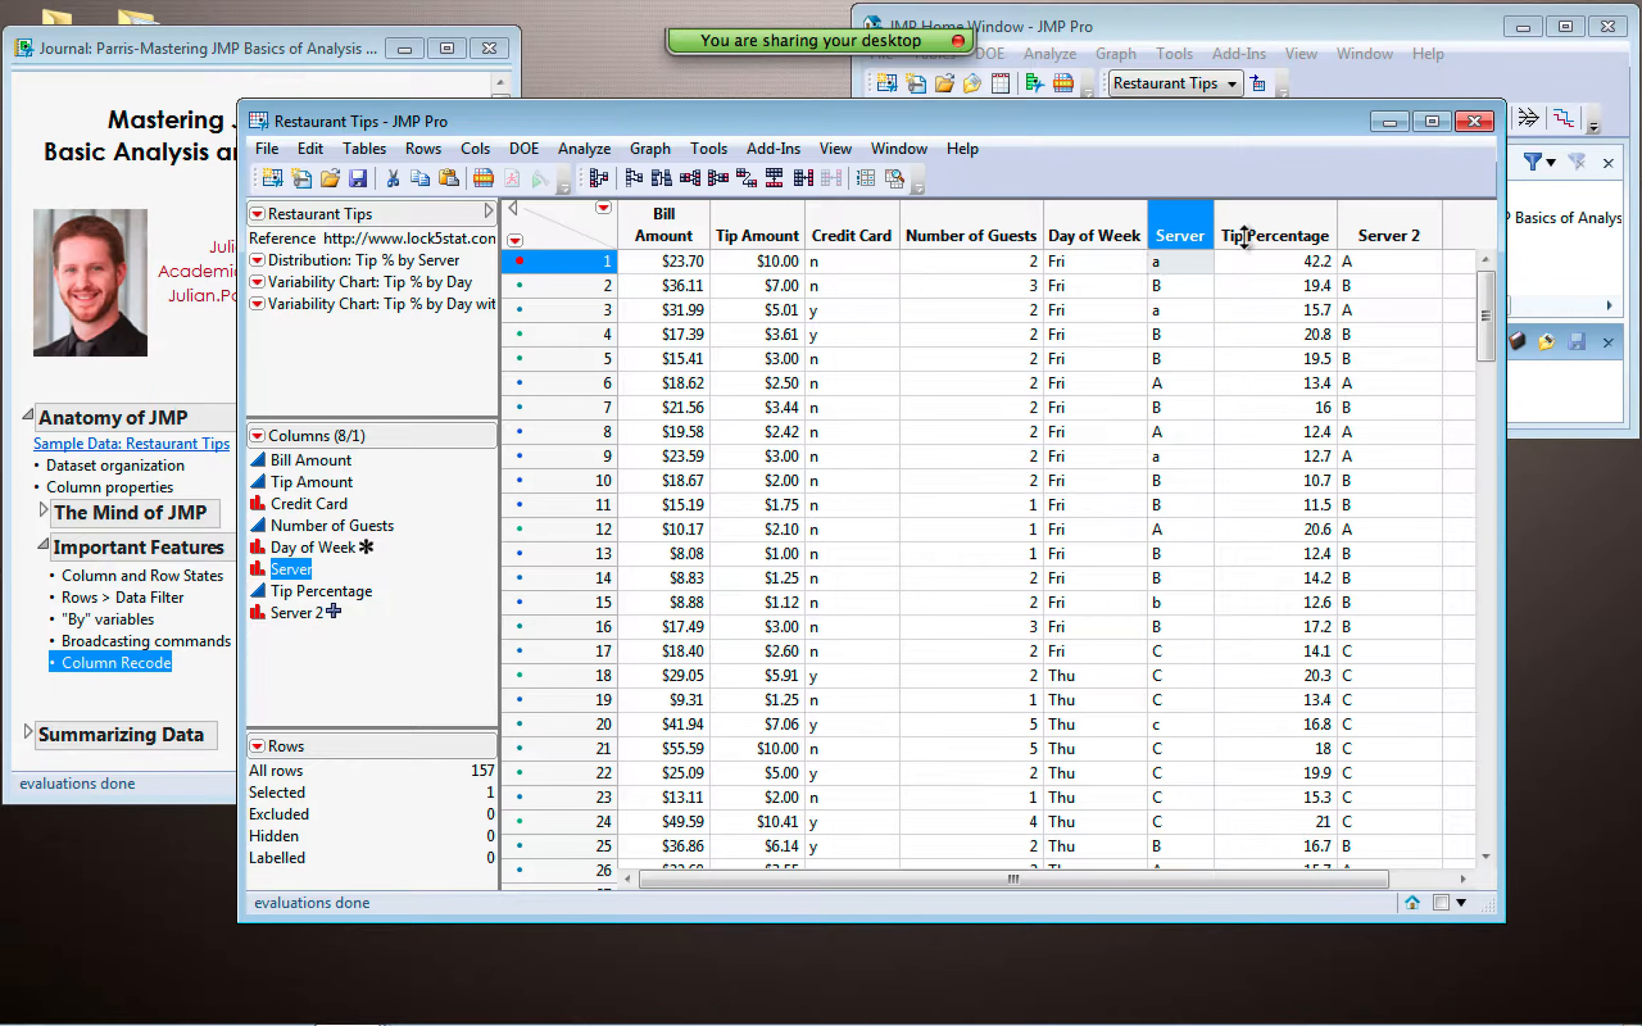
pyautogui.click(1358, 239)
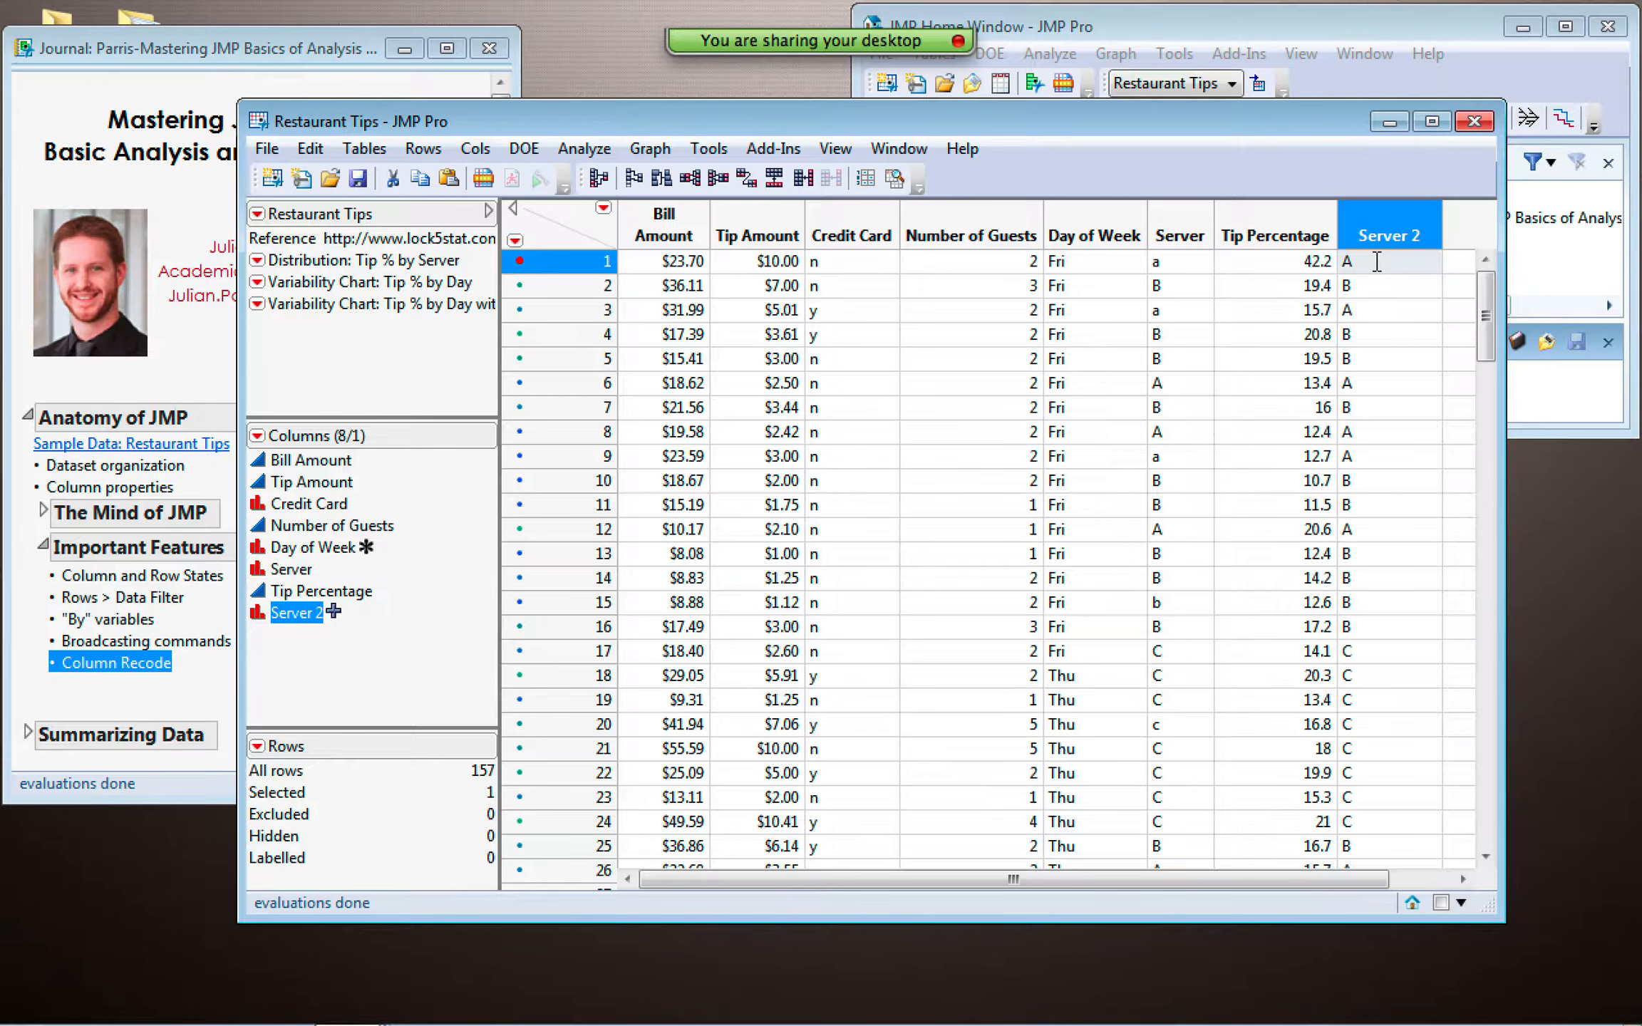
pyautogui.rightClick(1354, 212)
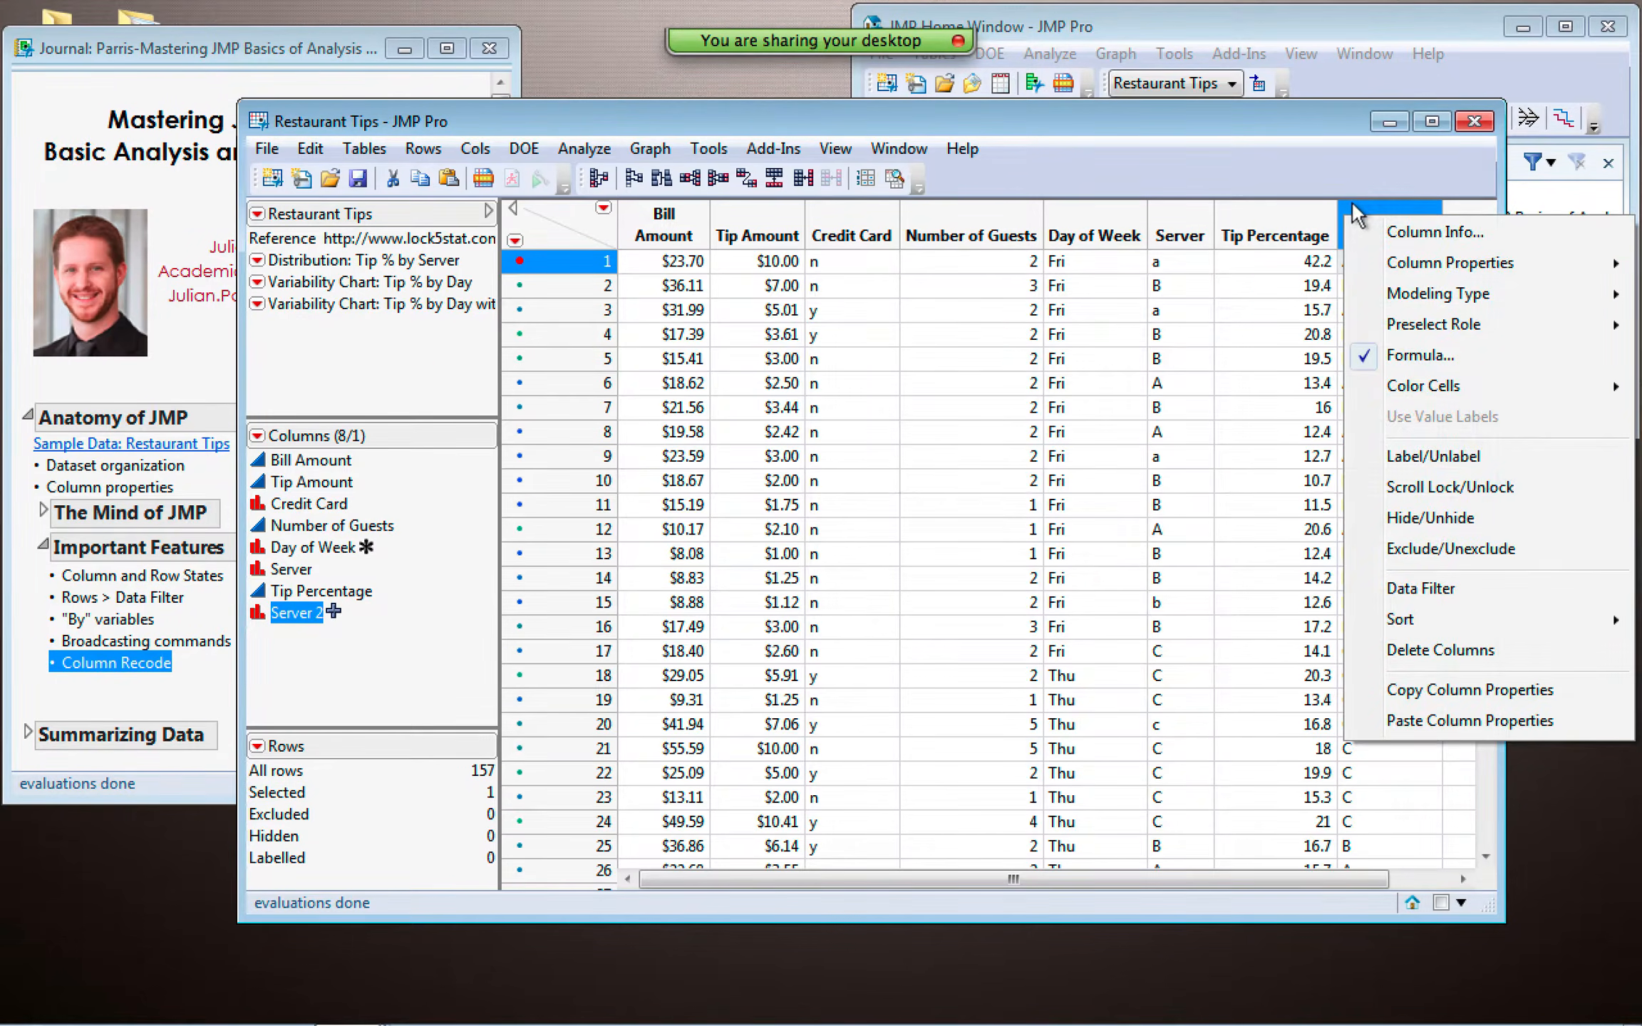
pyautogui.click(1435, 345)
pyautogui.moveTo(676, 260); pyautogui.dragTo(989, 208)
pyautogui.moveTo(884, 635)
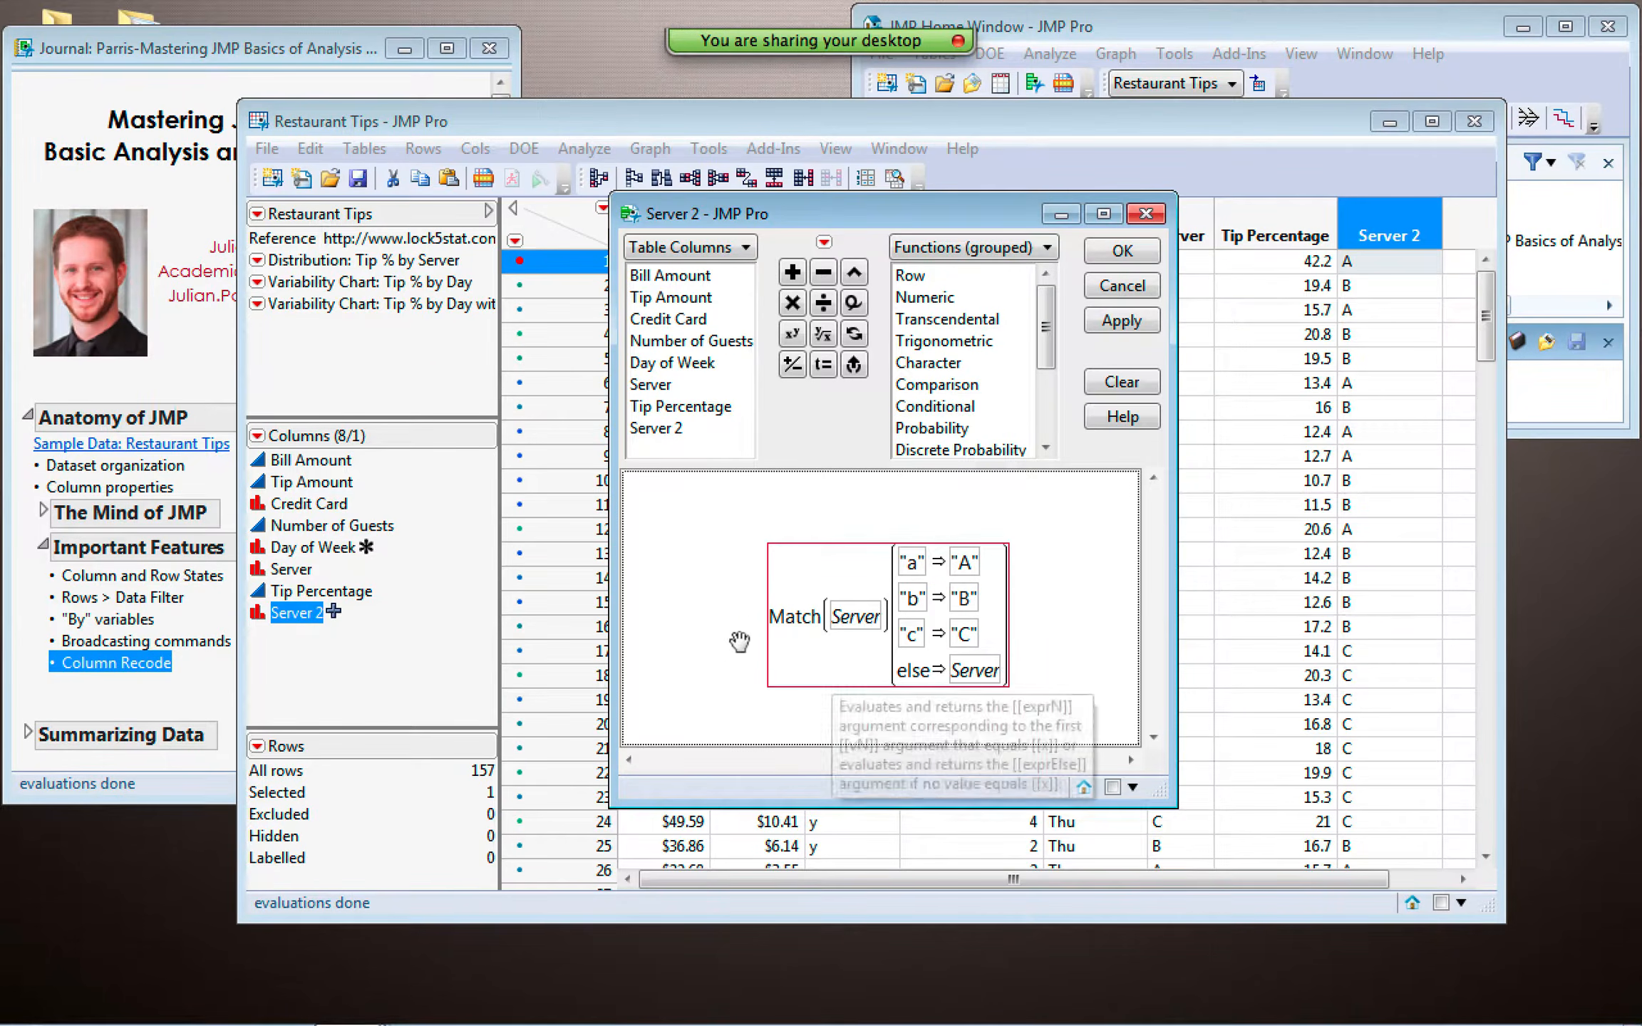
pyautogui.doubleClick(780, 642)
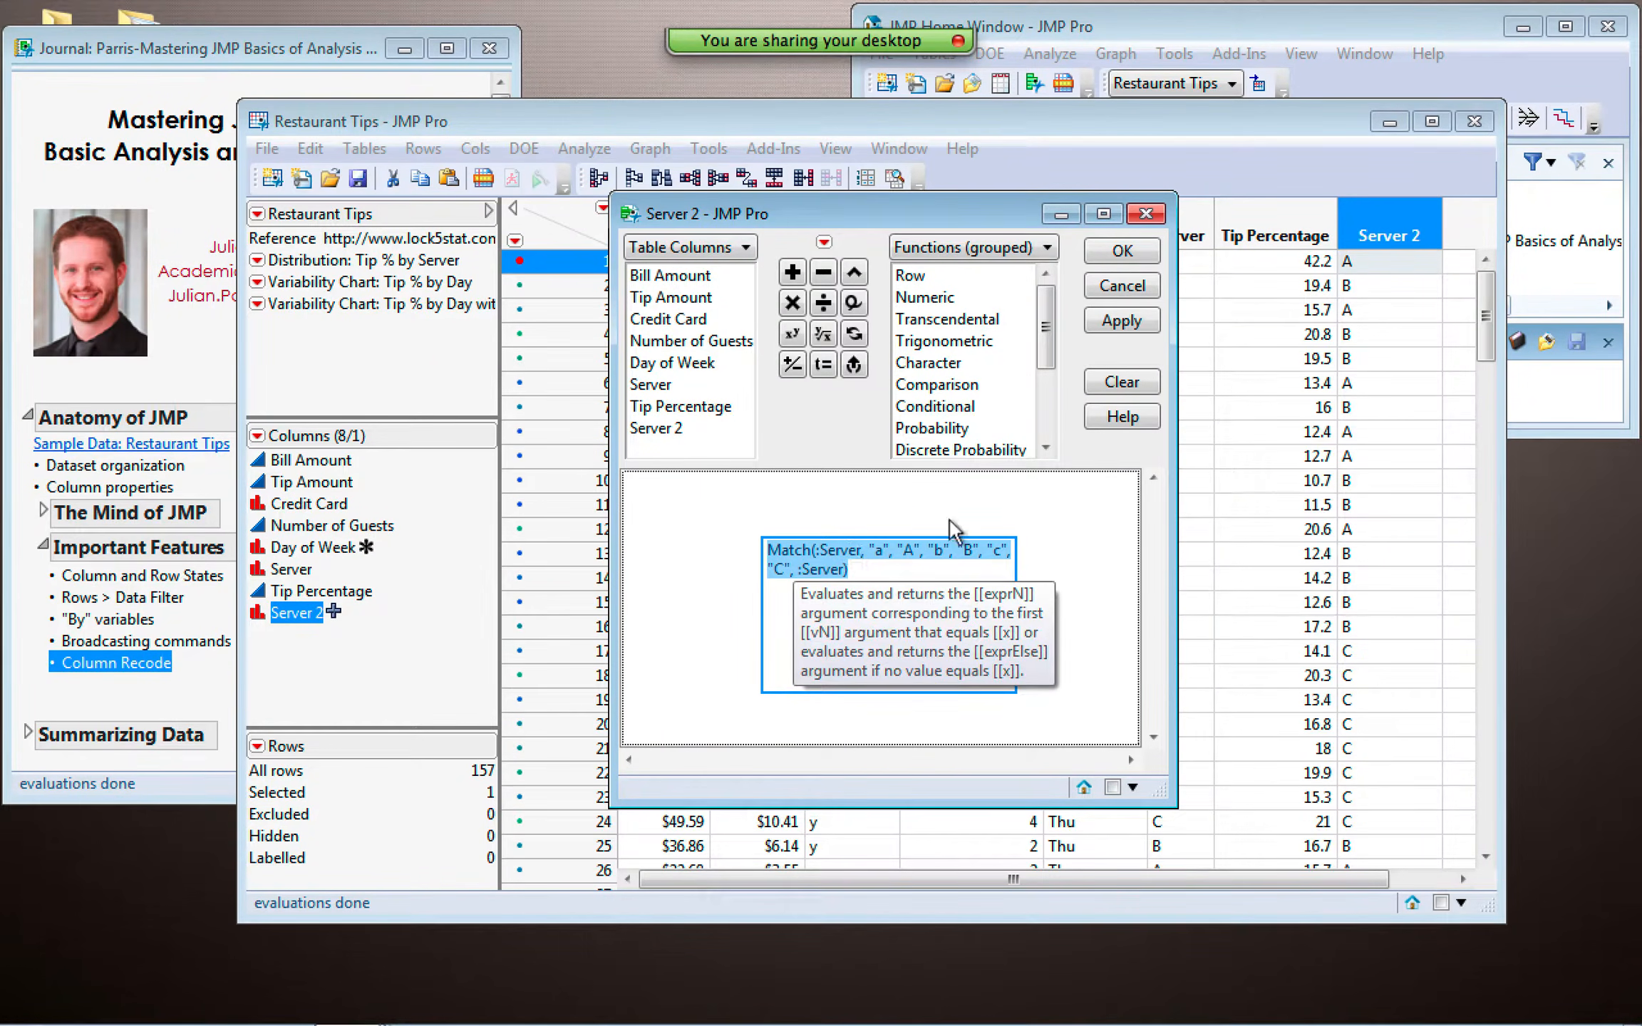
pyautogui.click(1067, 510)
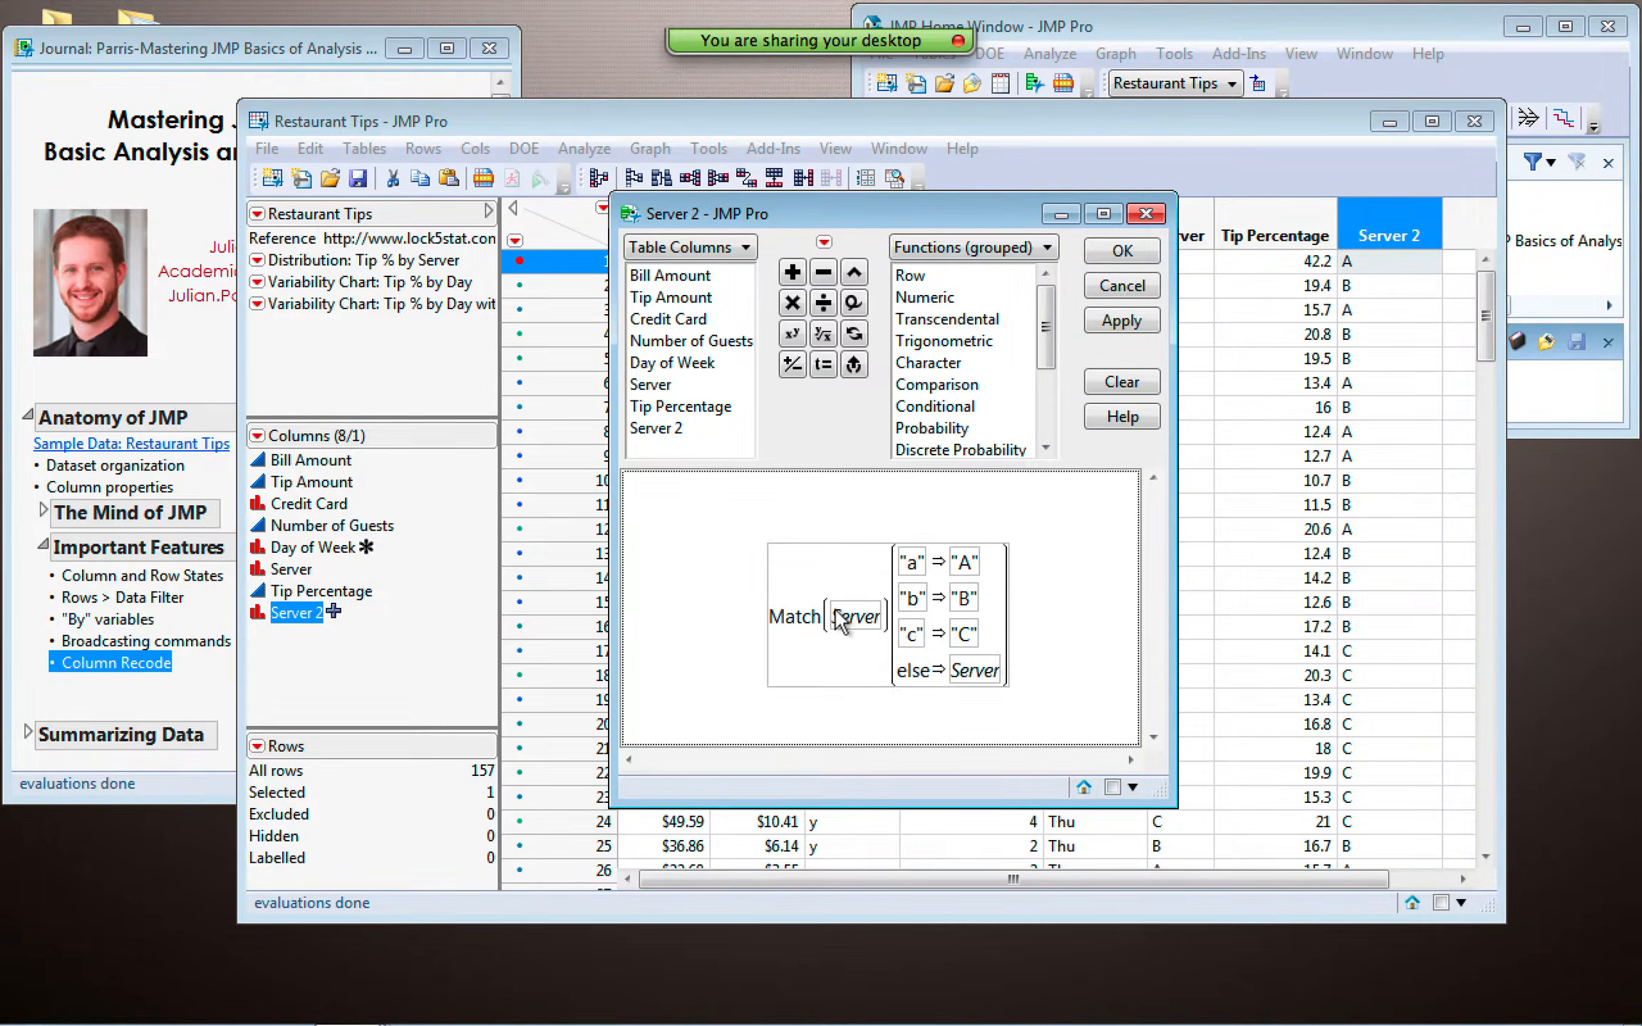
pyautogui.click(1115, 288)
pyautogui.click(472, 150)
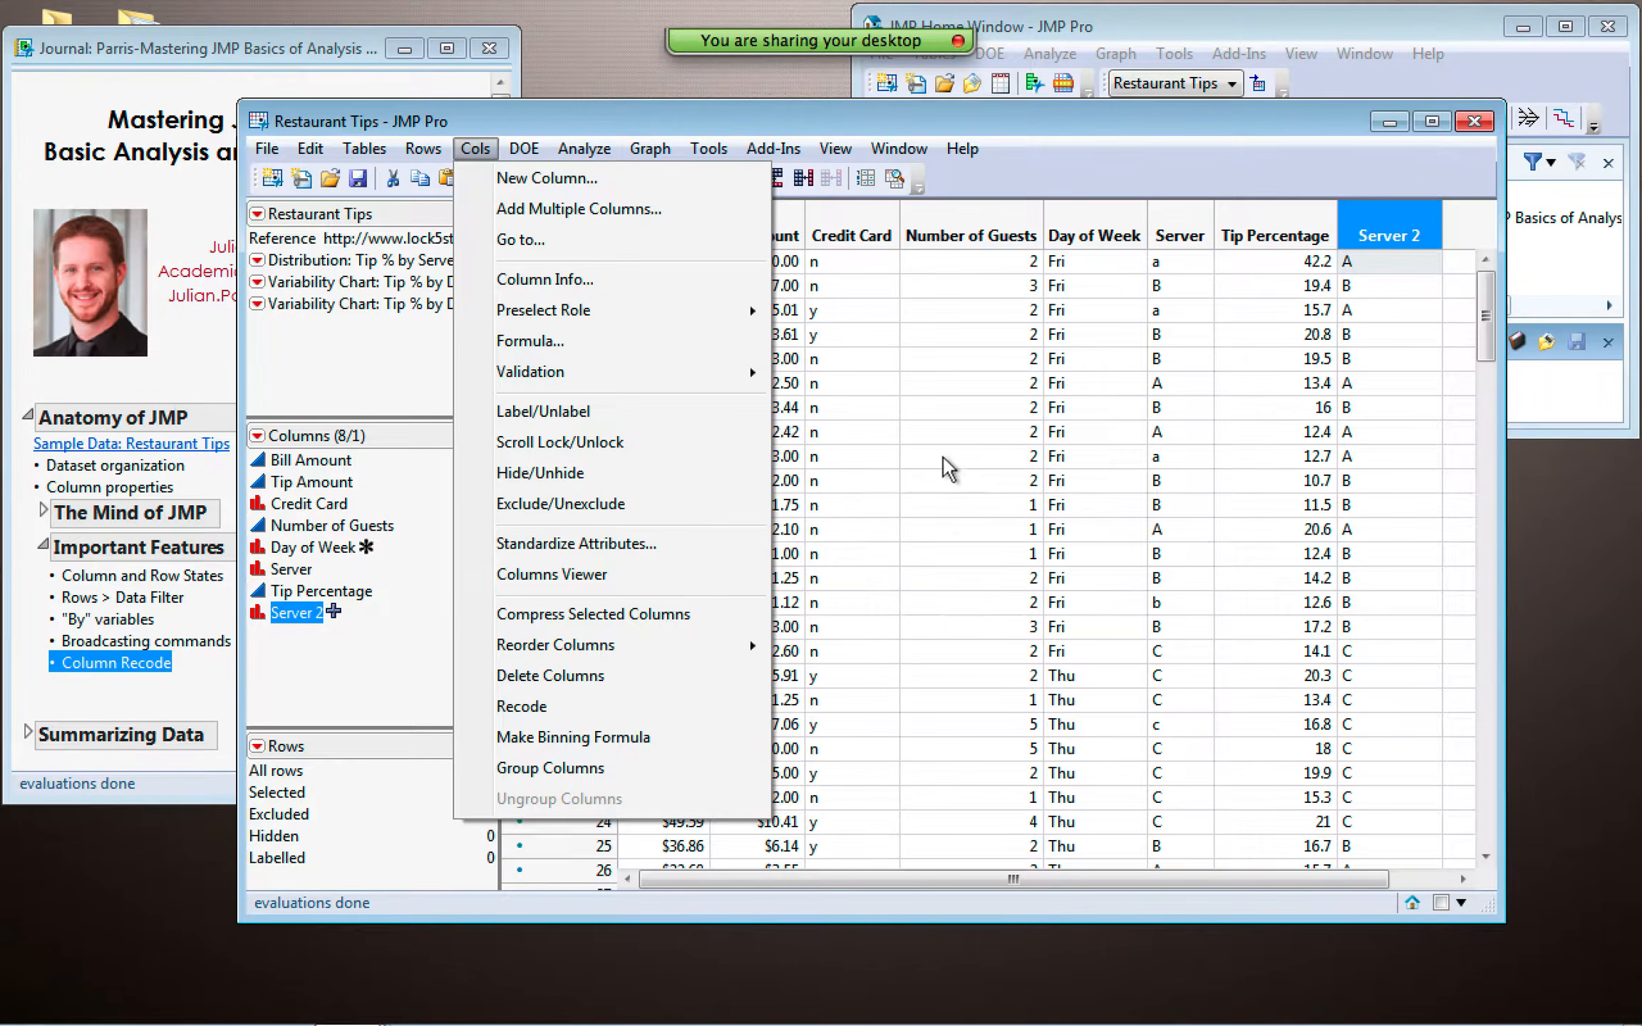
pyautogui.click(948, 476)
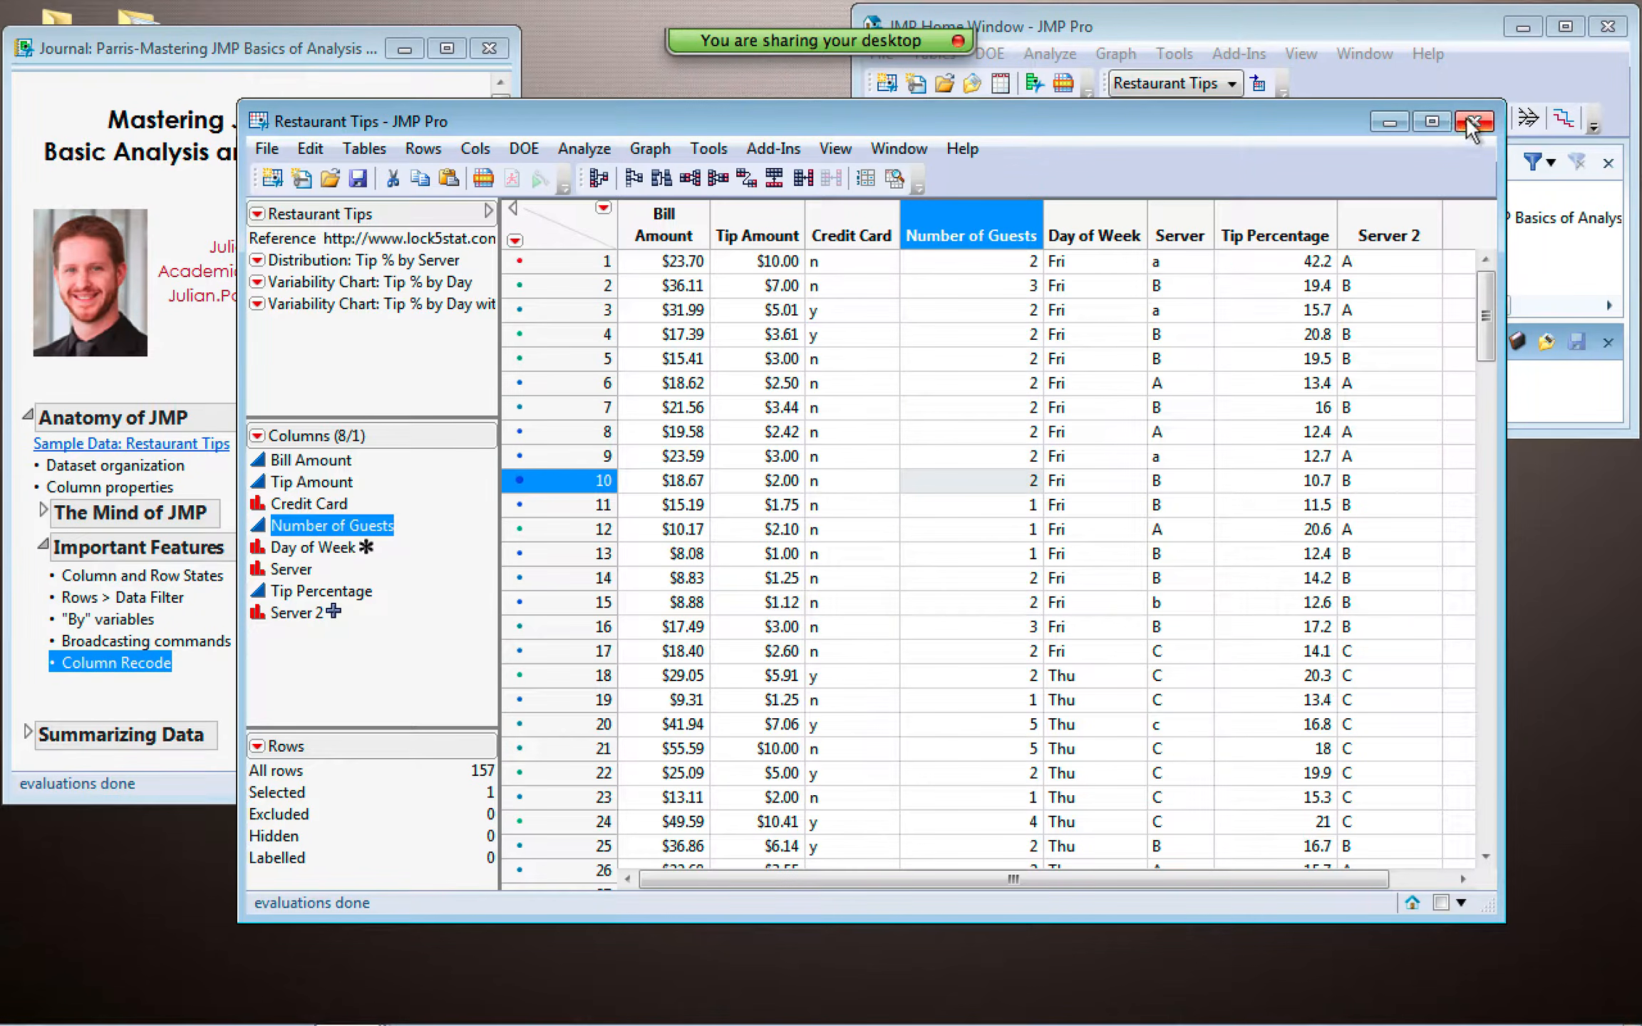
# - Collapse the Important Features section in the journal and return to the Restaurant Tips table
pyautogui.click(196, 663)
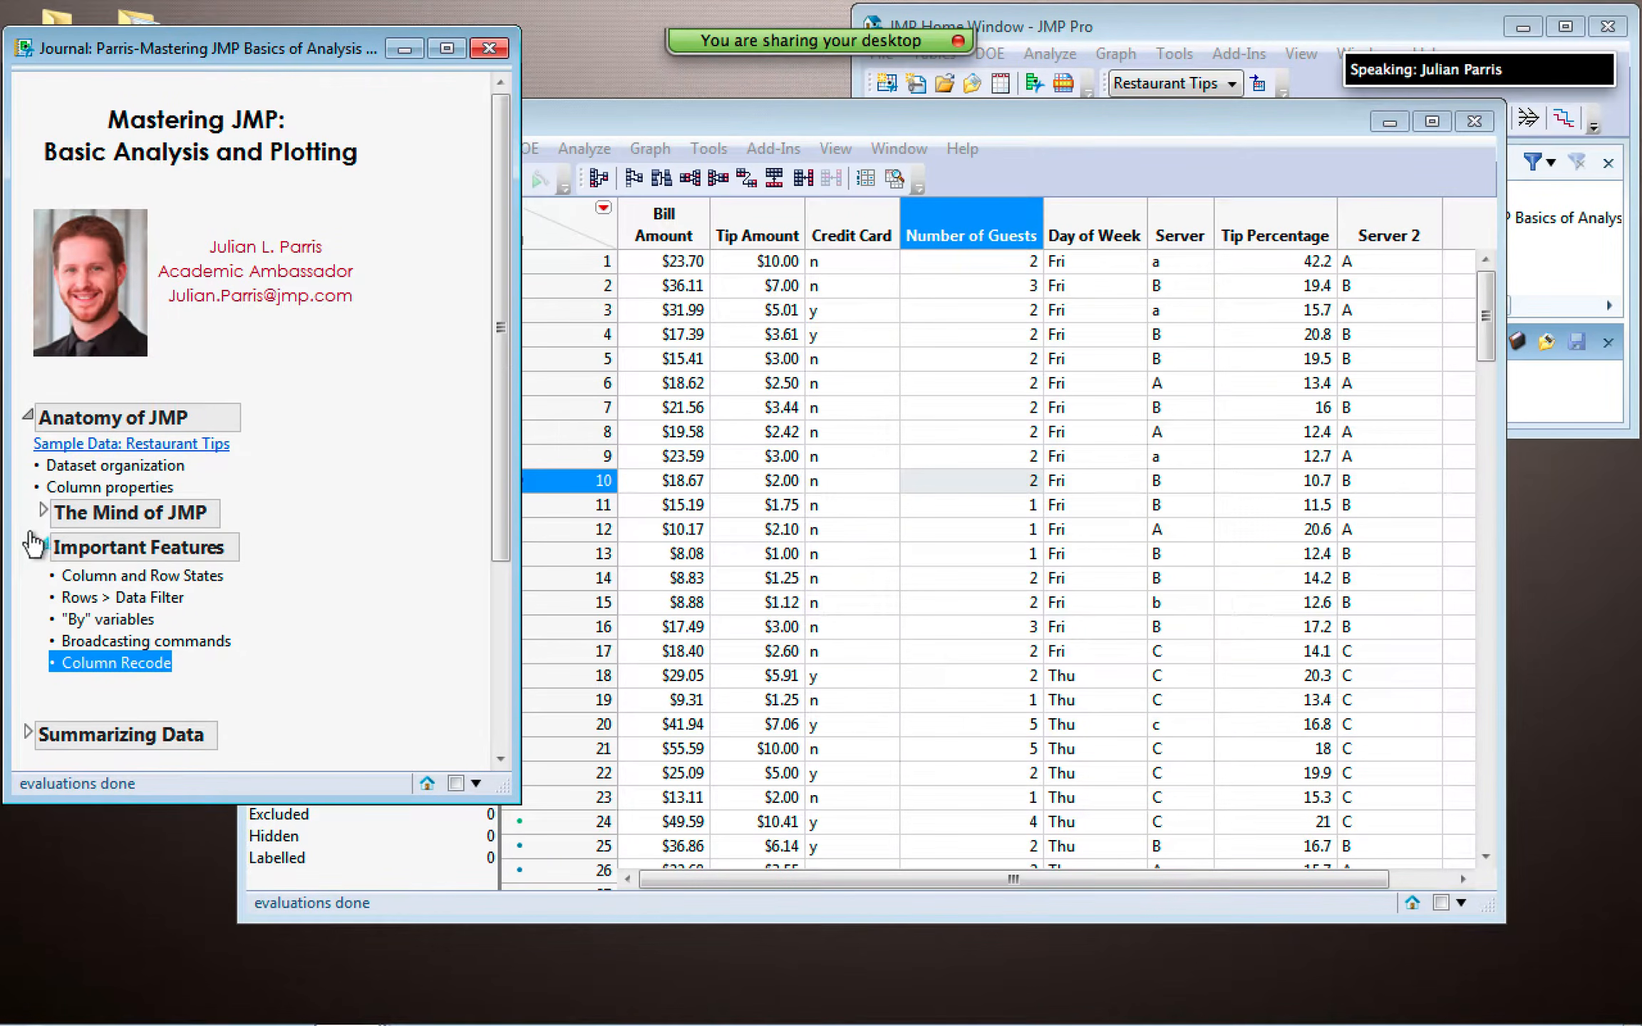
pyautogui.click(32, 545)
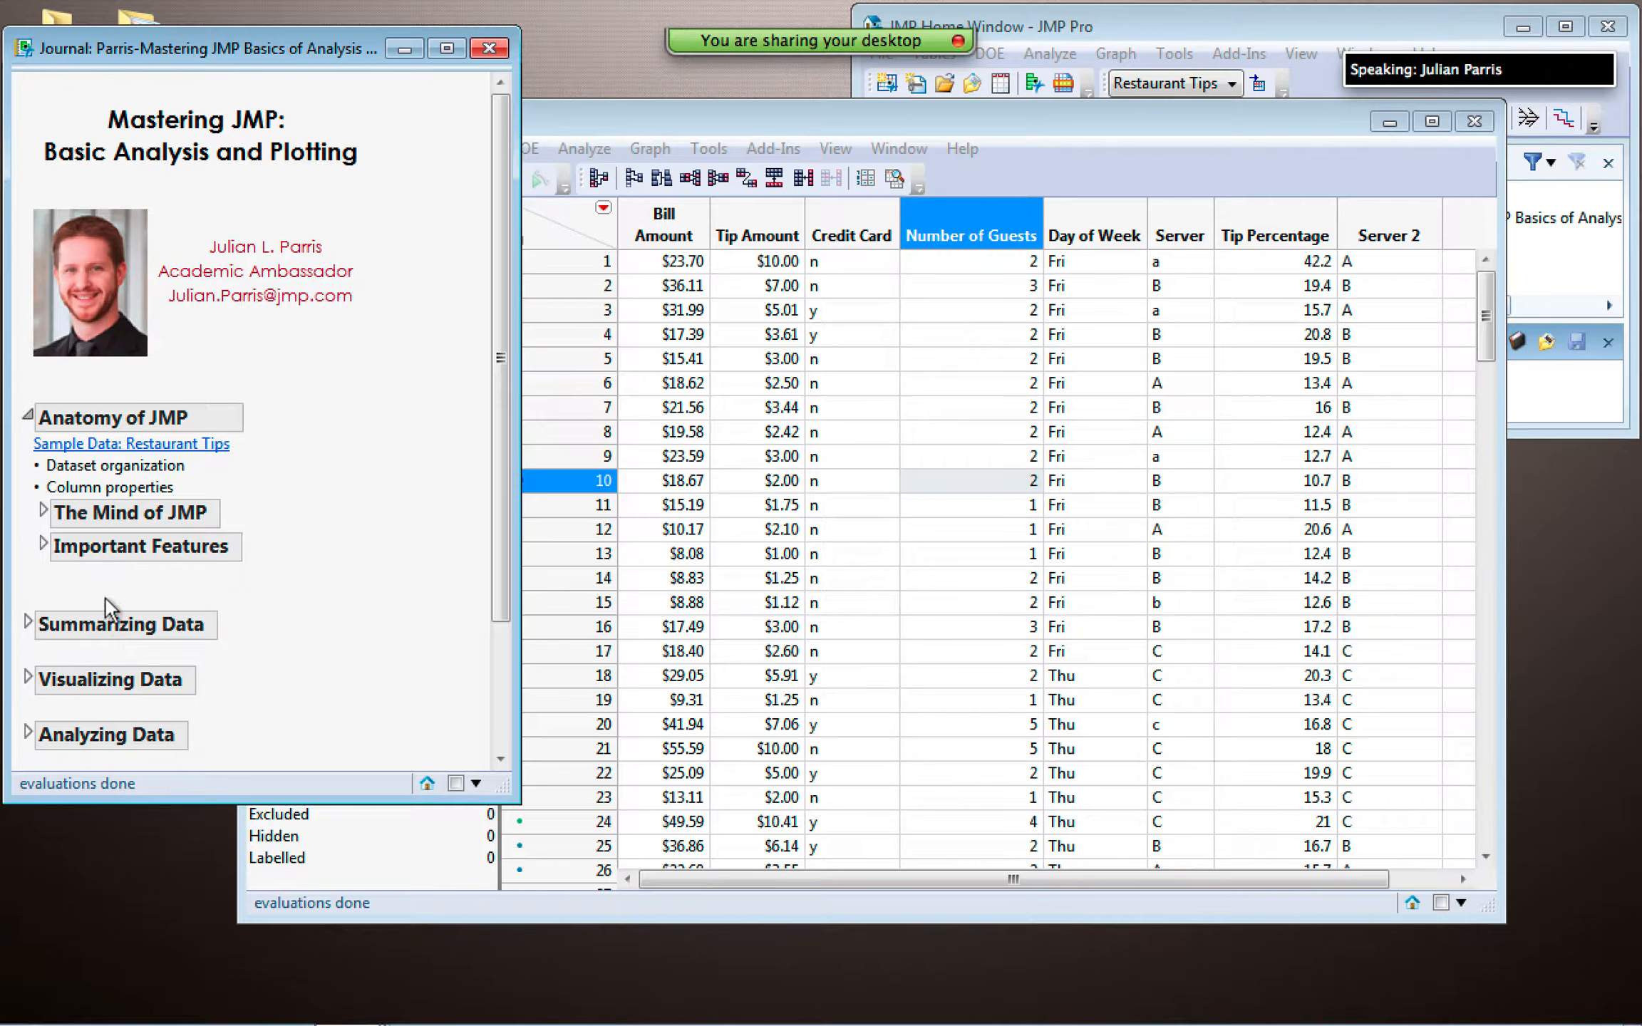
pyautogui.click(608, 111)
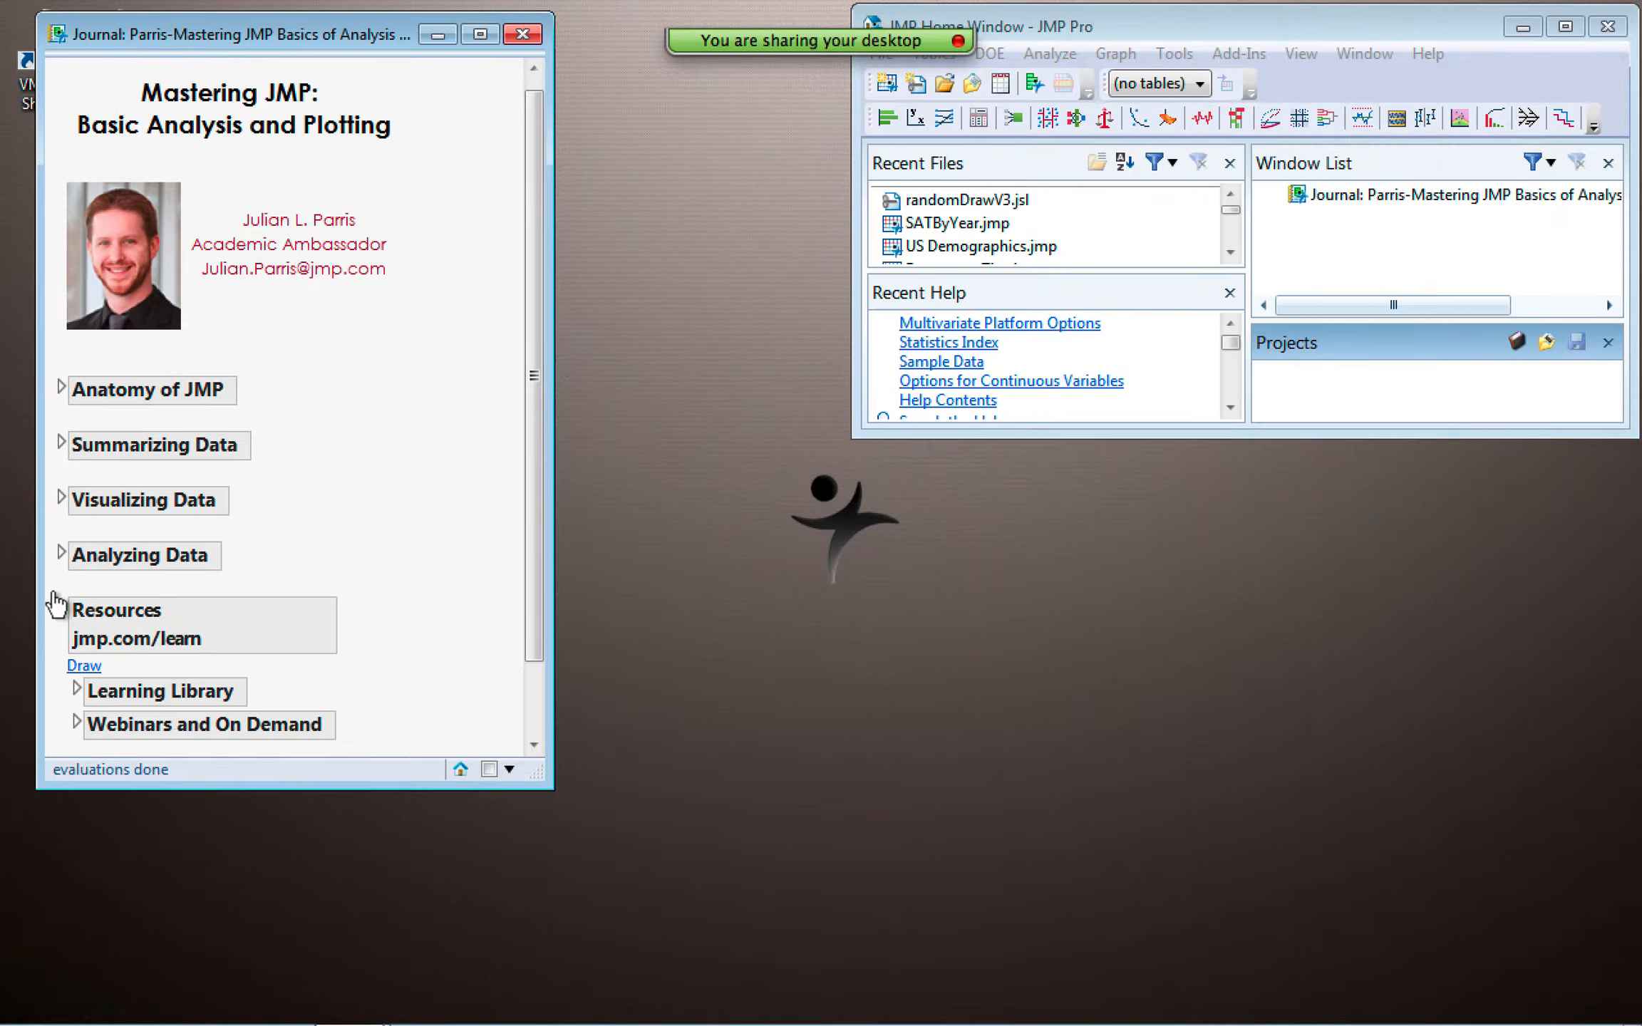
# - Expand the Visualizing Data section in the journal and open the recent data table SATByYear.jmp
pyautogui.moveTo(1183, 29); pyautogui.dragTo(1164, 43)
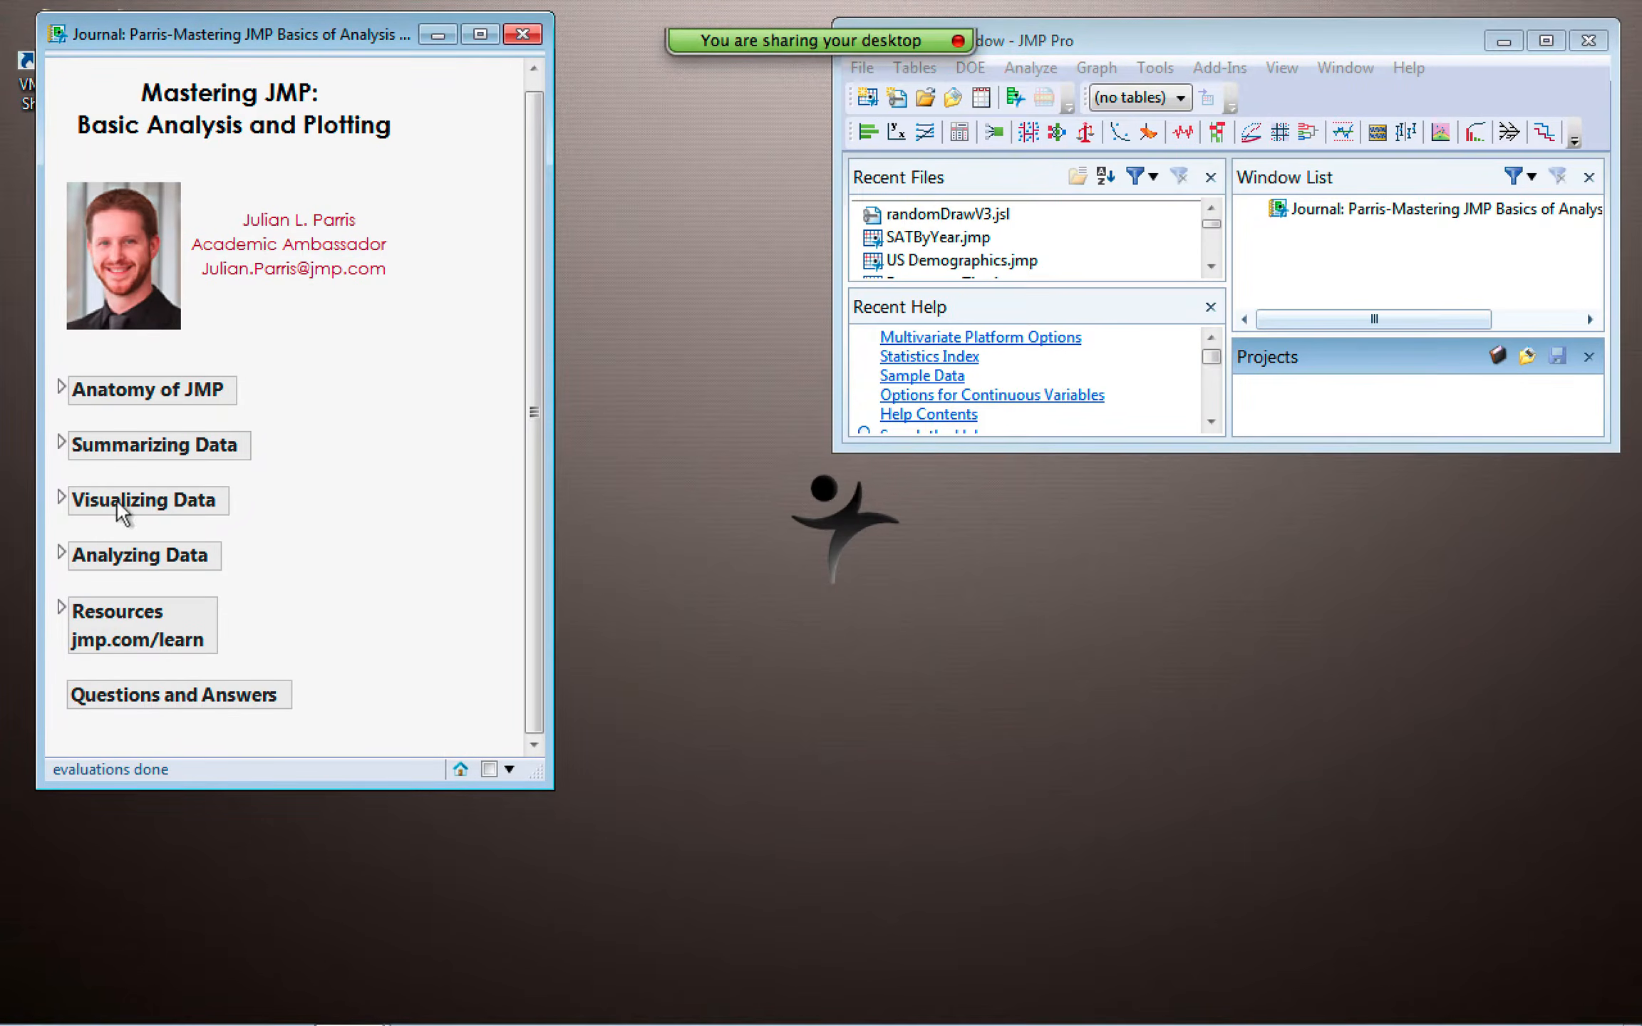
pyautogui.click(141, 499)
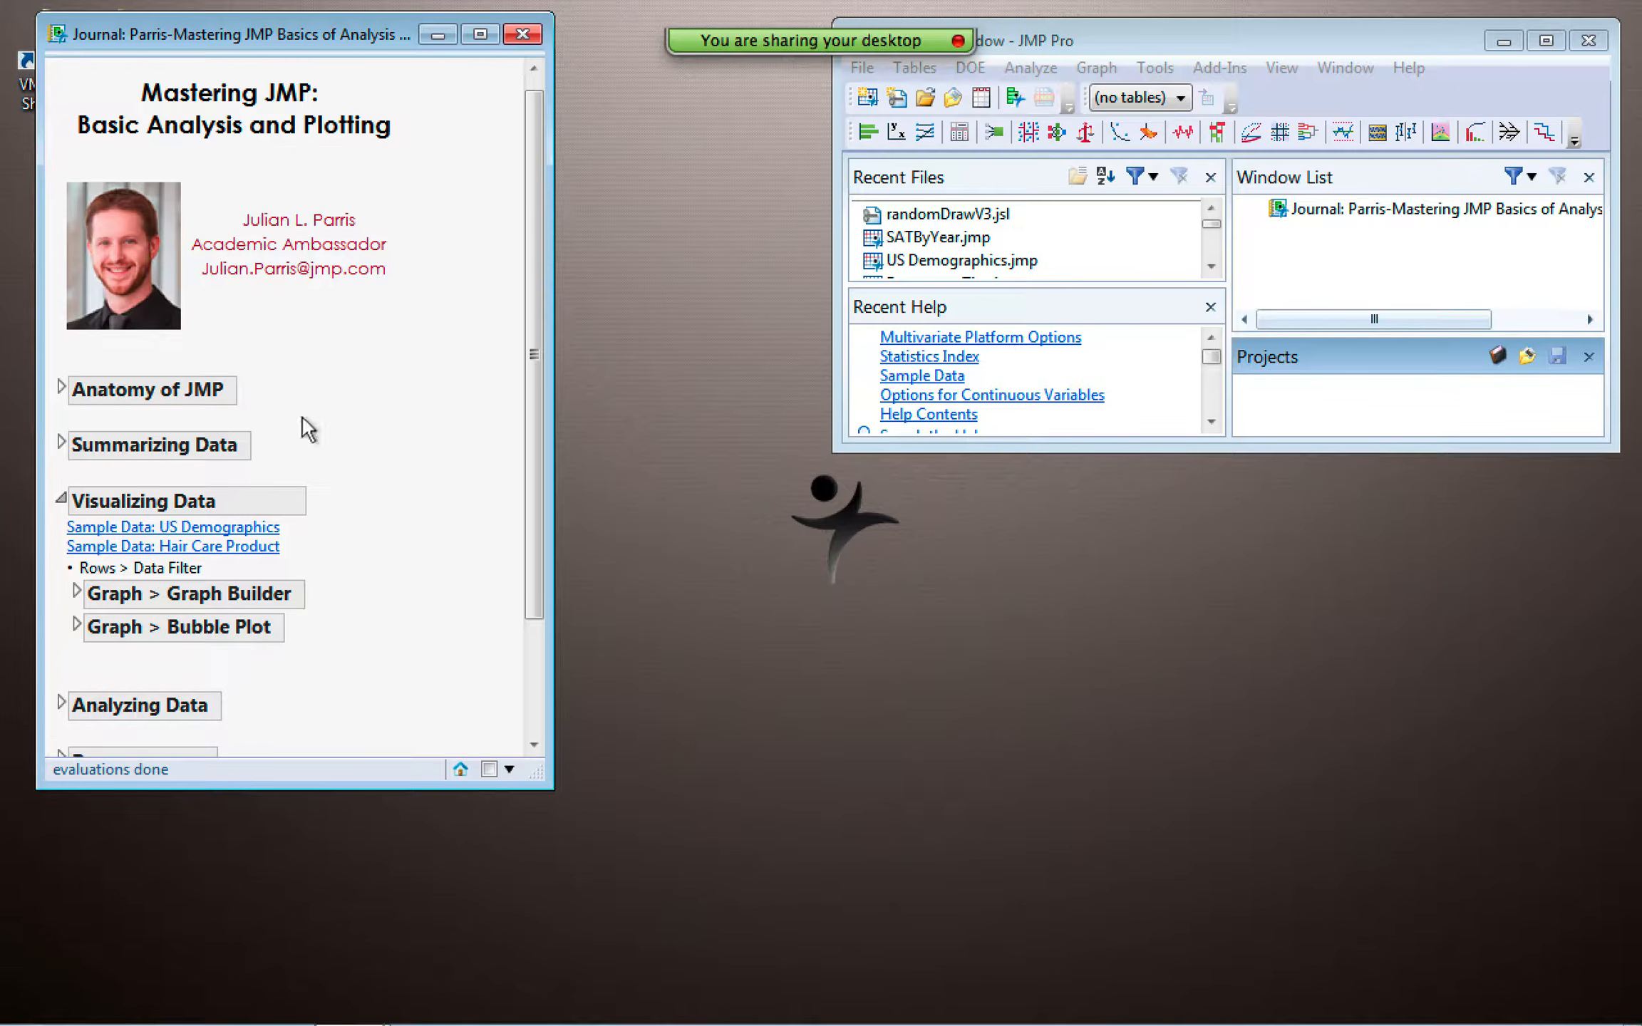
pyautogui.doubleClick(948, 237)
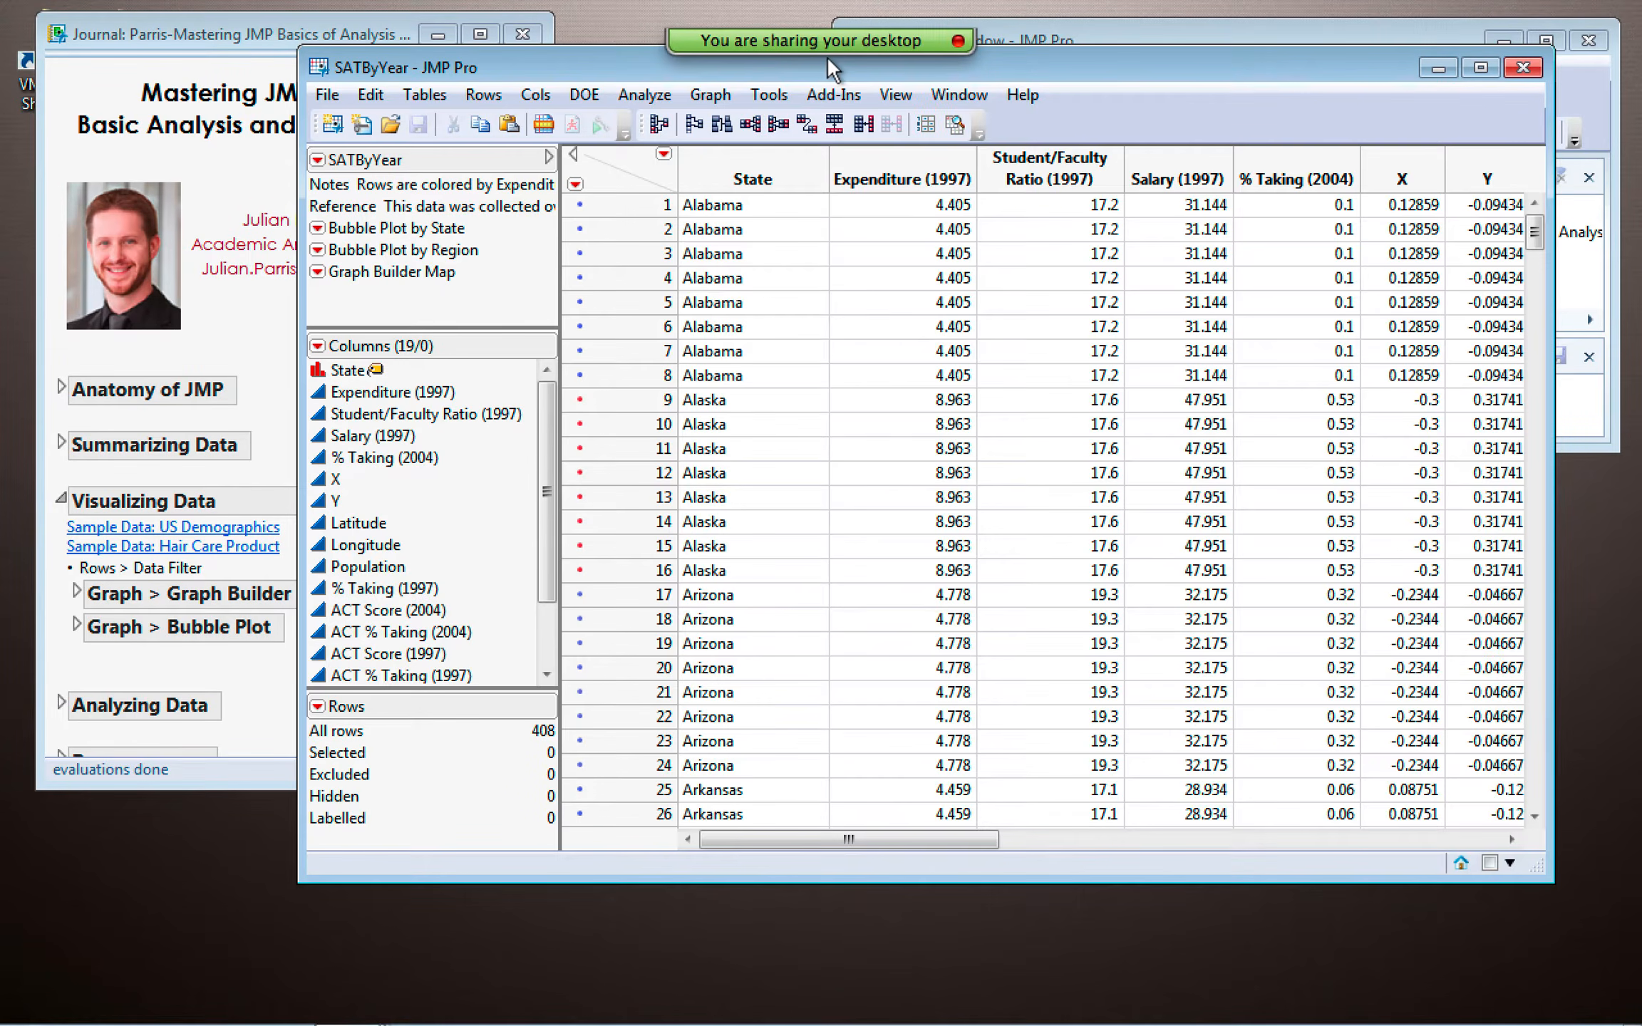
pyautogui.moveTo(828, 57); pyautogui.dragTo(787, 50)
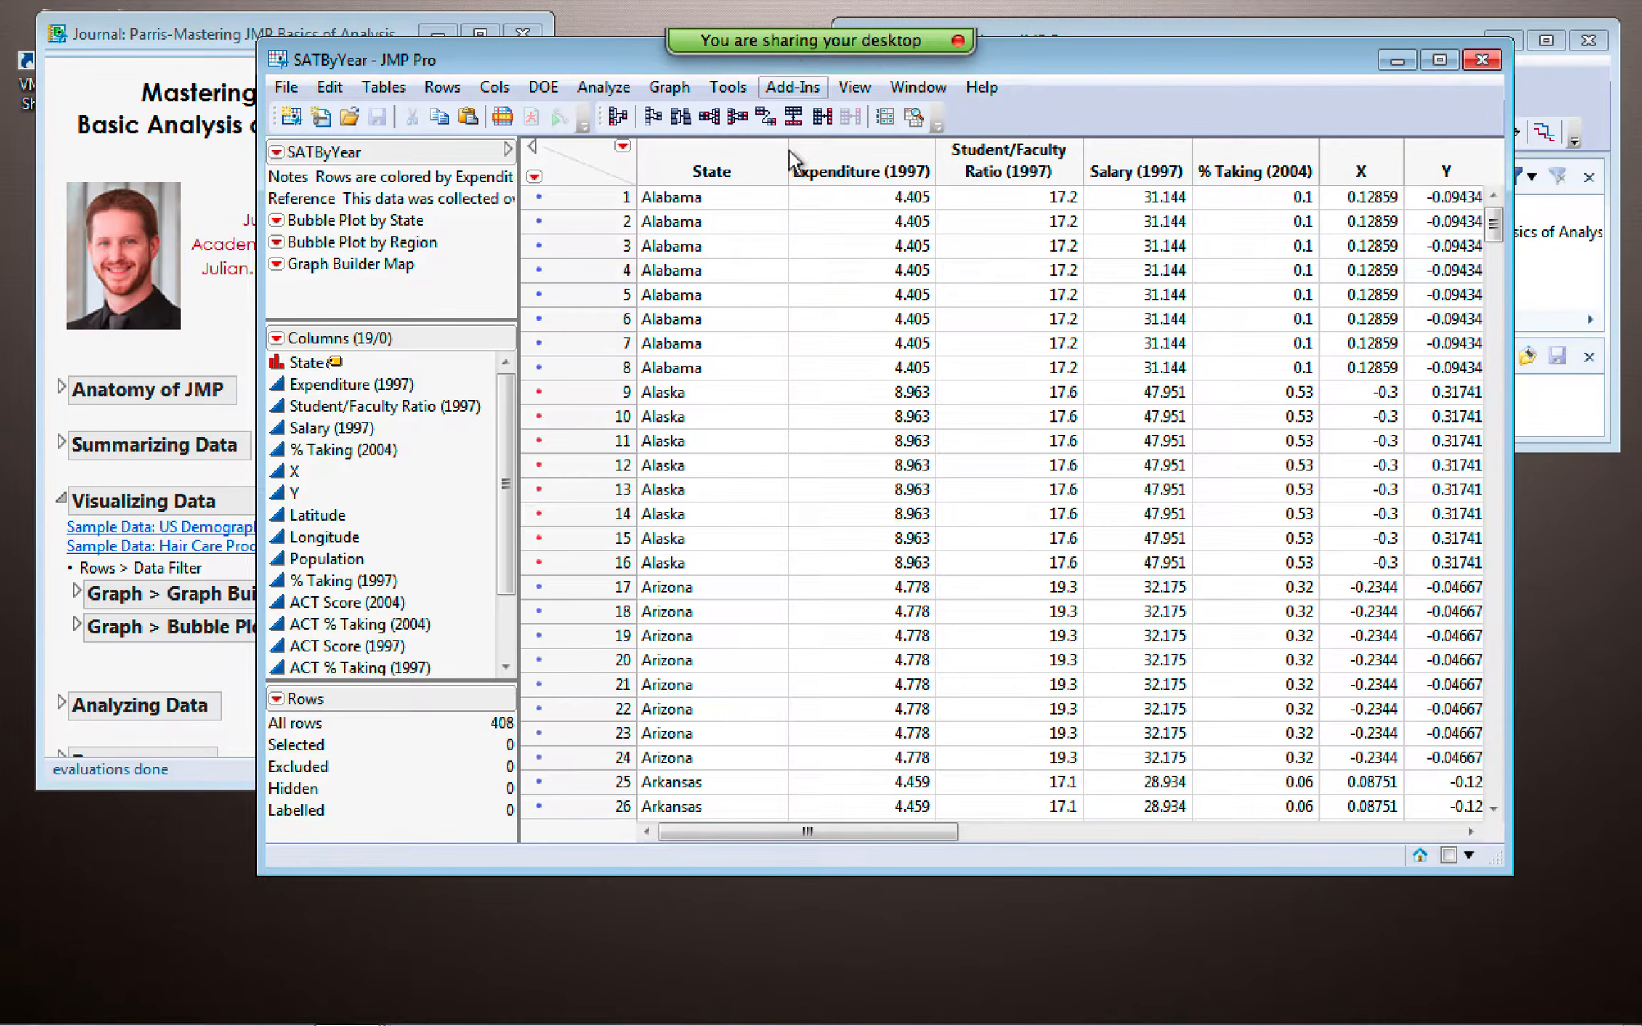
# - Expand the Graph Builder topic in the journal and bring the SATByYear table back to the front
pyautogui.click(172, 645)
pyautogui.click(76, 591)
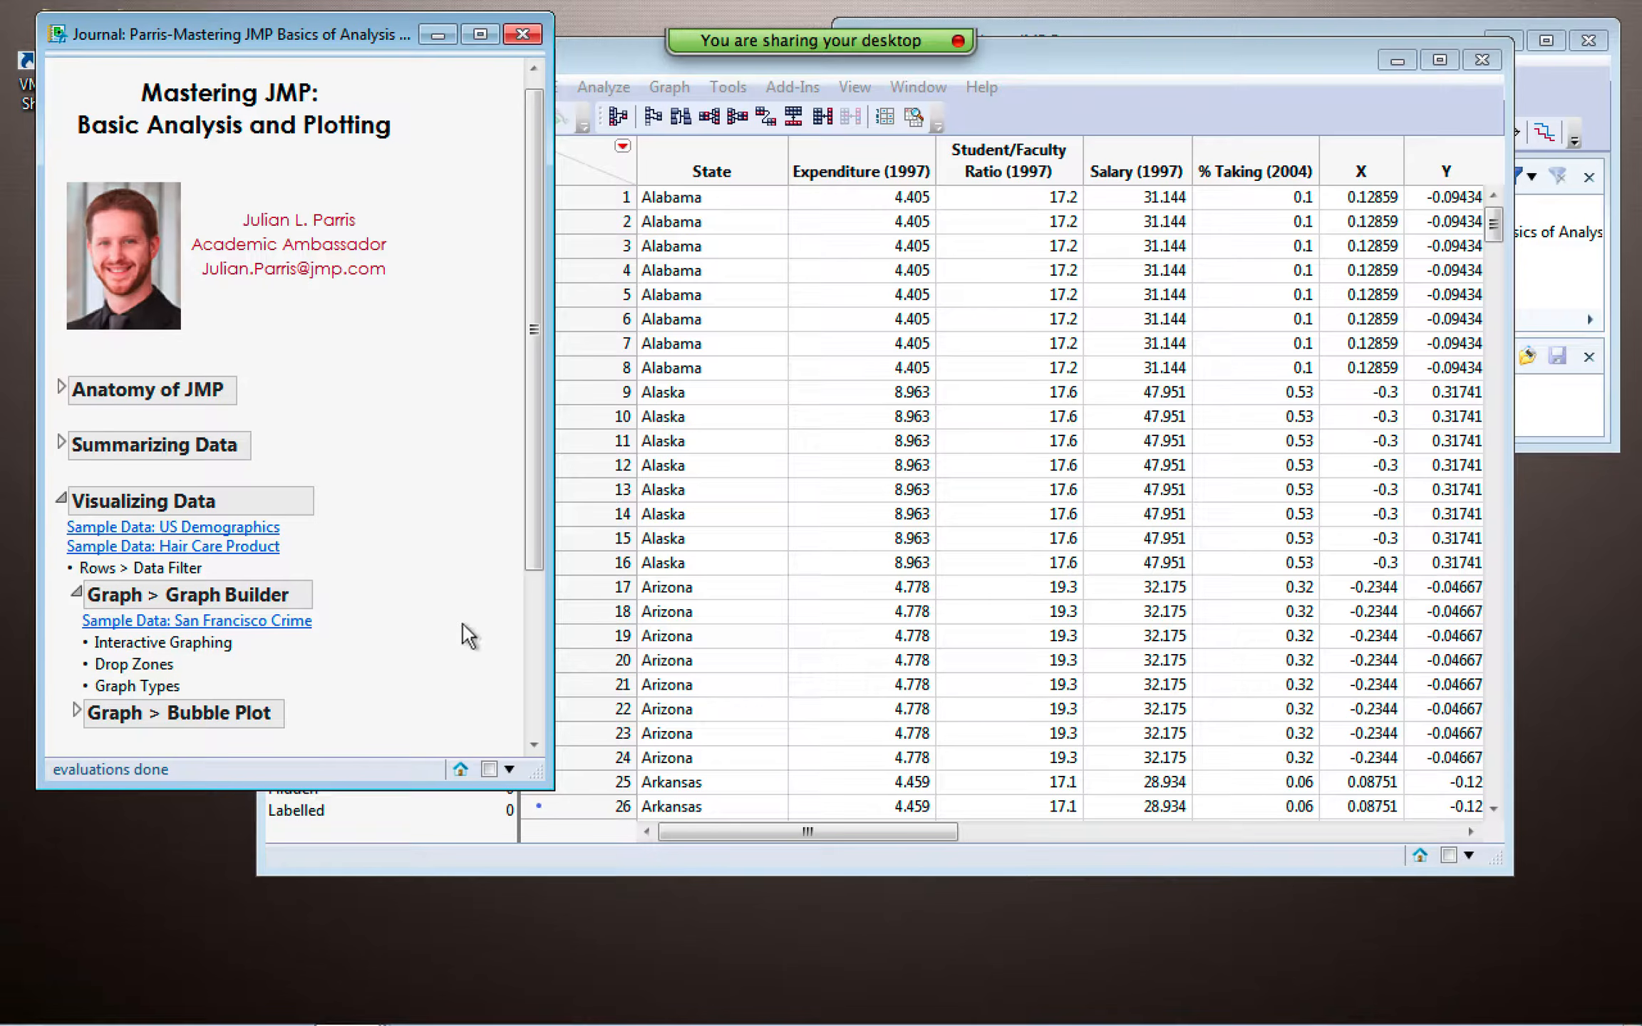
pyautogui.click(805, 357)
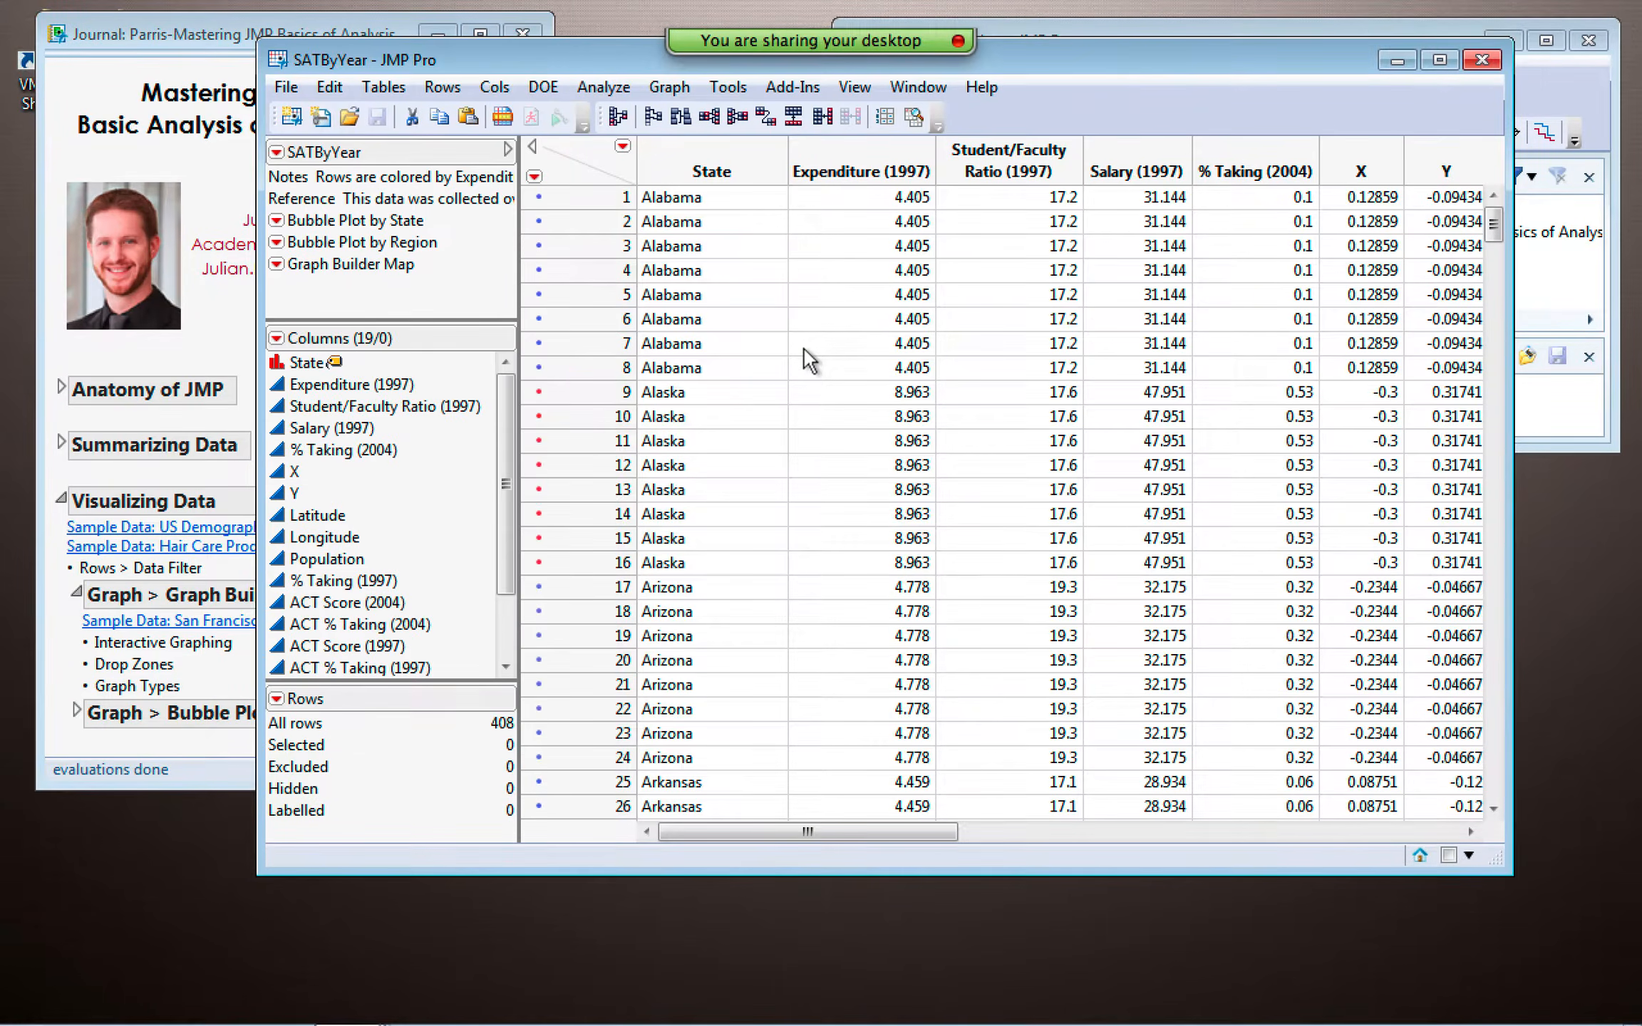
# - Start Graph Builder on the SATByYear table, reposition its window, and look over the available graph types
pyautogui.click(666, 89)
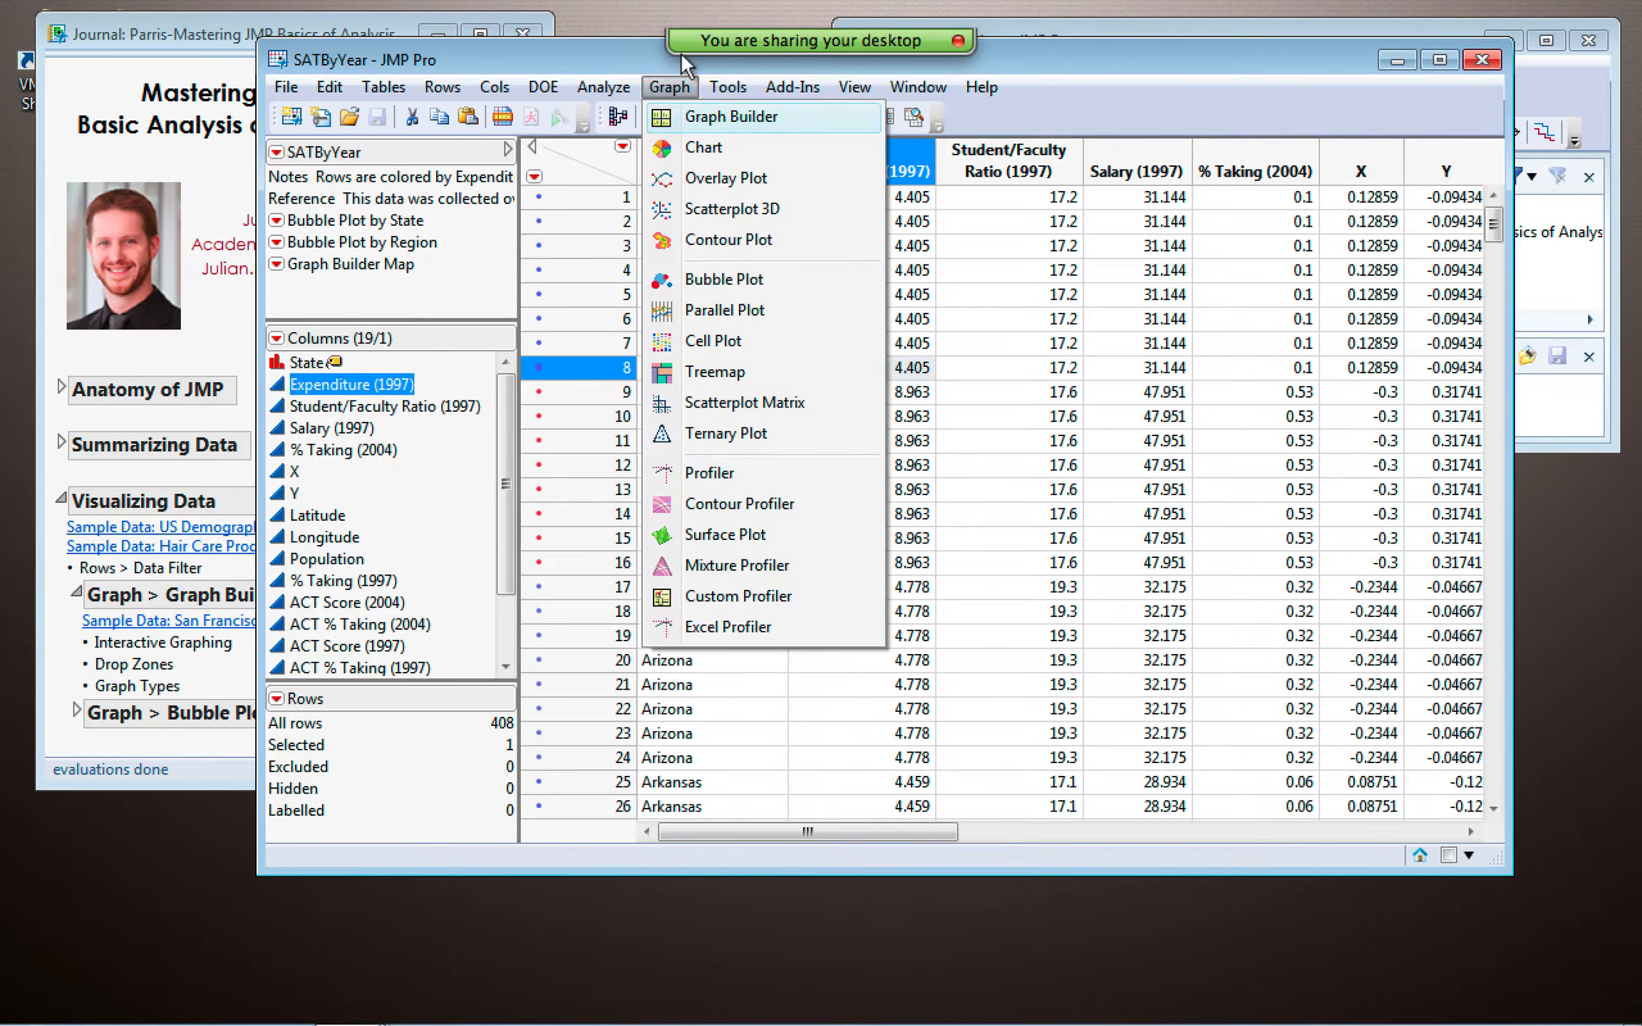
pyautogui.click(702, 116)
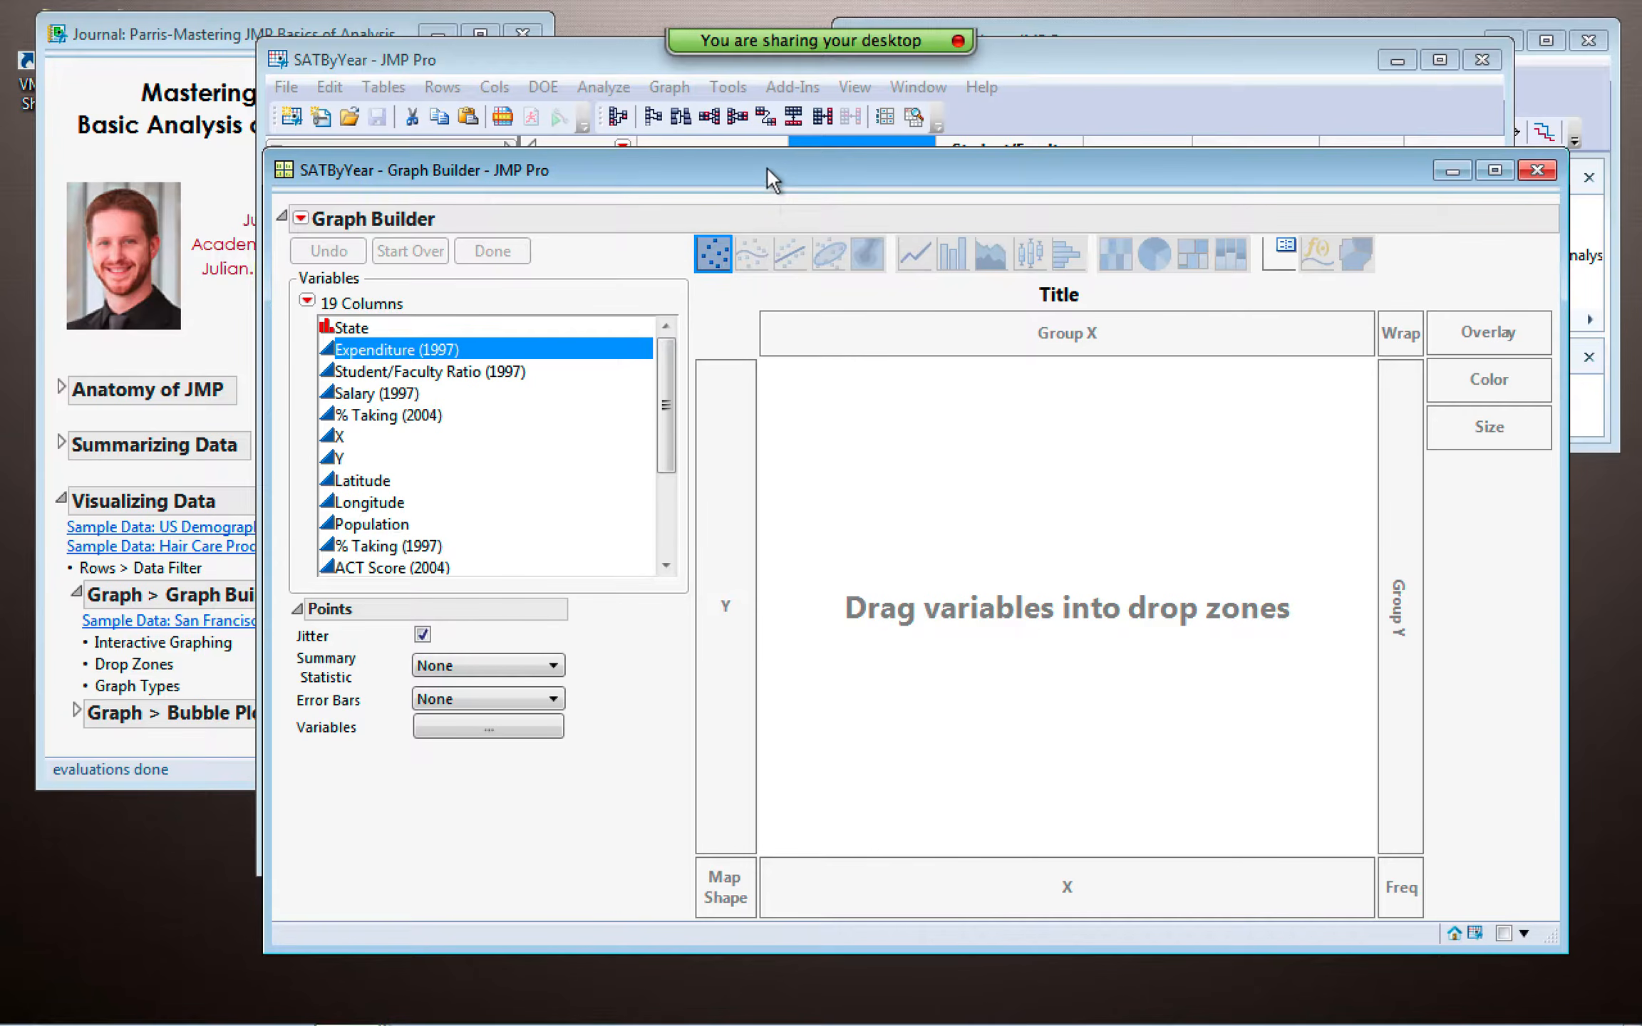
pyautogui.moveTo(767, 166); pyautogui.dragTo(677, 89)
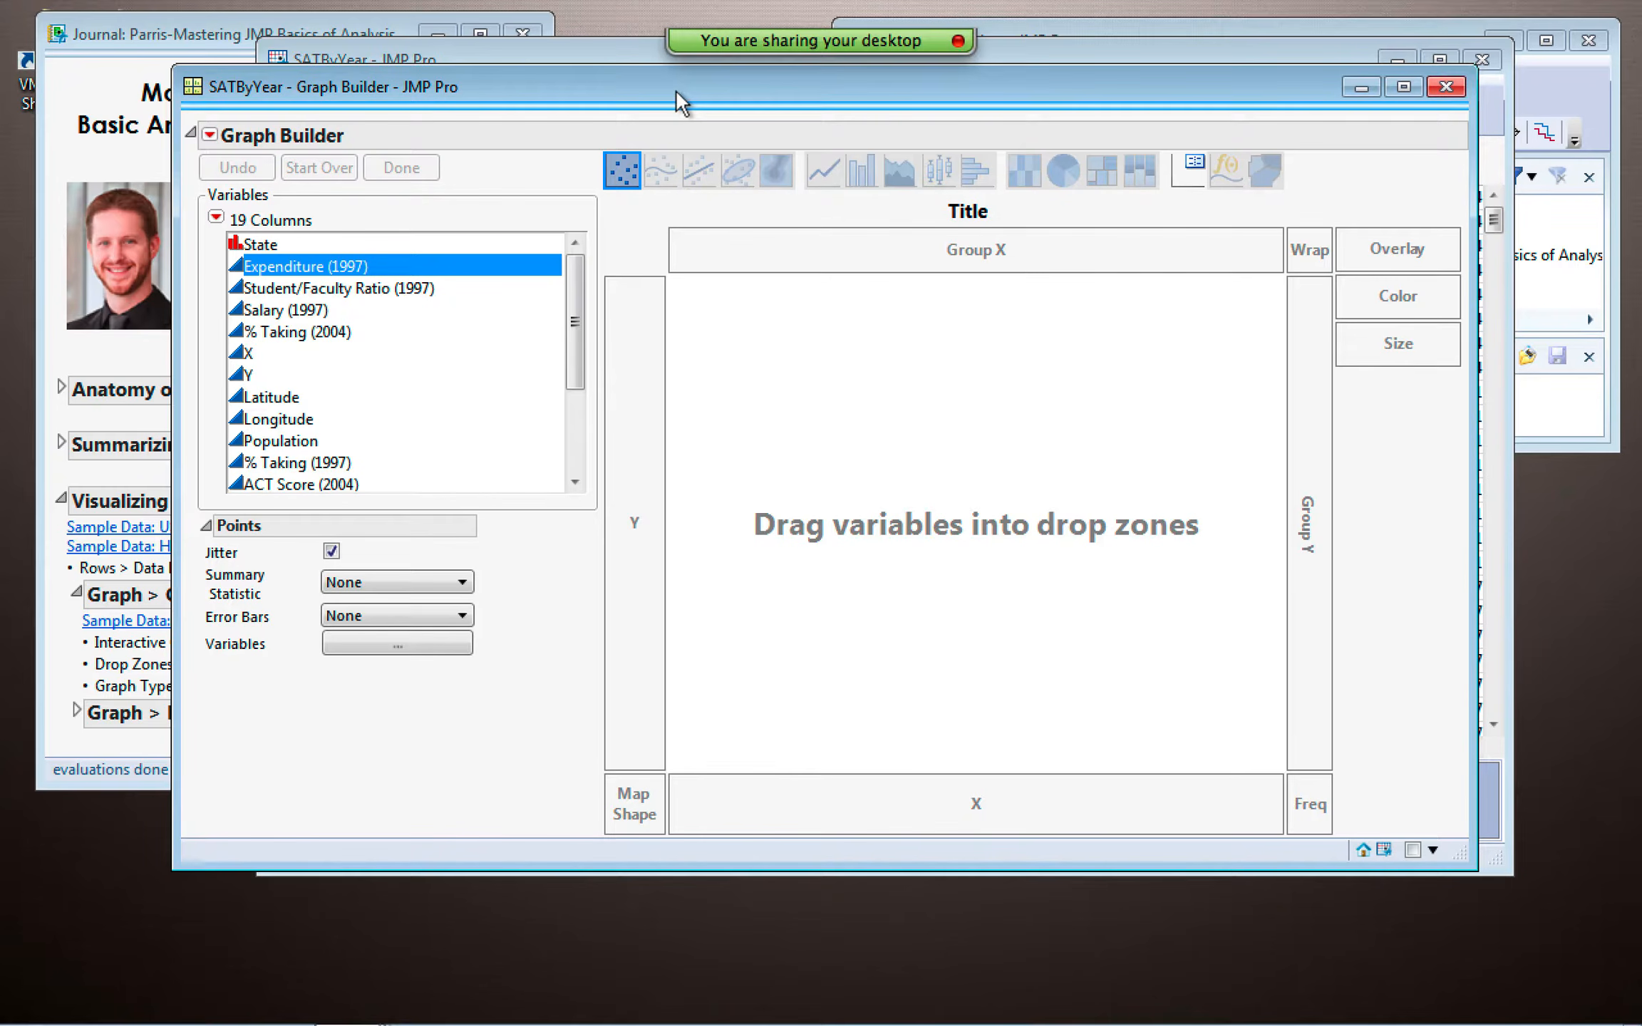
pyautogui.moveTo(677, 88)
pyautogui.click(584, 114)
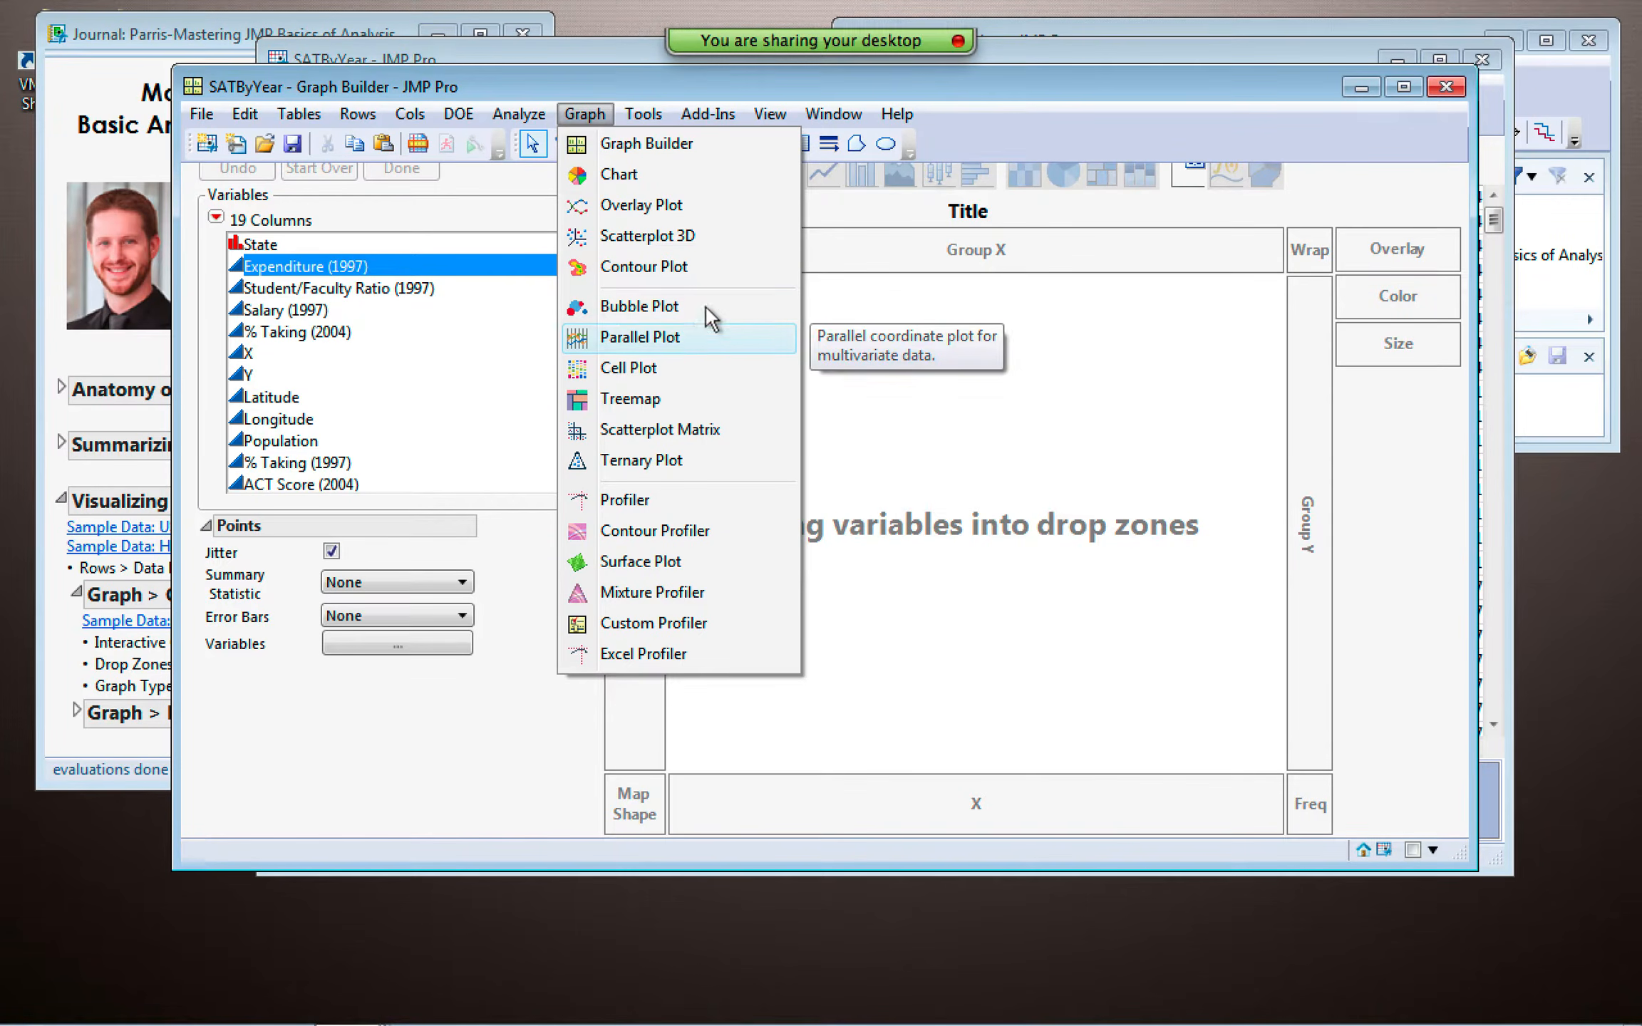
pyautogui.click(1109, 84)
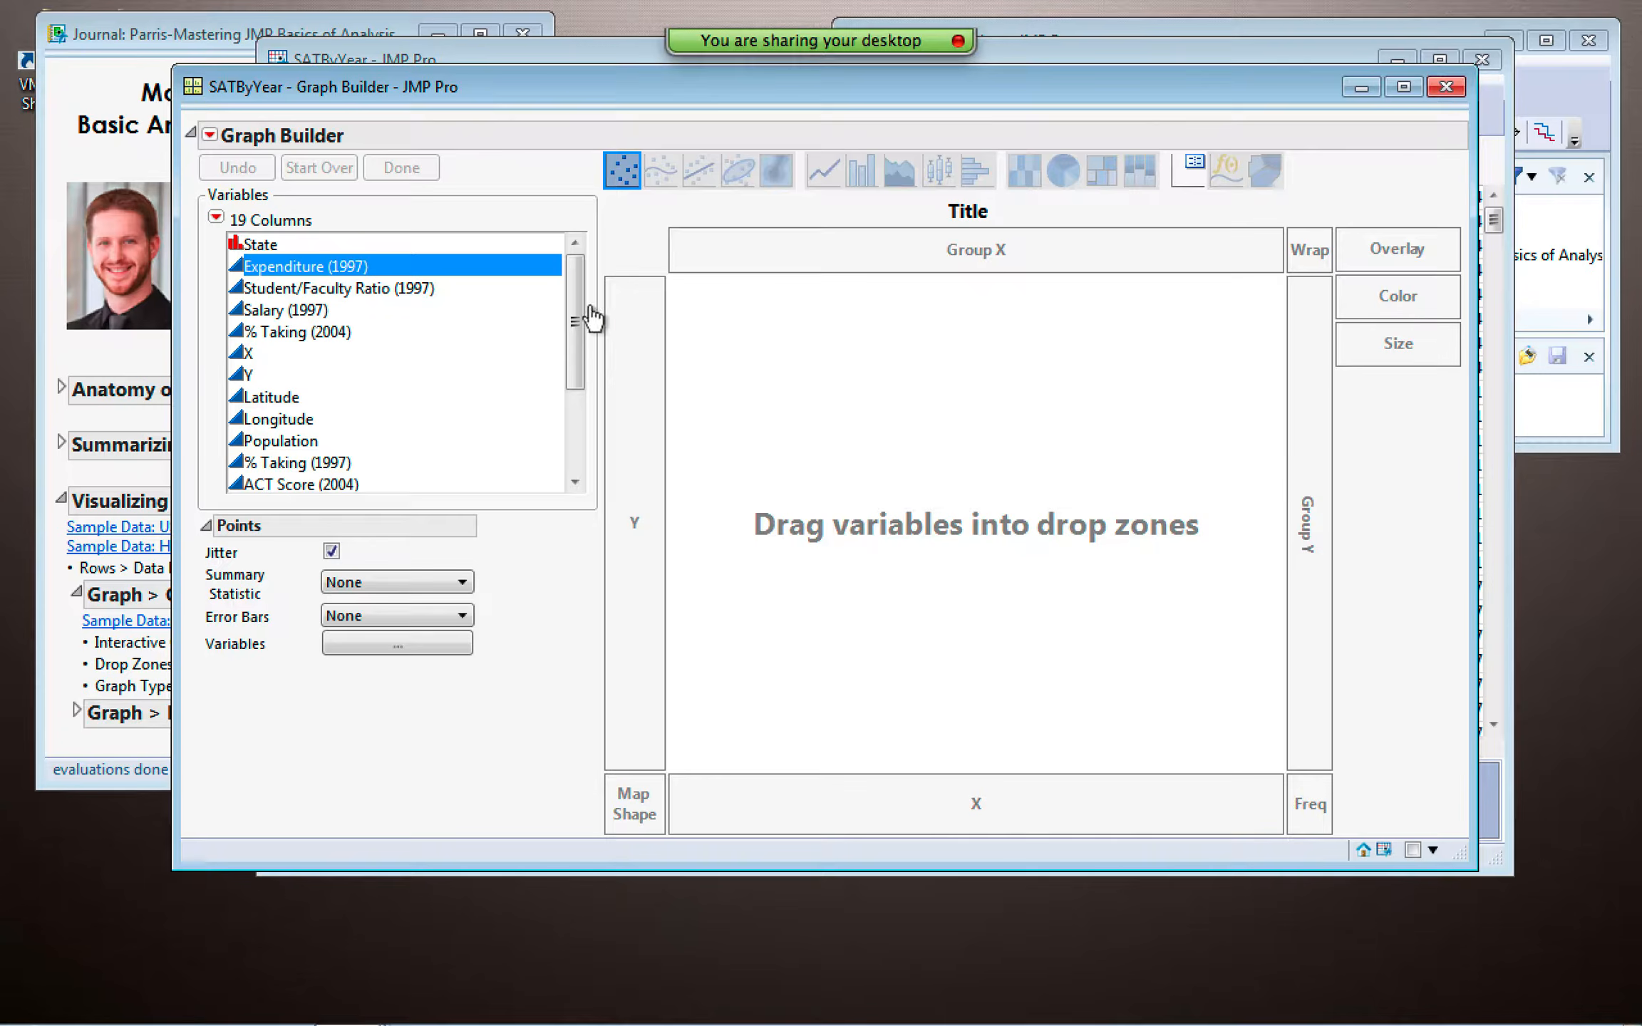
# - Combine SAT Verbal and SAT Math into a sum variable and plot it on the Y axis
pyautogui.moveTo(563, 312); pyautogui.dragTo(533, 477)
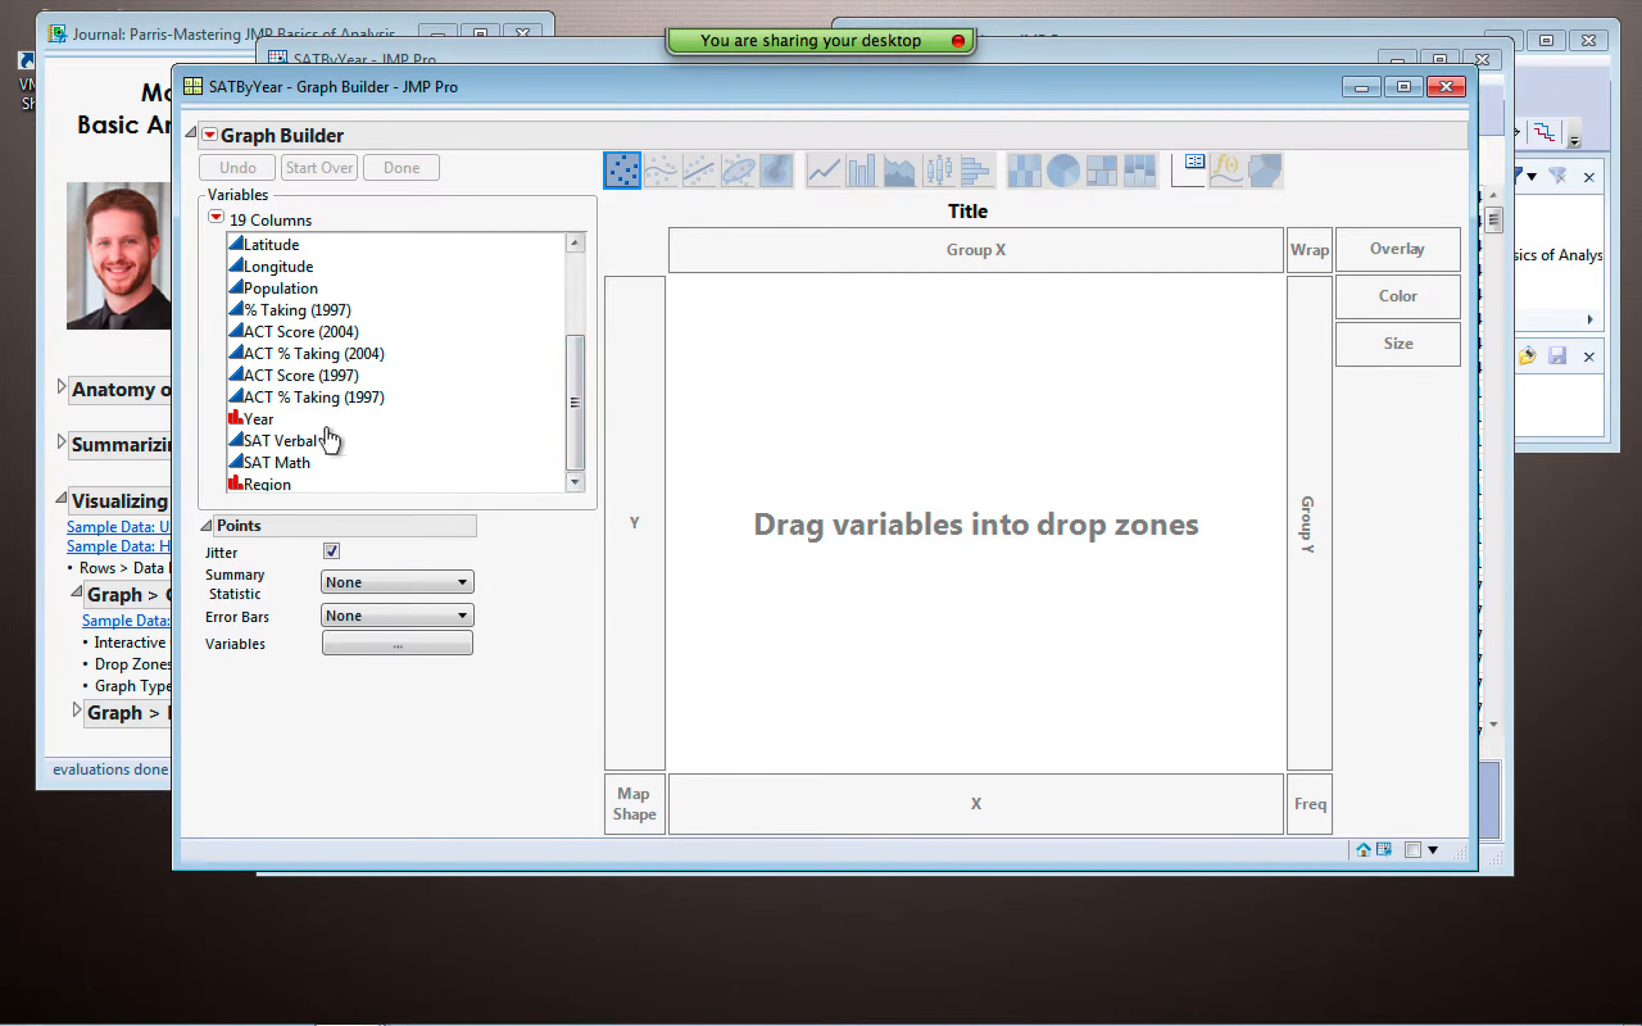
pyautogui.moveTo(315, 440); pyautogui.dragTo(283, 456)
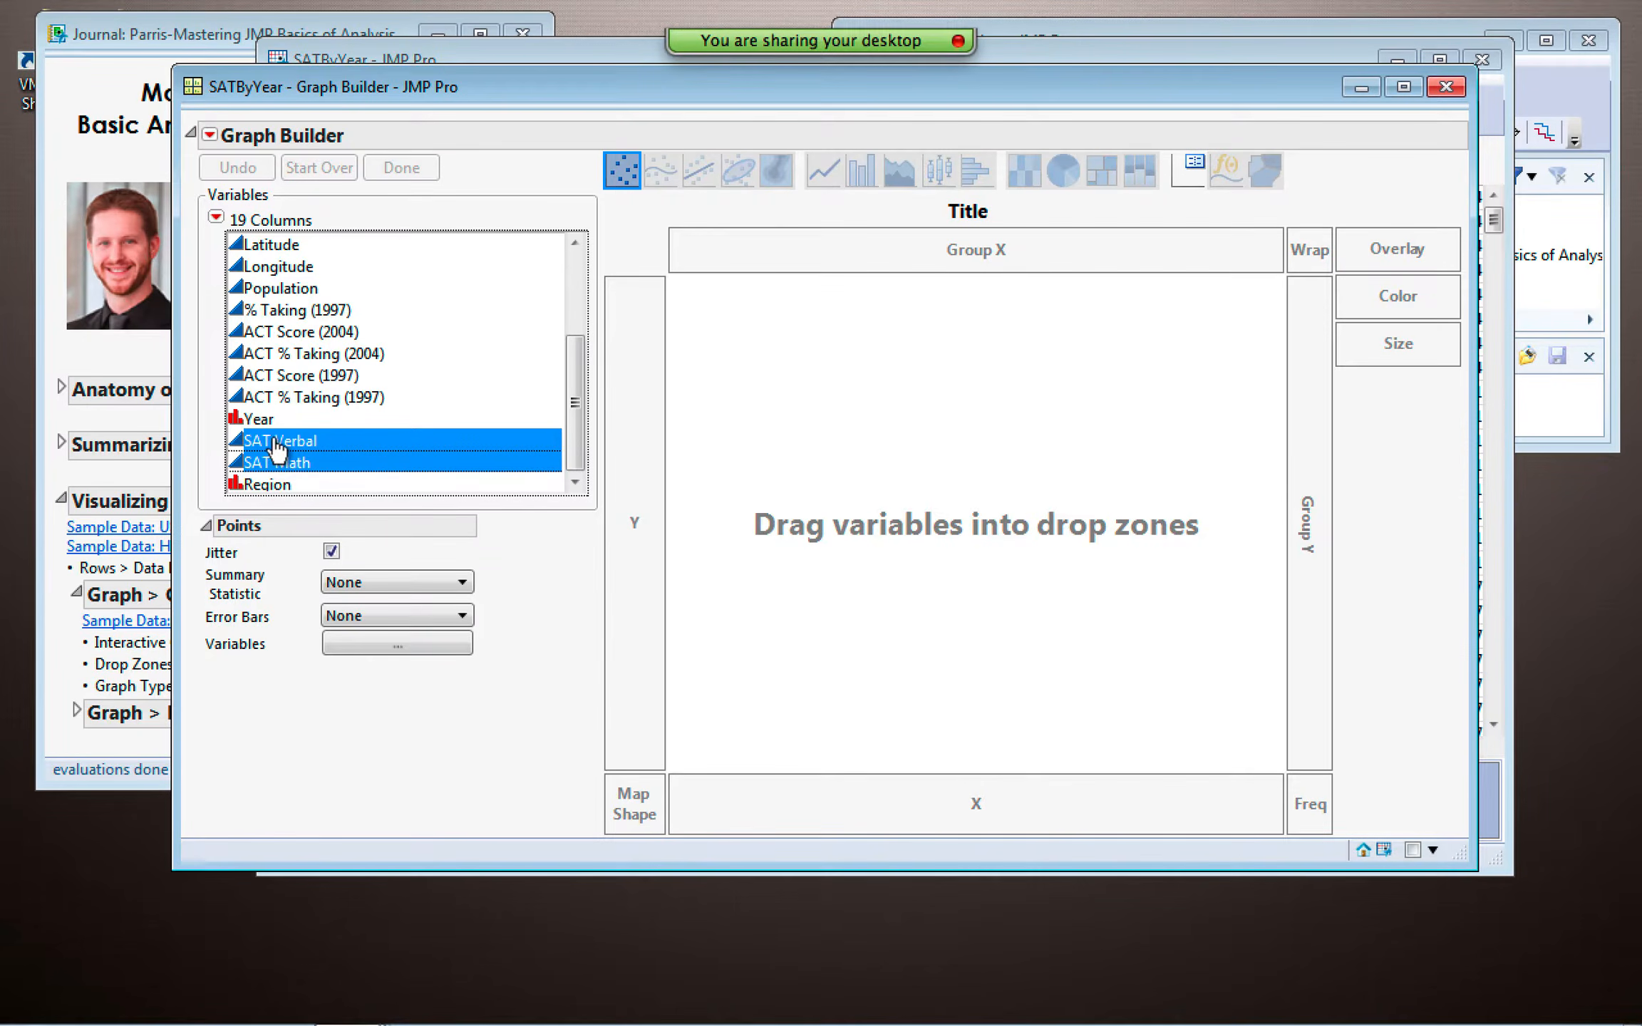
pyautogui.rightClick(277, 447)
pyautogui.moveTo(303, 521)
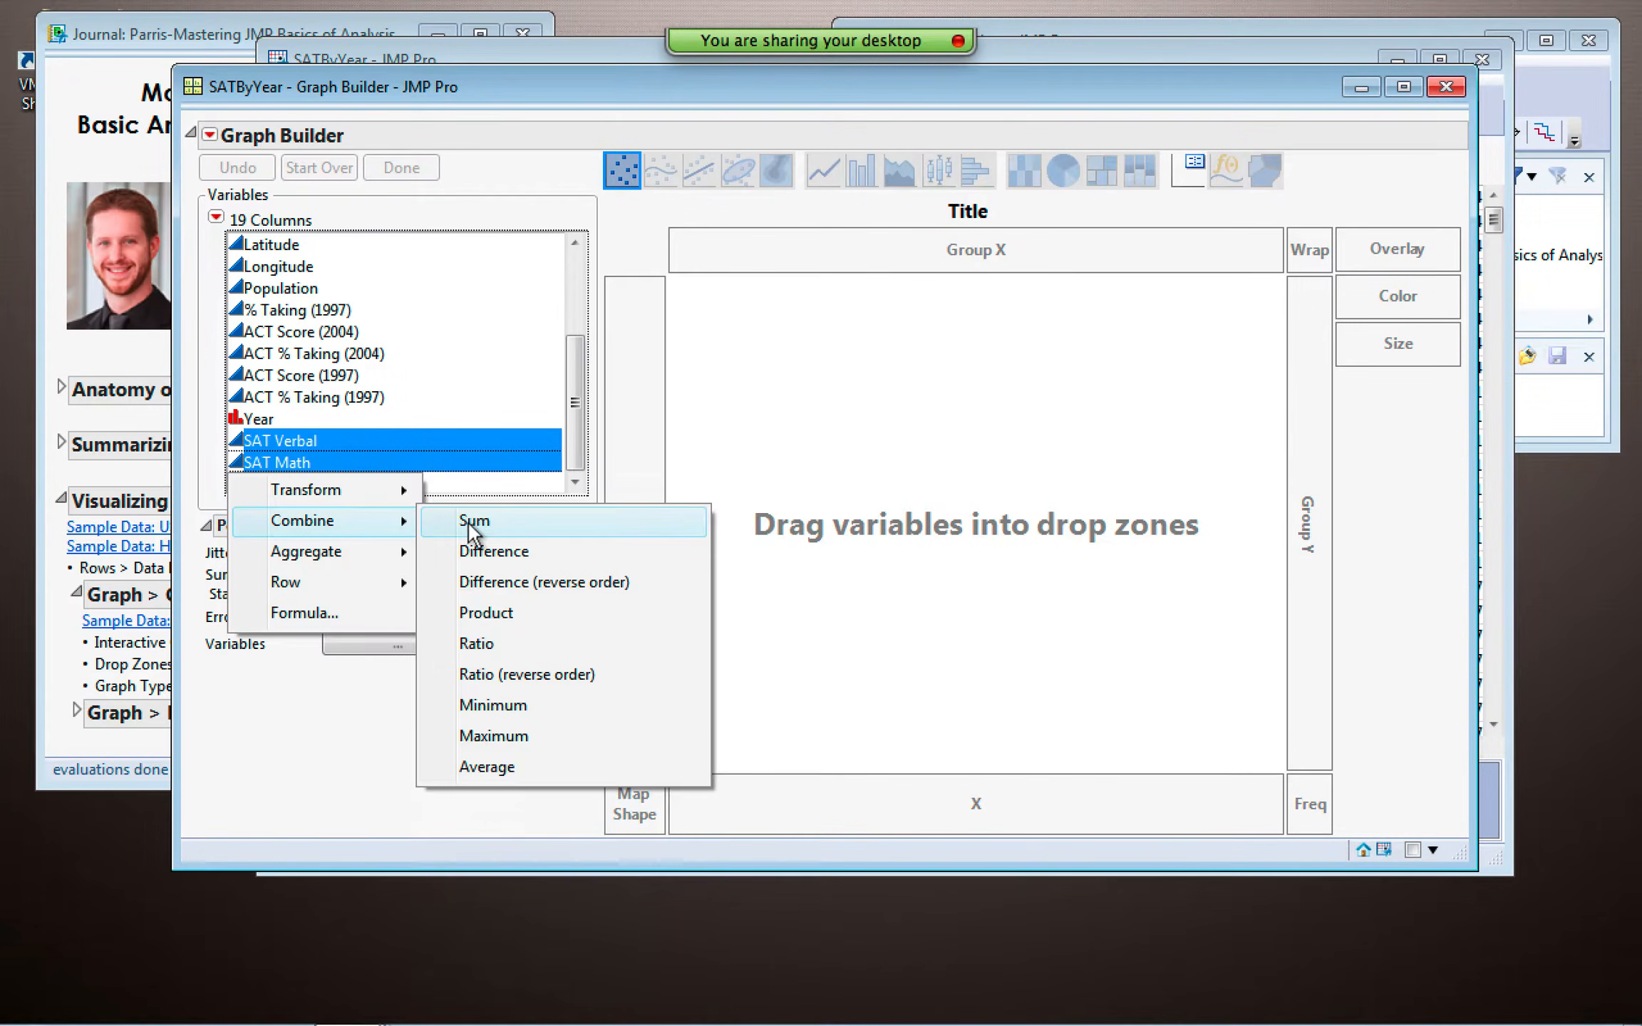
pyautogui.click(466, 521)
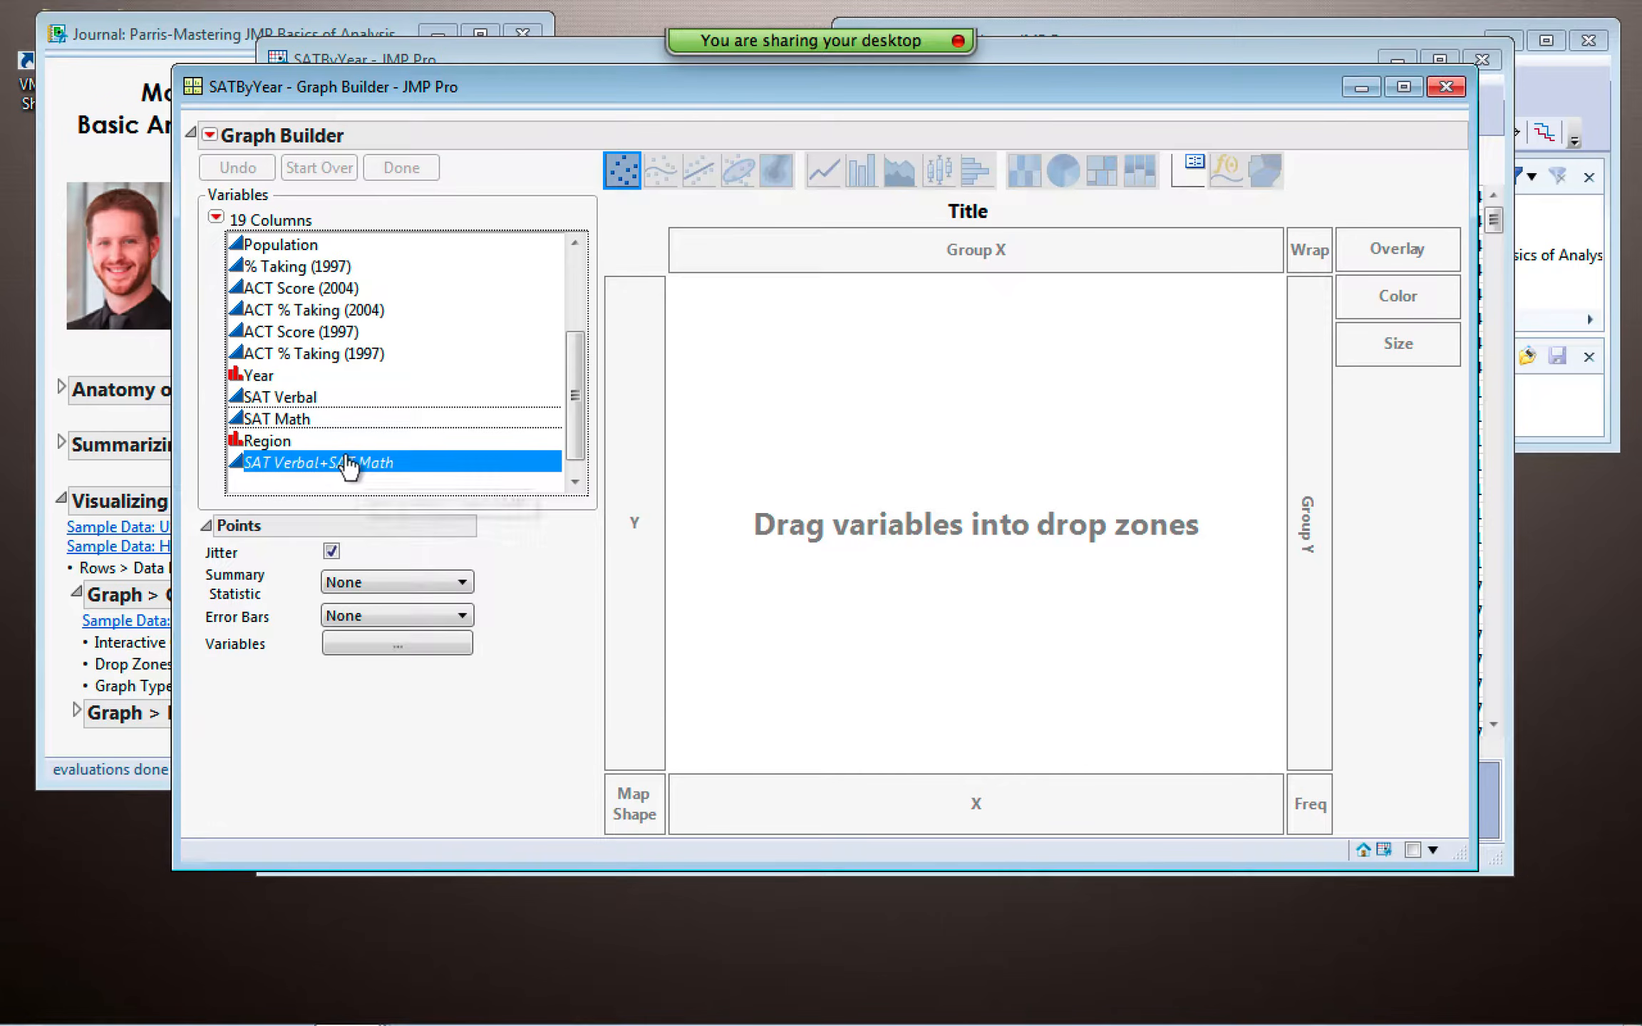
pyautogui.moveTo(350, 467); pyautogui.dragTo(660, 510)
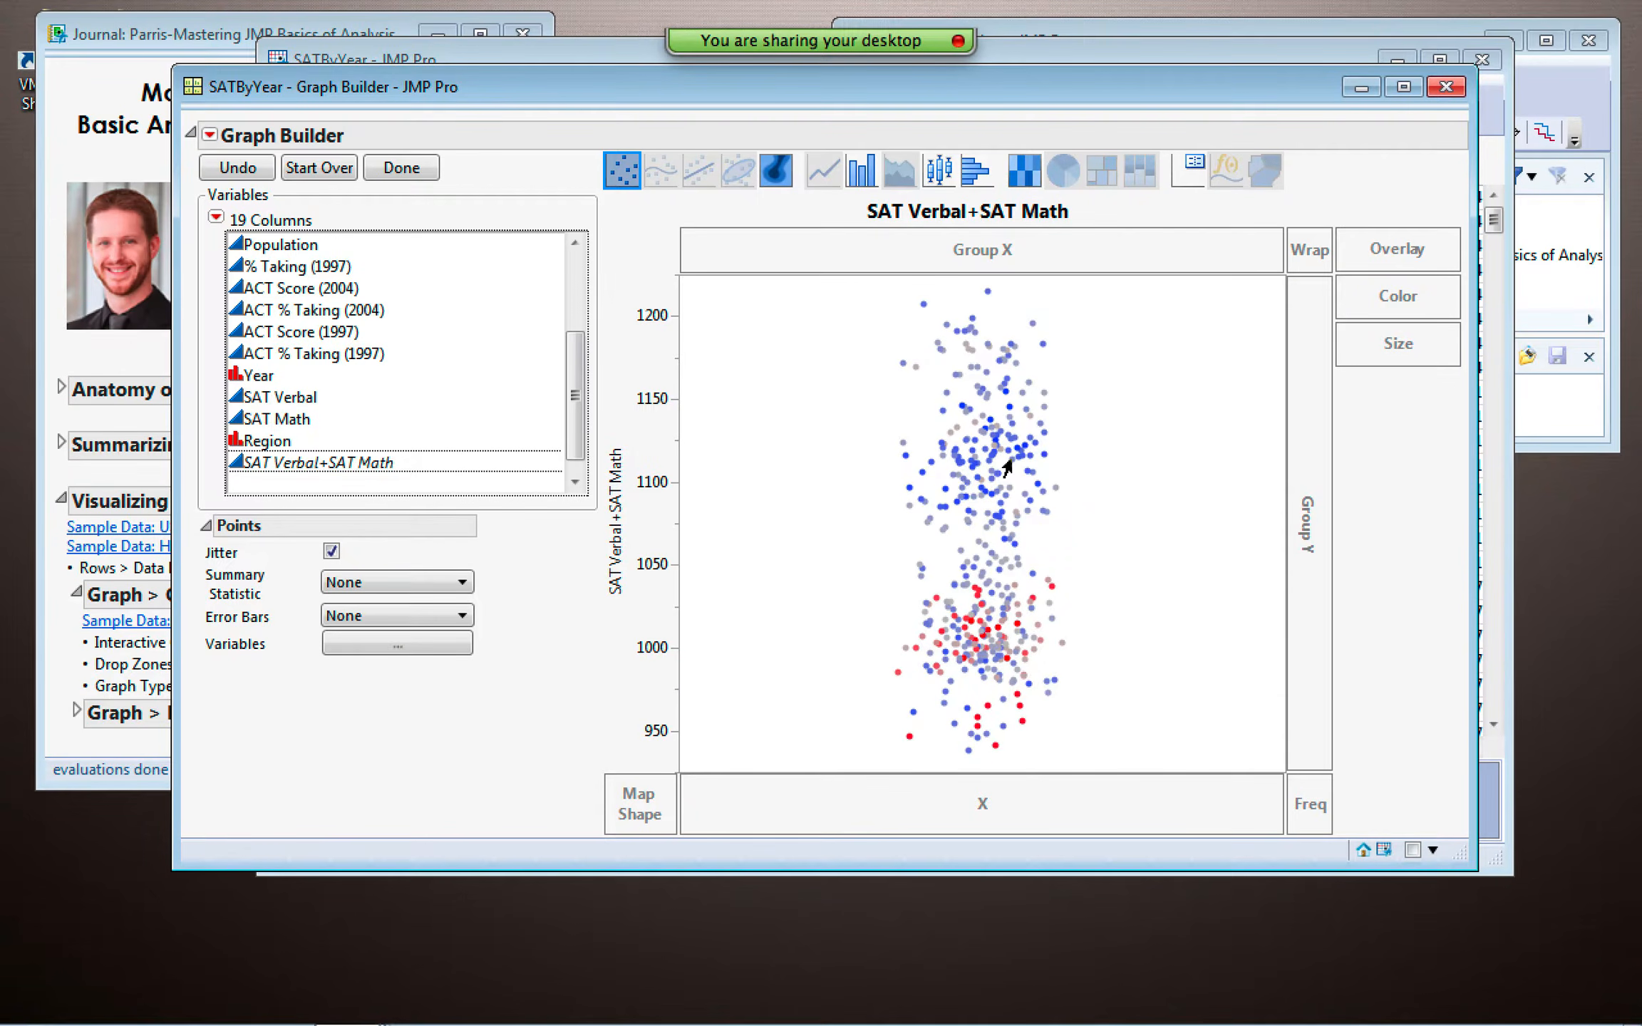
pyautogui.moveTo(1007, 468)
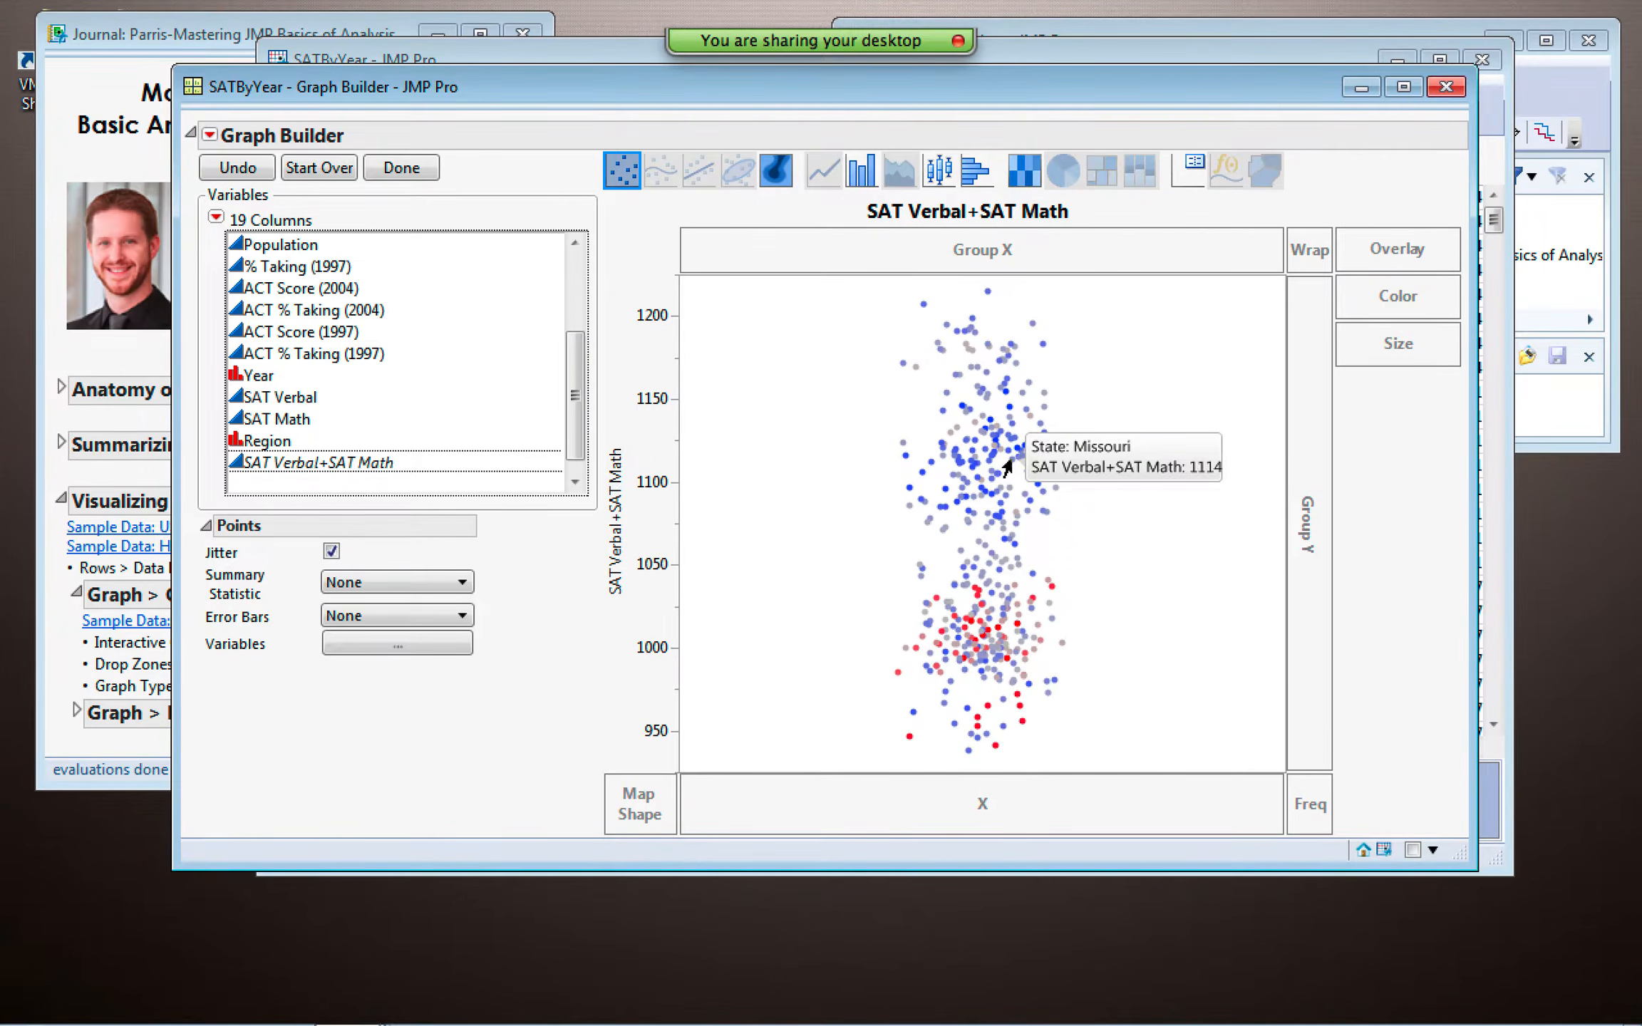
# - Turn off jitter for the plotted points and switch it back on
pyautogui.rightClick(963, 454)
pyautogui.moveTo(1055, 478)
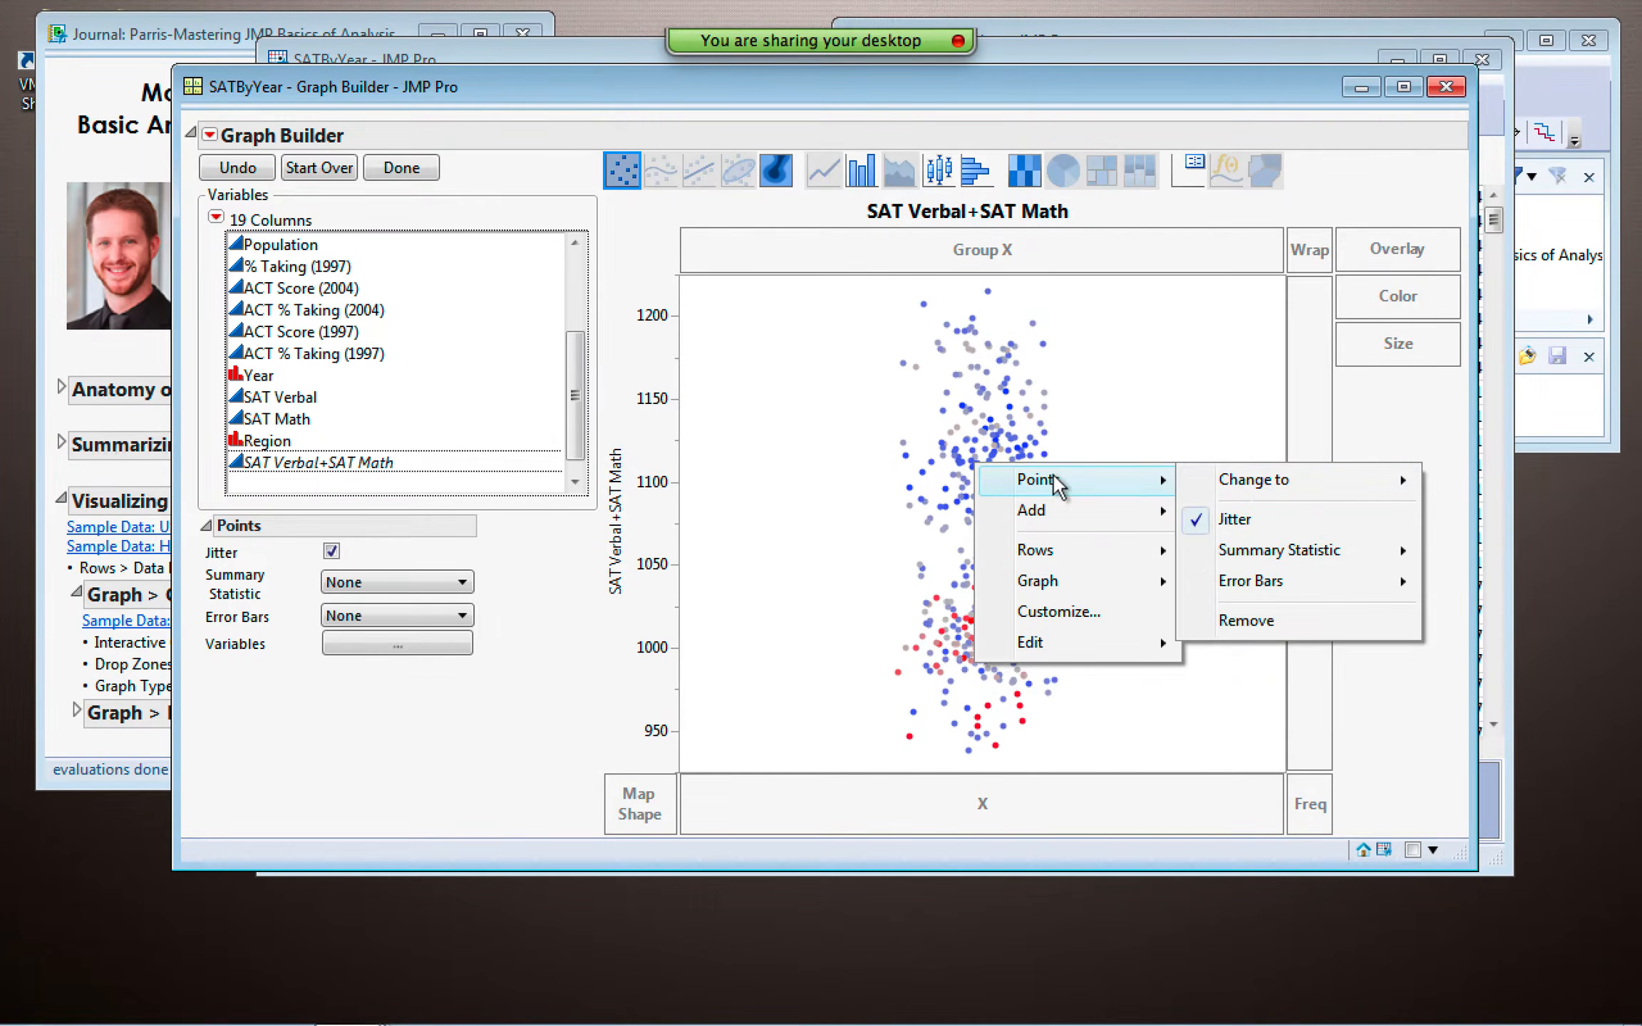
pyautogui.click(1230, 522)
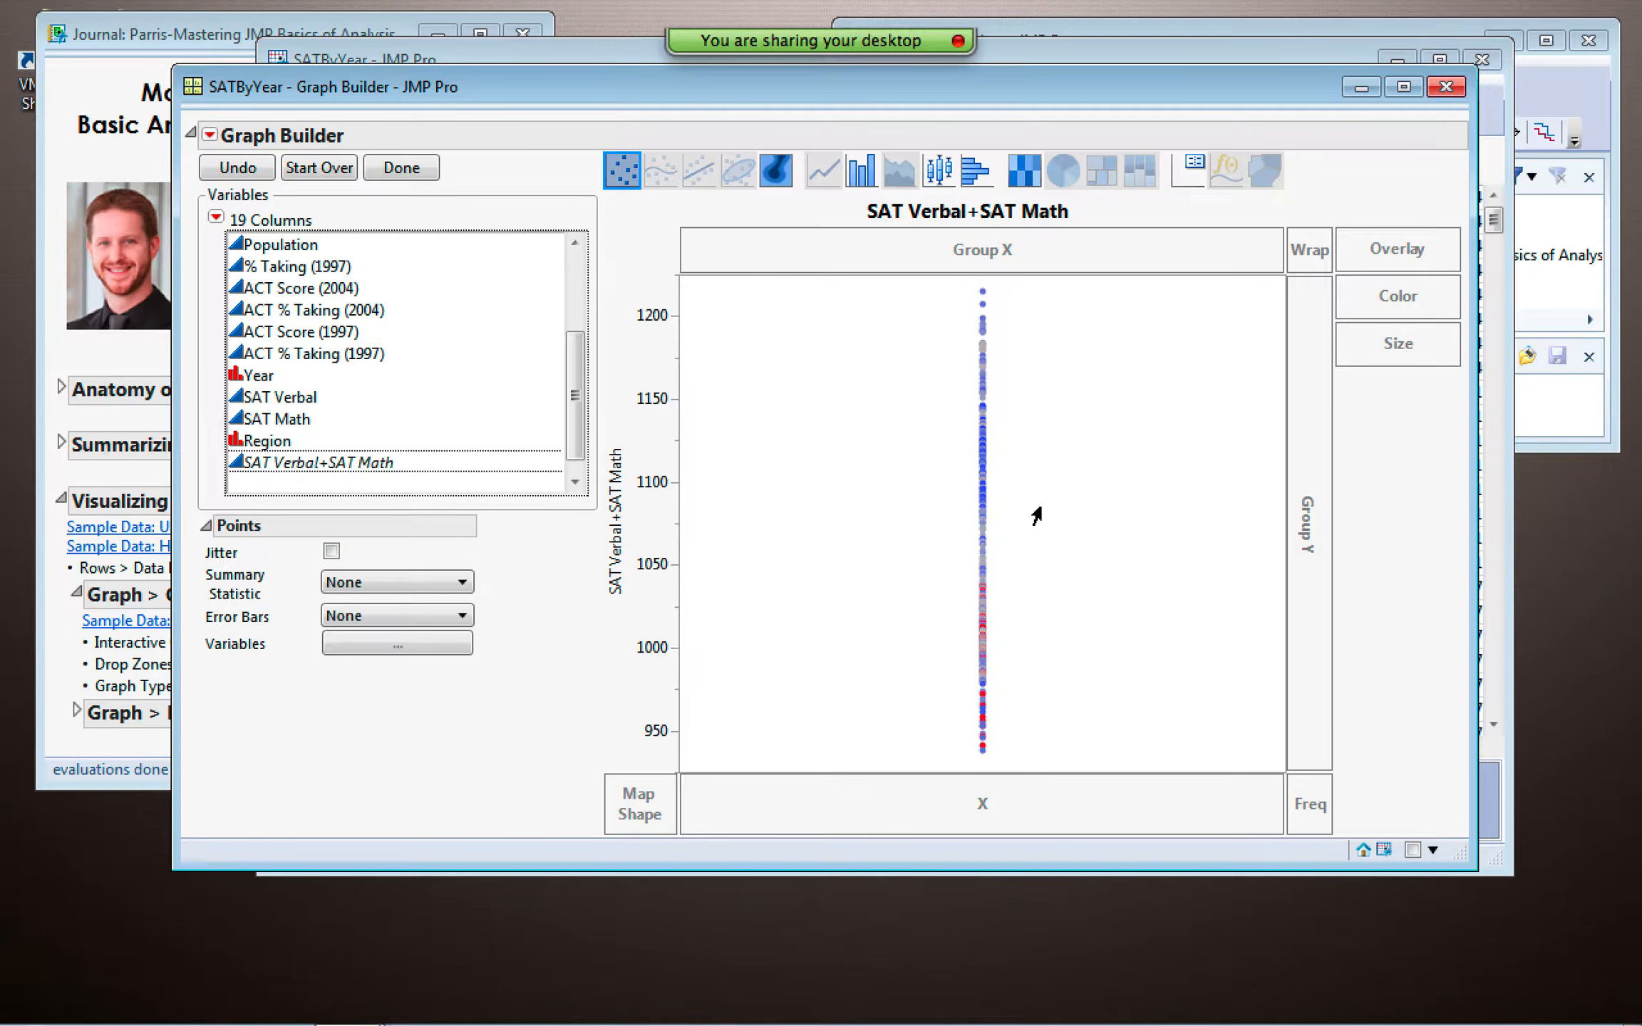
pyautogui.rightClick(987, 515)
pyautogui.moveTo(1037, 524)
pyautogui.click(1247, 563)
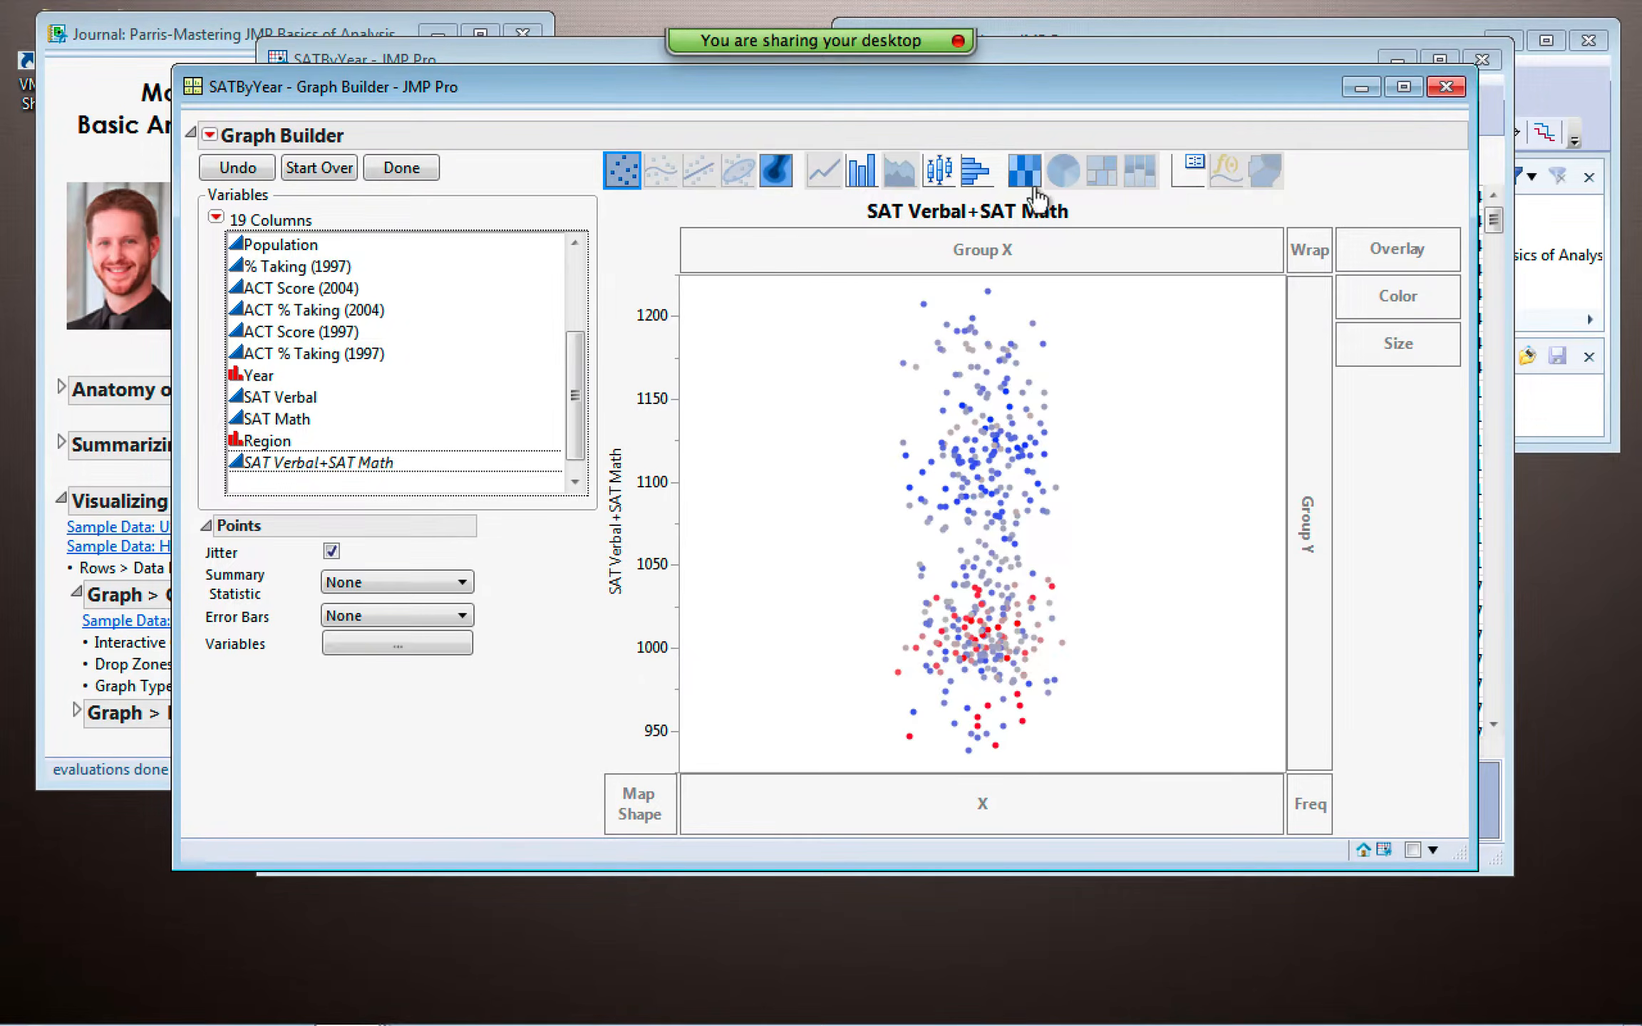
# - Show SAT Verbal+SAT Math as a box plot and as a bar chart of the mean
pyautogui.moveTo(972, 71); pyautogui.dragTo(941, 60)
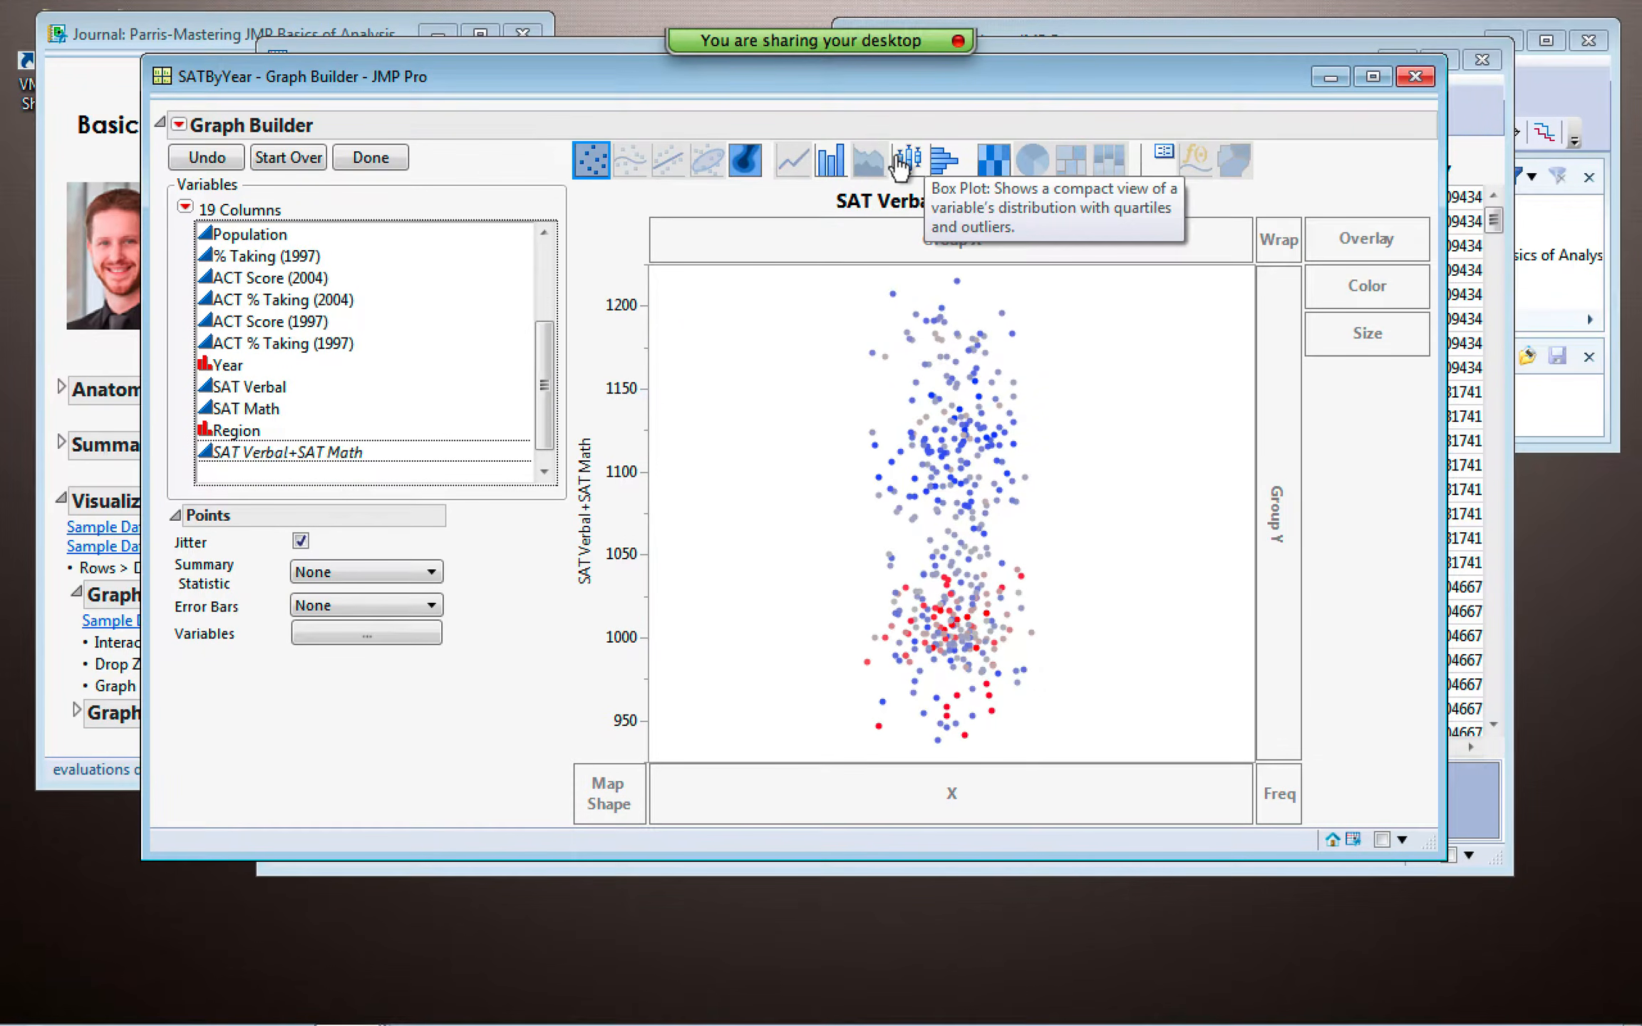
pyautogui.click(904, 165)
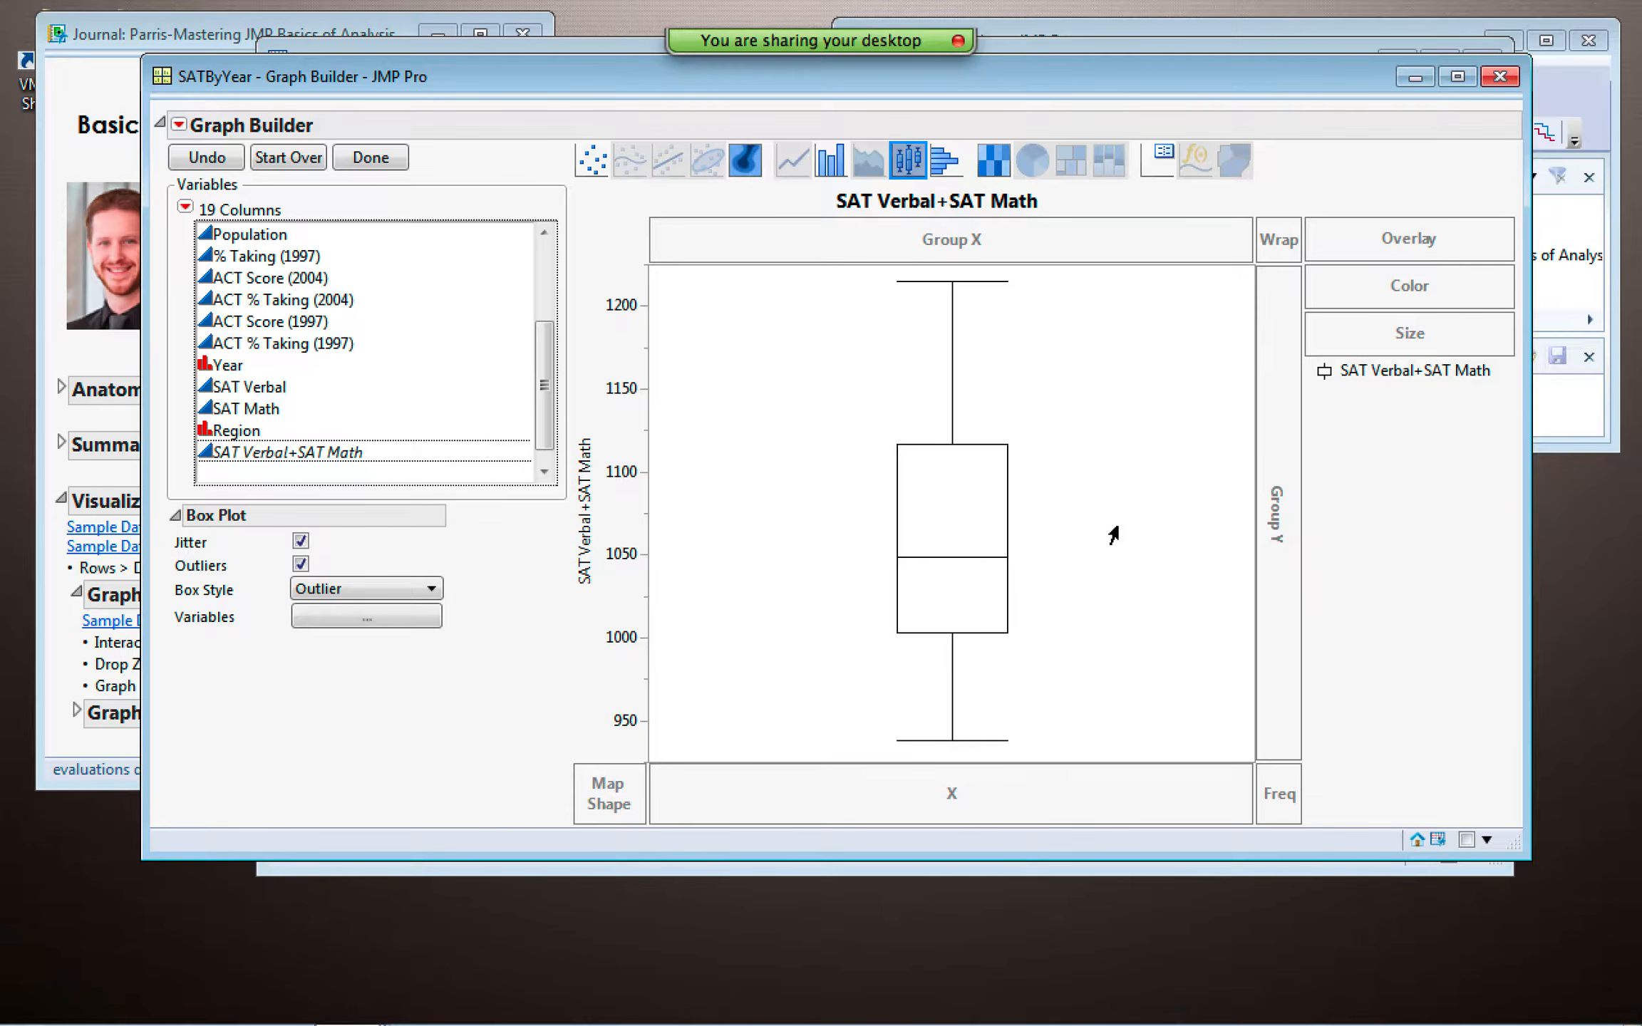
pyautogui.click(830, 163)
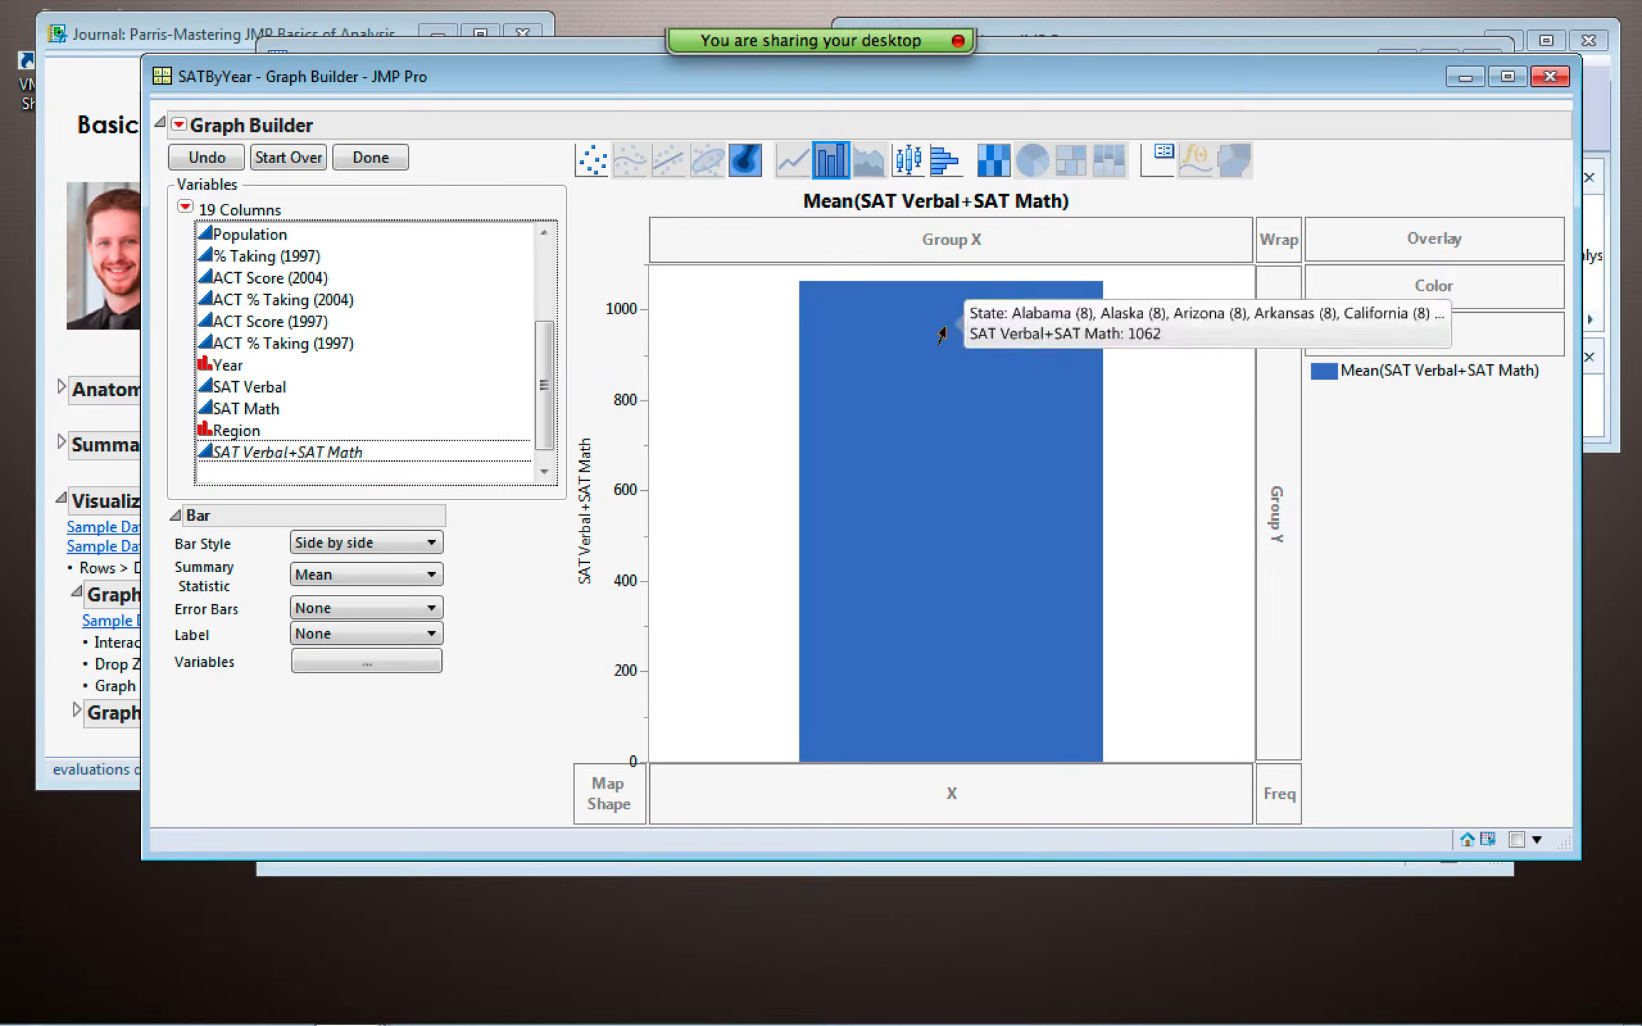
# - Change the graph to a contour plot and overlay the points and a box plot on it
pyautogui.click(738, 161)
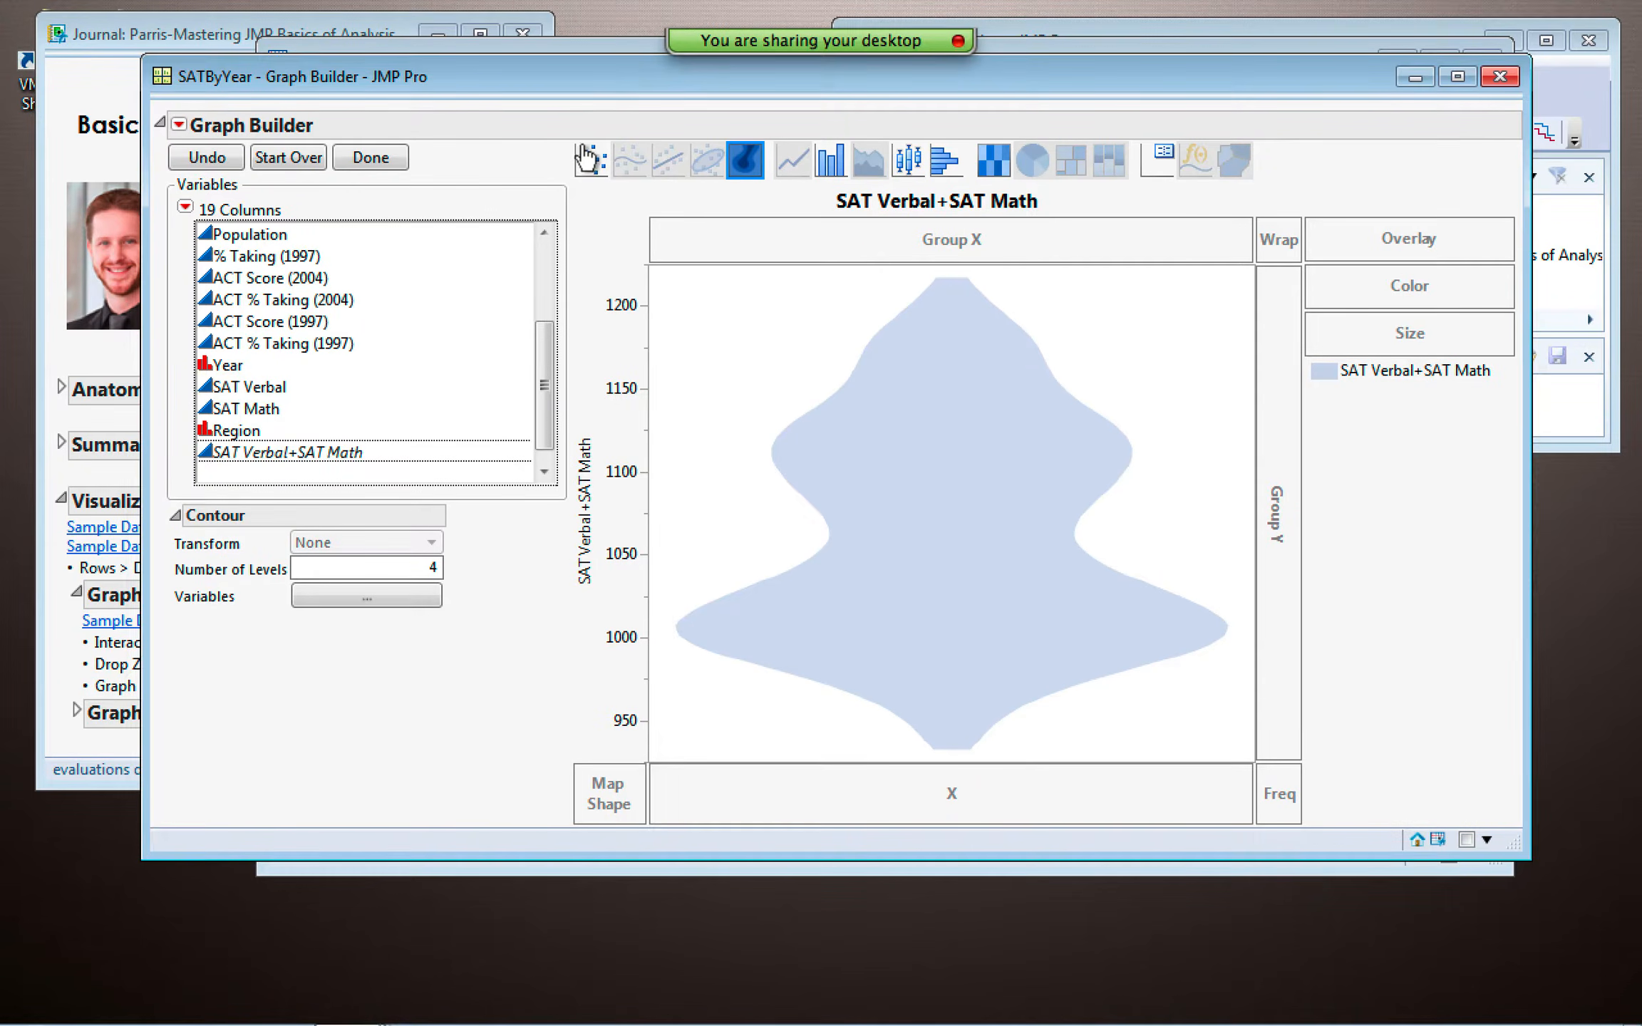
pyautogui.moveTo(586, 158); pyautogui.dragTo(962, 488)
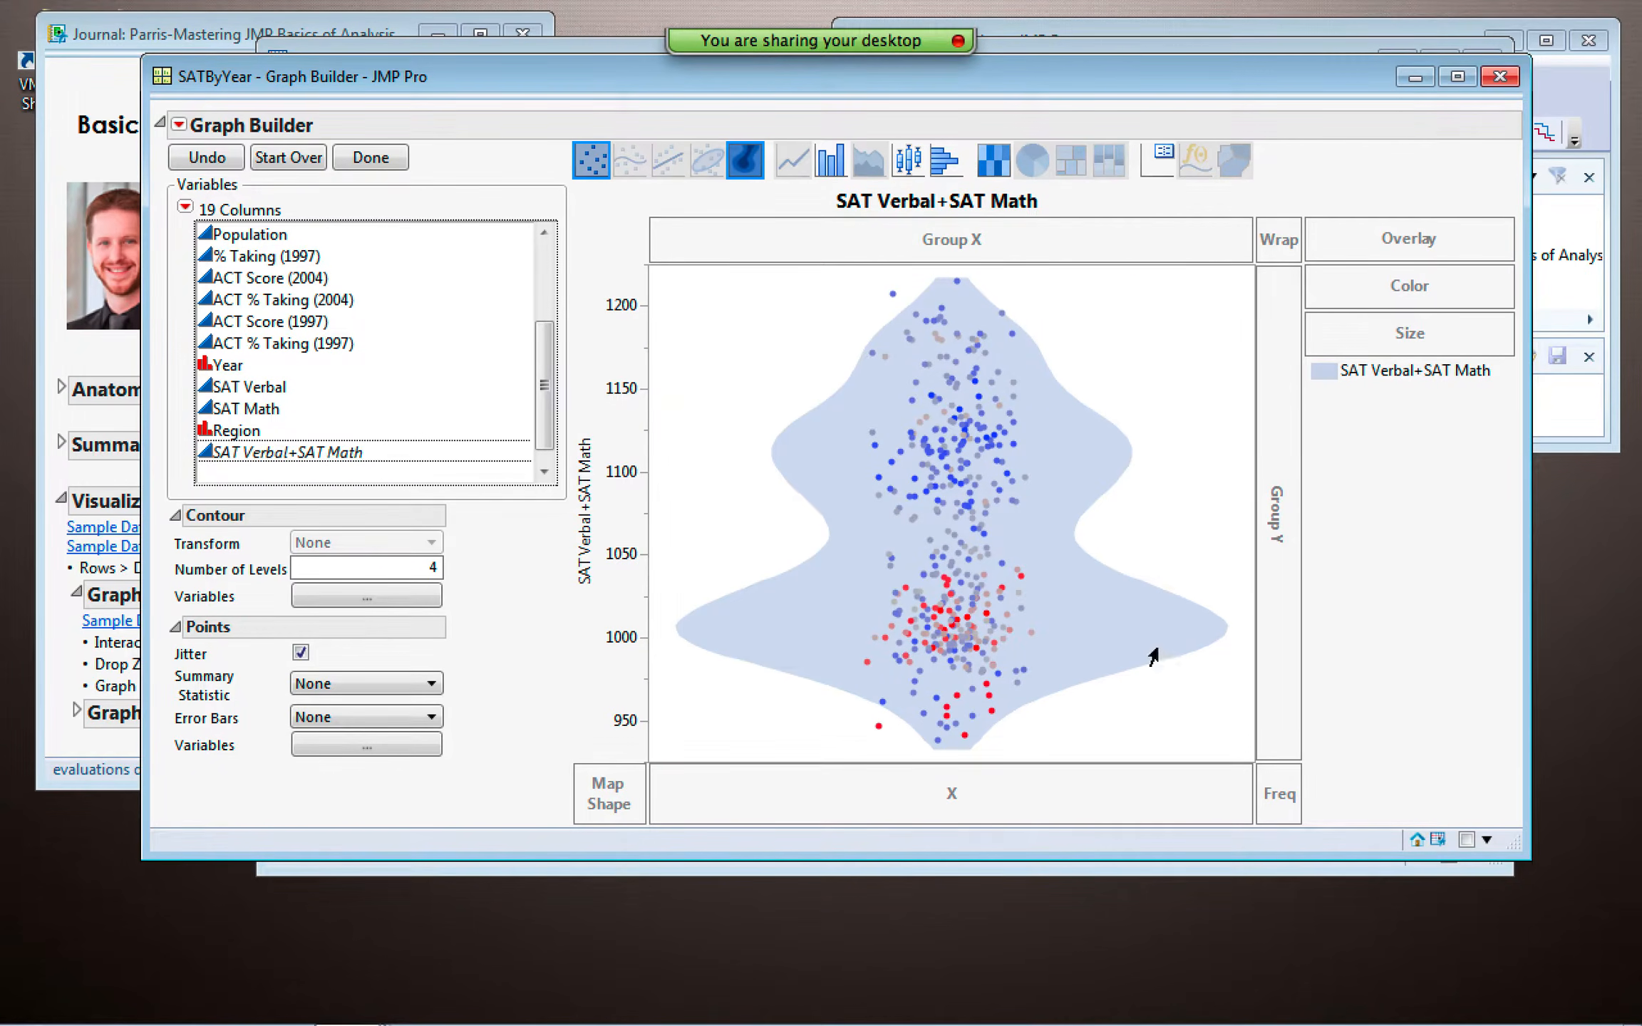
pyautogui.moveTo(899, 152); pyautogui.dragTo(959, 492)
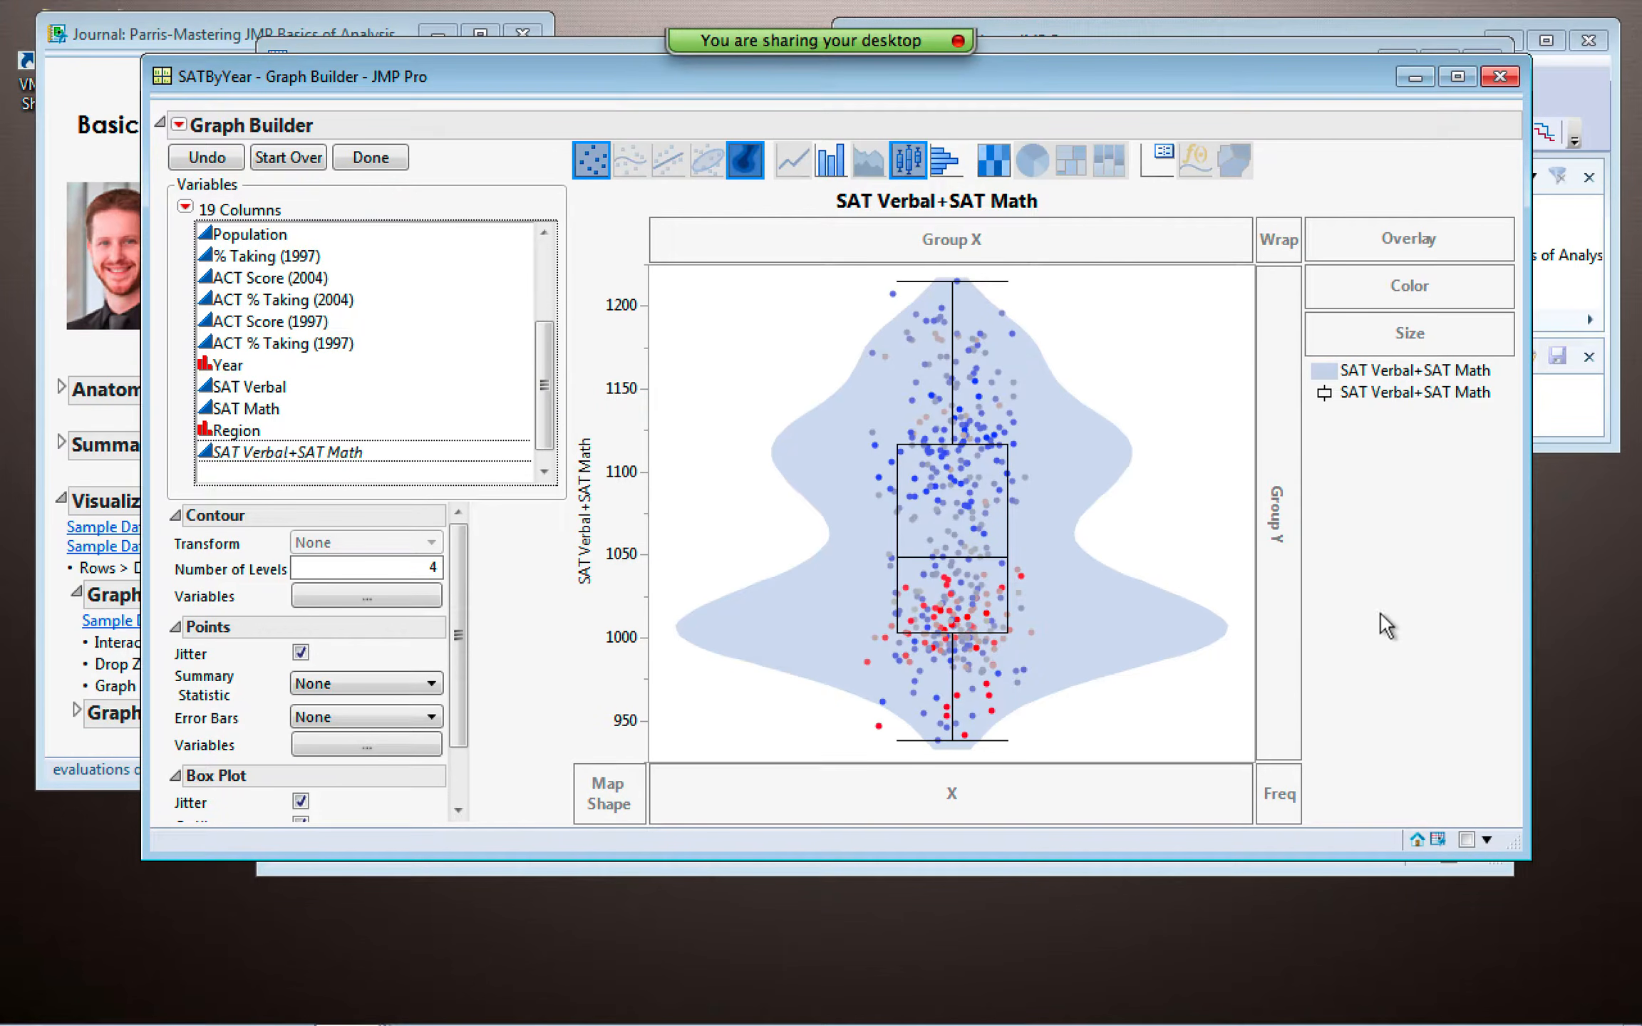
# - Start the graph over, with SAT Verbal+SAT Math on the Y axis and Region on the X axis
pyautogui.click(325, 157)
pyautogui.moveTo(314, 451); pyautogui.dragTo(600, 441)
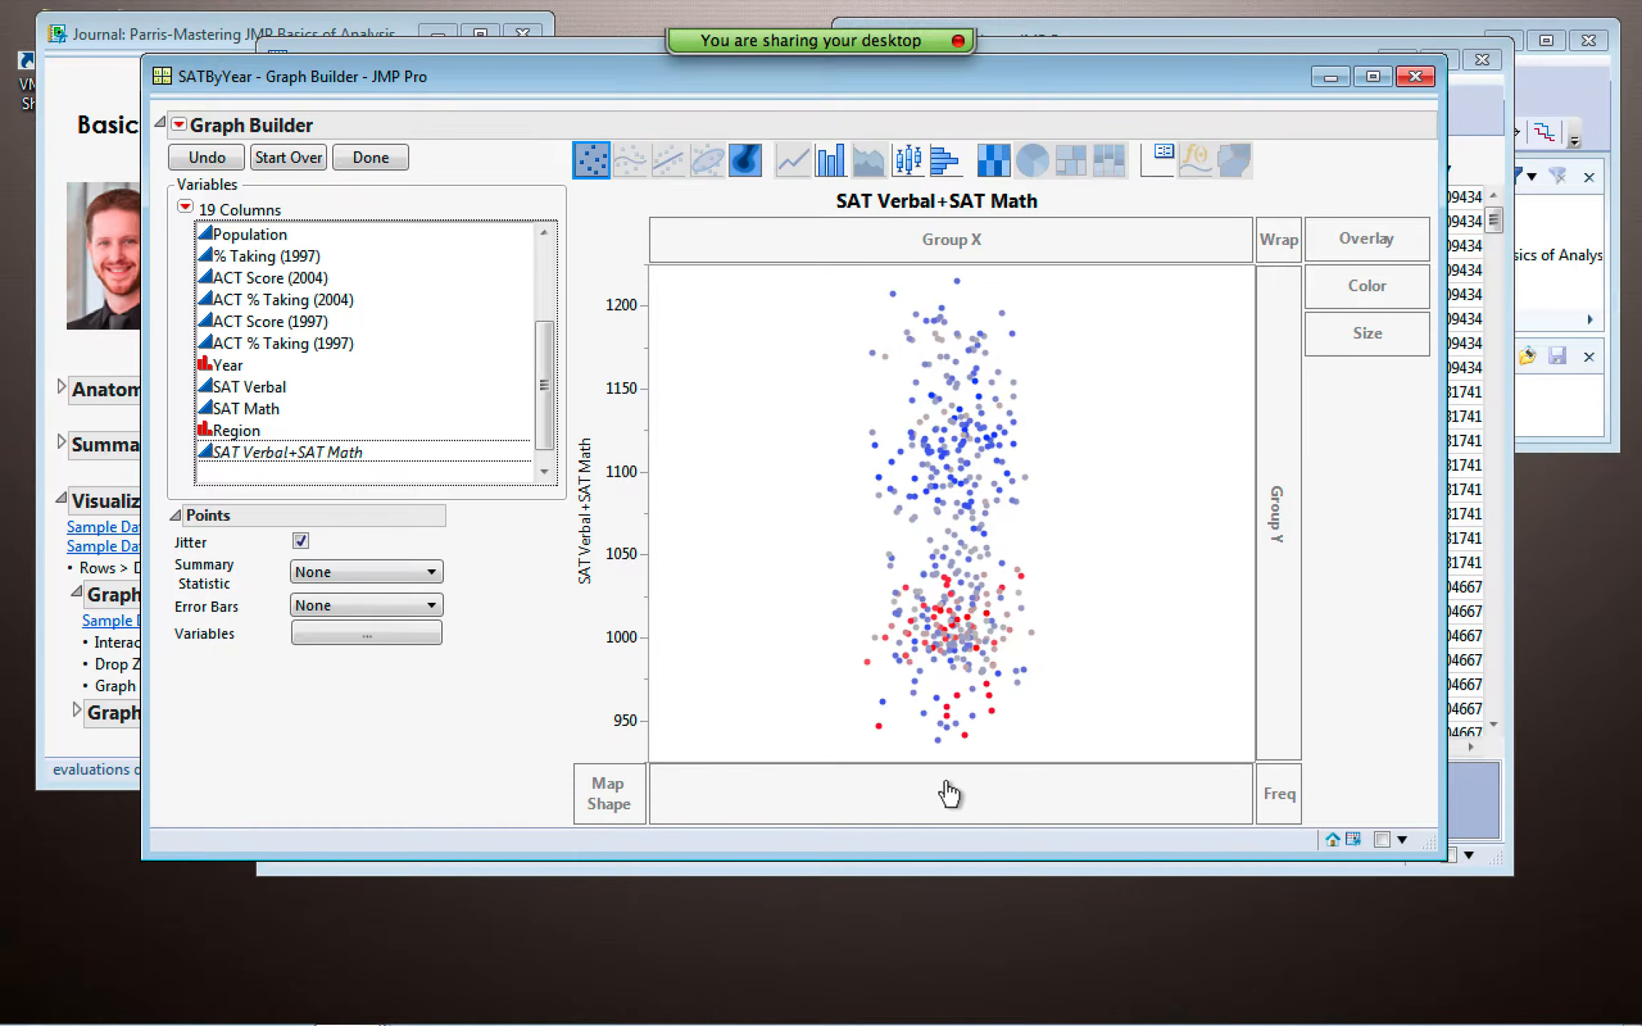
pyautogui.click(241, 430)
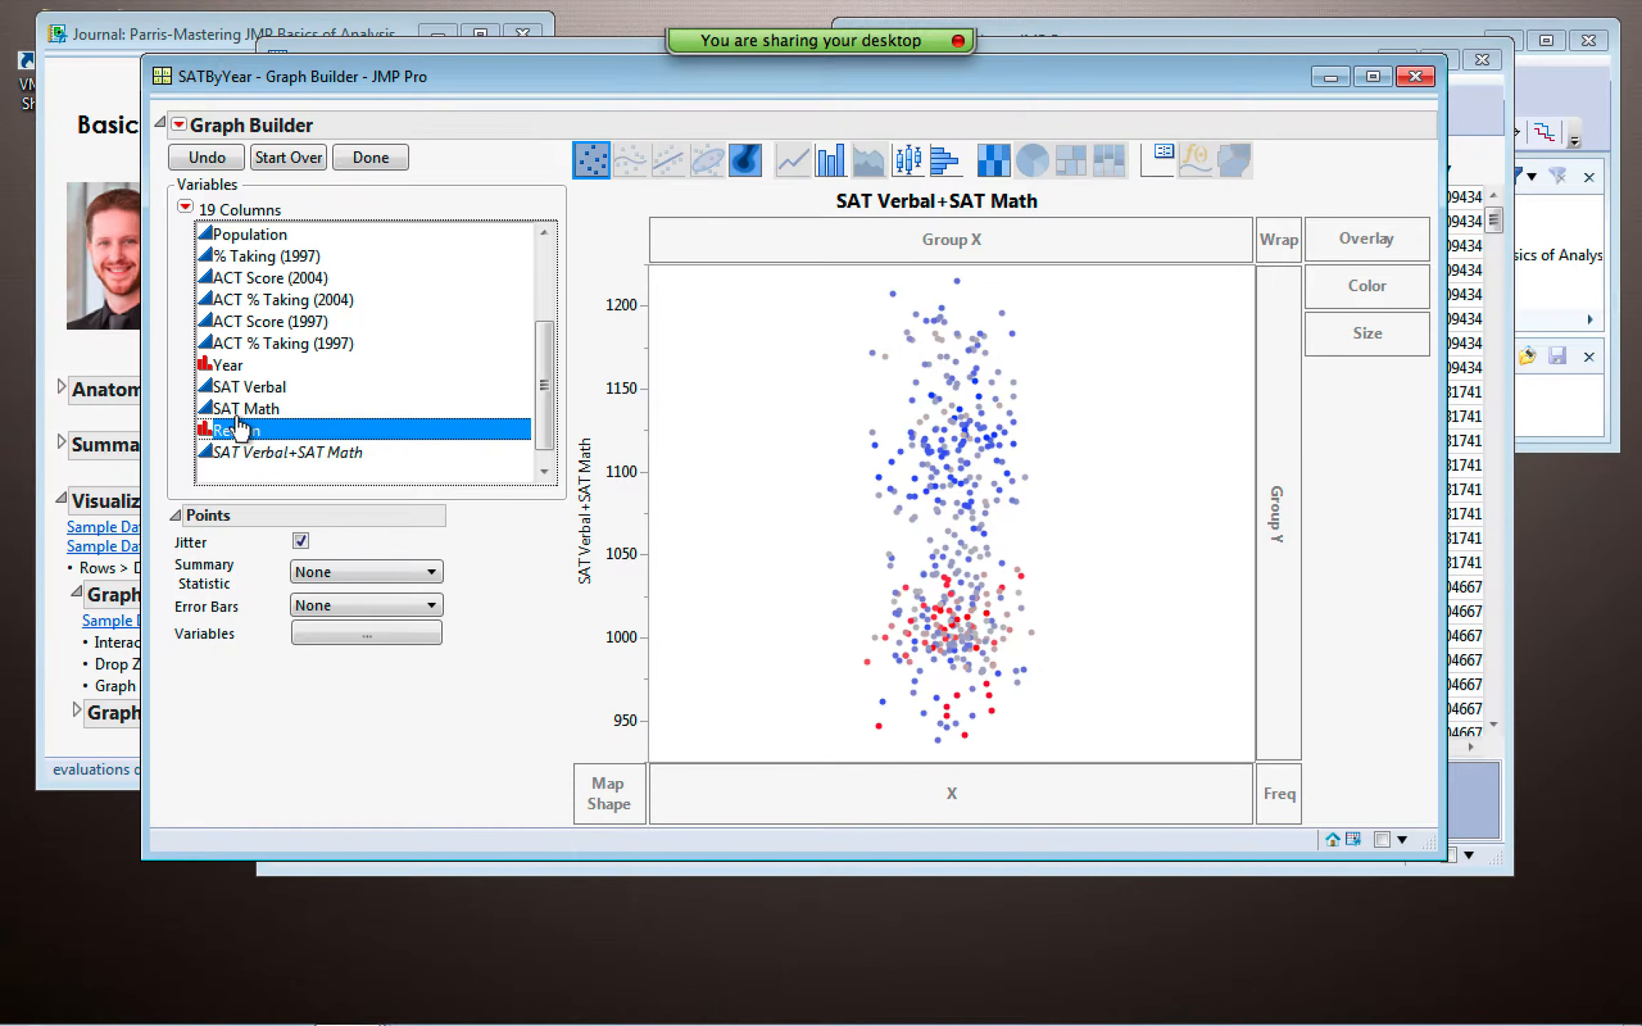
pyautogui.moveTo(241, 430); pyautogui.dragTo(726, 779)
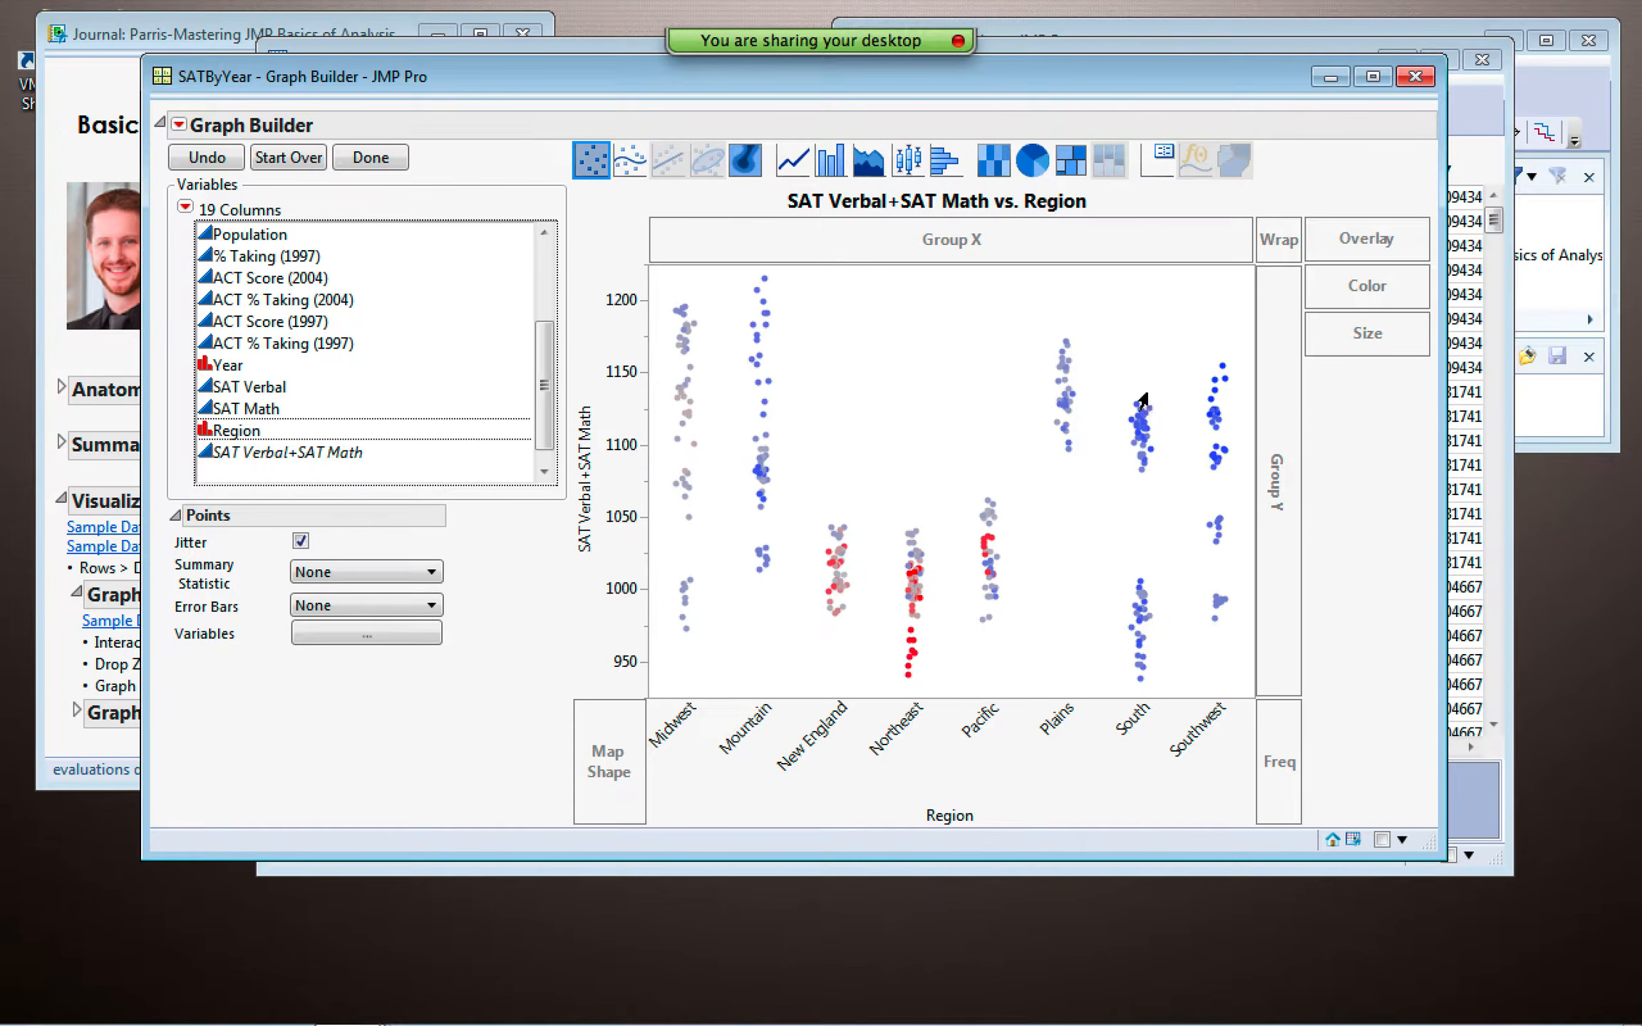
# - Select the upper and lower clusters of South region points in turn and clear the selection
pyautogui.moveTo(1108, 362); pyautogui.dragTo(1166, 450)
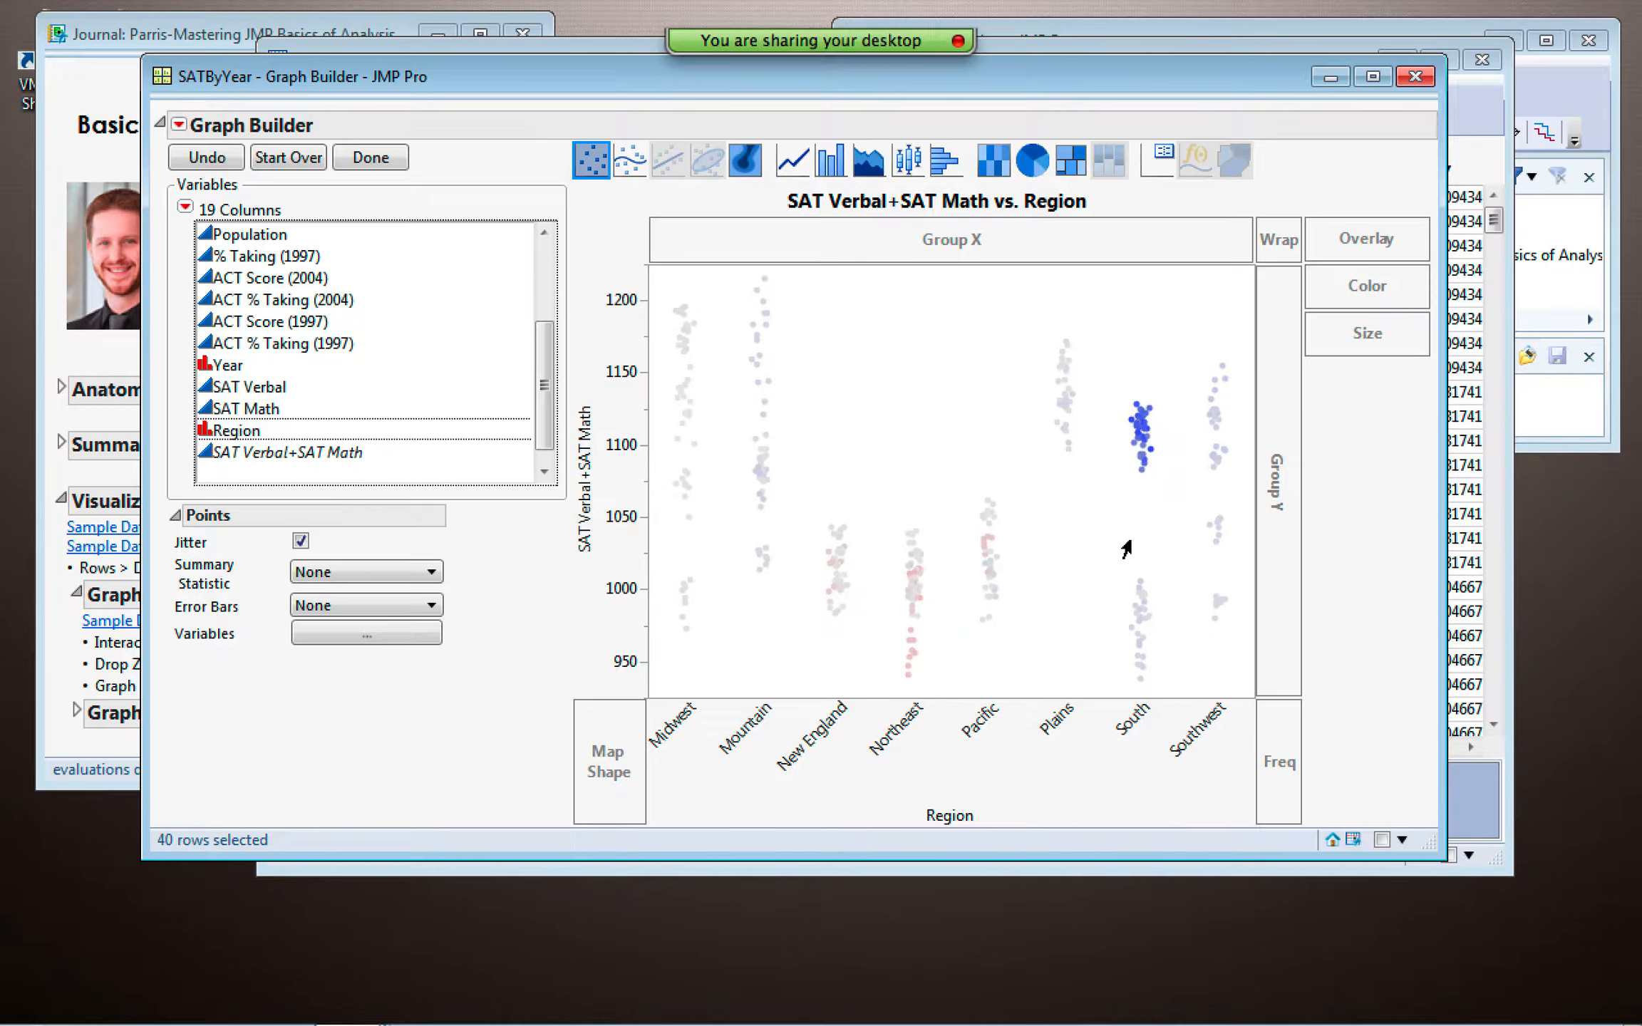
pyautogui.moveTo(1125, 536); pyautogui.dragTo(1154, 700)
pyautogui.click(1092, 615)
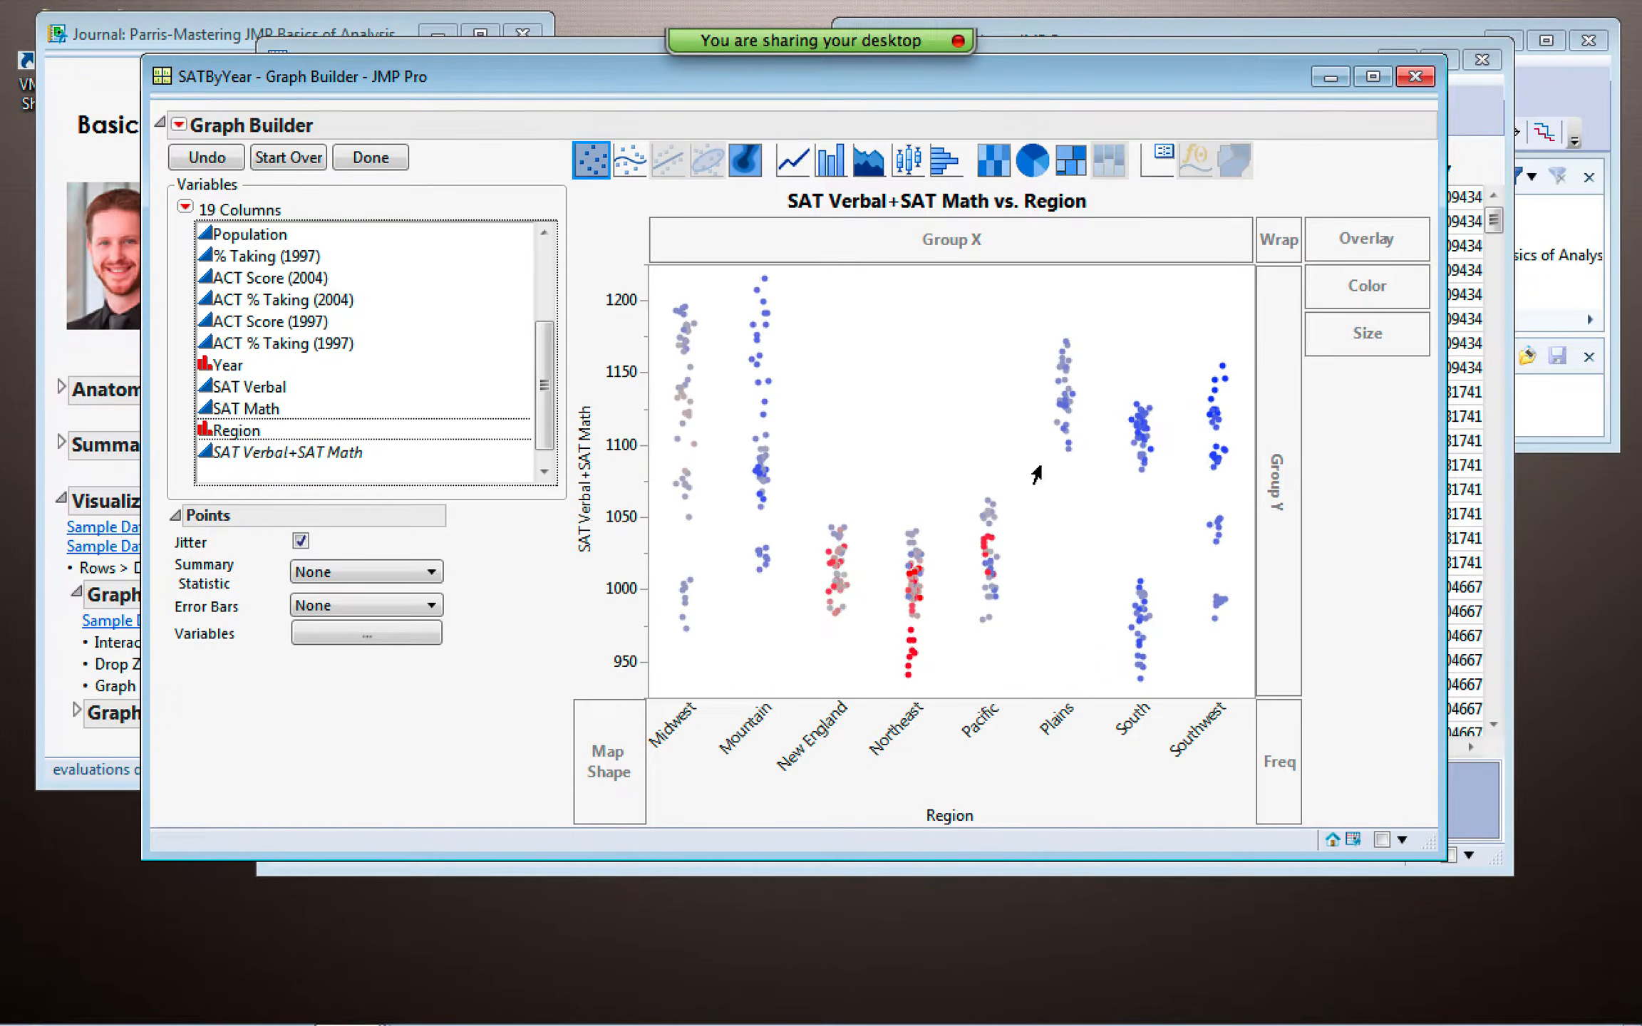
# - Compare the regions' SAT Verbal+SAT Math scores as mean bars and as box plots, leaving the graph on box plots
pyautogui.click(825, 161)
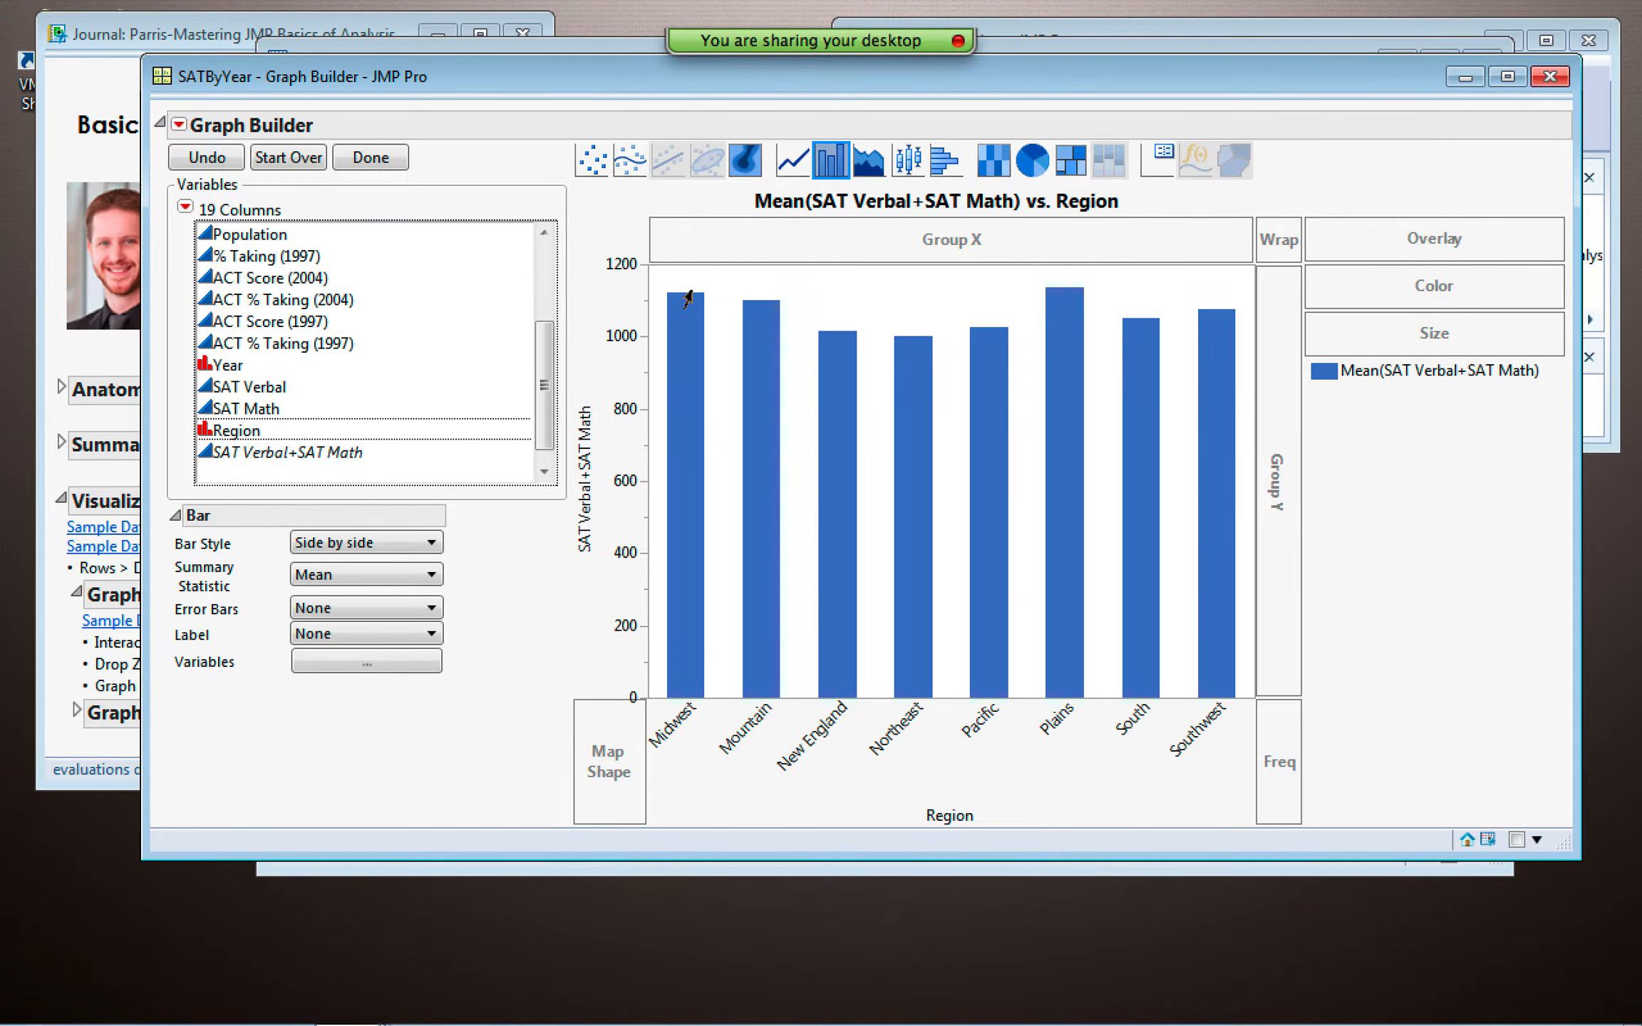
pyautogui.moveTo(683, 306)
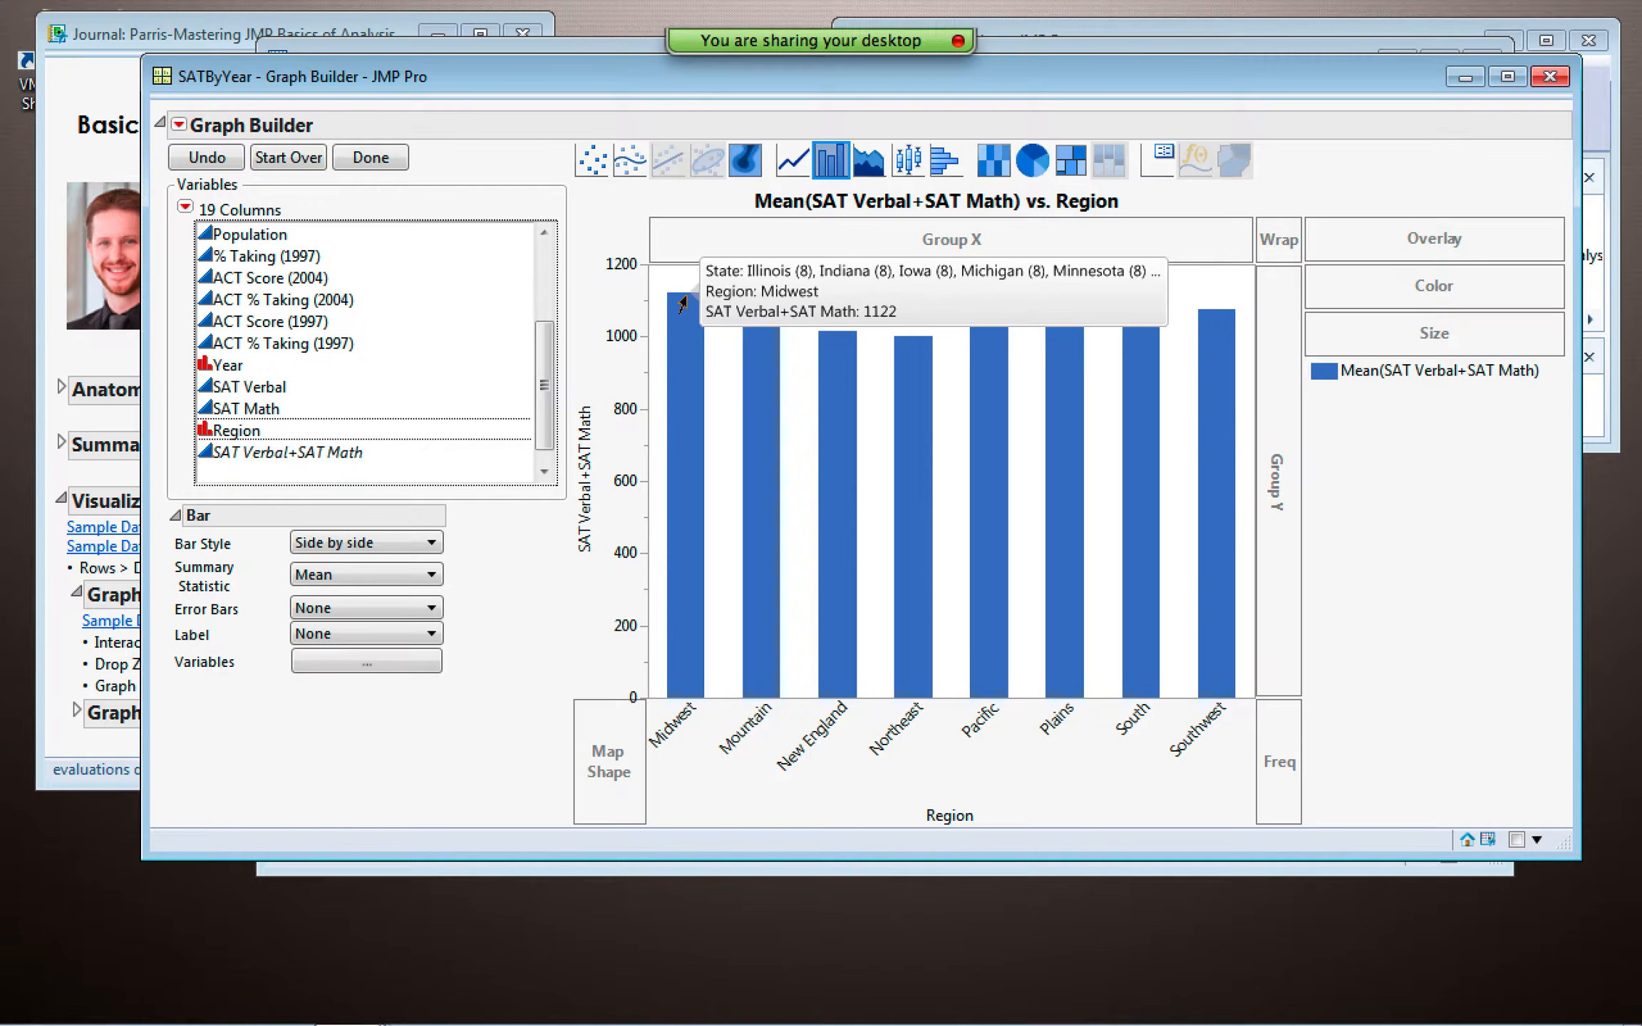
pyautogui.click(901, 156)
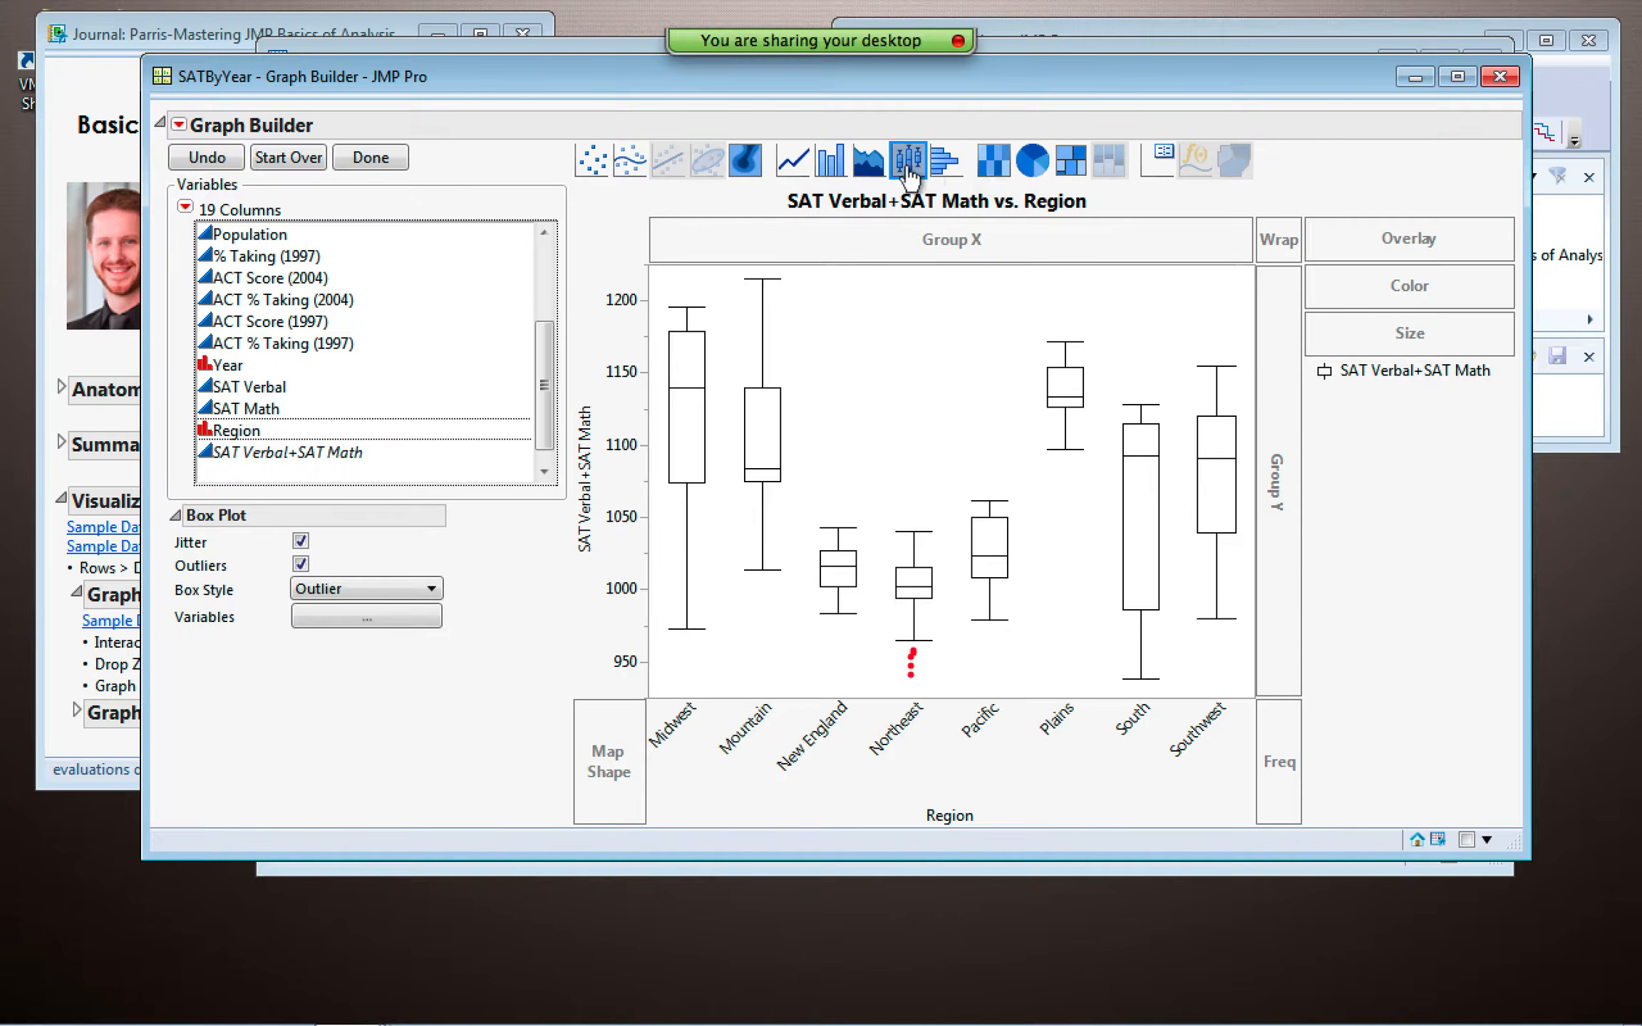
pyautogui.click(834, 171)
pyautogui.click(905, 160)
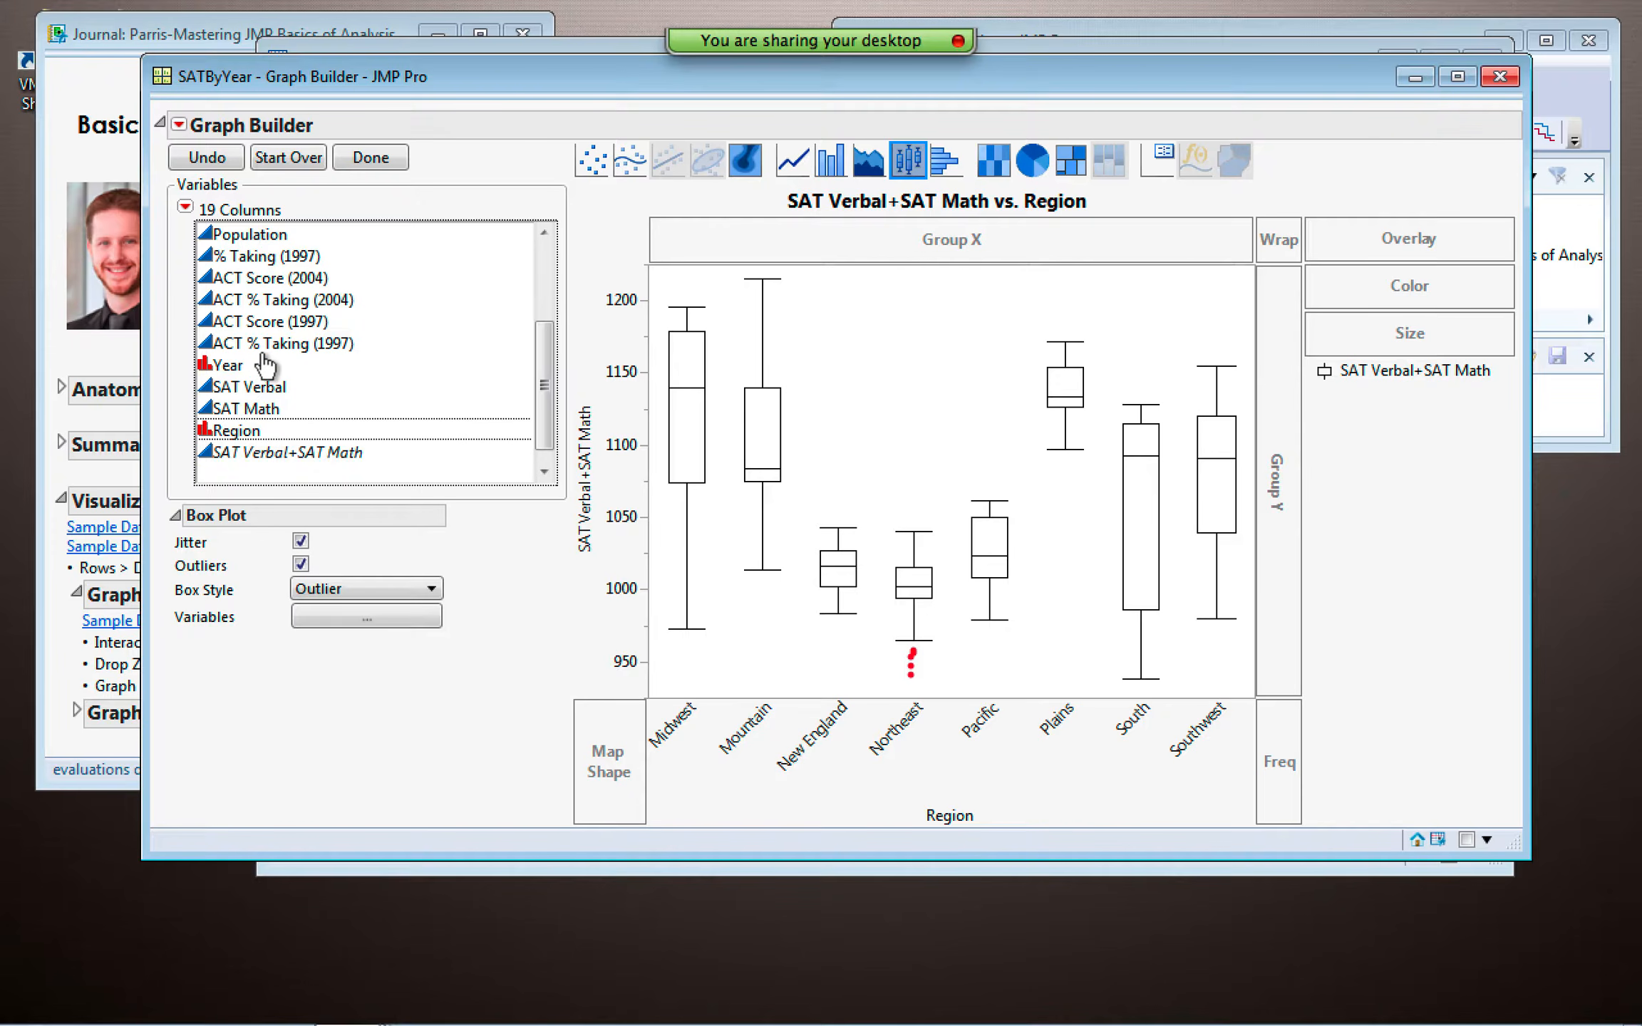
# - Split the regional box plots by Year using the Group X zone
pyautogui.click(230, 365)
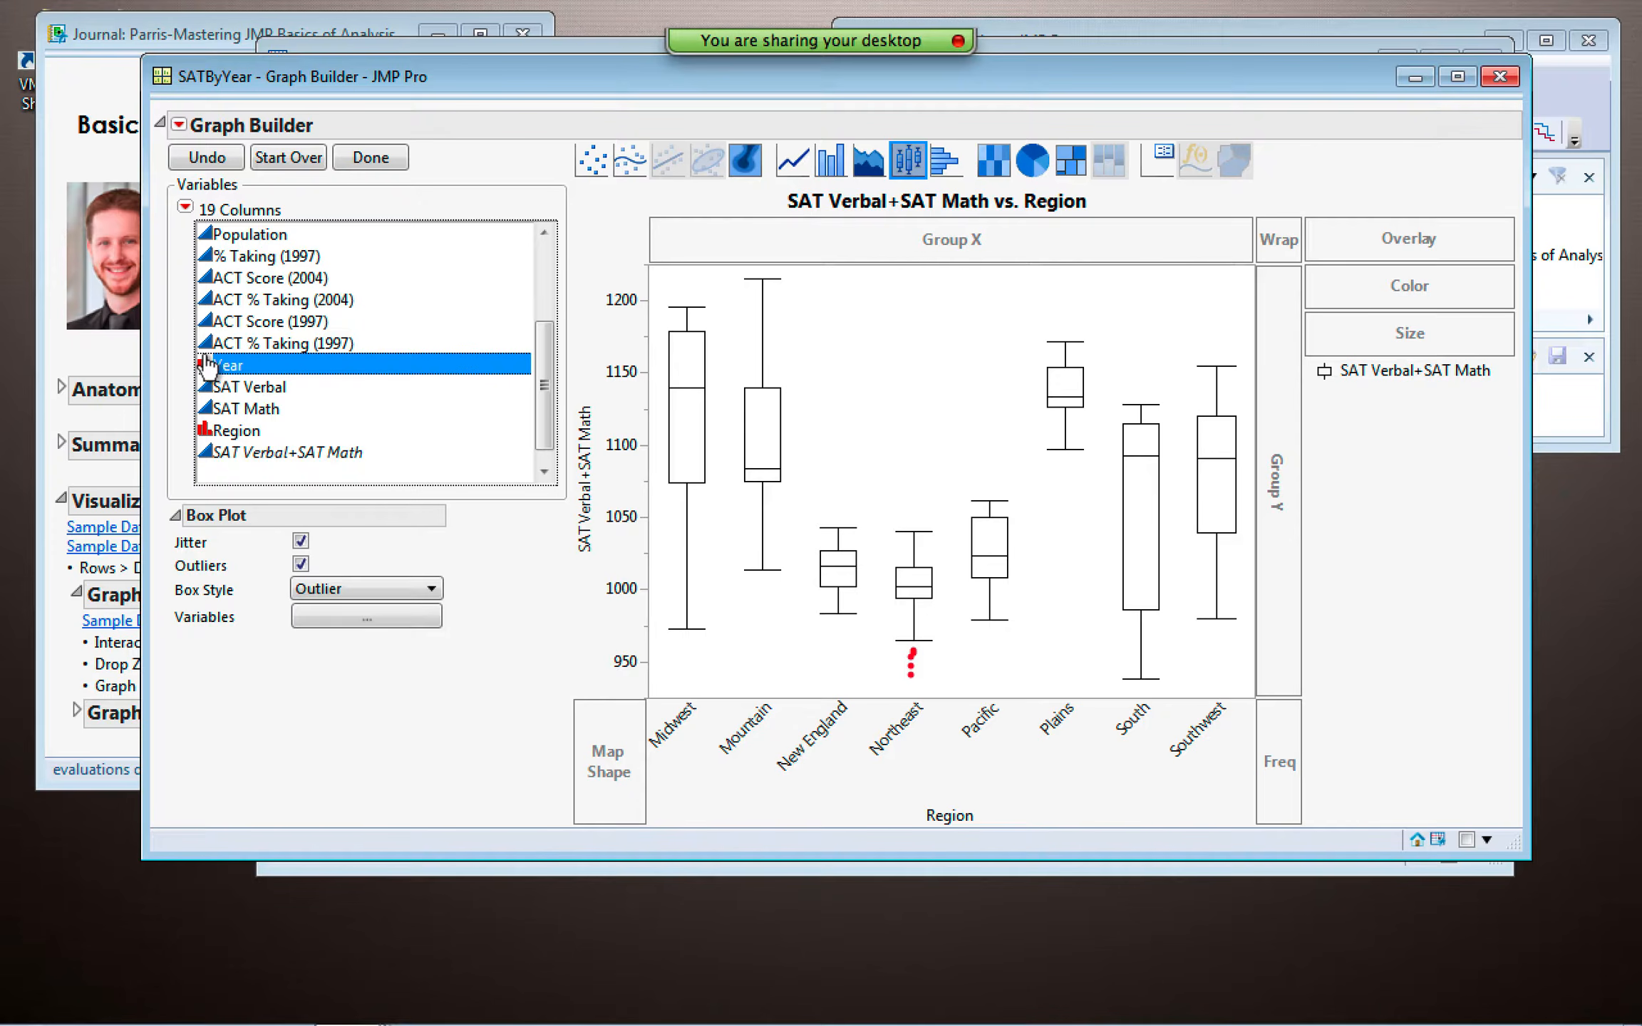
pyautogui.moveTo(231, 365); pyautogui.dragTo(926, 222)
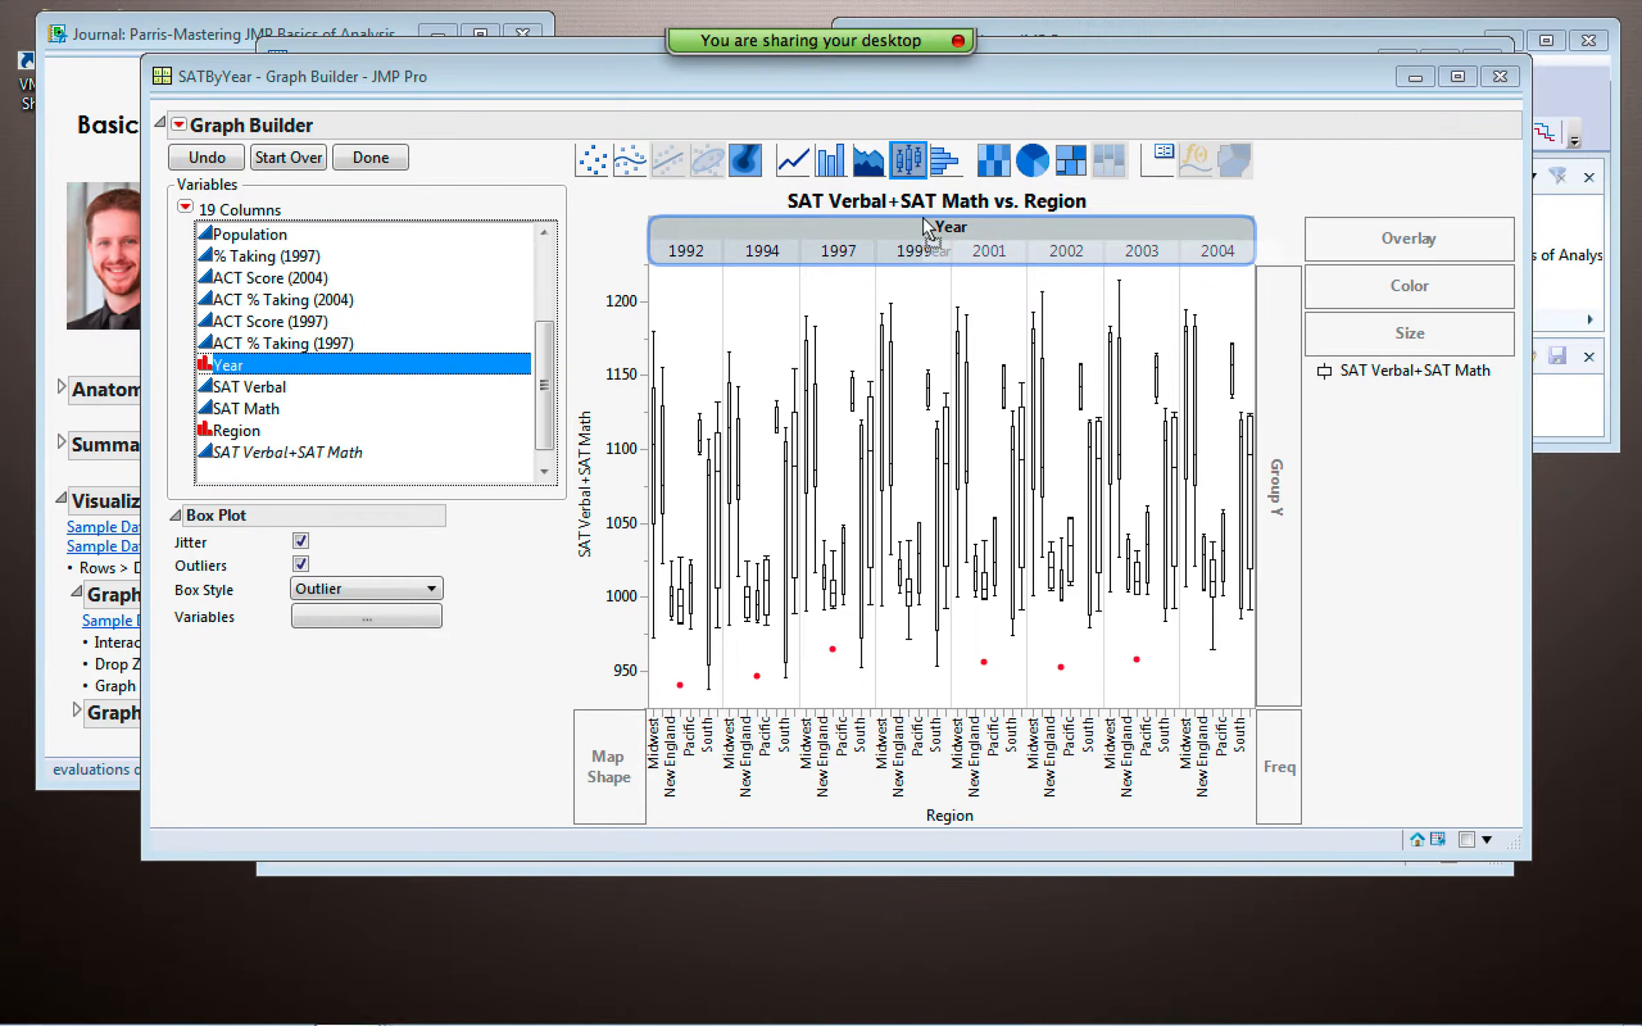
pyautogui.moveTo(923, 219); pyautogui.dragTo(757, 230)
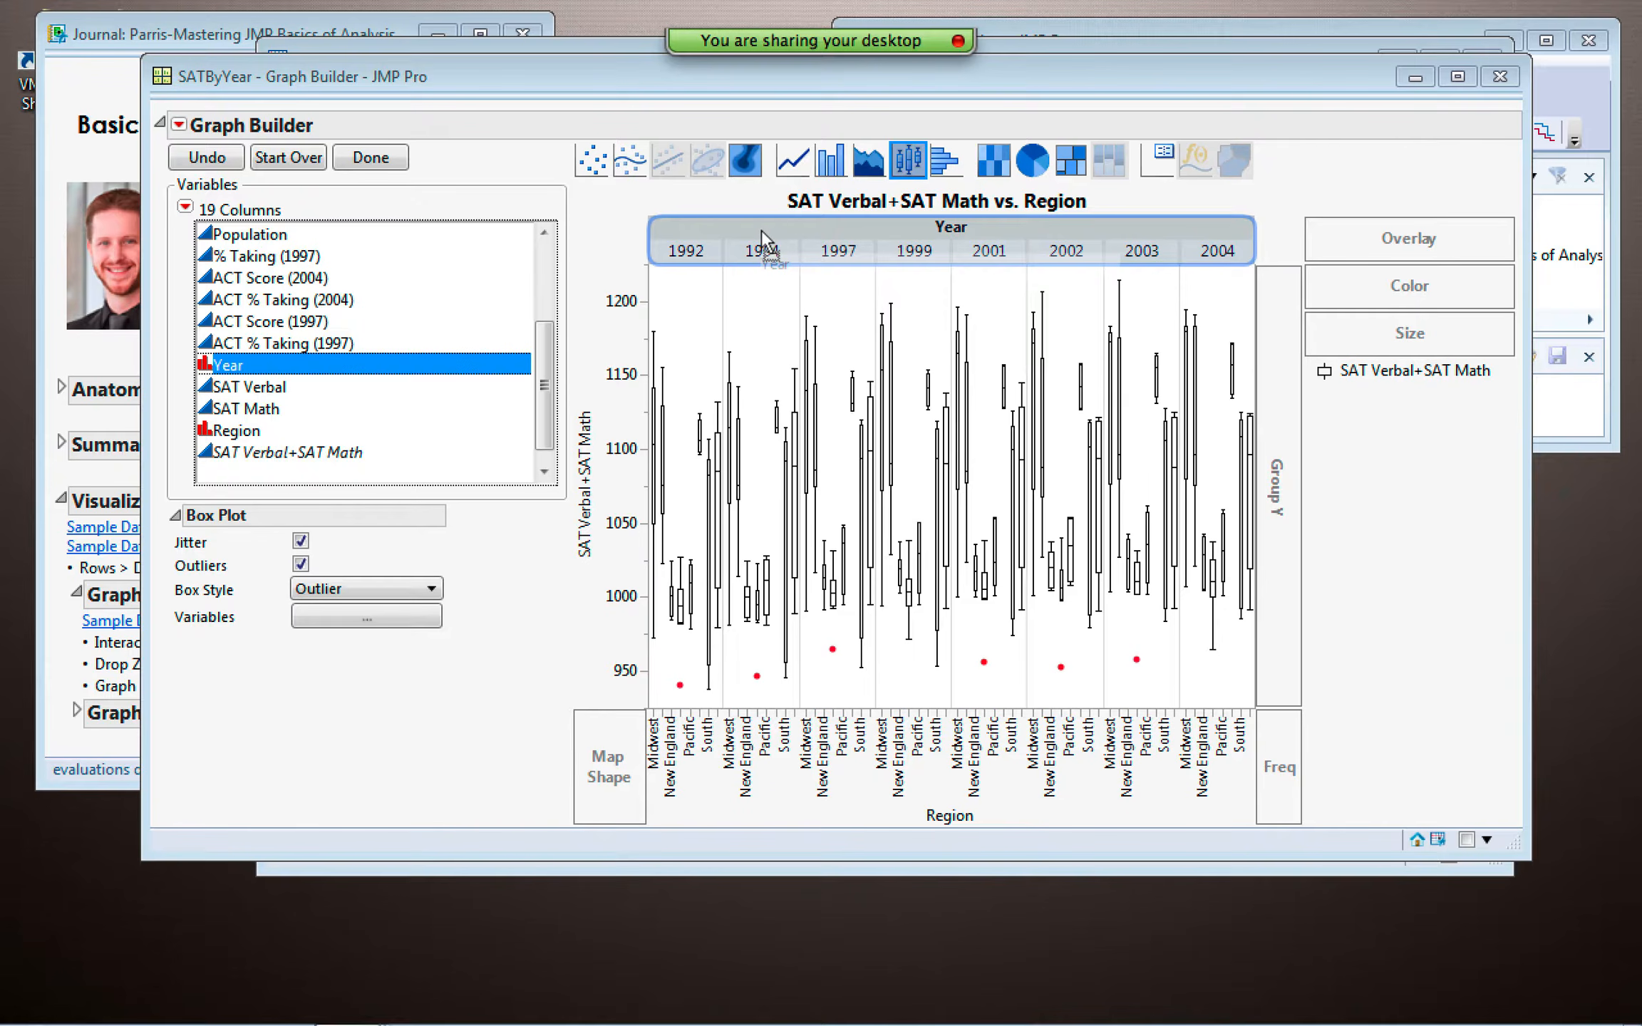
pyautogui.moveTo(762, 229); pyautogui.dragTo(762, 230)
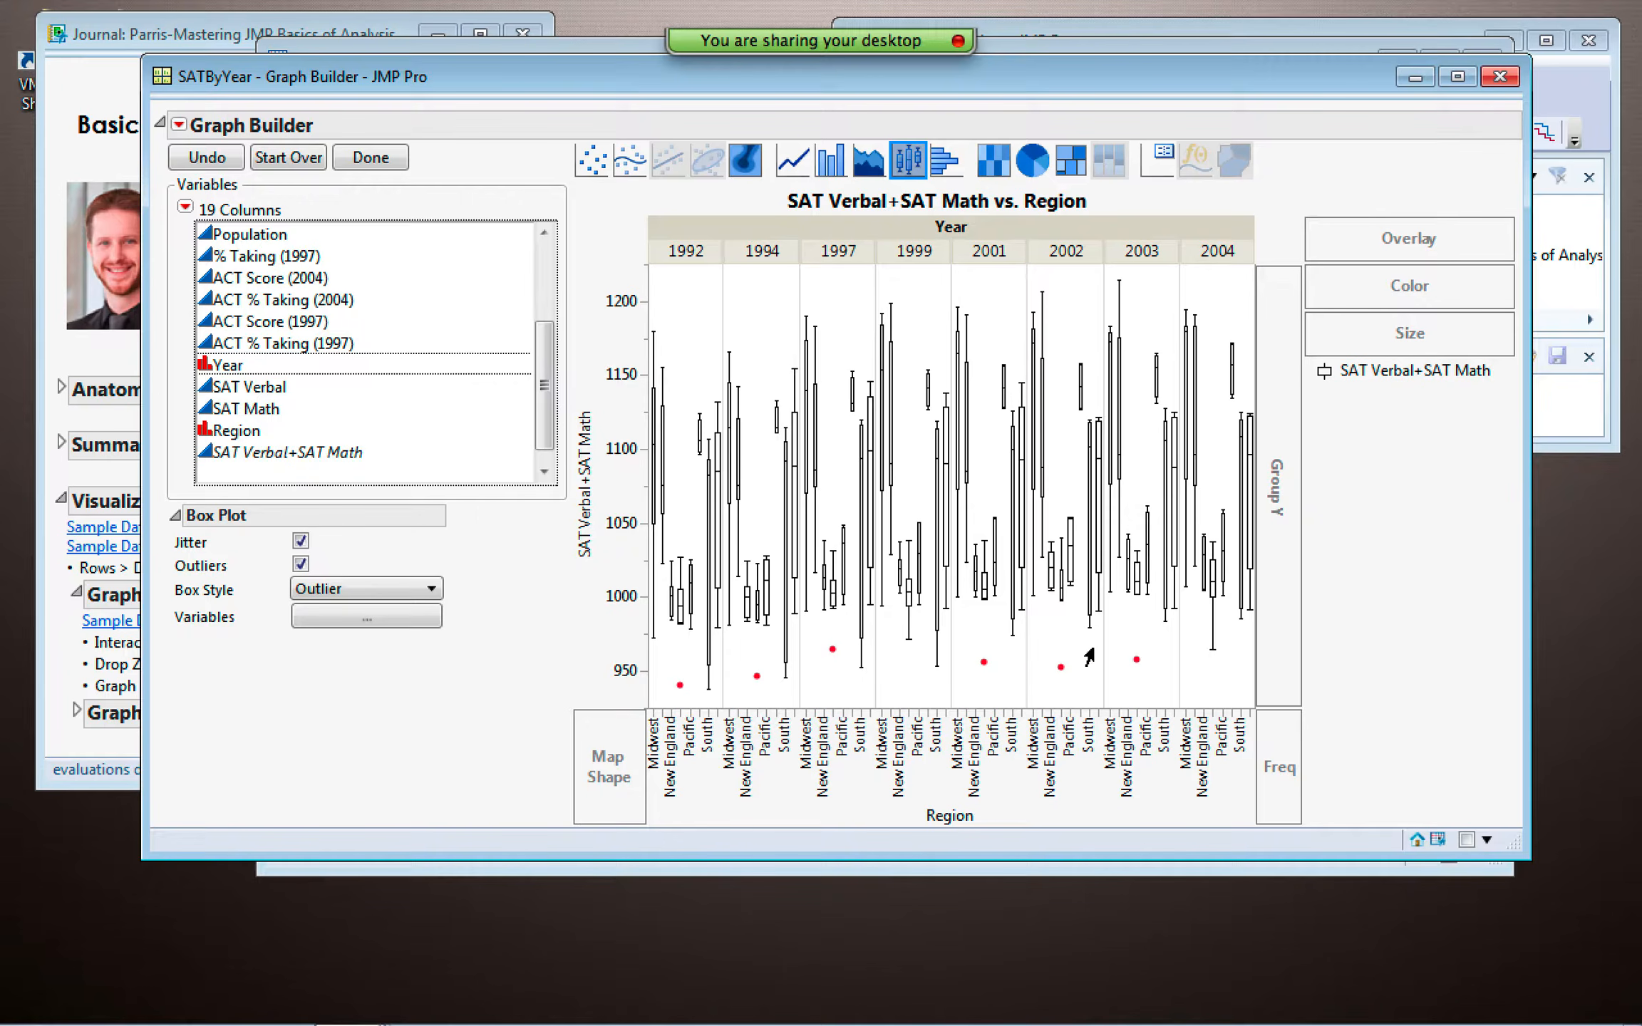
# - Swap the Year grouping with Region so Year is on the X axis and Region splits the box plots
pyautogui.rightClick(939, 218)
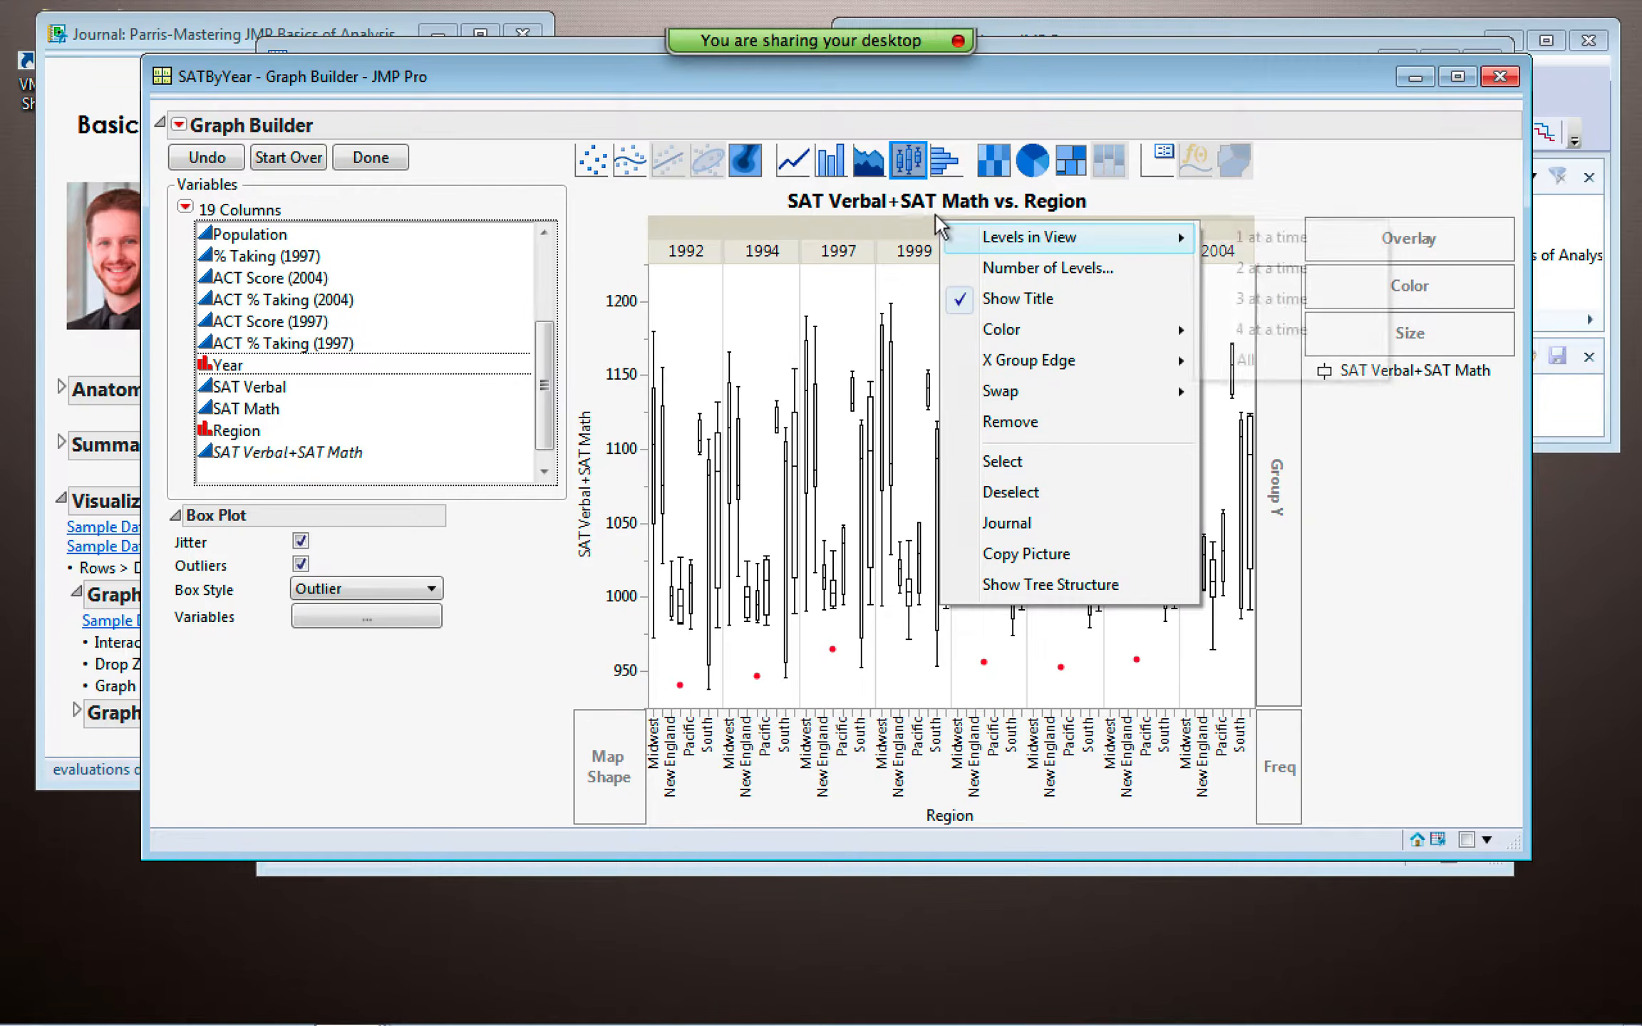
pyautogui.moveTo(1024, 392)
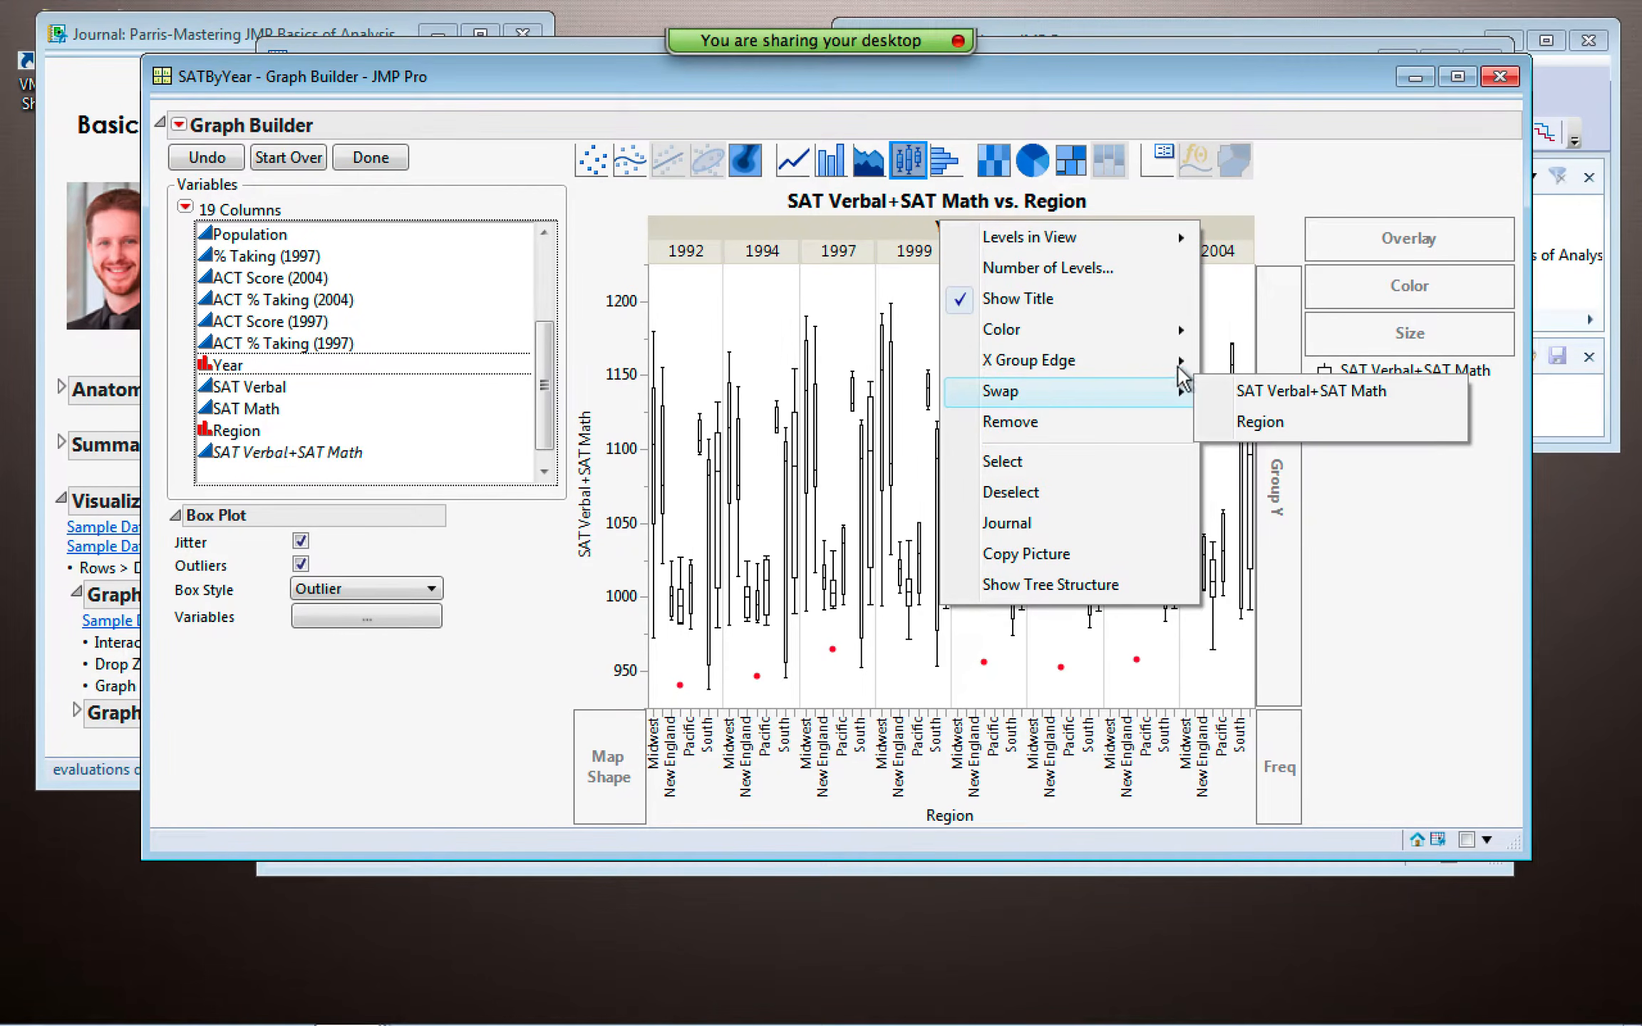
pyautogui.click(1252, 422)
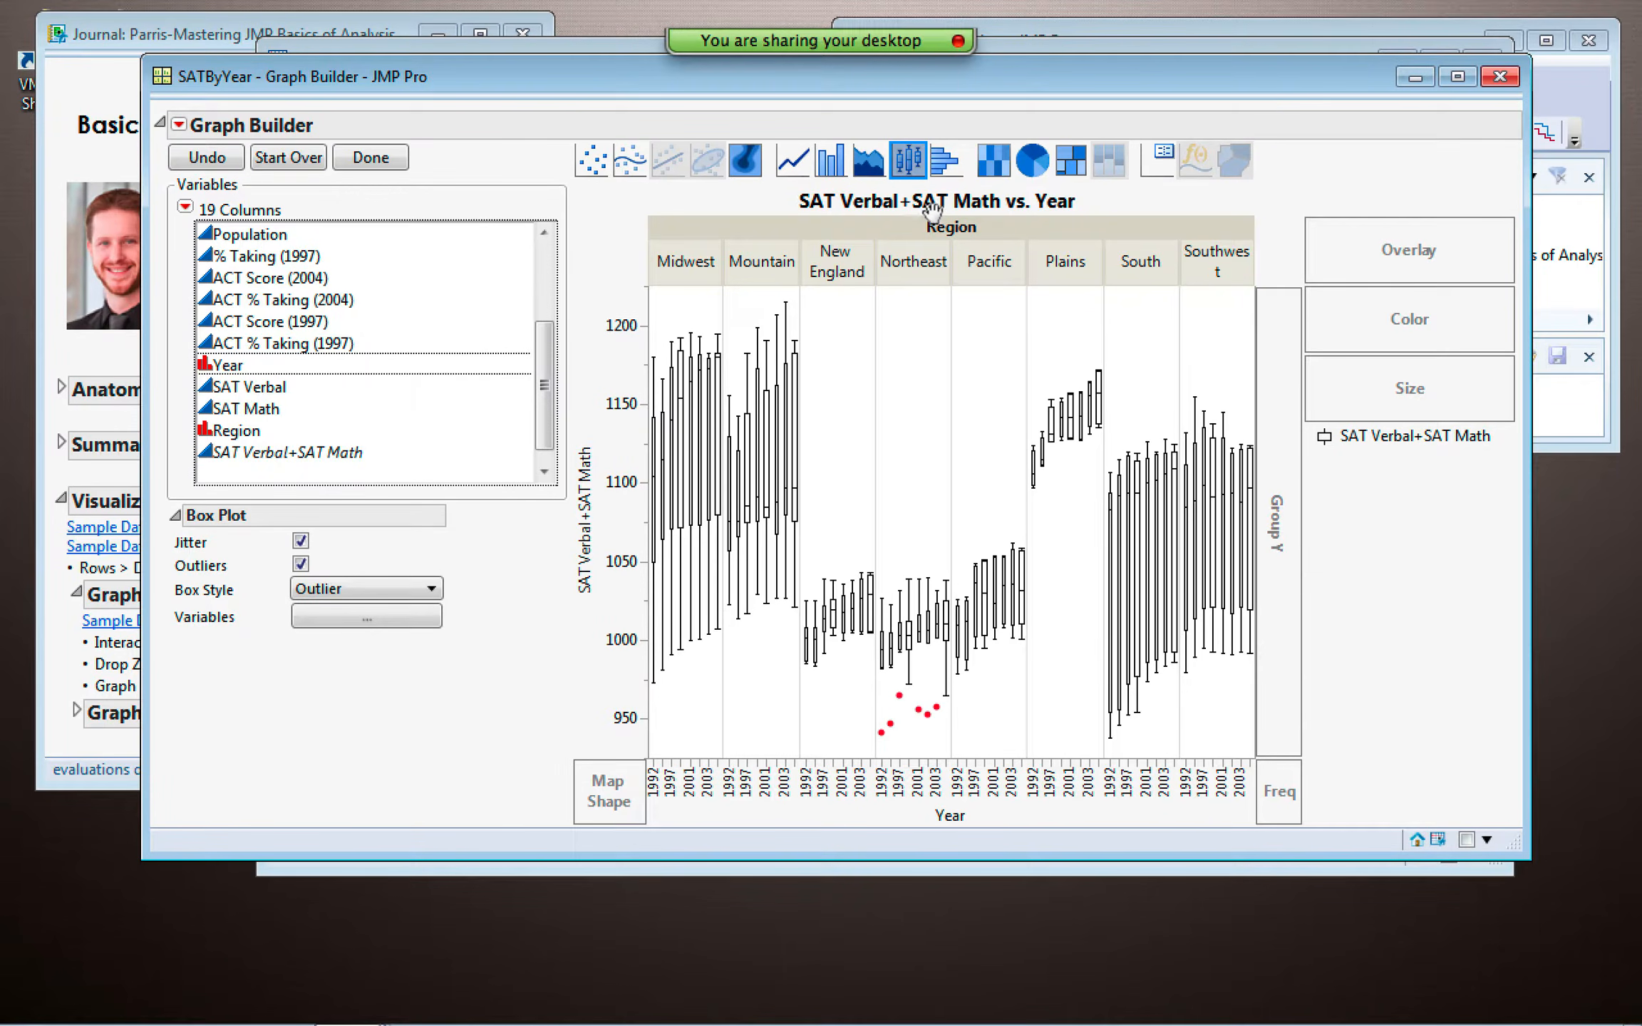
# - Move Region from Group X through the Wrap and Group Y zones to compare layouts, ending with it as the Overlay
pyautogui.moveTo(932, 209); pyautogui.dragTo(1256, 211)
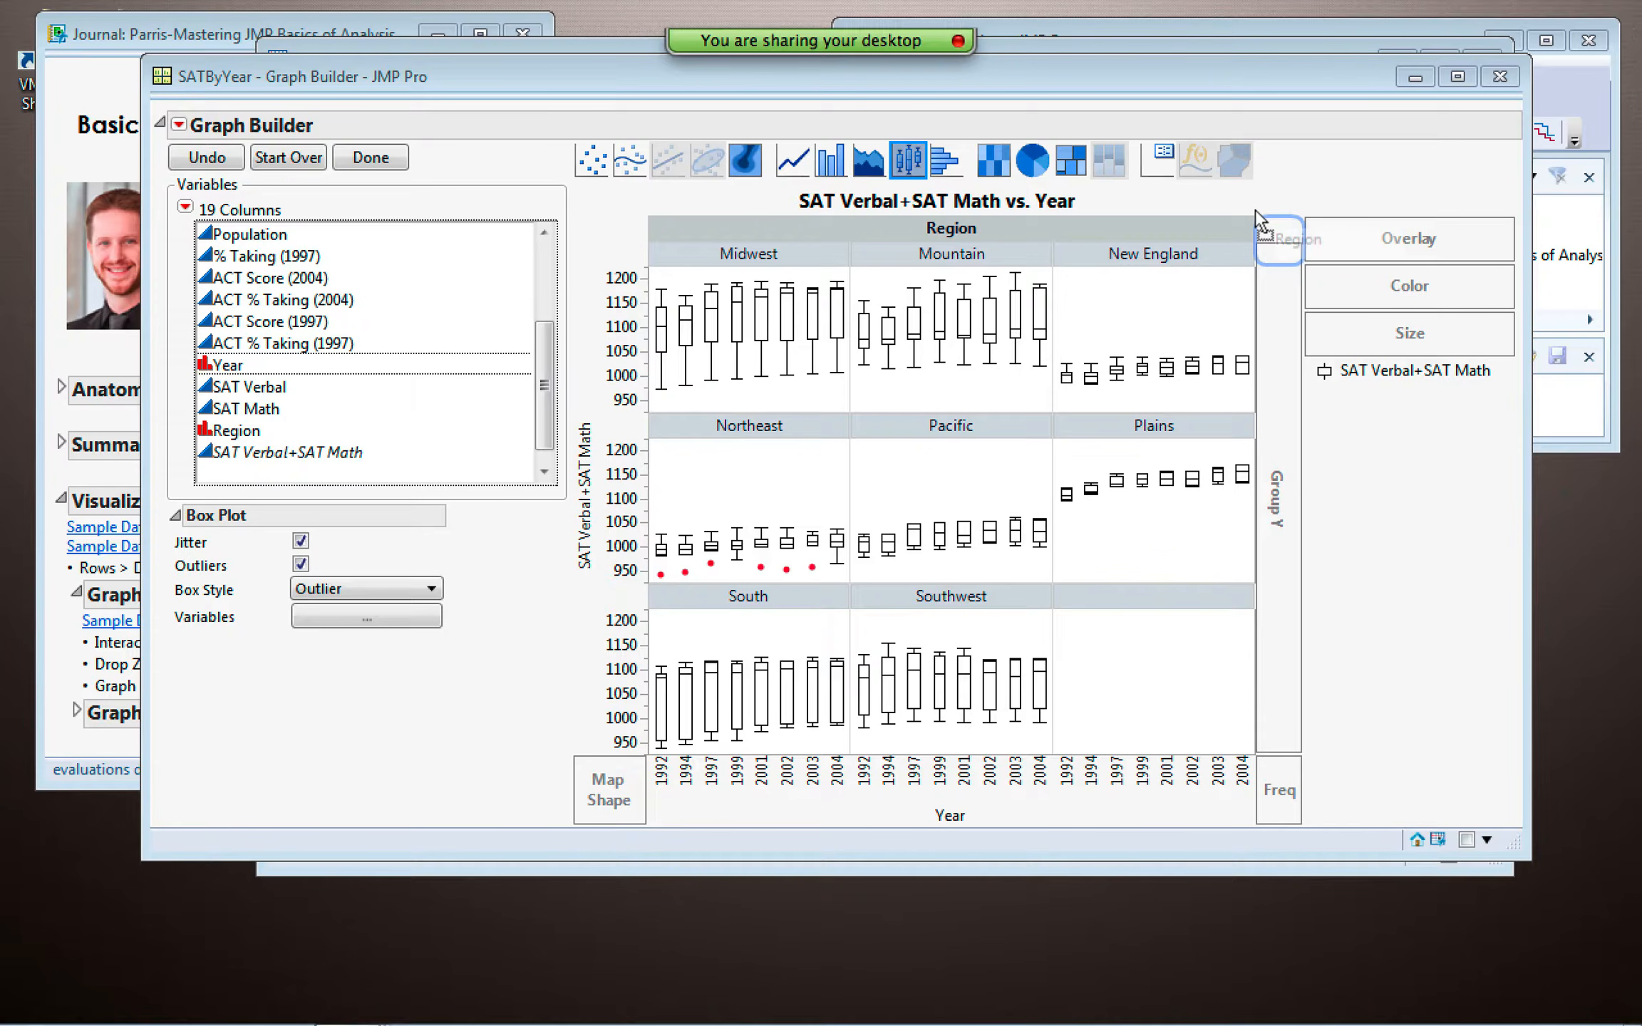
pyautogui.moveTo(1258, 227); pyautogui.dragTo(1259, 314)
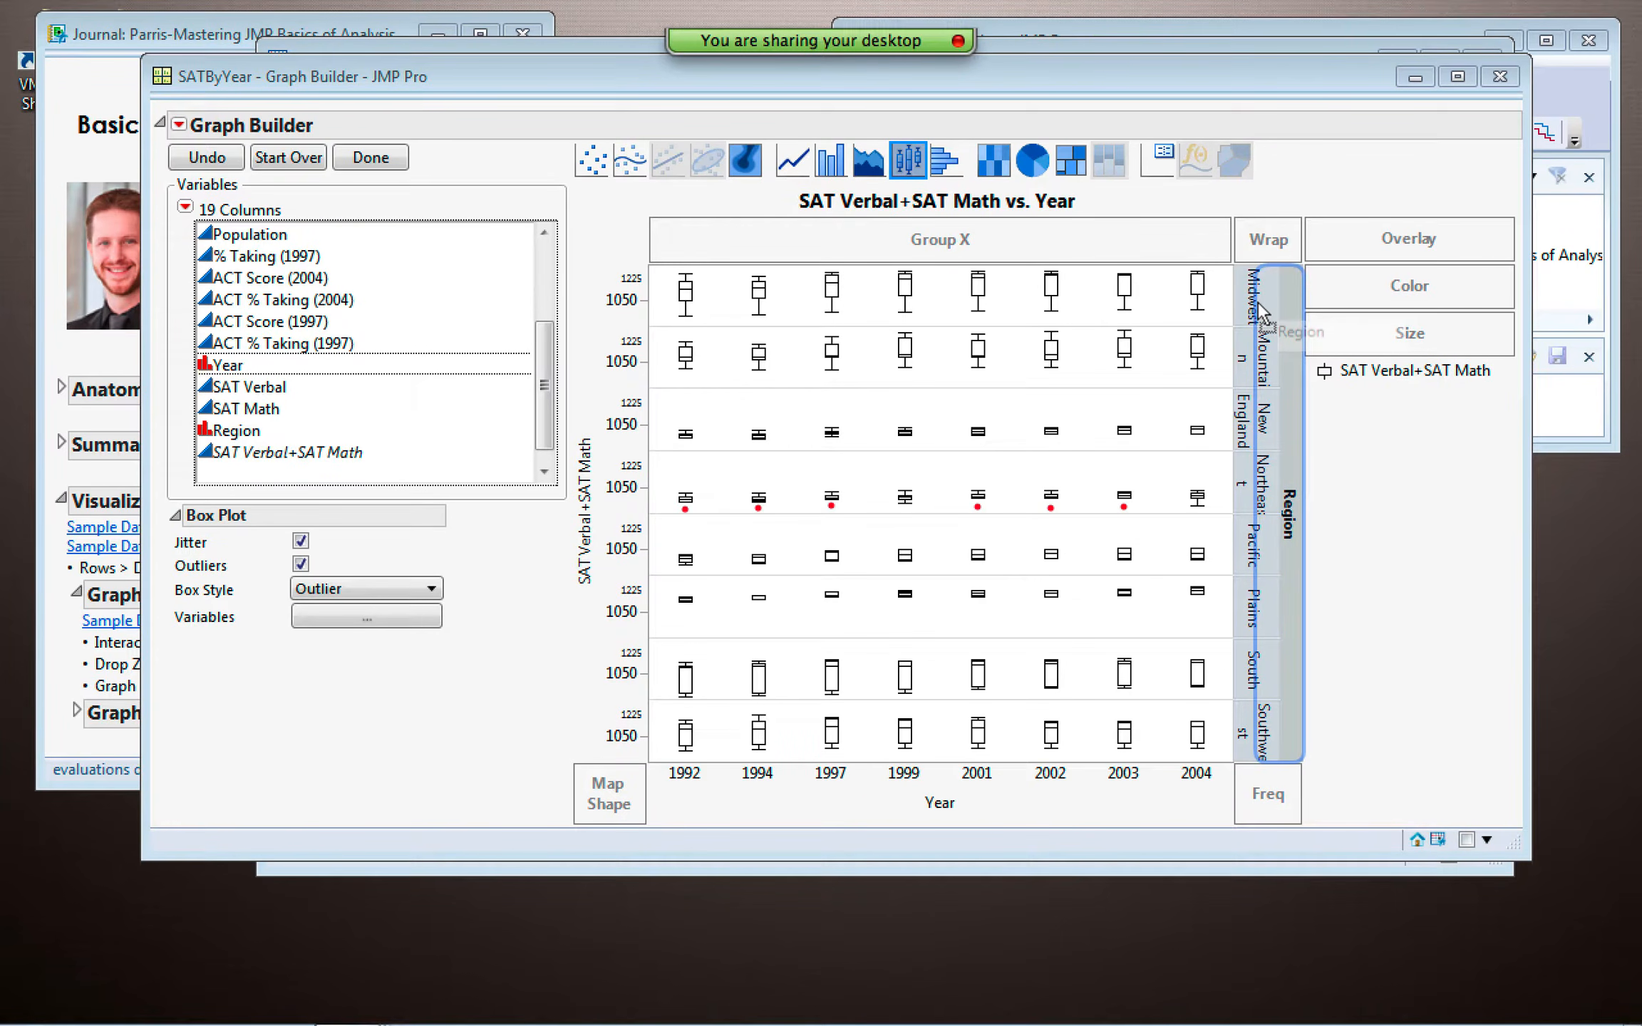
pyautogui.moveTo(1258, 300); pyautogui.dragTo(1362, 228)
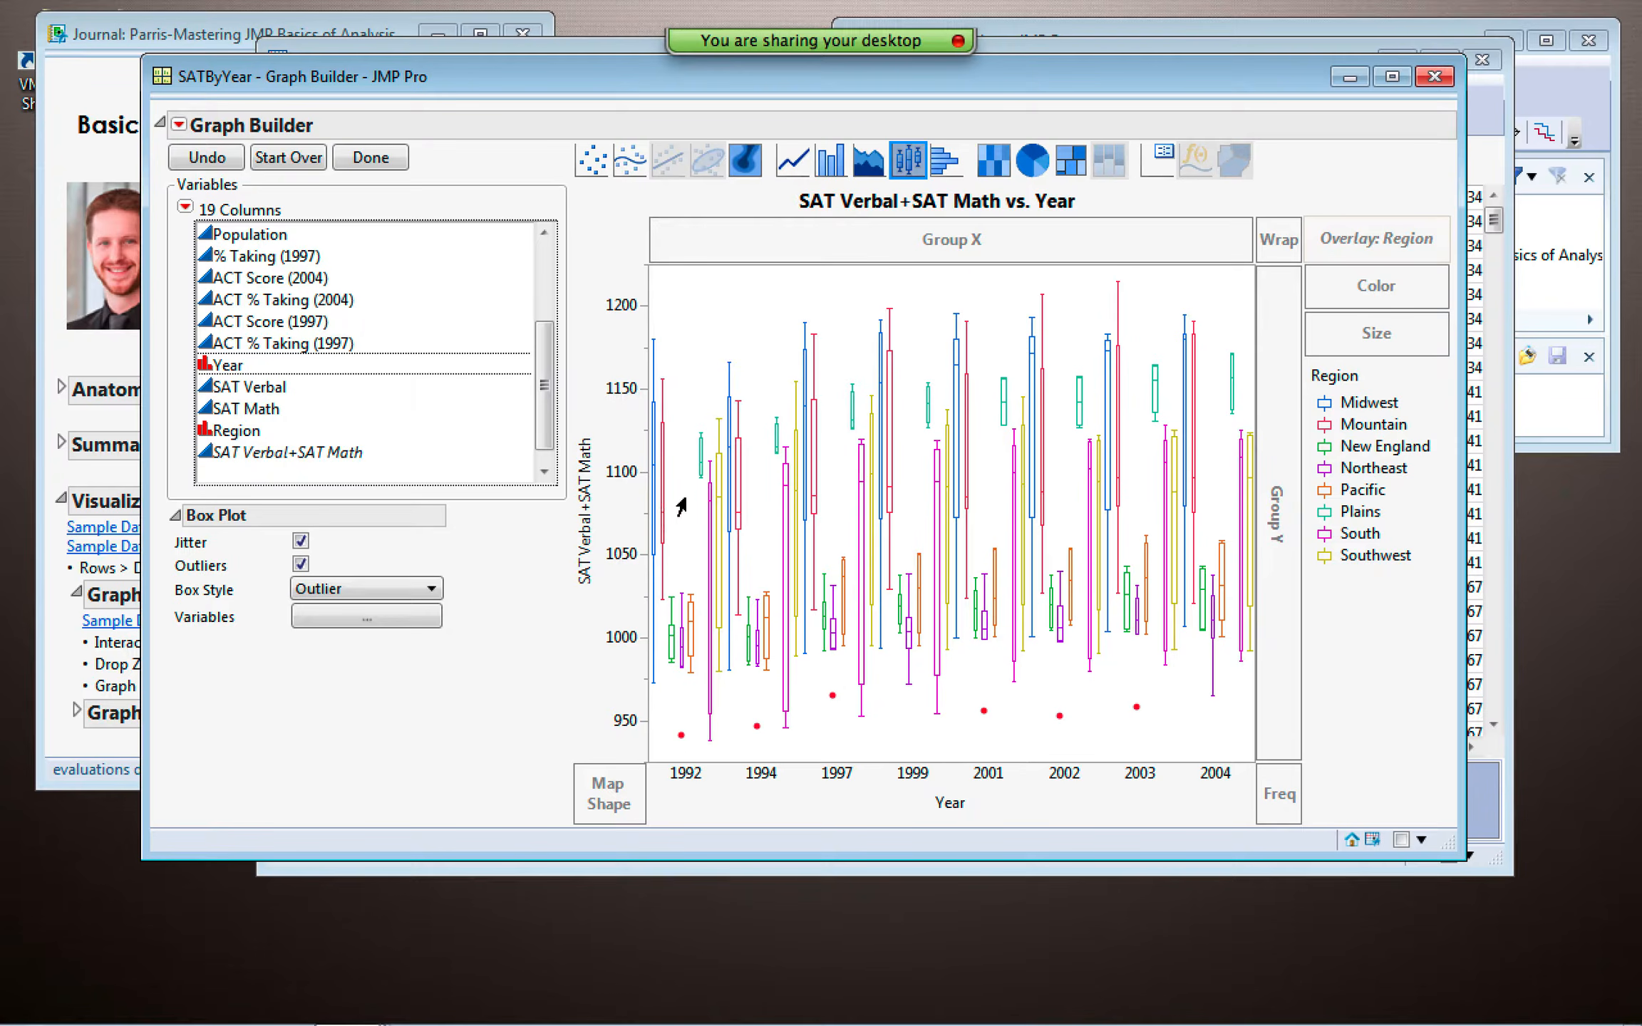
# - Swap Year on the X axis with Region so Year becomes the overlay variable
pyautogui.rightClick(955, 787)
pyautogui.moveTo(1024, 787)
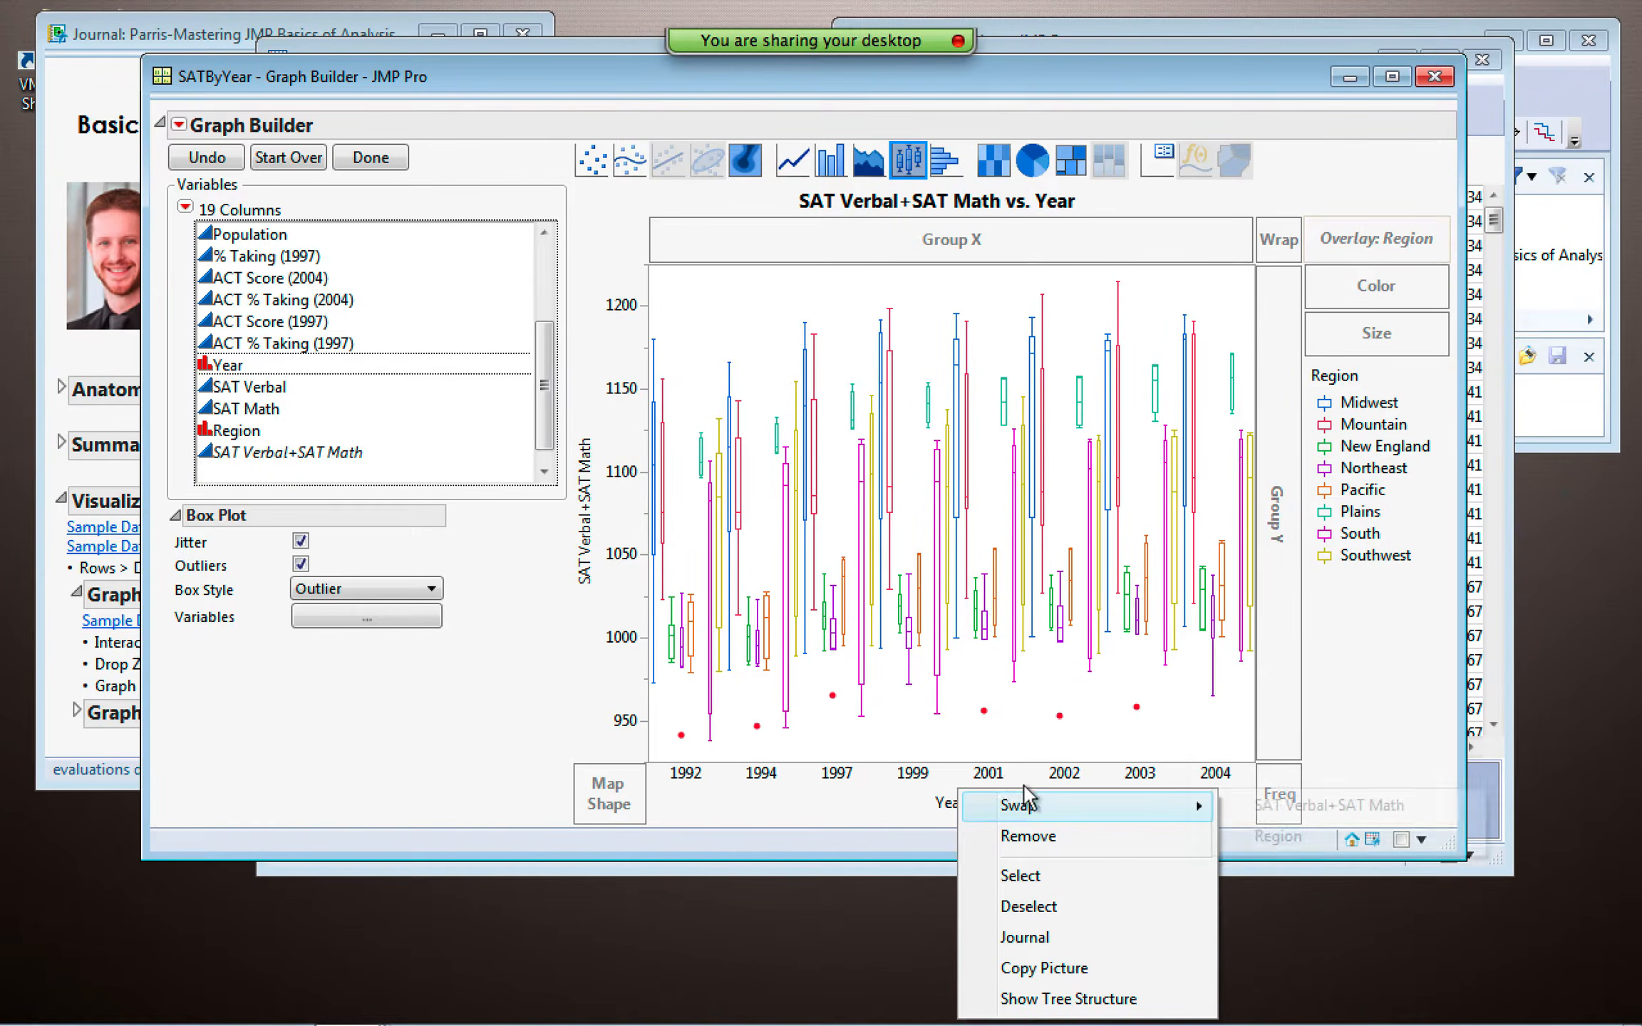
pyautogui.click(1276, 837)
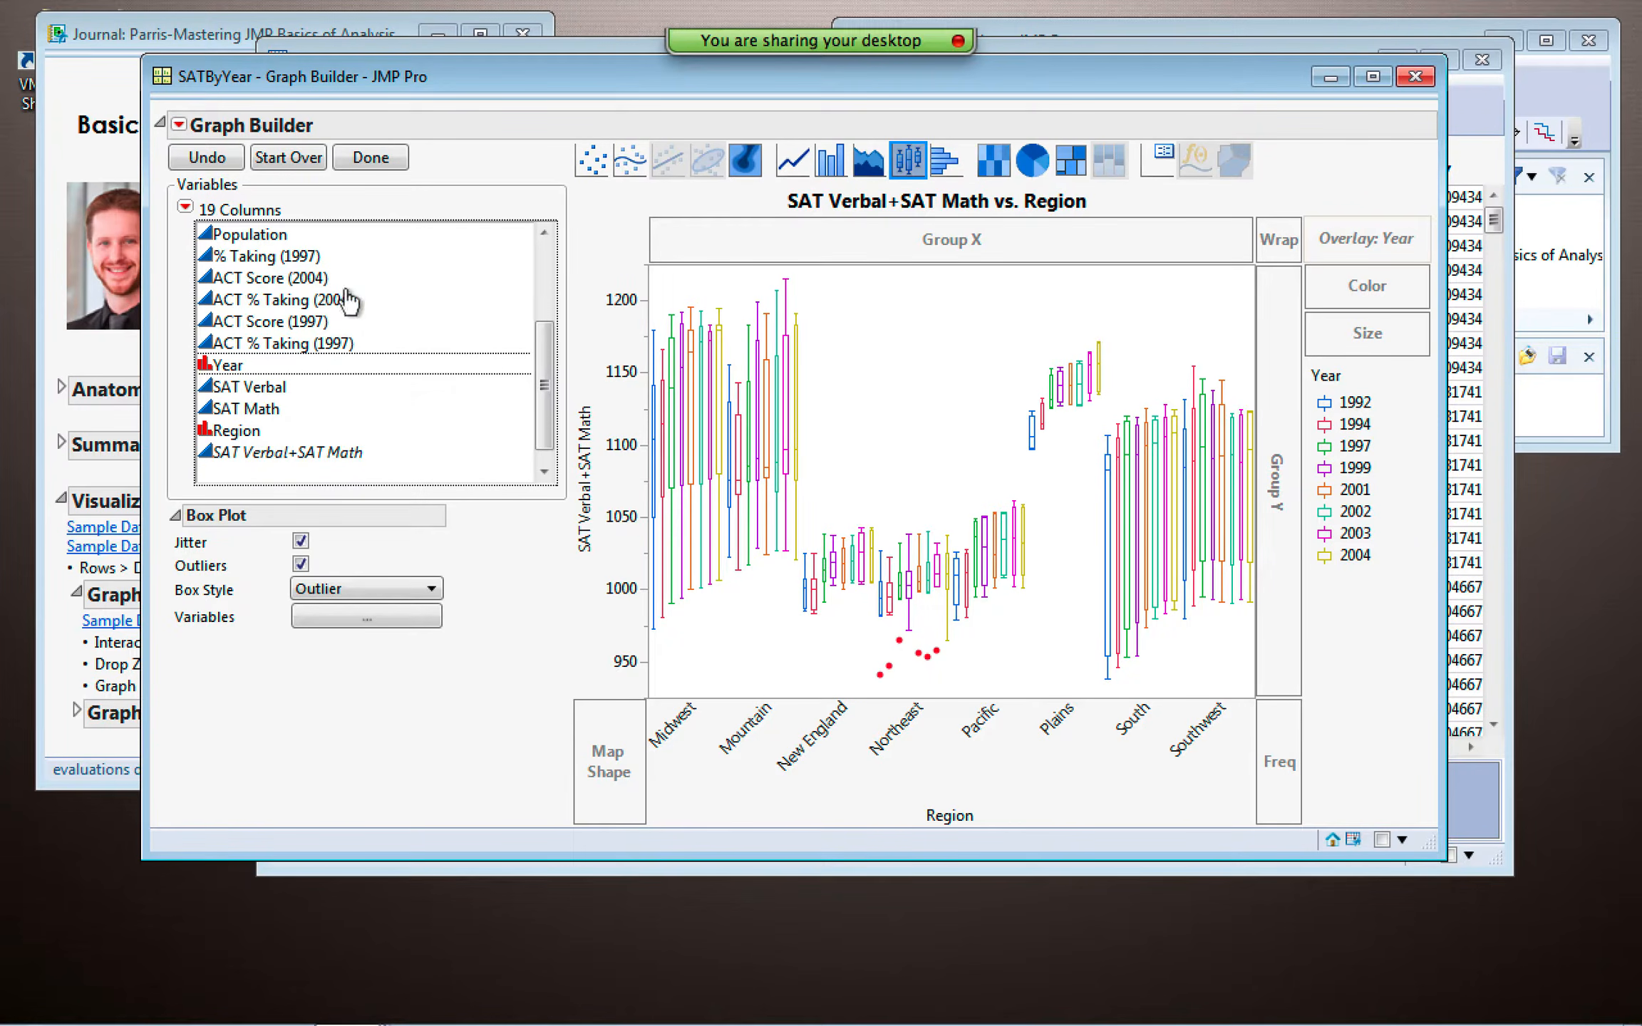
# - Start the graph over, plot SAT Verbal+SAT Math against Expenditure (1997), and postpone the Java update
pyautogui.click(288, 157)
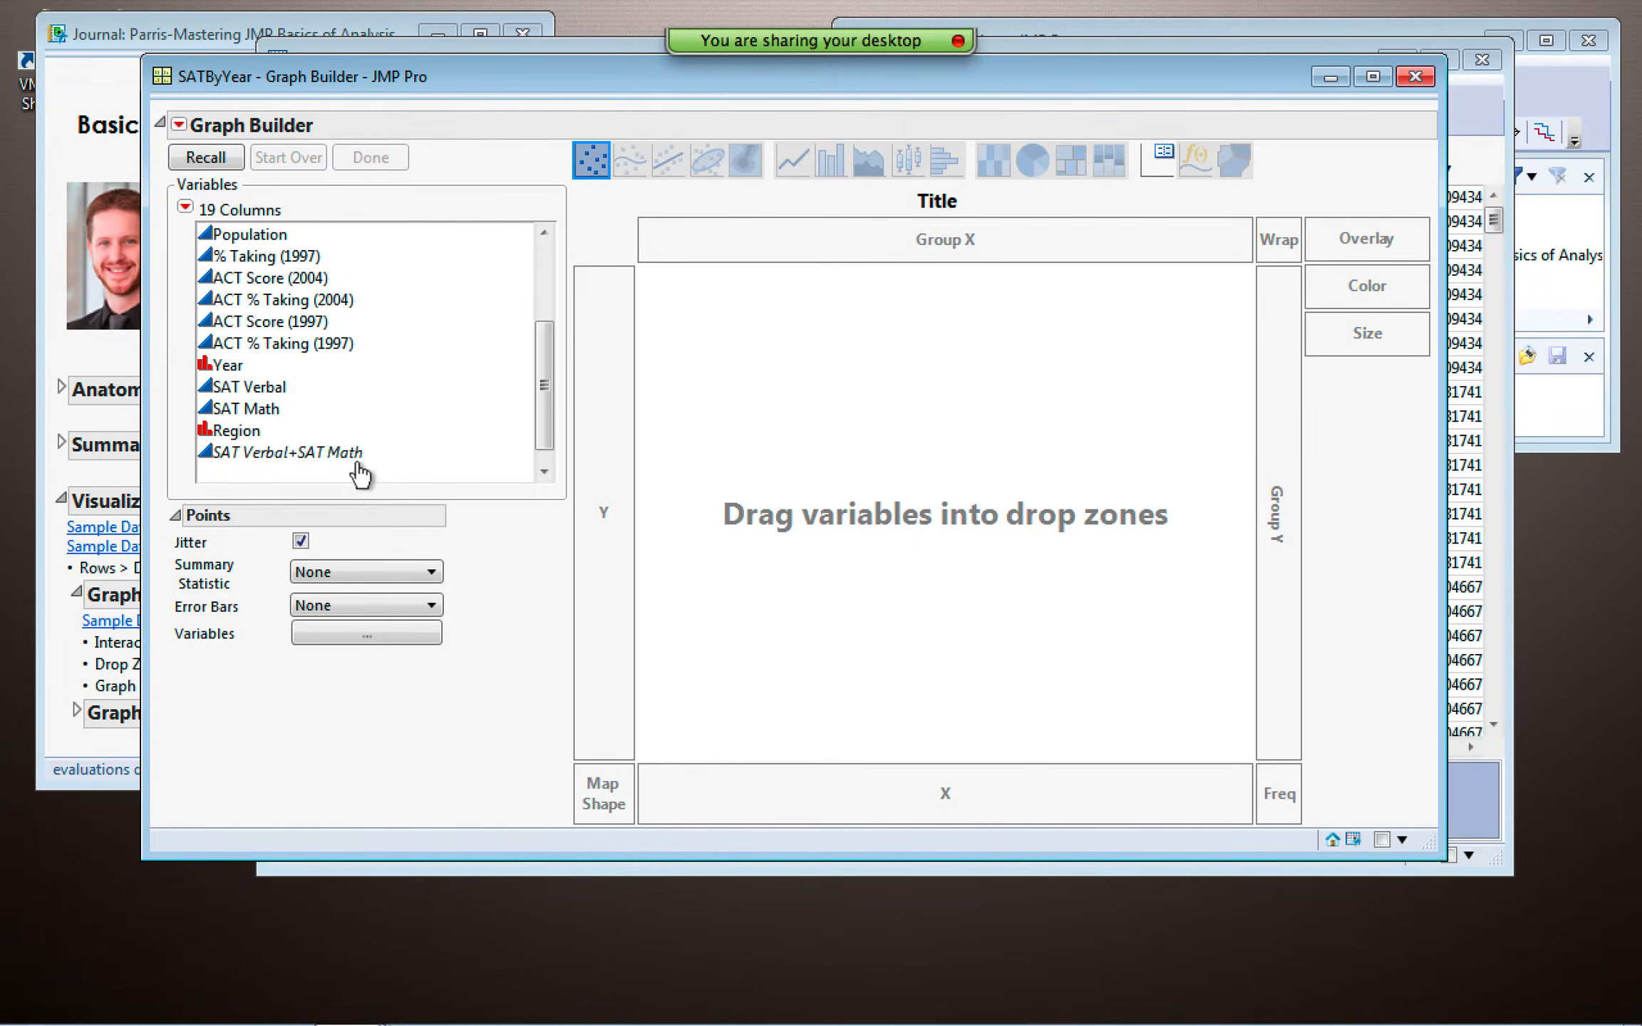
pyautogui.moveTo(313, 453); pyautogui.dragTo(592, 464)
pyautogui.scroll(3, 274, 351)
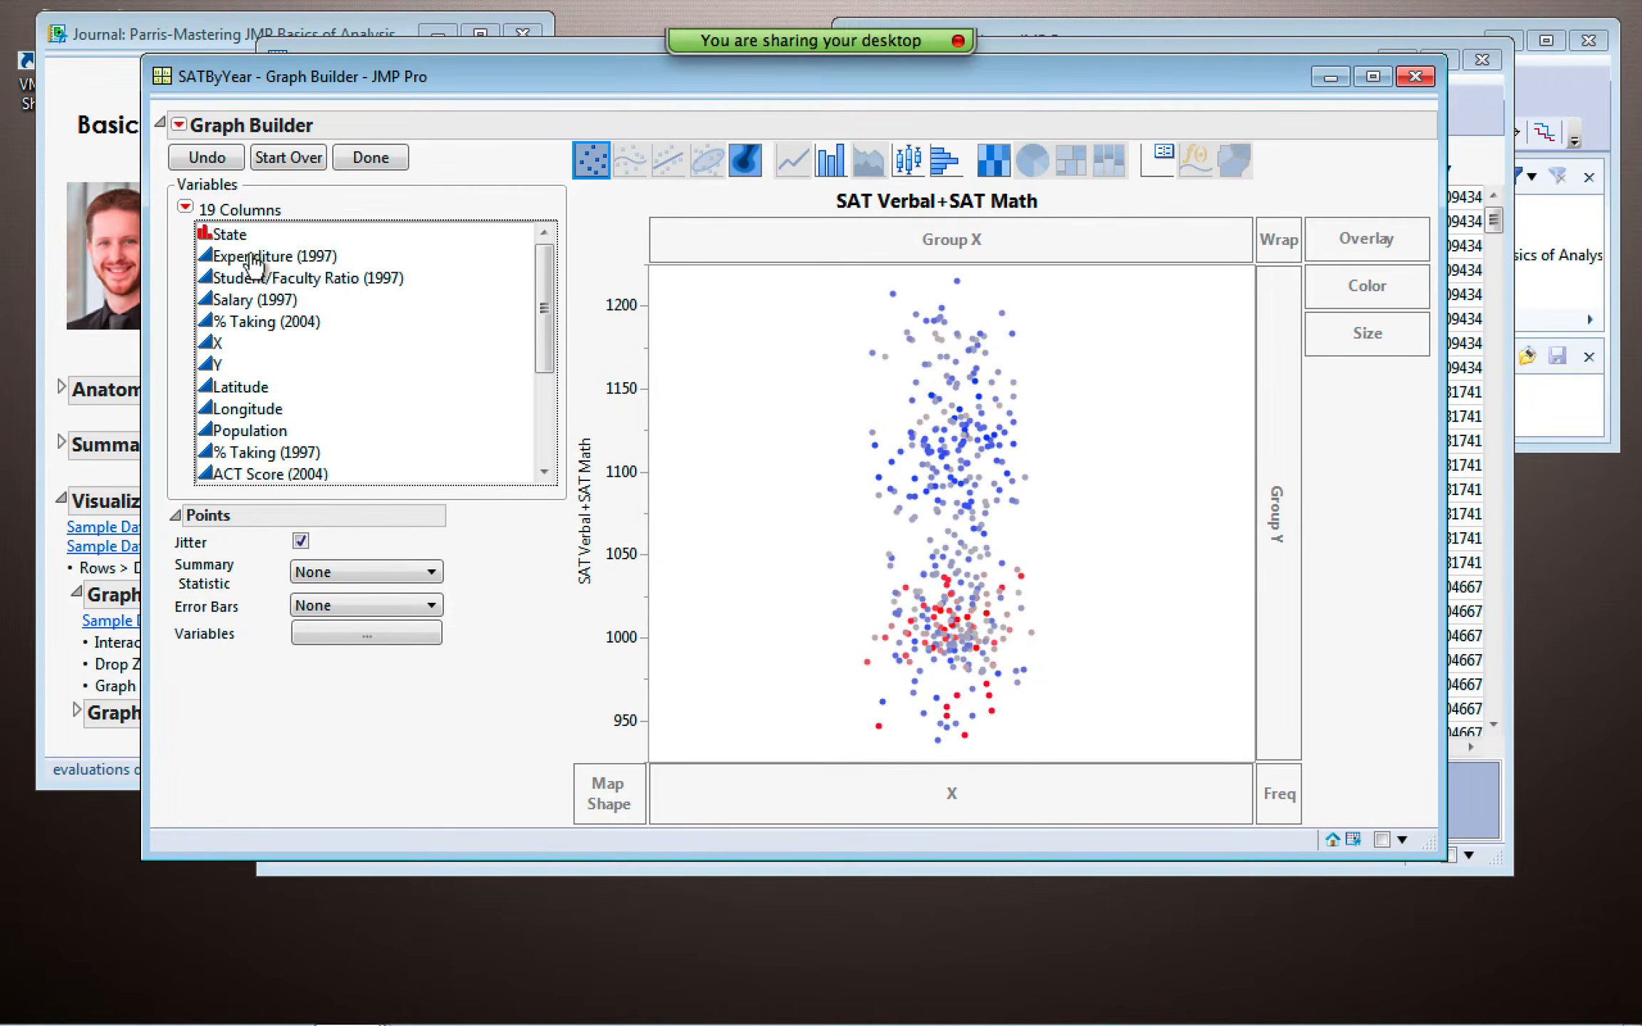
pyautogui.click(265, 256)
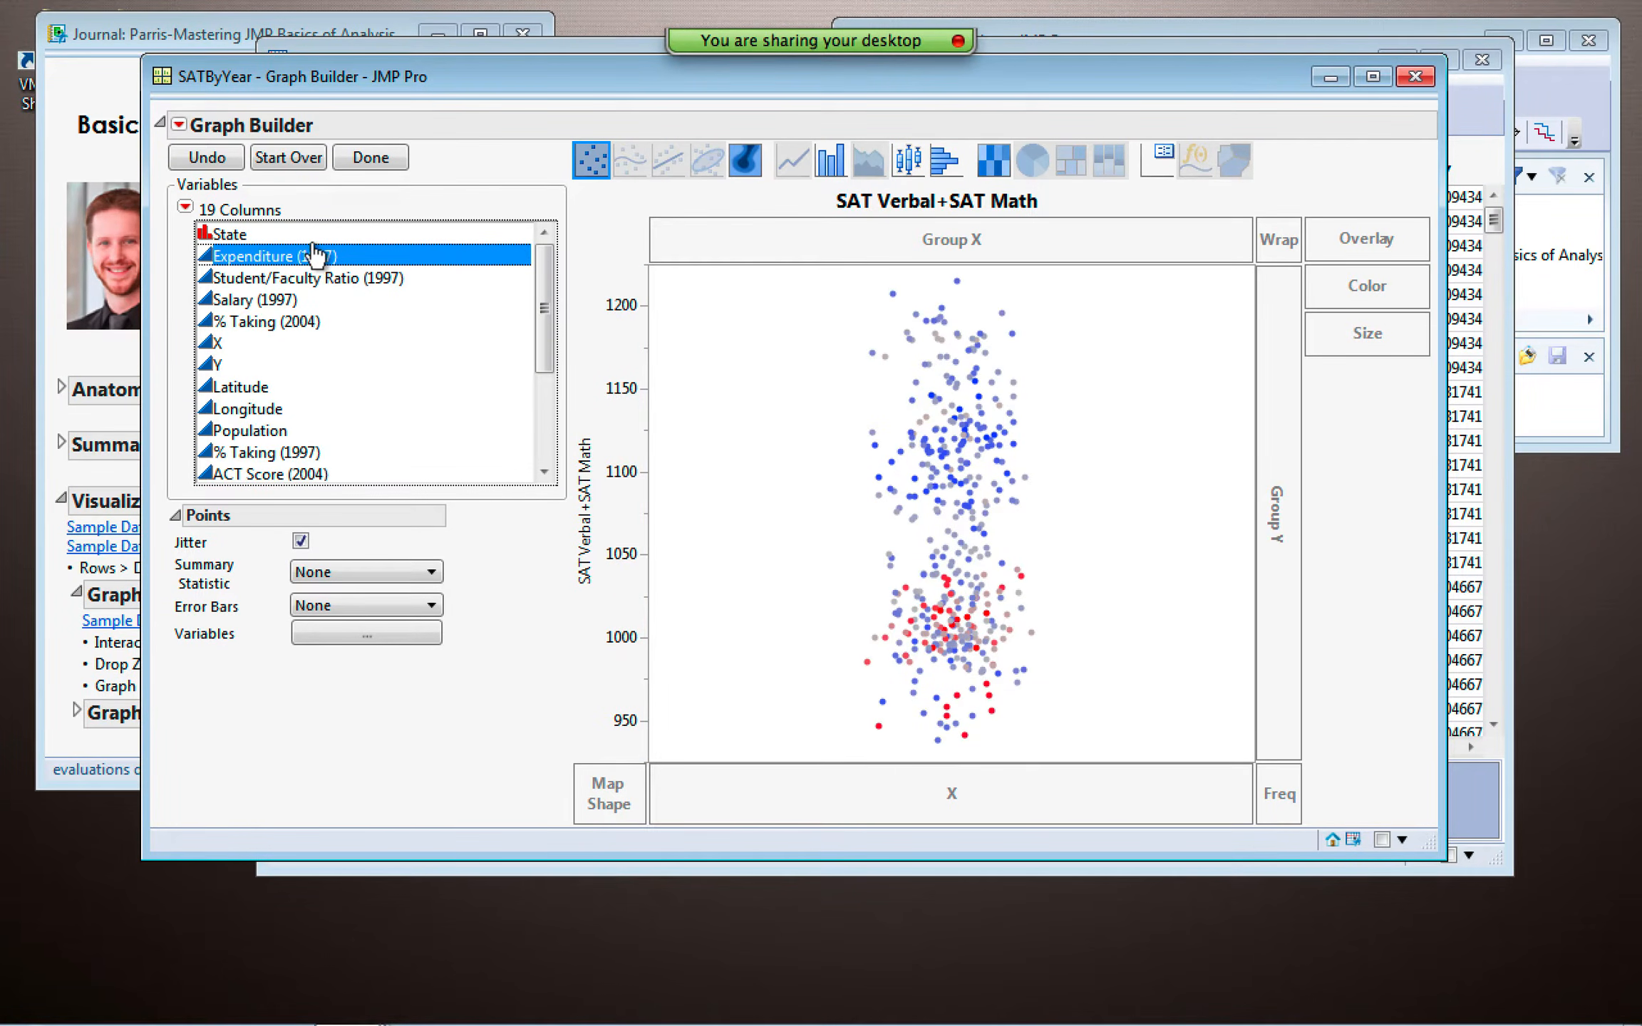
pyautogui.moveTo(316, 255); pyautogui.dragTo(863, 773)
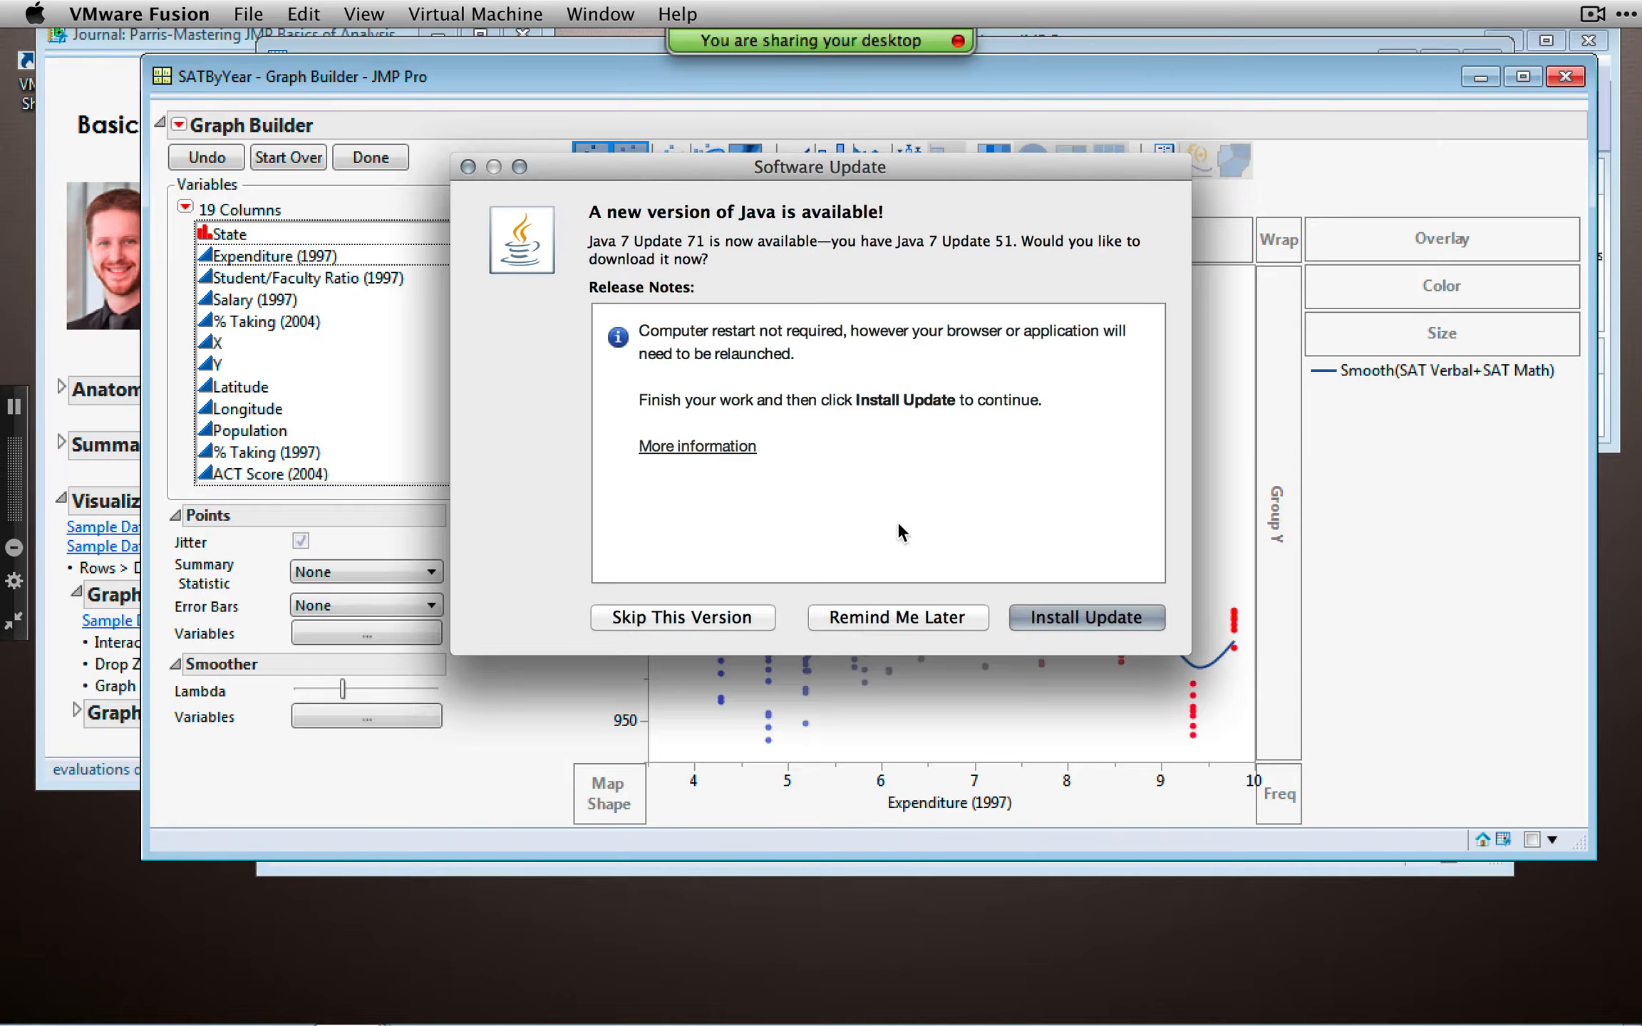
pyautogui.click(966, 614)
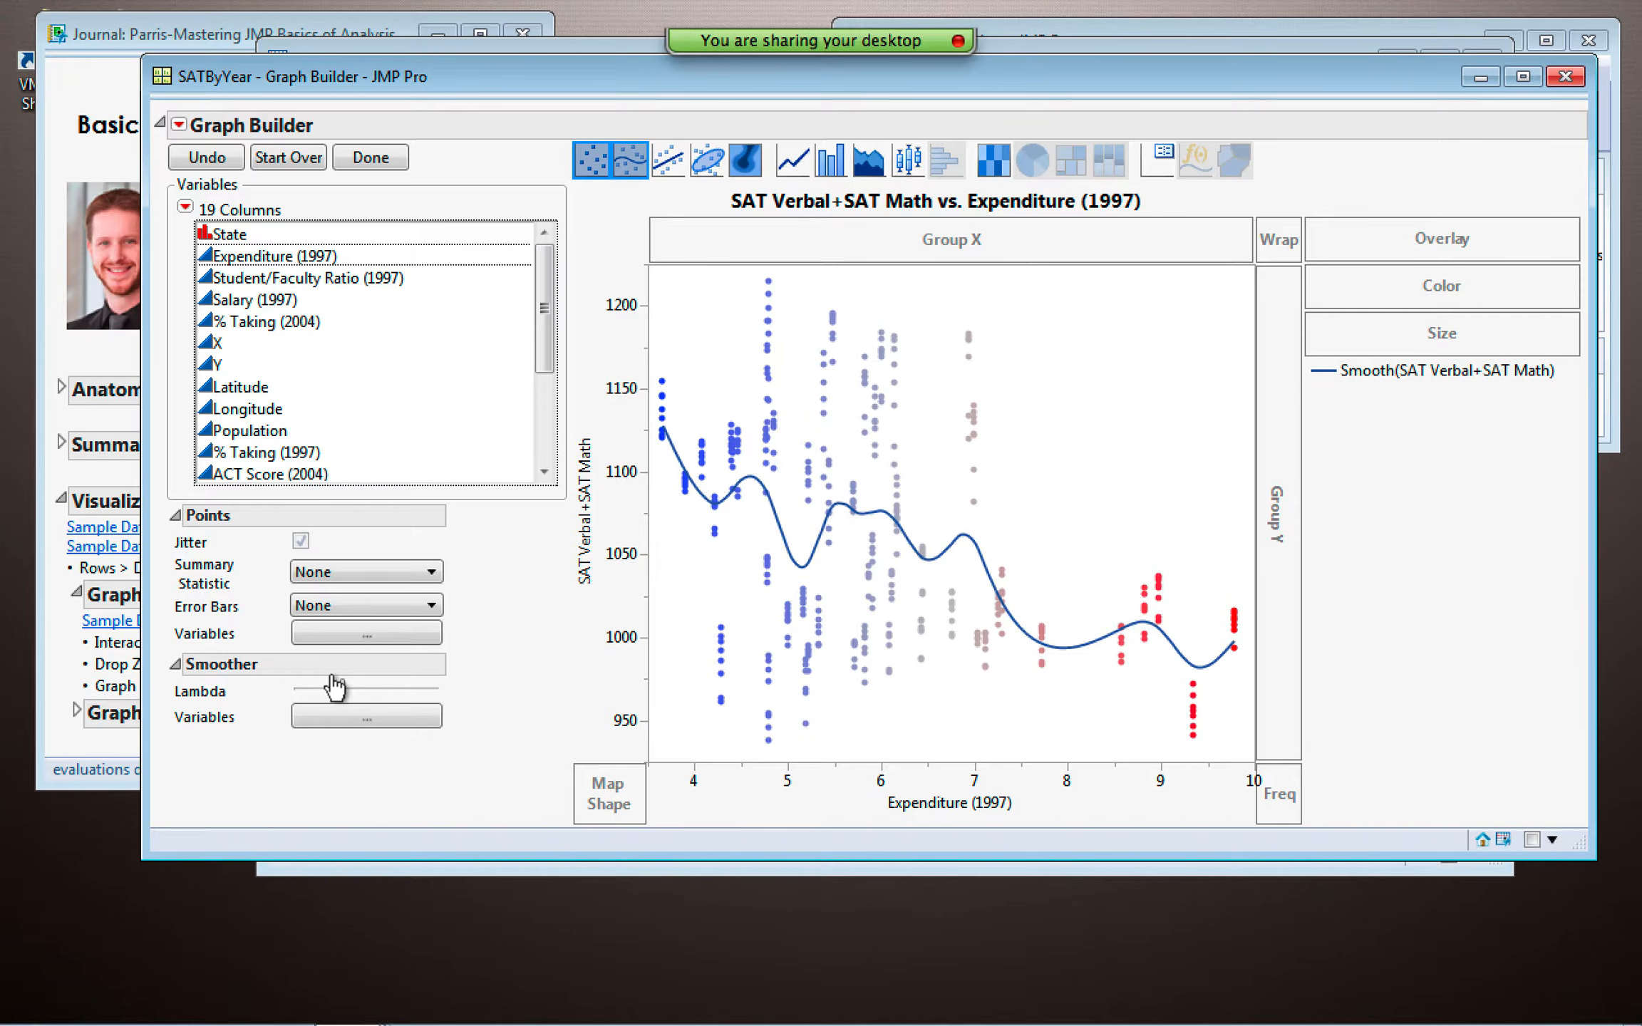
# - Compare the smoother's Lambda at its maximum and minimum, leaving it at a setting about a third along its range
pyautogui.moveTo(333, 685); pyautogui.dragTo(469, 692)
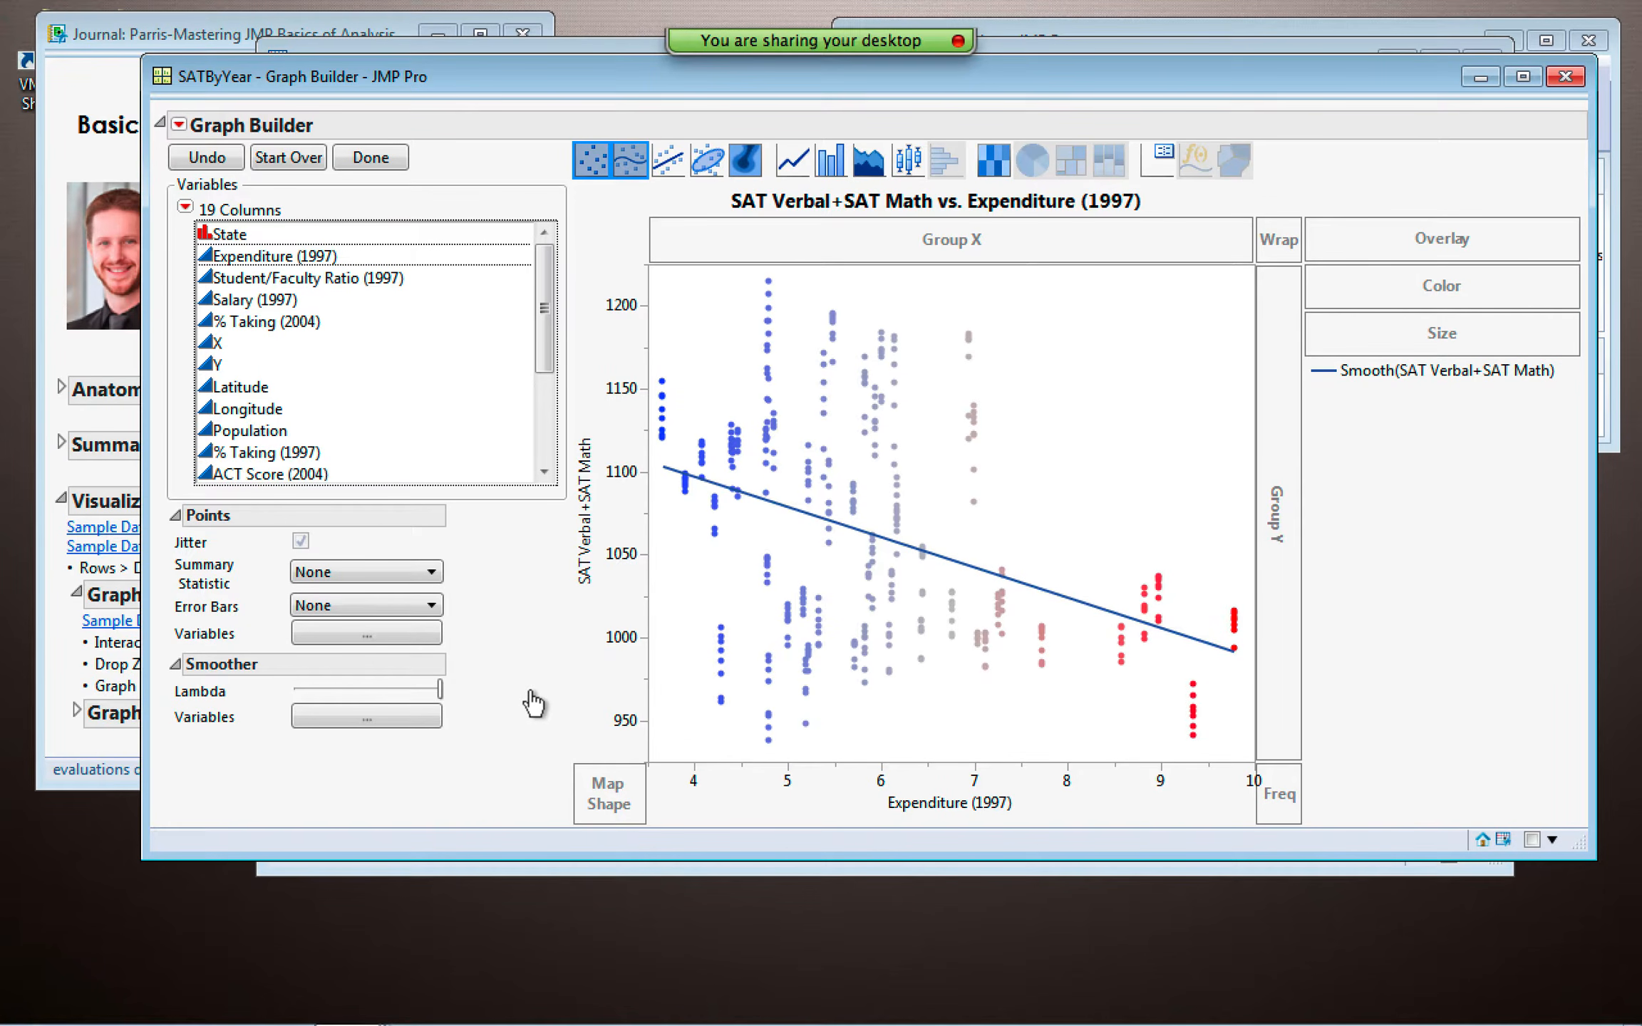
pyautogui.press('Left')
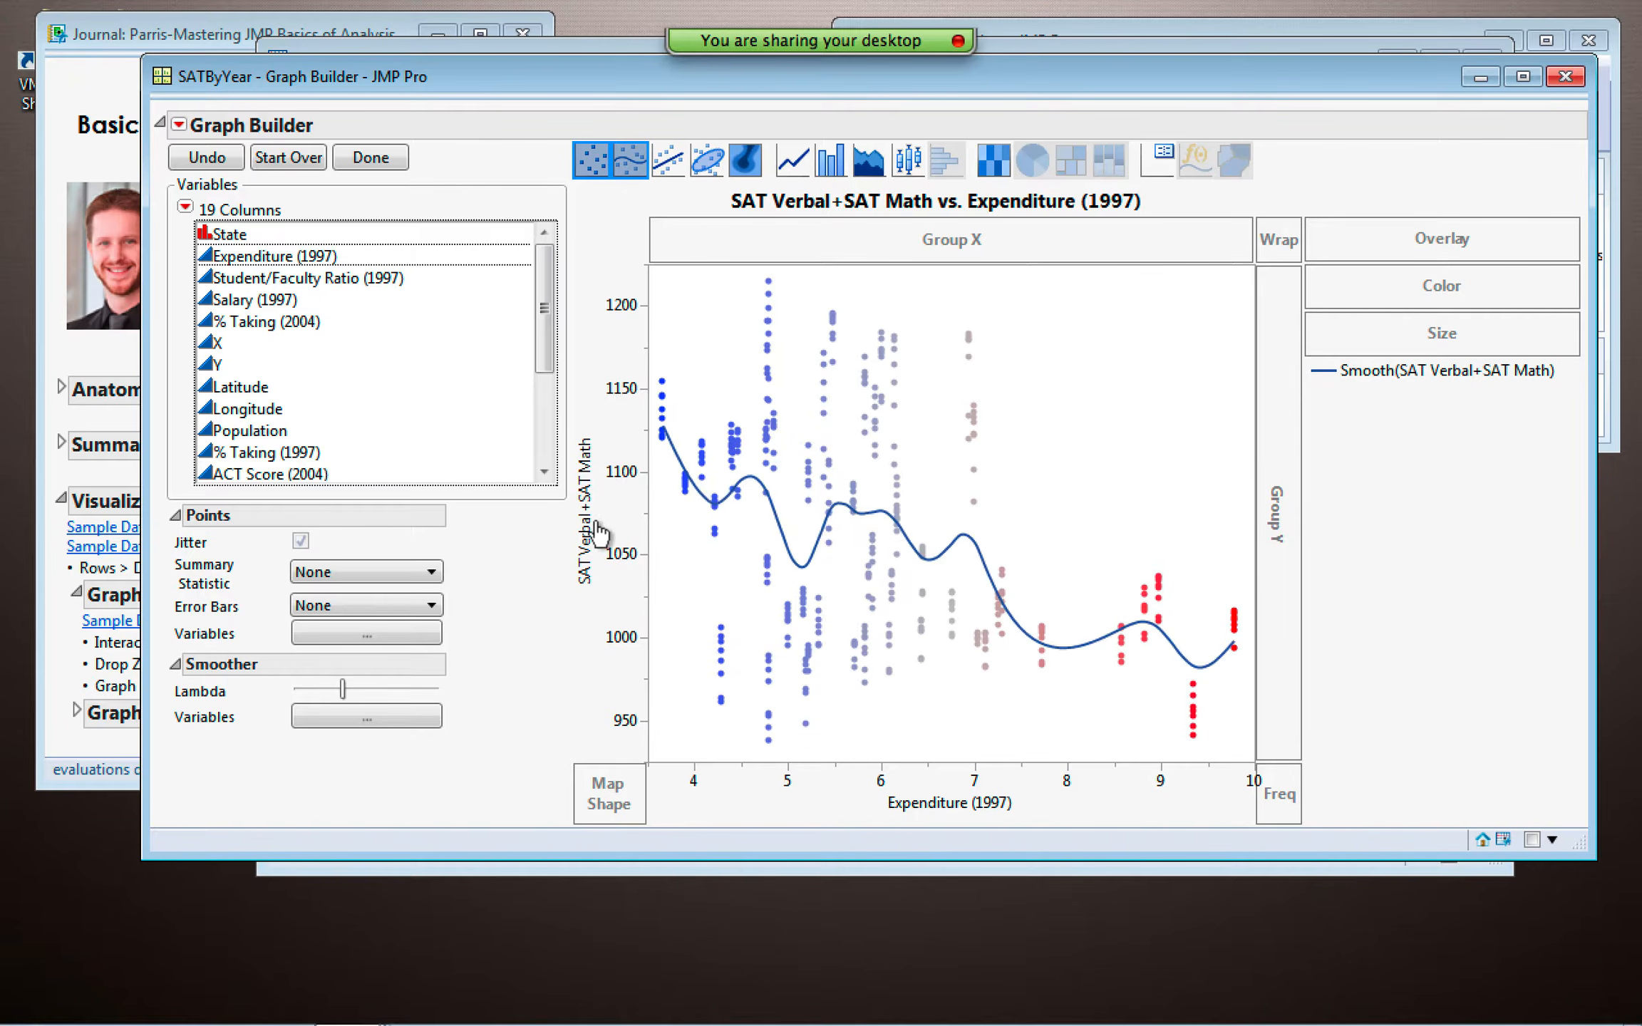
pyautogui.click(428, 689)
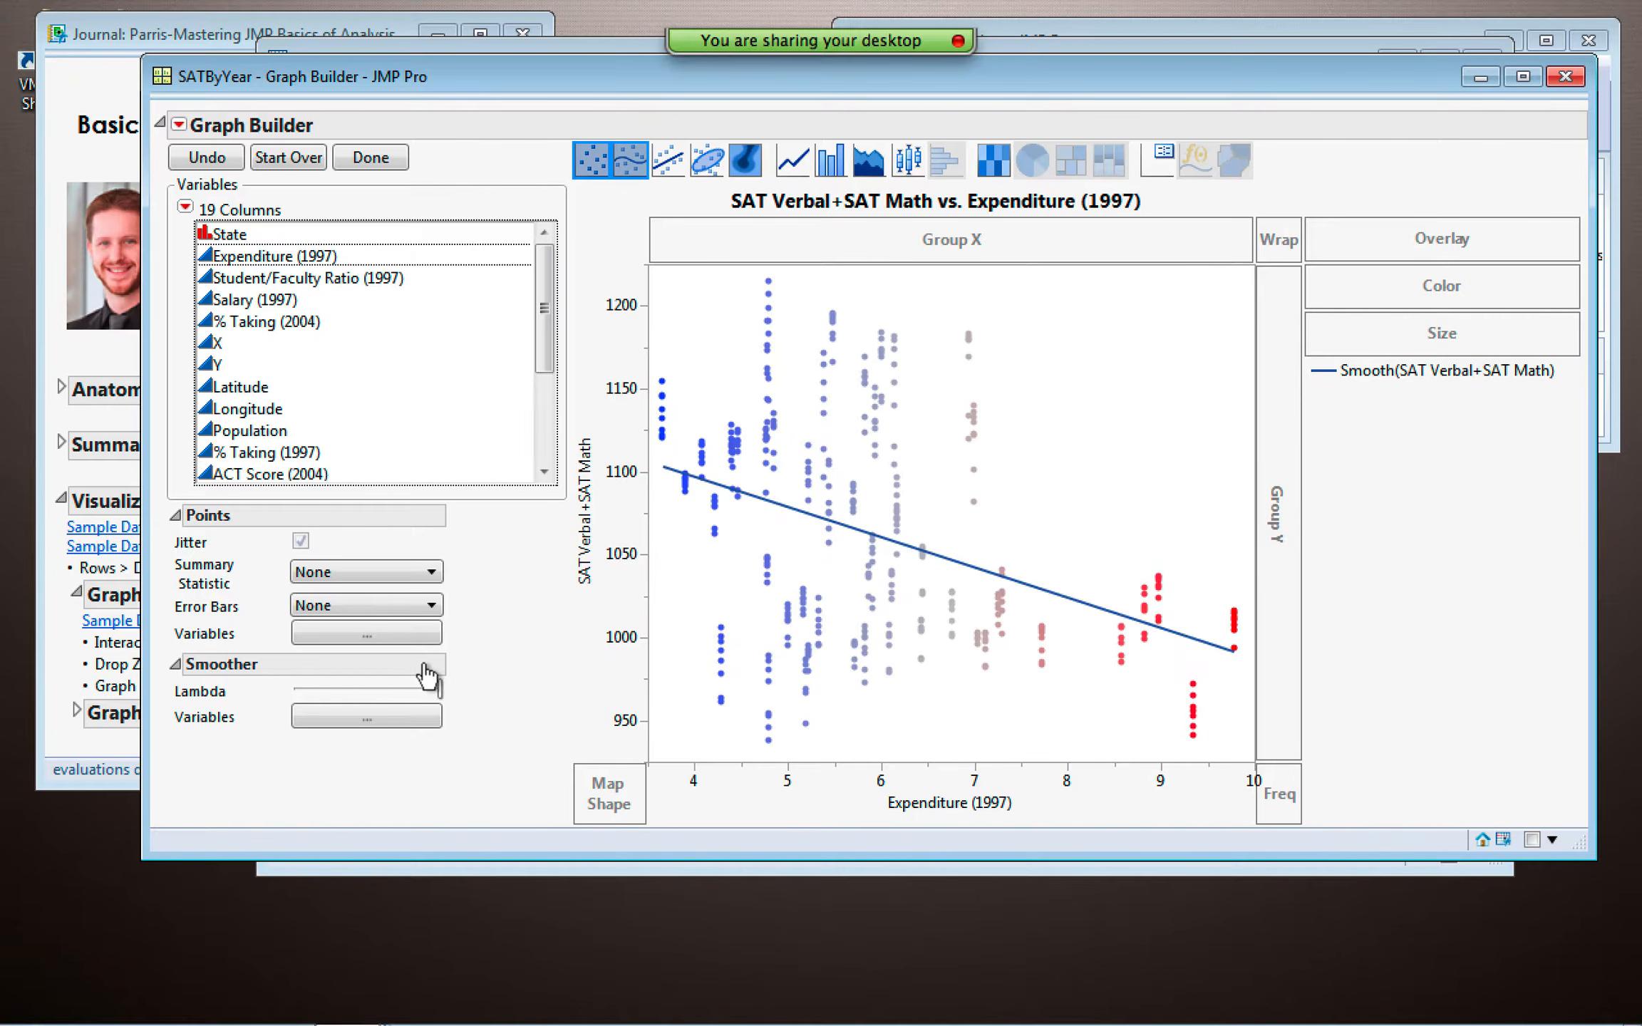
pyautogui.click(305, 689)
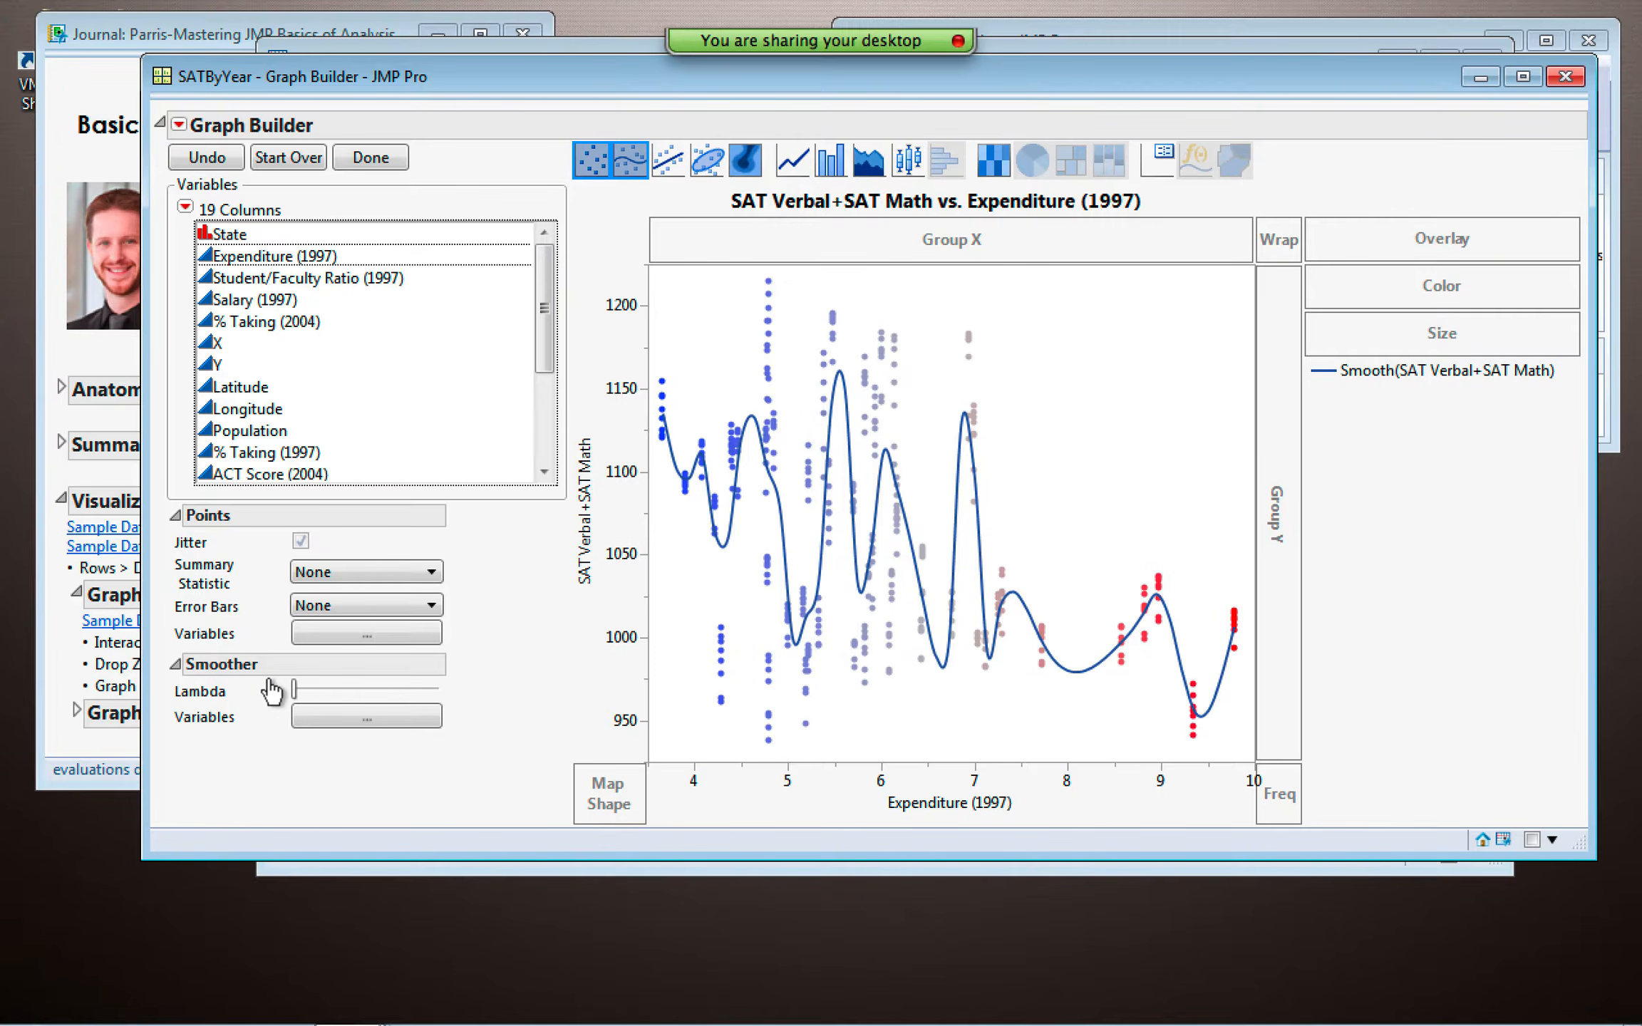
pyautogui.moveTo(293, 689); pyautogui.dragTo(328, 718)
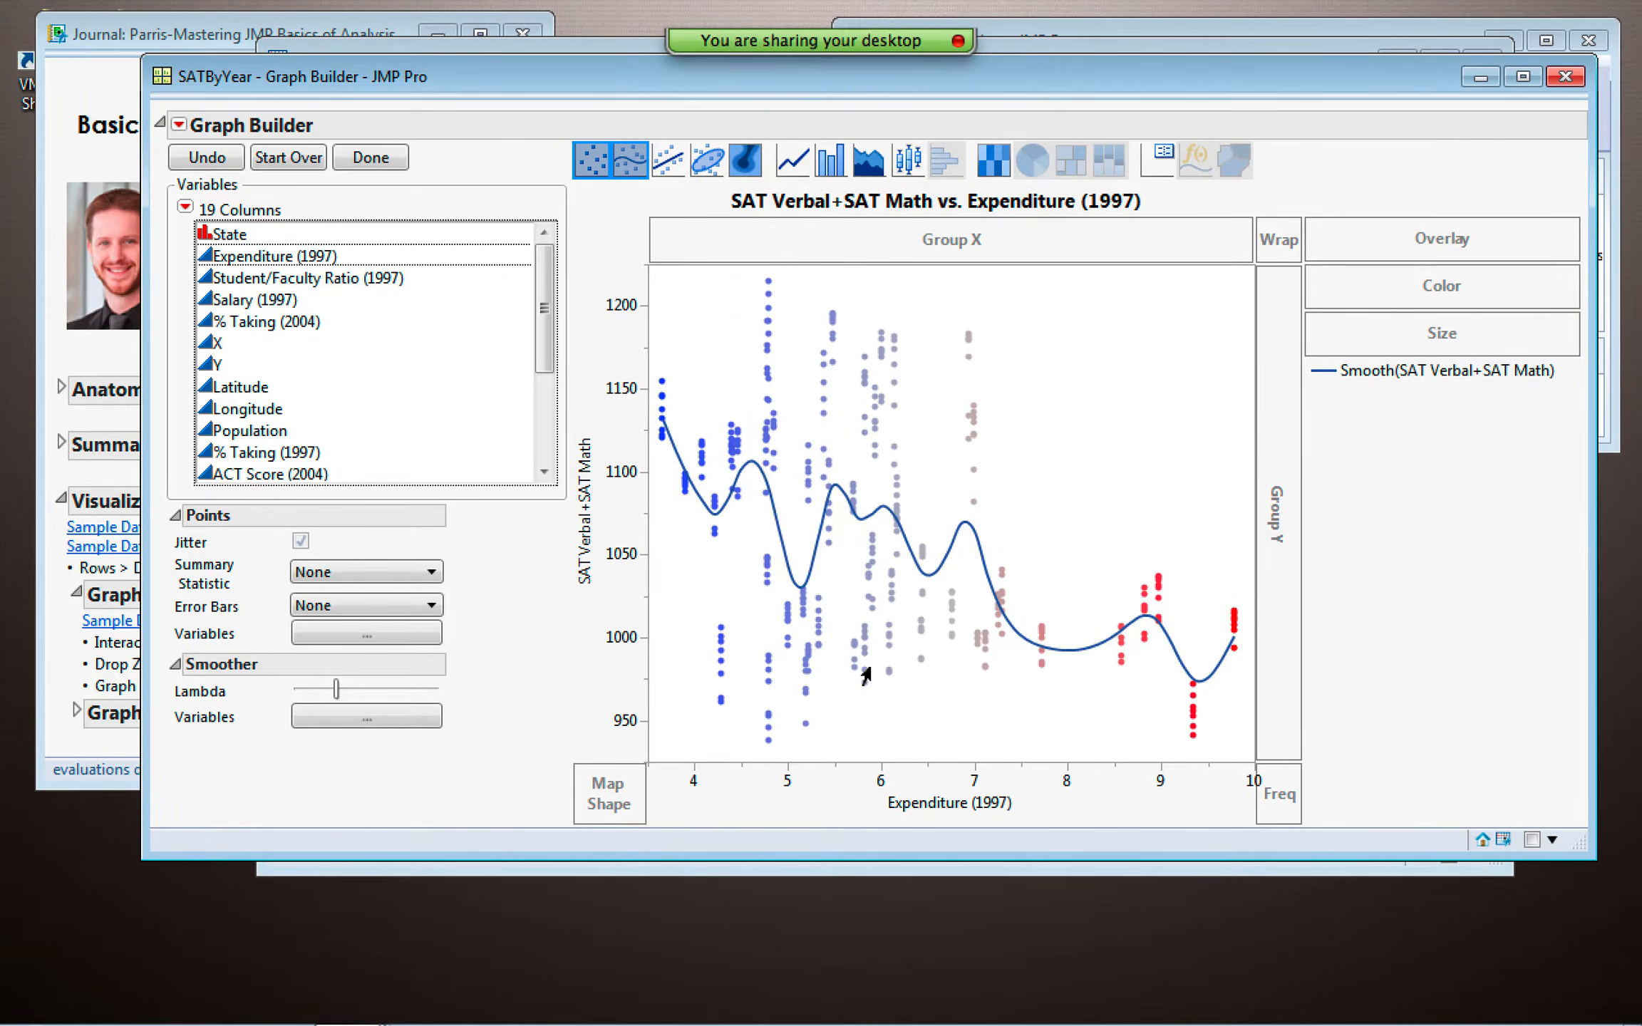
pyautogui.moveTo(858, 657)
# - Replace the smoother with a line of fit and try the Quadratic degree, ending with Cubic
pyautogui.click(664, 167)
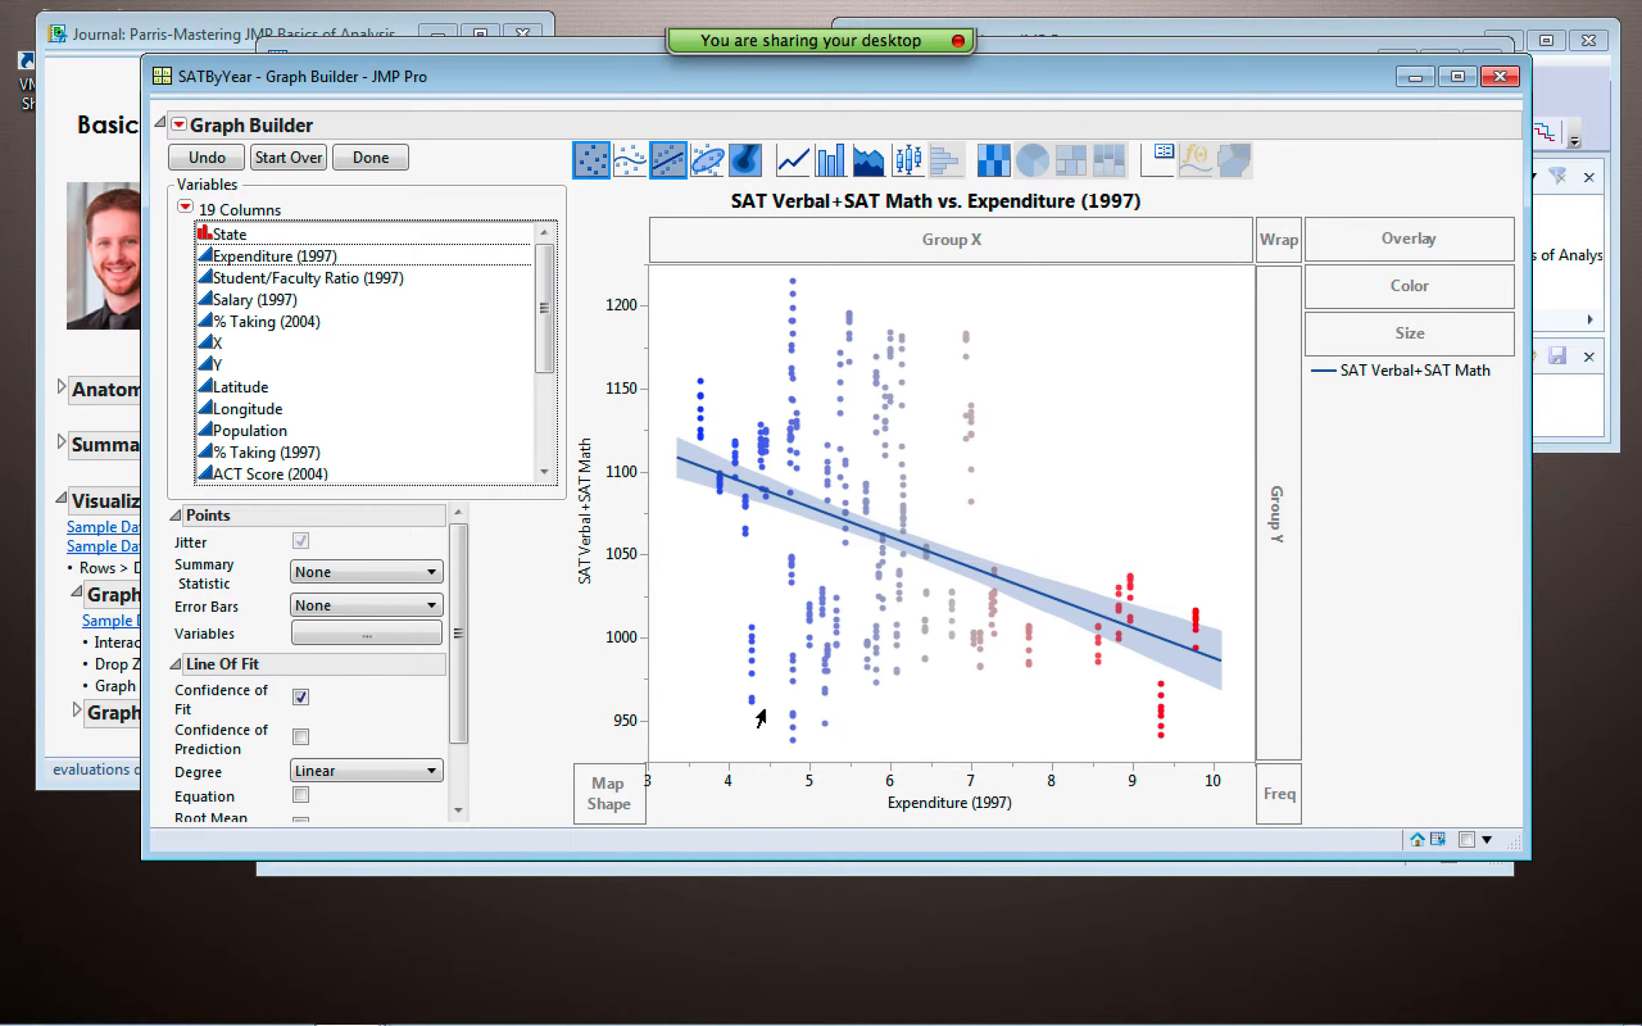
pyautogui.scroll(-2, 360, 752)
pyautogui.click(349, 690)
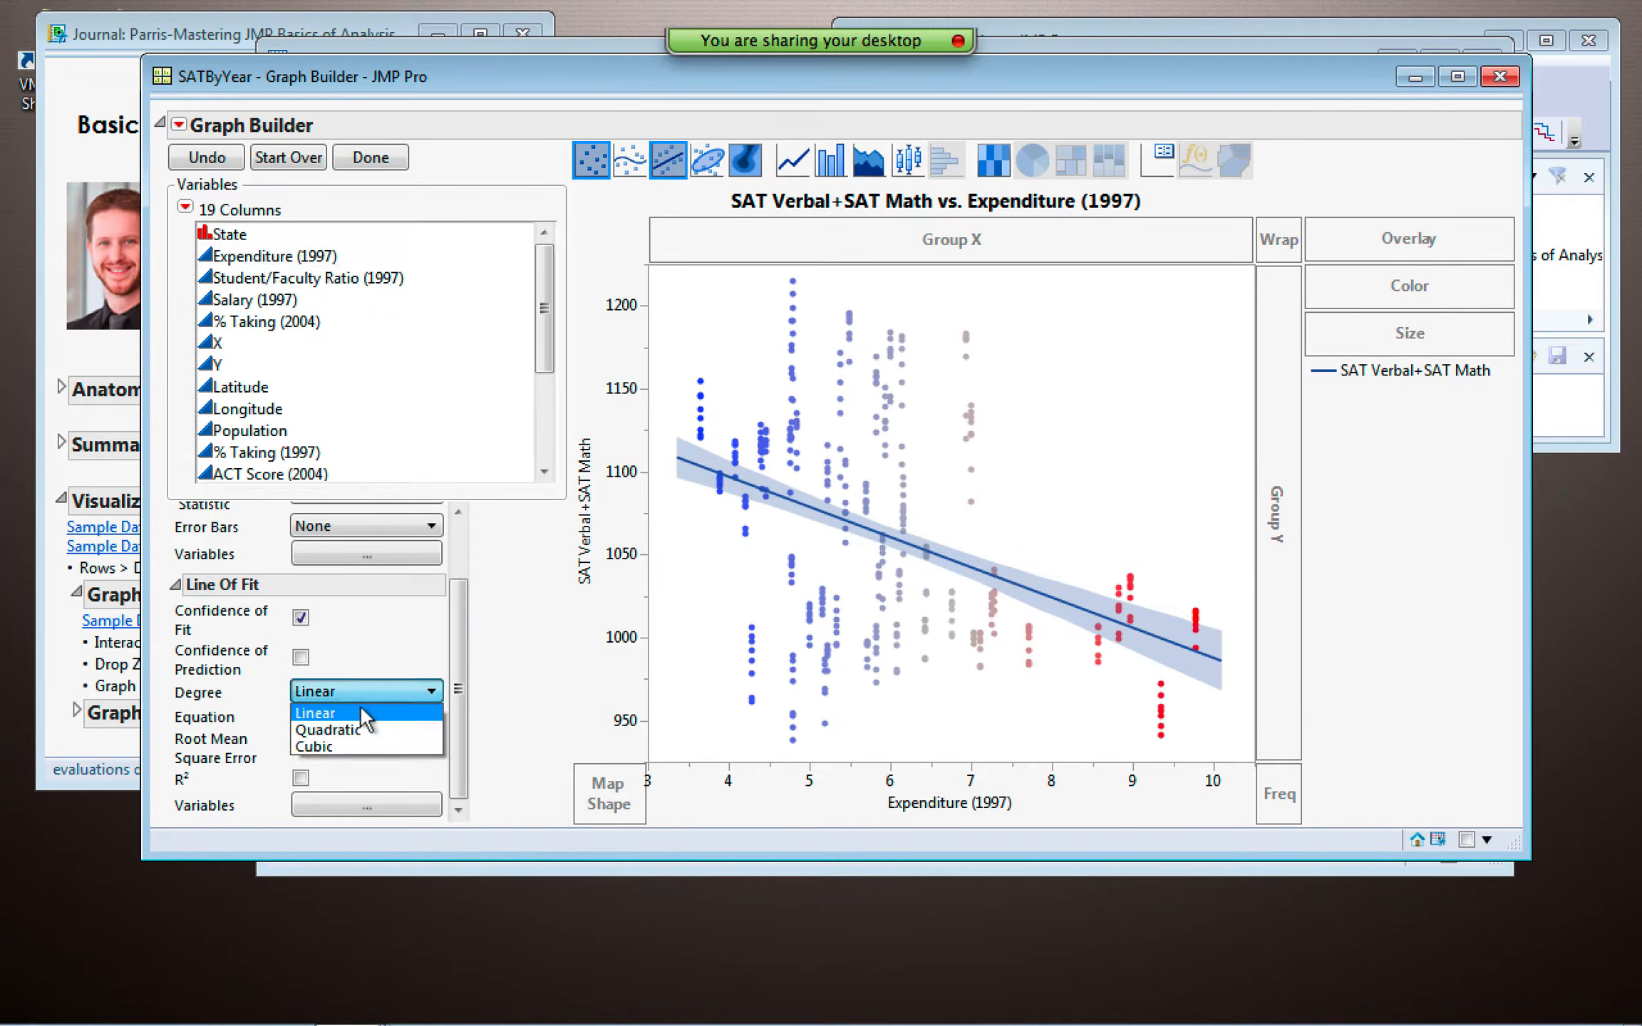
pyautogui.click(364, 729)
pyautogui.click(394, 691)
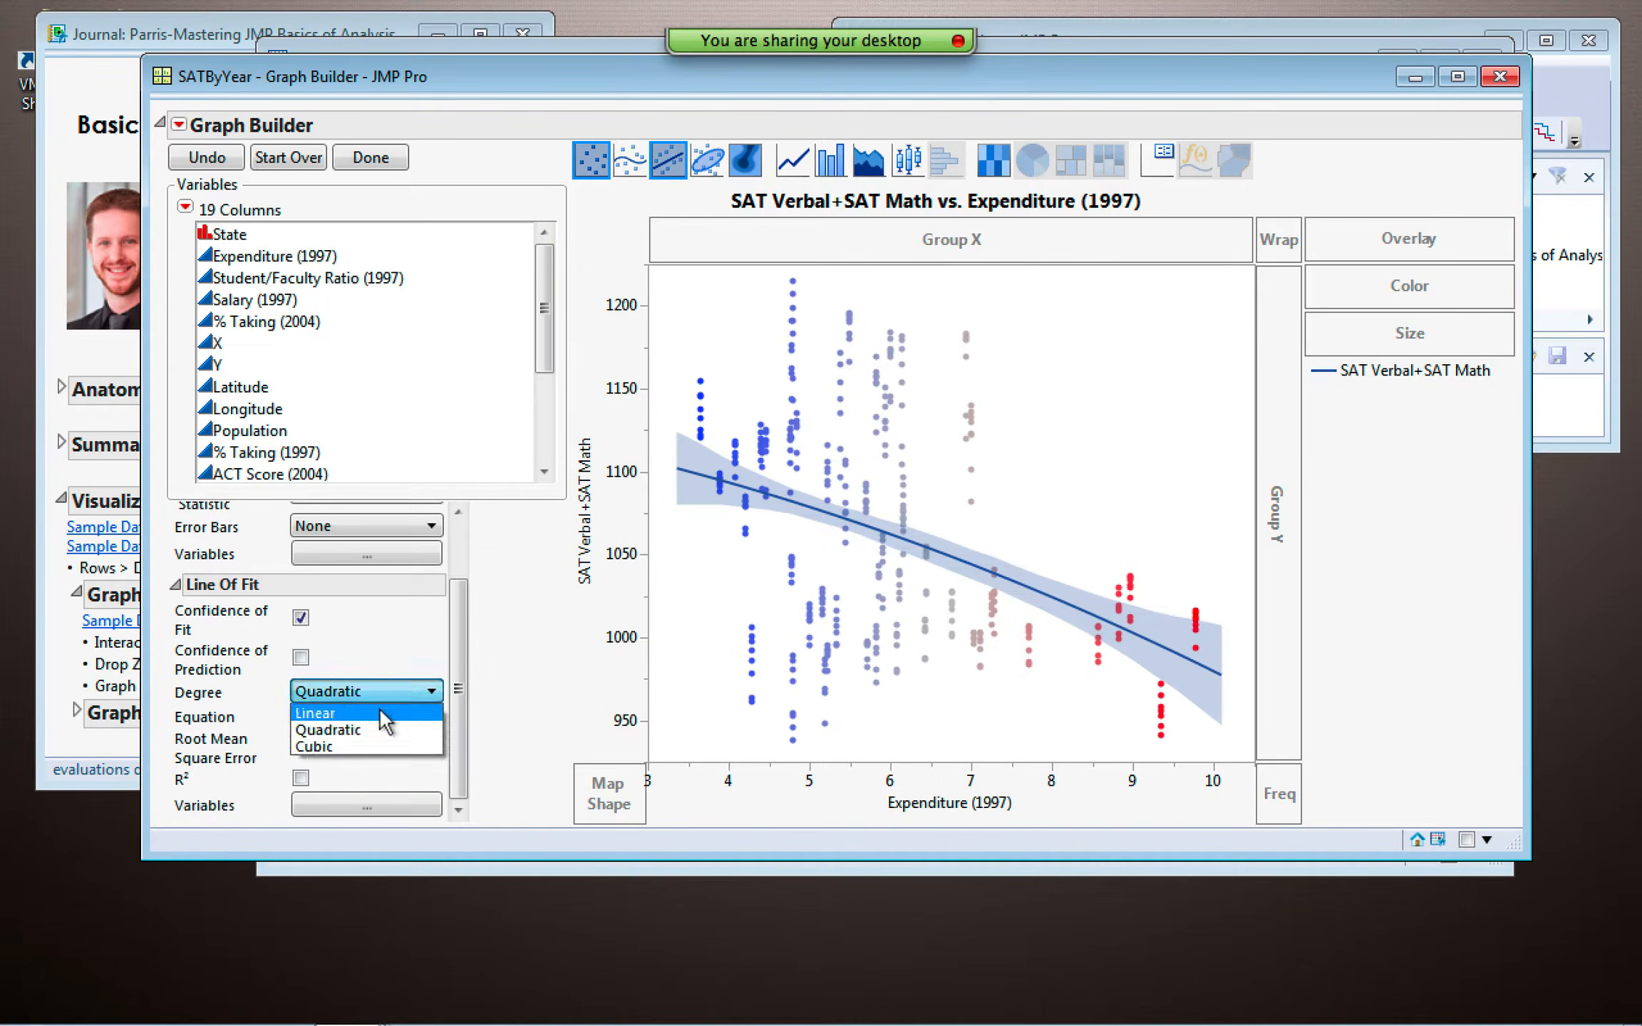
pyautogui.click(386, 745)
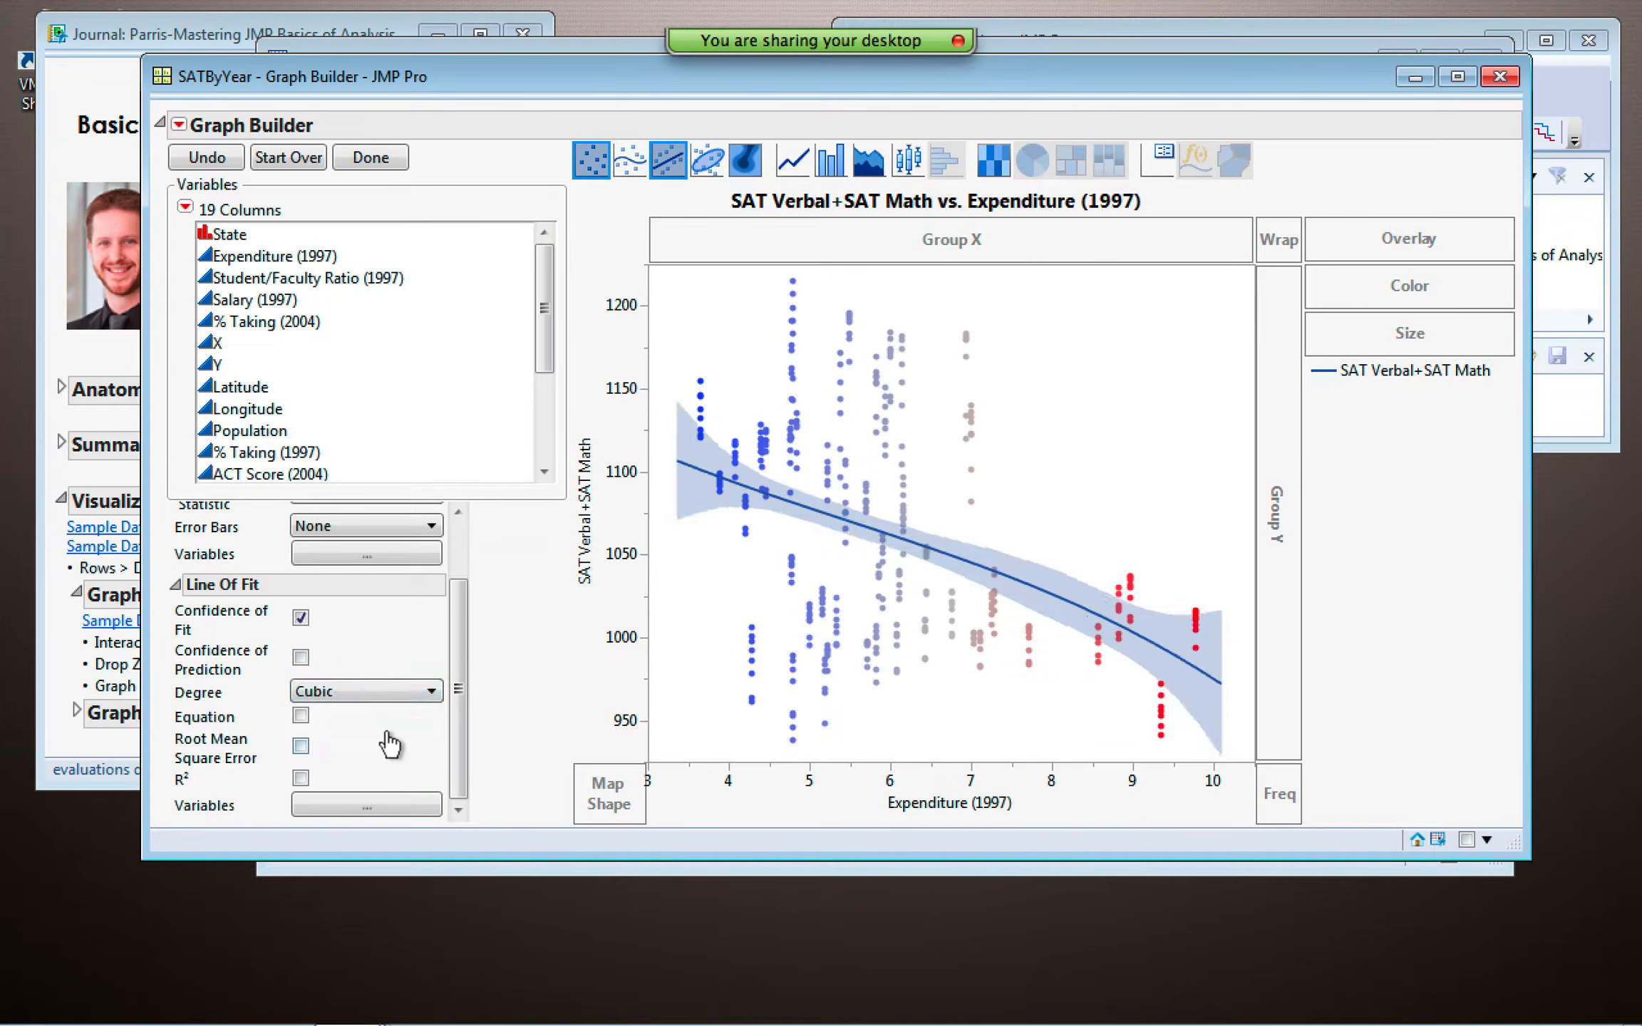
# - Display the cubic fit's equation and root mean square error, and replace the fit with a density ellipse
pyautogui.click(300, 715)
pyautogui.click(300, 746)
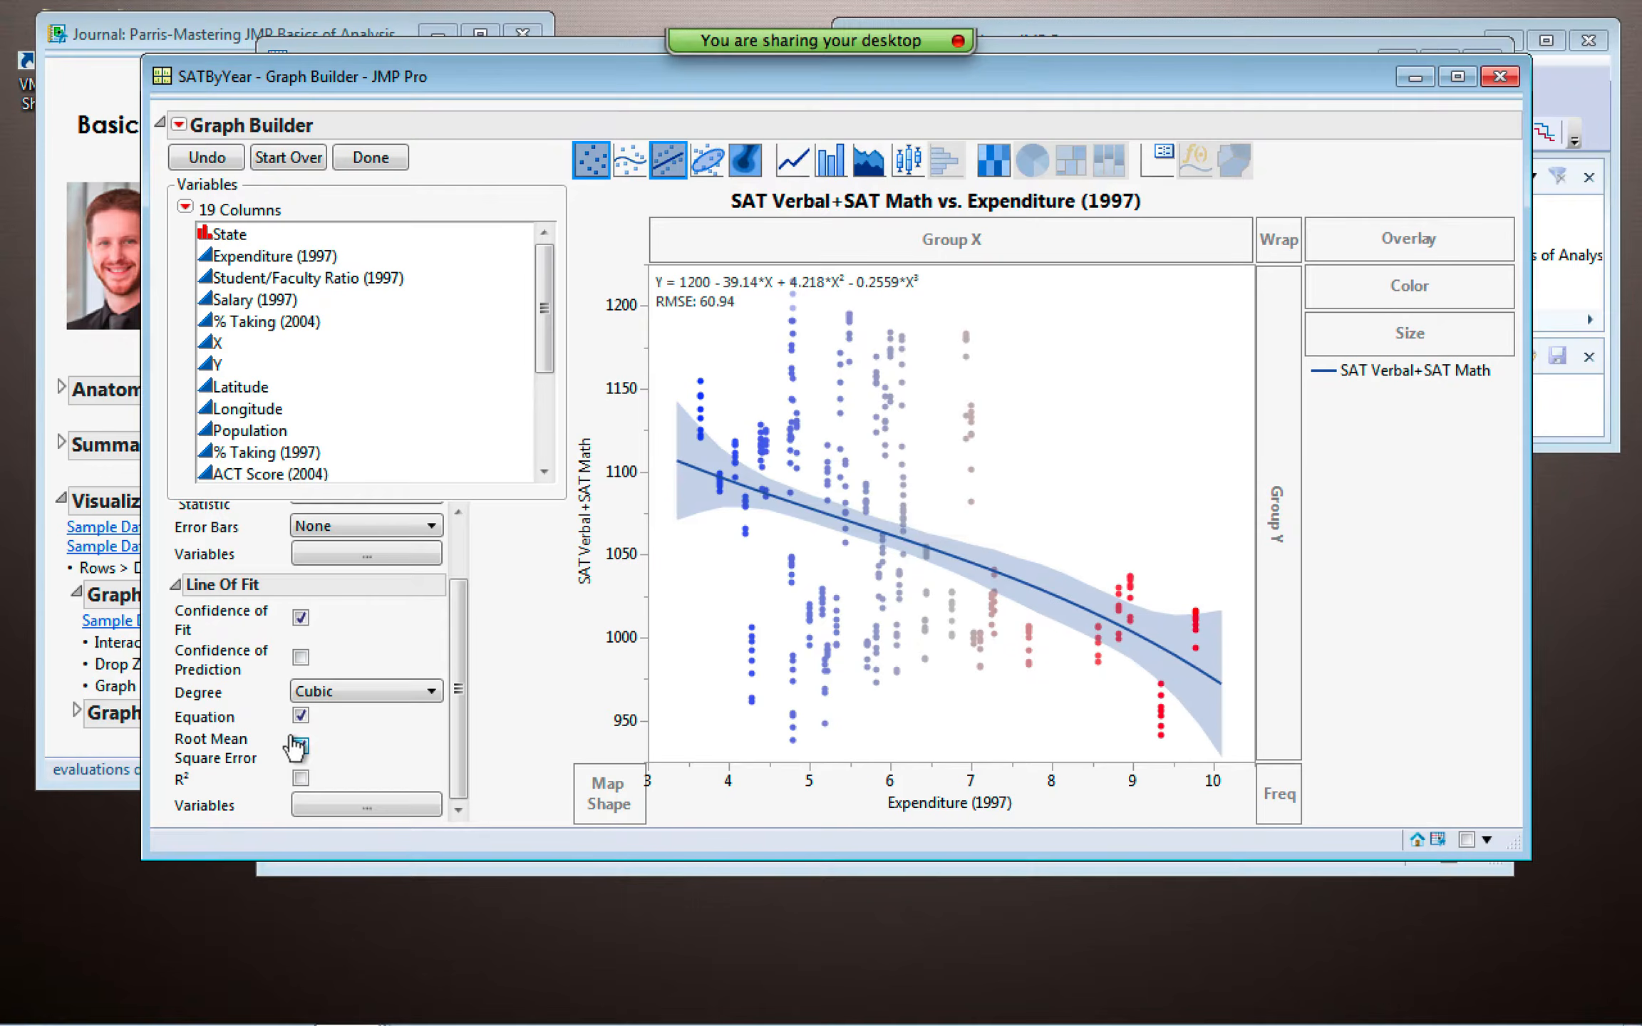
pyautogui.click(697, 161)
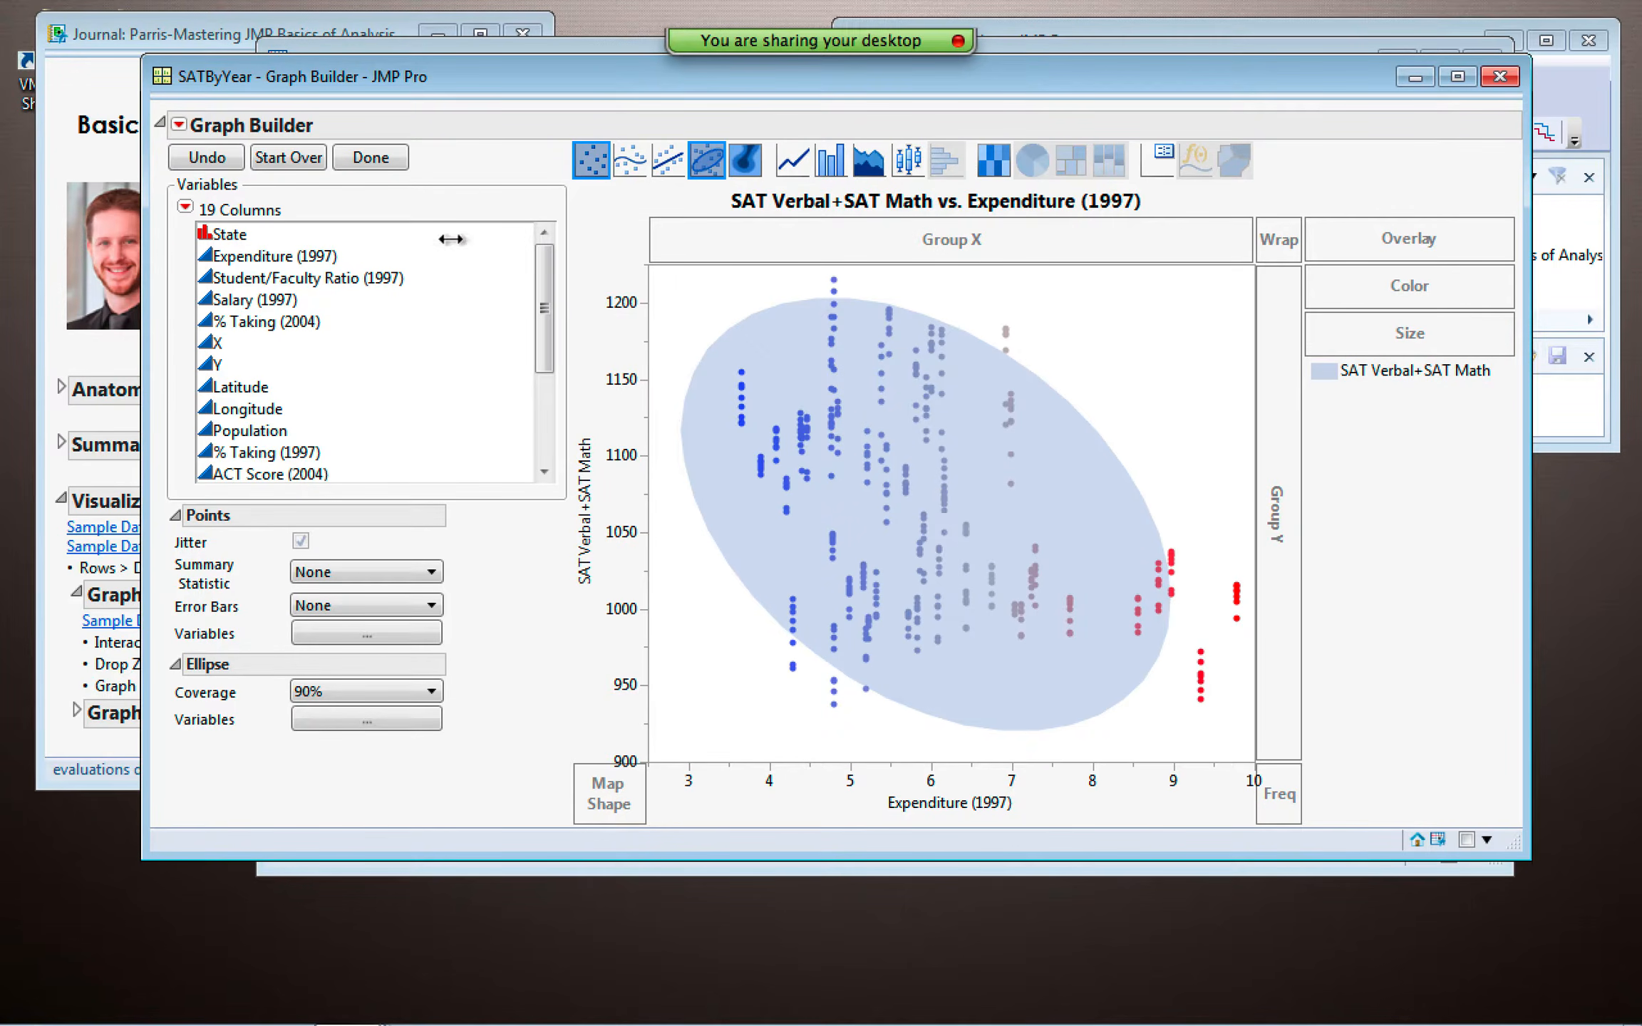
# - Start the graph over and assign State as the map shape
pyautogui.click(271, 160)
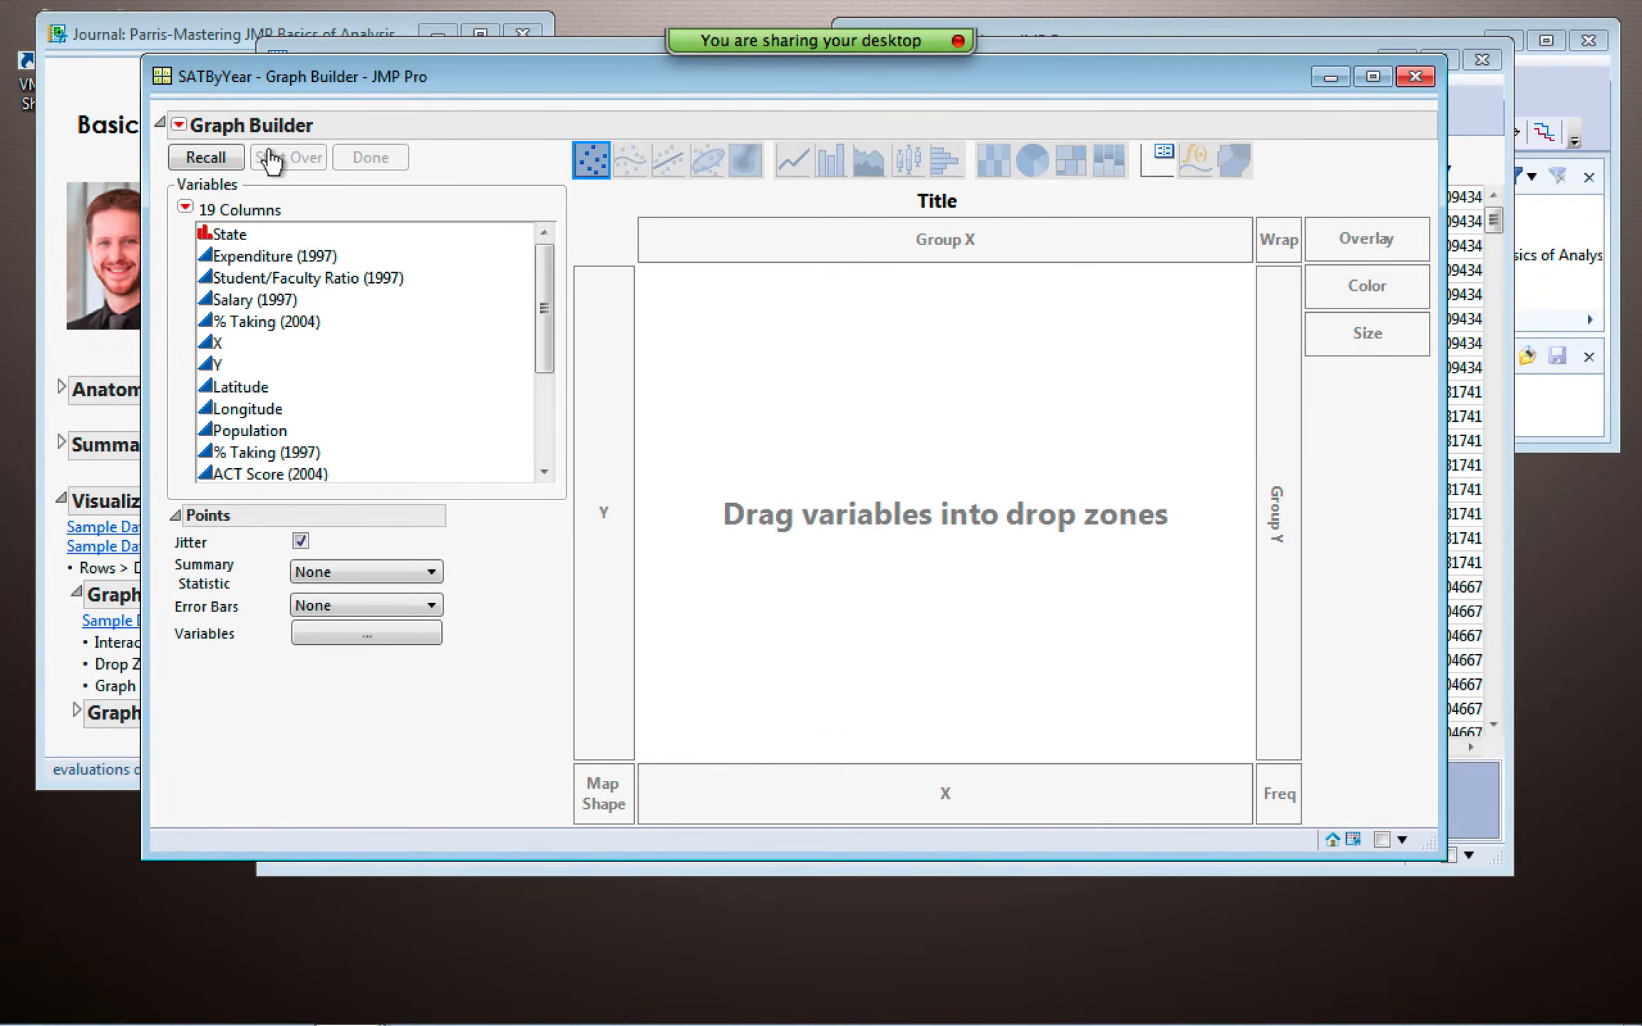
pyautogui.scroll(-1, 538, 407)
pyautogui.scroll(-2, 538, 406)
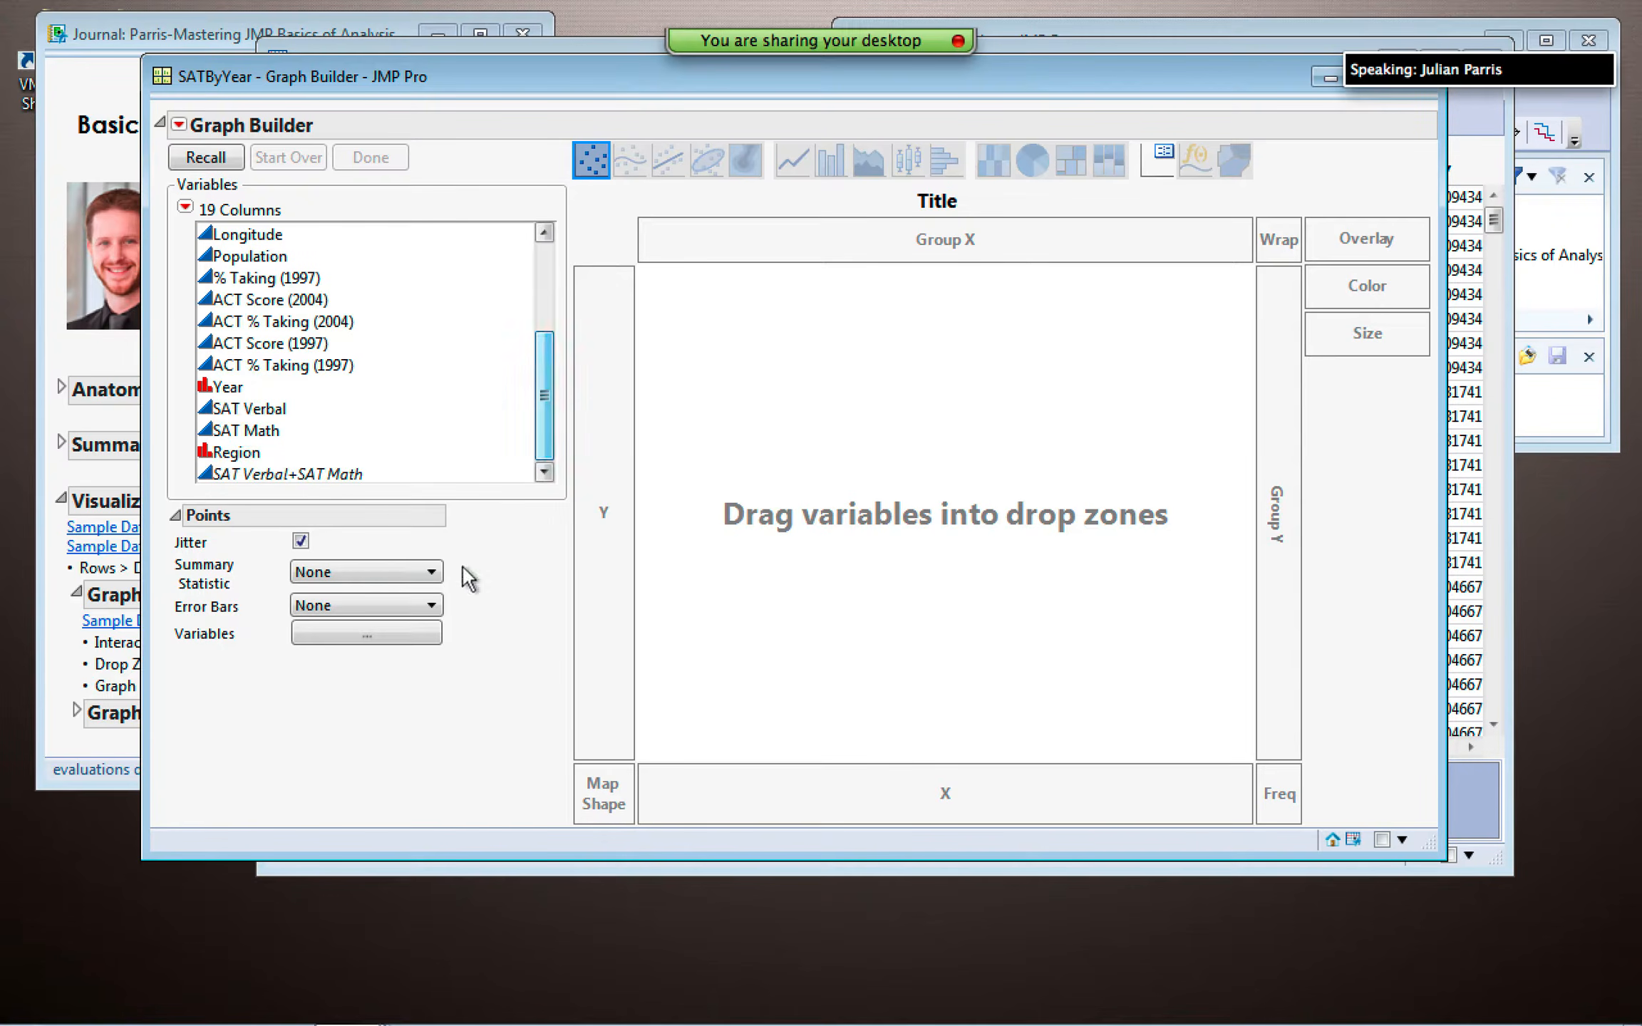
pyautogui.scroll(3, 561, 293)
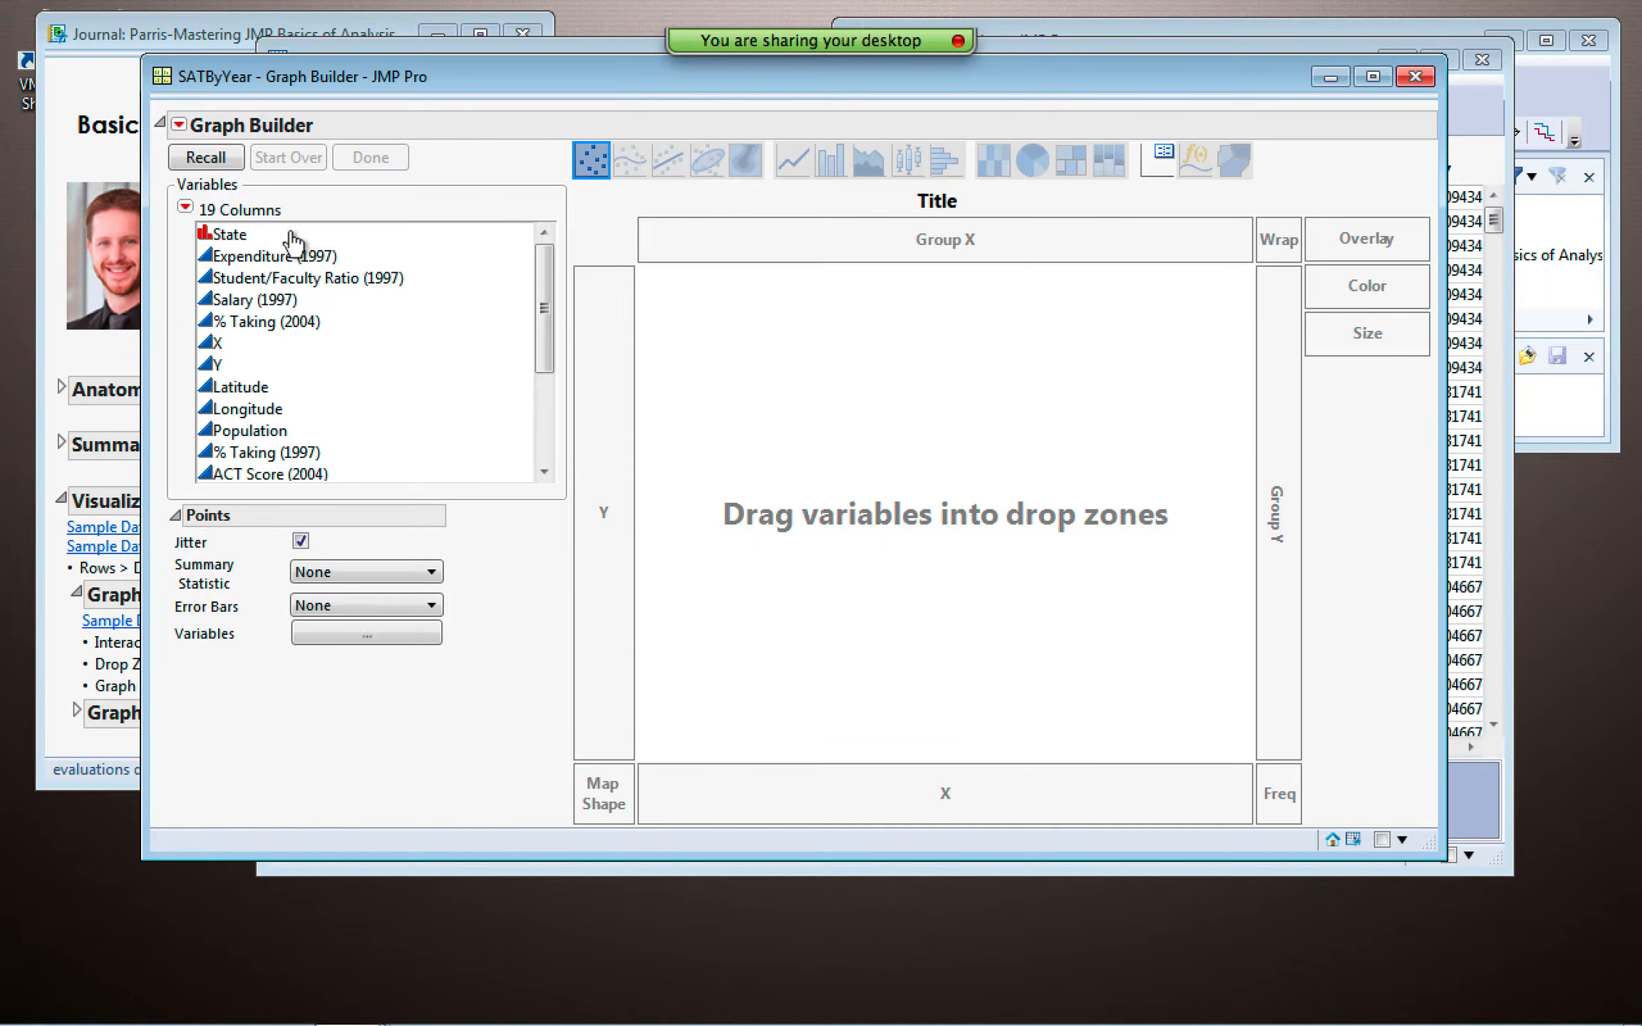
pyautogui.click(214, 234)
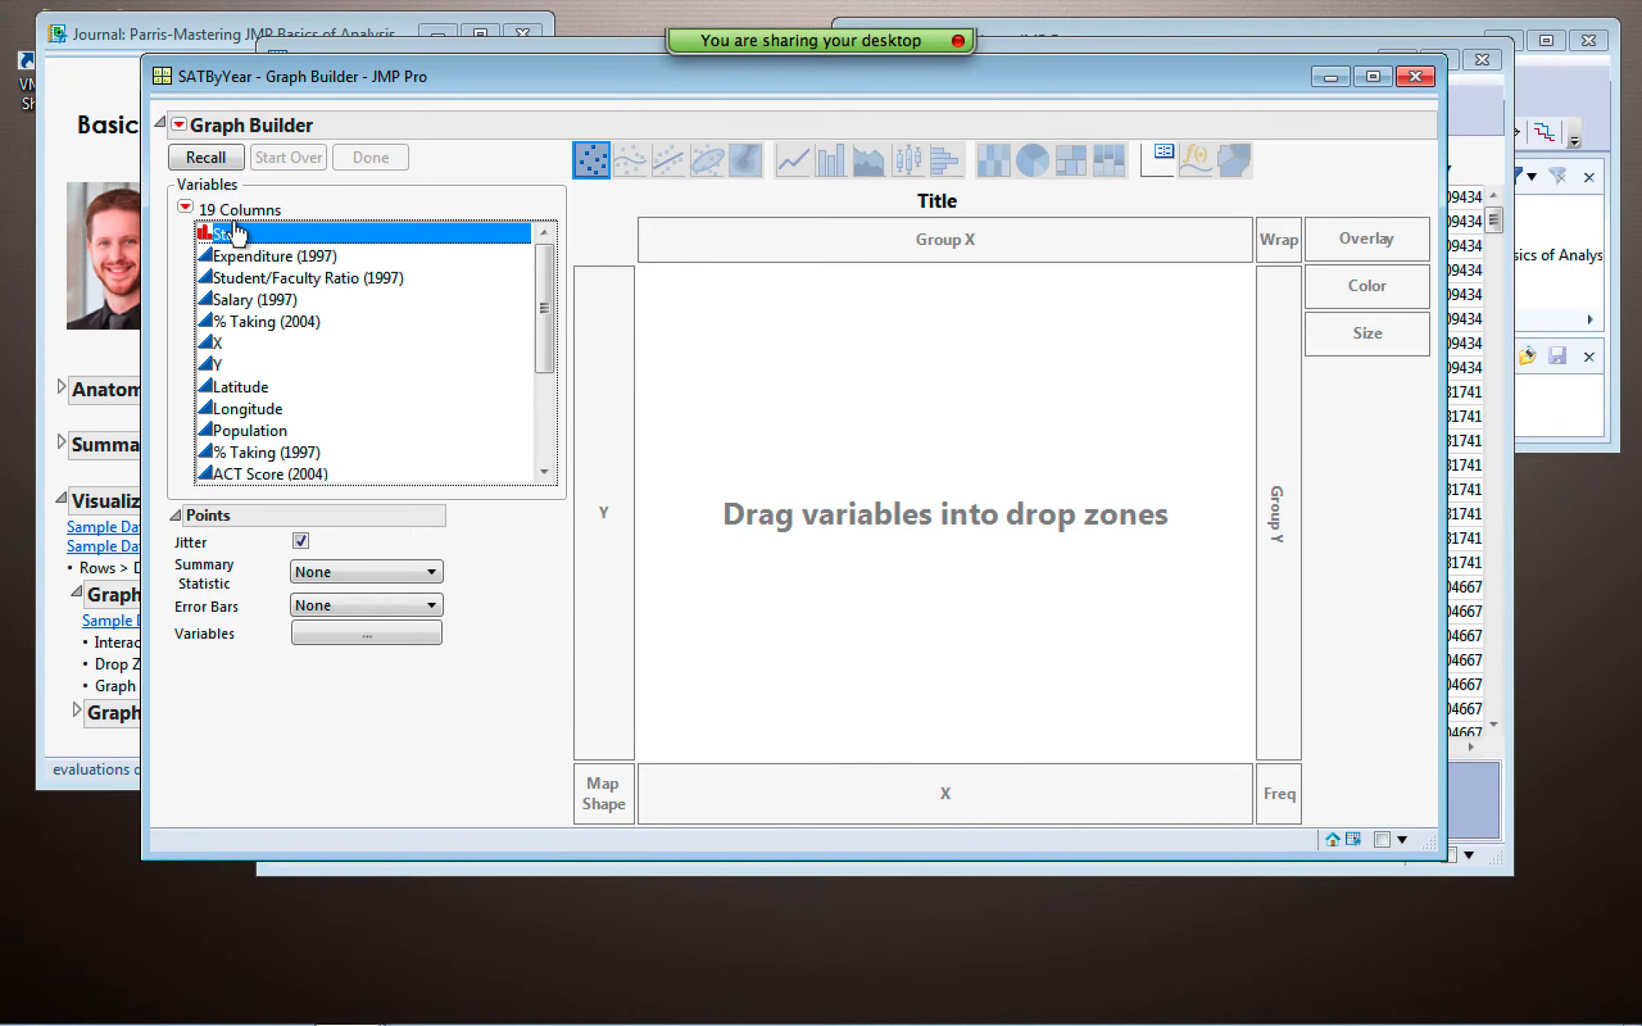
pyautogui.moveTo(231, 233); pyautogui.dragTo(584, 788)
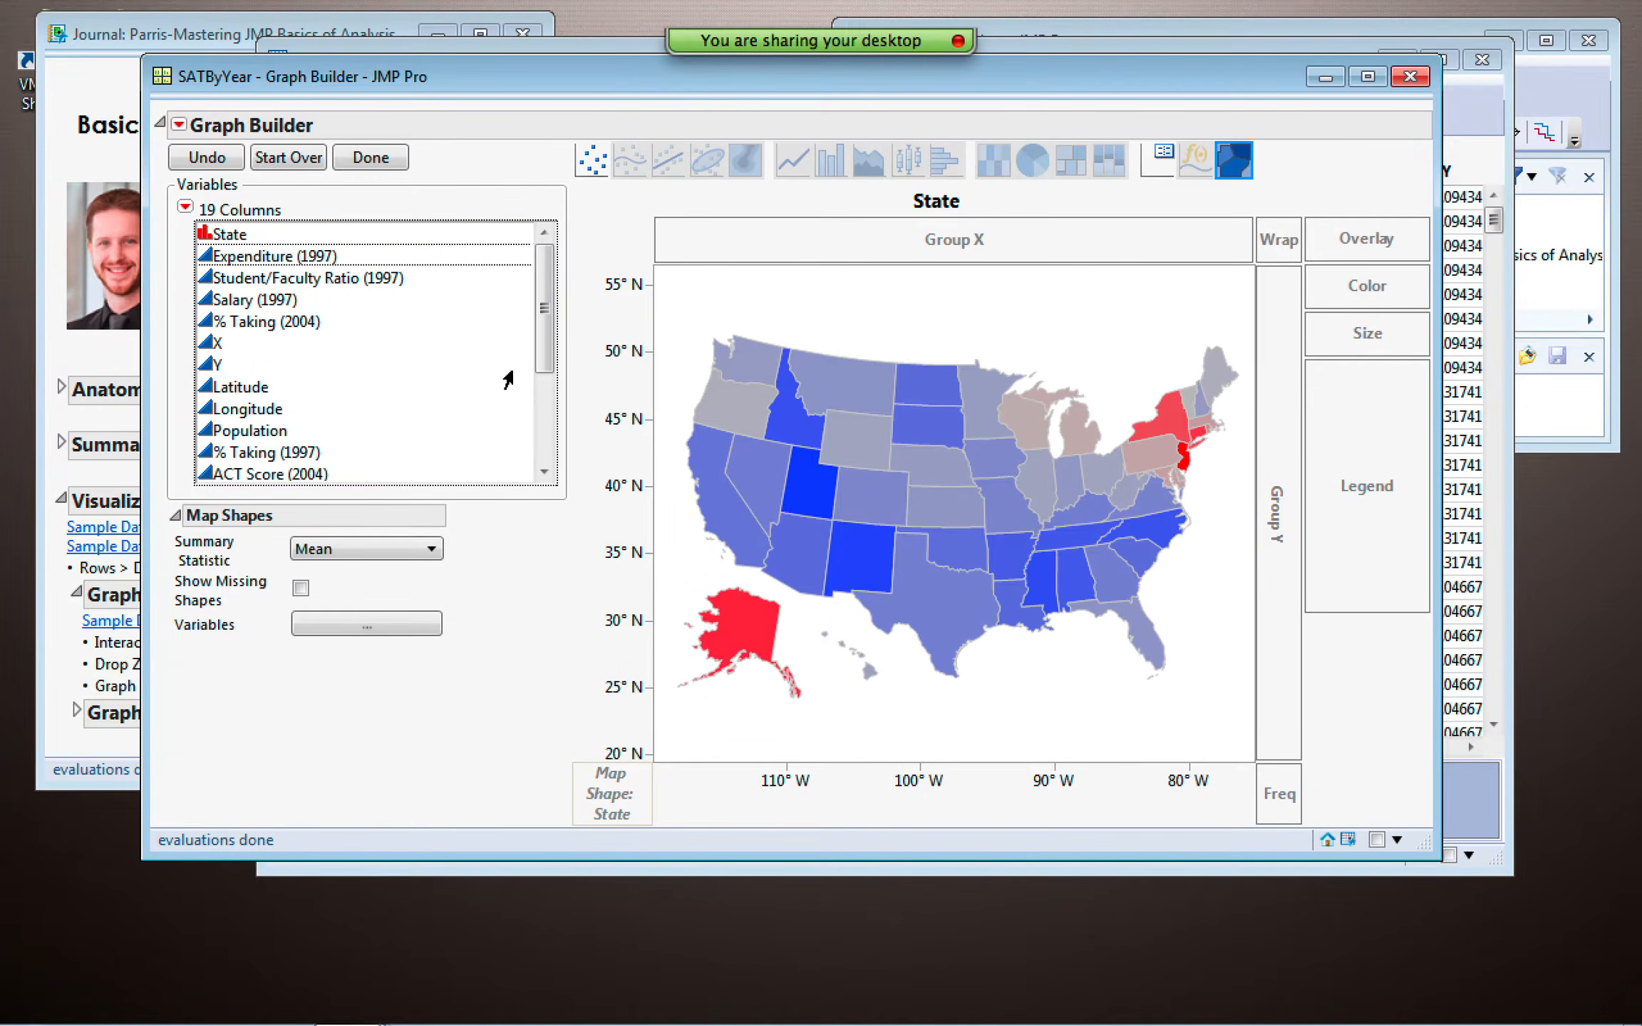
# - Color the states on the map by SAT Verbal+SAT Math
pyautogui.scroll(-3, 428, 399)
pyautogui.click(298, 472)
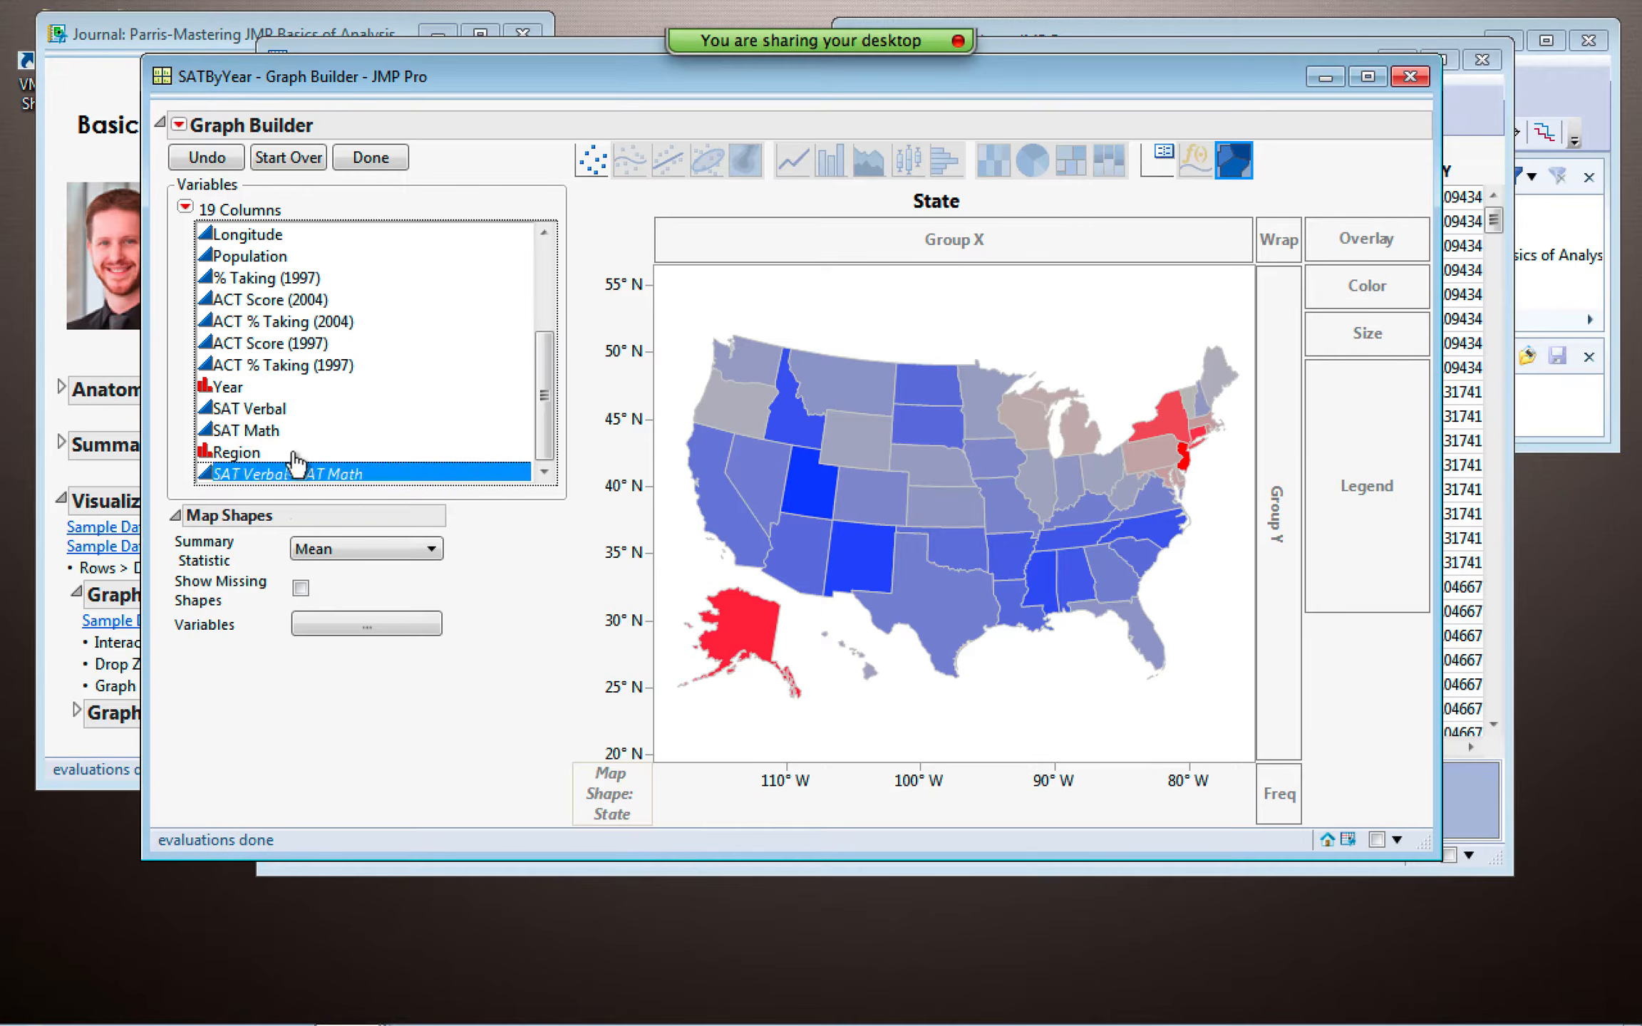
pyautogui.moveTo(296, 462); pyautogui.dragTo(901, 477)
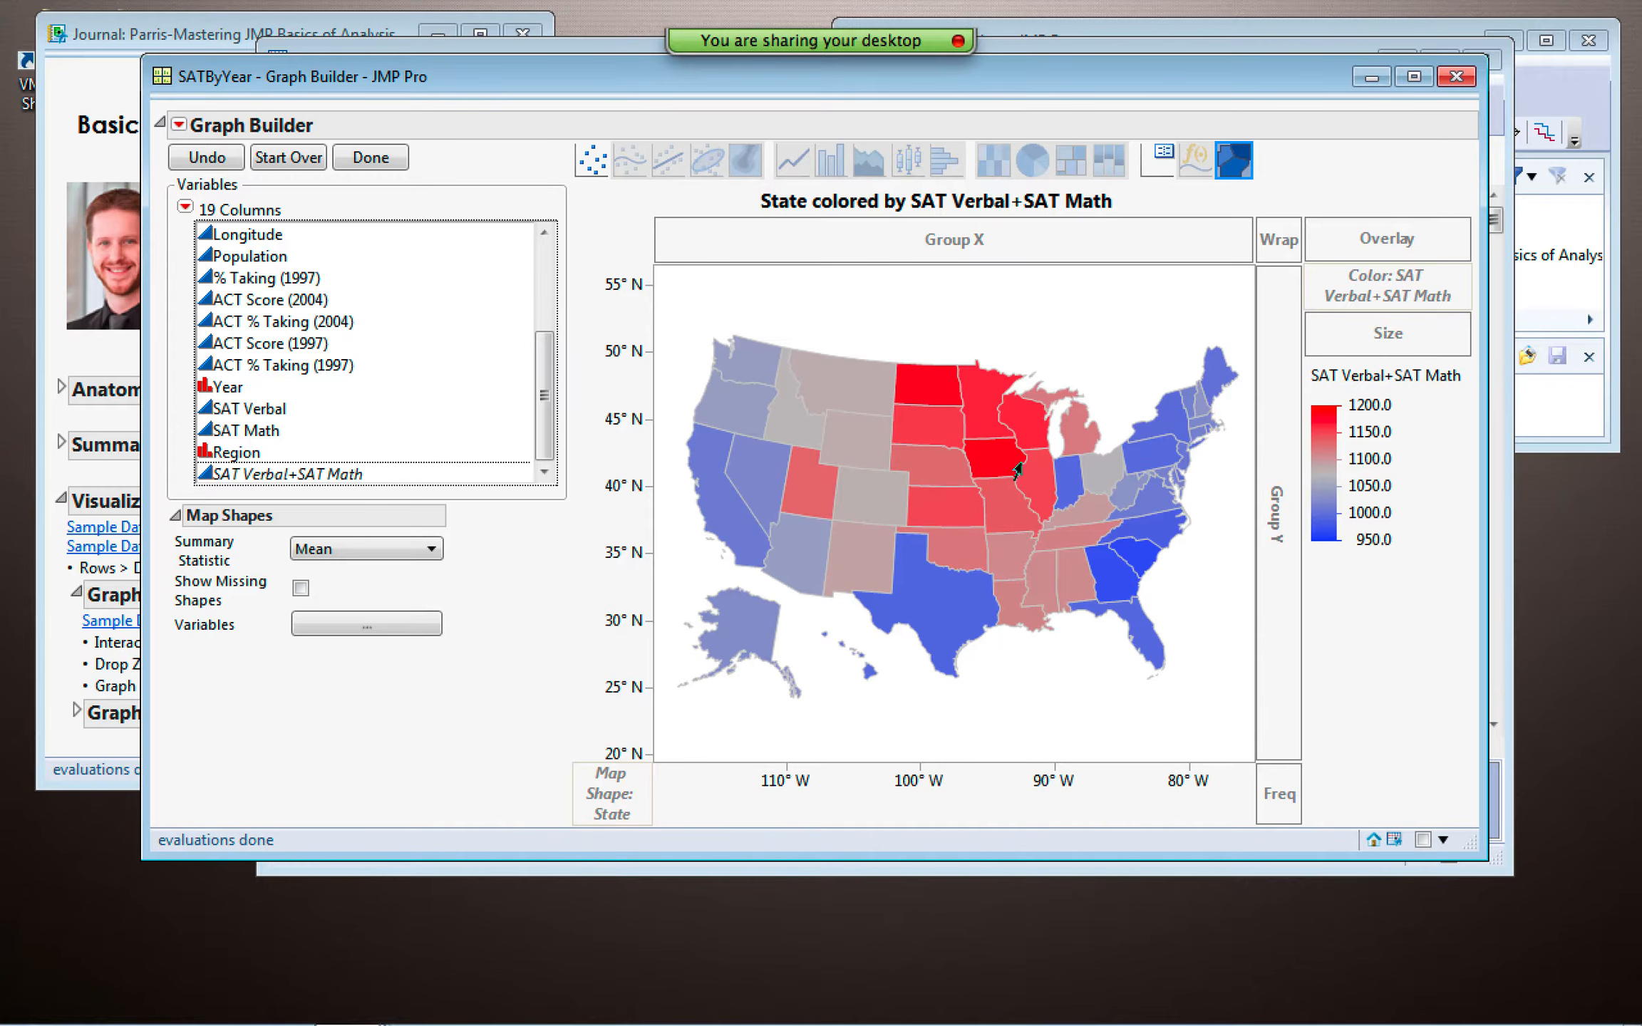
# - Change the map legend's color theme to the sequential White to Blue
pyautogui.doubleClick(1310, 416)
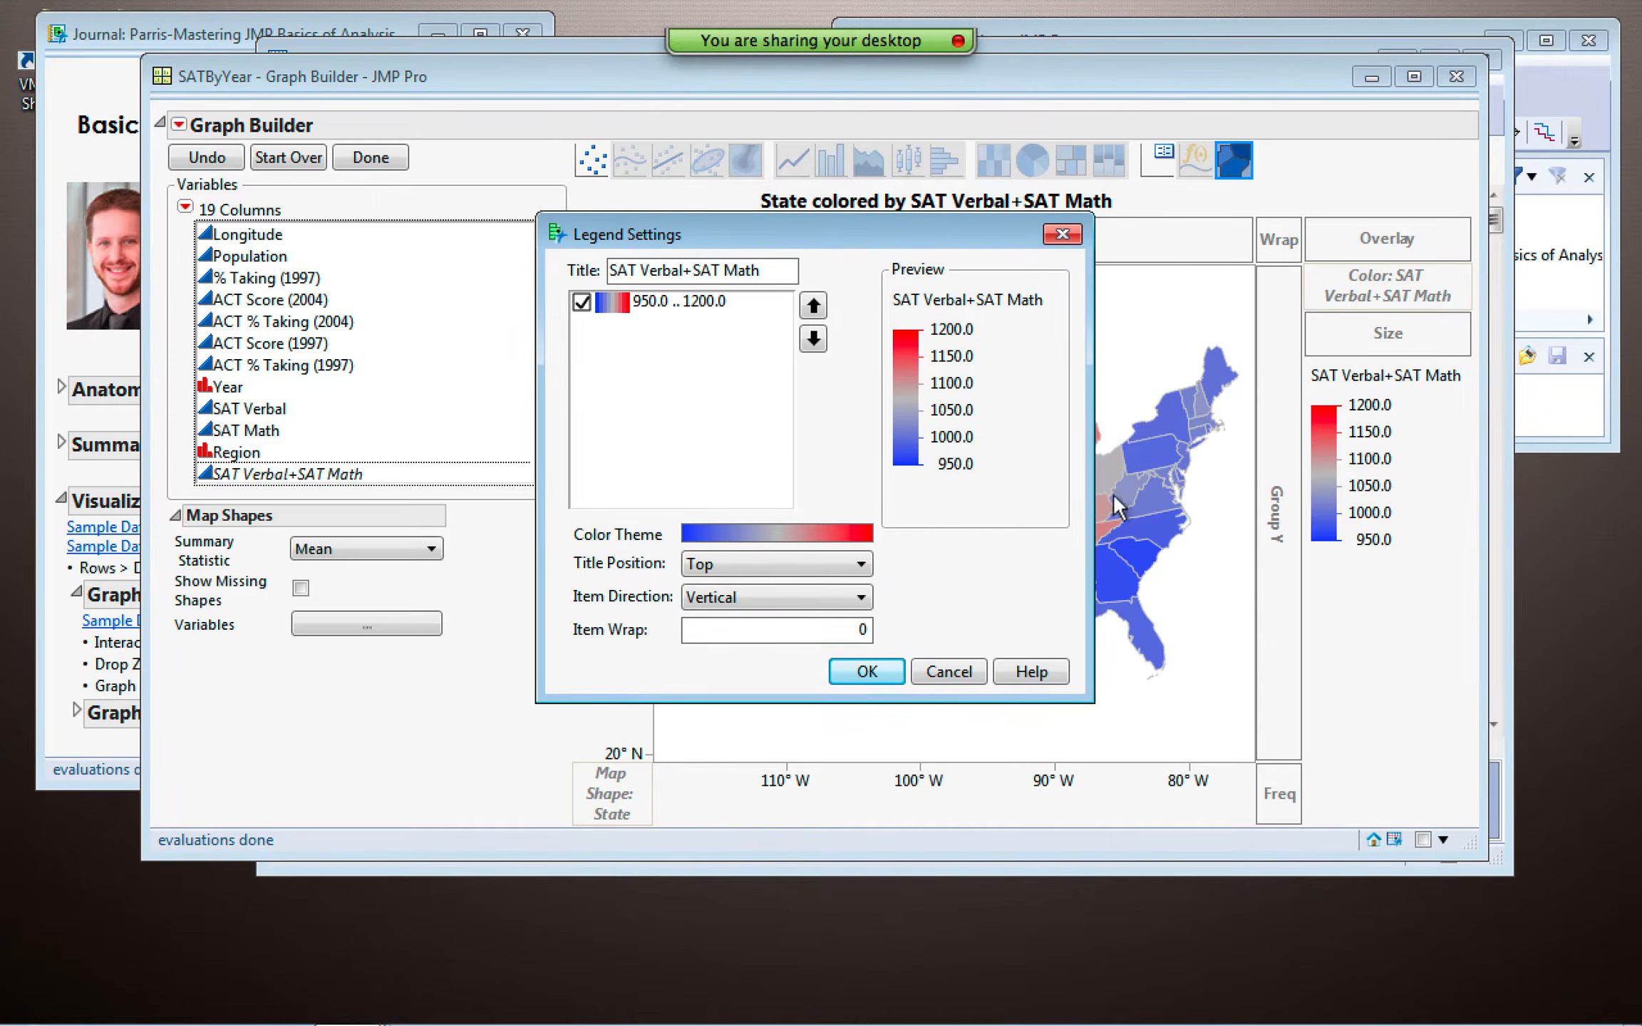
pyautogui.click(746, 529)
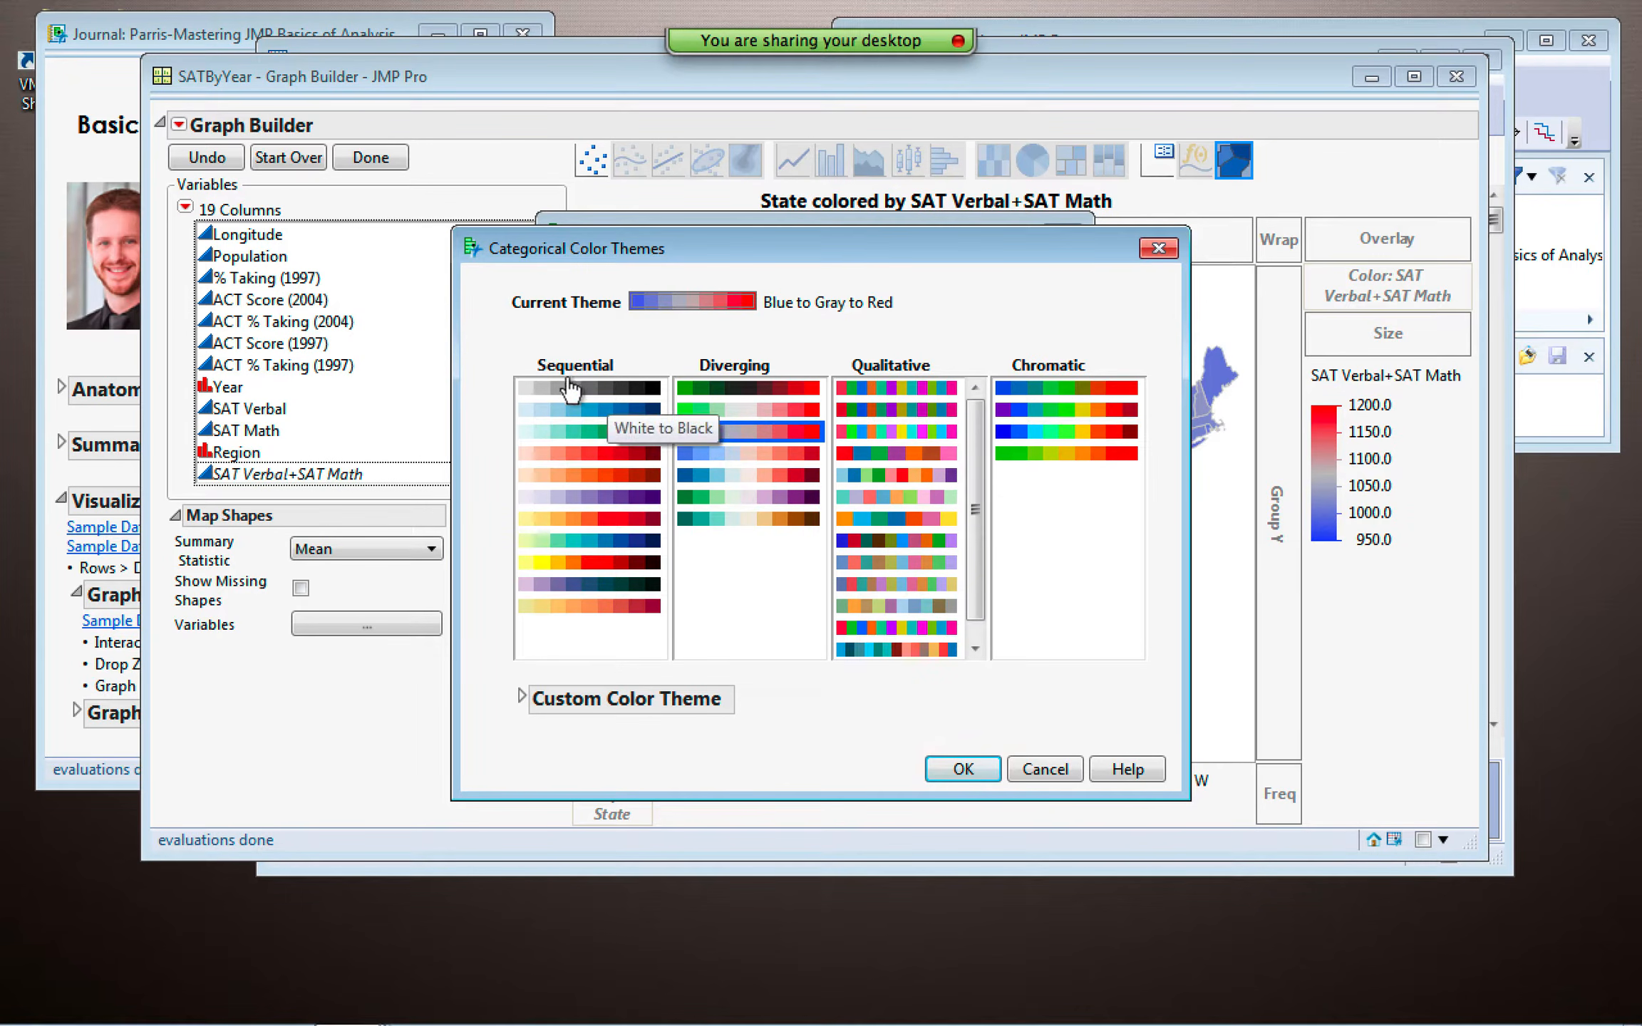
pyautogui.click(576, 409)
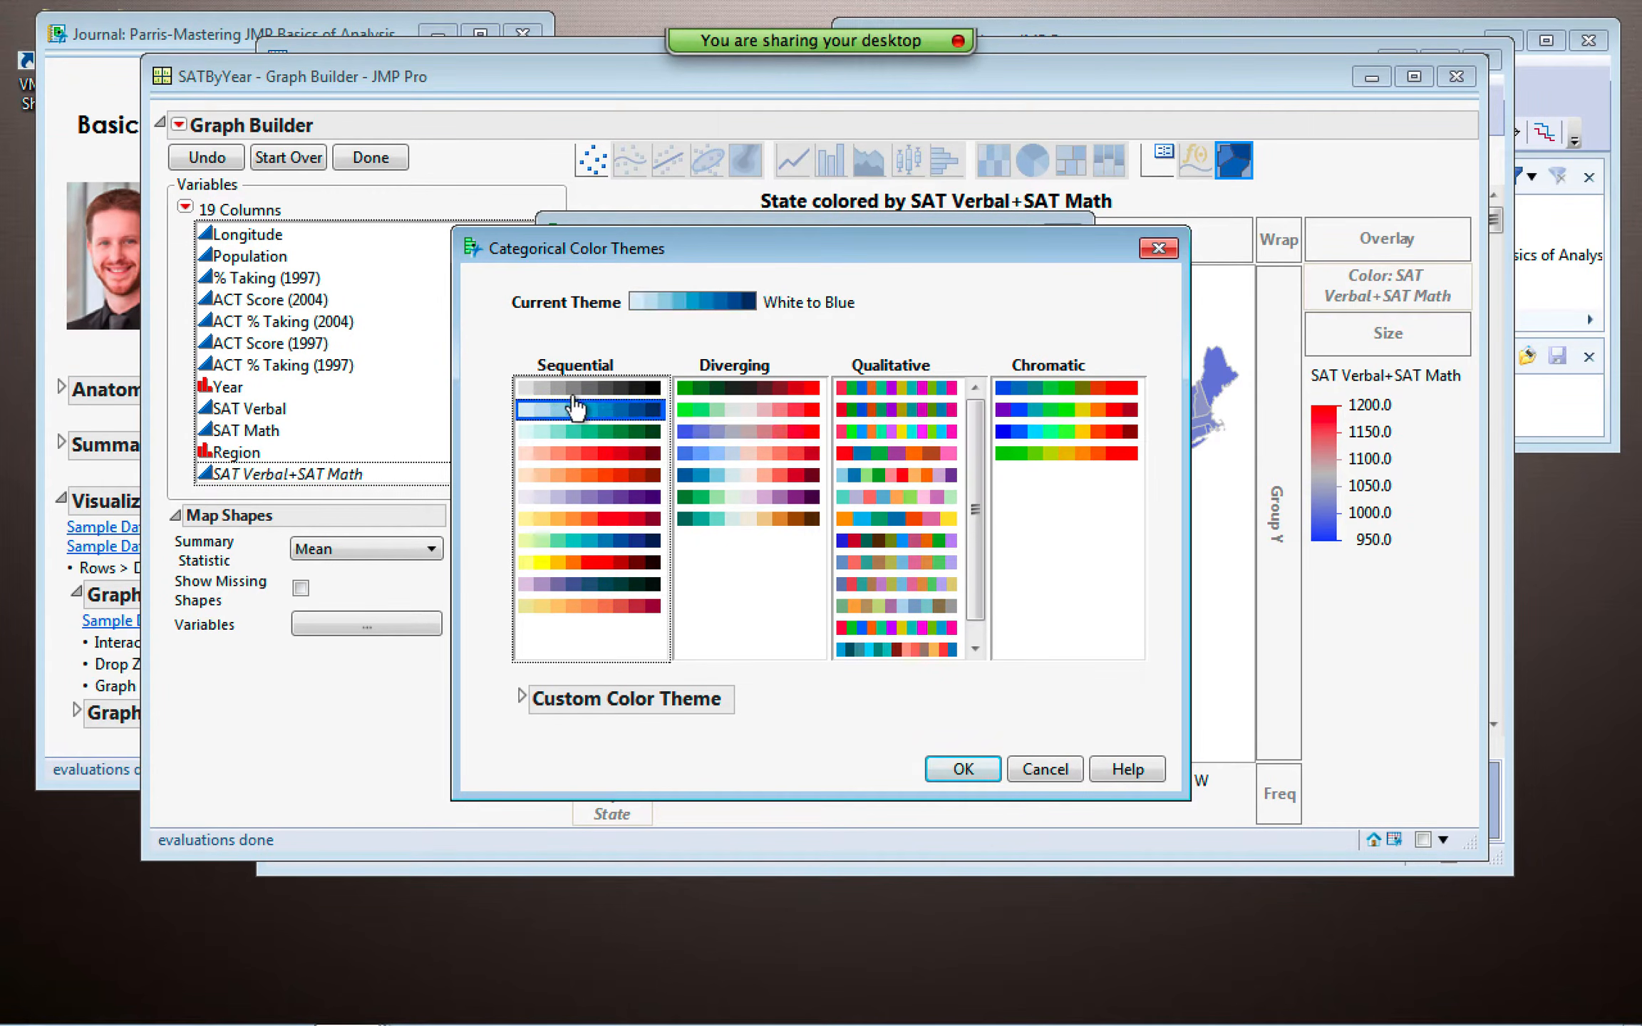
pyautogui.click(961, 767)
pyautogui.click(875, 670)
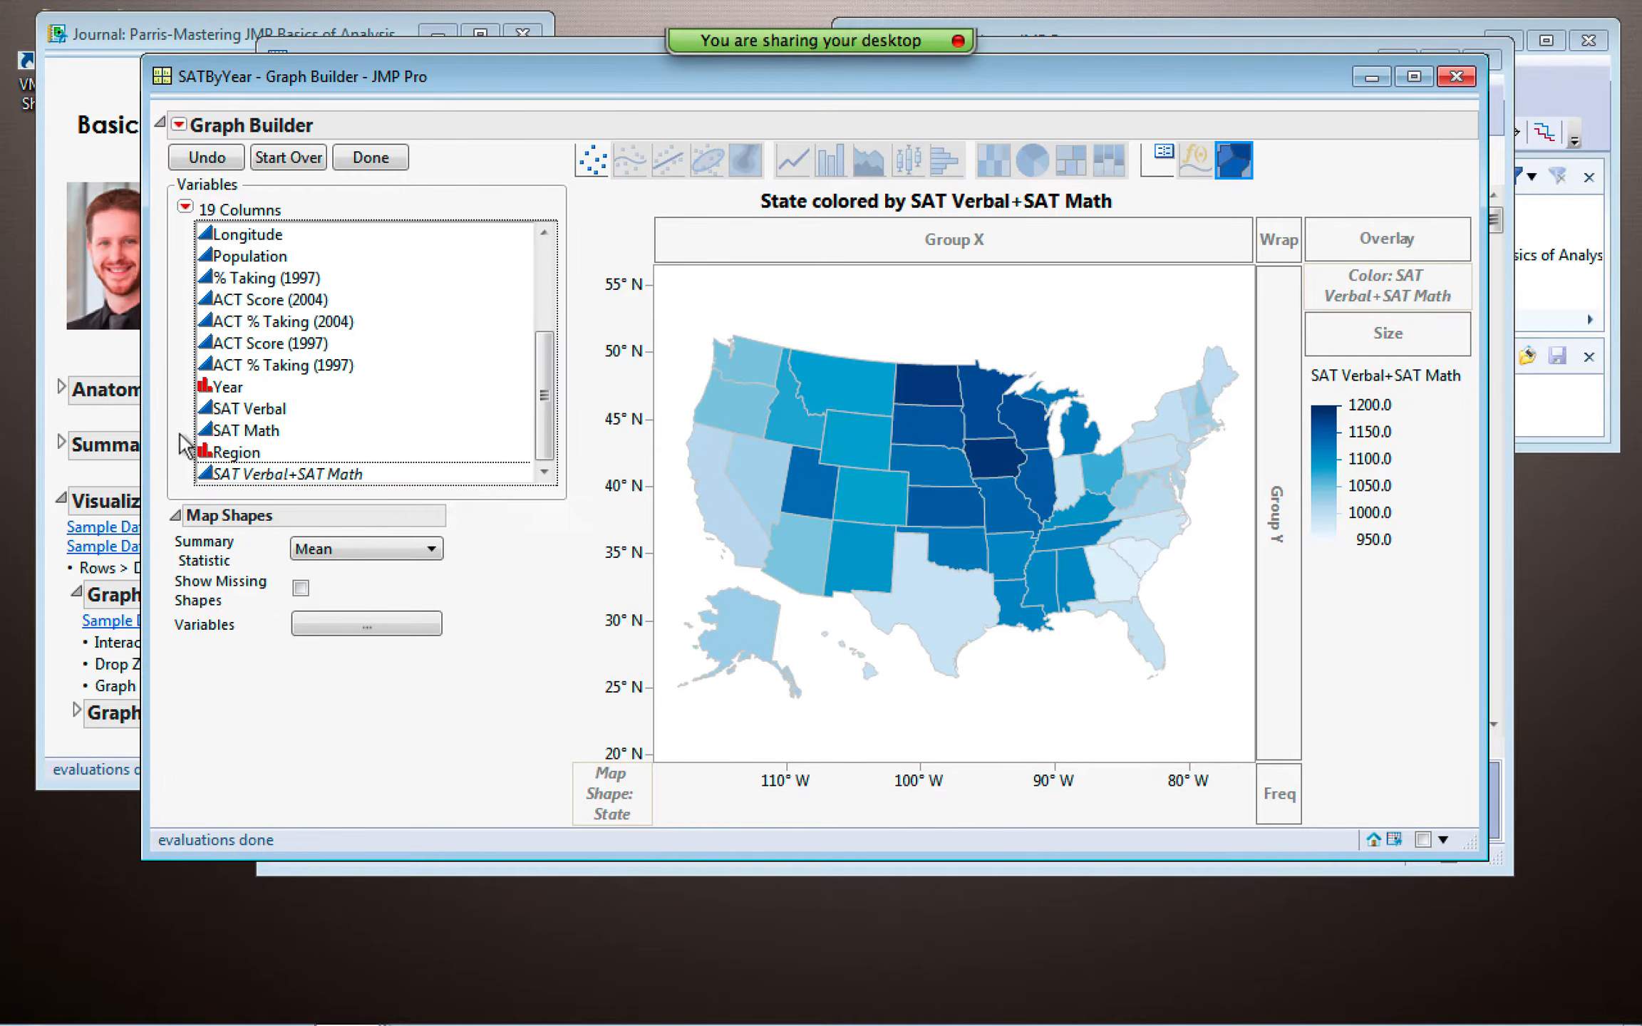
# - Wrap the state map by Year into one panel per year, and finish the graph so its building controls are hidden
pyautogui.click(212, 387)
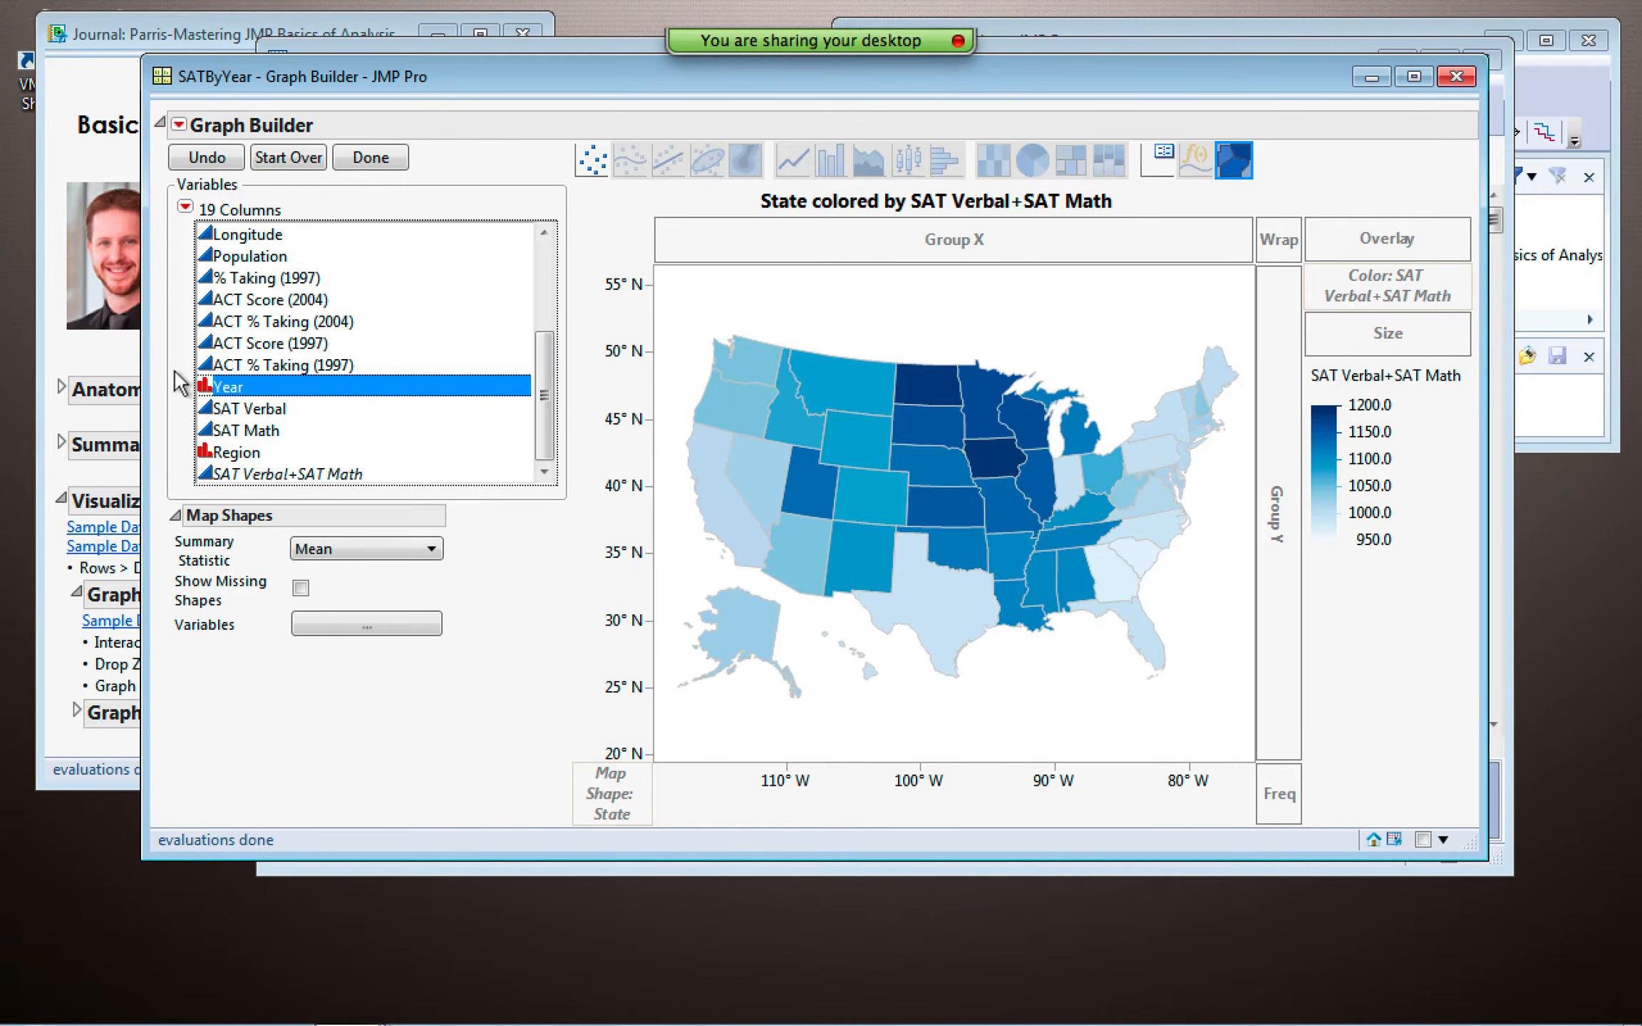
pyautogui.moveTo(196, 385); pyautogui.dragTo(1263, 242)
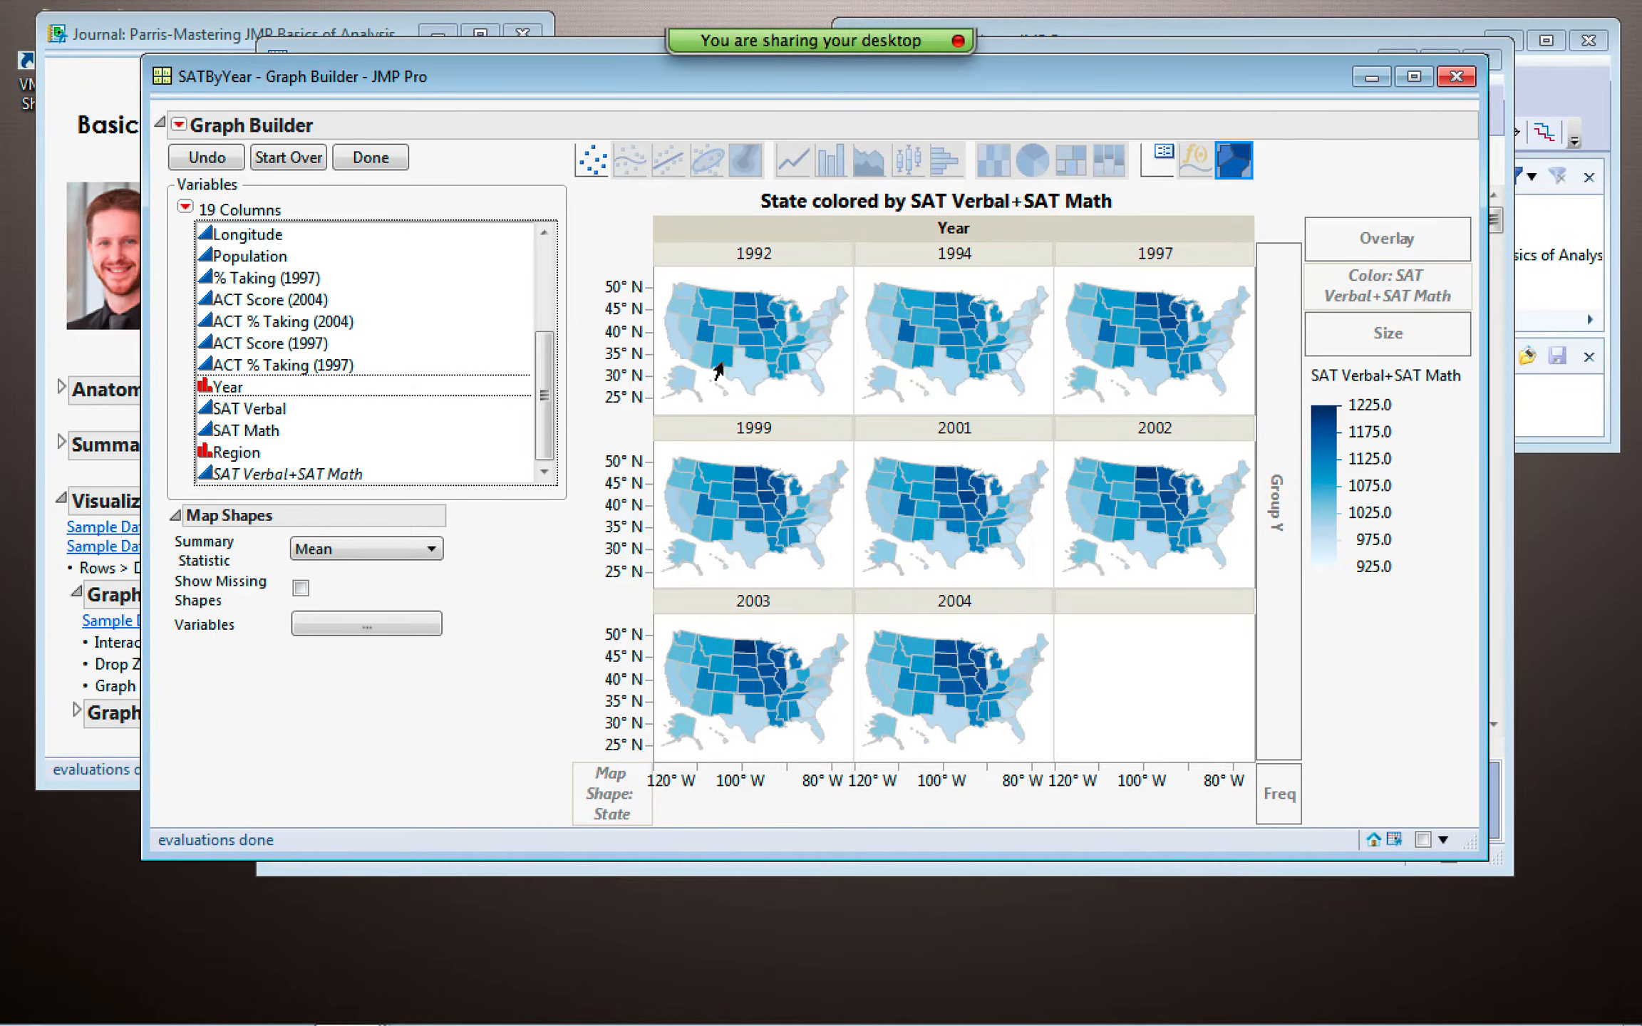
pyautogui.moveTo(992, 681)
pyautogui.moveTo(695, 488)
pyautogui.click(371, 157)
pyautogui.moveTo(370, 60); pyautogui.dragTo(599, 120)
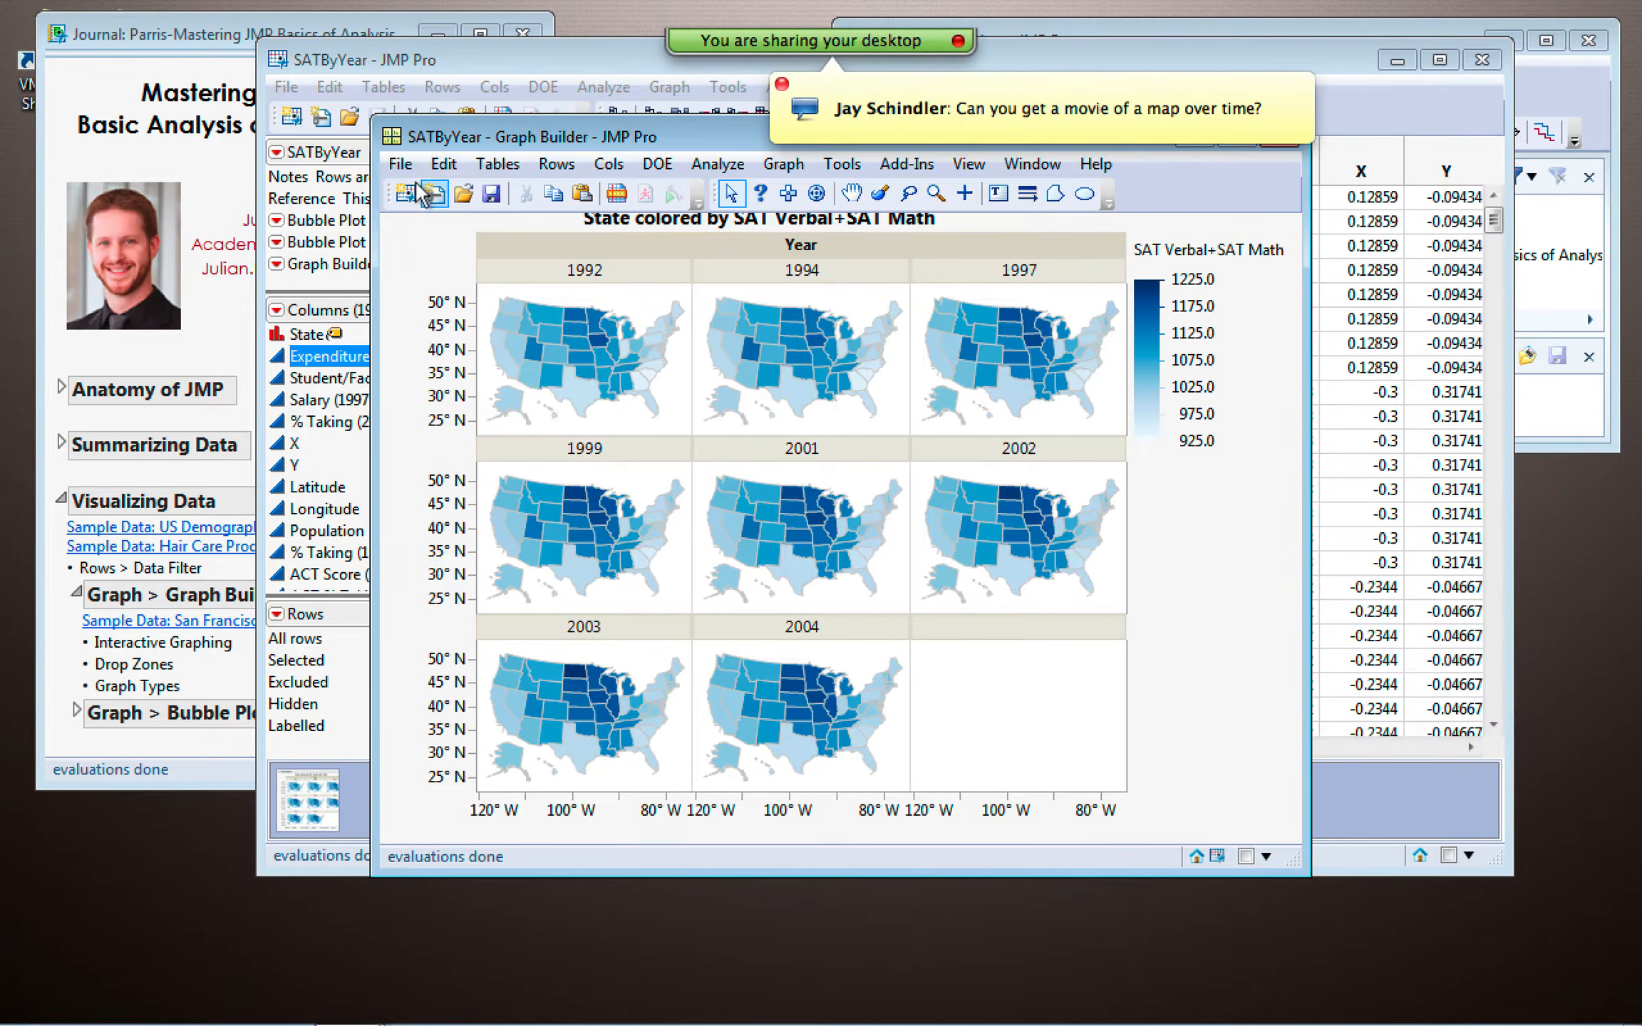
# - Select the whole map graph with the Selection tool and review the copy commands available for it
pyautogui.click(814, 158)
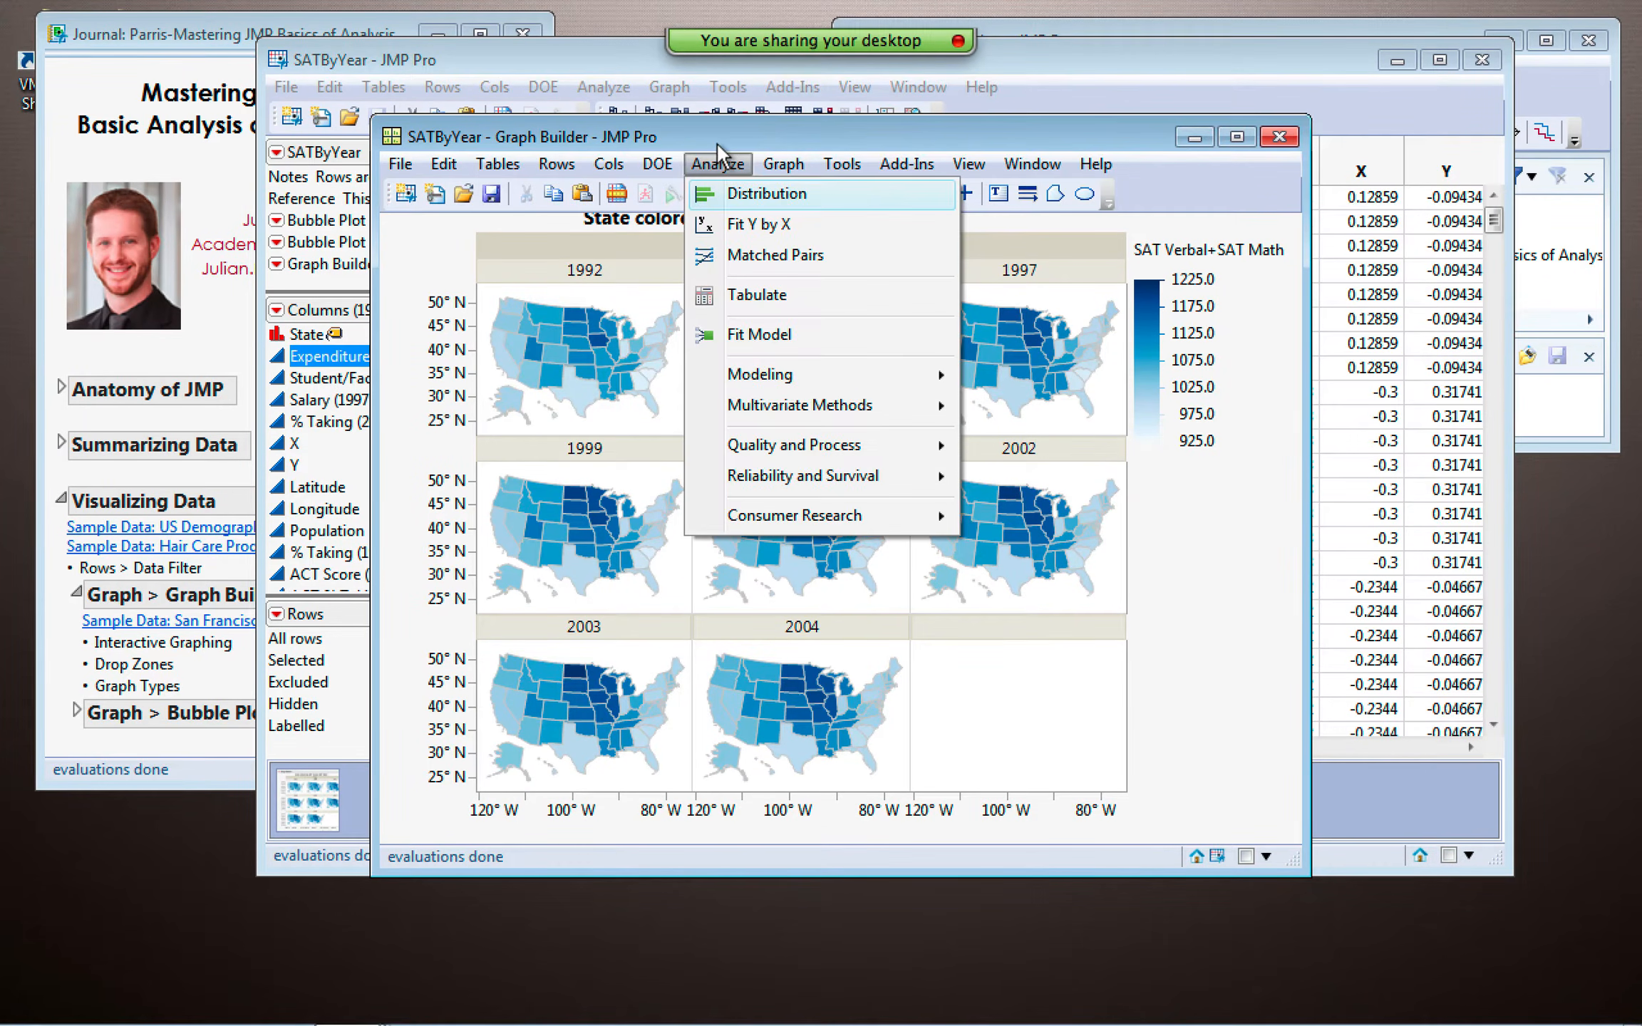
pyautogui.click(755, 150)
pyautogui.moveTo(749, 158)
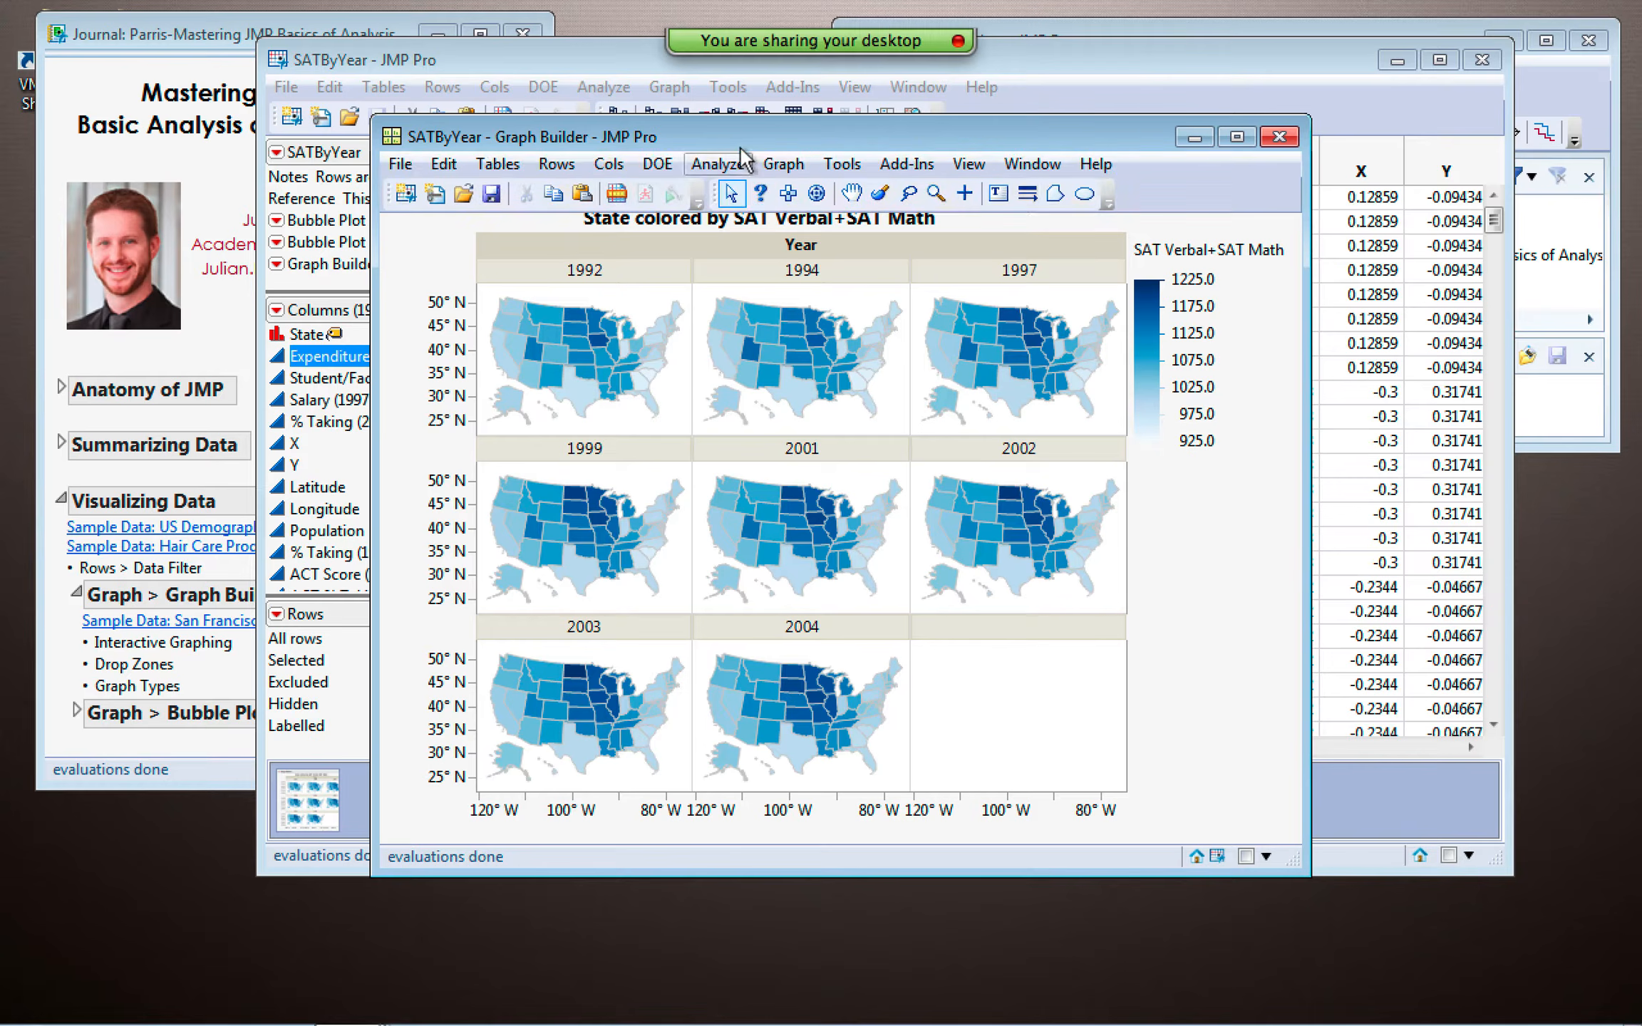
pyautogui.click(784, 191)
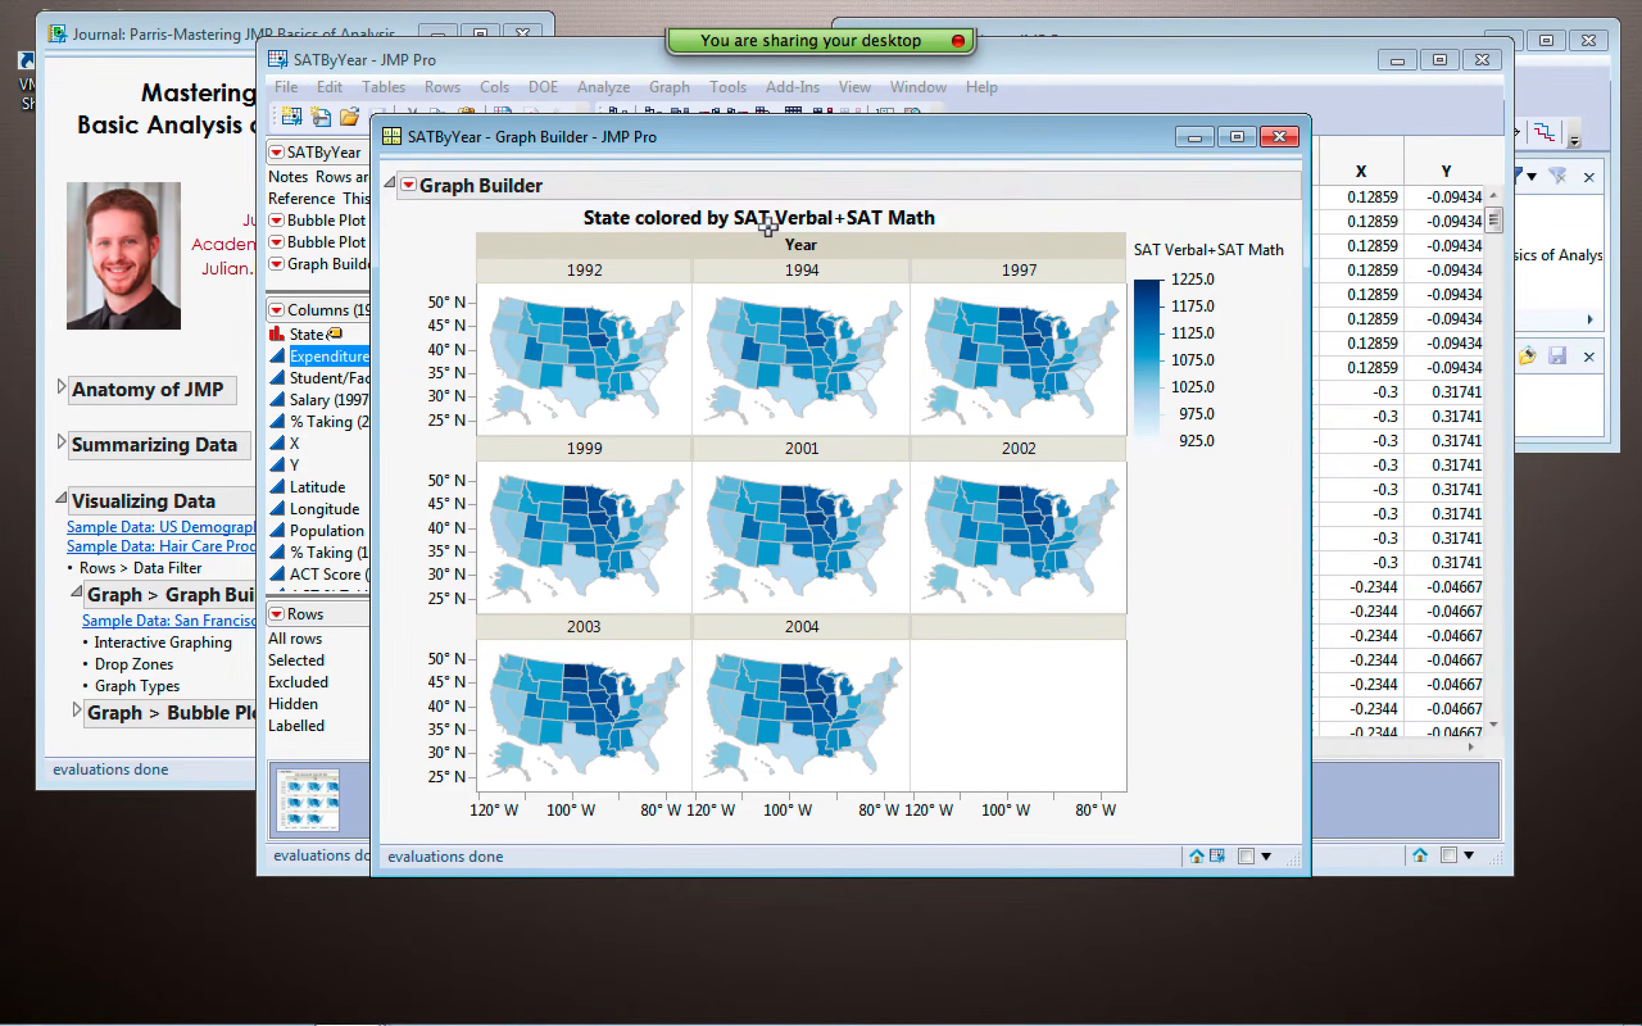
pyautogui.click(762, 328)
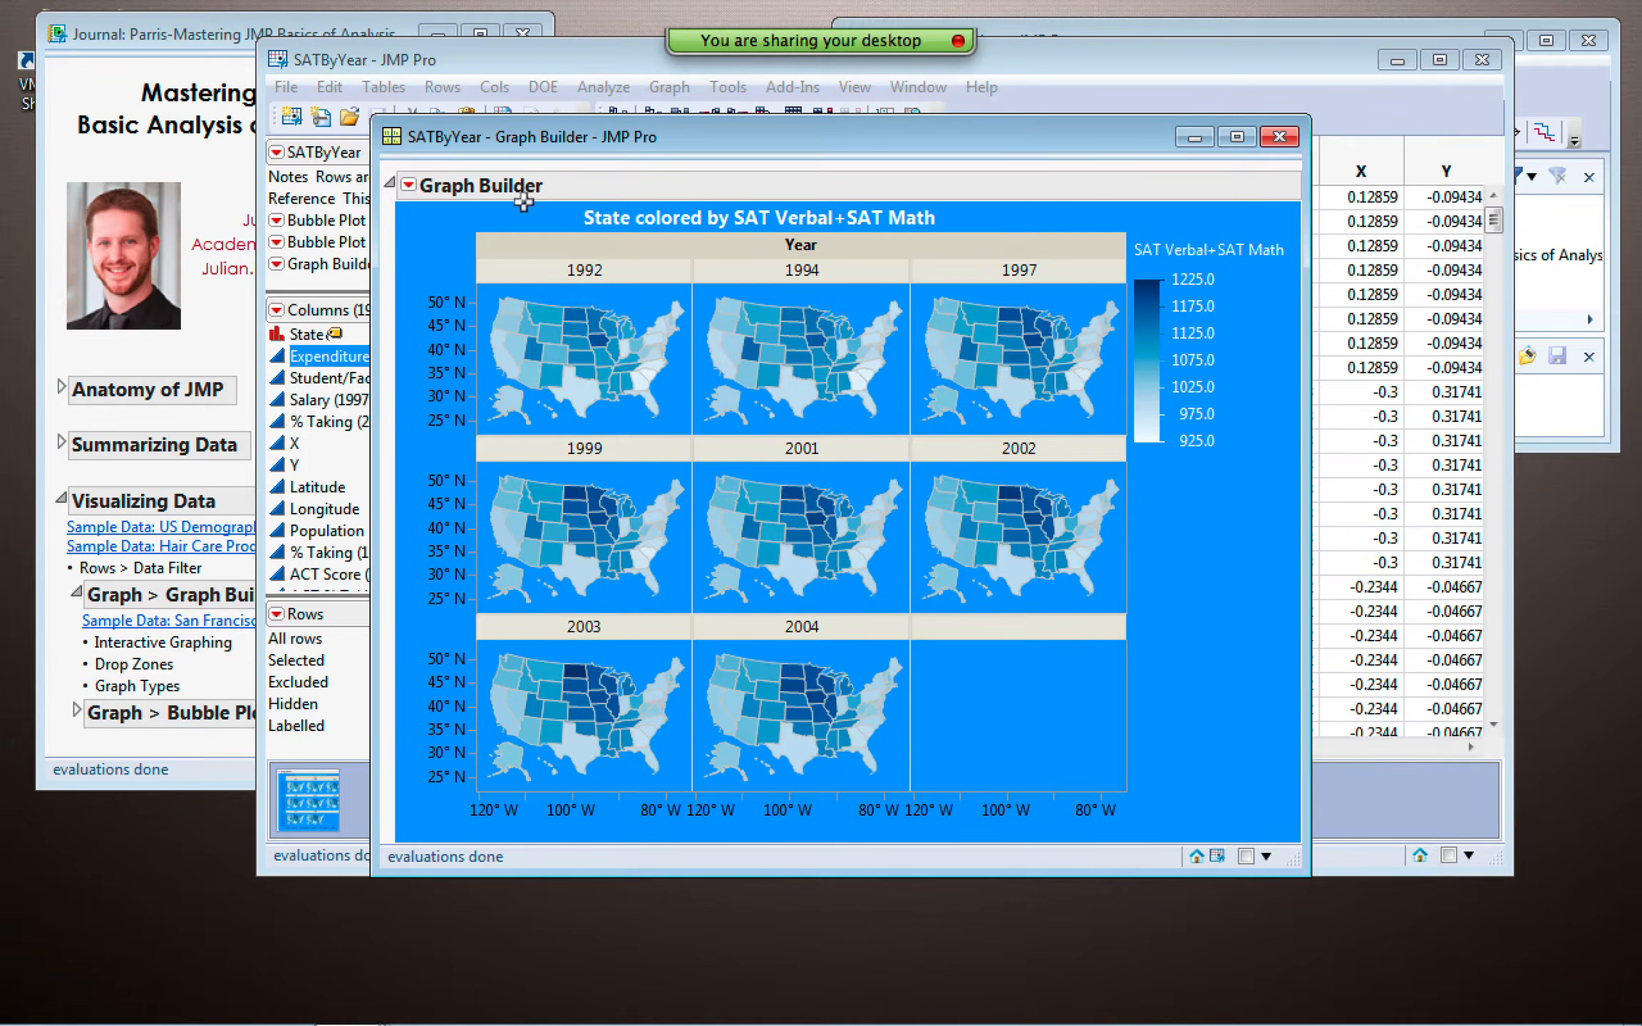
pyautogui.moveTo(512, 149)
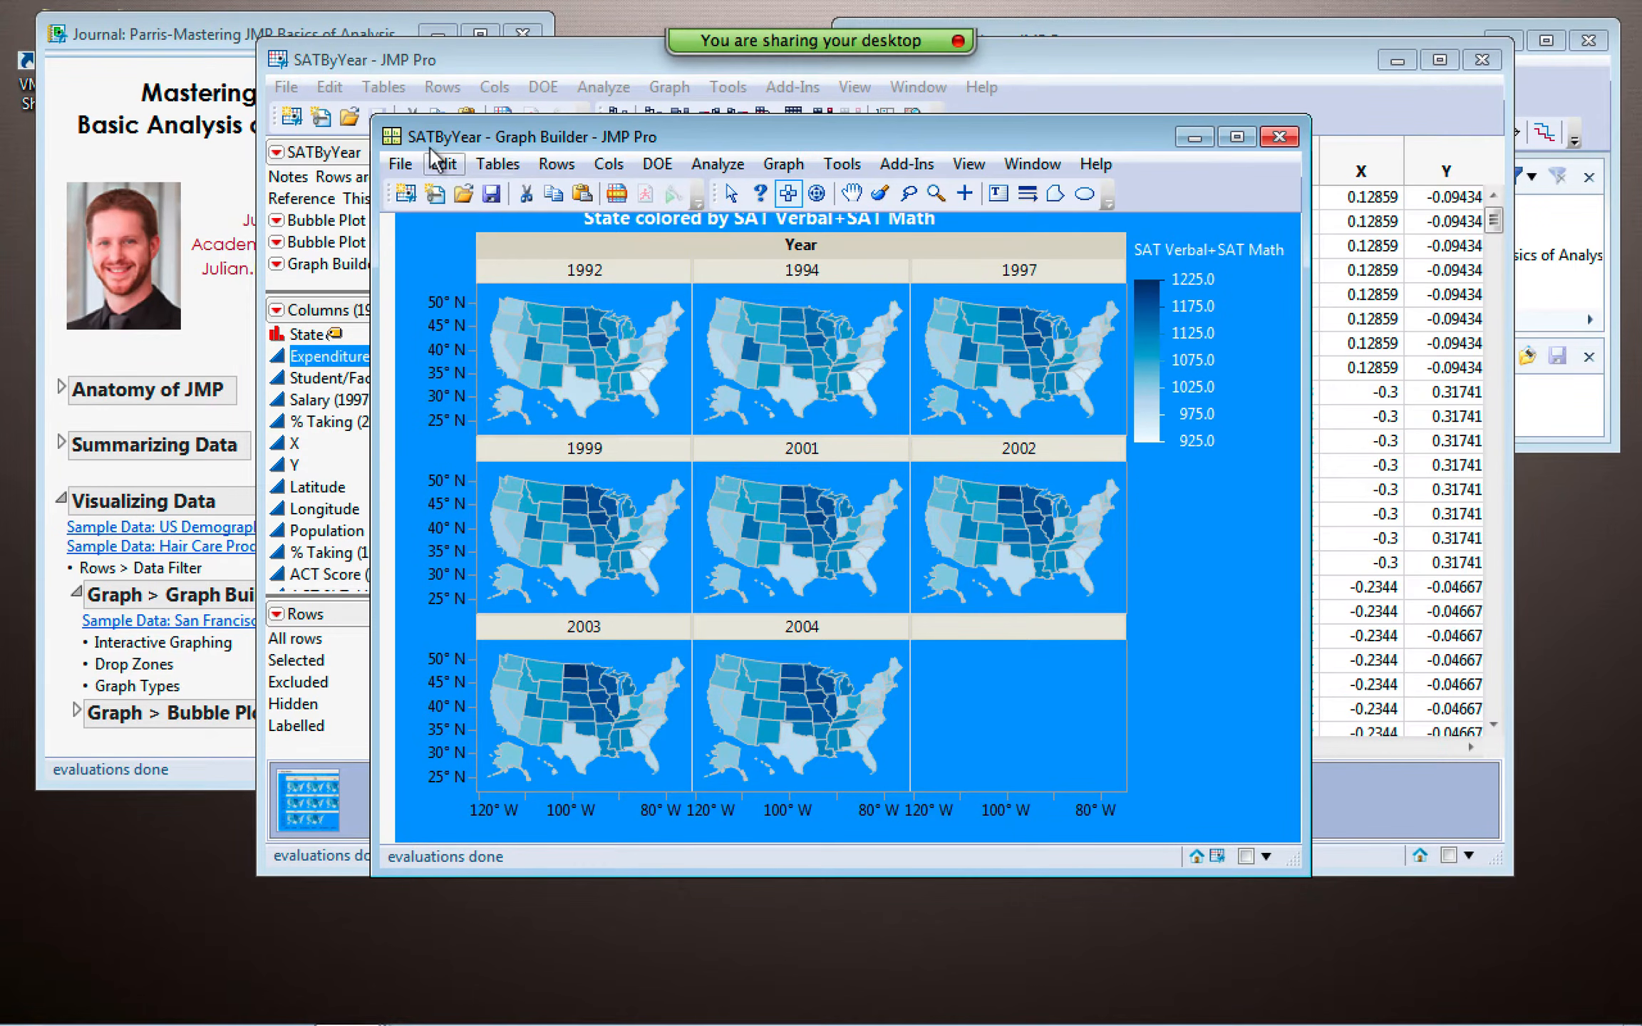
pyautogui.click(432, 157)
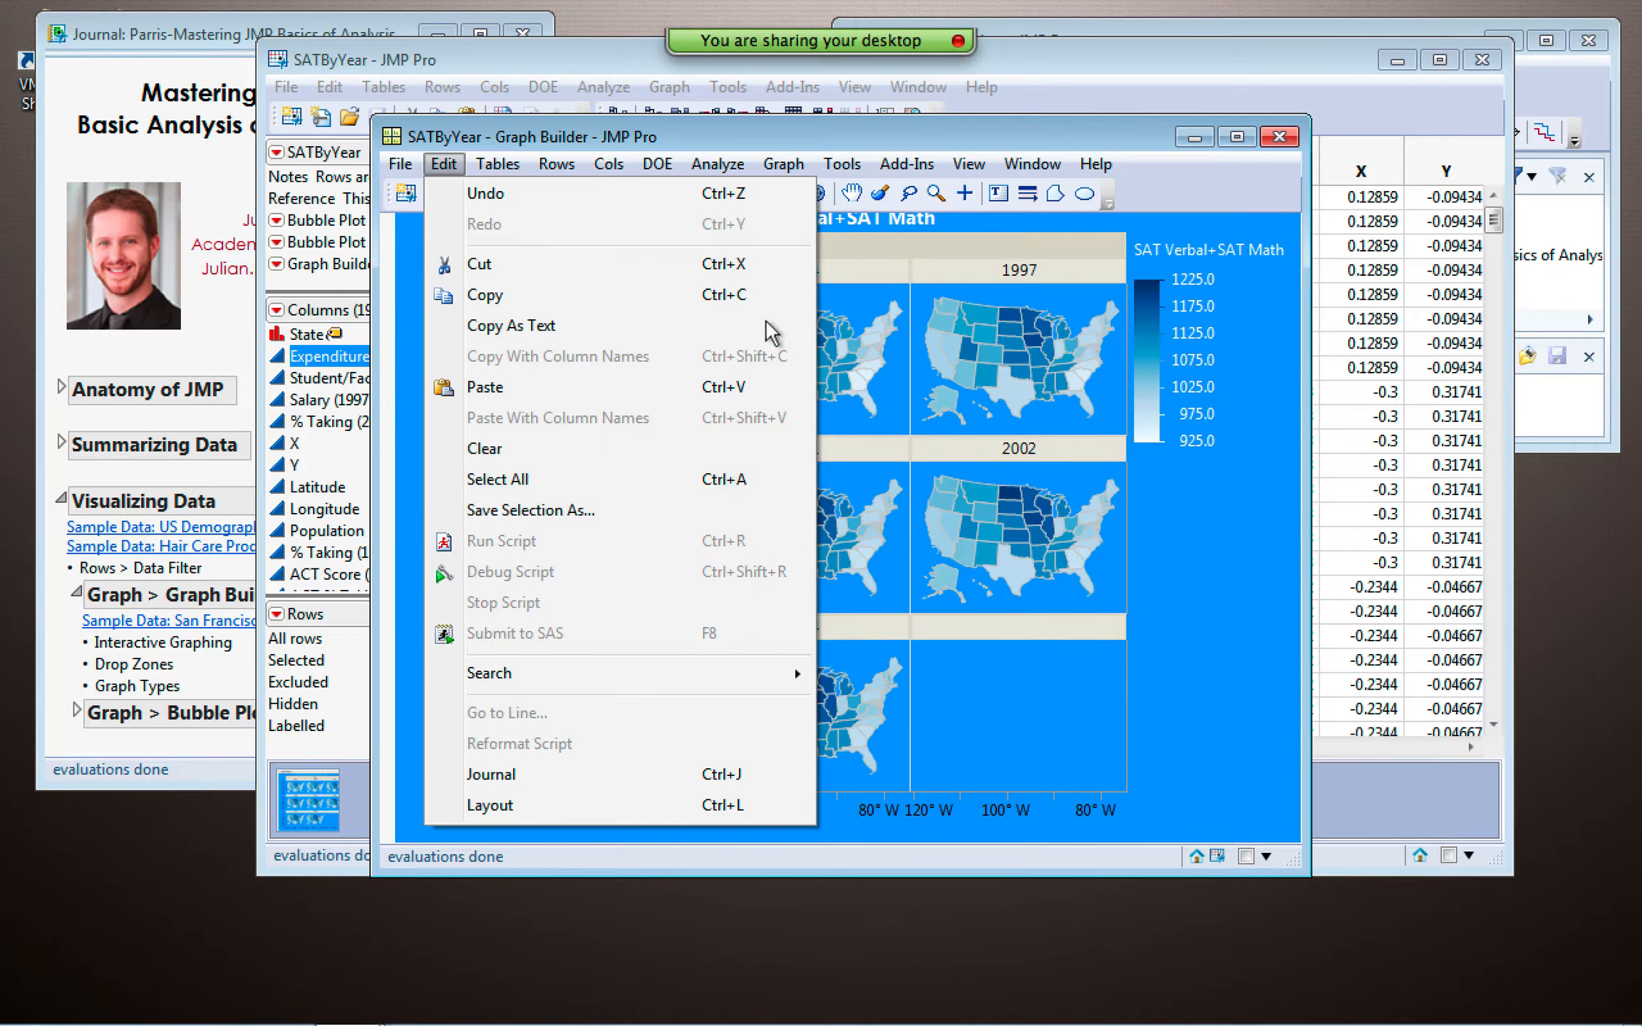
pyautogui.click(923, 317)
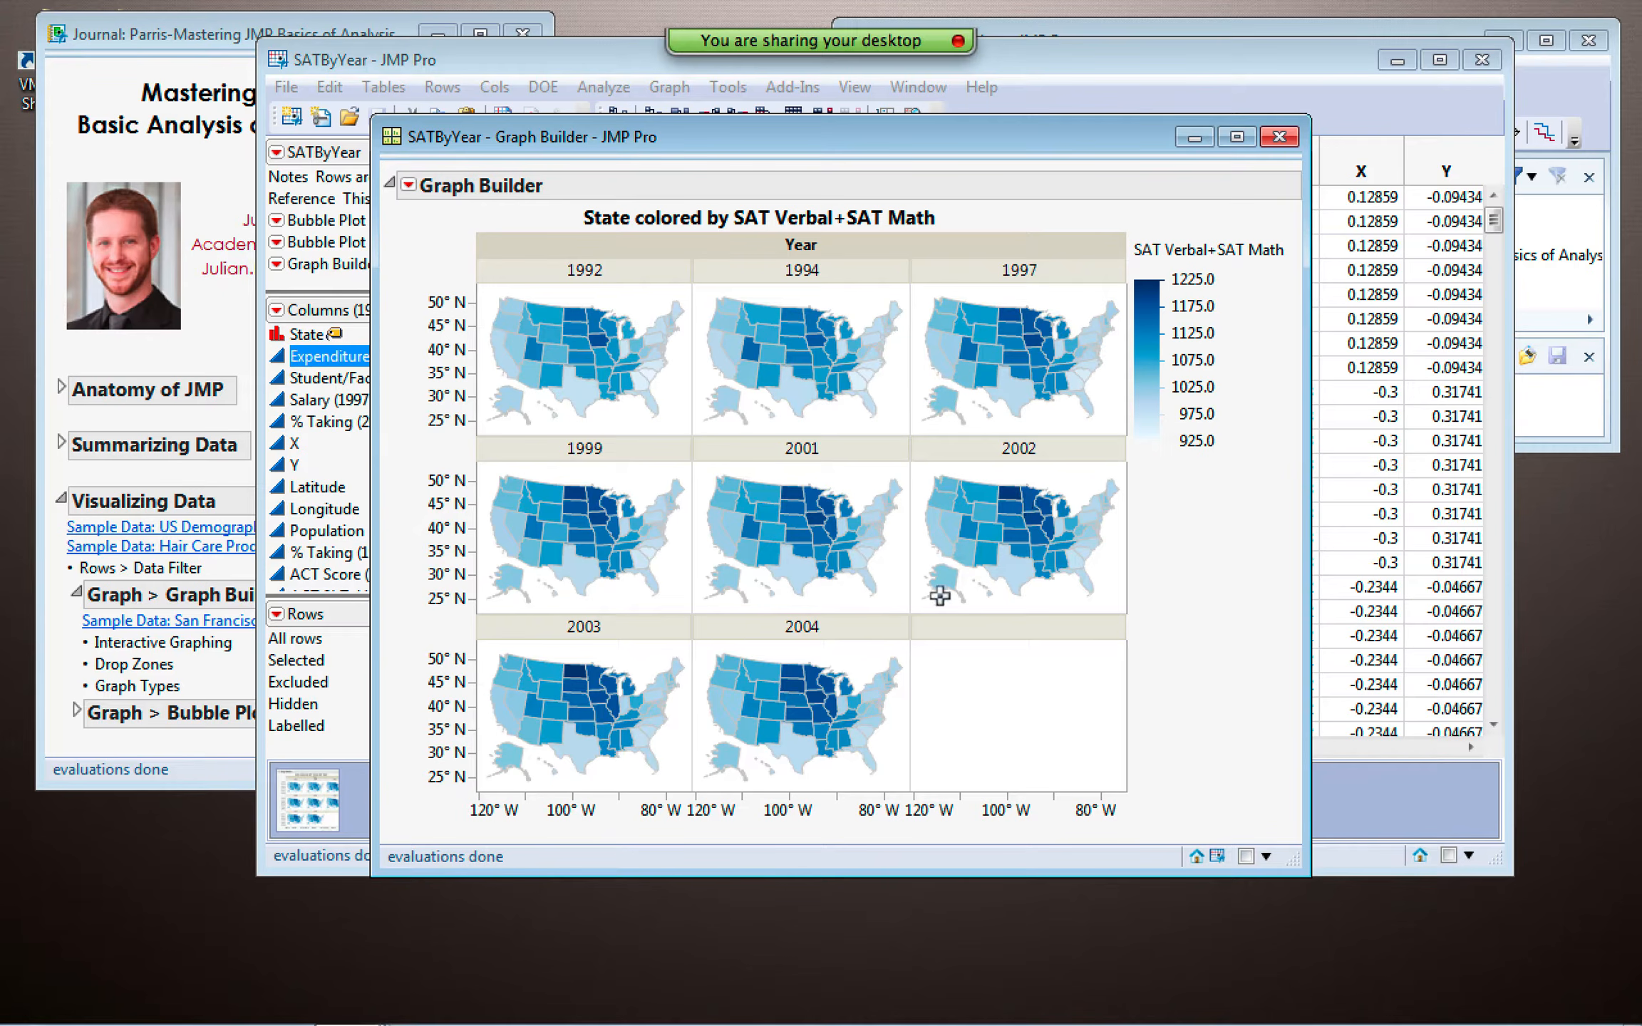
# - Close the map graph and collapse the Graph > Graph Builder section in the journal
pyautogui.click(1280, 136)
pyautogui.click(195, 648)
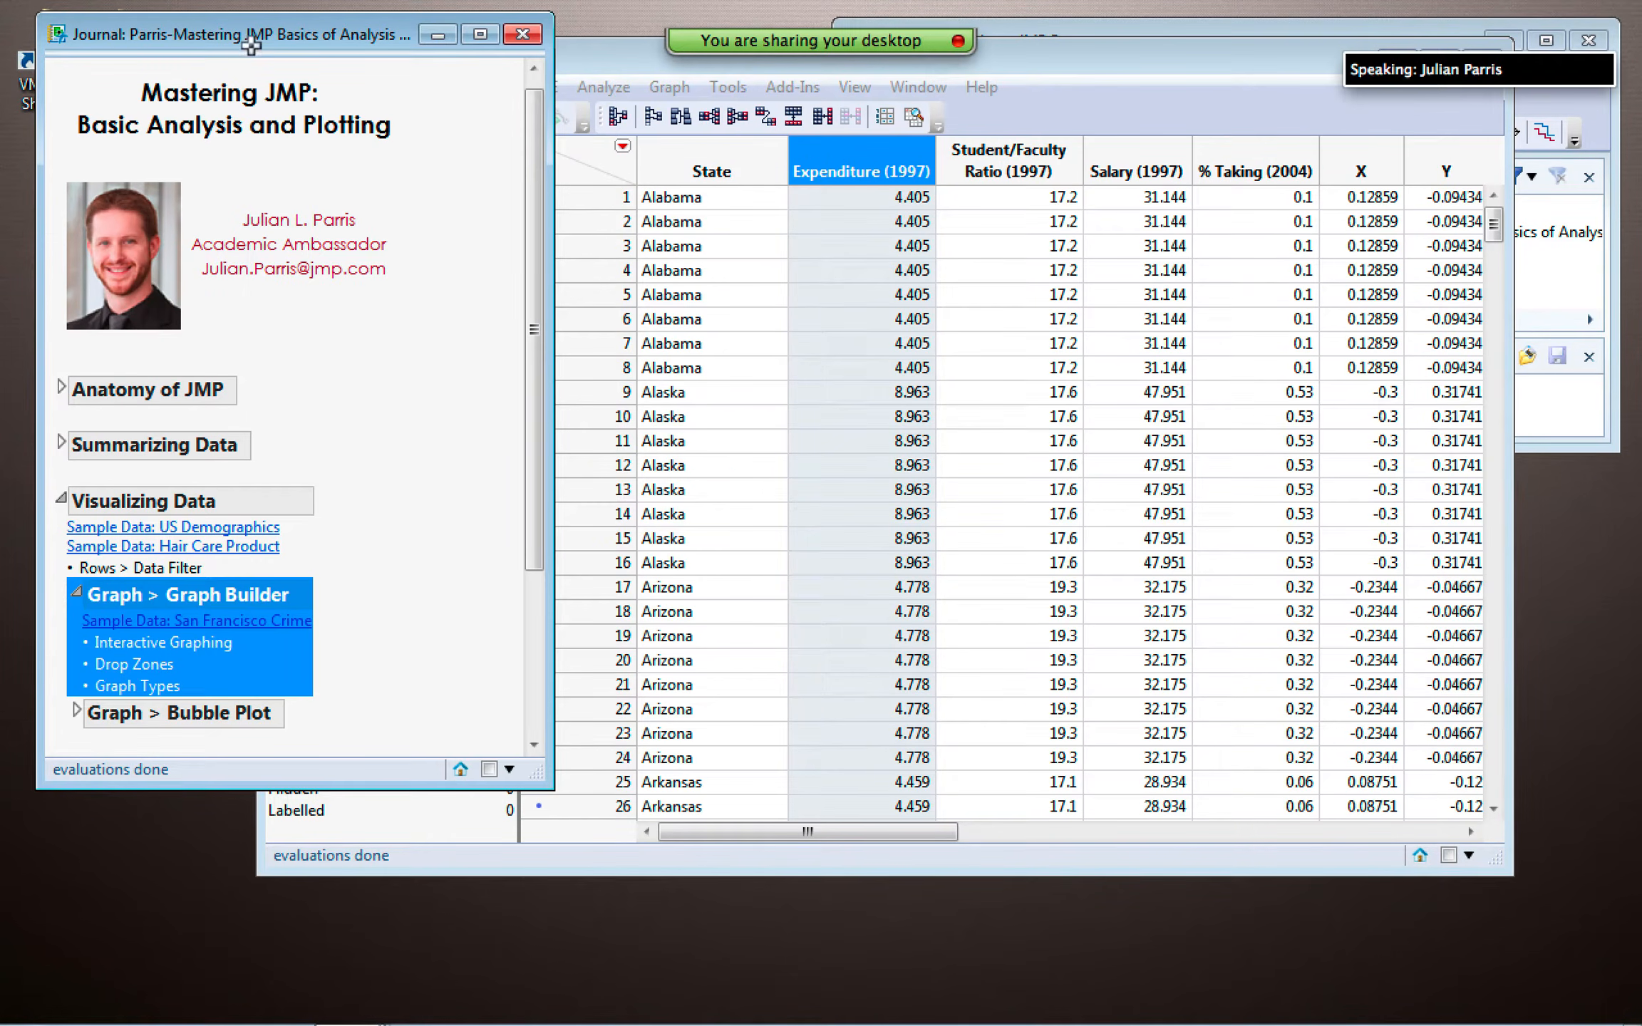
pyautogui.moveTo(273, 53)
pyautogui.click(331, 536)
pyautogui.click(75, 591)
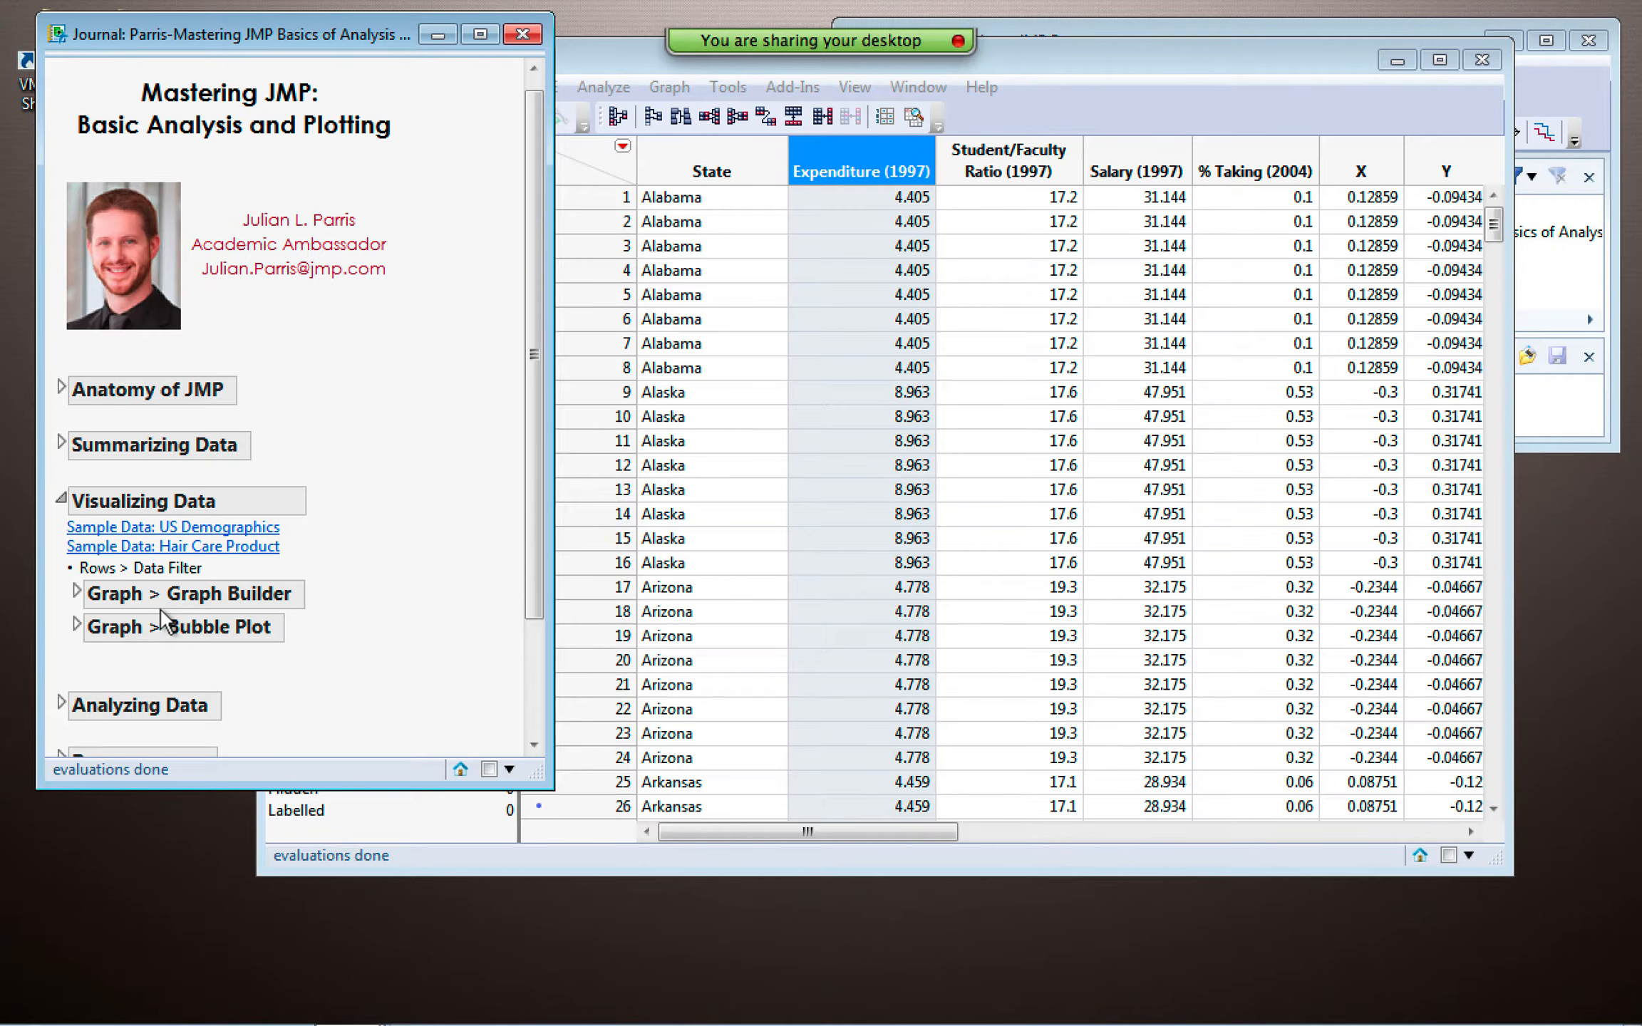
# - Expand the journal's Graph > Bubble Plot section to show its sample data link and notes
pyautogui.moveTo(1049, 49); pyautogui.dragTo(1061, 62)
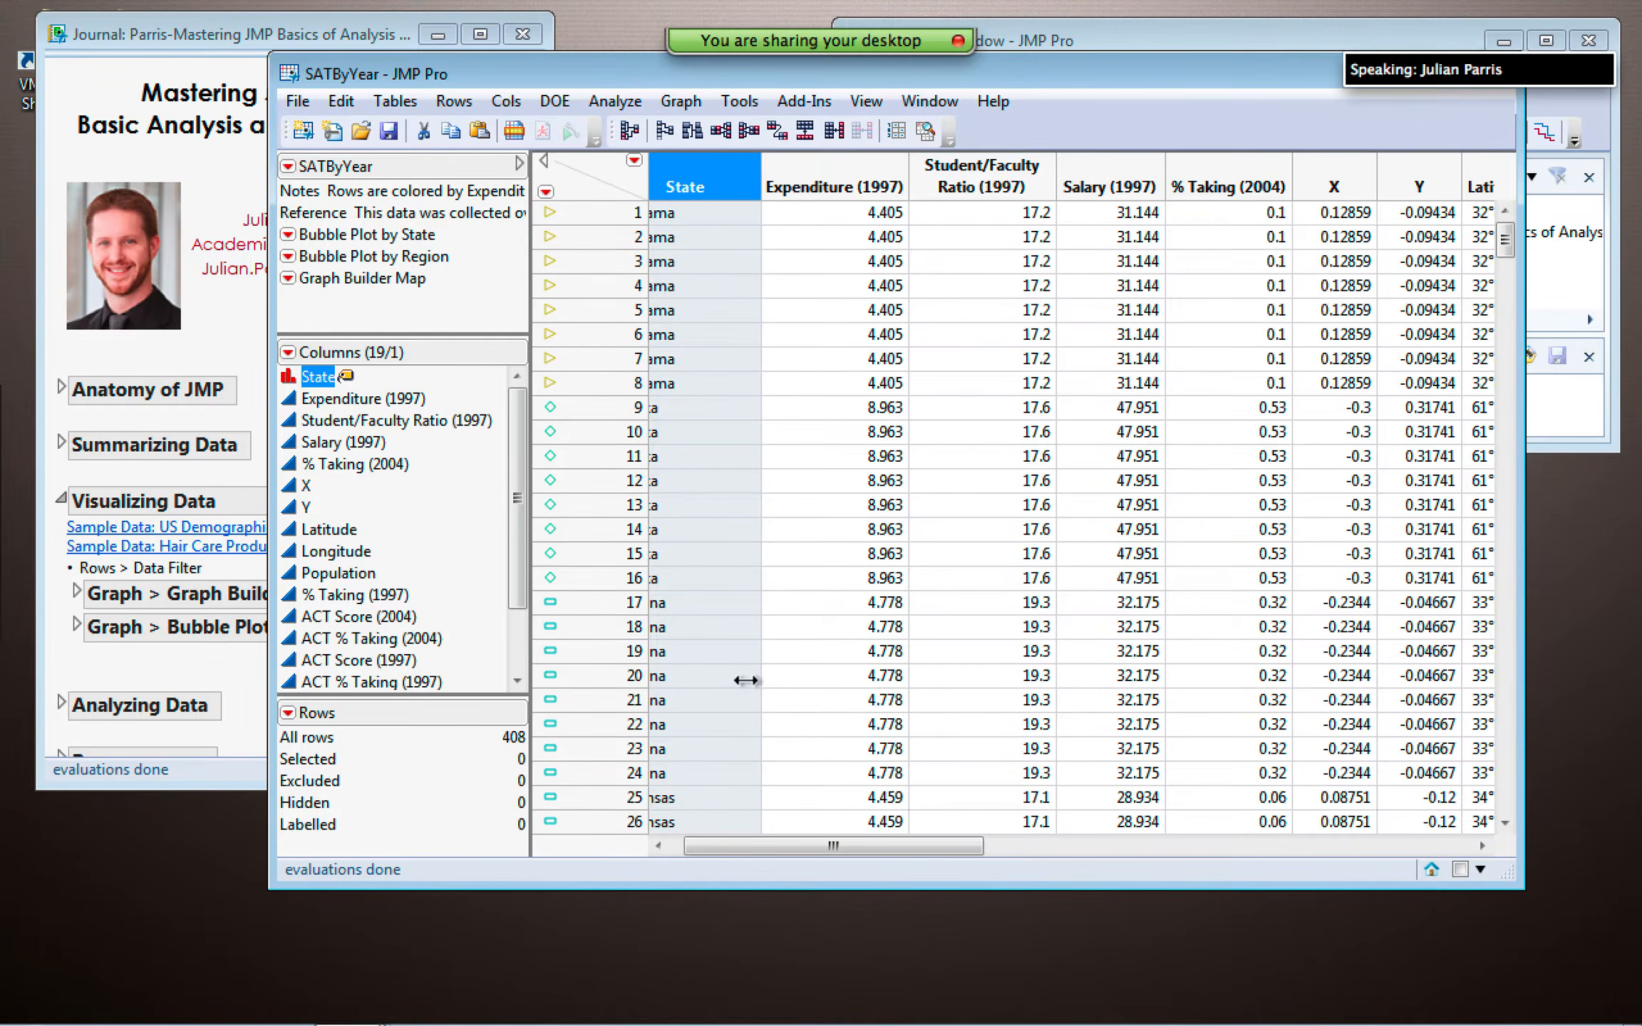
pyautogui.click(86, 663)
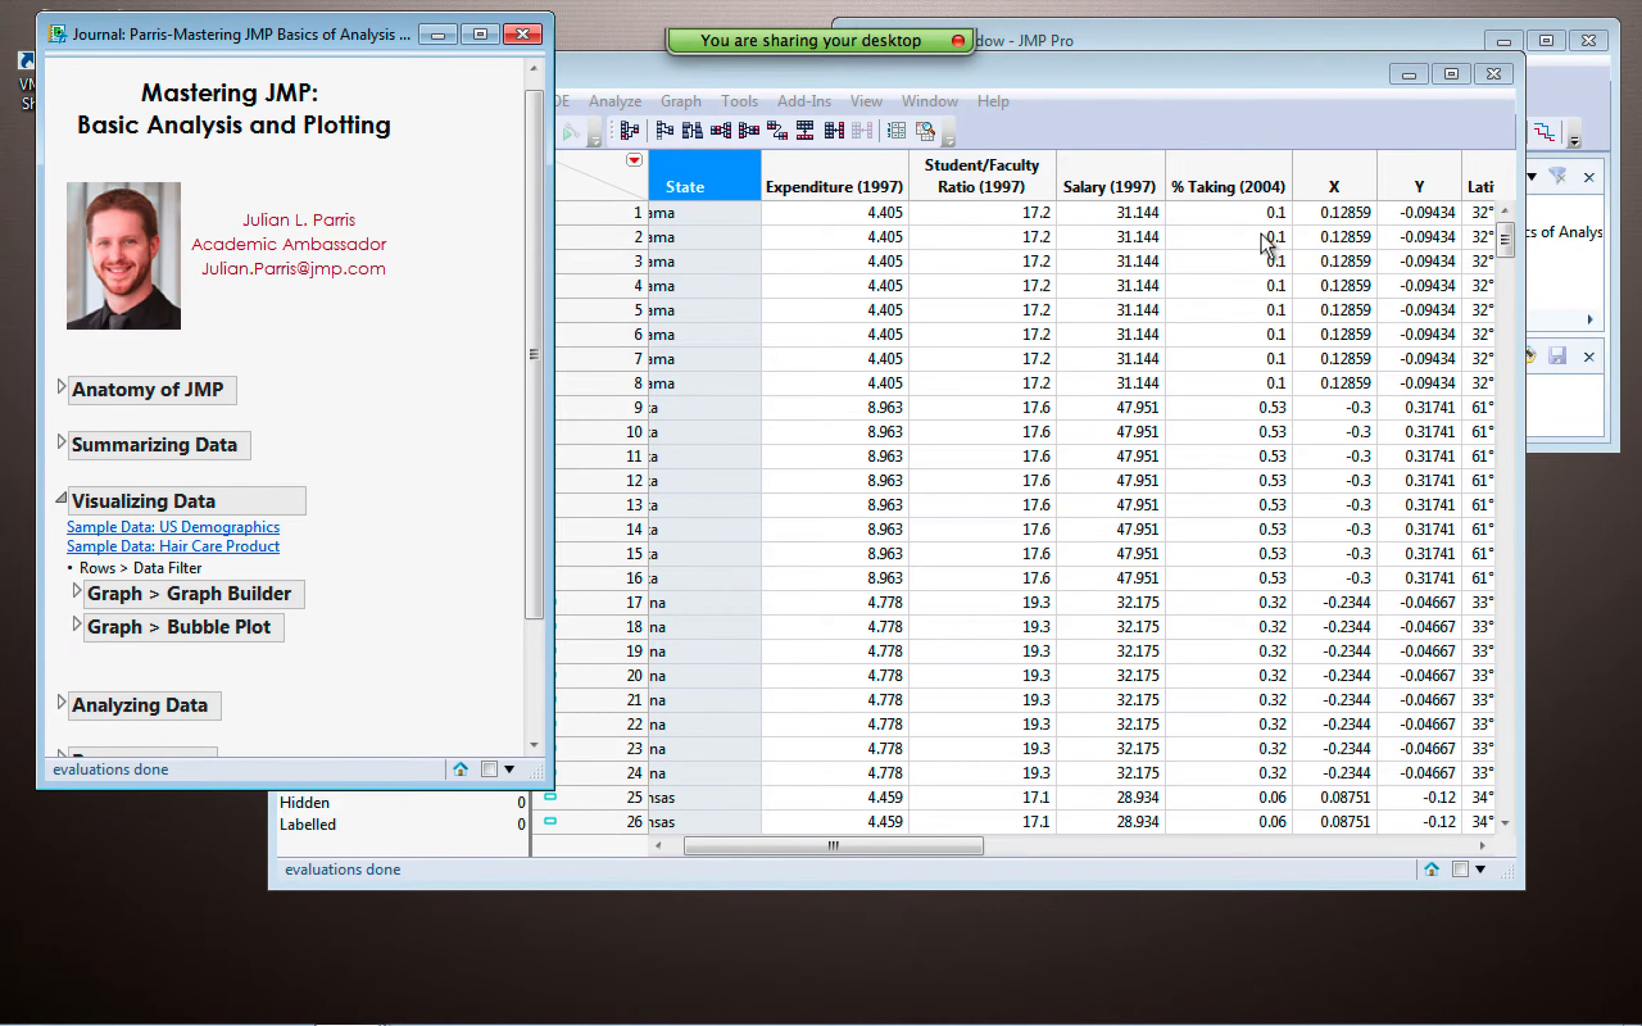
pyautogui.click(74, 625)
pyautogui.scroll(-5, 71, 626)
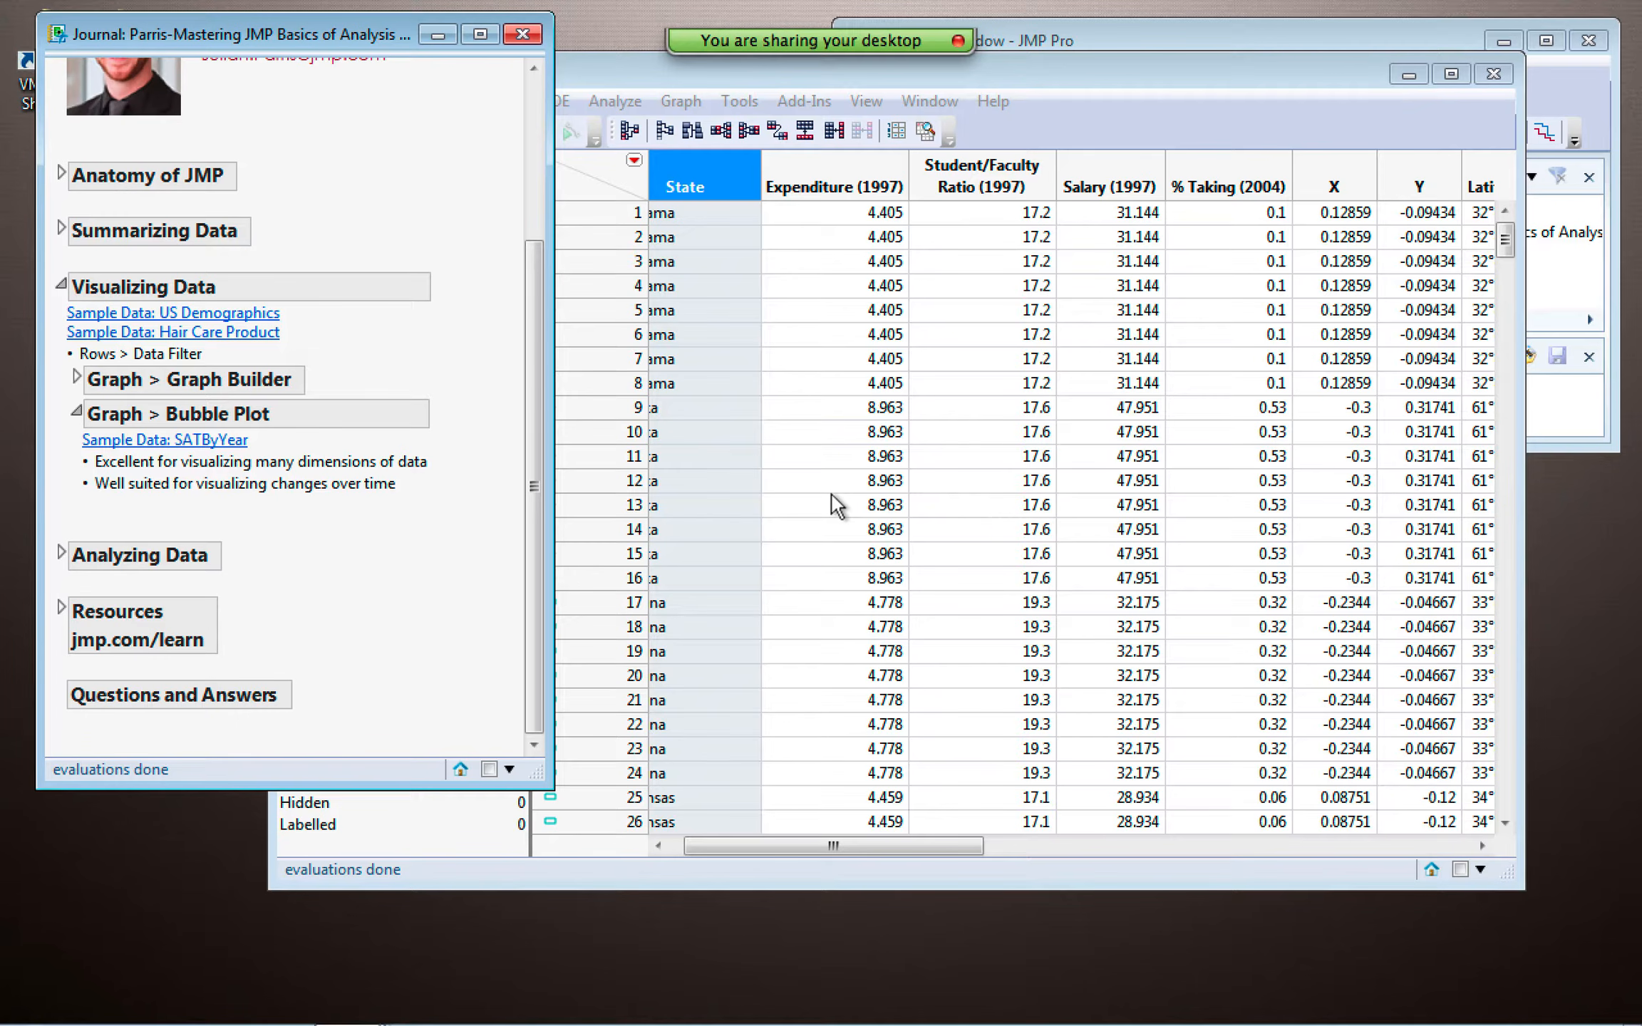
# - Run the Bubble Plot by Region script saved in the SATByYear data table
pyautogui.click(747, 300)
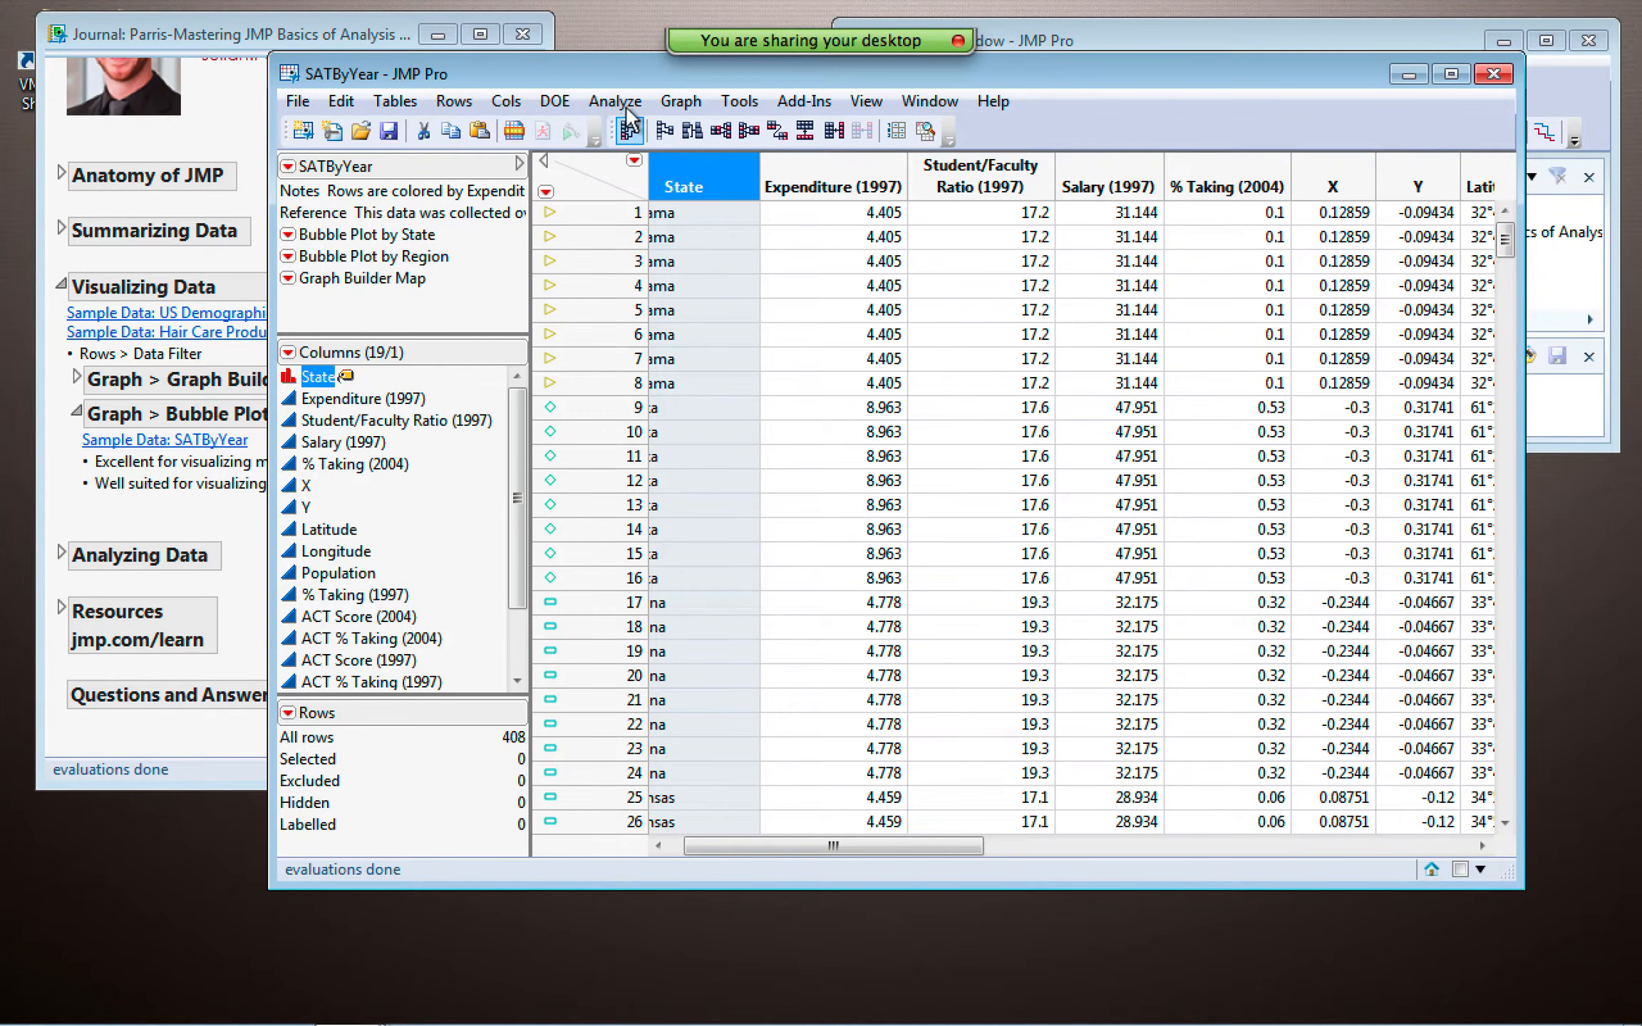
pyautogui.click(449, 288)
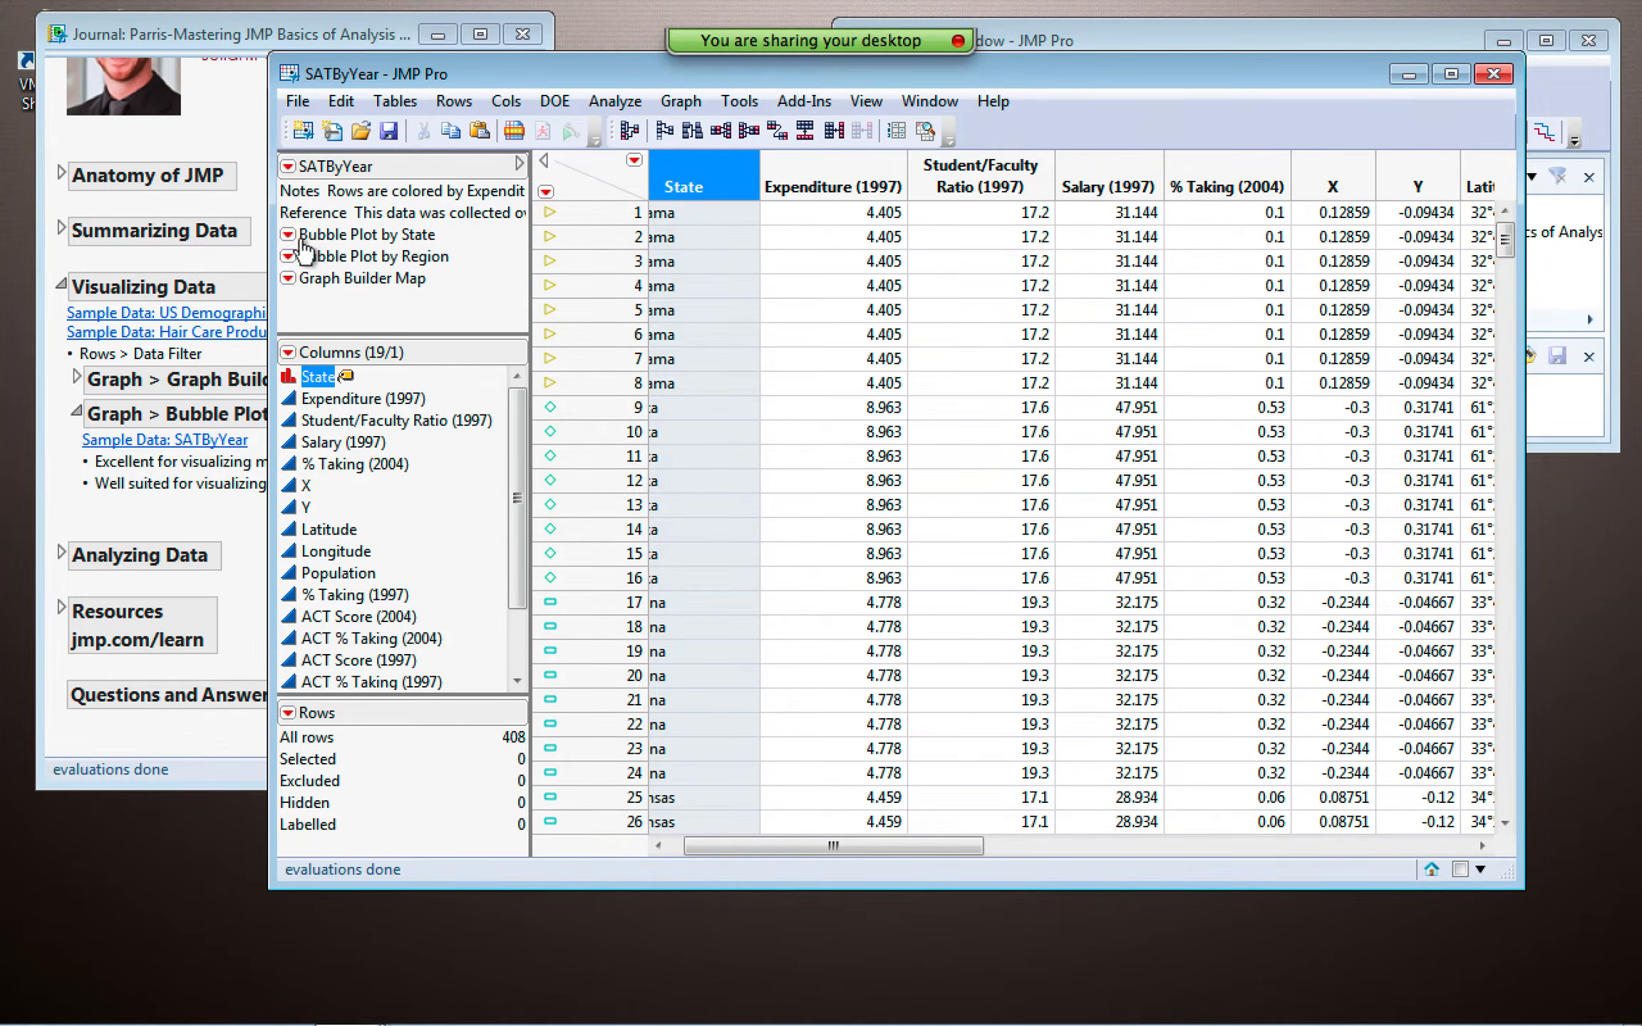
pyautogui.click(285, 256)
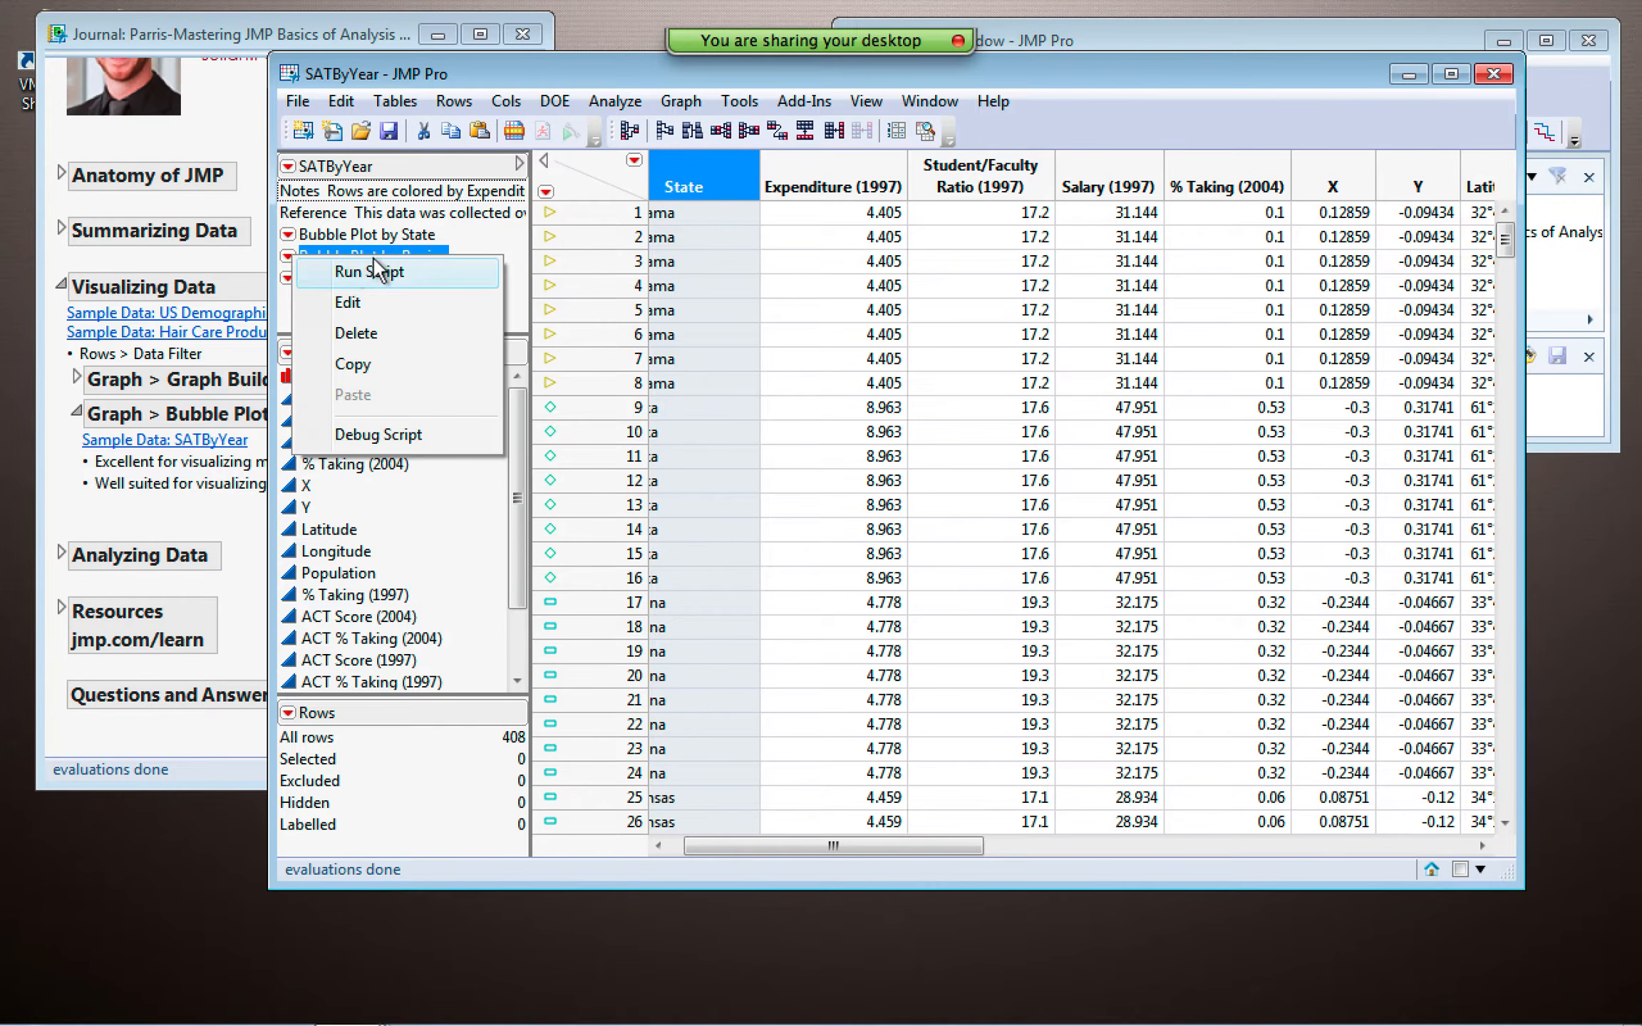
pyautogui.click(396, 271)
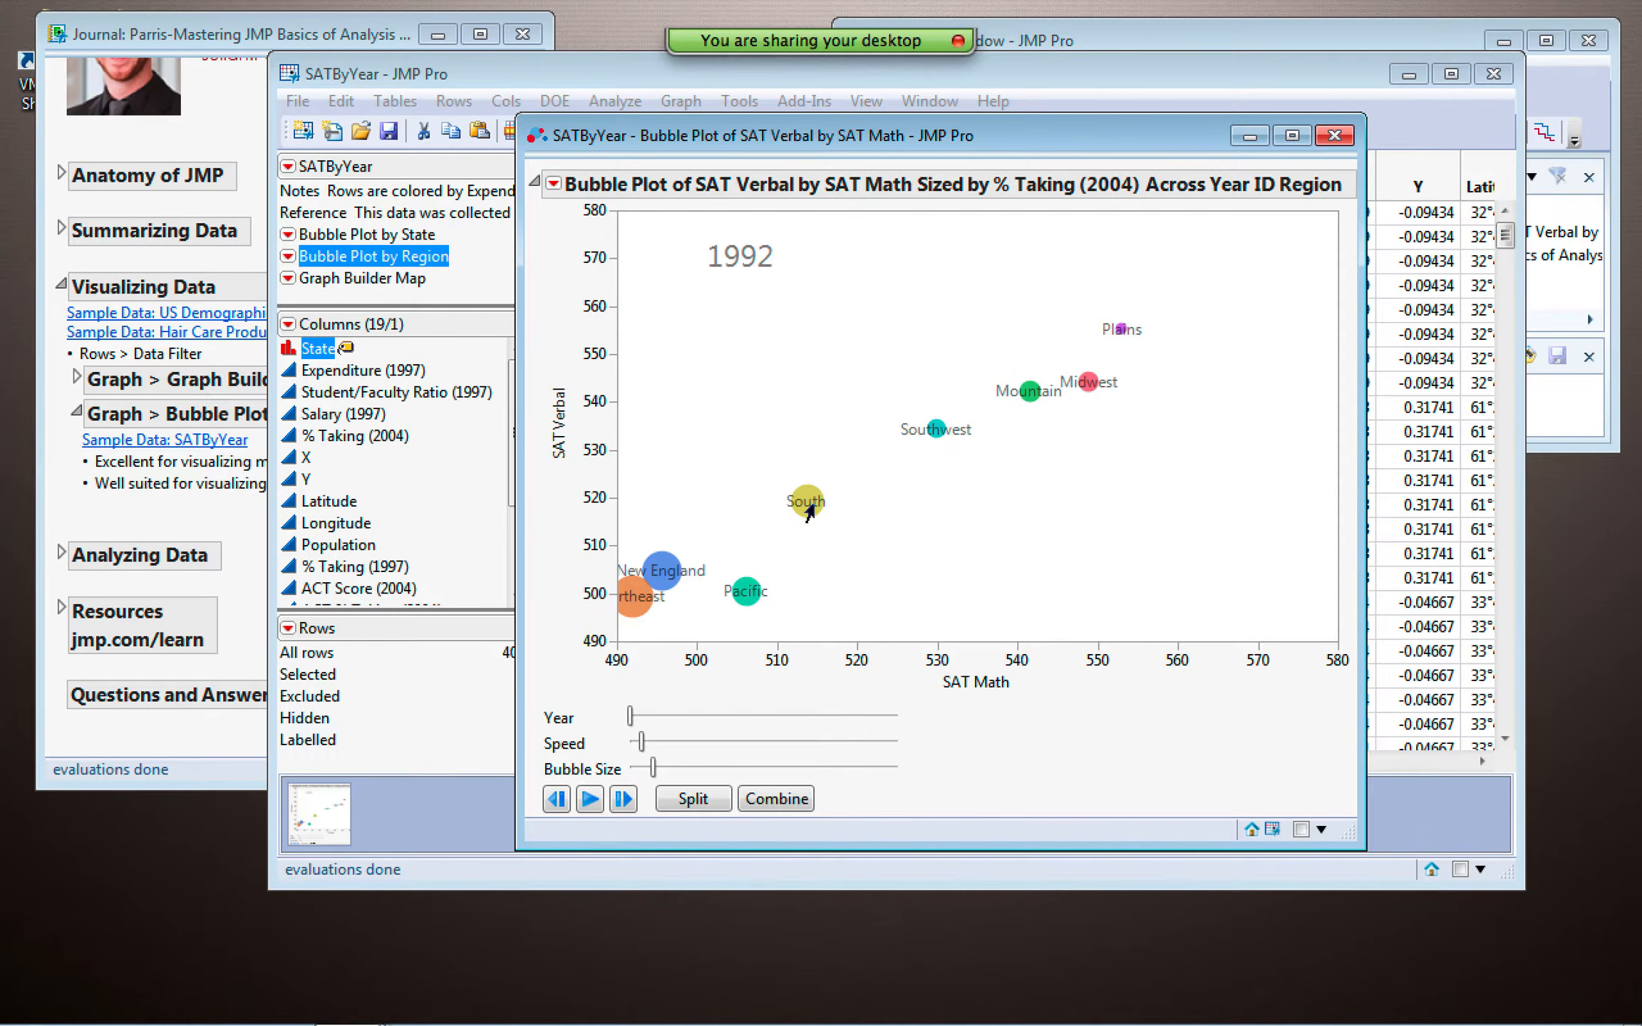
# - Play the regional bubble plot's animation through the years and pause it at 2003
pyautogui.click(1013, 404)
pyautogui.click(929, 511)
pyautogui.moveTo(630, 715); pyautogui.dragTo(586, 720)
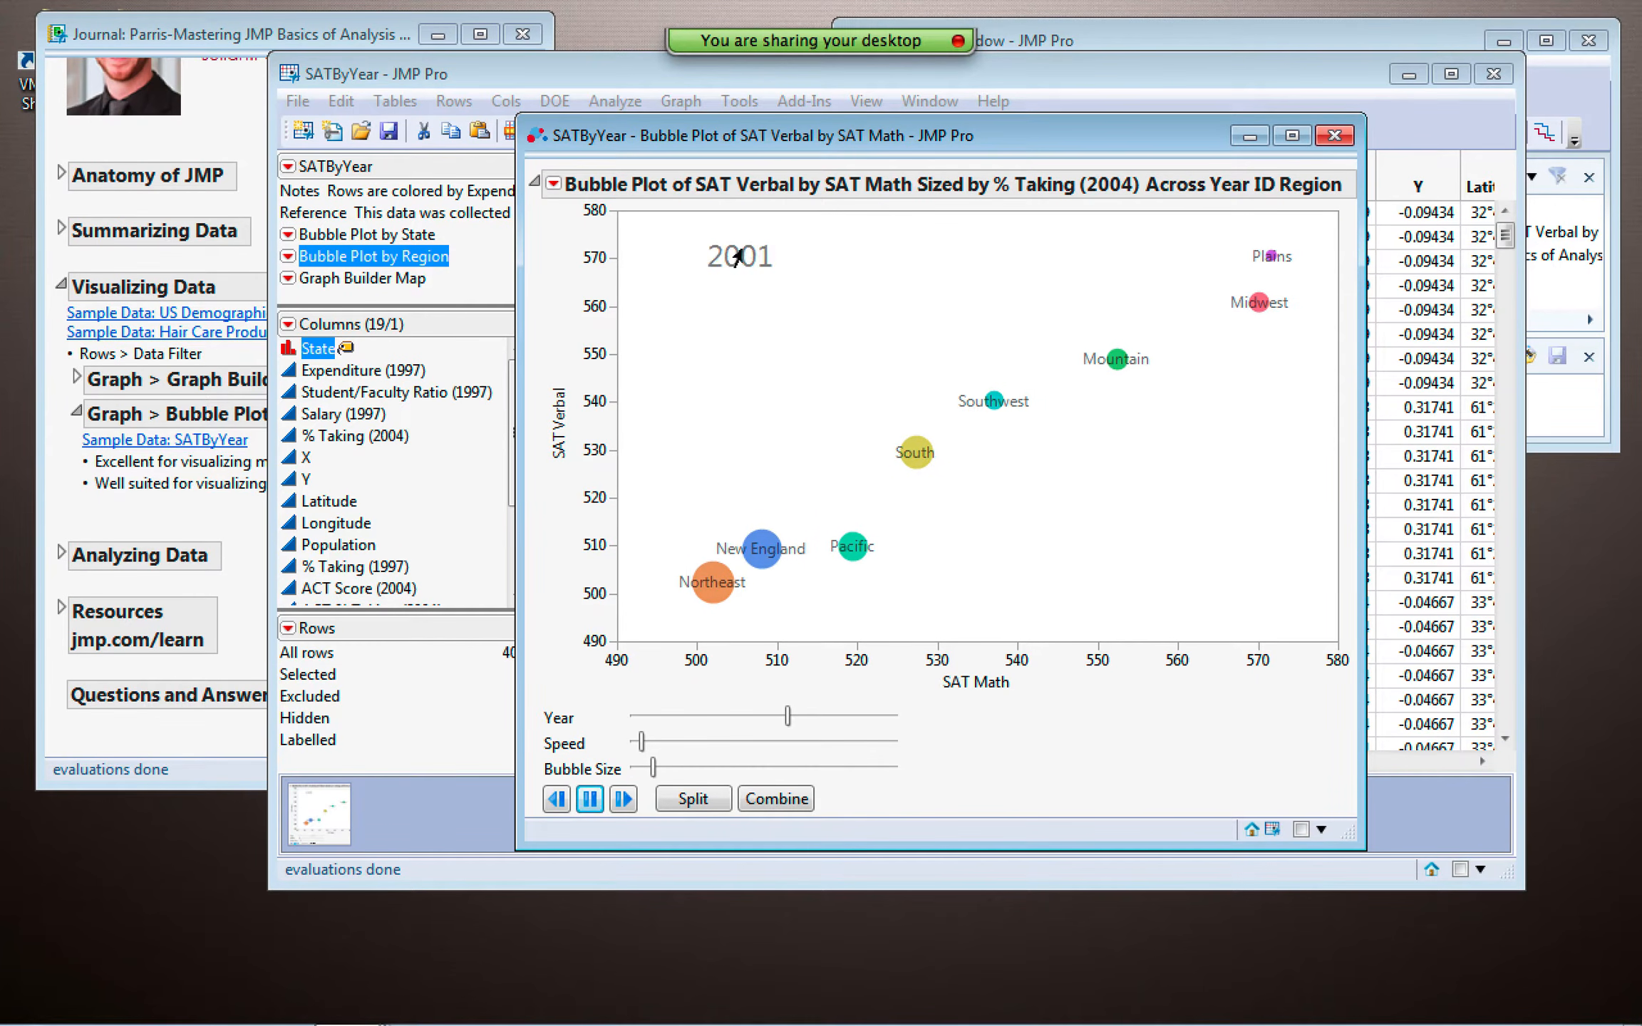
pyautogui.click(589, 799)
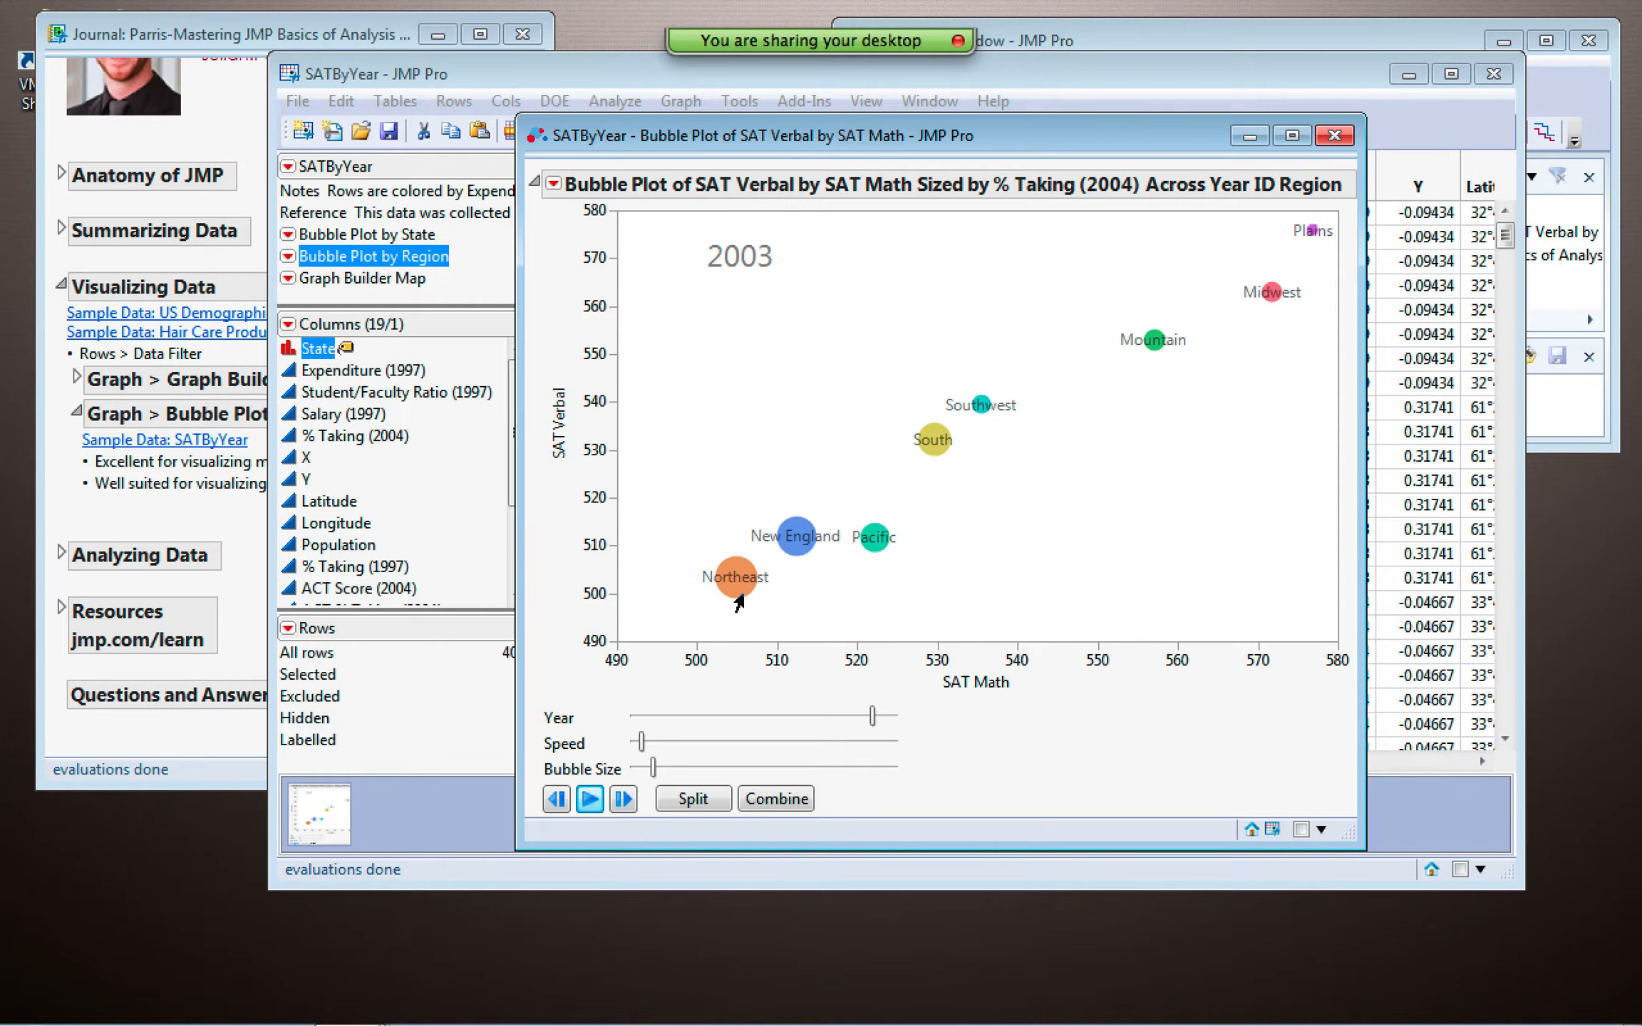
pyautogui.moveTo(739, 602)
# - Show the column roles above the bubble plot and move its window slightly aside
pyautogui.click(549, 180)
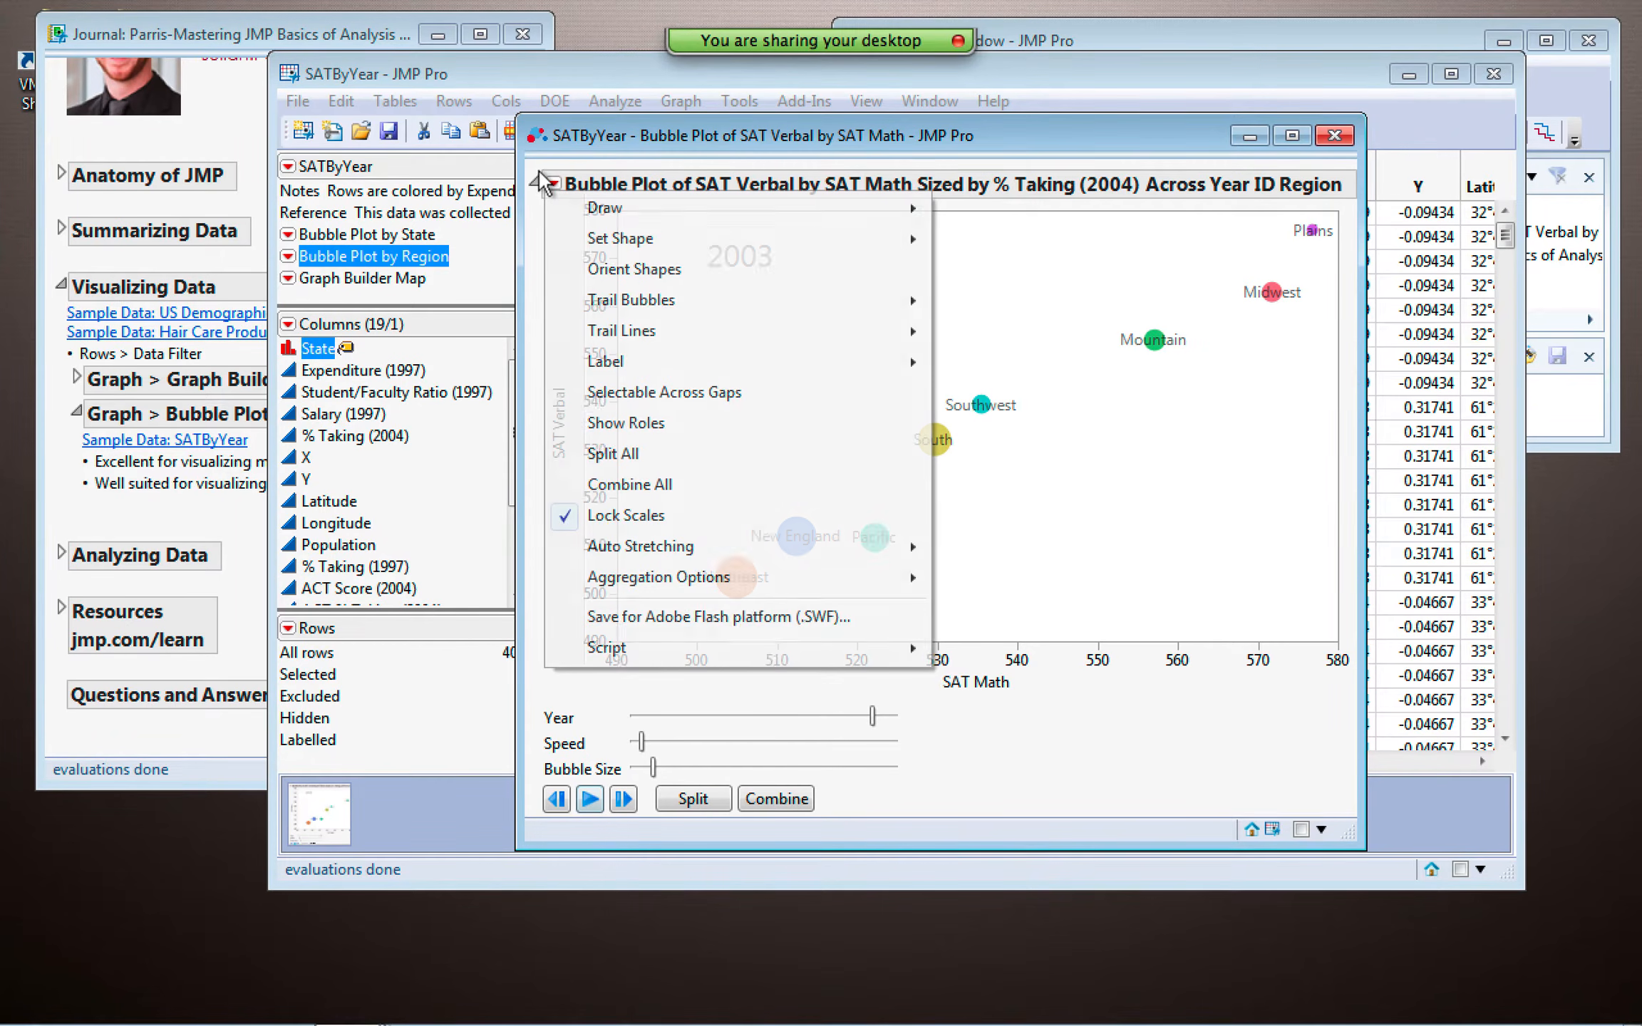
pyautogui.click(645, 427)
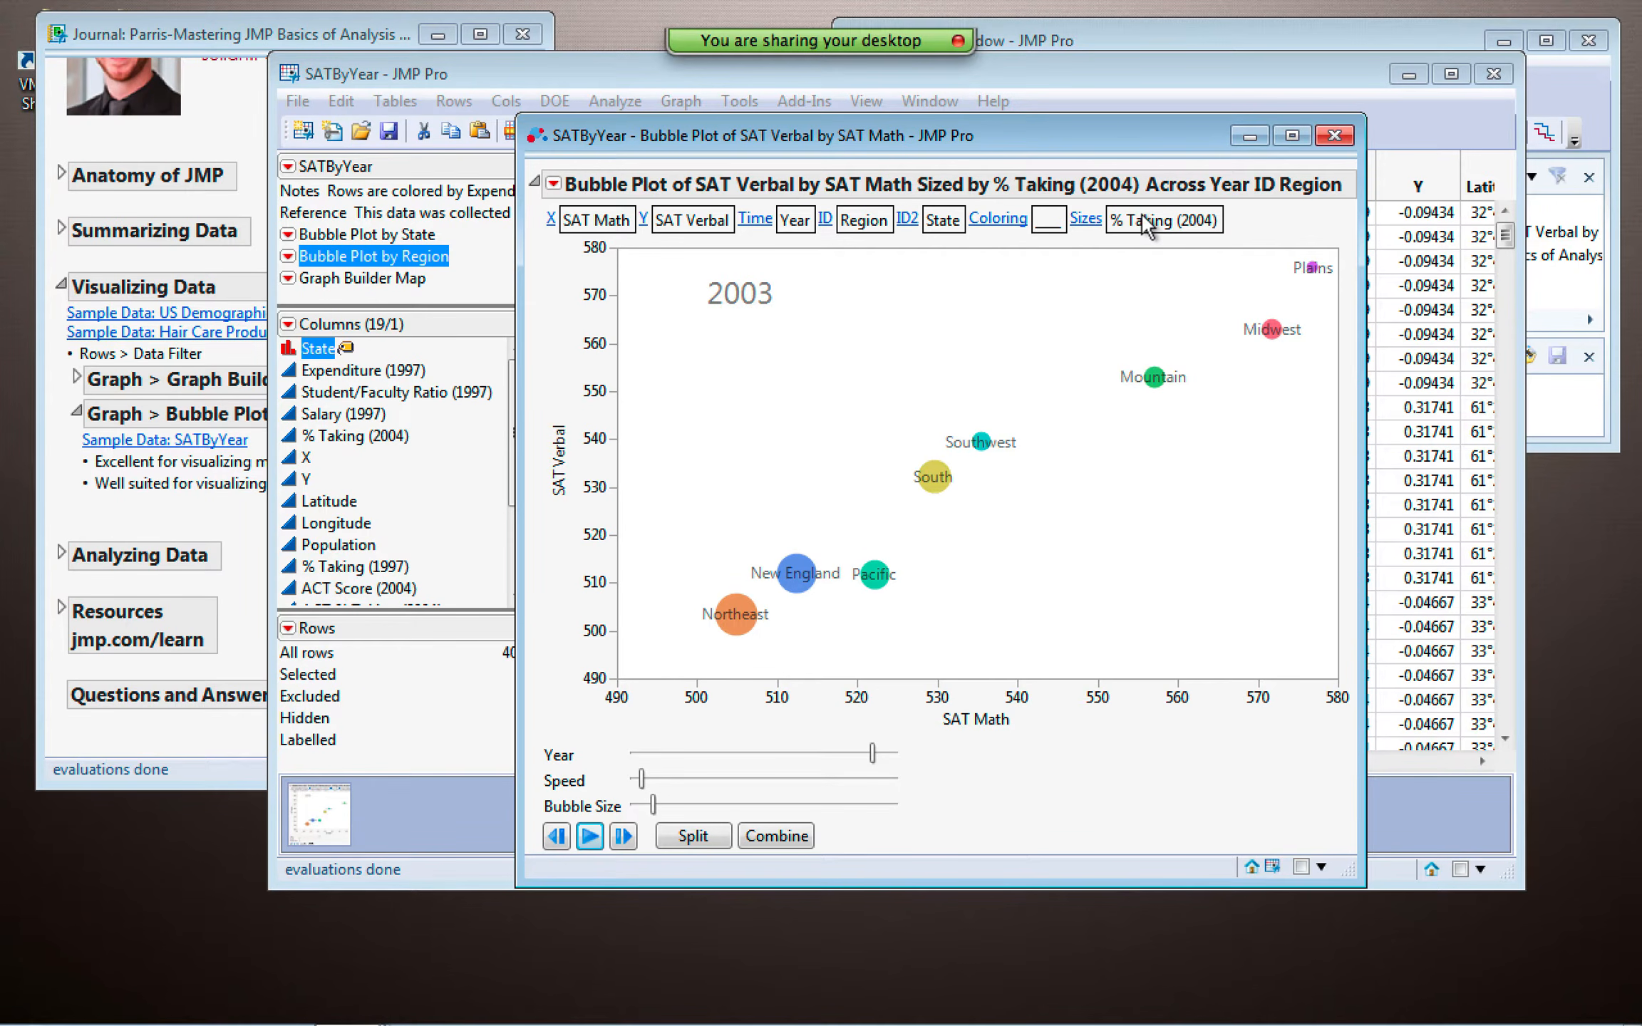
pyautogui.moveTo(1015, 132); pyautogui.dragTo(1083, 138)
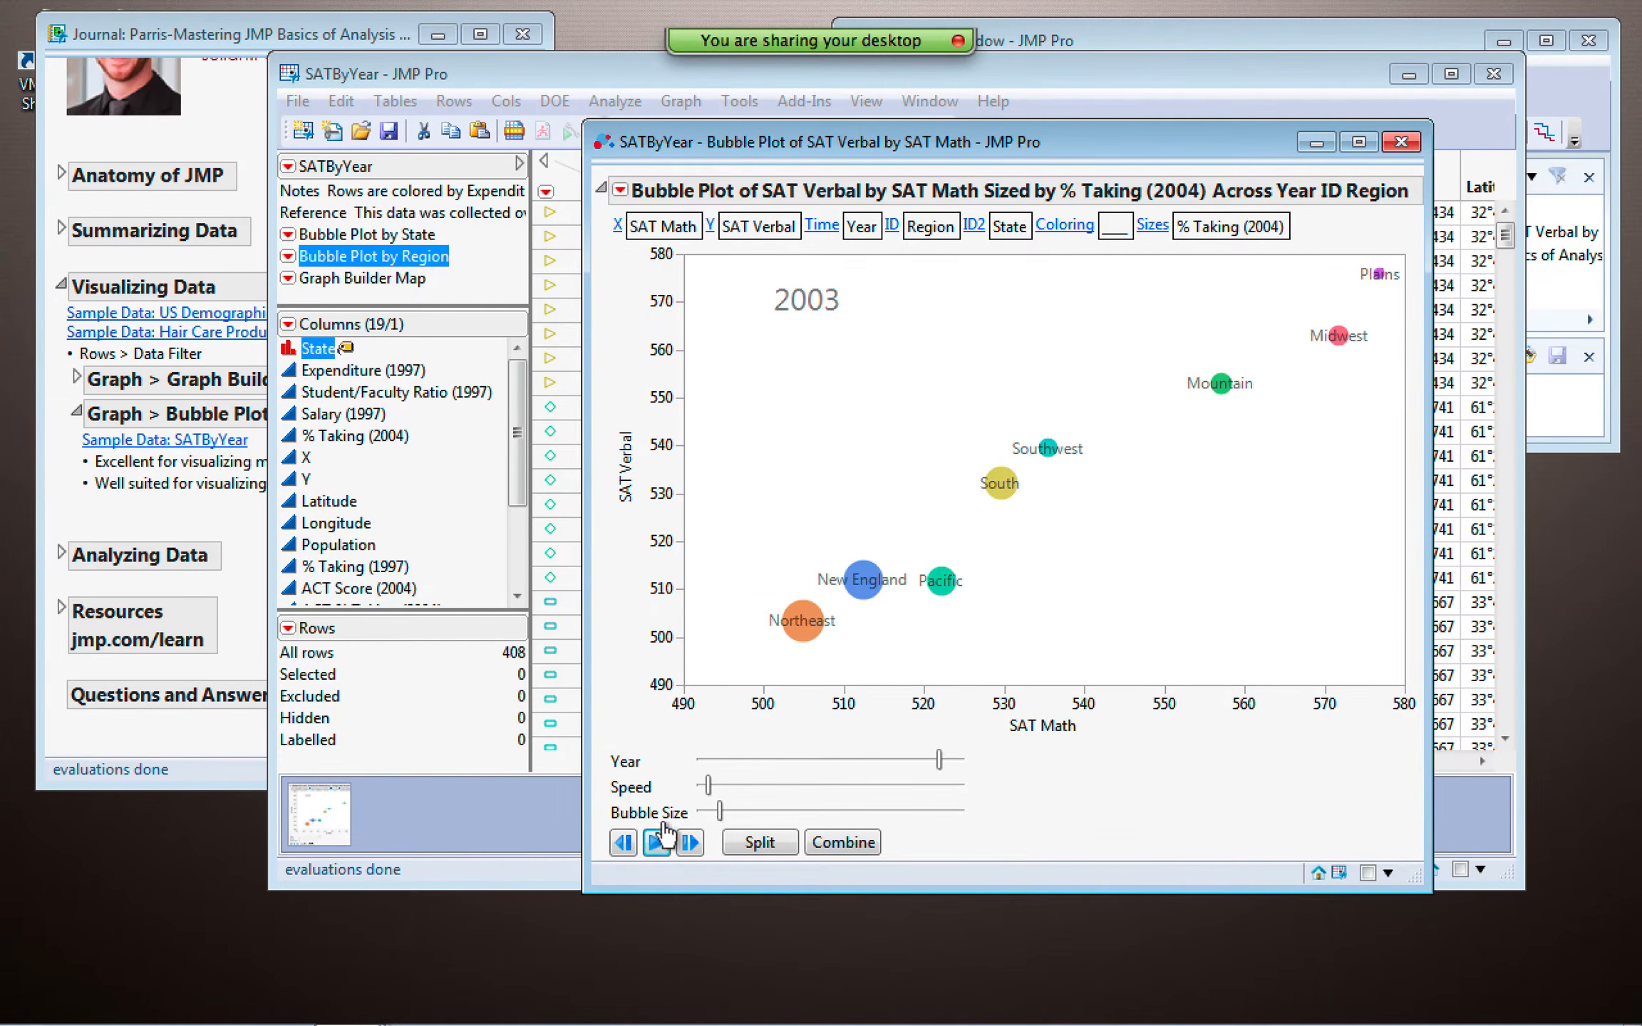
# - Run the animation to 1997 and split the South bubble into its individual states
pyautogui.click(654, 843)
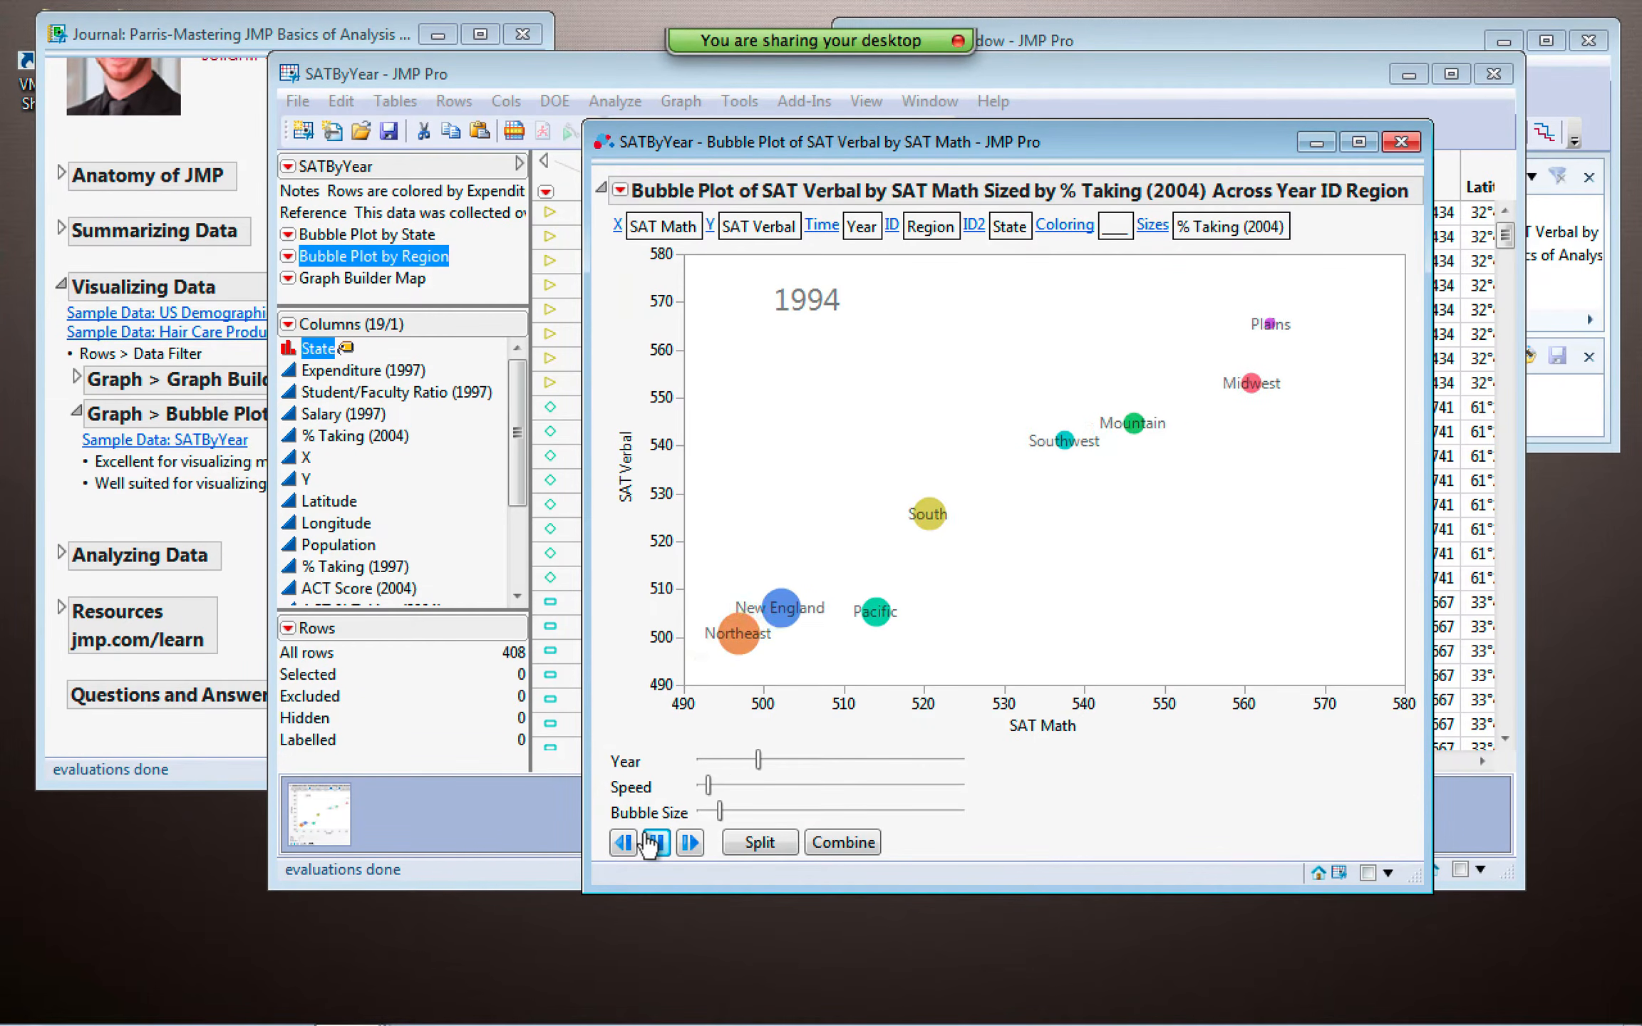
pyautogui.click(654, 842)
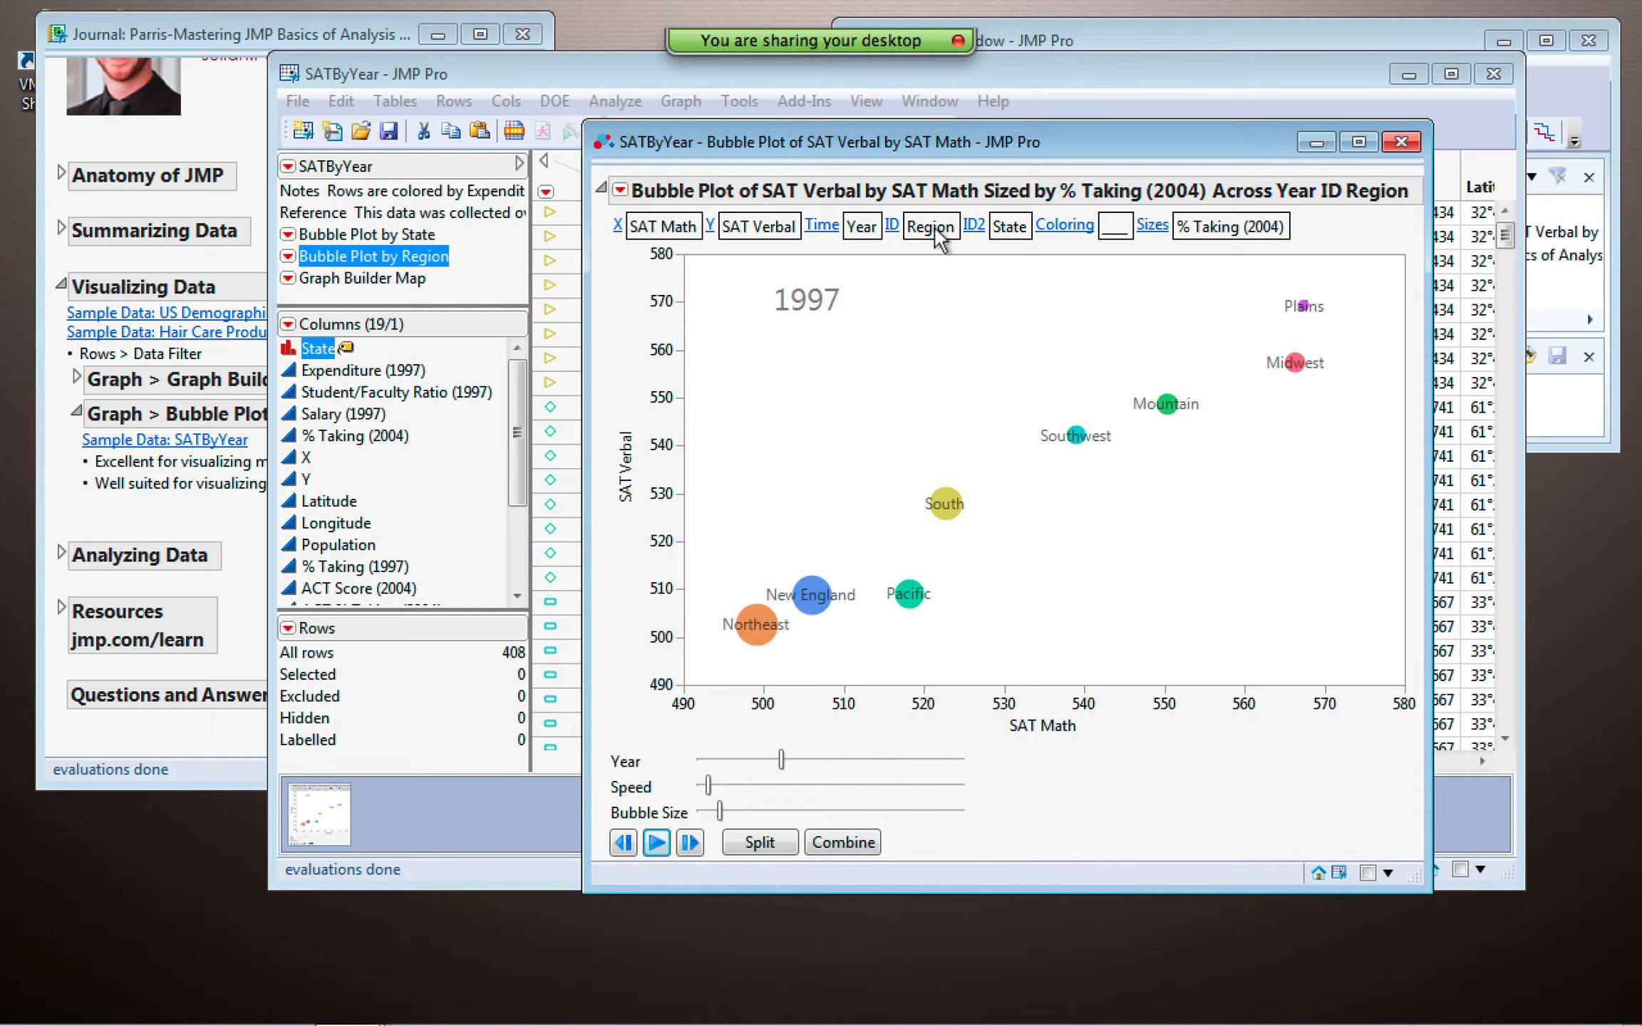
pyautogui.click(940, 518)
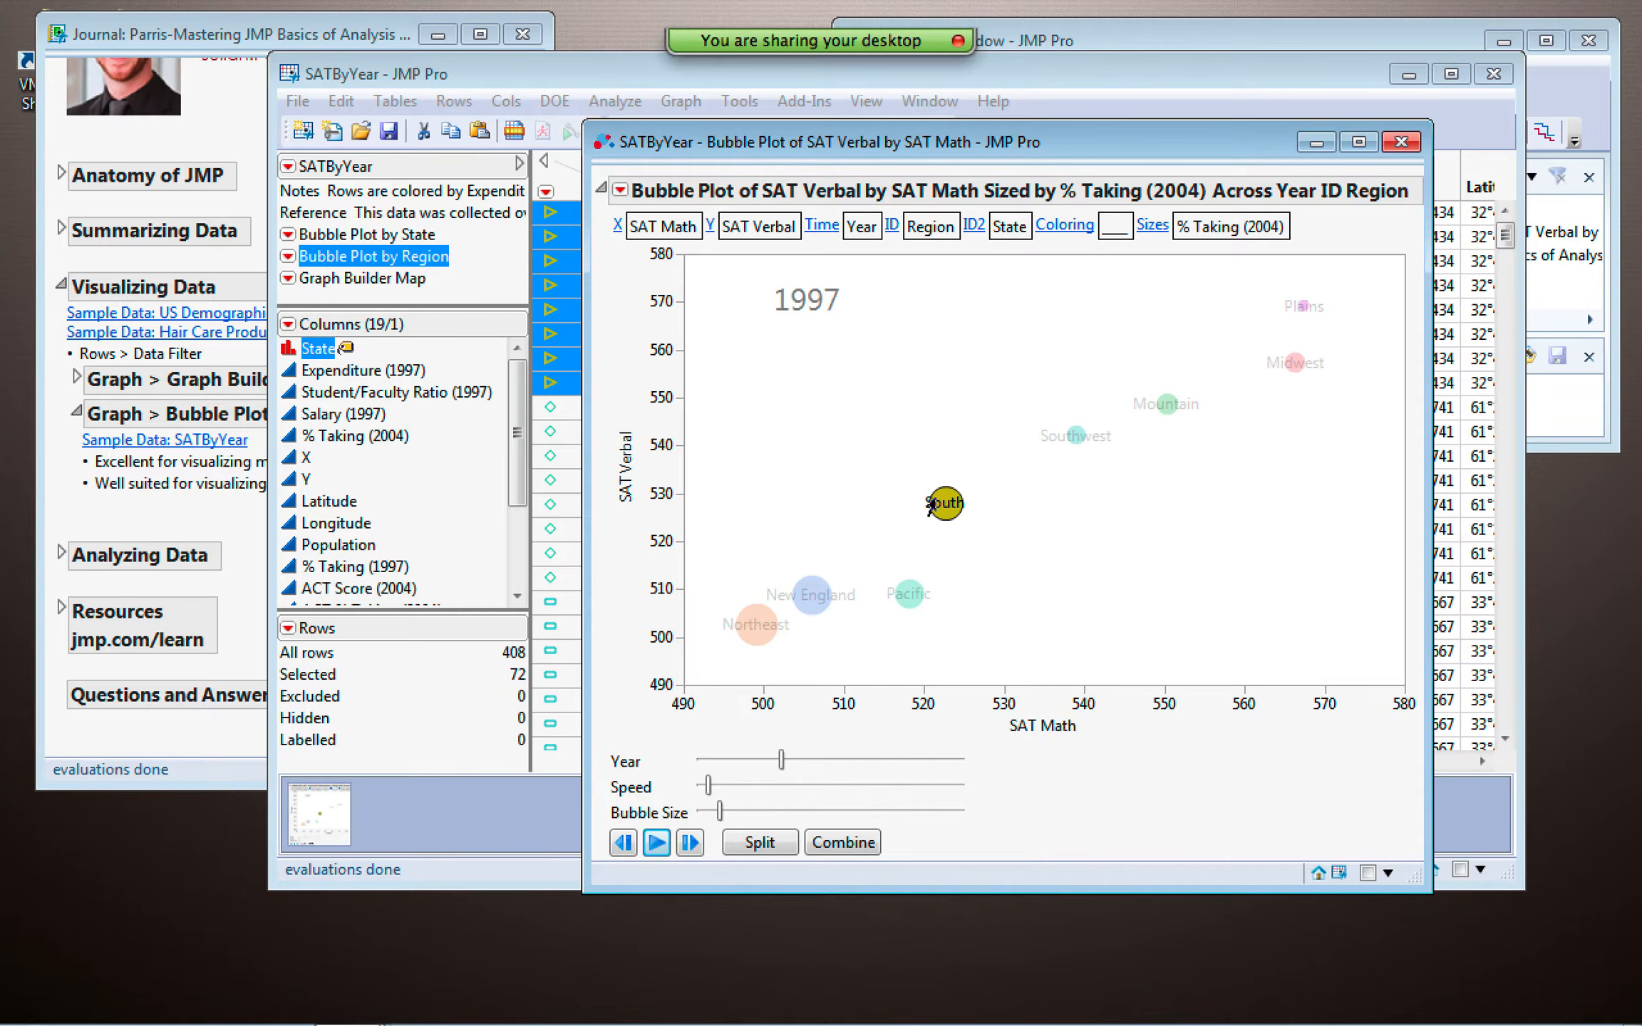
pyautogui.click(760, 843)
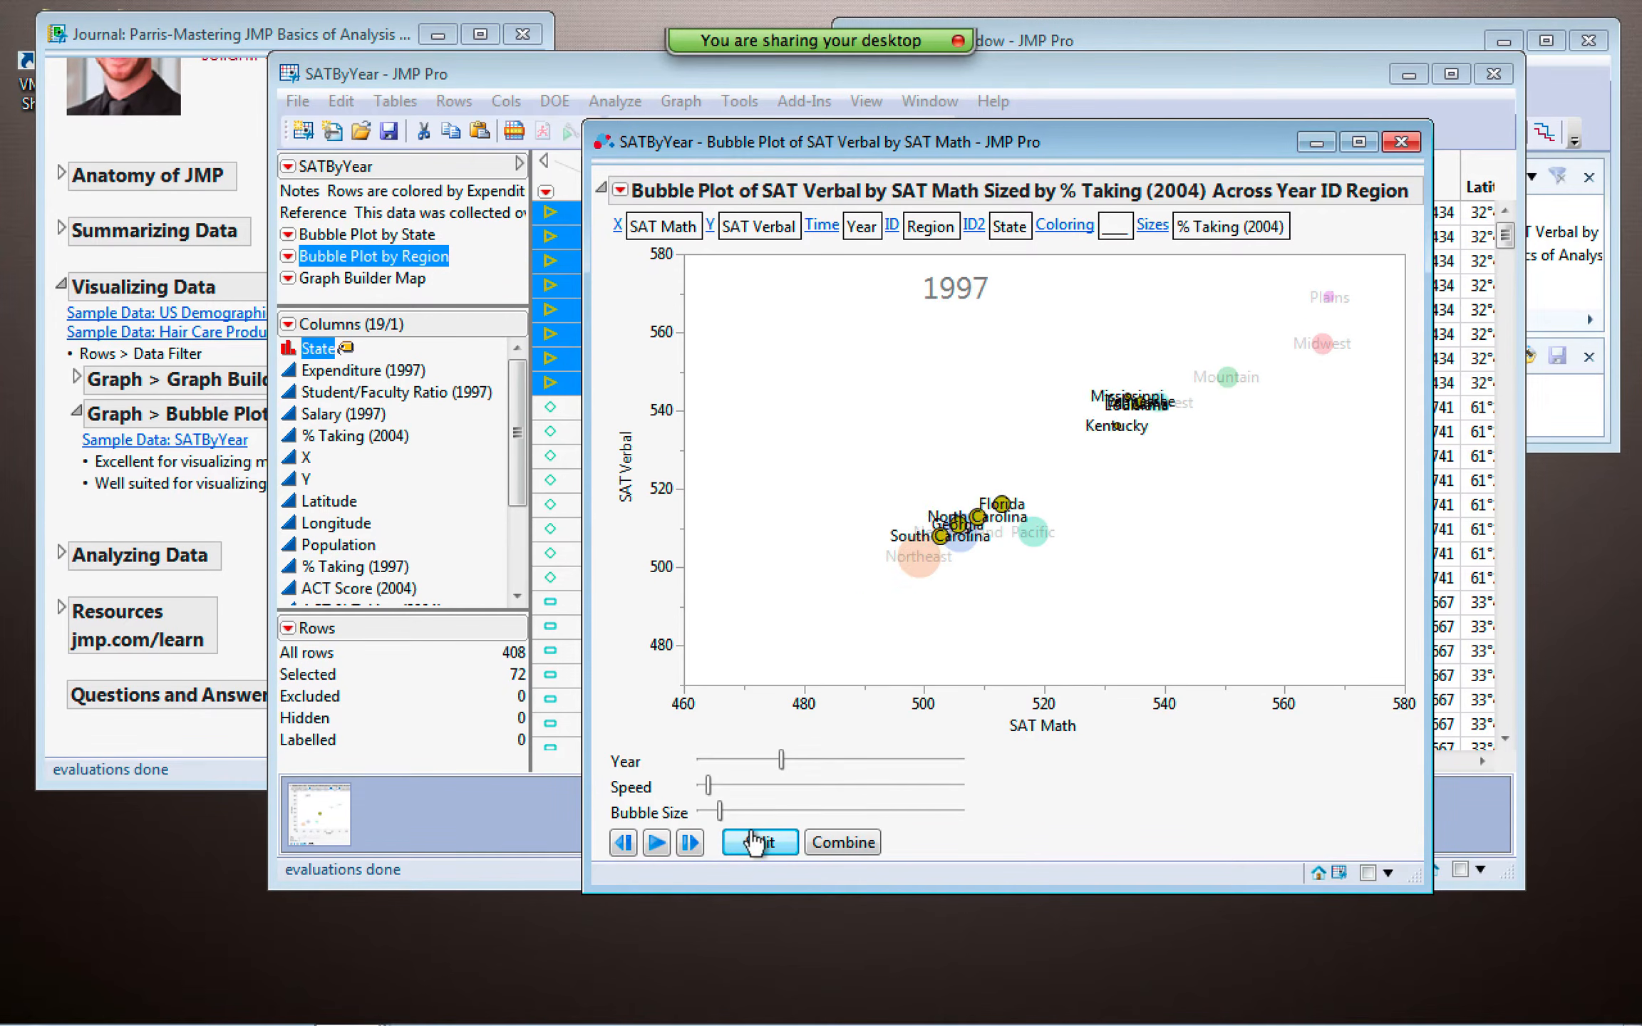
# - Animate the split states, recombine them into the South bubble, and pause at 2001 with no bubble selected
pyautogui.click(653, 843)
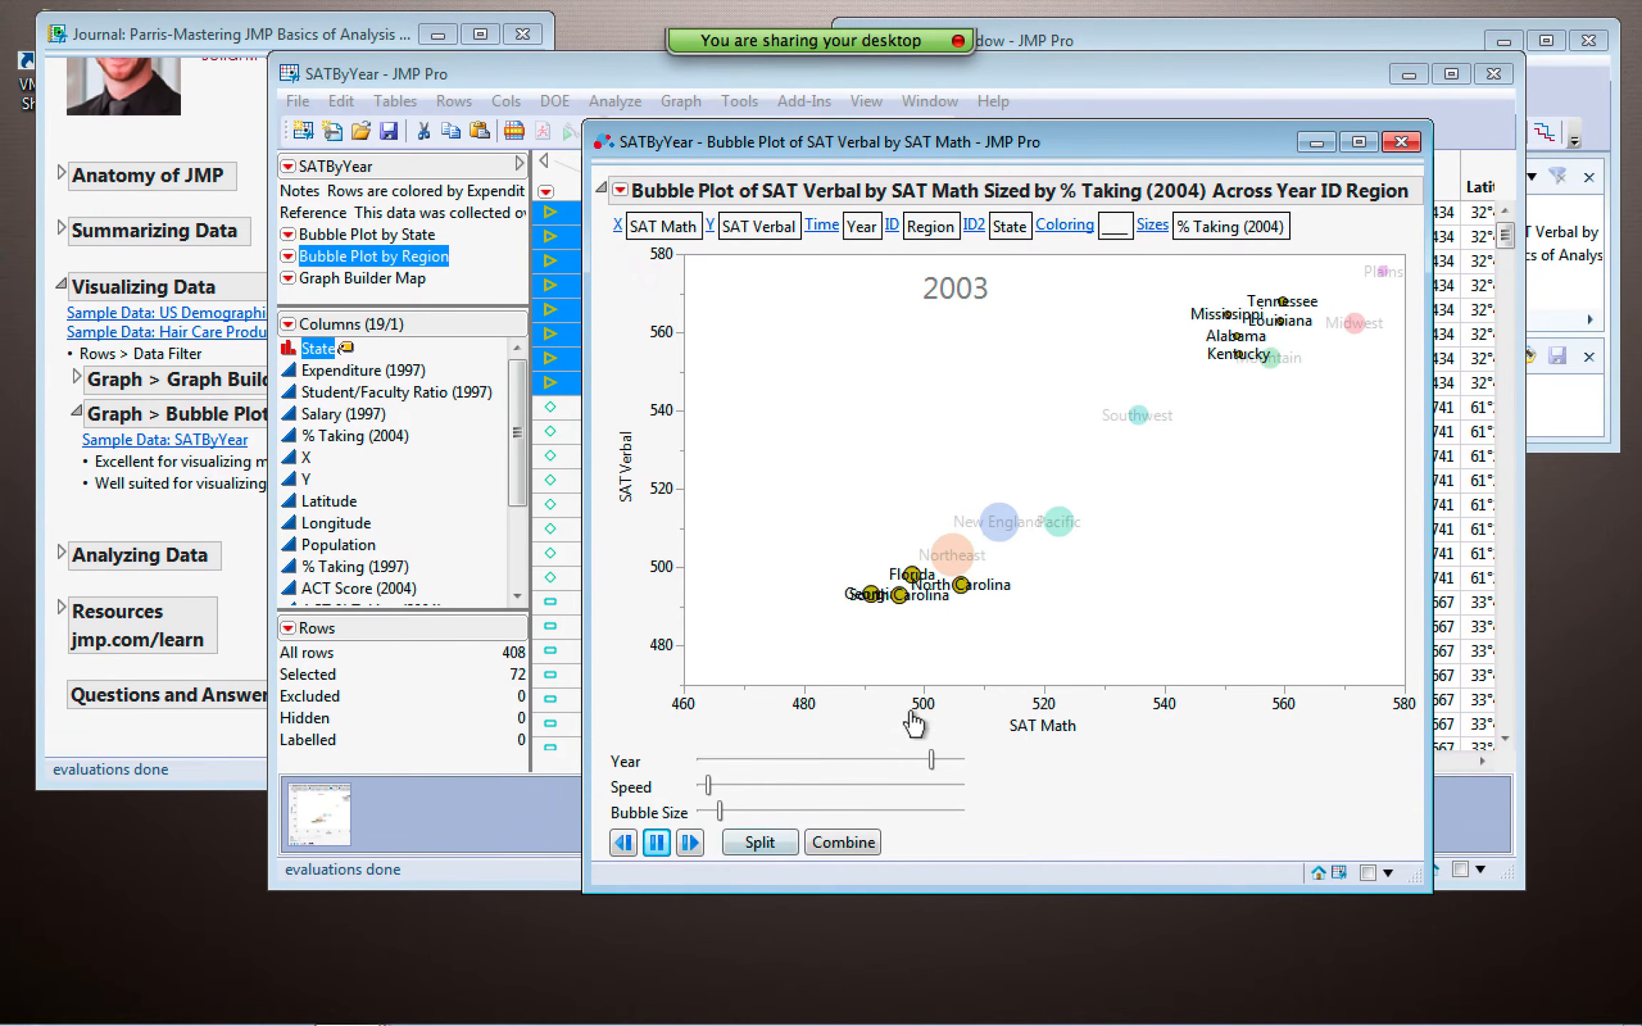
pyautogui.click(846, 841)
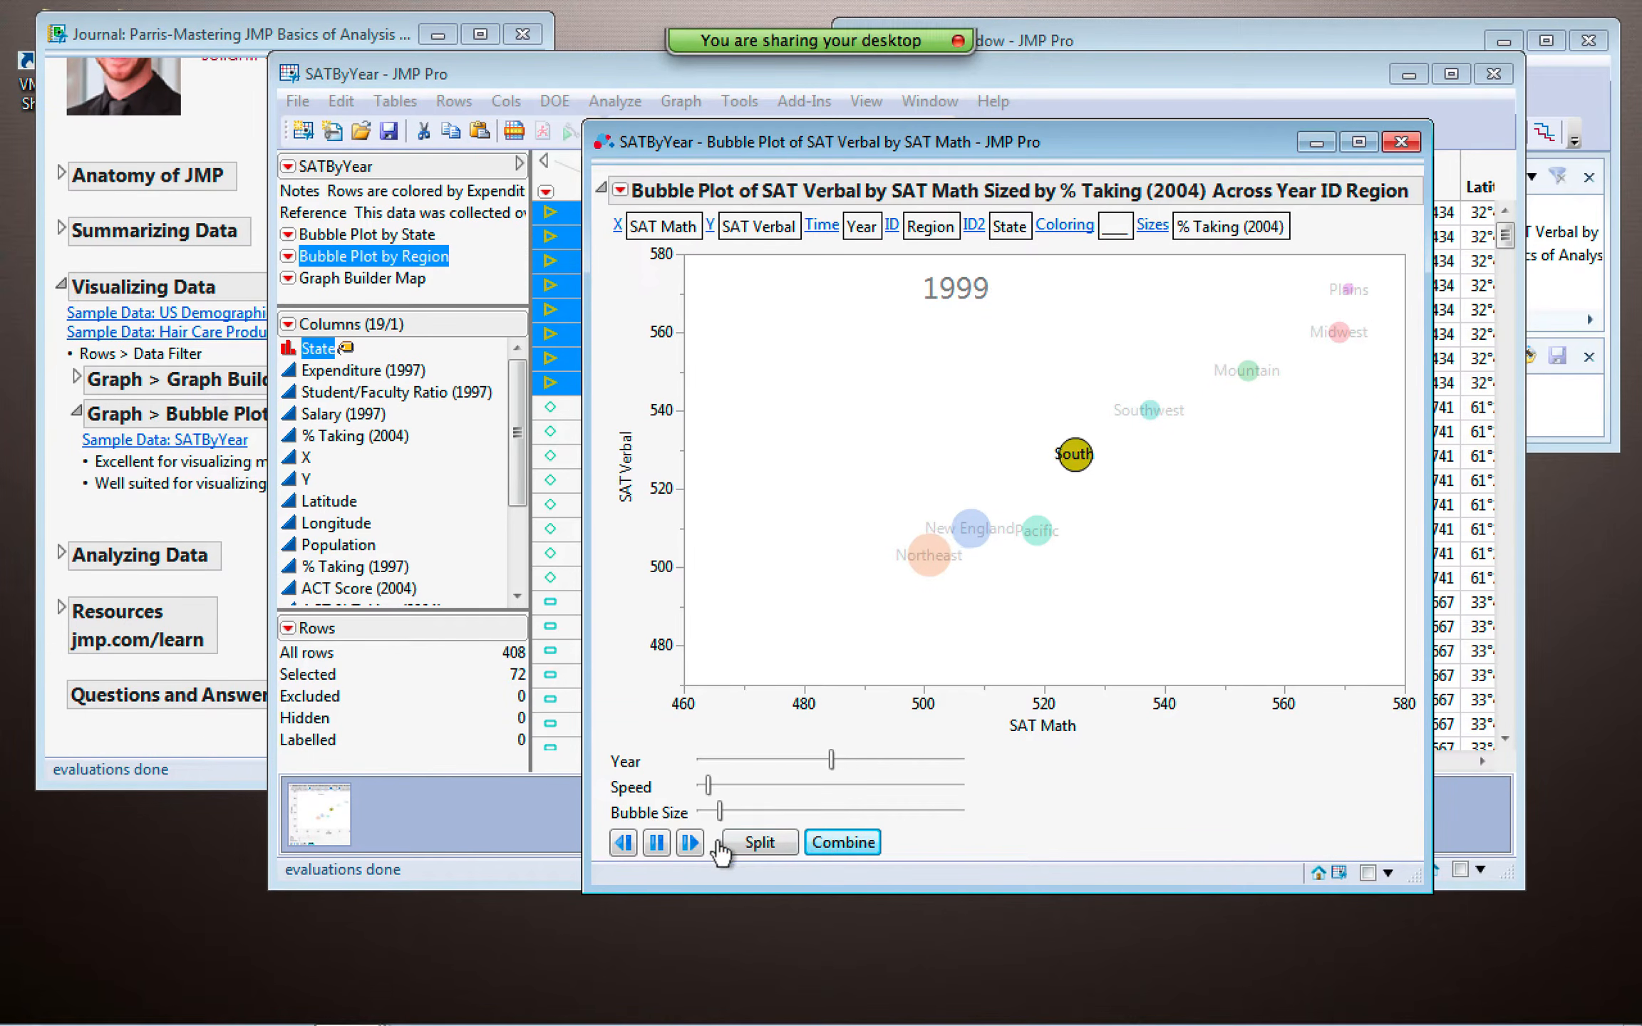
pyautogui.click(650, 839)
pyautogui.click(828, 502)
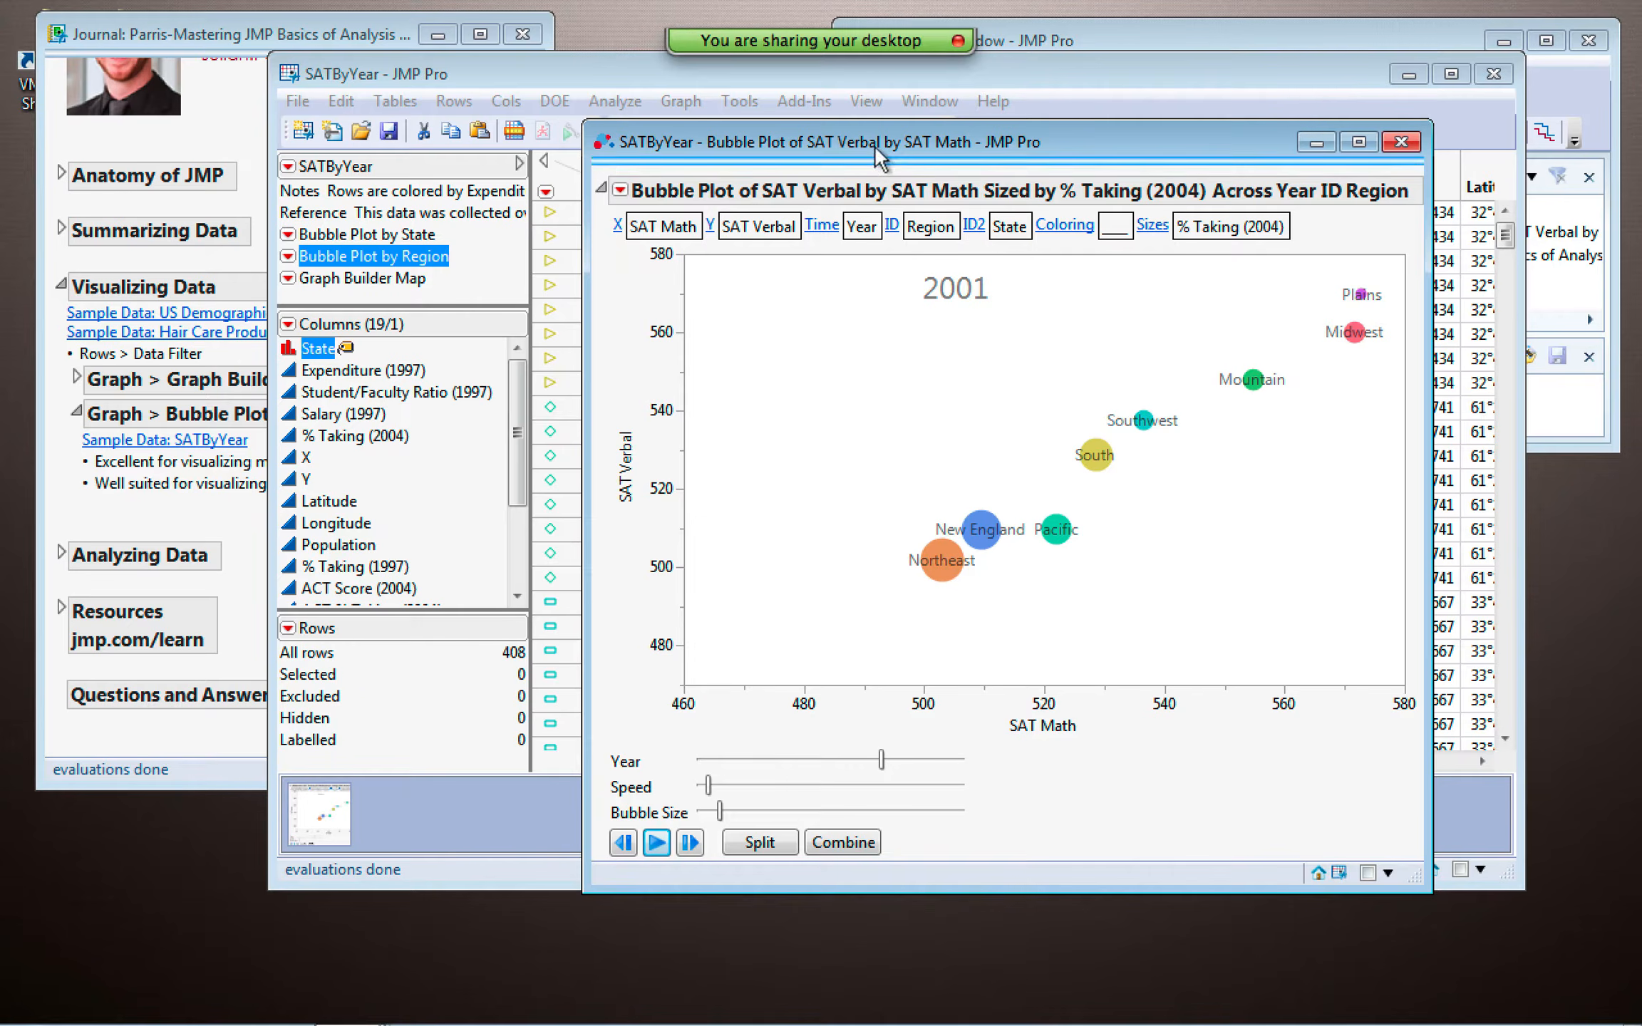
# - Start a new Bubble Plot with SAT Verbal as Y and SAT Math as X
pyautogui.moveTo(881, 146)
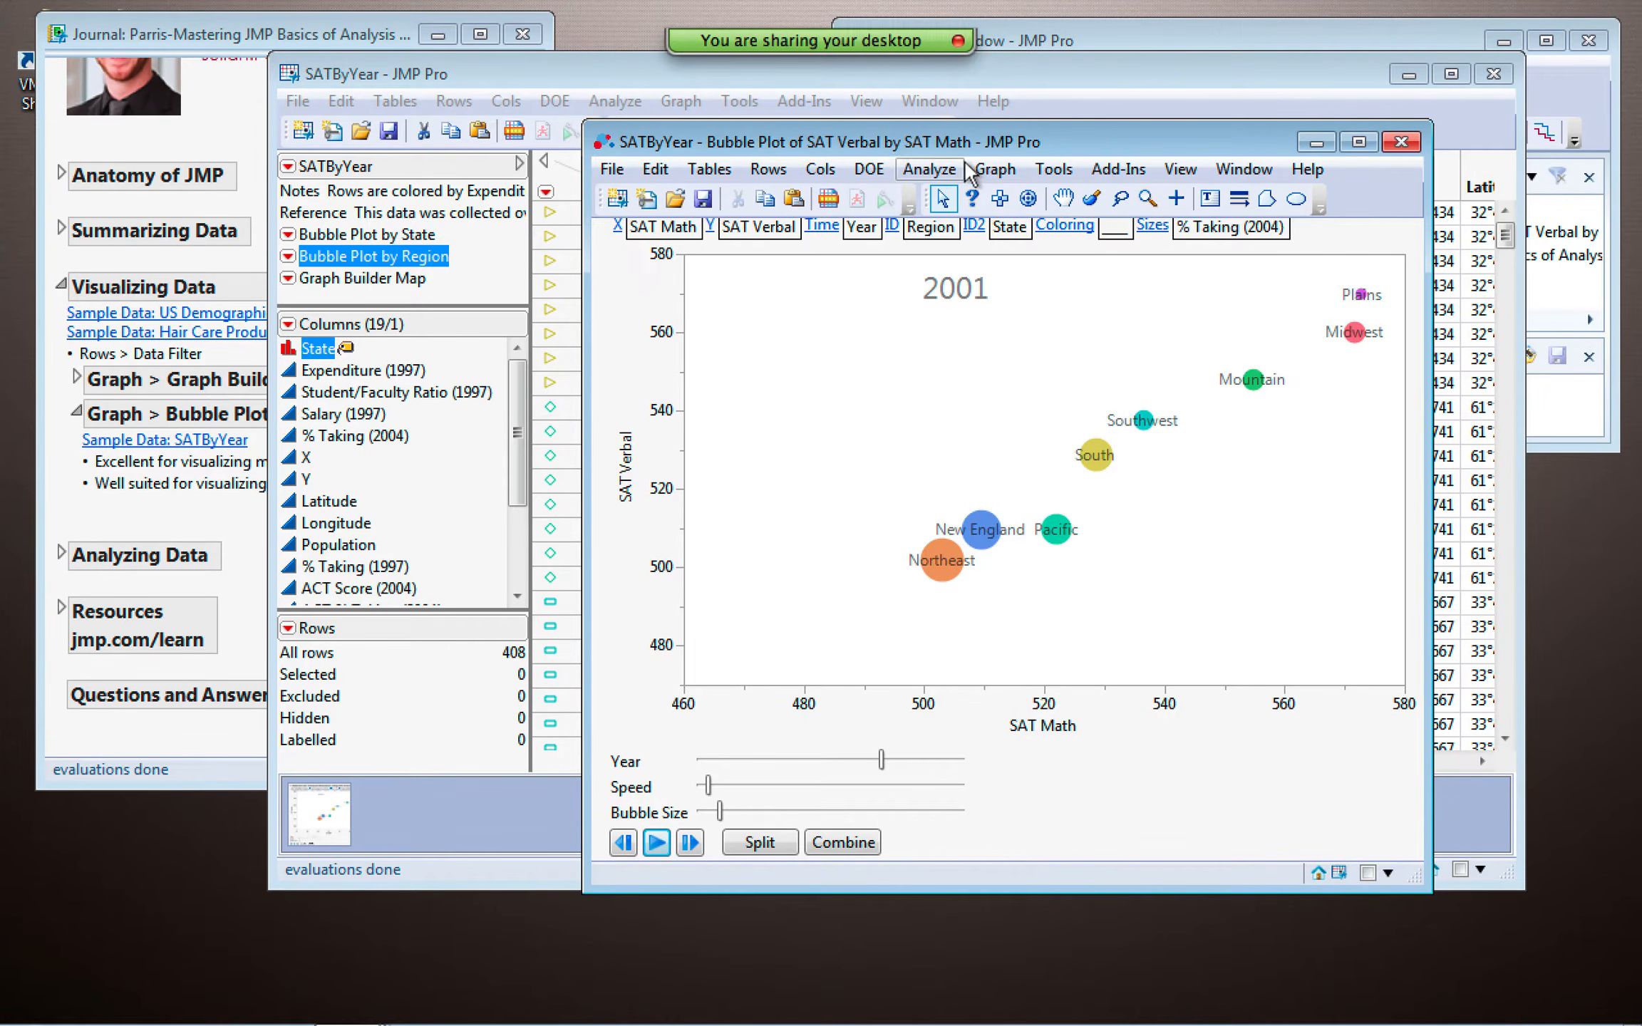
pyautogui.click(985, 170)
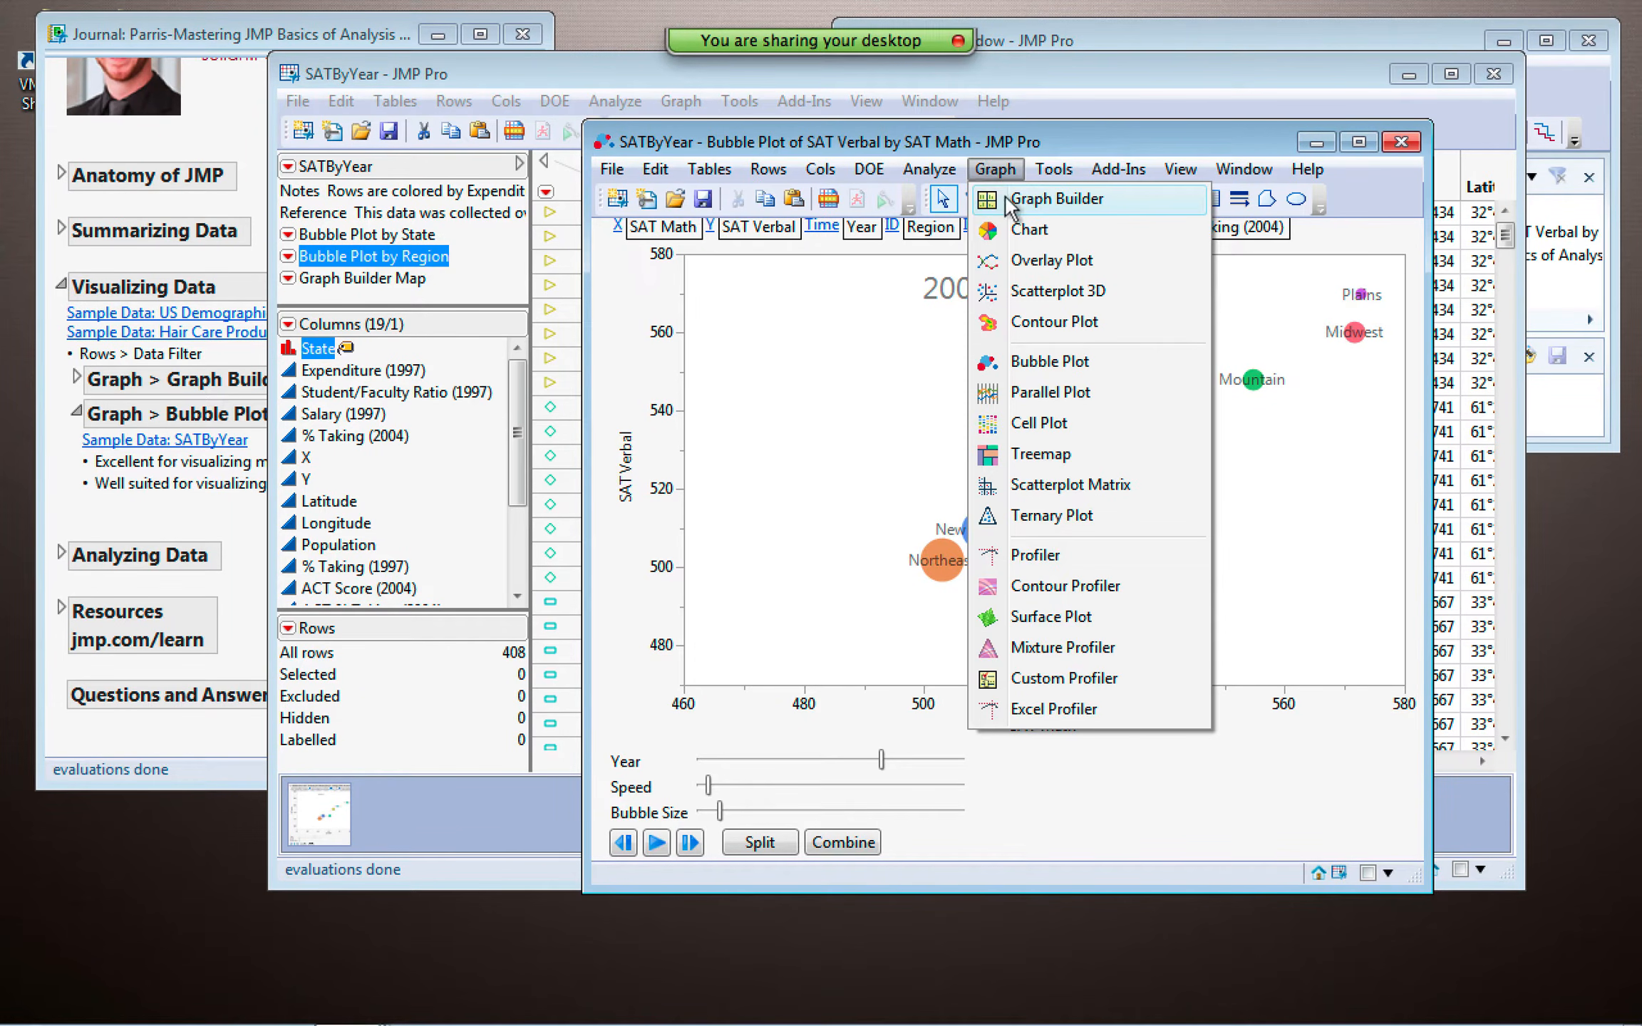
pyautogui.click(1063, 362)
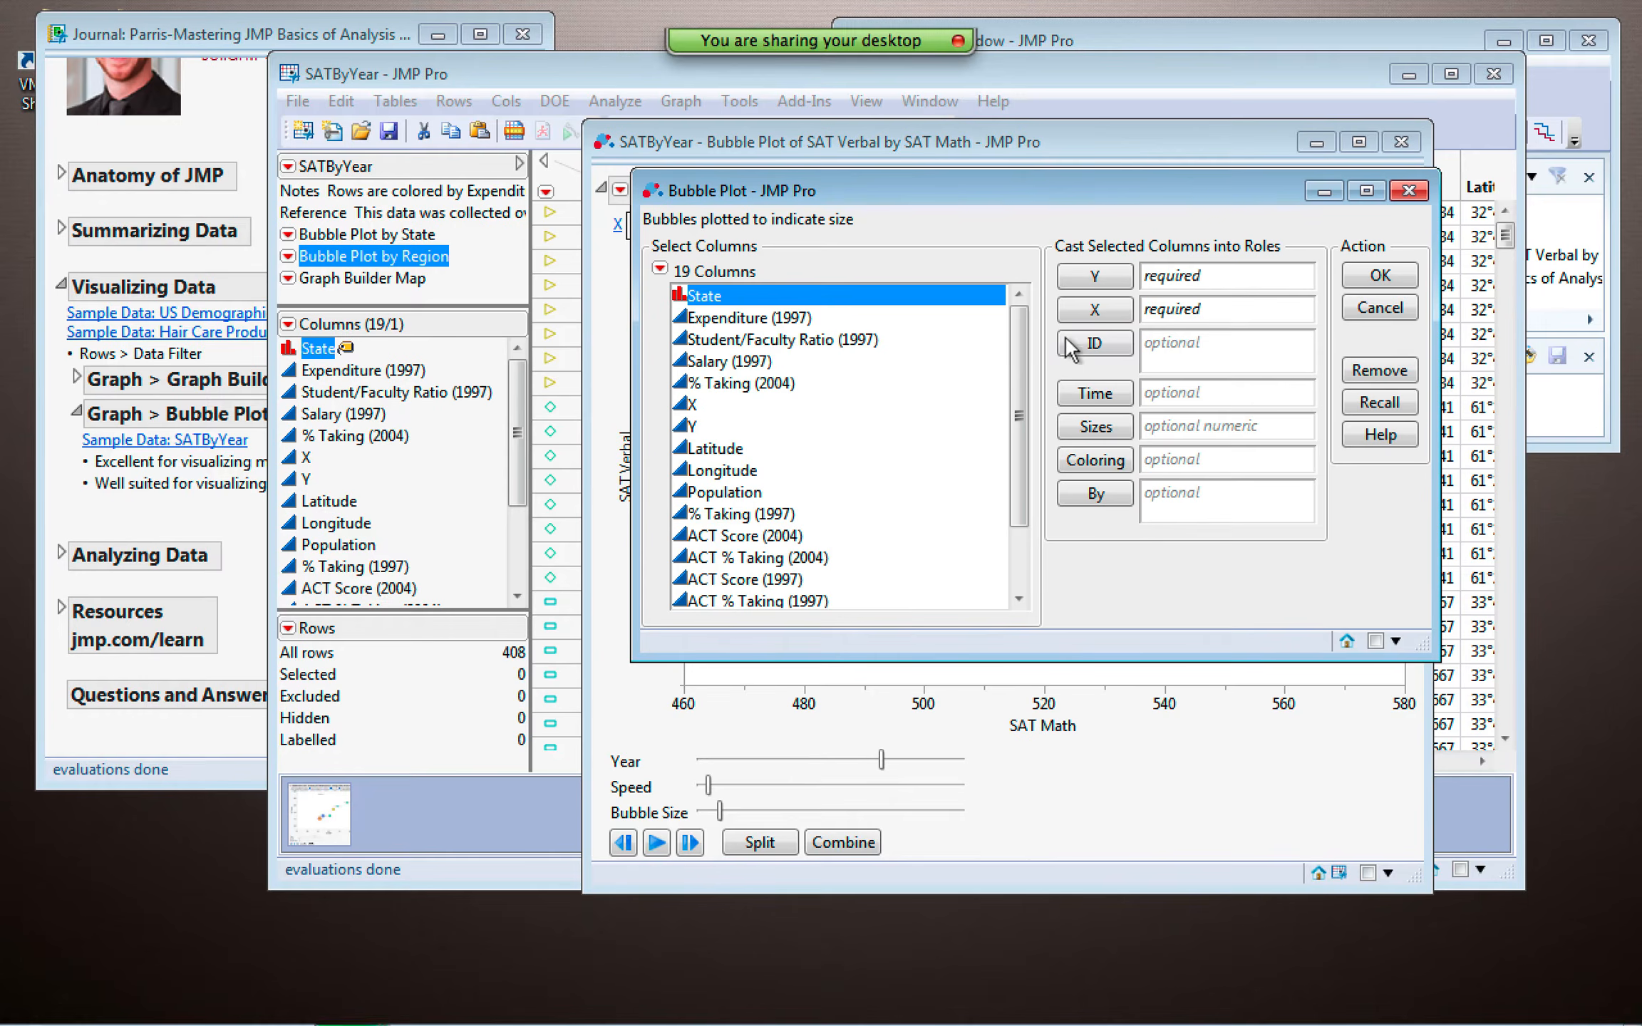
pyautogui.moveTo(997, 181); pyautogui.dragTo(458, 191)
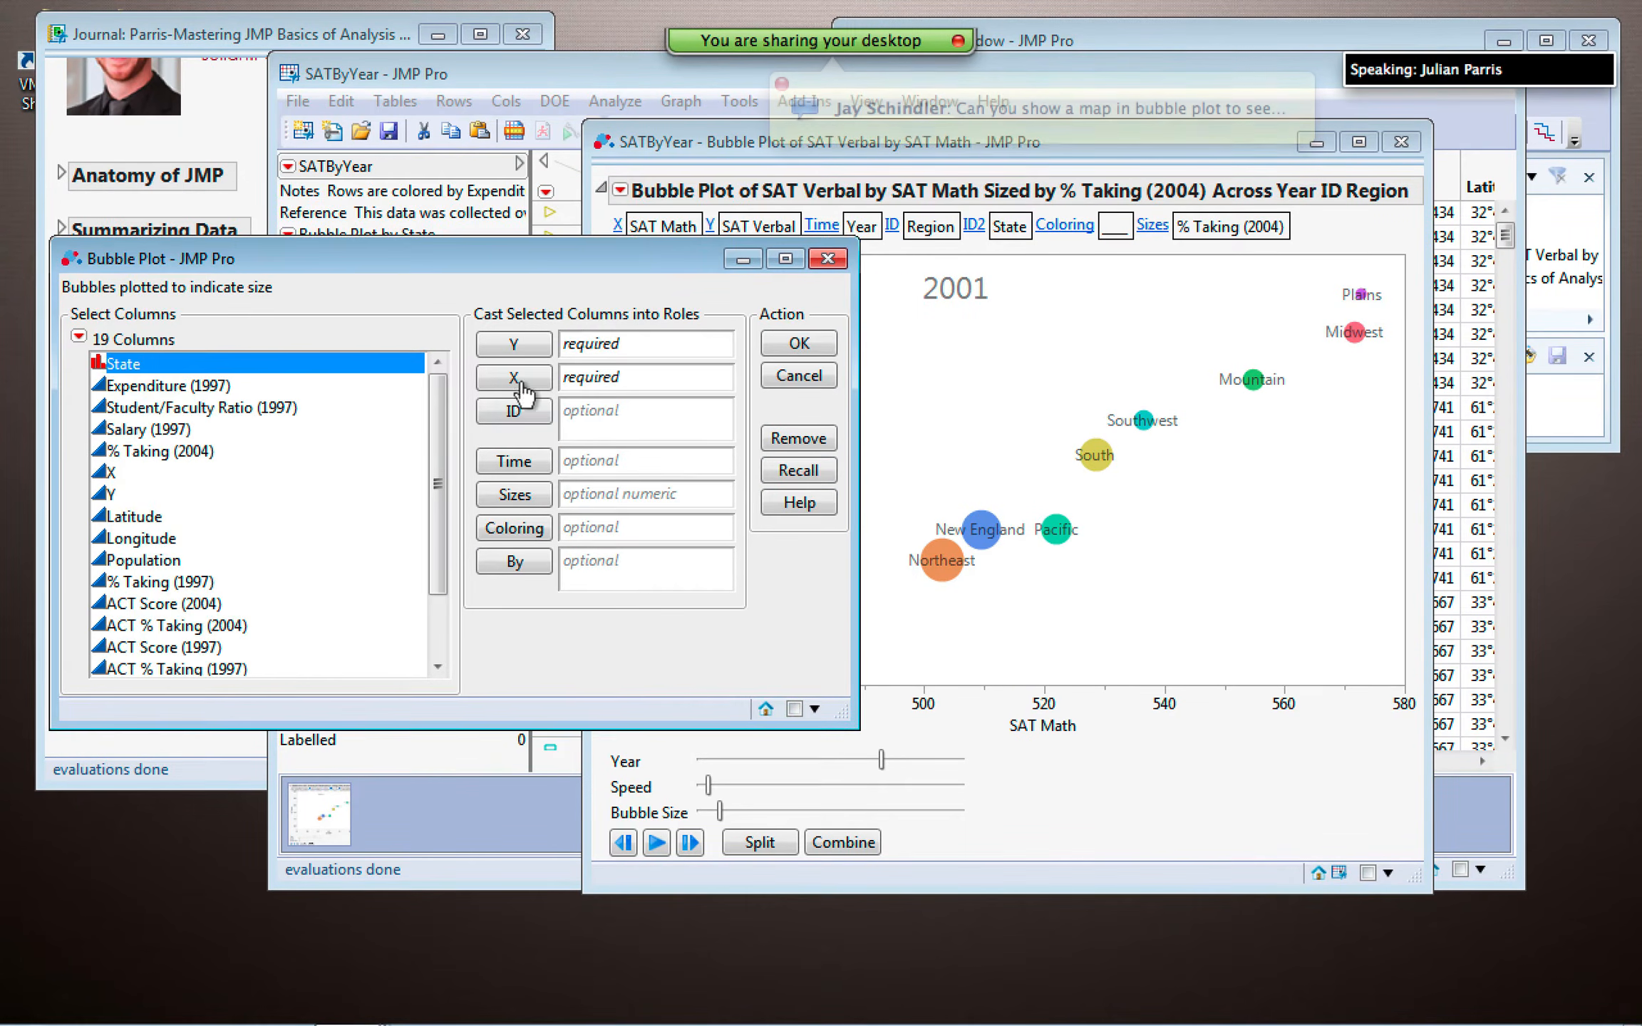
pyautogui.scroll(-2, 264, 597)
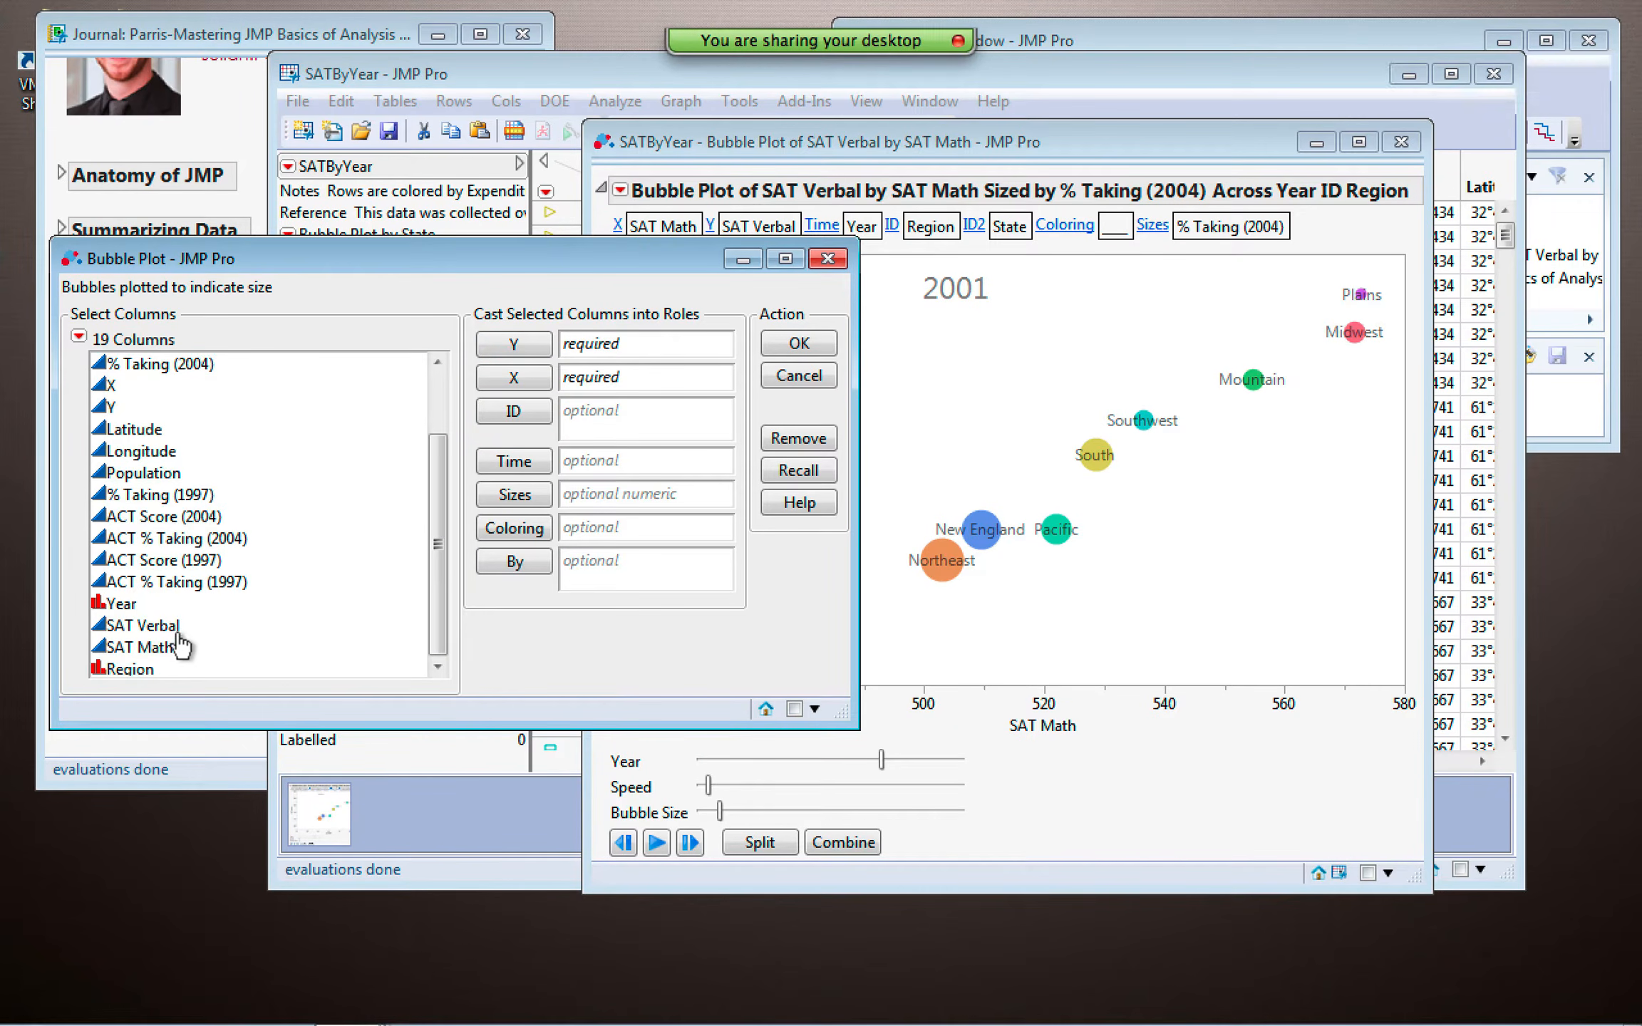
pyautogui.click(175, 627)
pyautogui.click(503, 346)
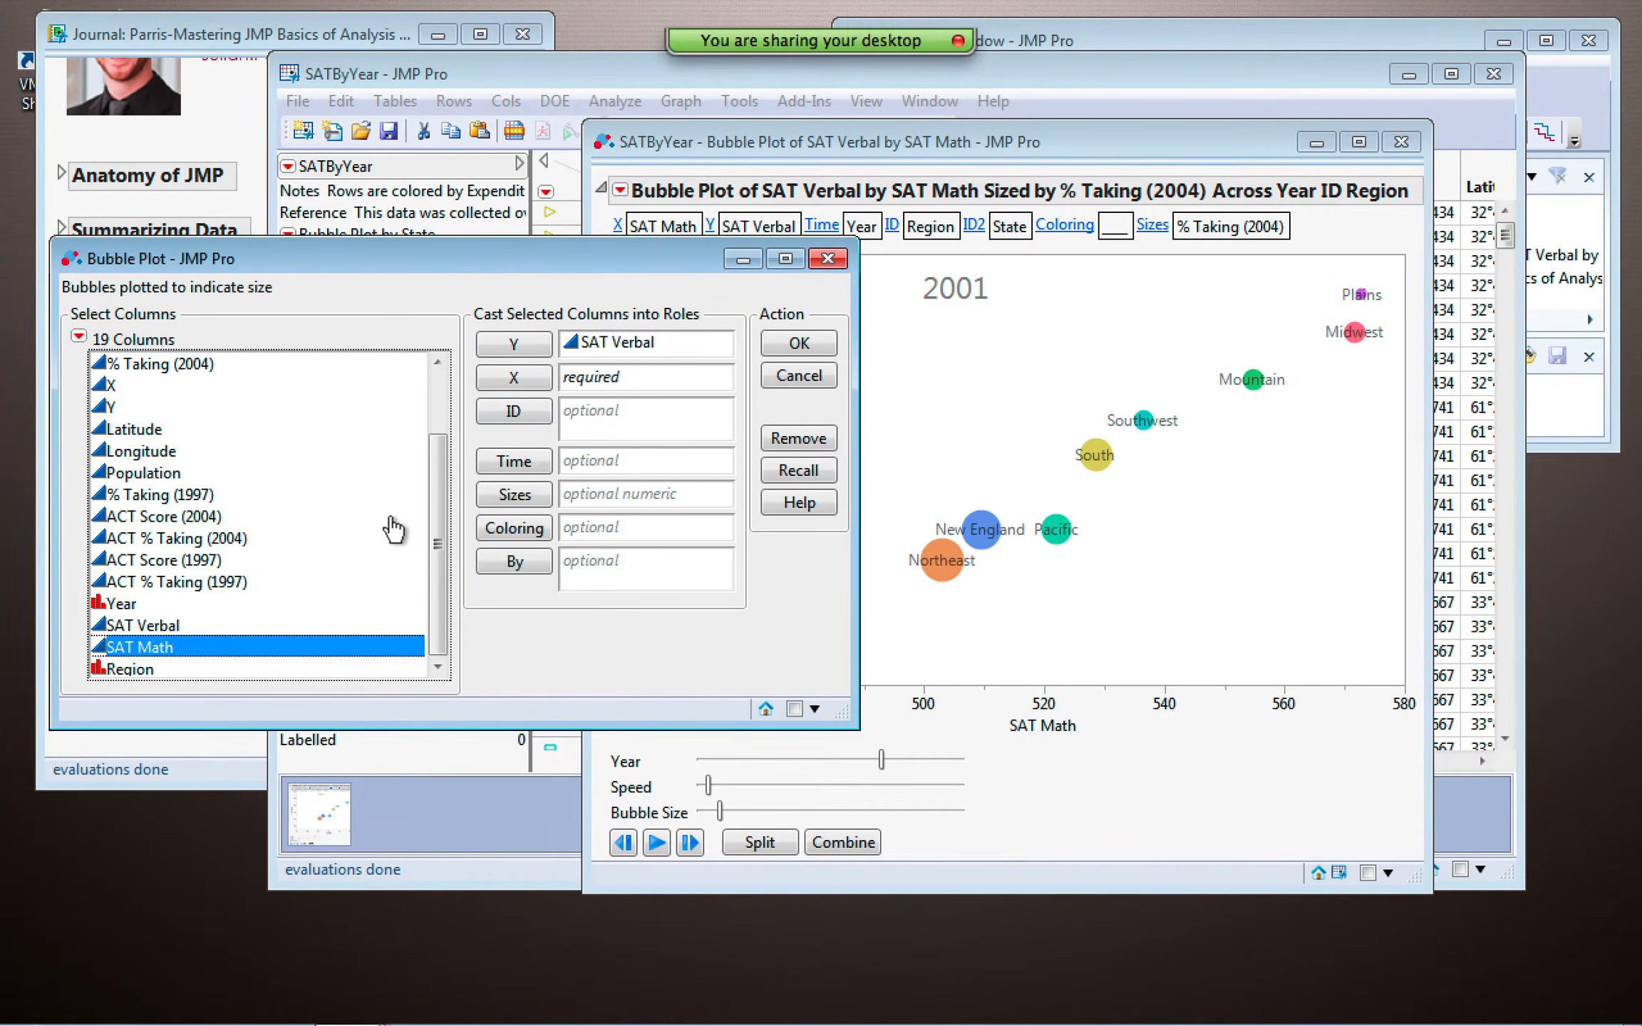
pyautogui.click(514, 377)
# - Assign Region and then State as the bubble plot's ID columns
pyautogui.scroll(2, 385, 551)
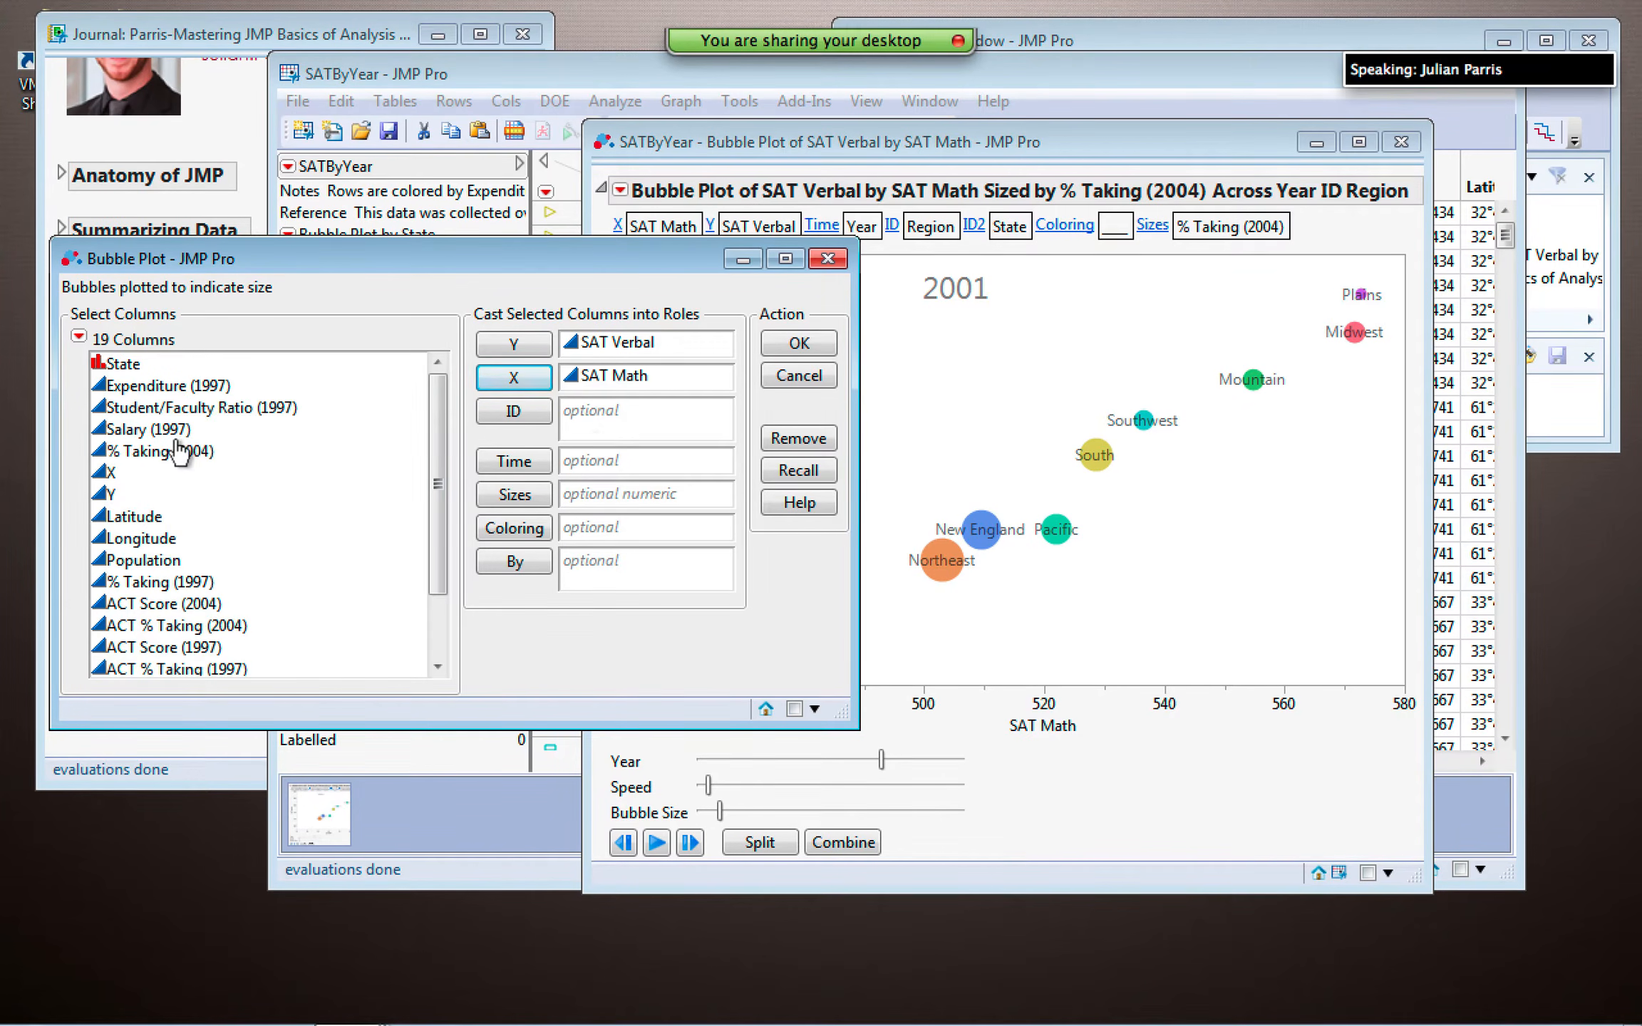
pyautogui.scroll(-2, 179, 450)
pyautogui.click(146, 668)
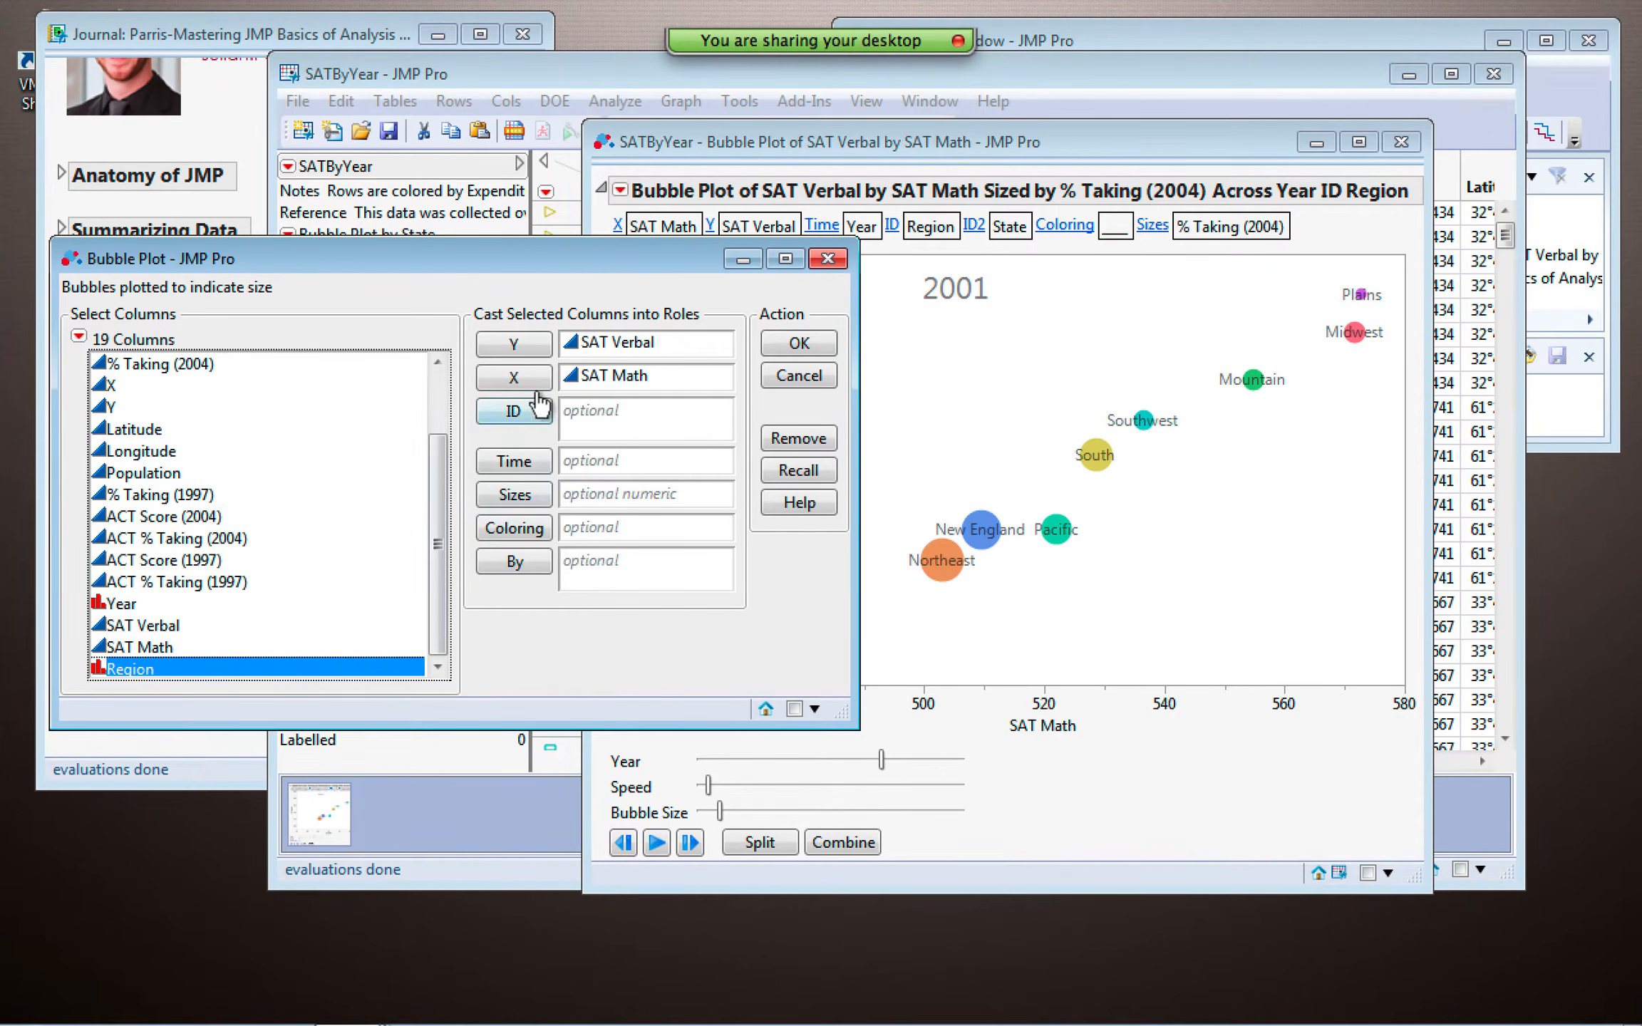
pyautogui.click(516, 412)
pyautogui.scroll(2, 274, 569)
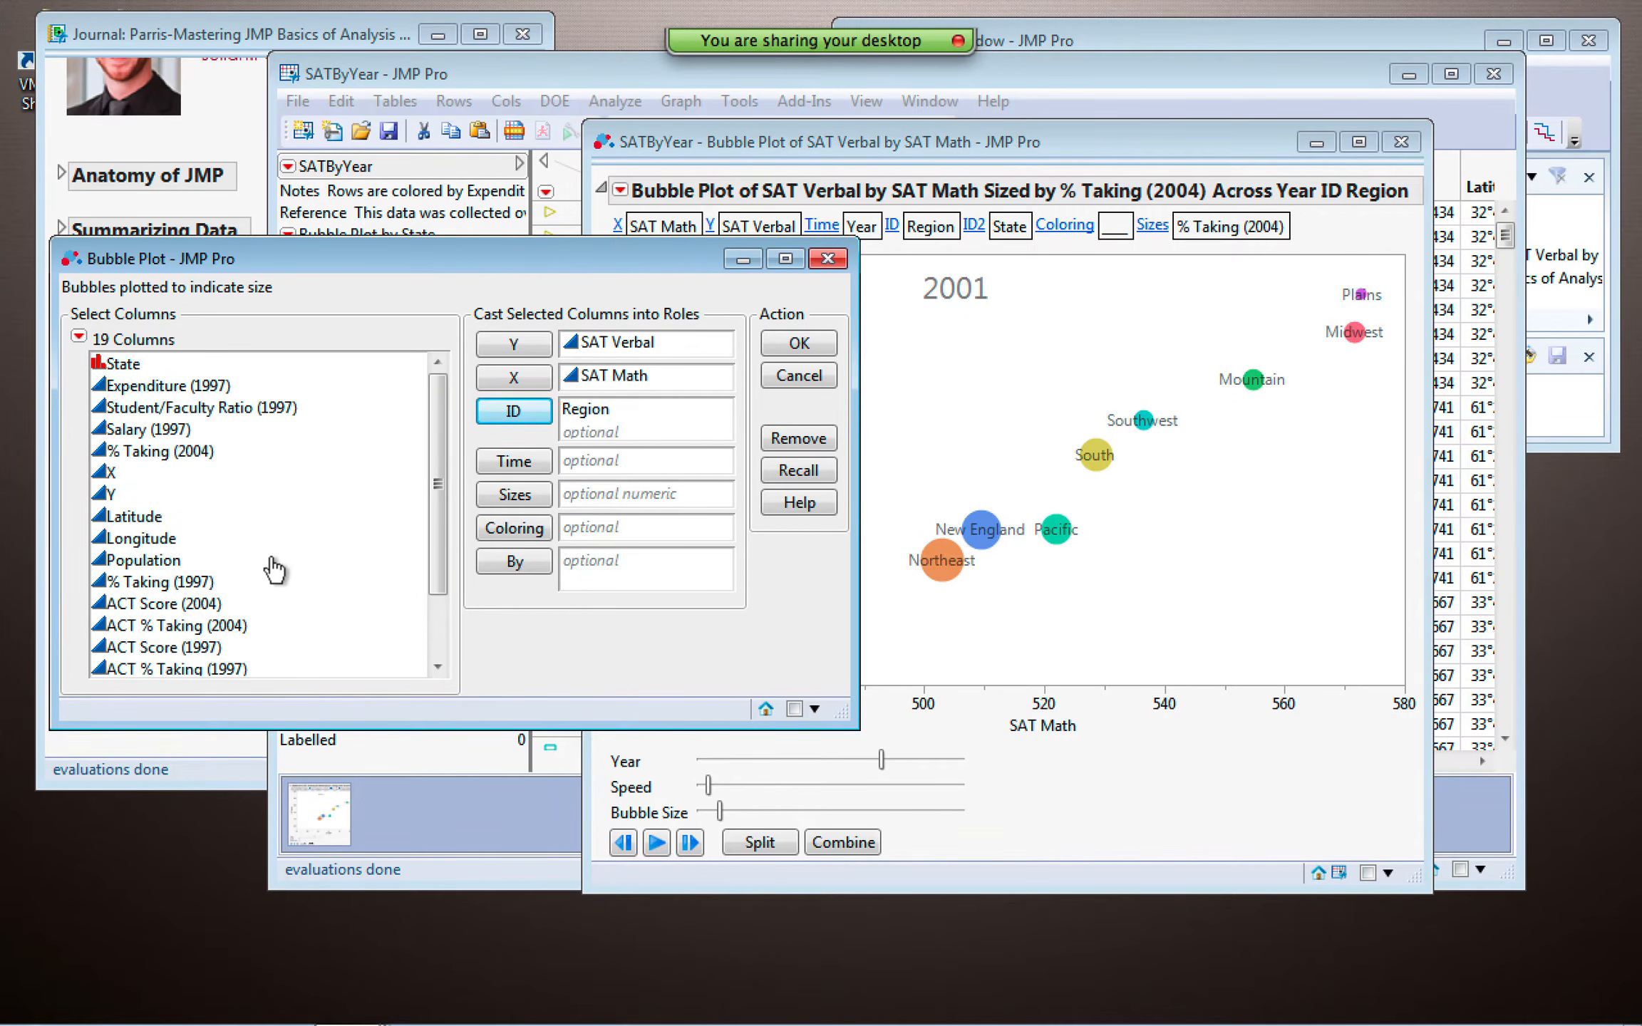
pyautogui.click(132, 364)
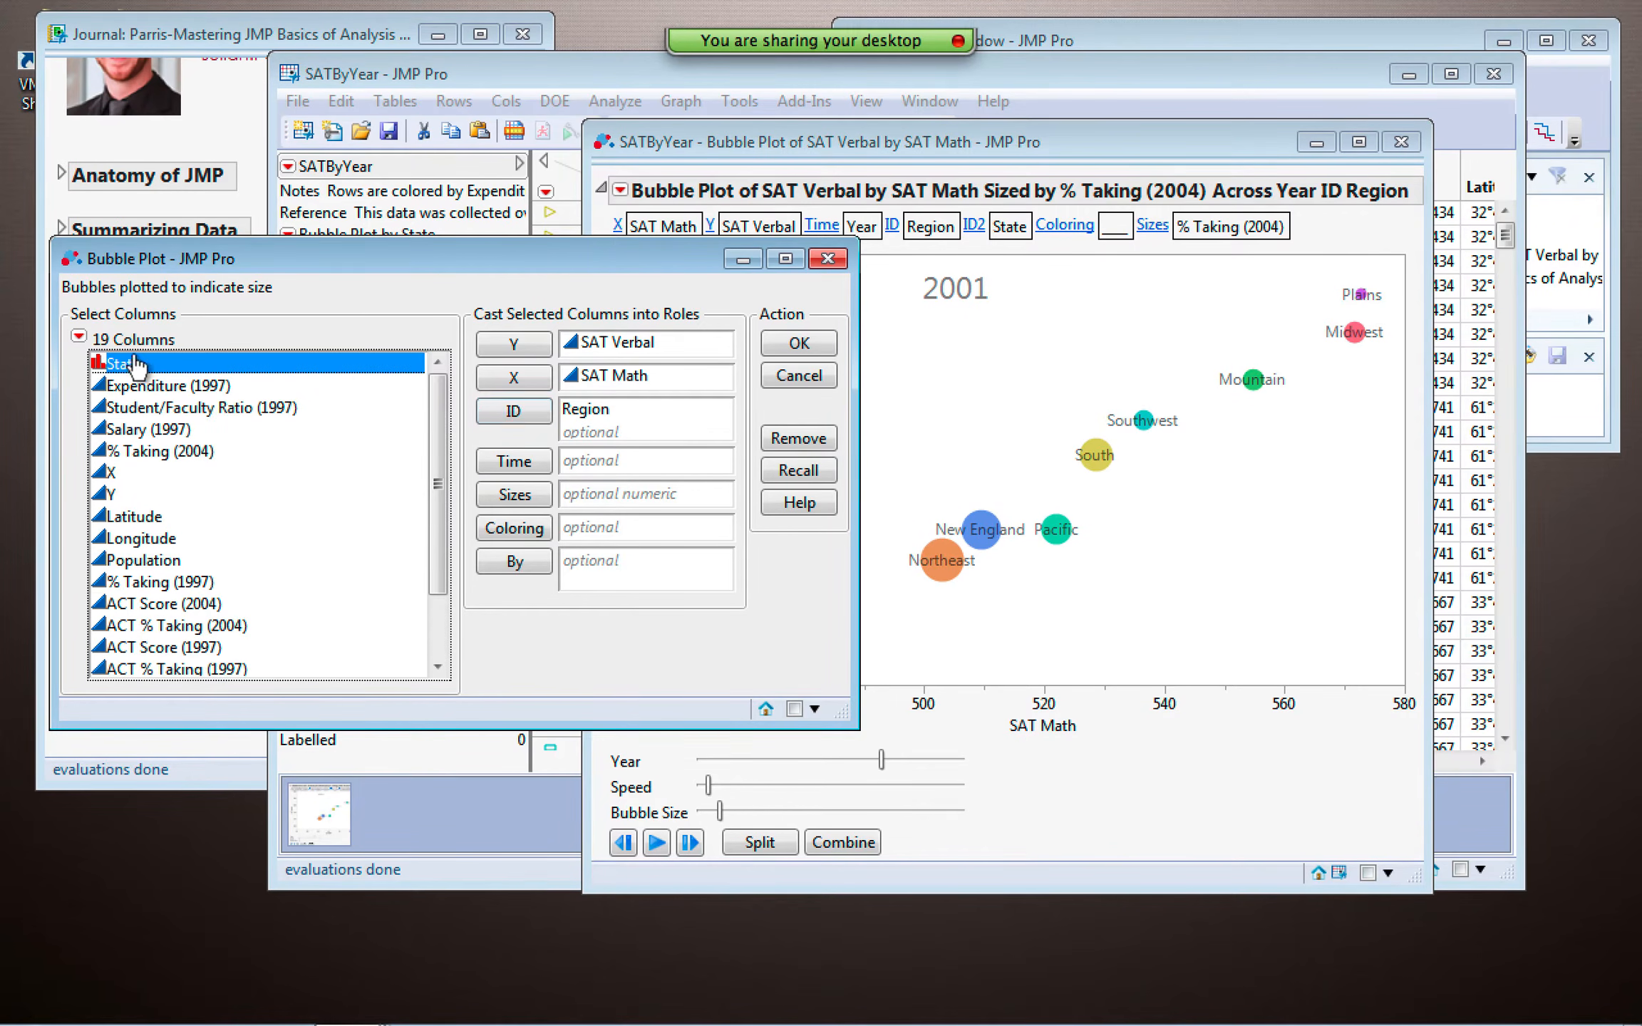
pyautogui.click(513, 411)
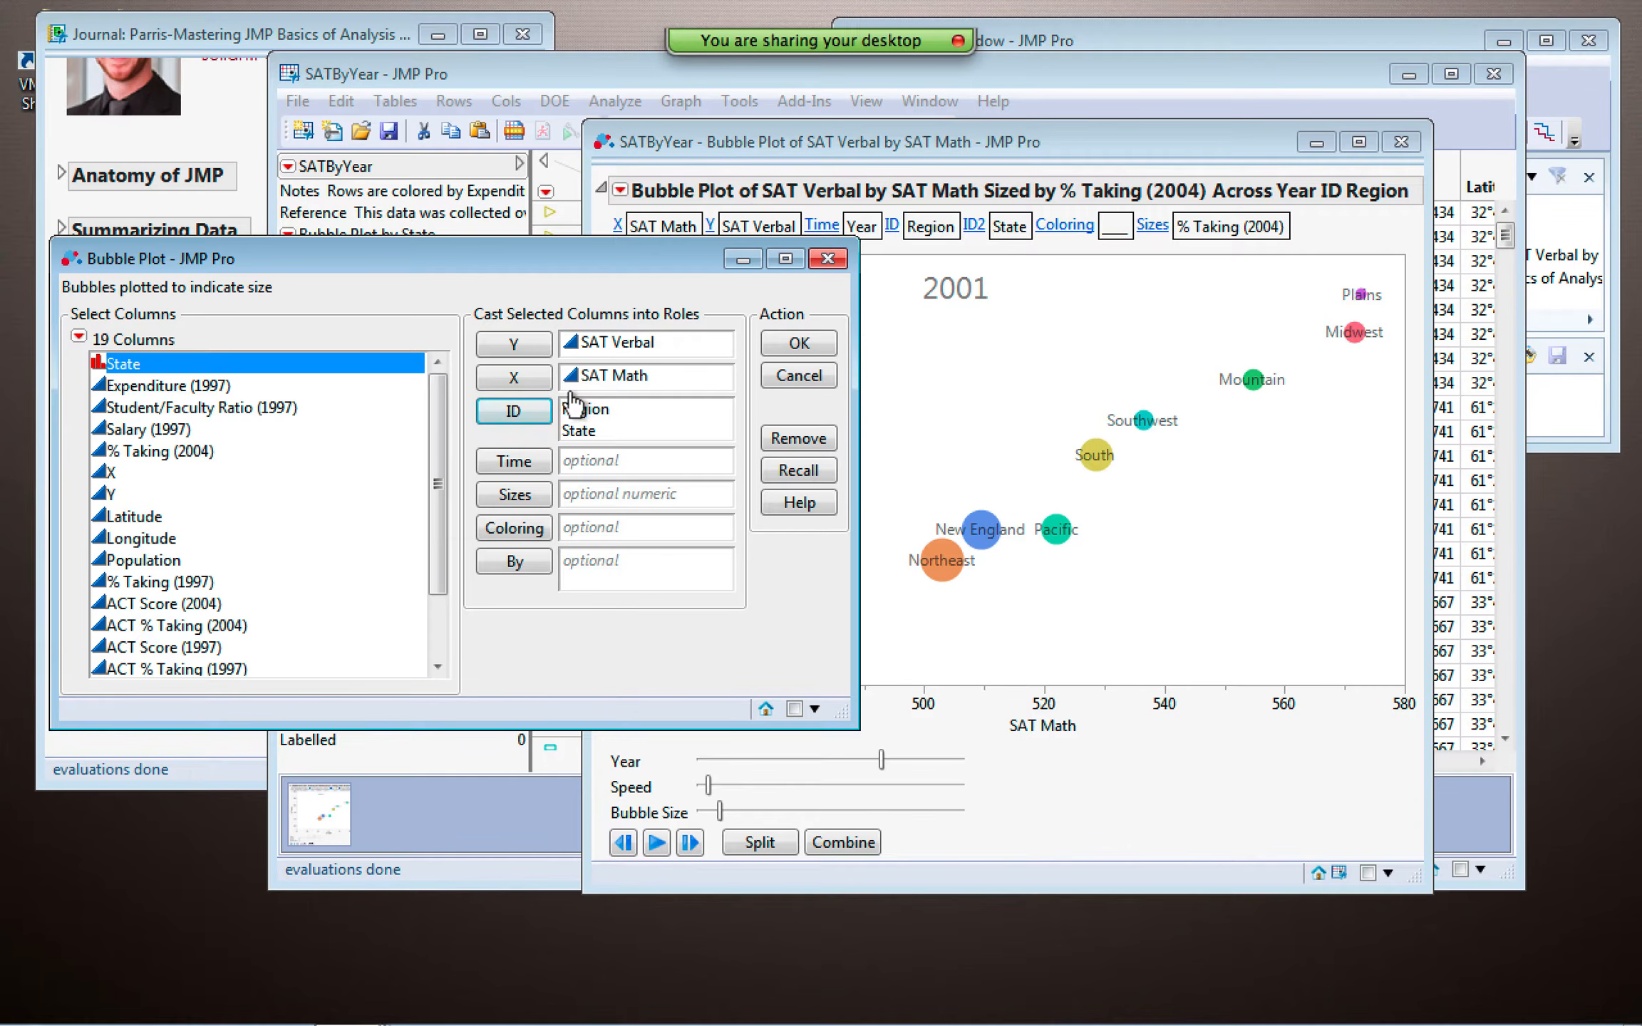
# - Use Year as the Time column and % Taking (2004) as the Sizes column
pyautogui.scroll(-2, 281, 450)
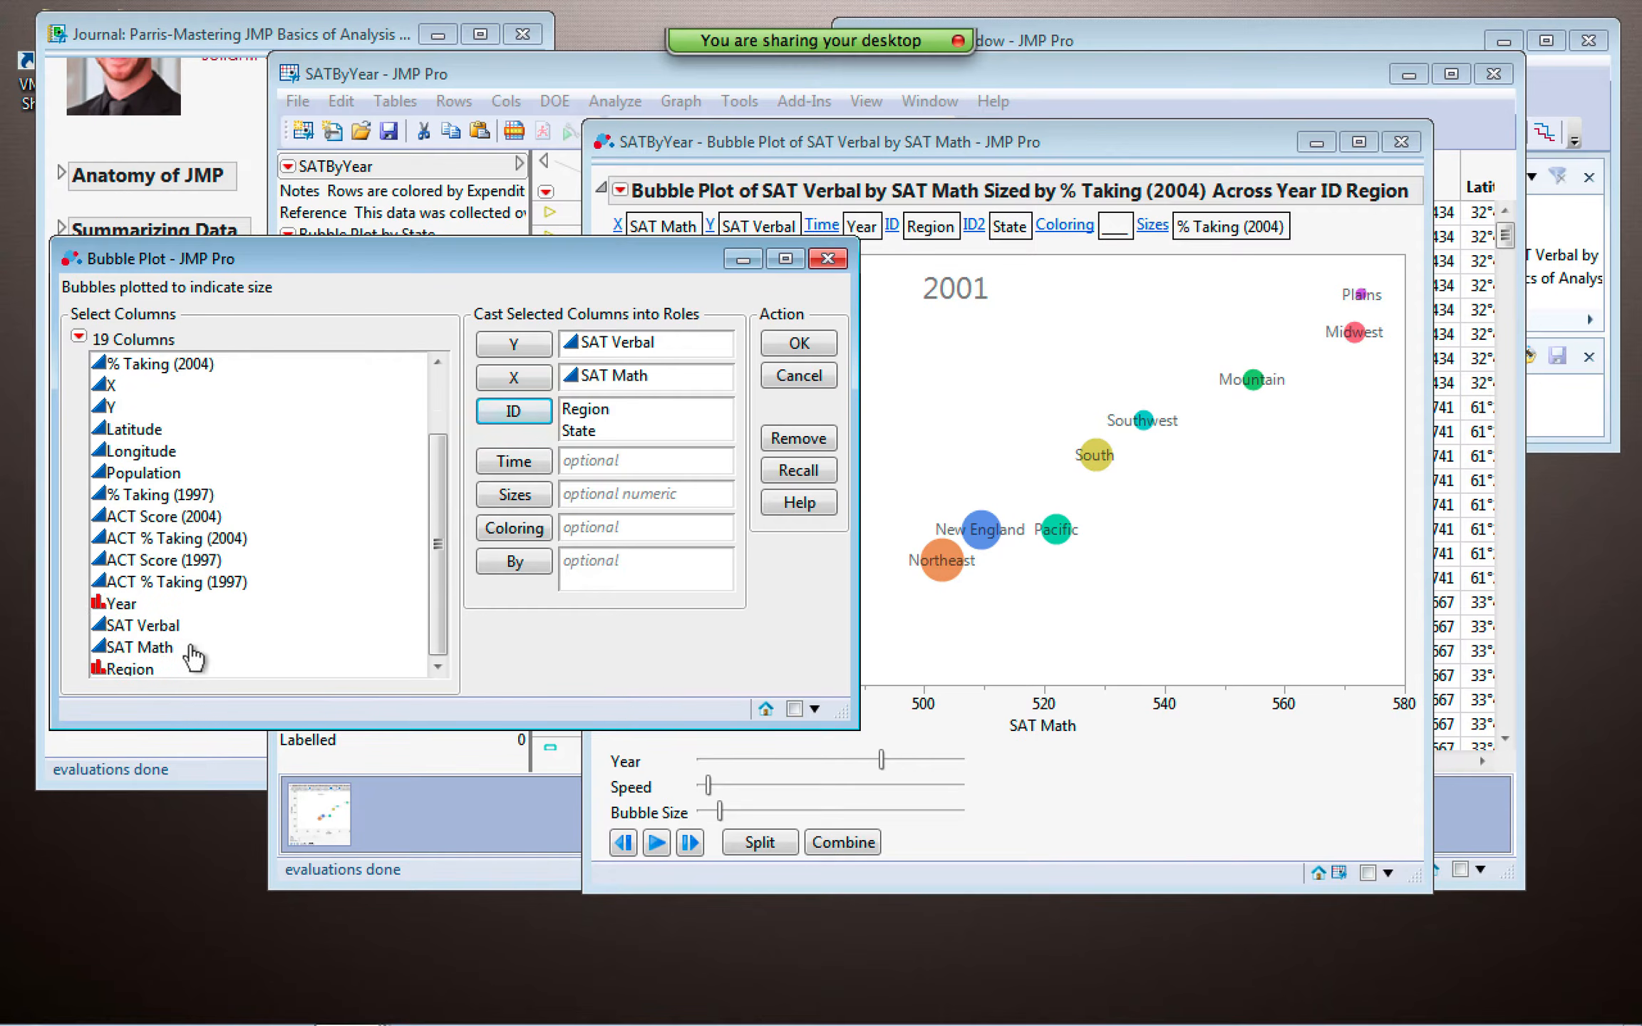
pyautogui.click(118, 603)
pyautogui.click(499, 463)
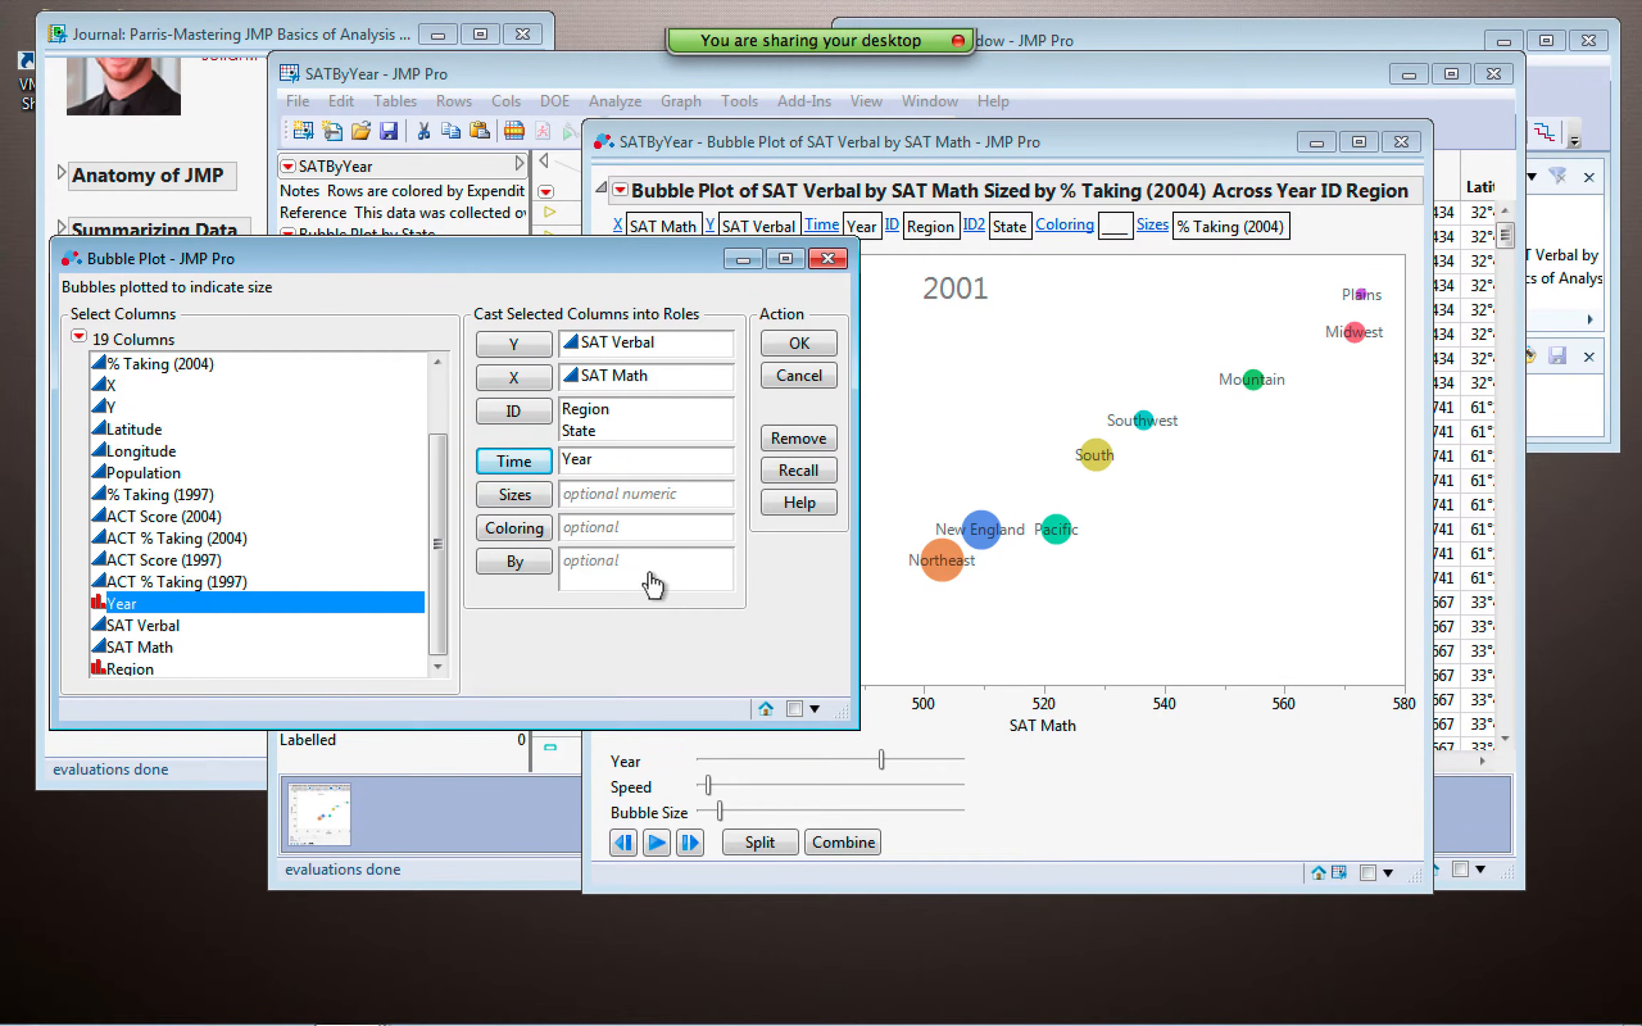
pyautogui.scroll(2, 246, 470)
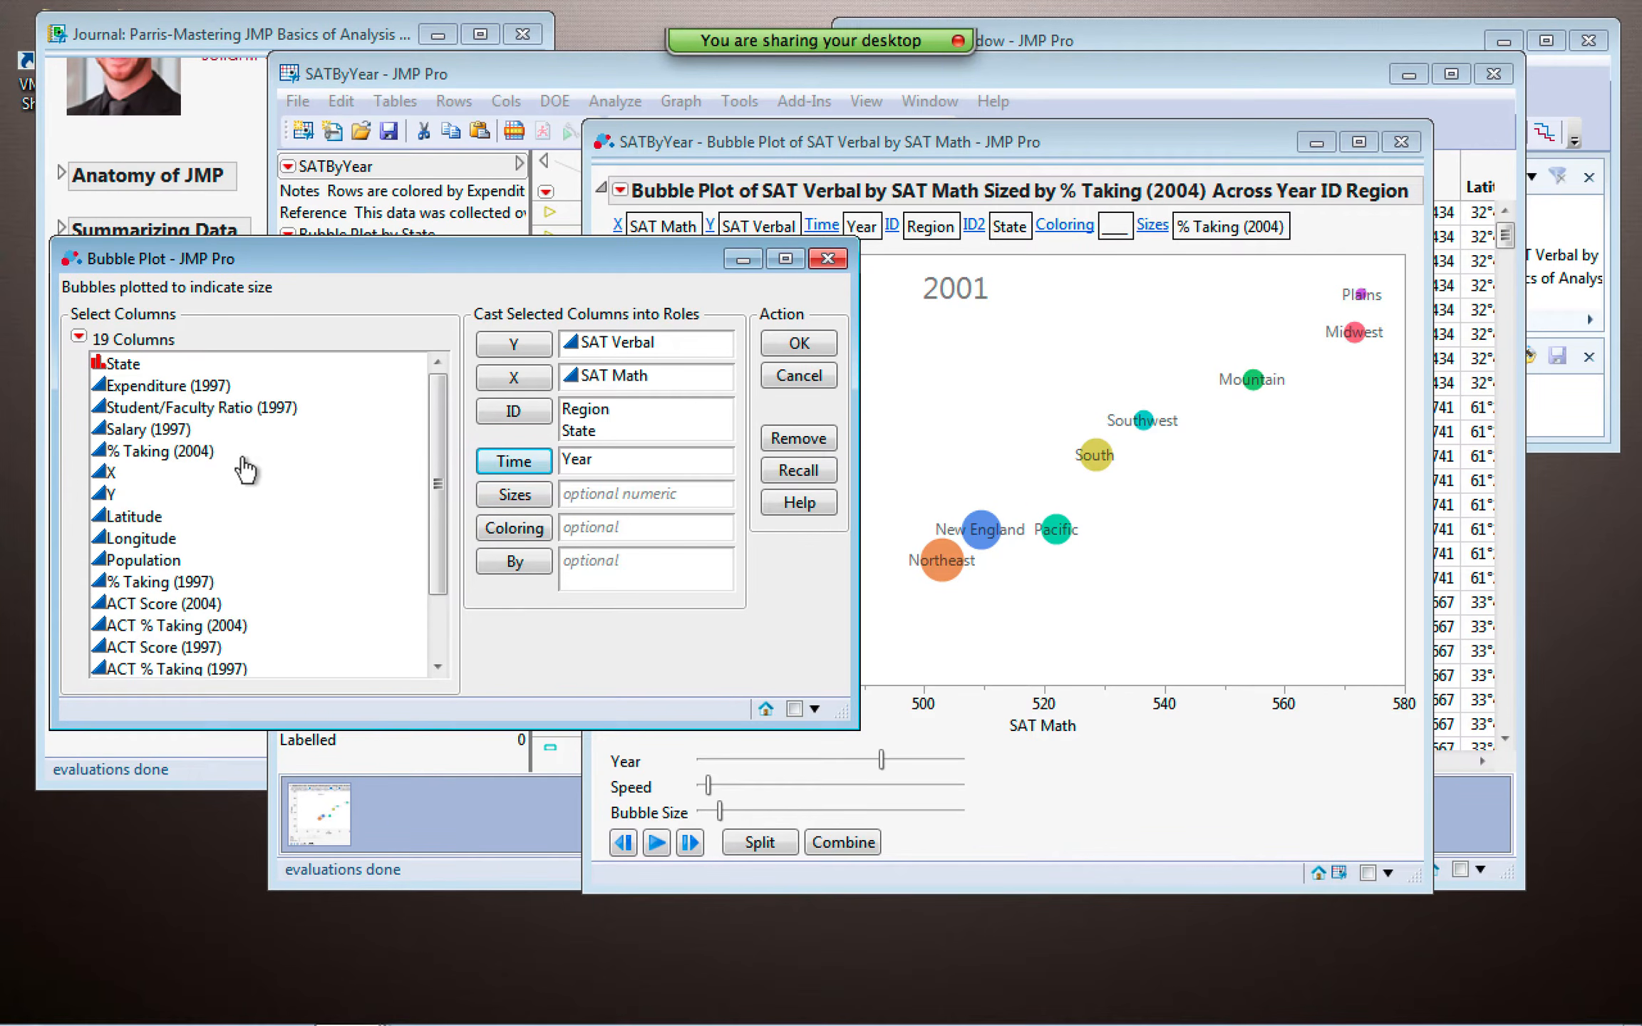
pyautogui.click(187, 451)
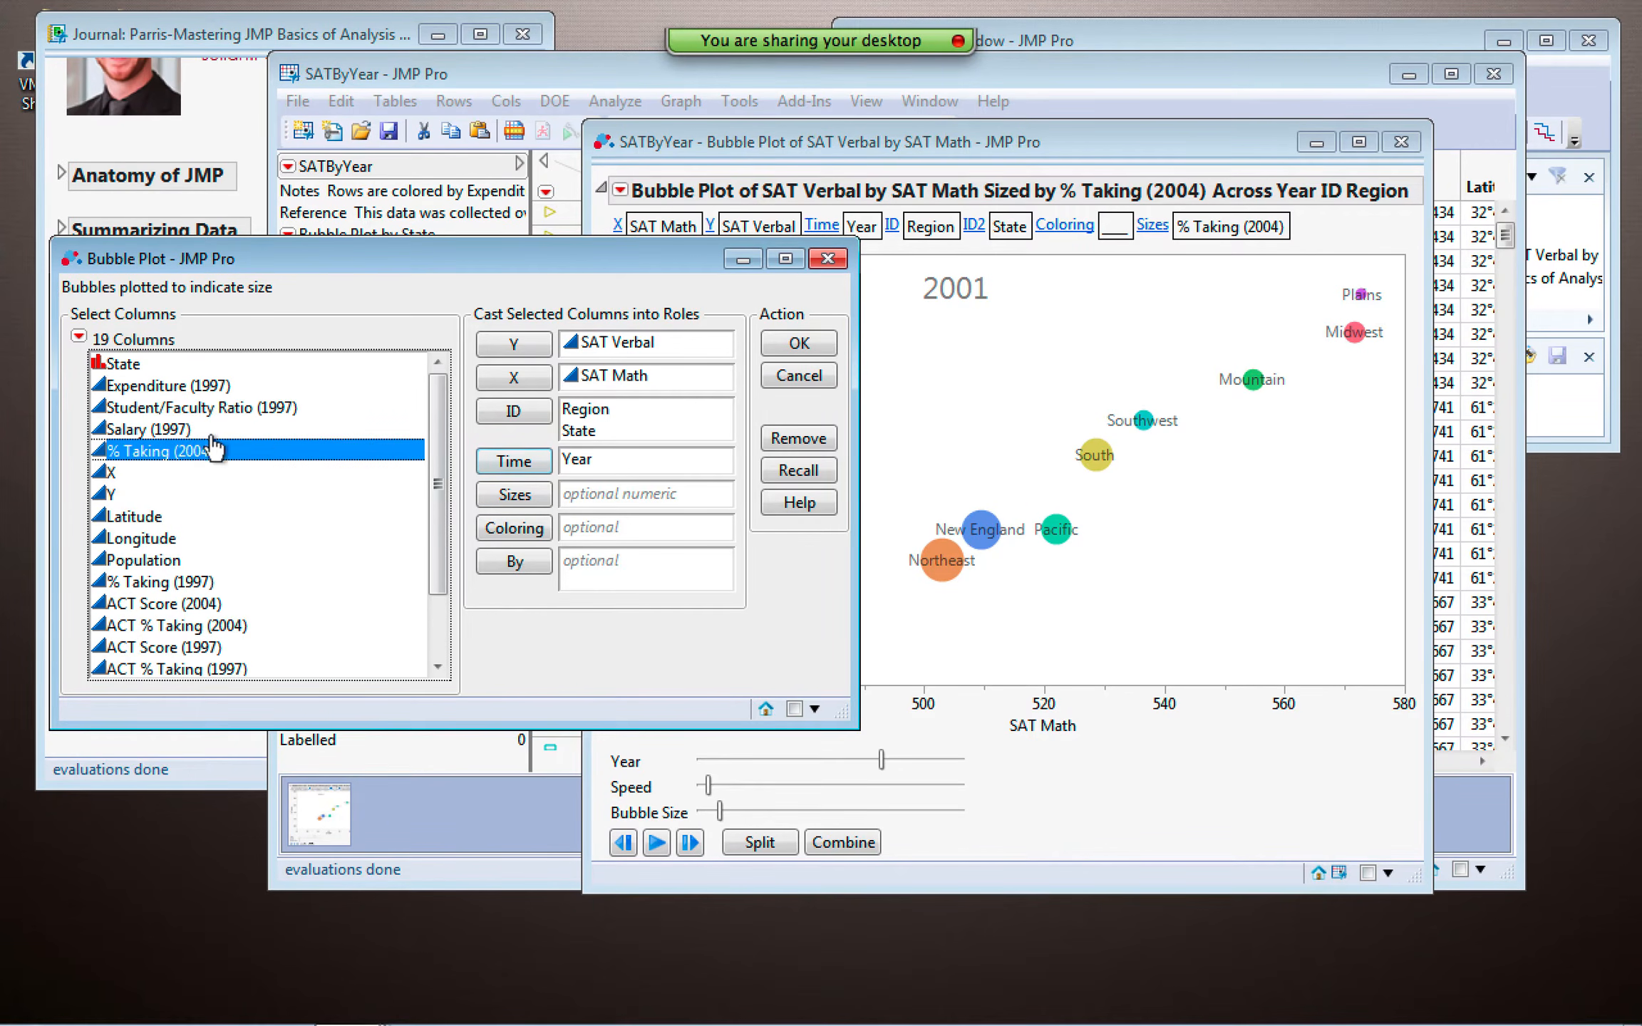
pyautogui.click(508, 494)
# - Color the bubbles by Expenditure (1997) and generate the plot
pyautogui.click(191, 385)
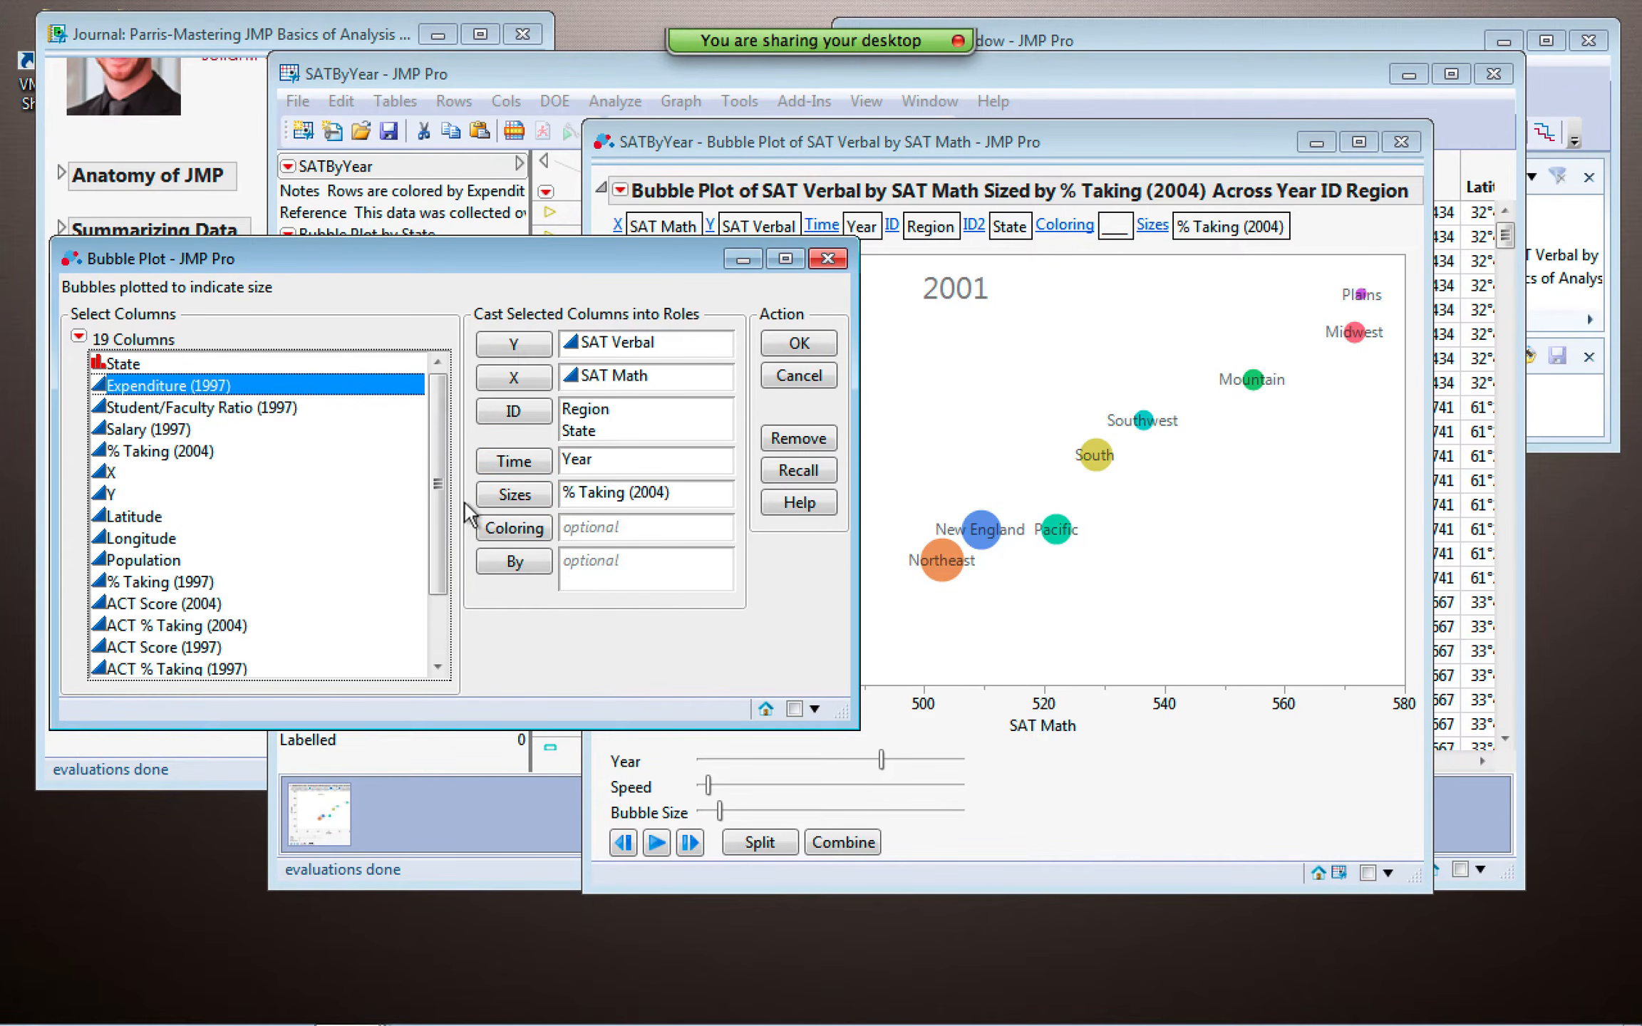
pyautogui.click(525, 528)
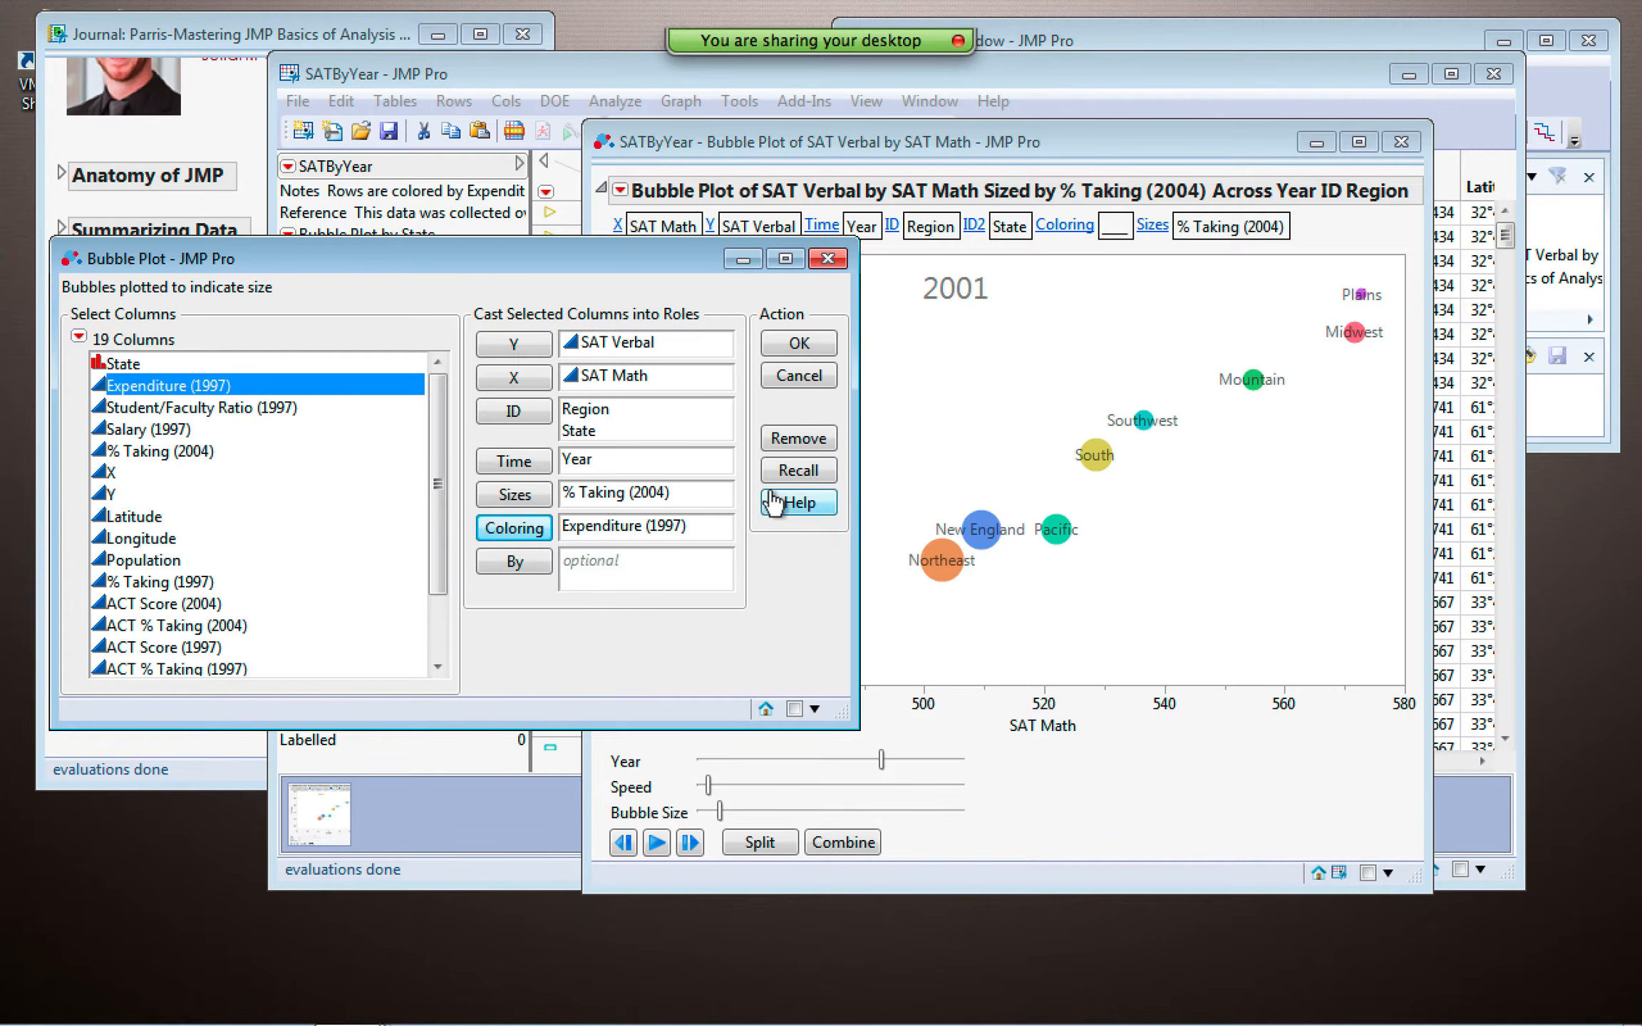
pyautogui.click(799, 343)
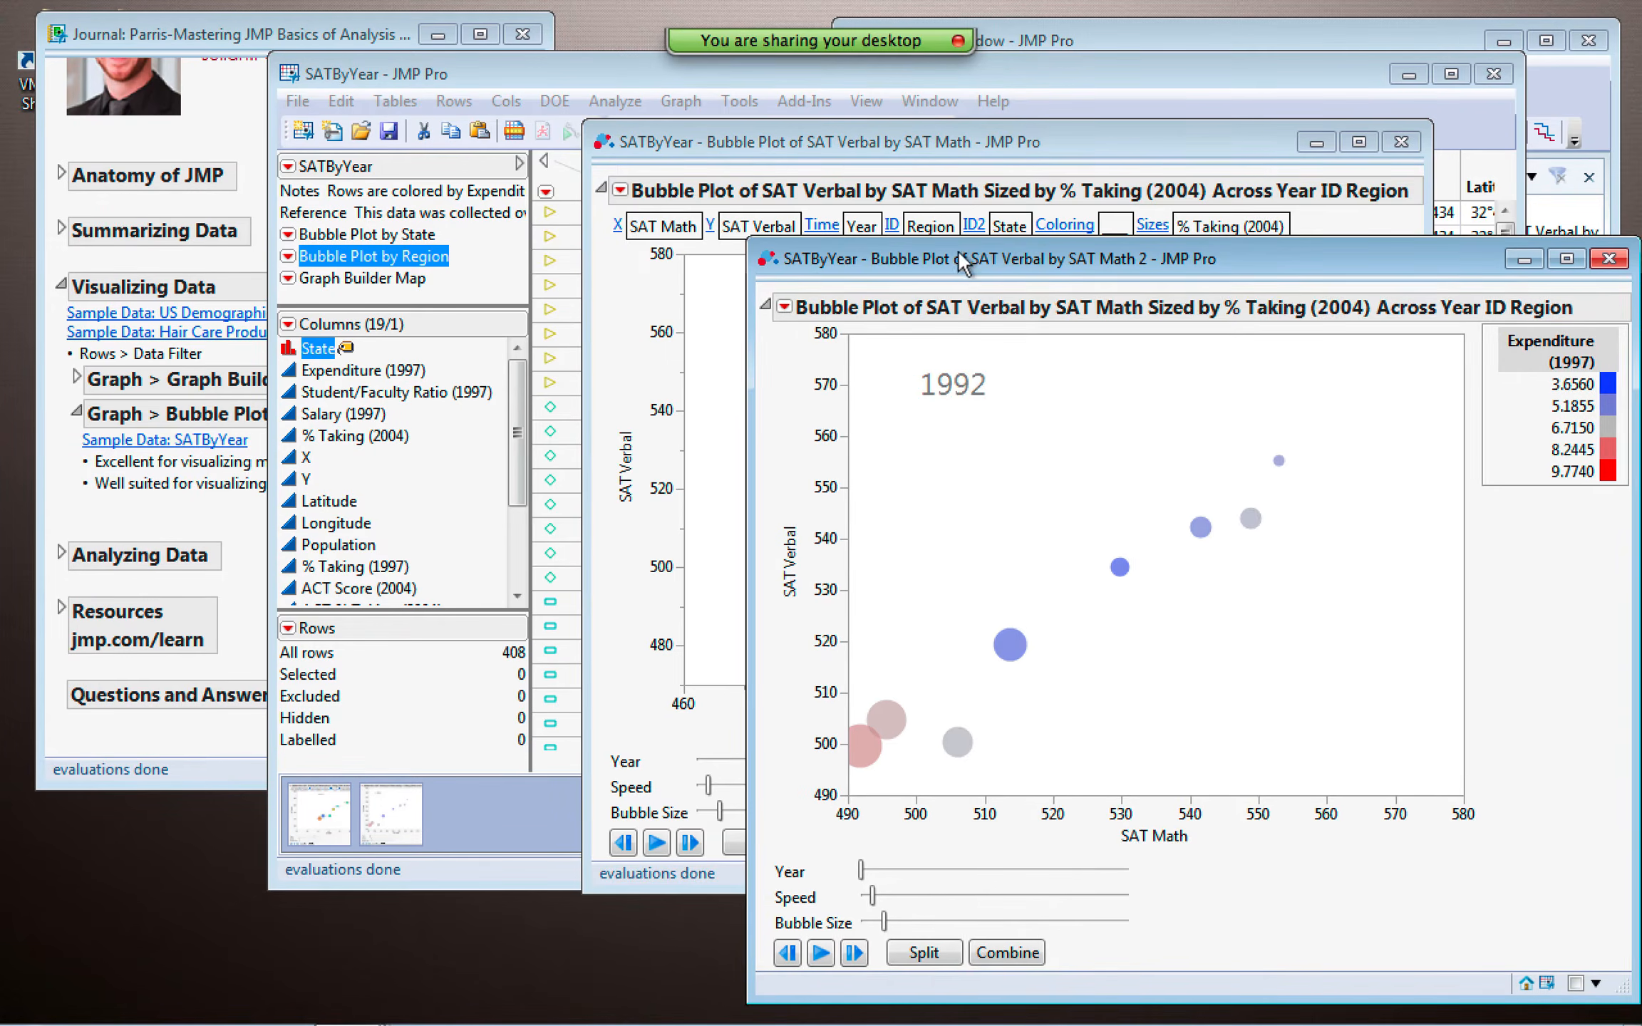
# - Select the South bubble to review the Trail Bubbles choices, then clear the selection and close the new expenditure-colored plot
pyautogui.moveTo(959, 253); pyautogui.dragTo(802, 189)
pyautogui.click(854, 583)
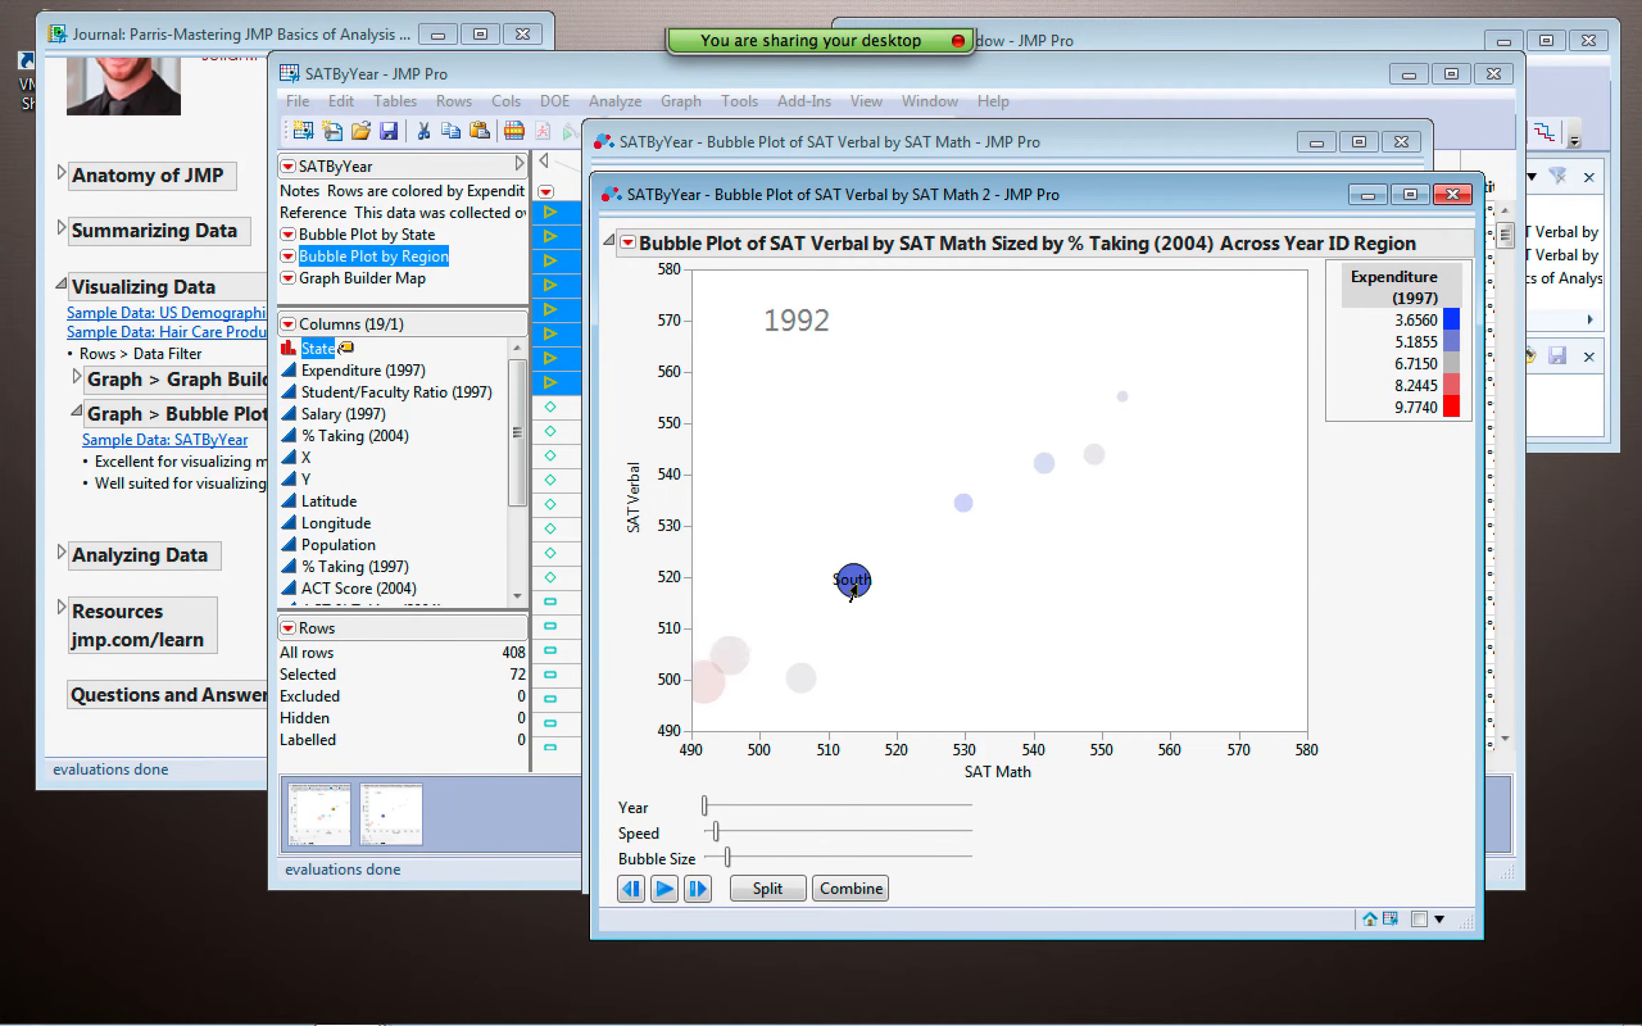
pyautogui.click(626, 241)
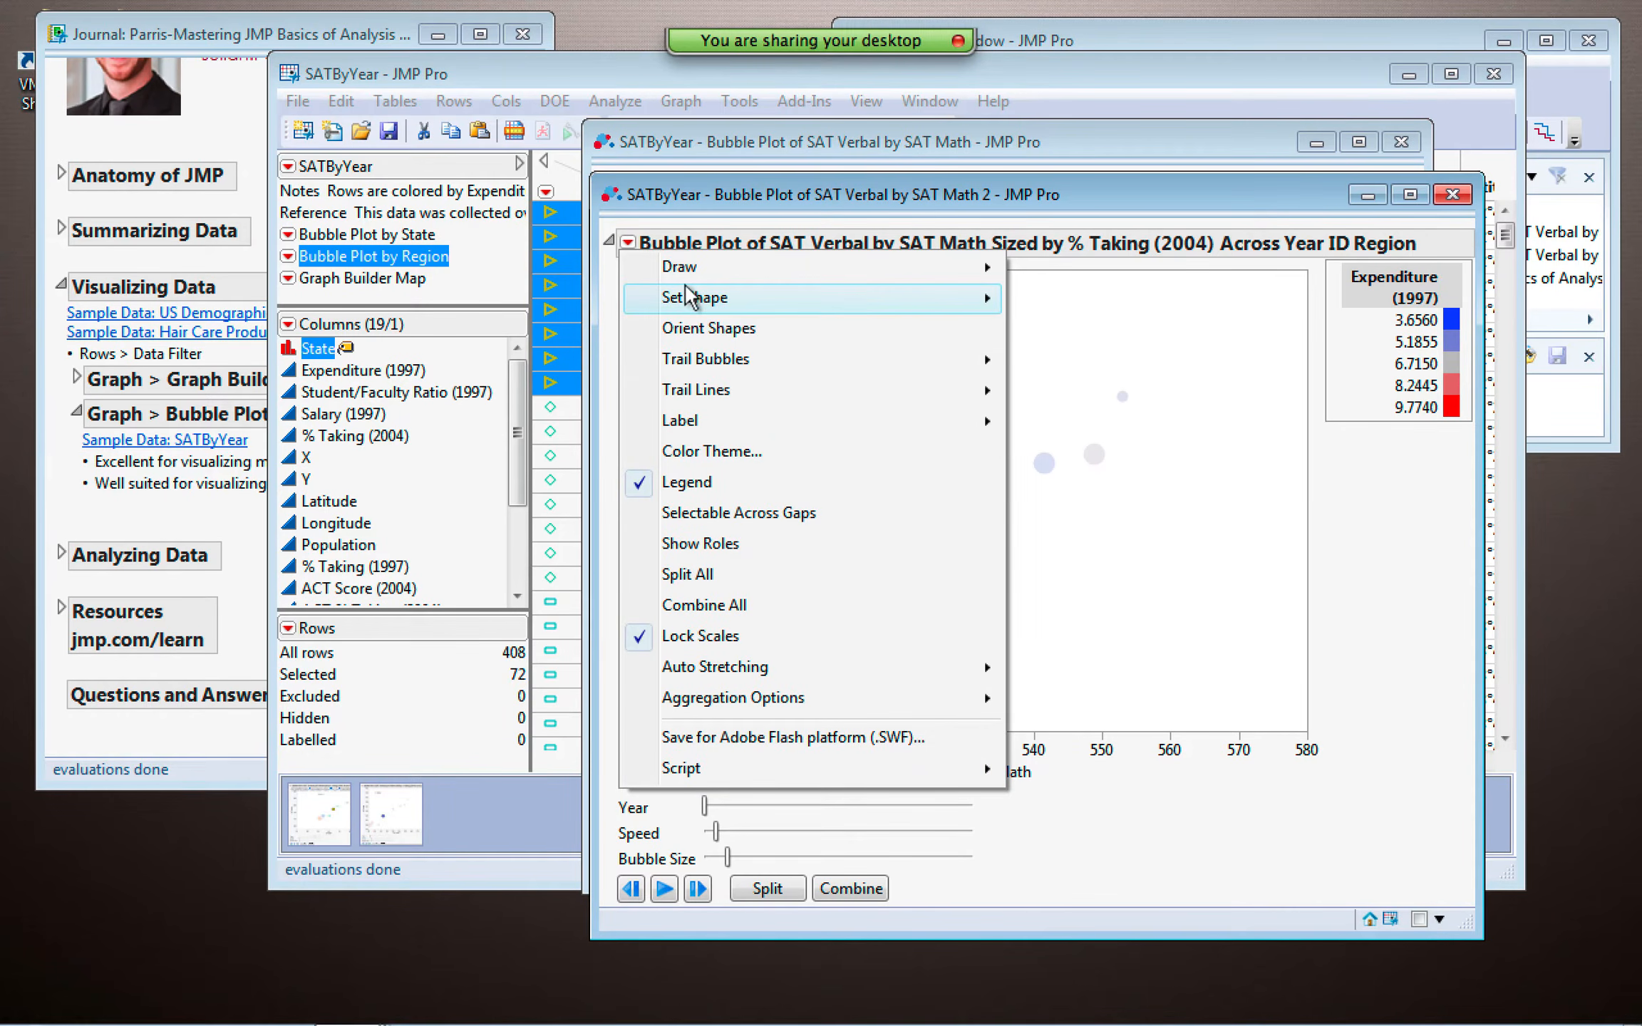
pyautogui.moveTo(720, 360)
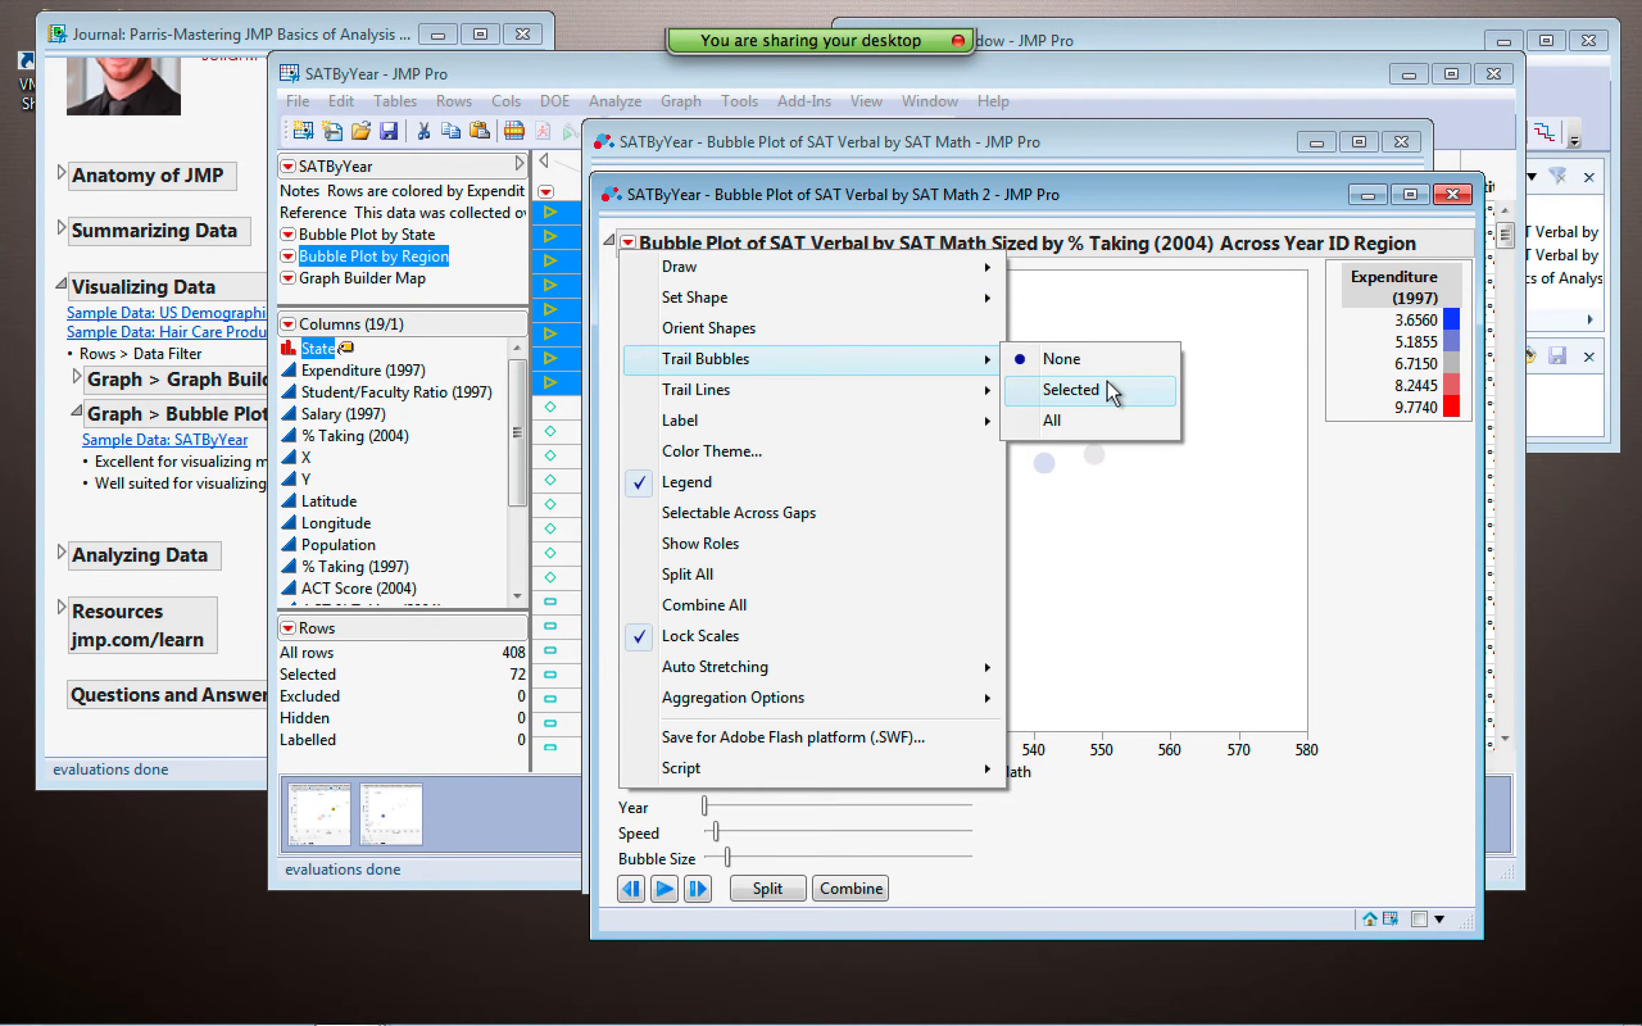
pyautogui.click(1144, 648)
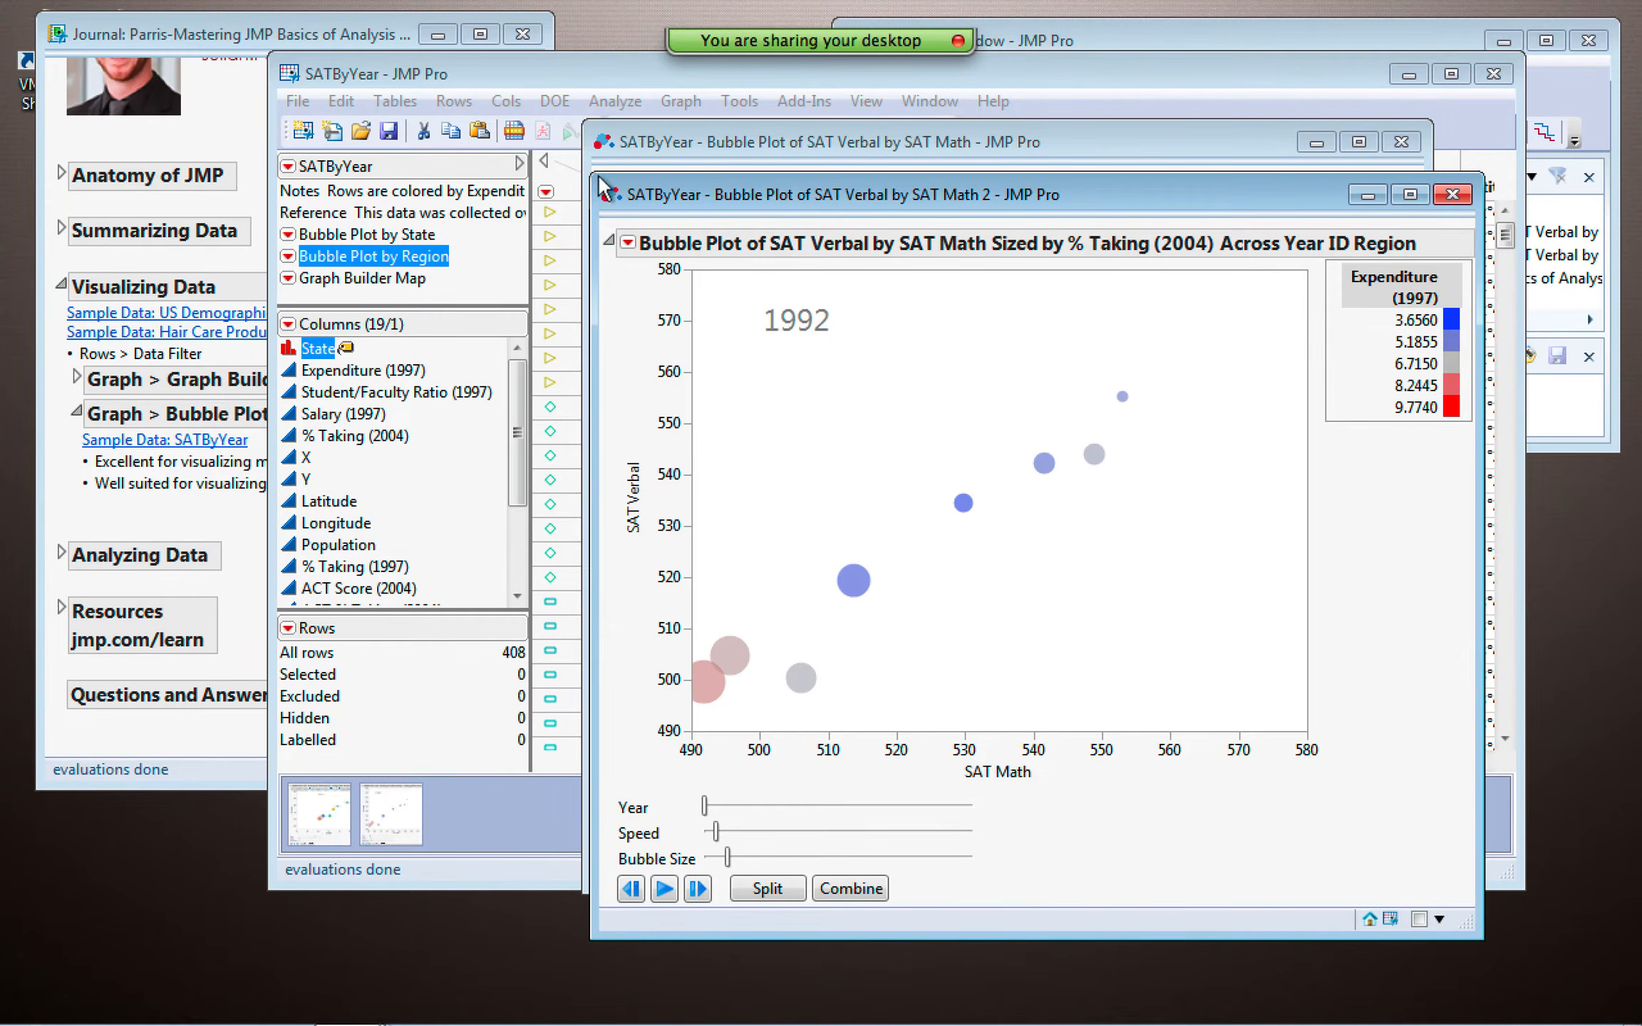
pyautogui.doubleClick(605, 191)
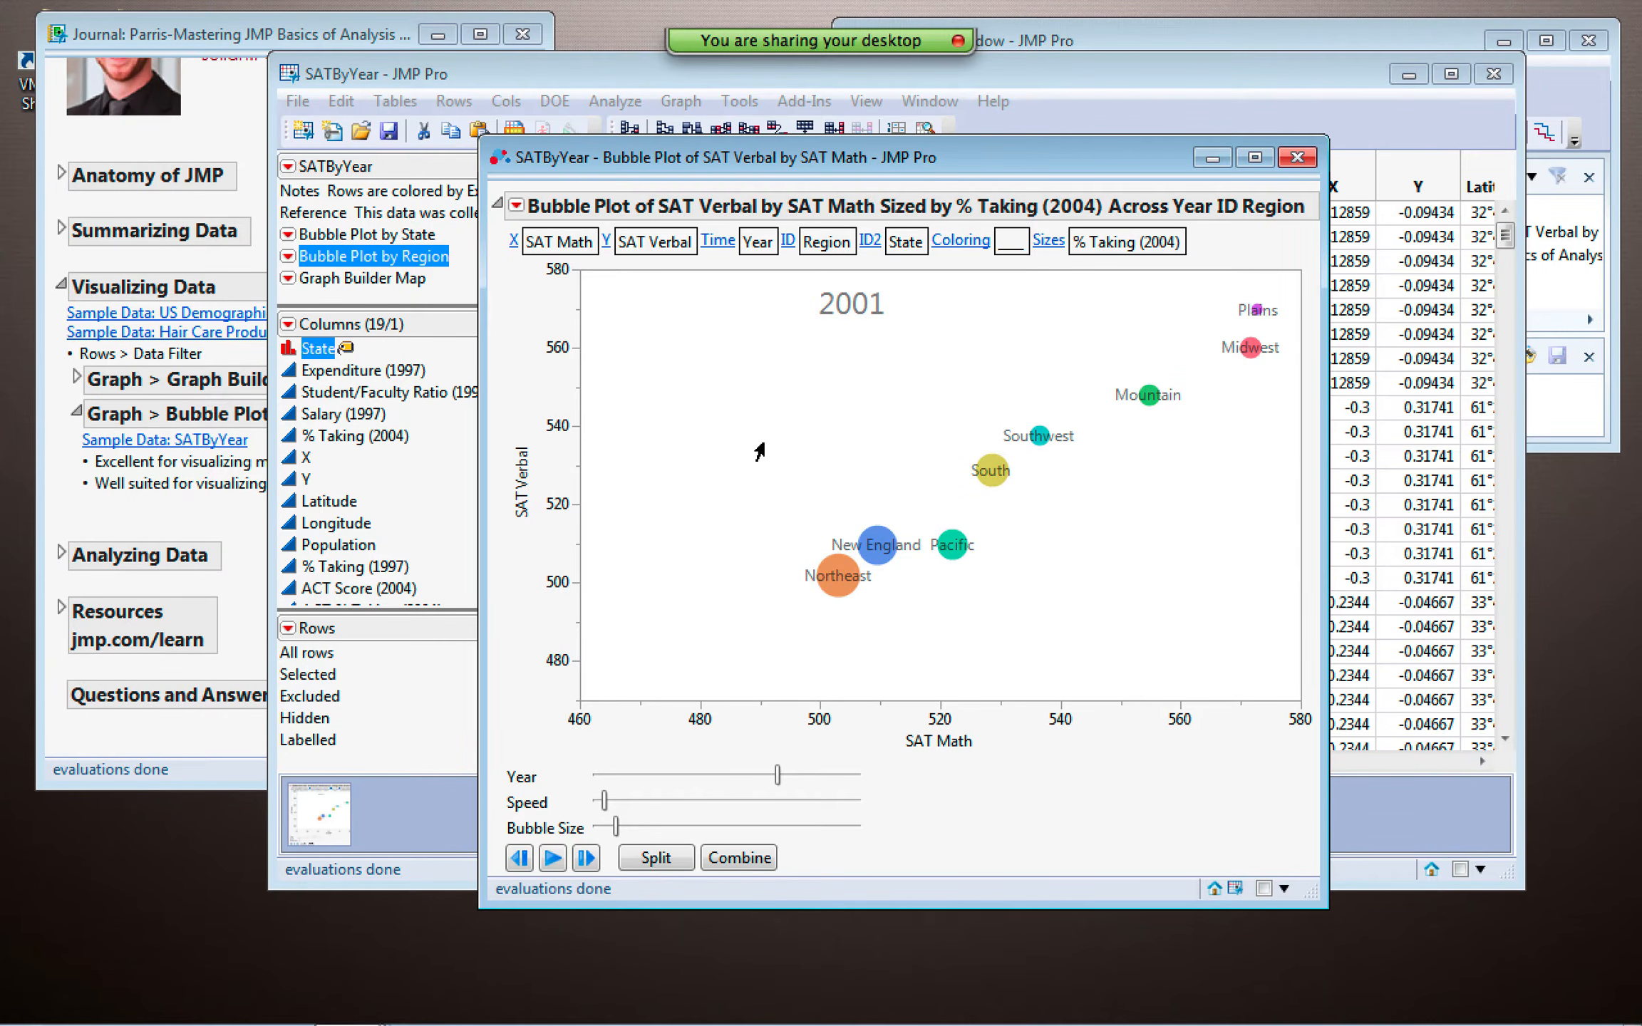
# - Set the regional bubble plot's background map image to Simple Earth
pyautogui.rightClick(701, 420)
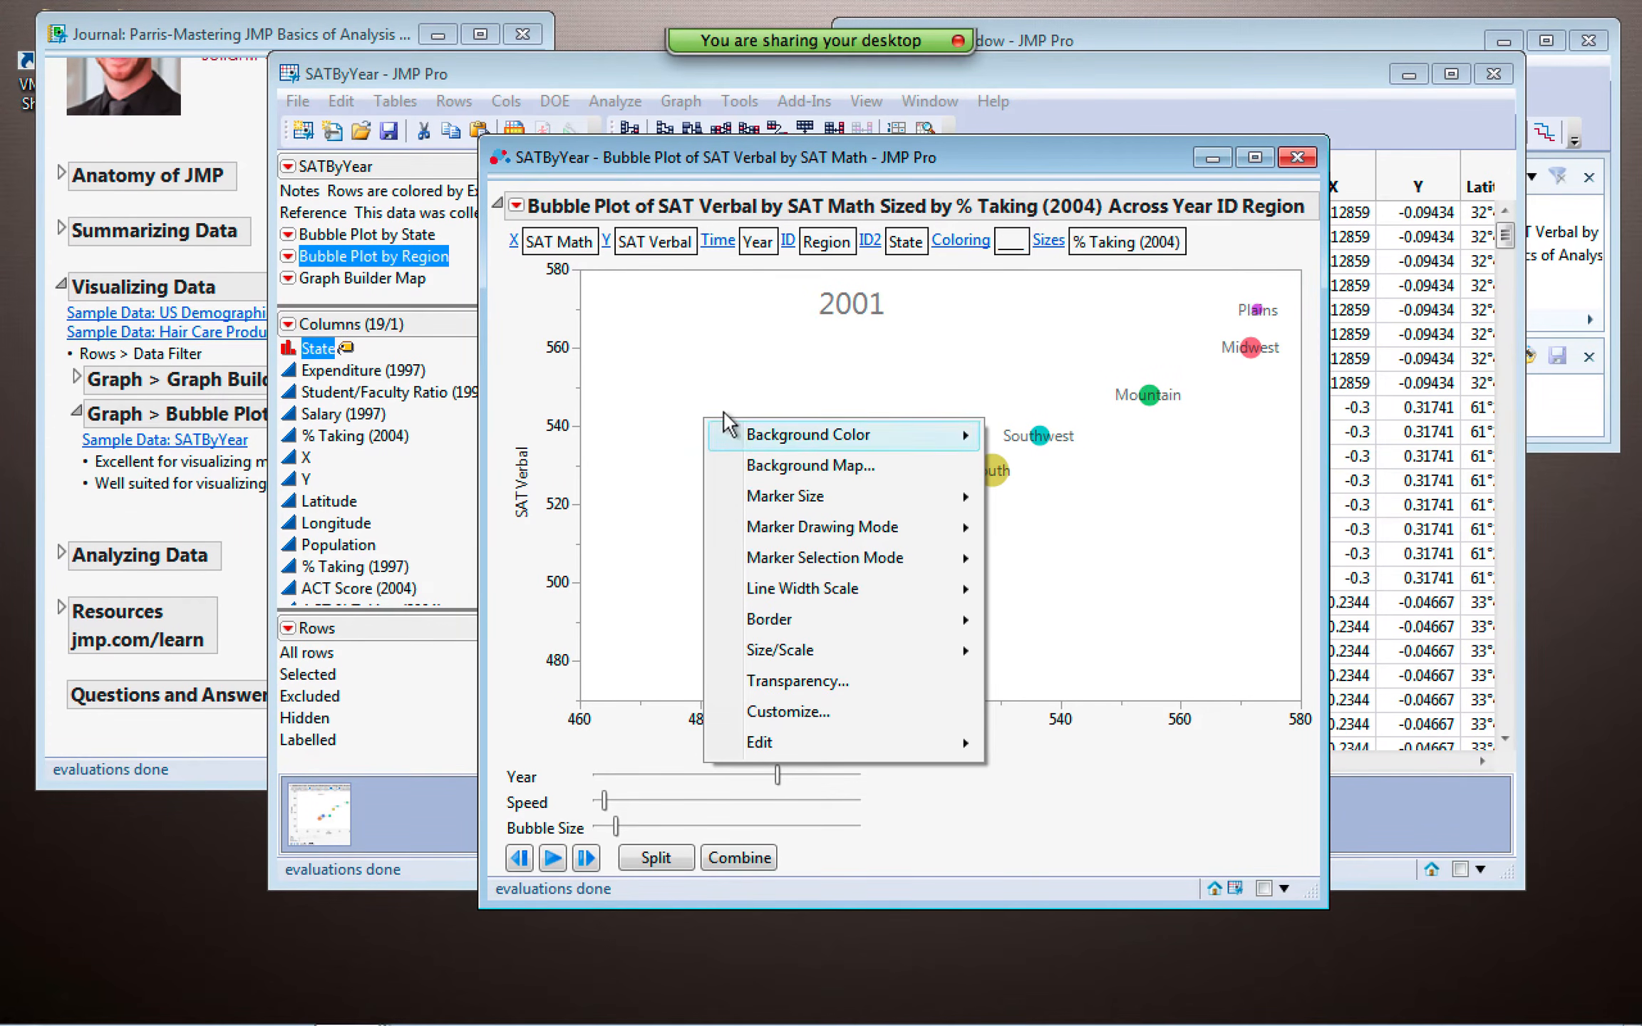
pyautogui.click(853, 467)
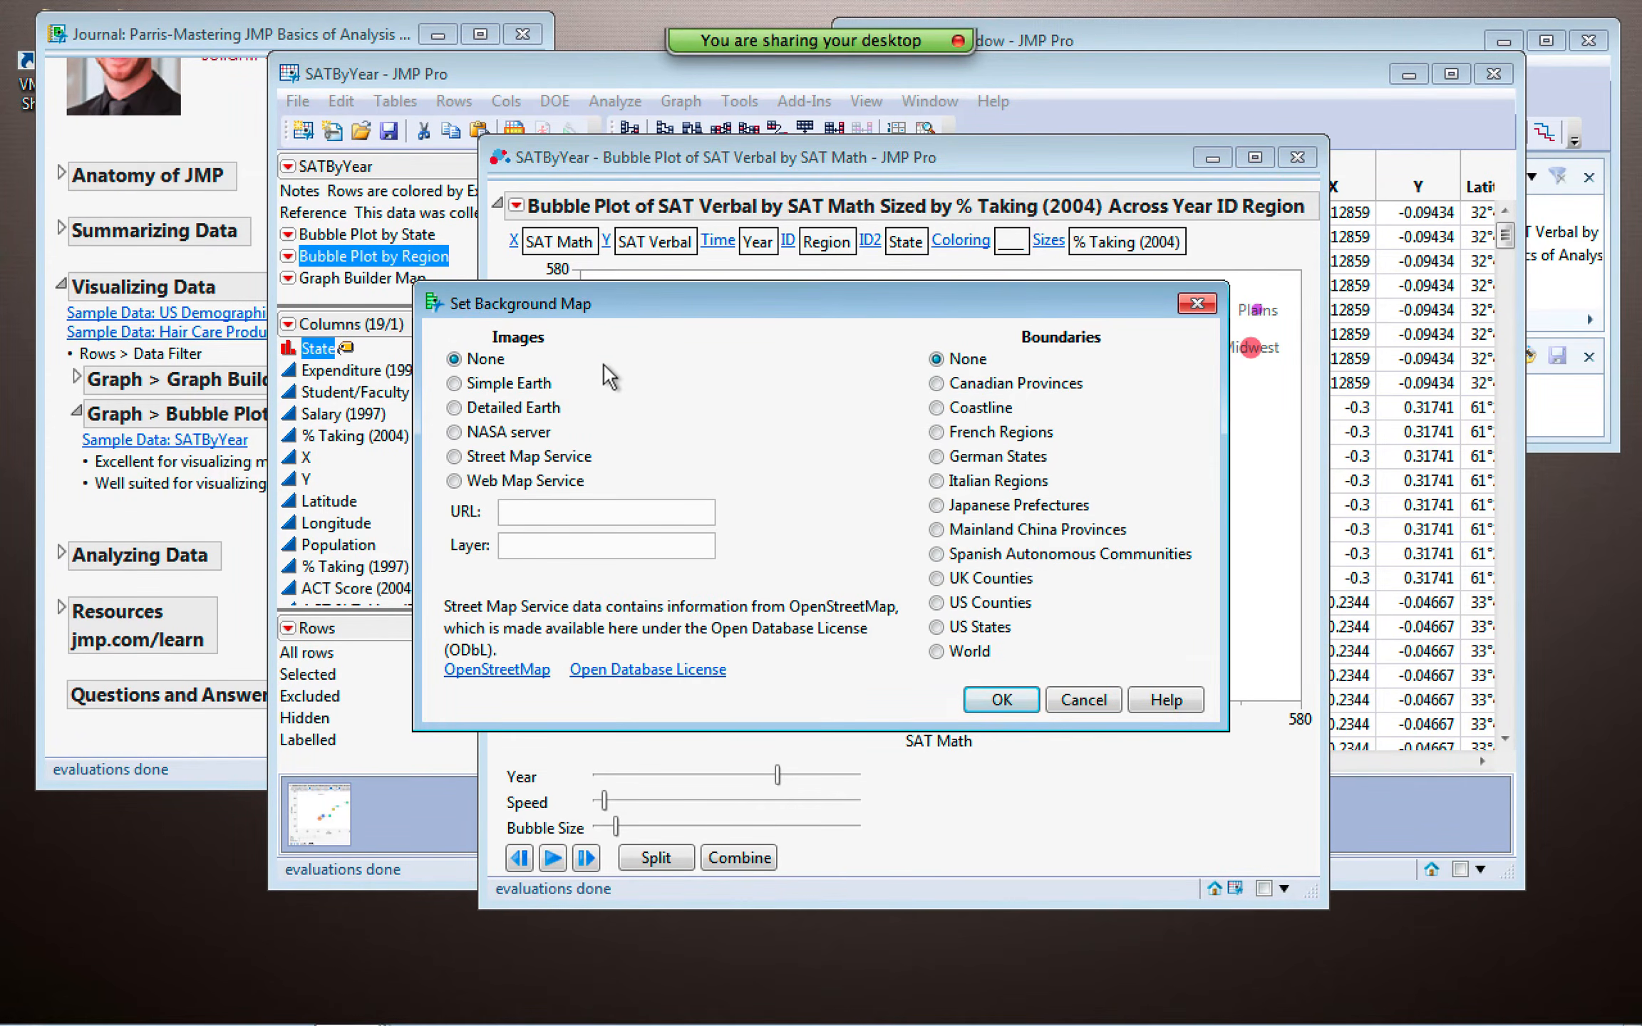
pyautogui.moveTo(656, 303); pyautogui.dragTo(805, 294)
pyautogui.click(667, 390)
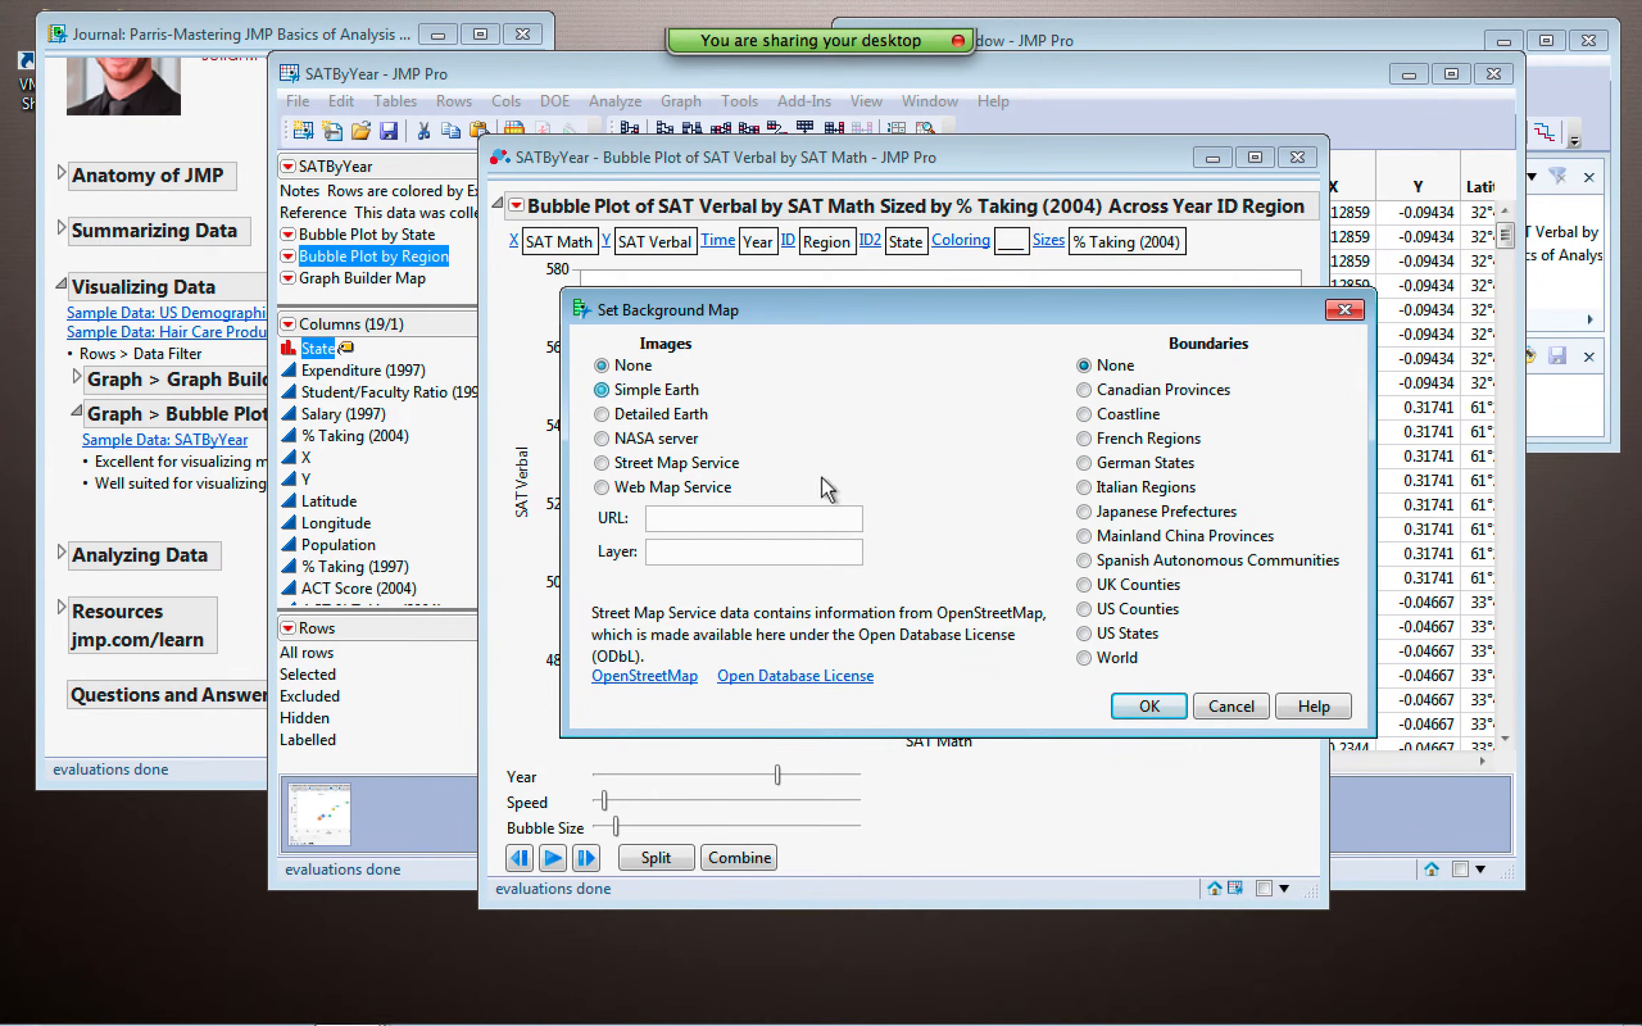
pyautogui.click(1144, 704)
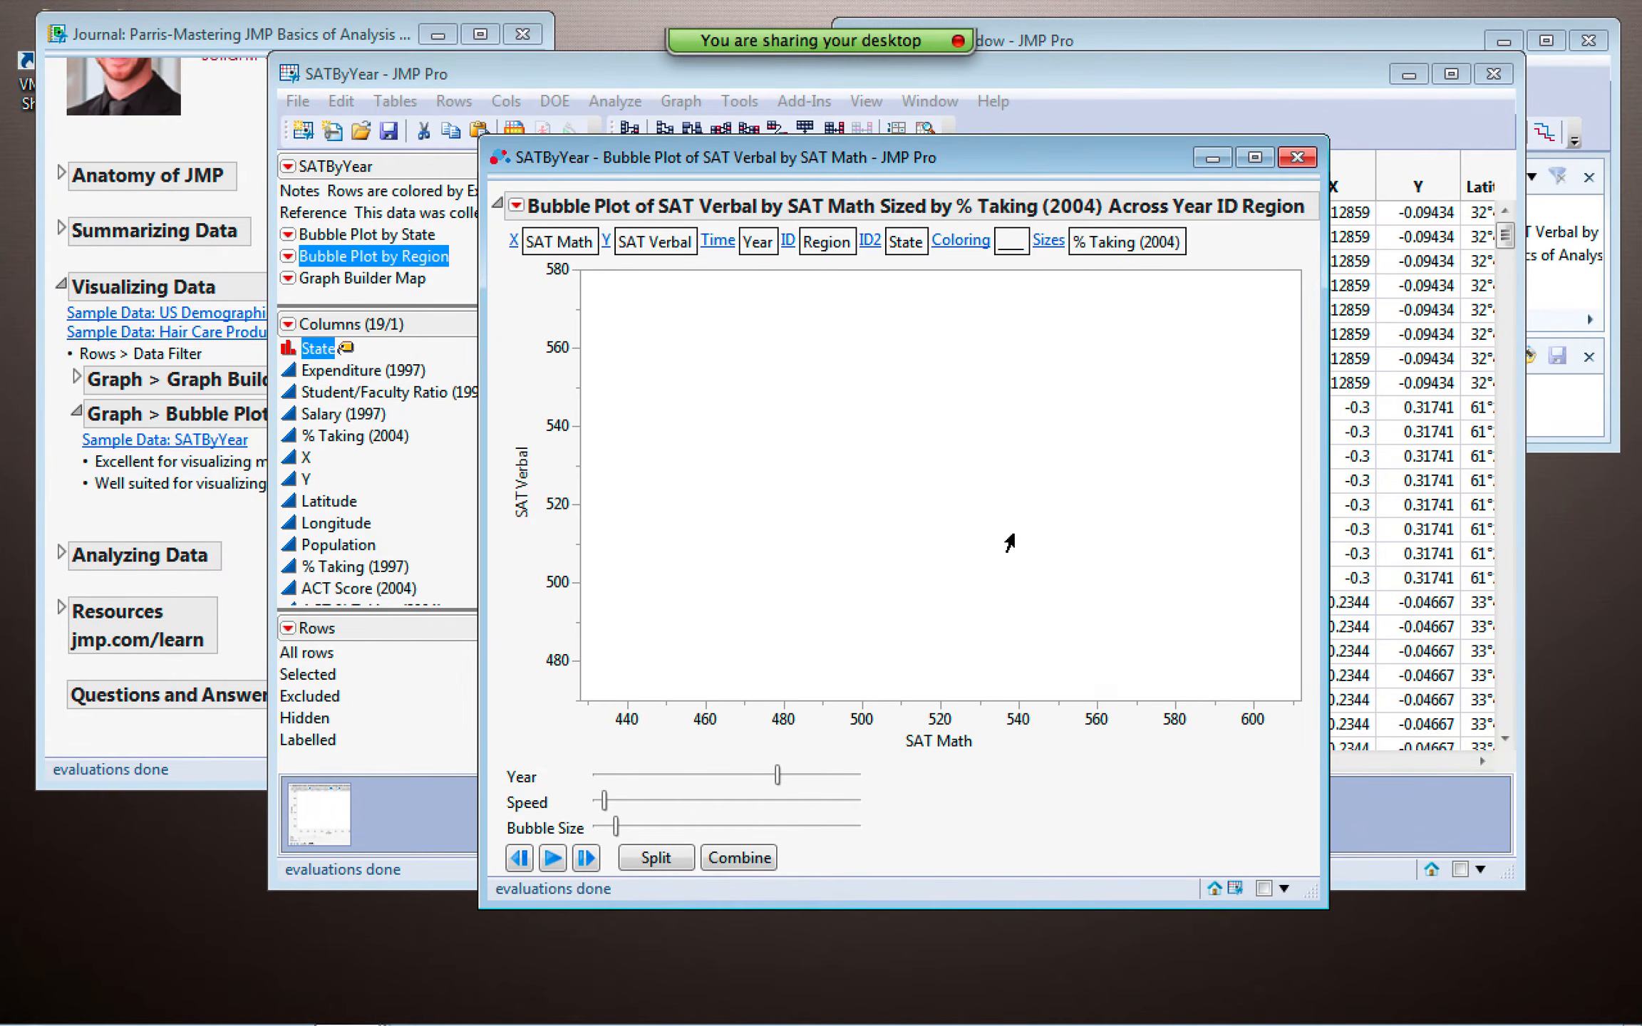
# - Try the Street Map Service image as the bubble plot's background map
pyautogui.rightClick(862, 438)
pyautogui.click(948, 484)
pyautogui.moveTo(612, 305); pyautogui.dragTo(668, 281)
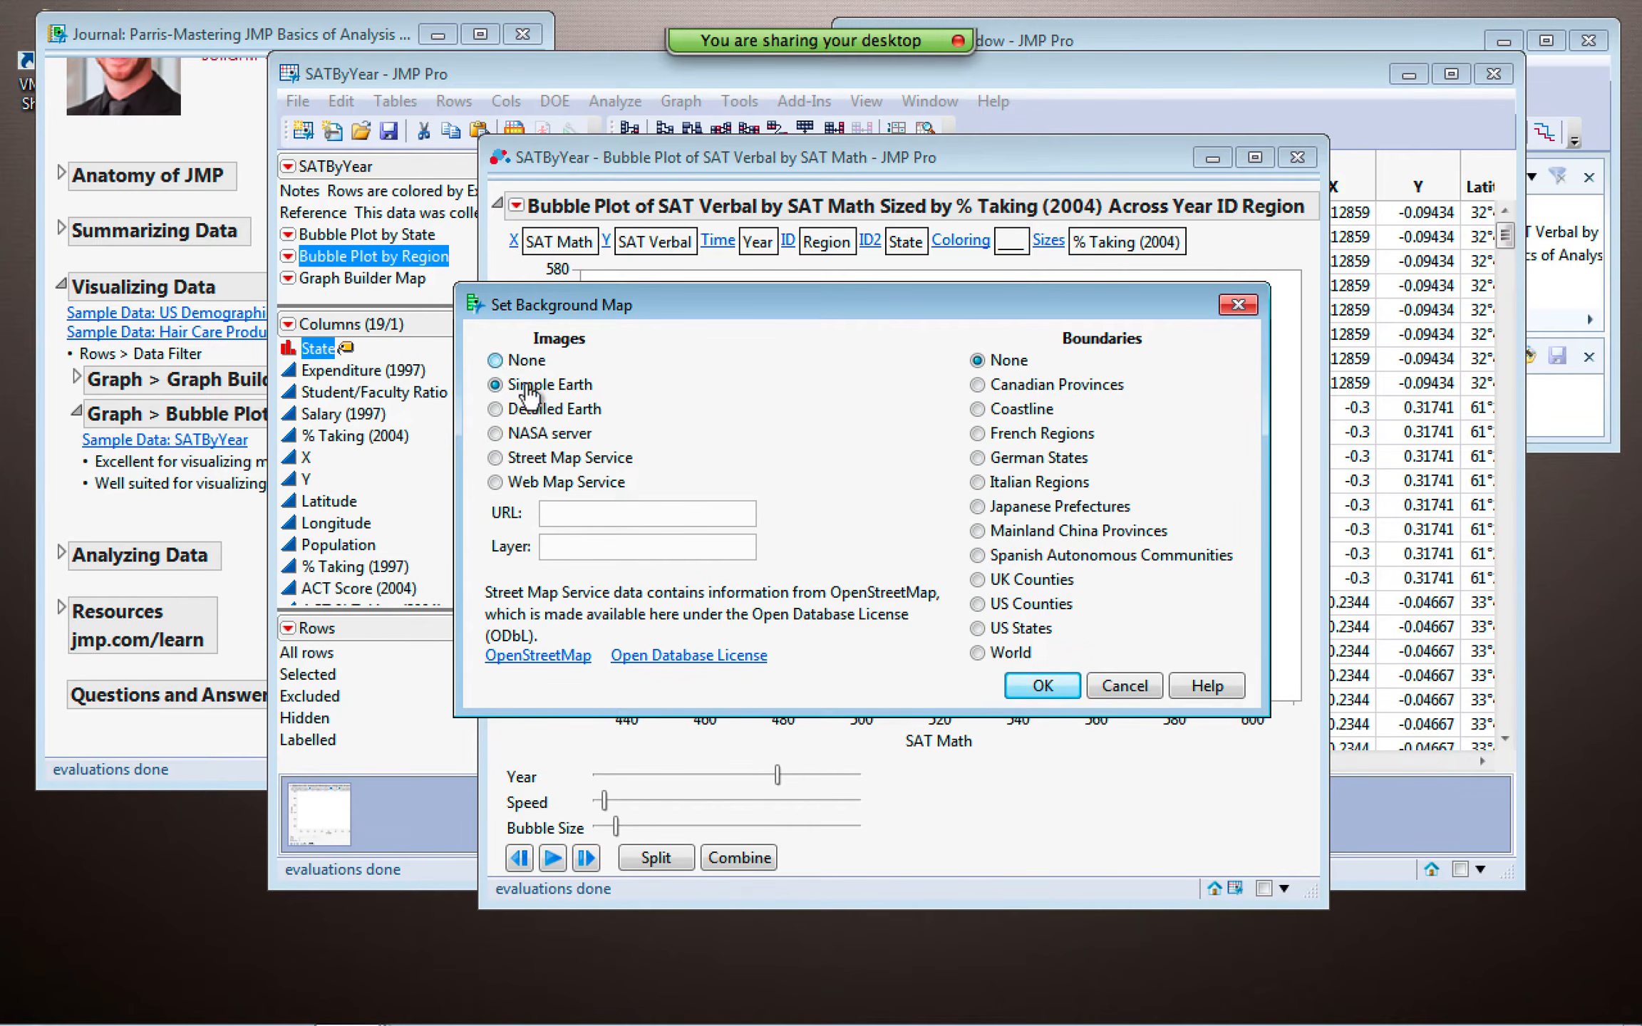
pyautogui.click(574, 457)
pyautogui.click(1240, 303)
# - Close the regional bubble plot and collapse the Graph > Bubble Plot and Visualizing Data sections of the journal
pyautogui.click(1291, 157)
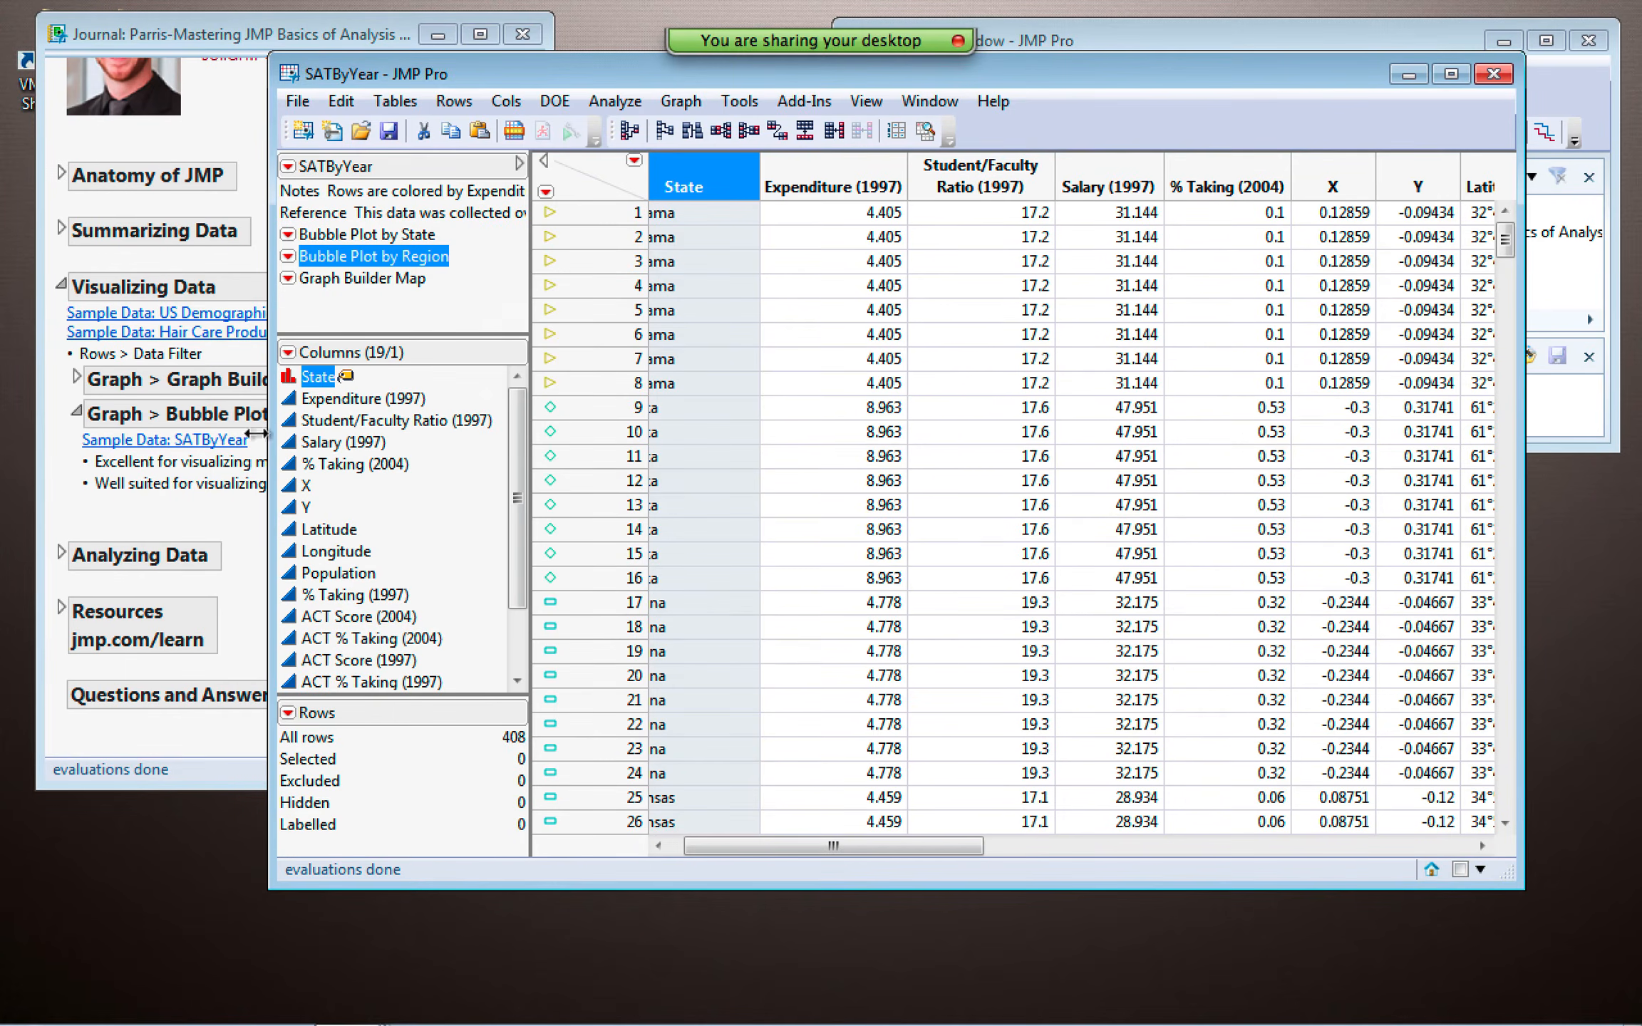
pyautogui.click(93, 463)
pyautogui.click(75, 412)
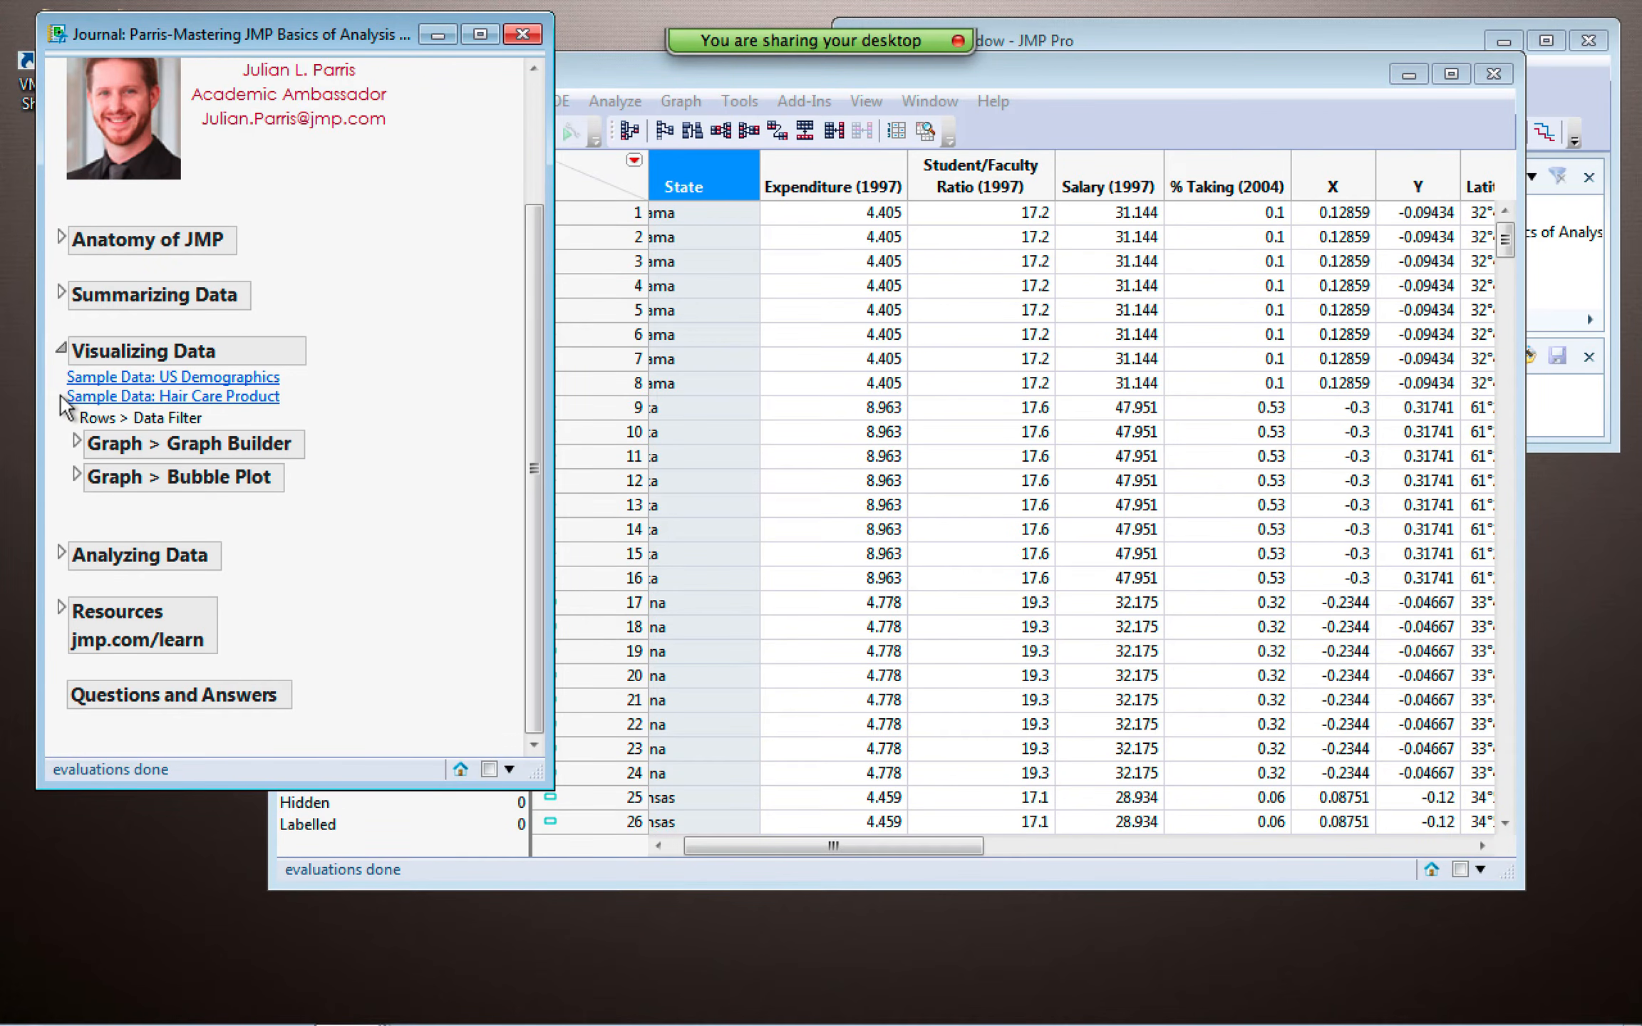
pyautogui.click(47, 348)
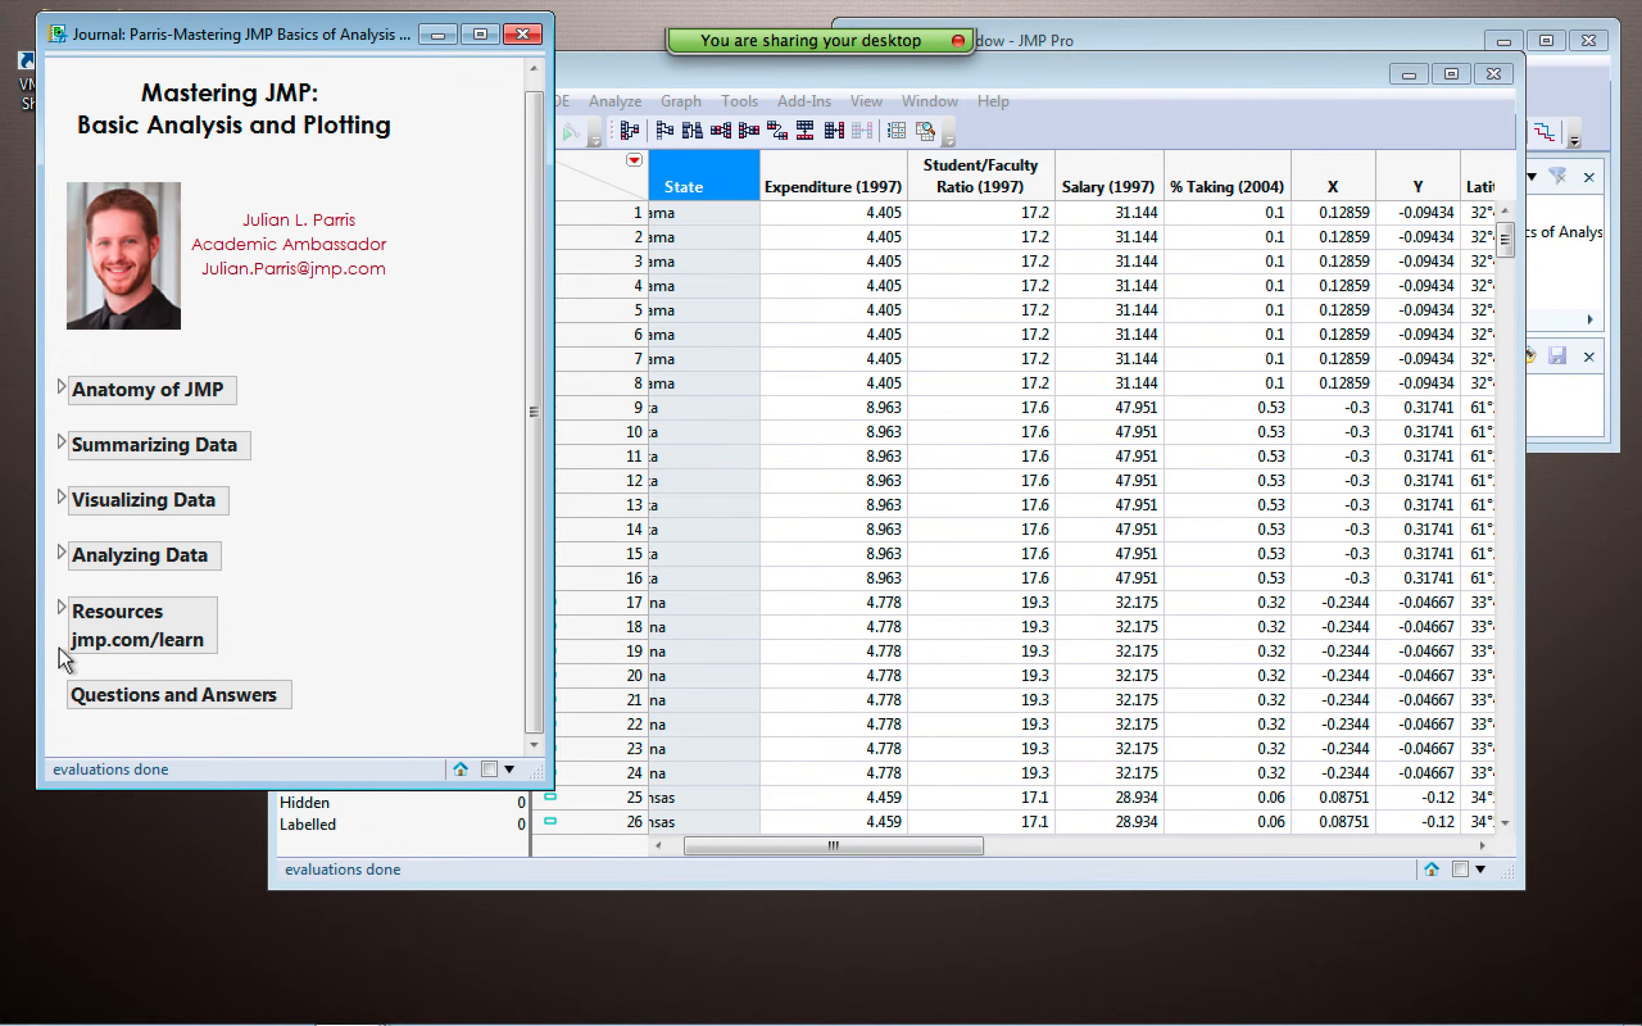
pyautogui.click(57, 608)
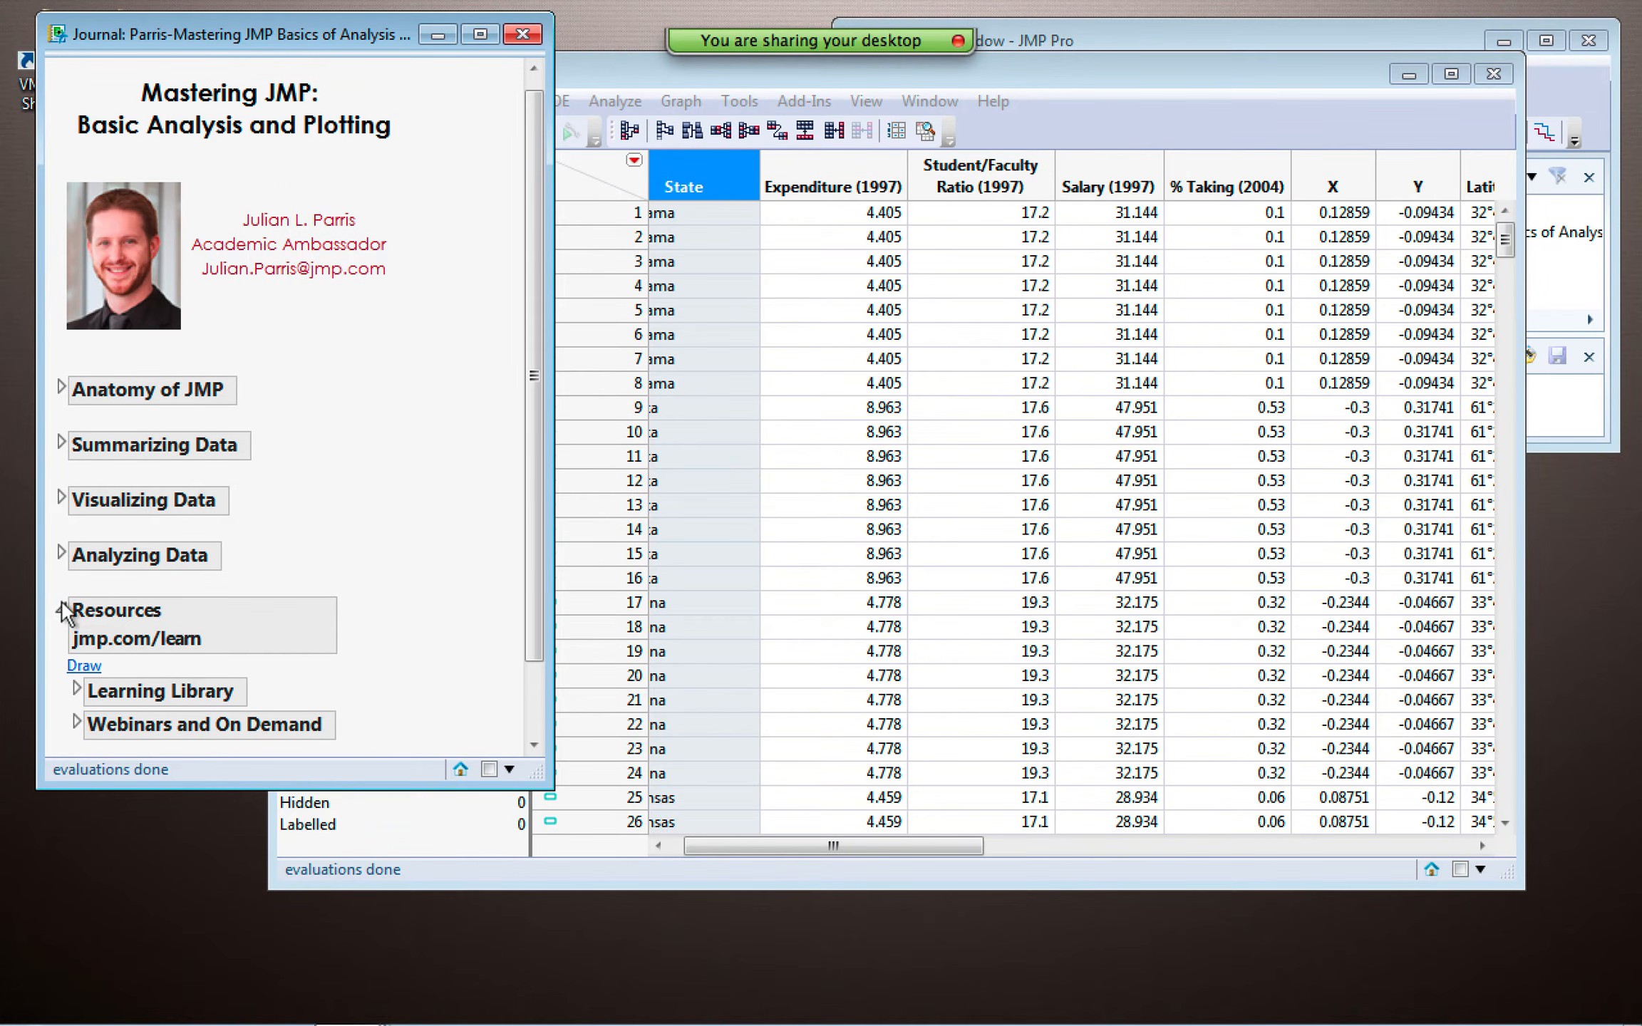
pyautogui.scroll(-2, 221, 509)
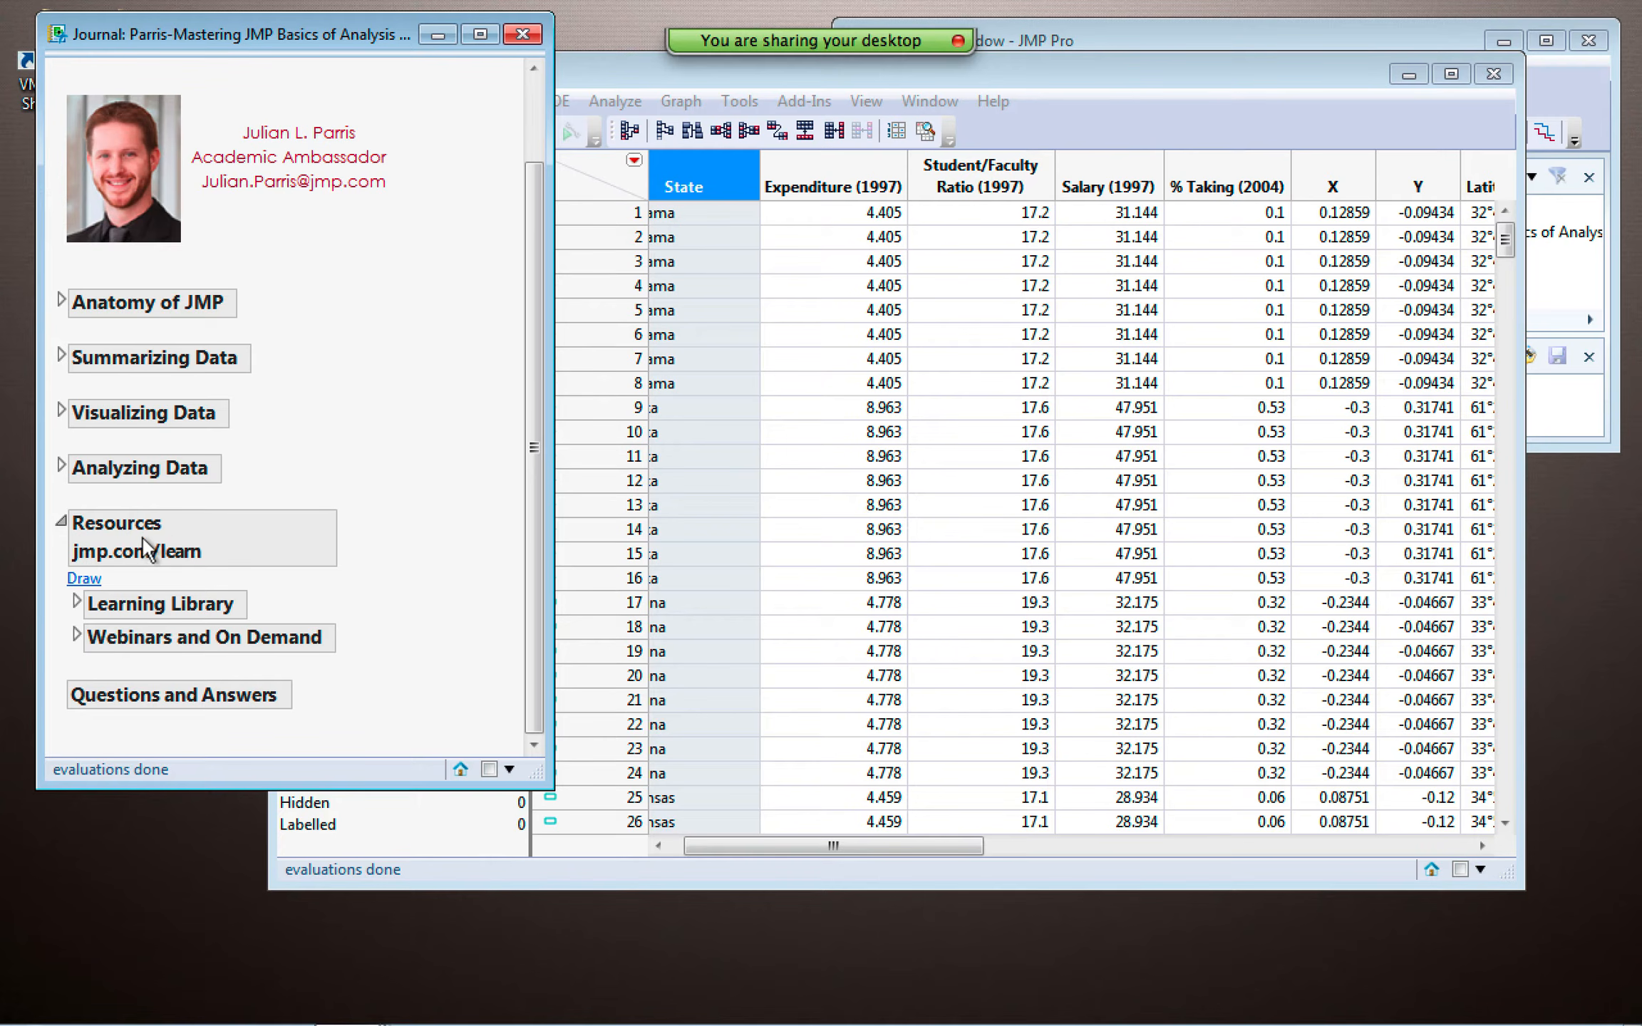
pyautogui.click(76, 602)
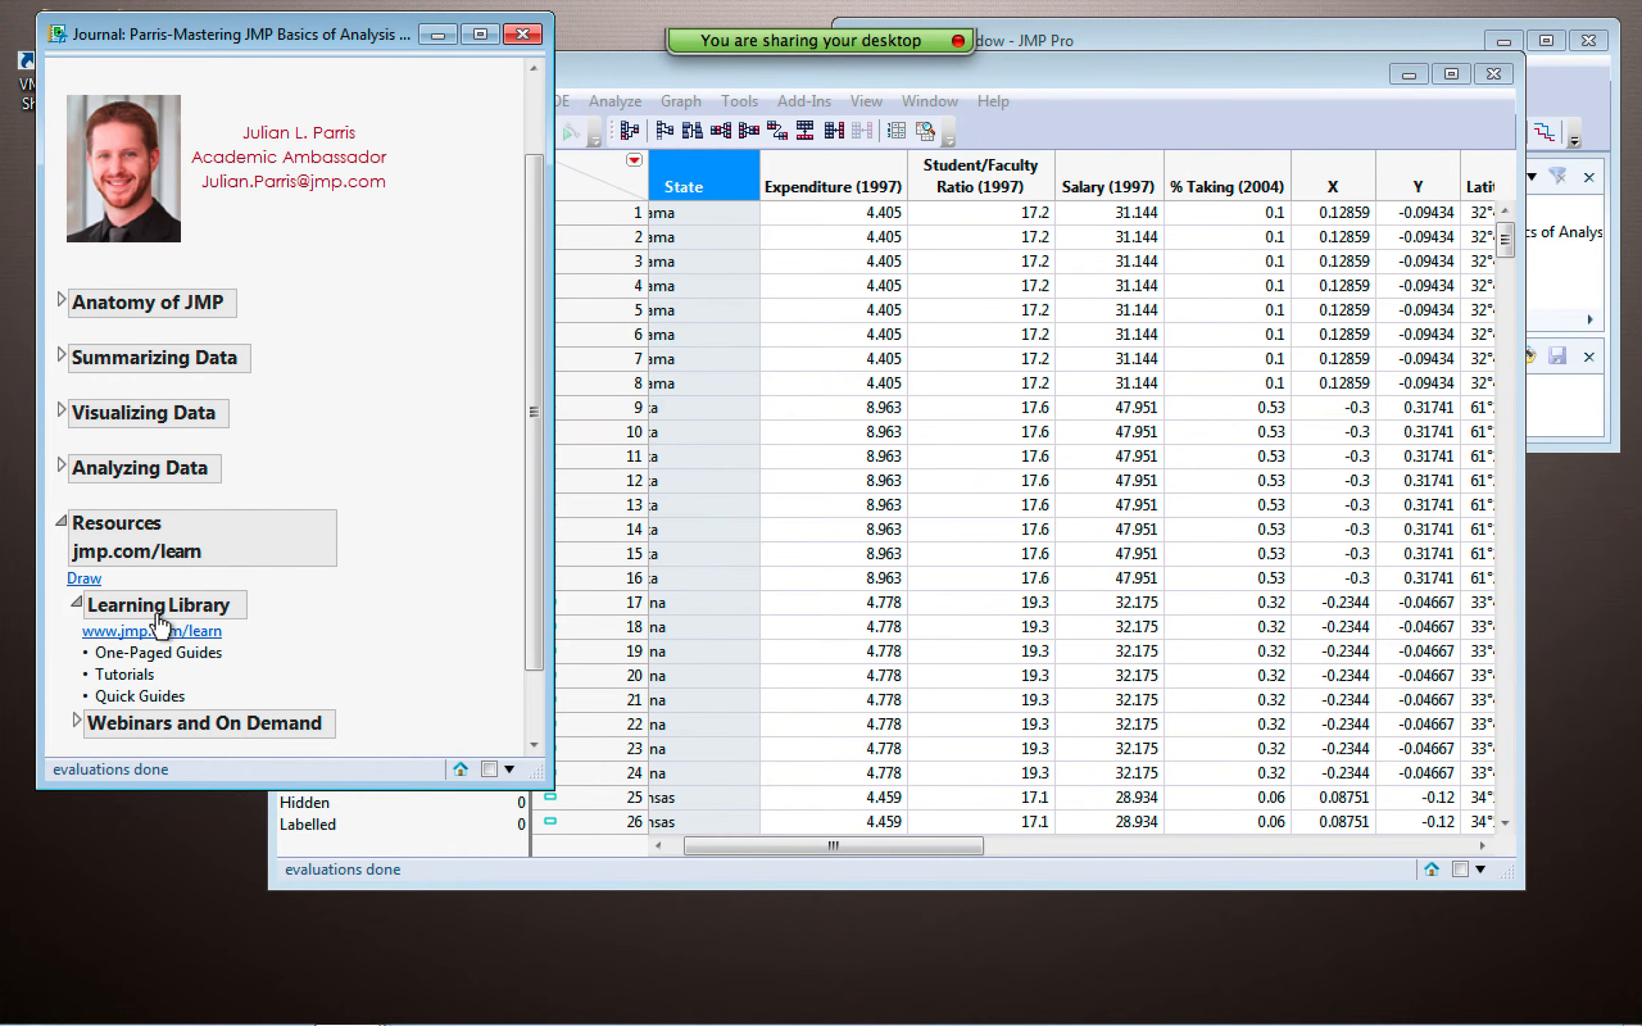
pyautogui.click(167, 631)
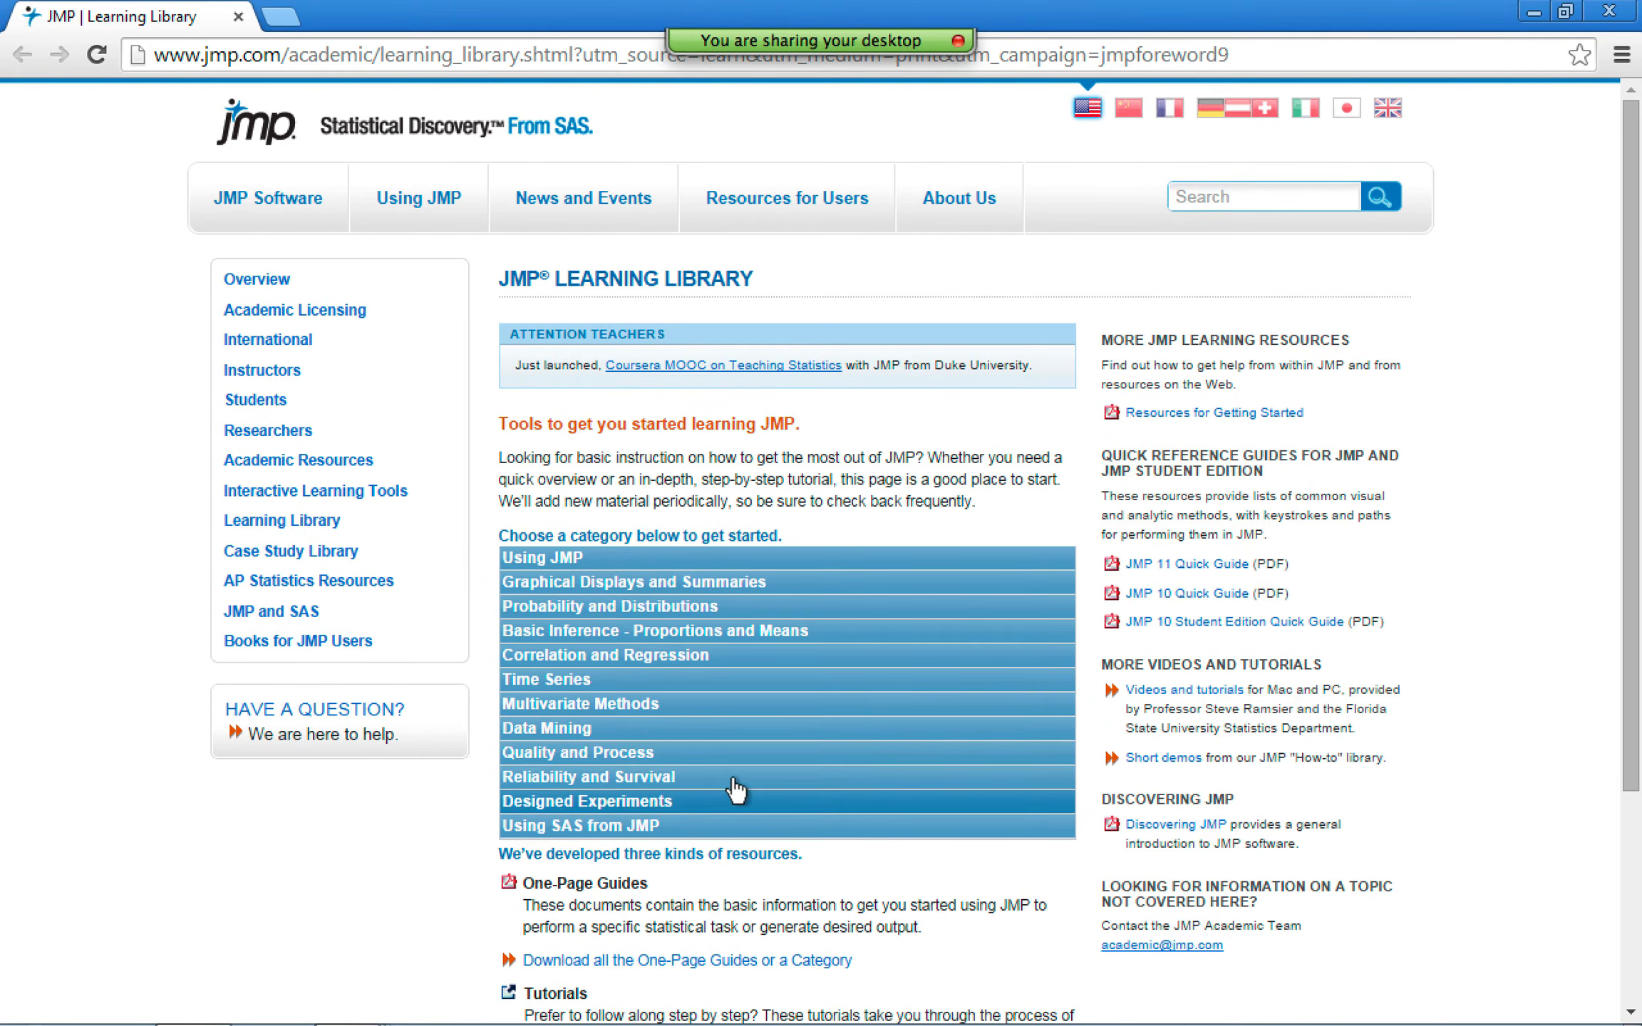
# - View the Classification Trees (Partition) one-page guide from the Data Mining category, and collapse that category back on the Learning Library page
pyautogui.click(633, 729)
pyautogui.scroll(-8, 642, 720)
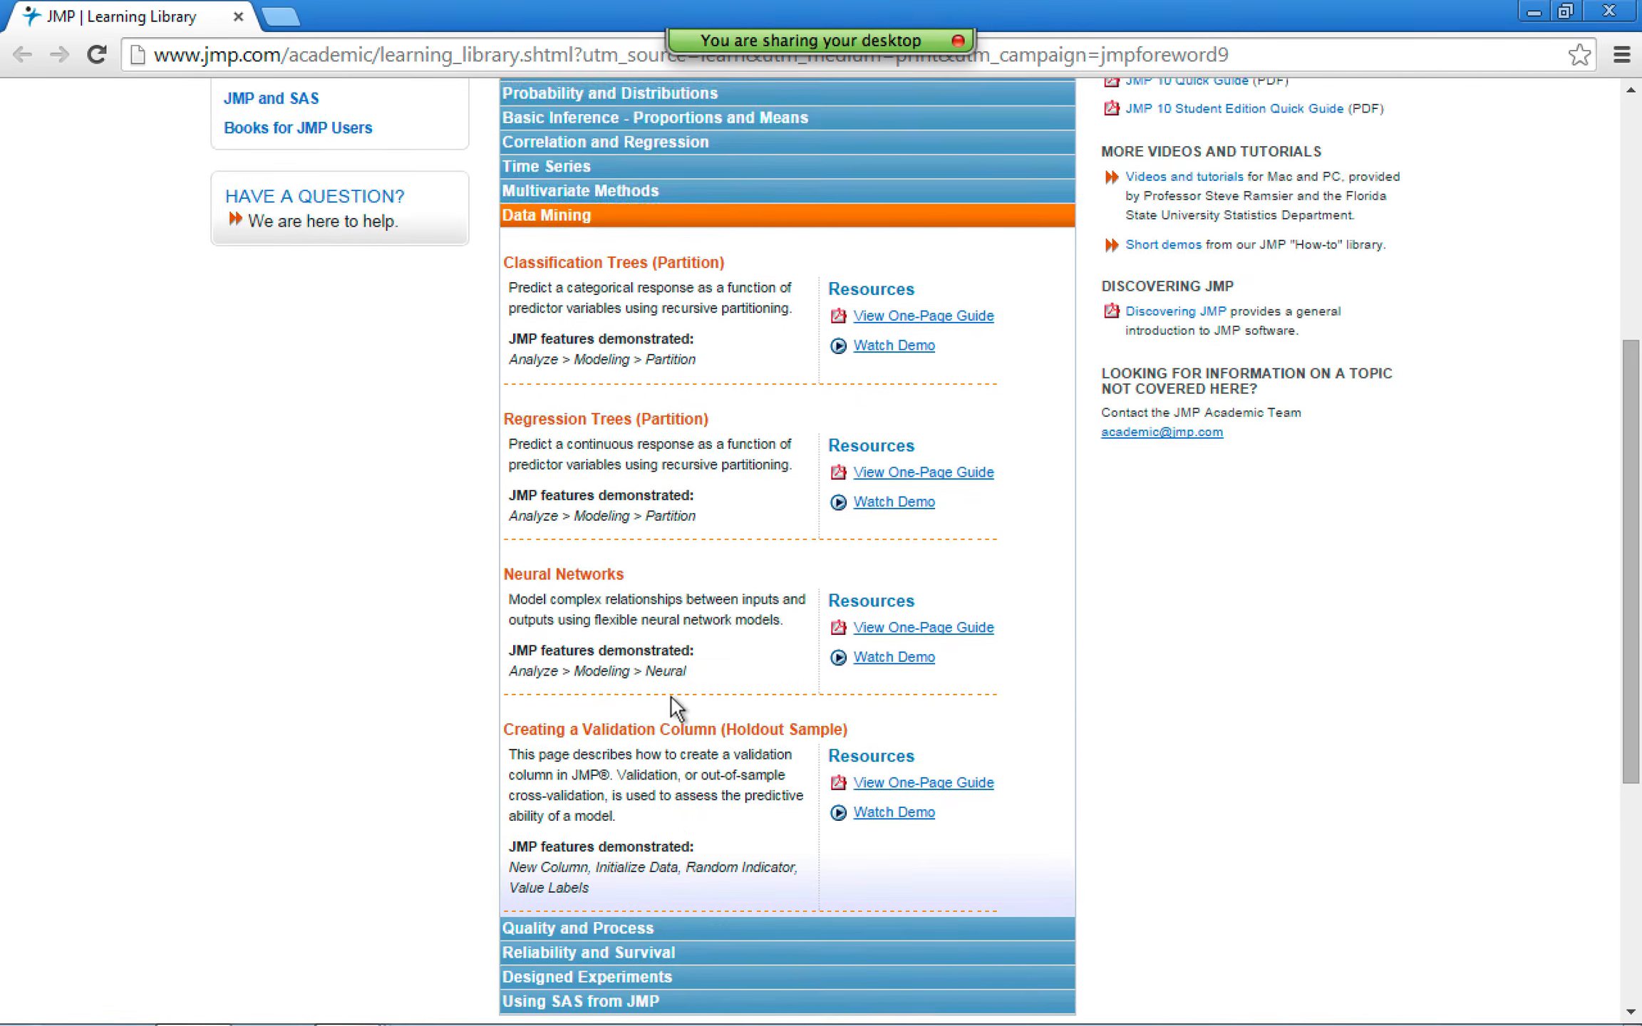
pyautogui.scroll(4, 552, 171)
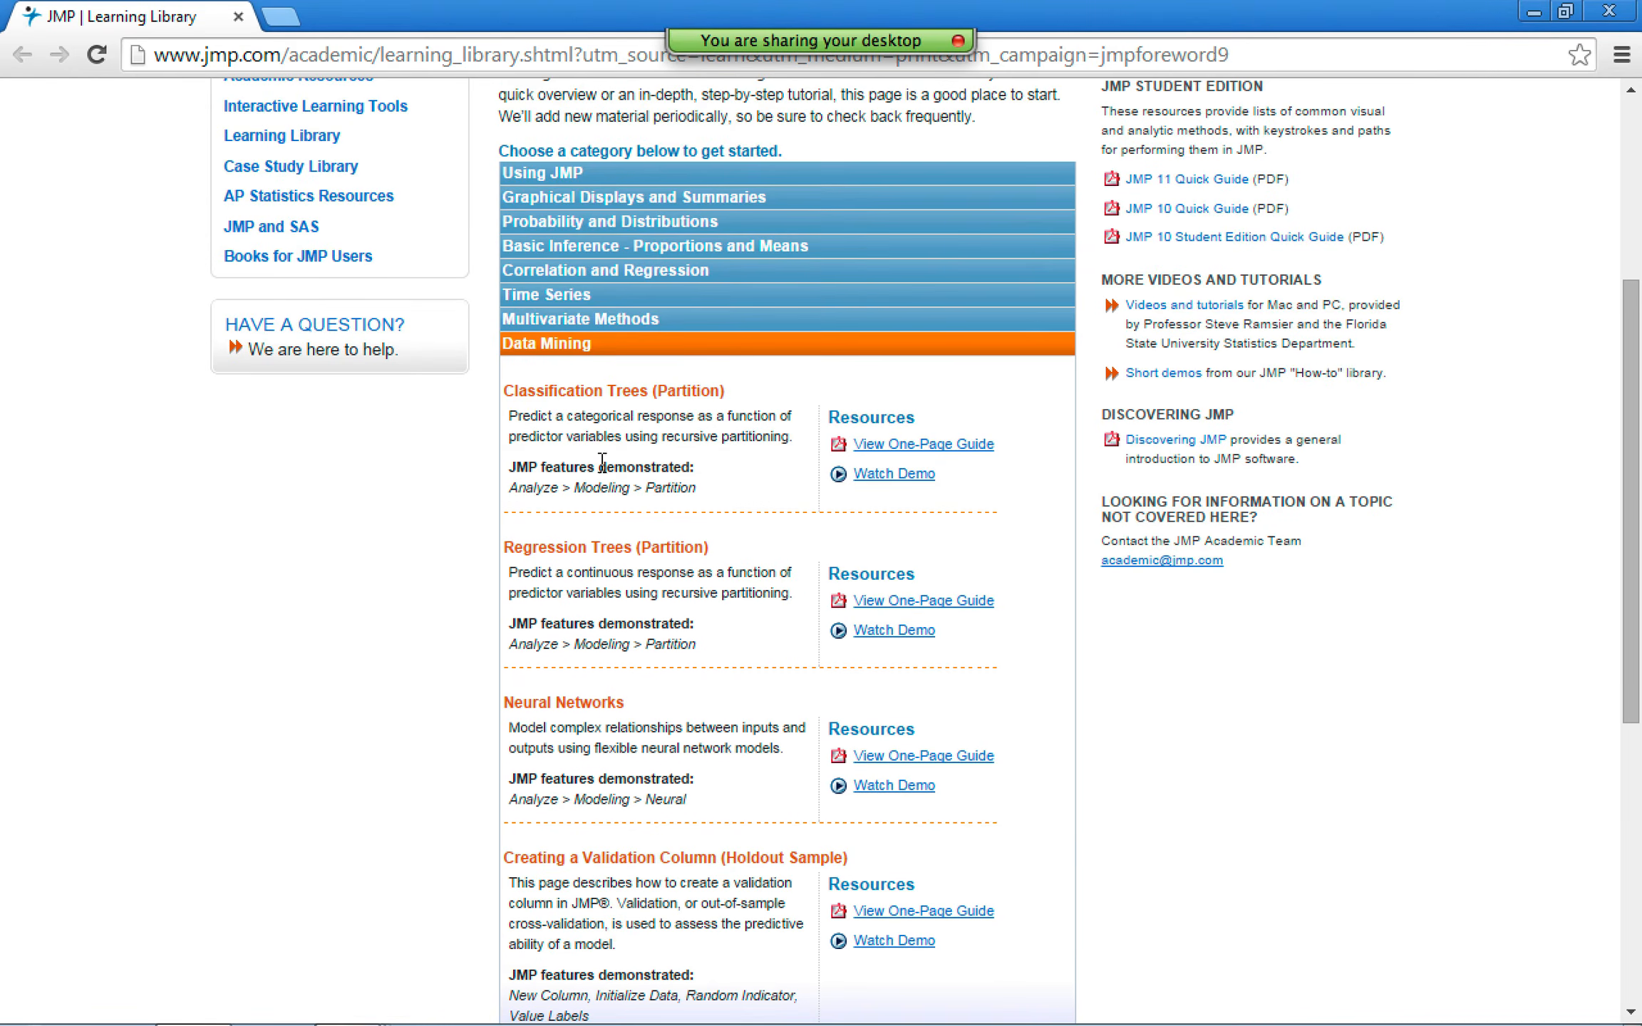
pyautogui.click(891, 438)
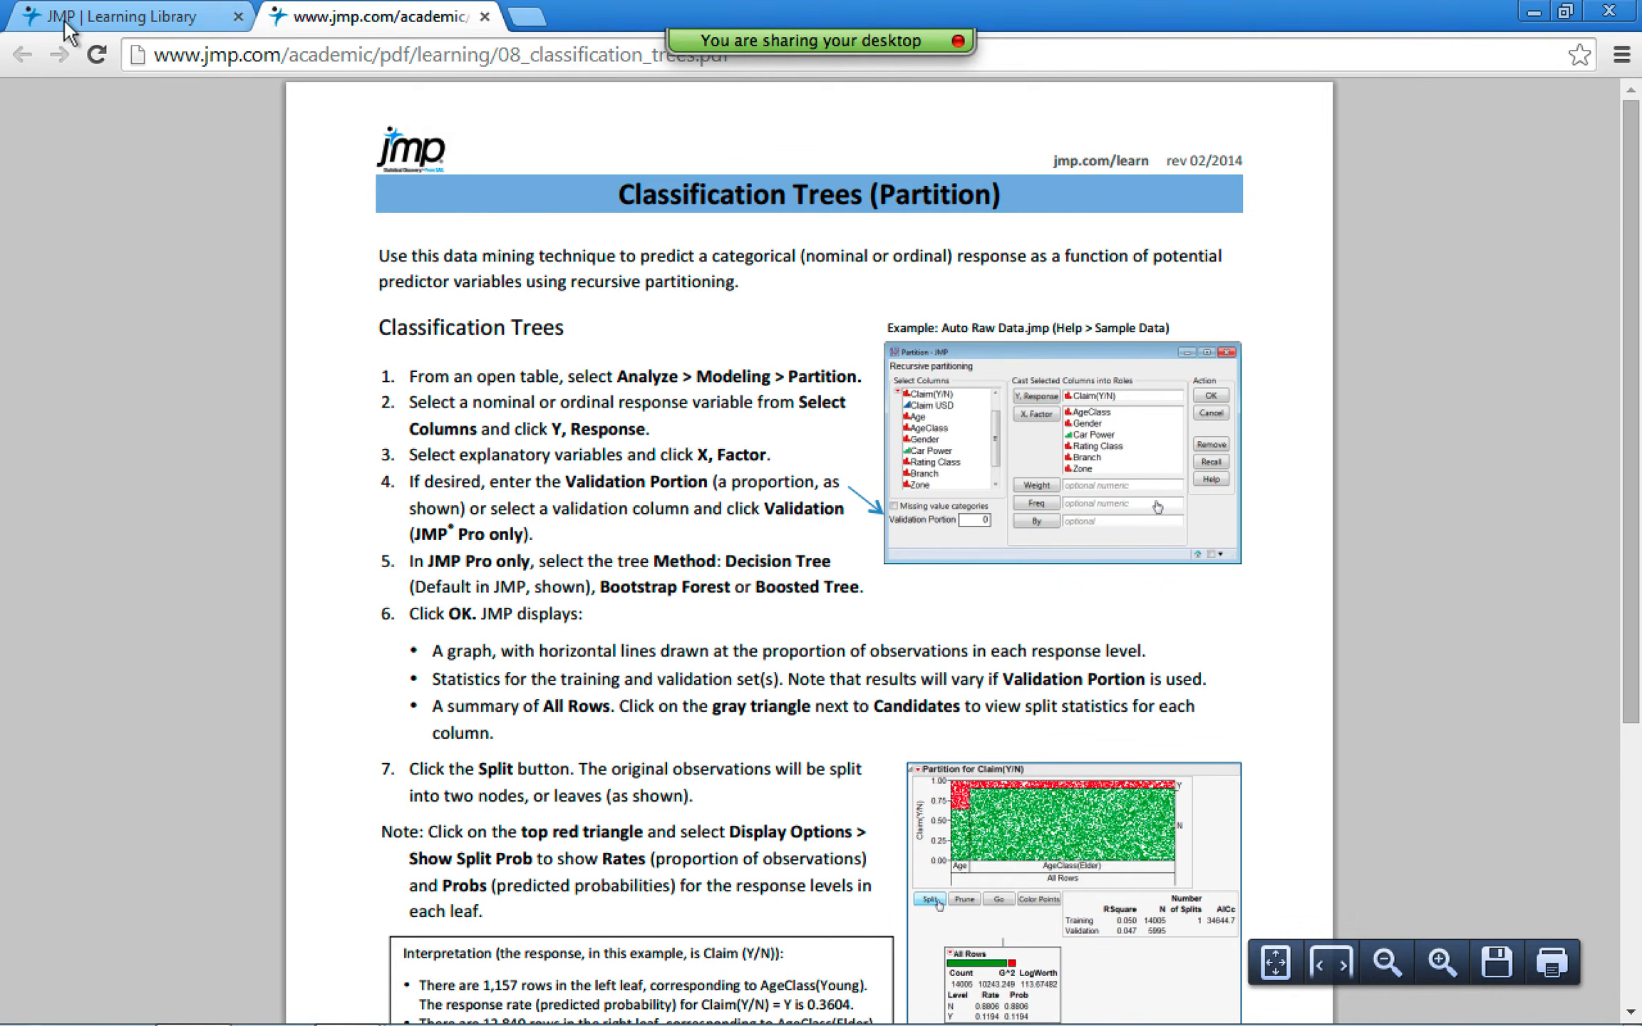
pyautogui.click(86, 16)
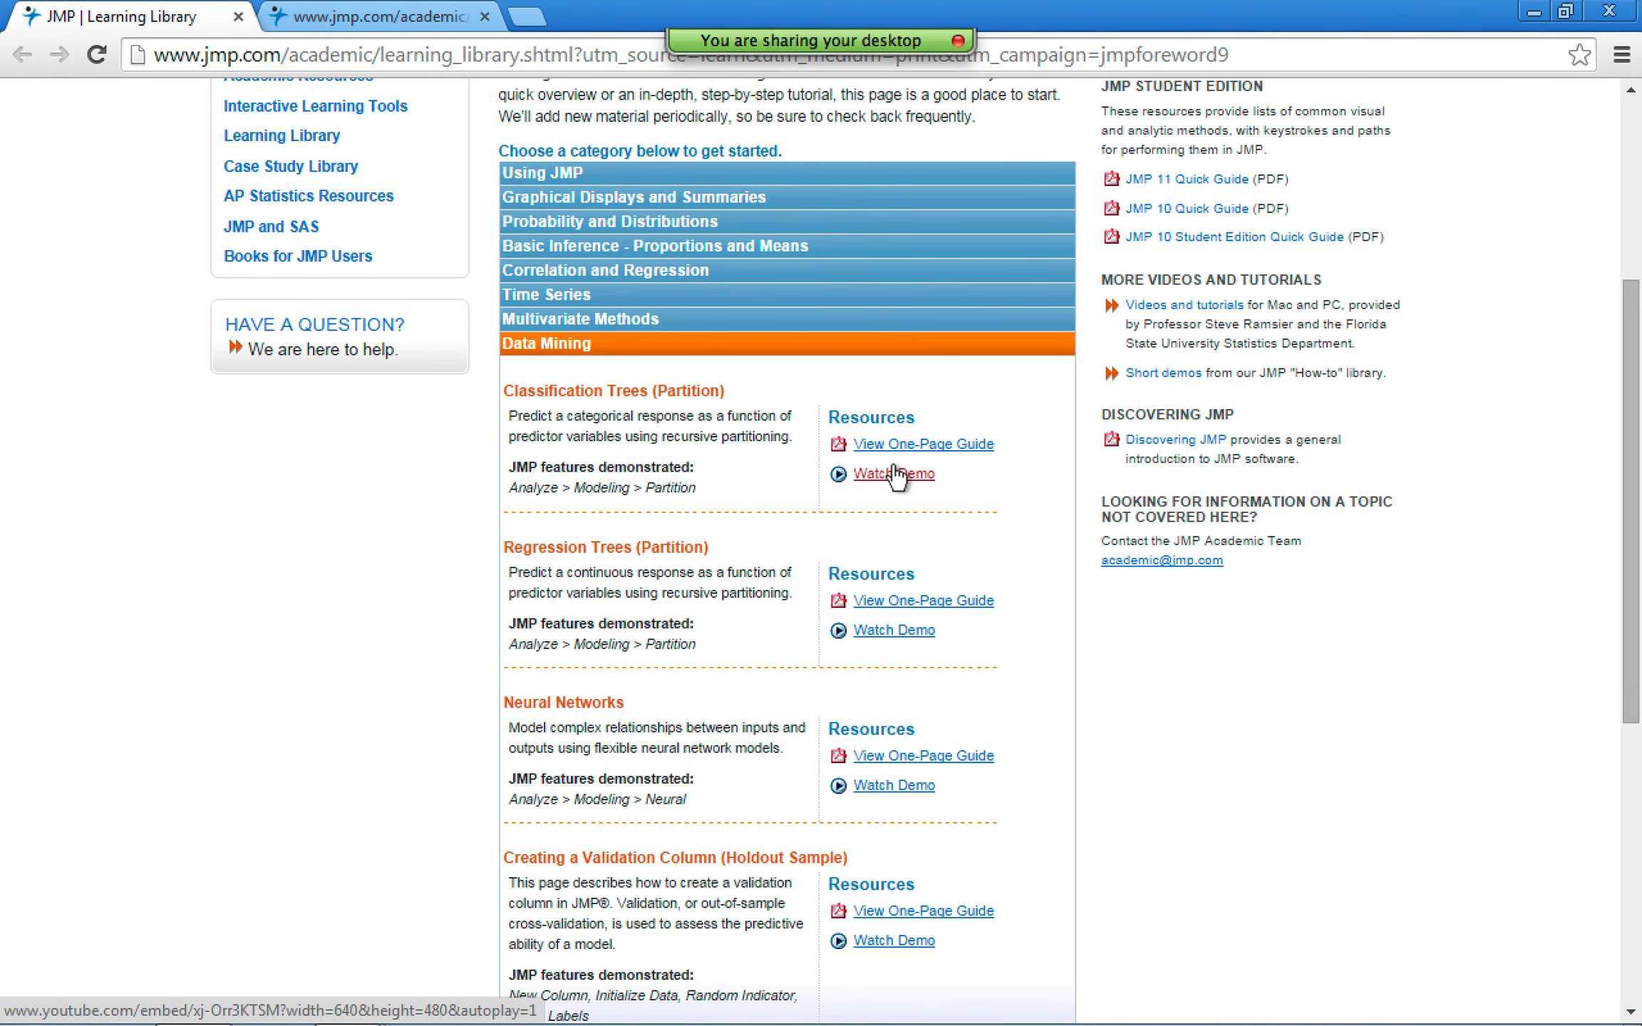
pyautogui.click(620, 343)
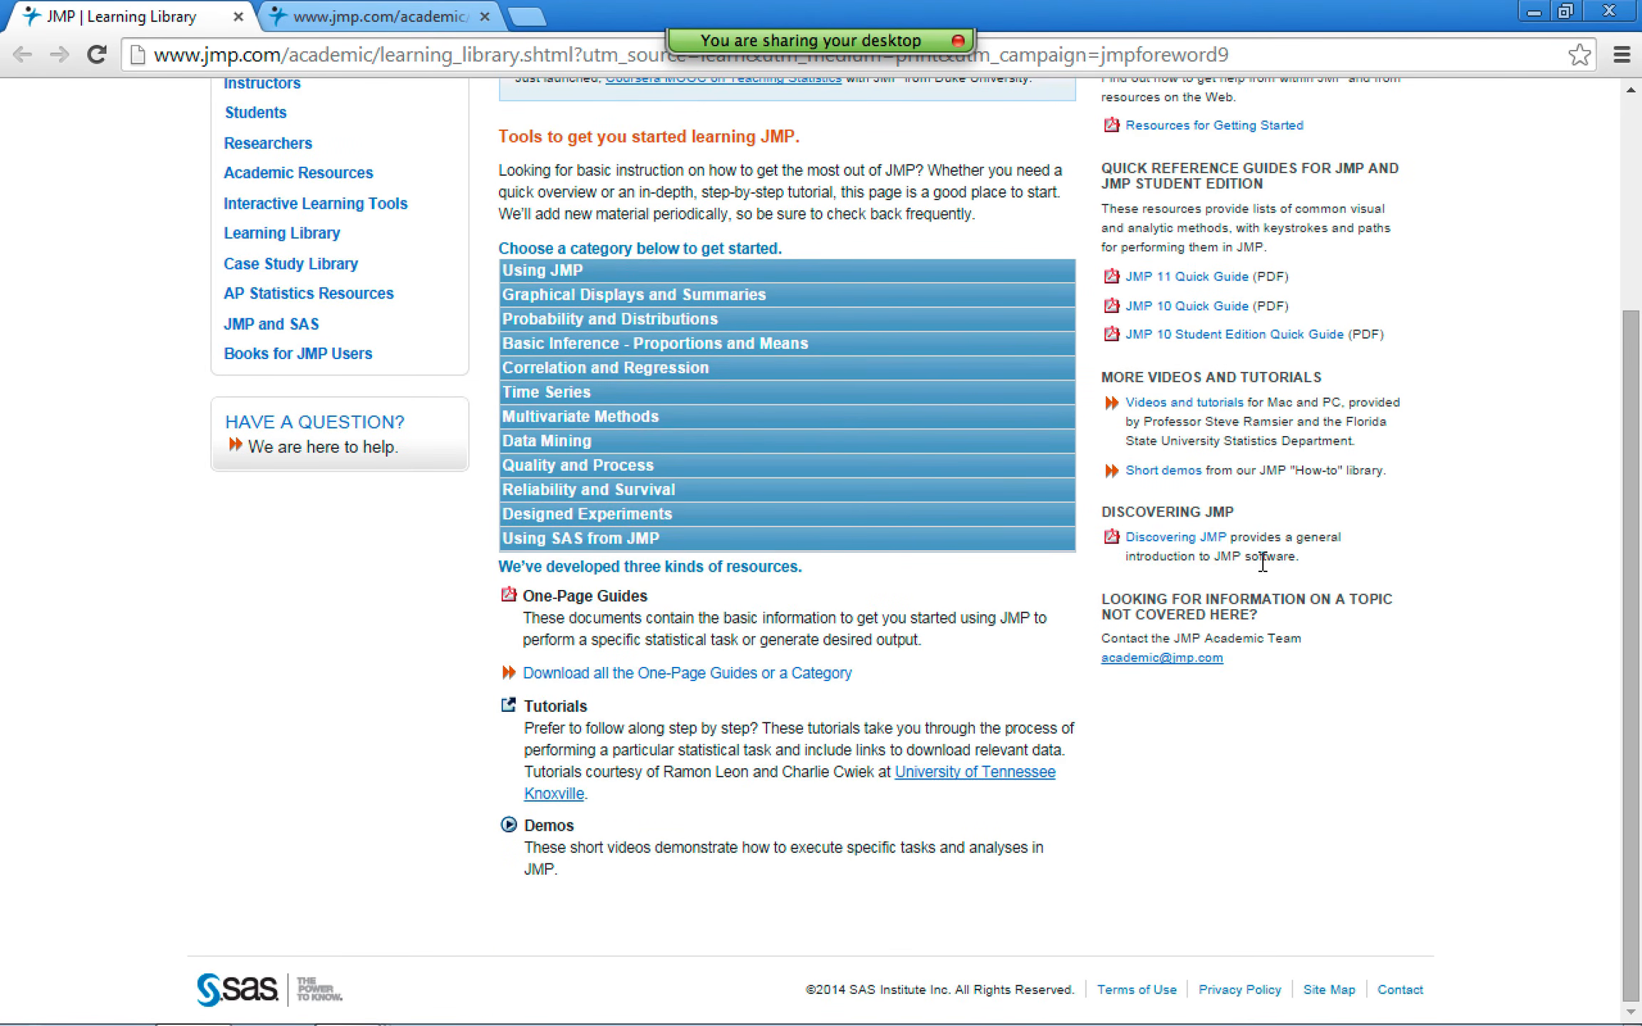
# - Minimize the browser to return to the JMP journal and collapse its Learning Library section under Resources
pyautogui.click(1534, 11)
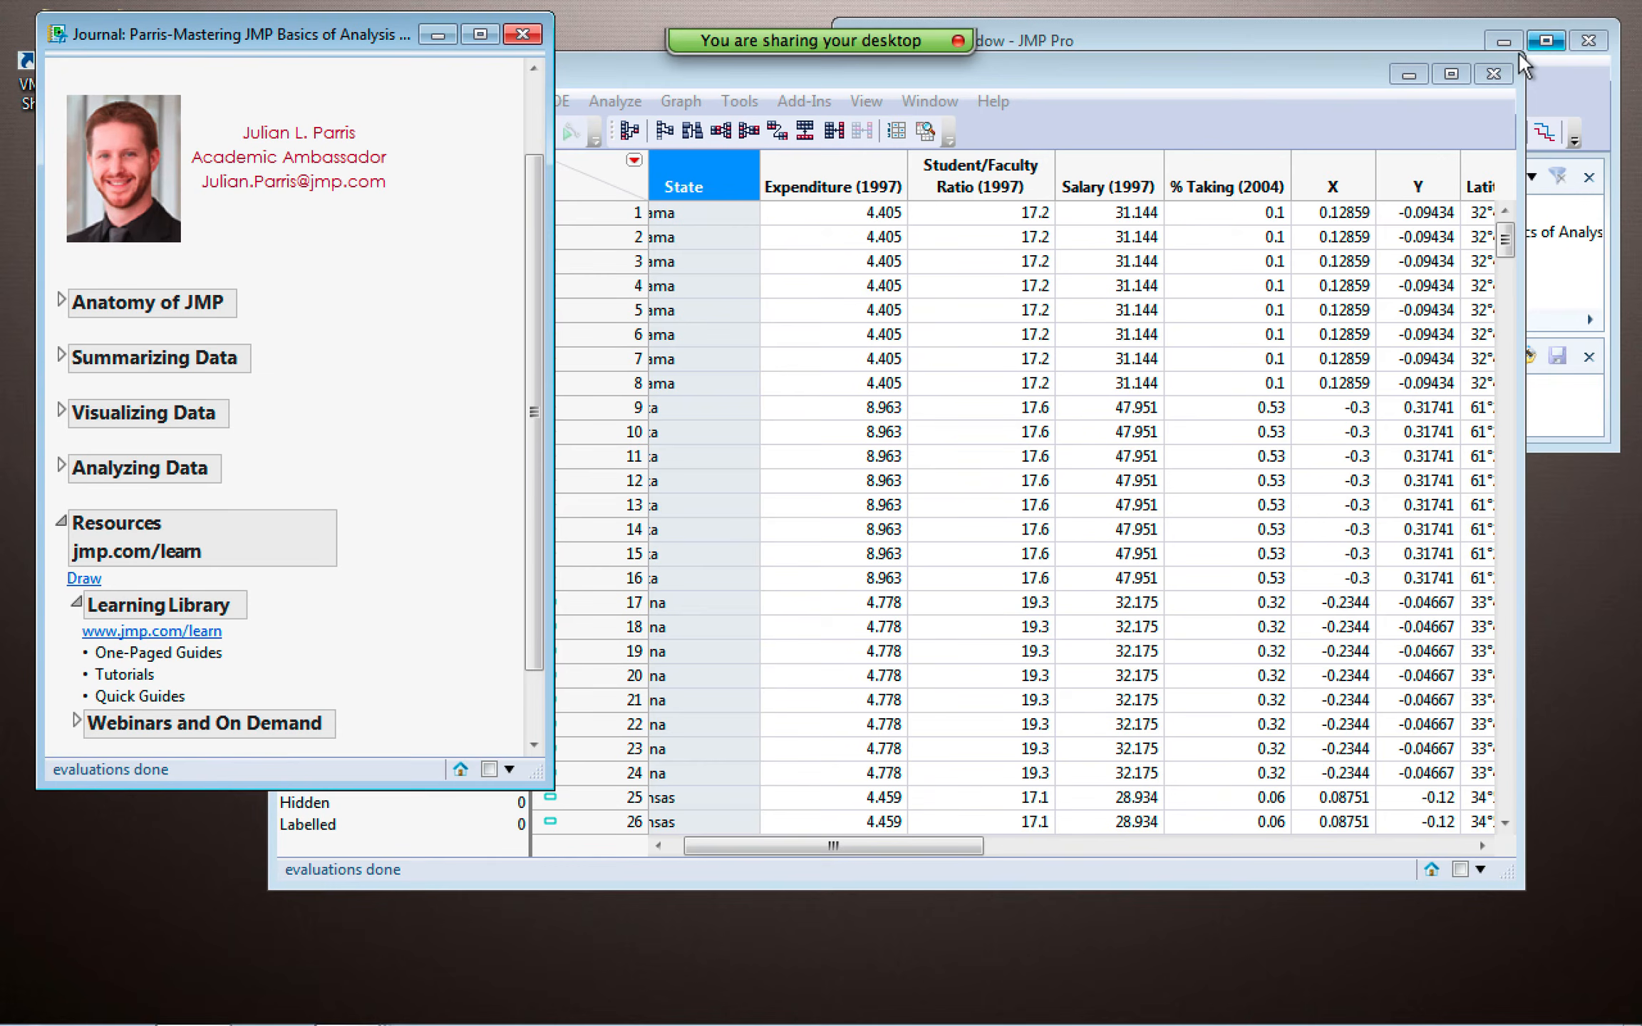
pyautogui.click(61, 593)
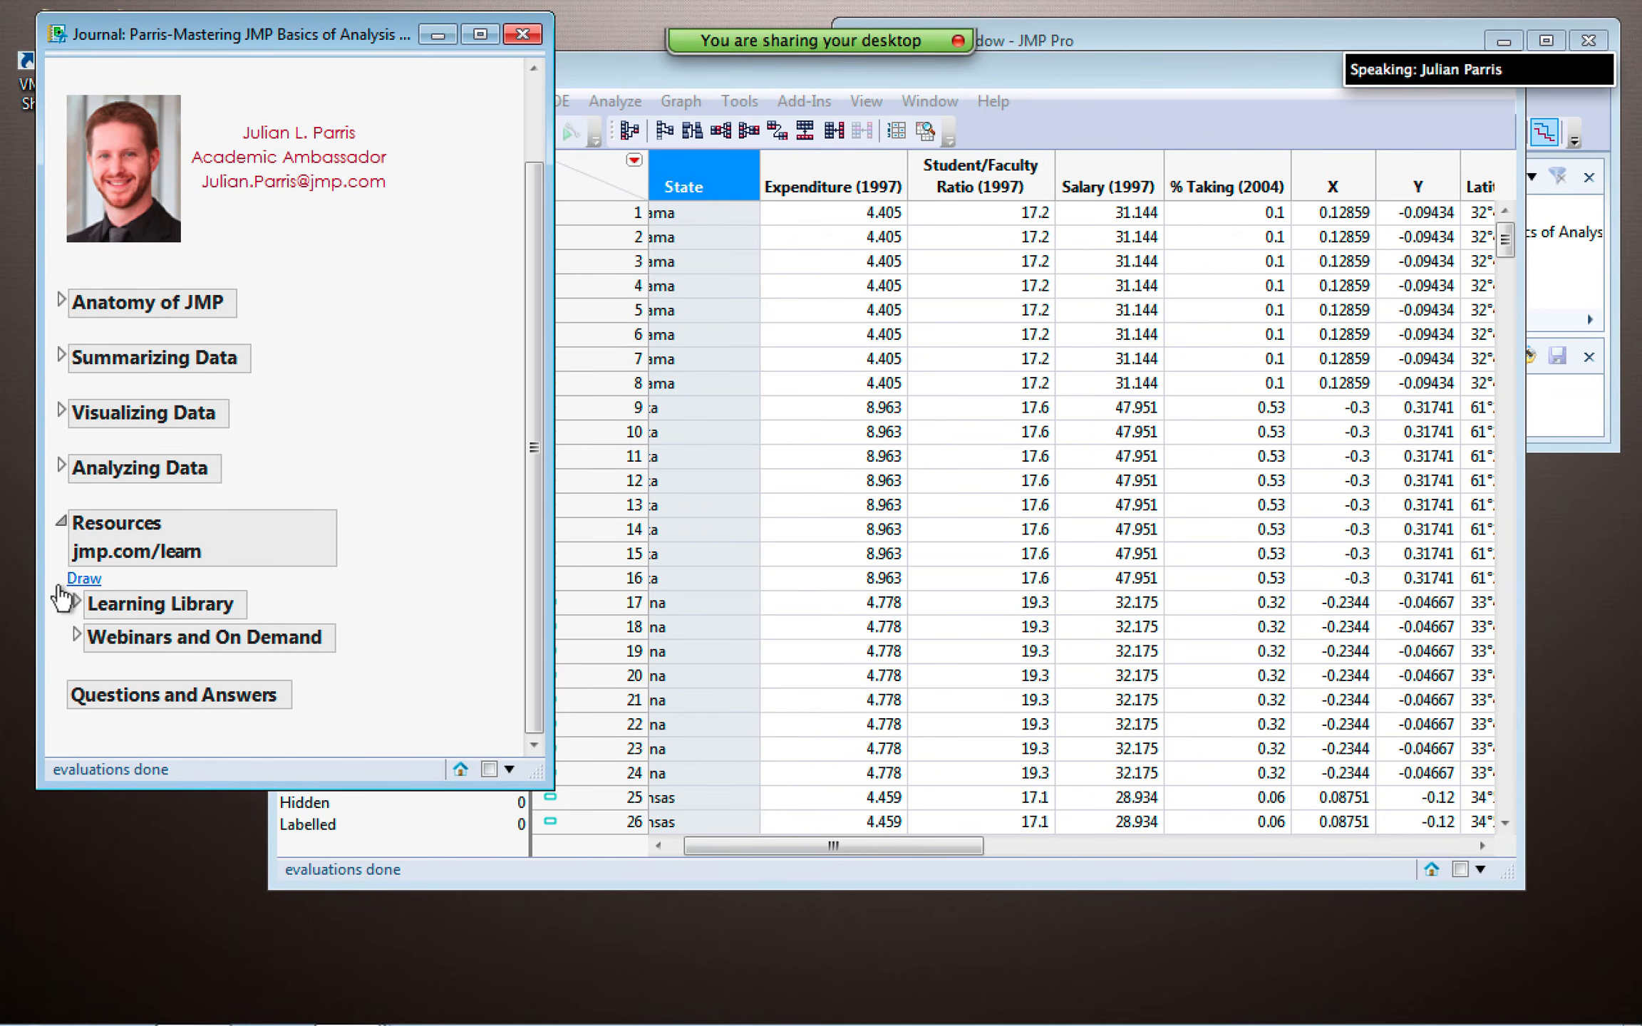
pyautogui.scroll(3, 421, 449)
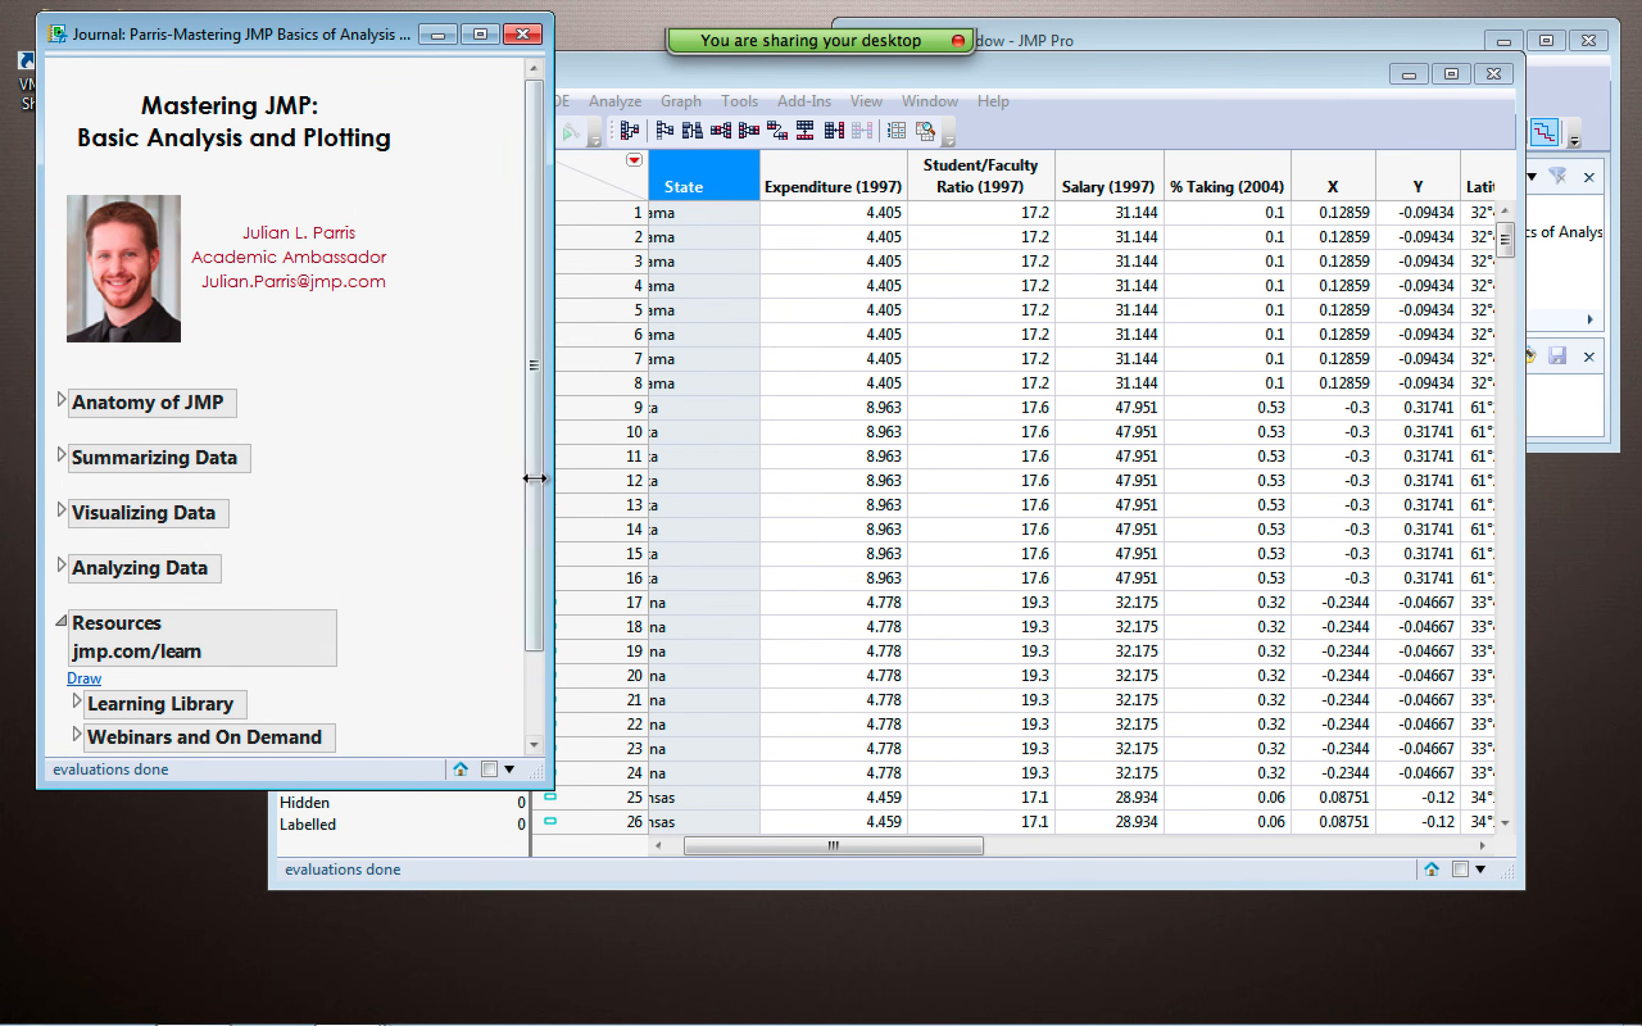